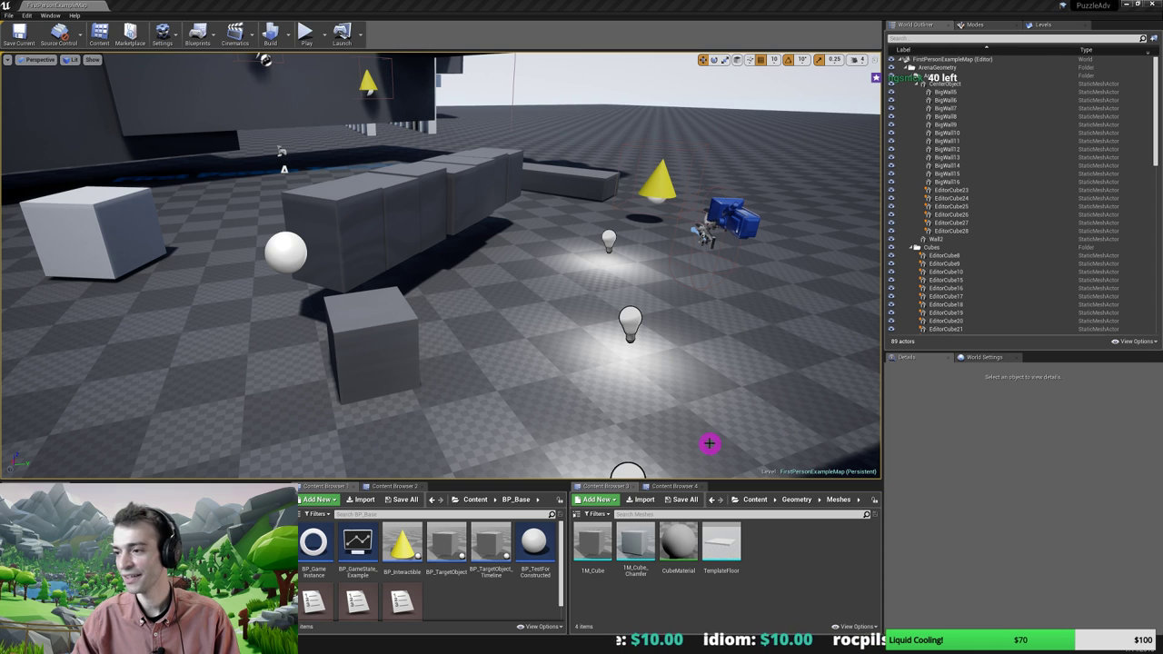
Play the level in the viewport and strafe around the row of dark blocks facing the Start sign
right_drag(418, 296, 399, 281)
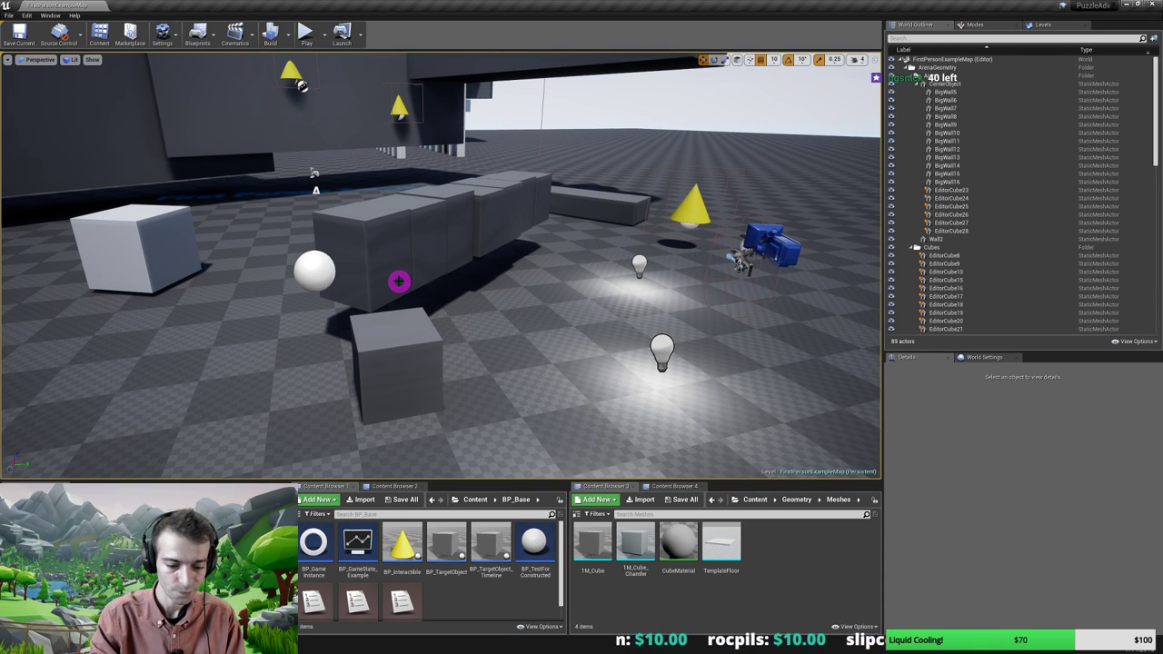
key(alt+p)
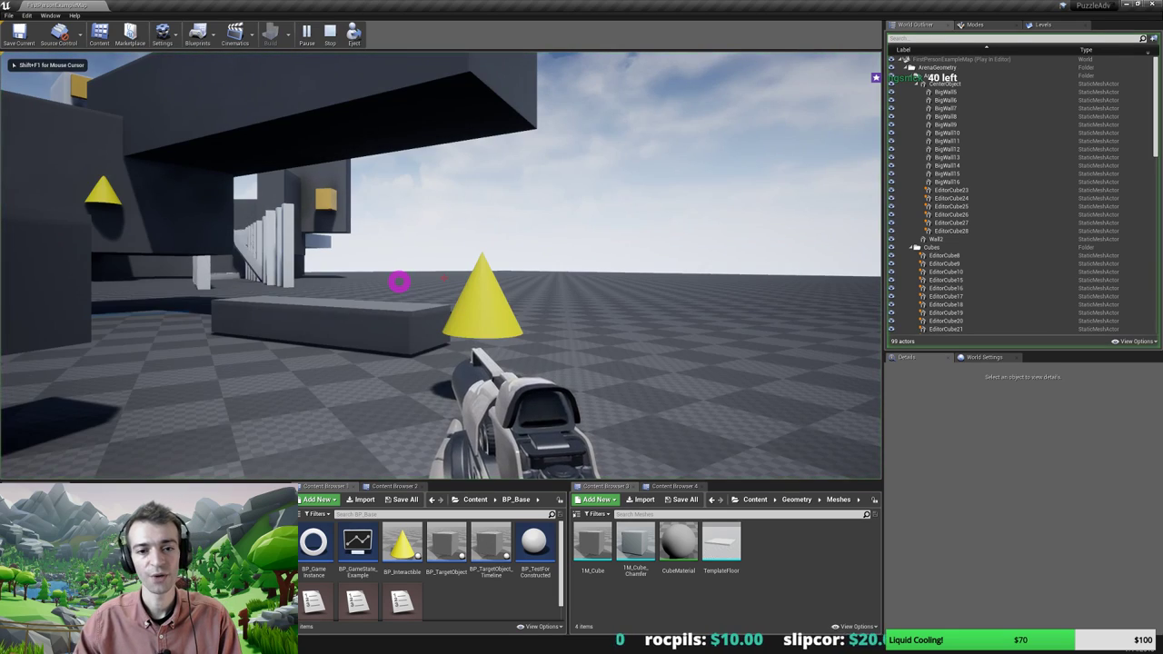
key(s)
key(a)
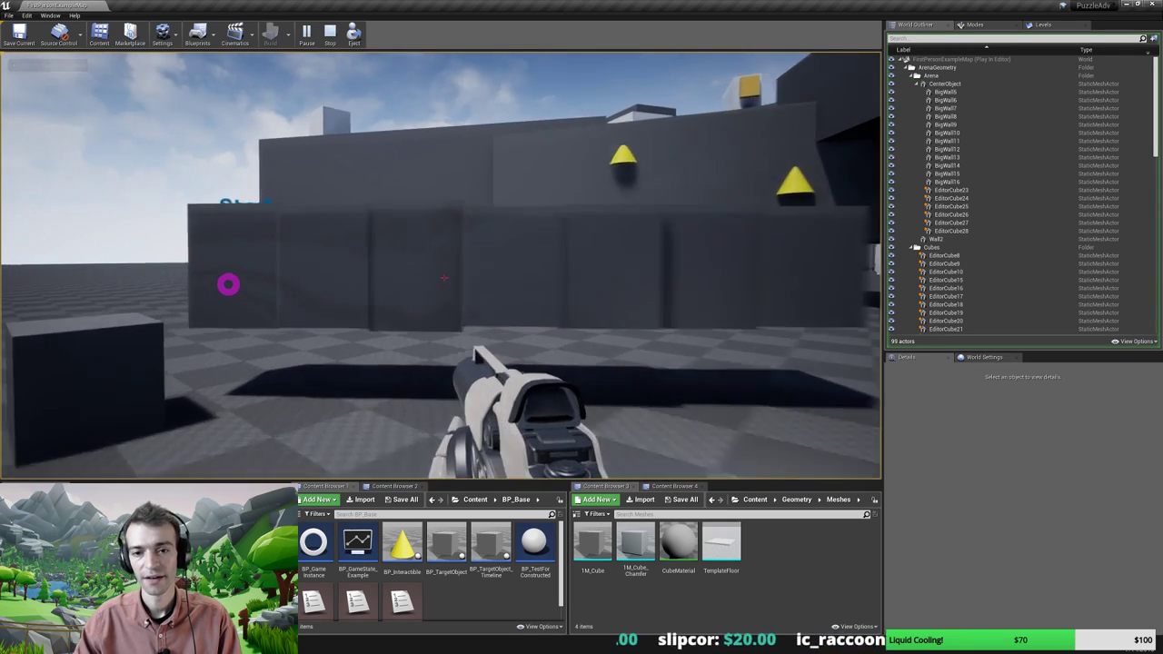
key(a)
key(a)
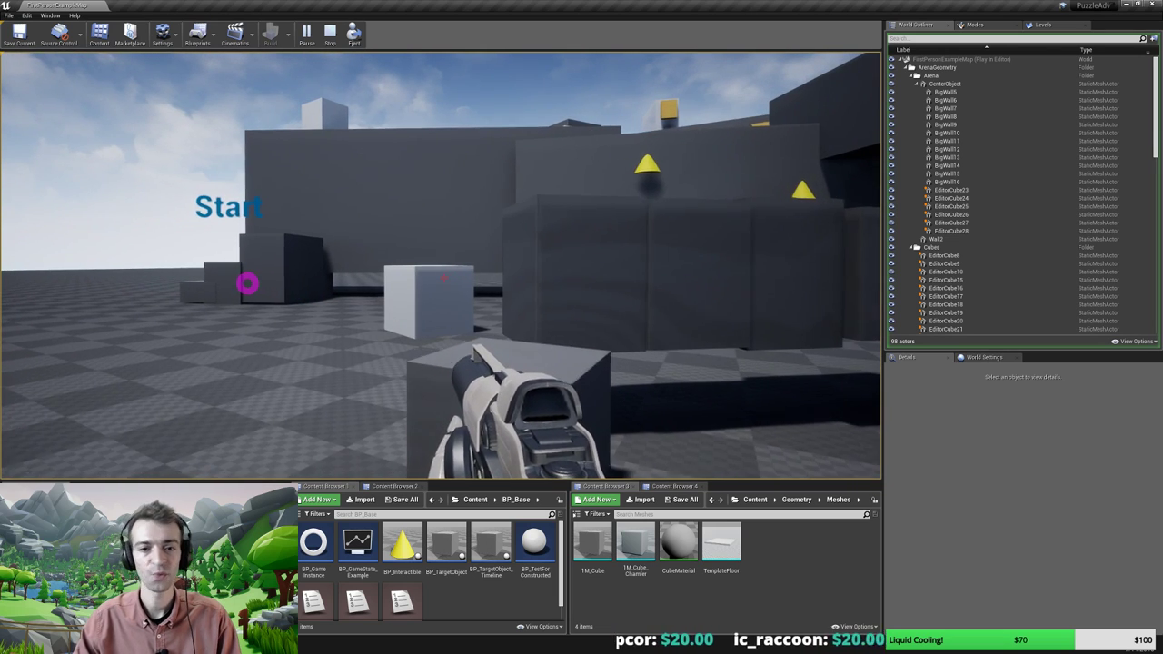
key(a)
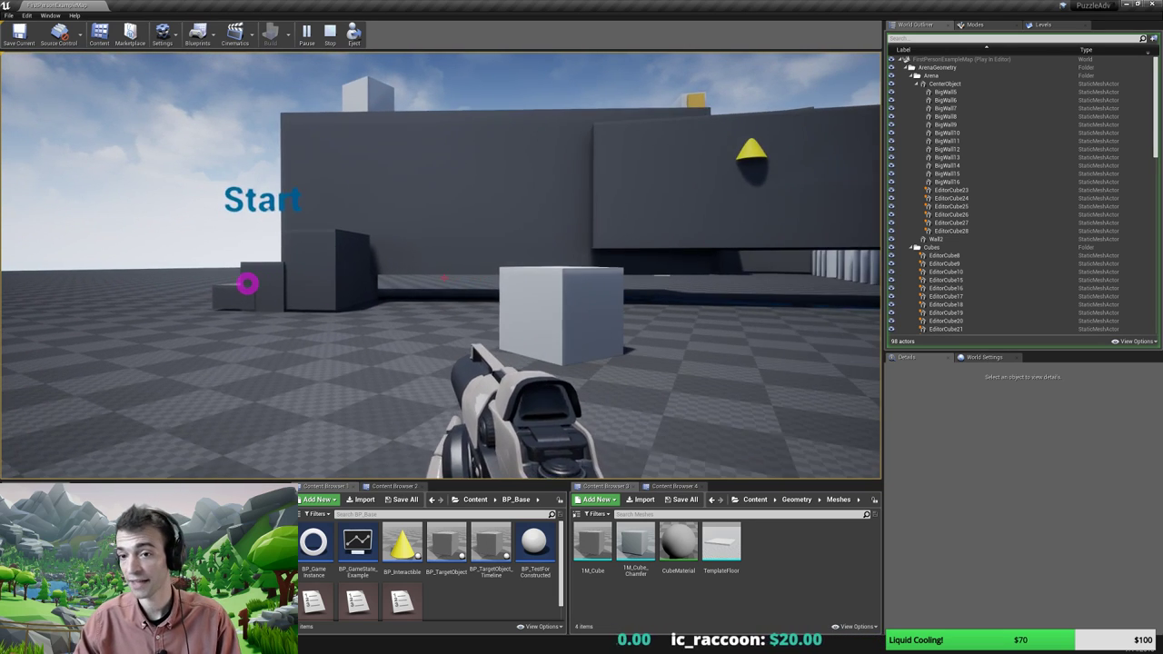
key(d)
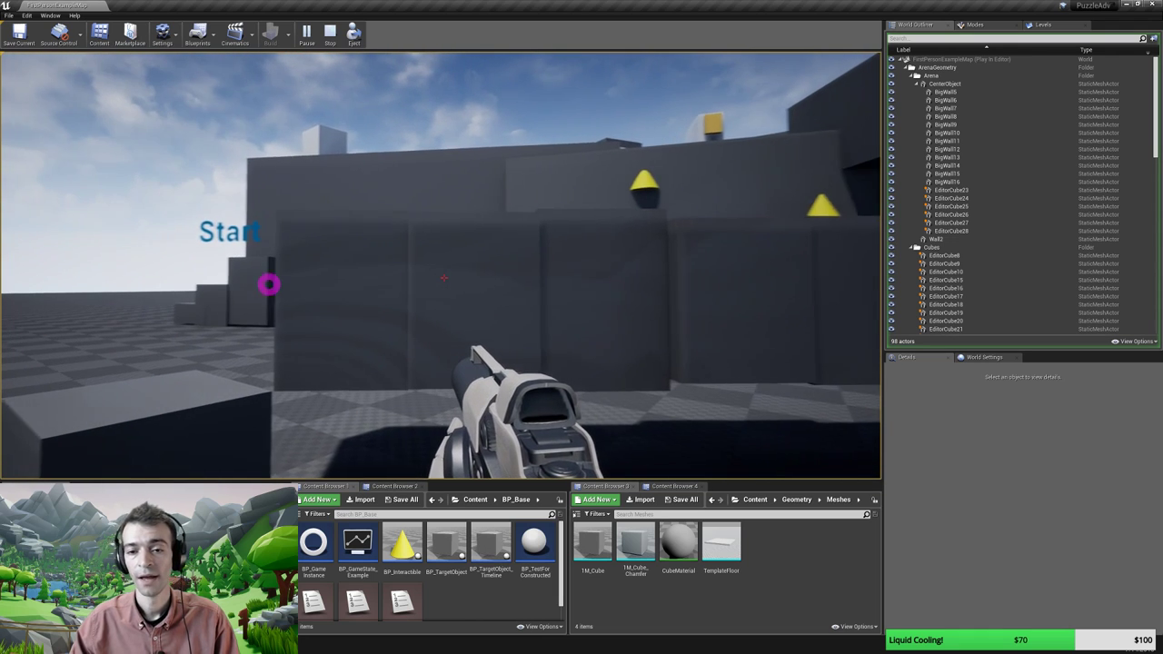
Switch the running game to full screen and circle the dark cube in front of the block row
key(F11)
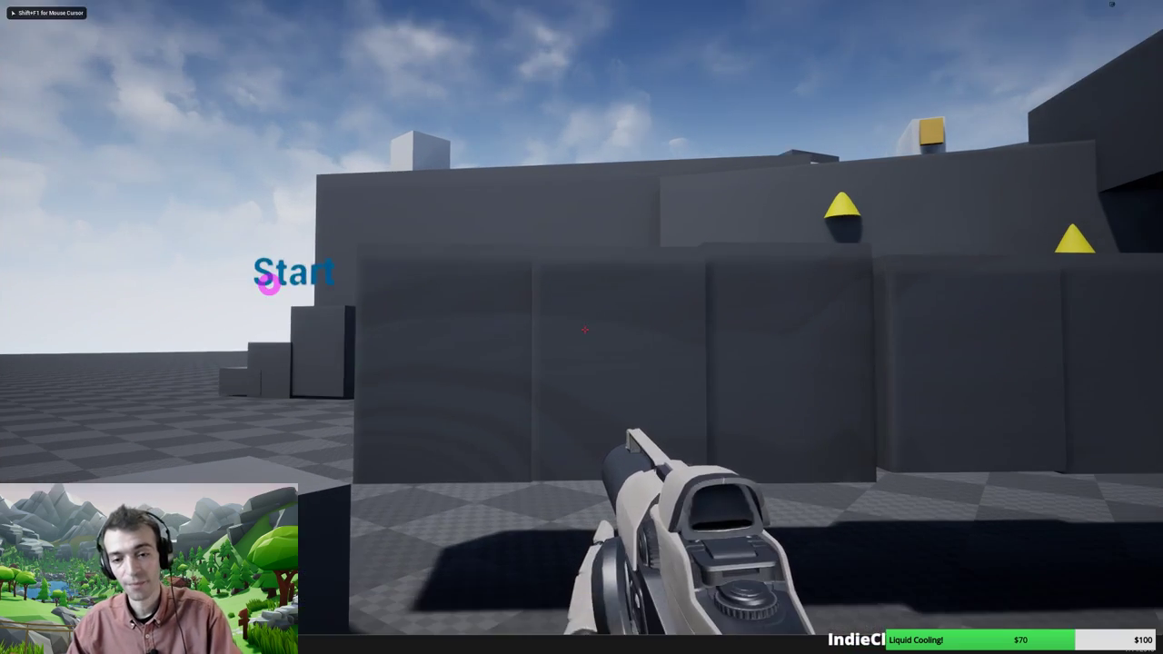
key(a)
key(s)
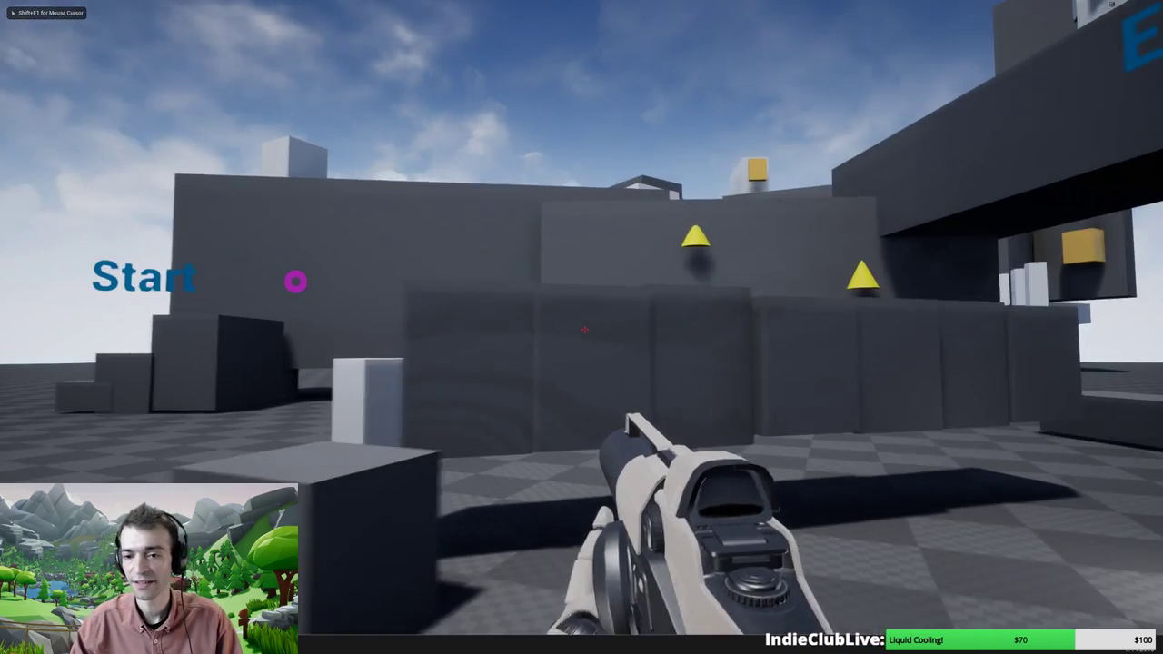
key(a)
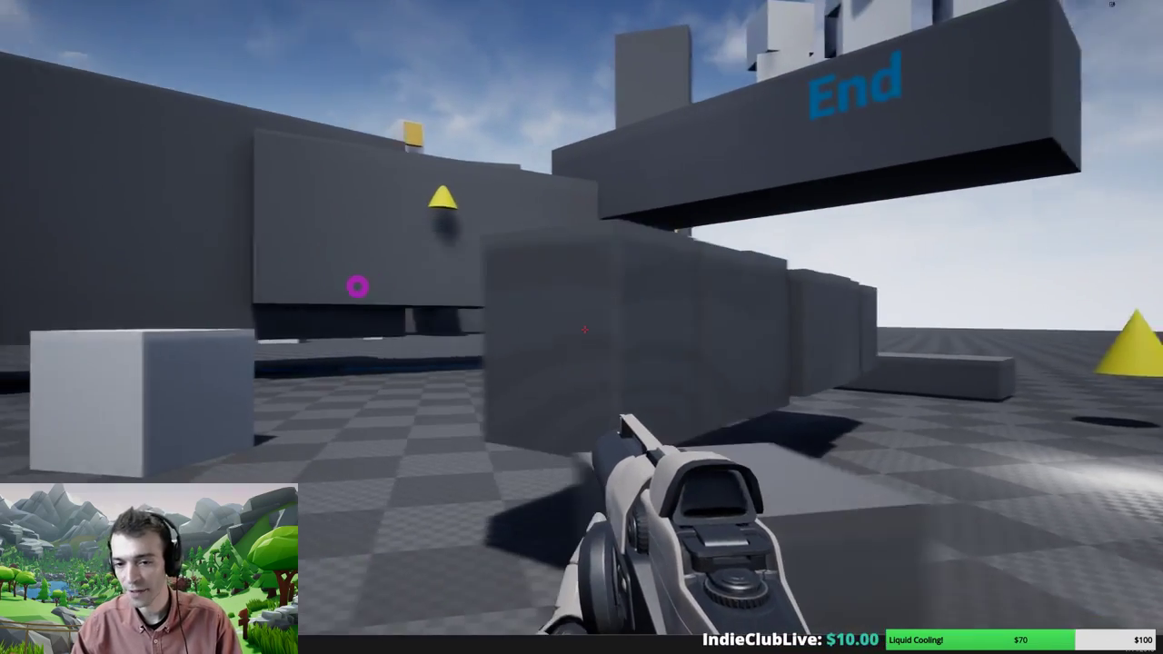
key(a)
key(d)
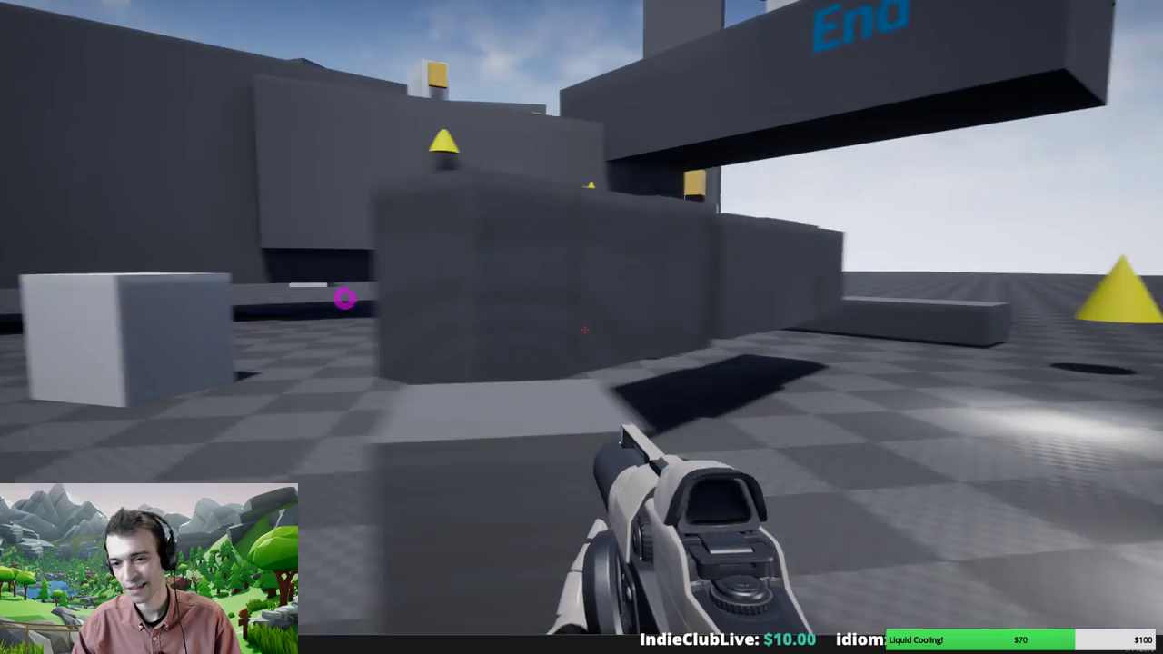
key(d)
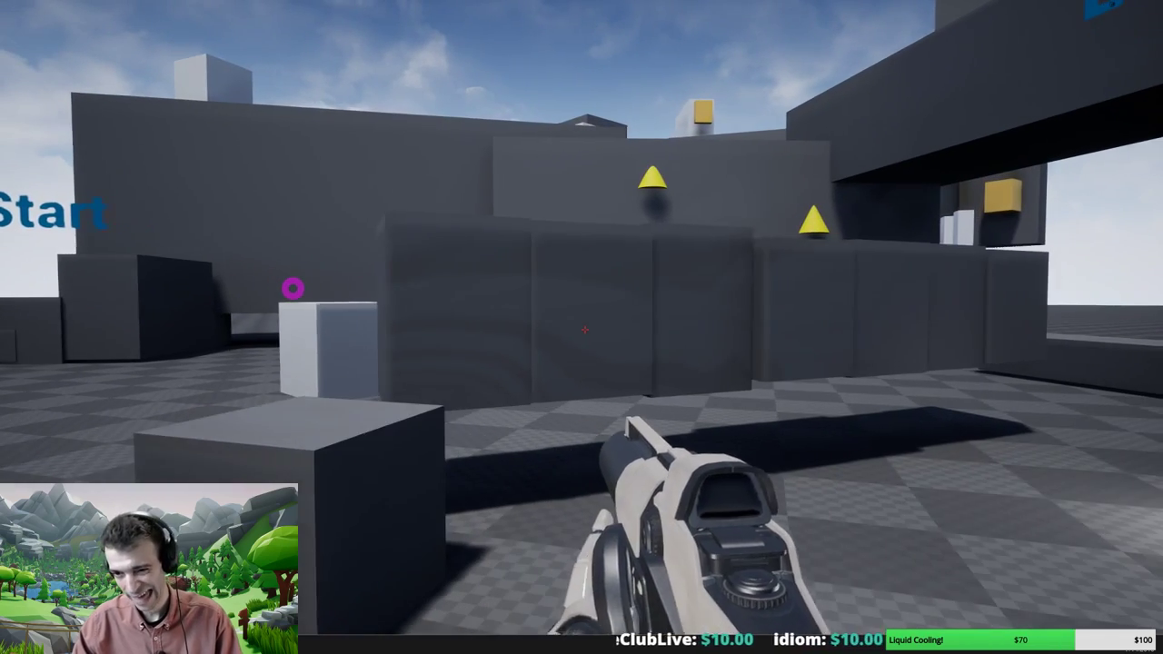
key(a)
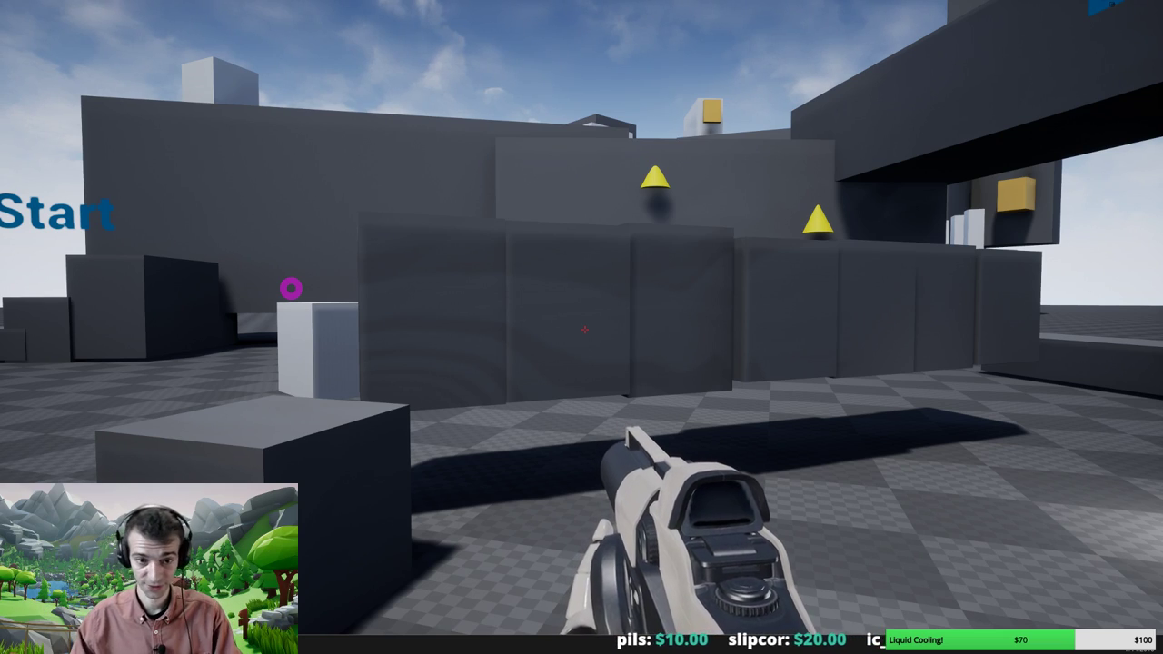
Walk past the dark cube up to the white cube on the arena floor
key(a)
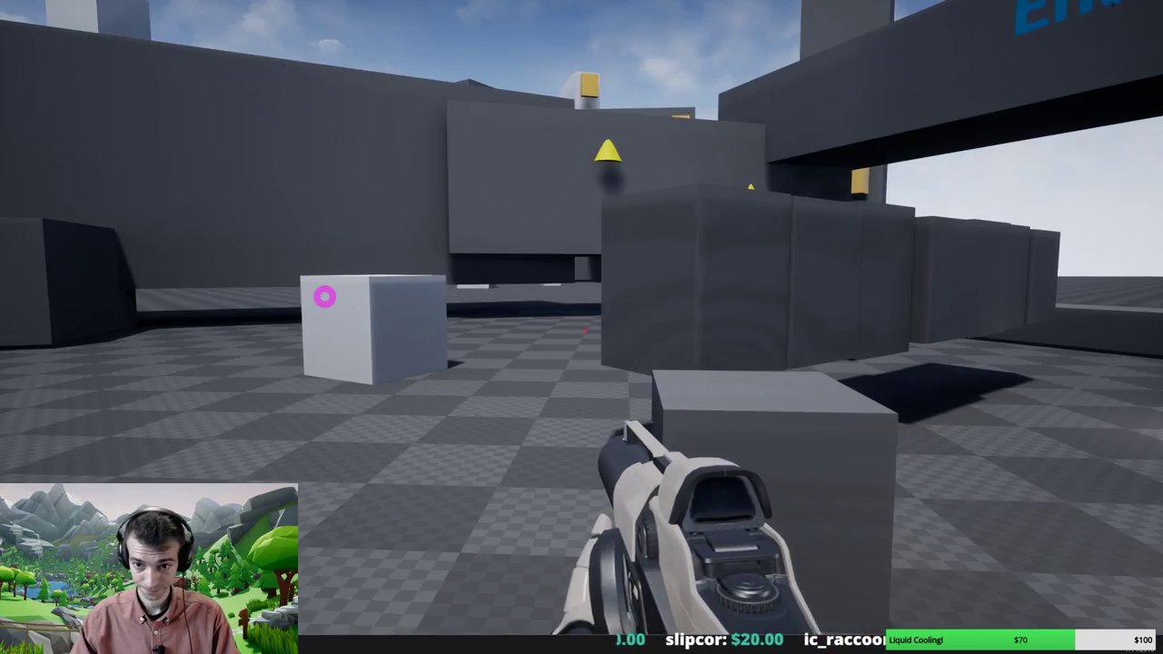
key(w)
key(w)
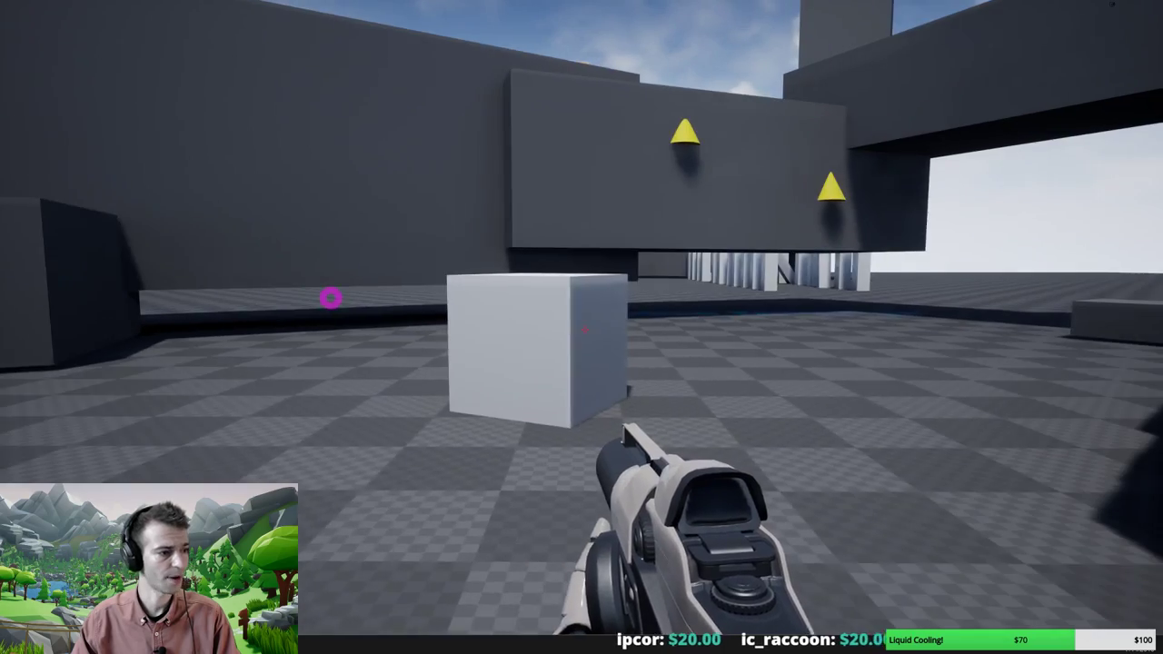
key(w)
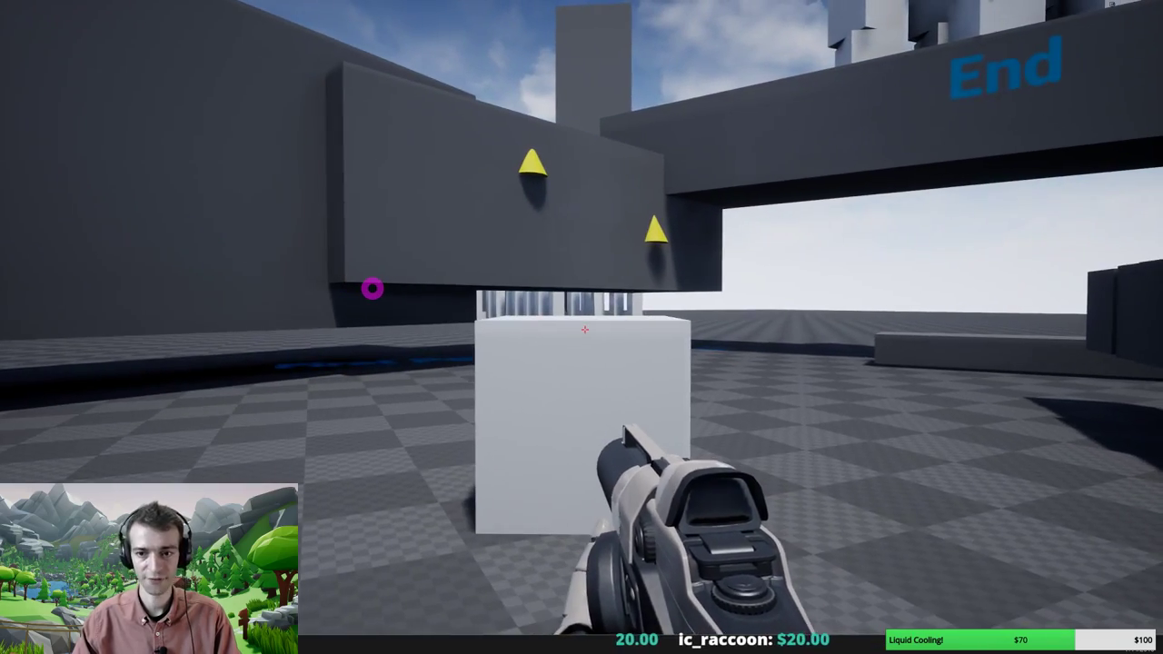
key(s)
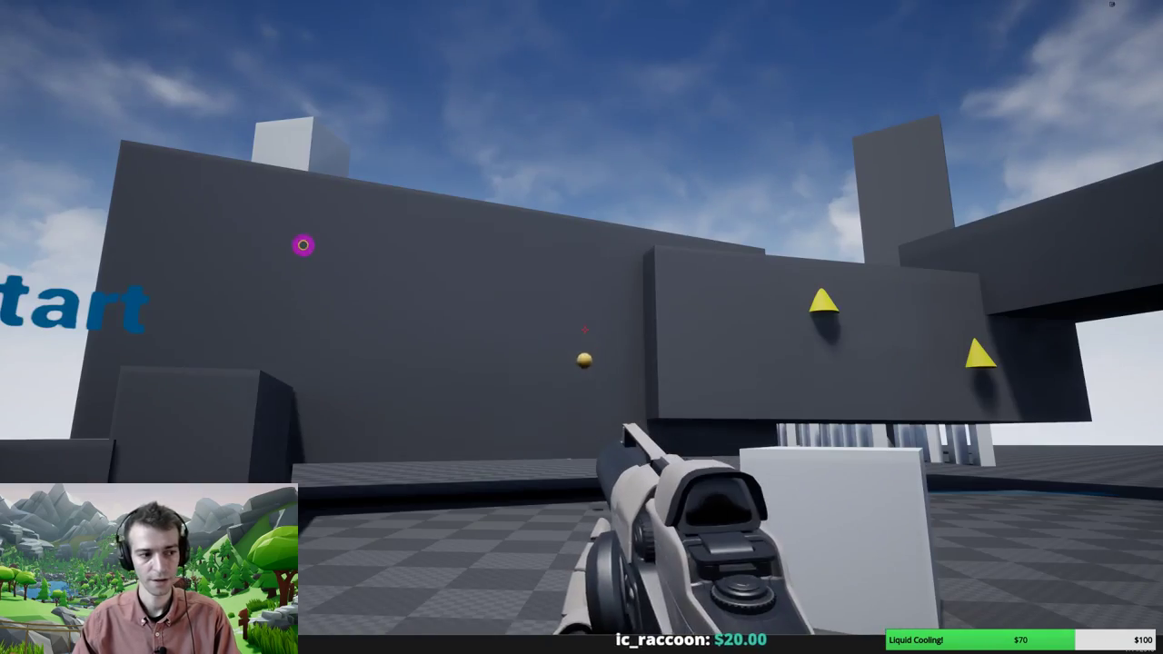
key(w)
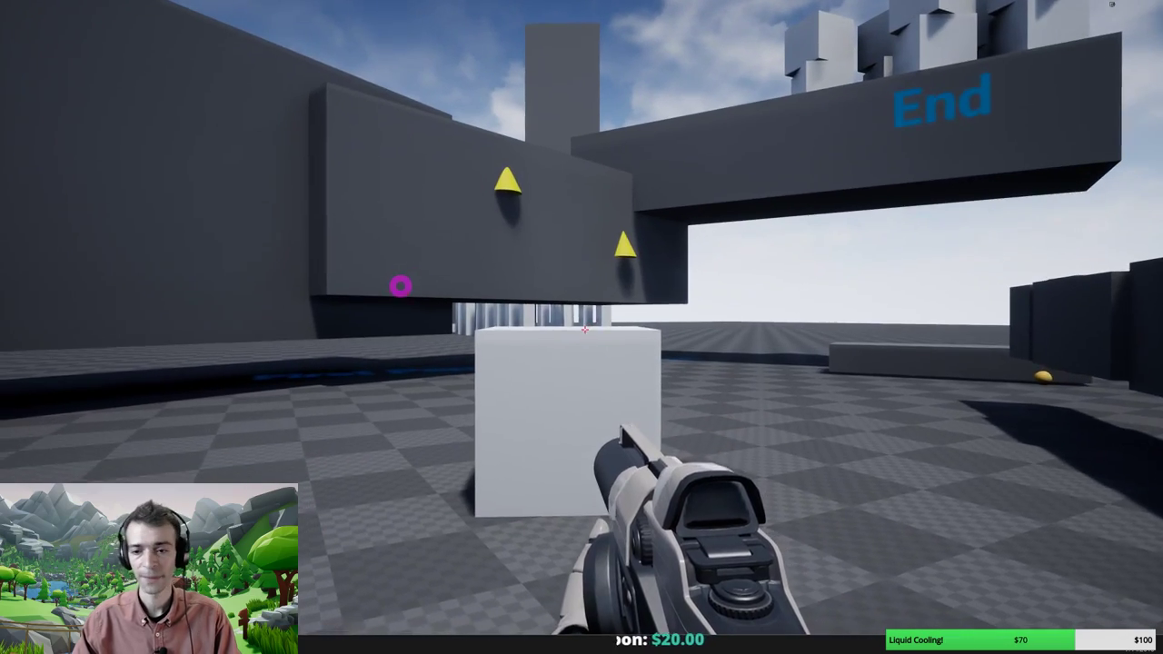
key(d)
key(w)
Shoot the white cube repeatedly while following it under the overhanging wall with the yellow cones
mouse_move(584, 329)
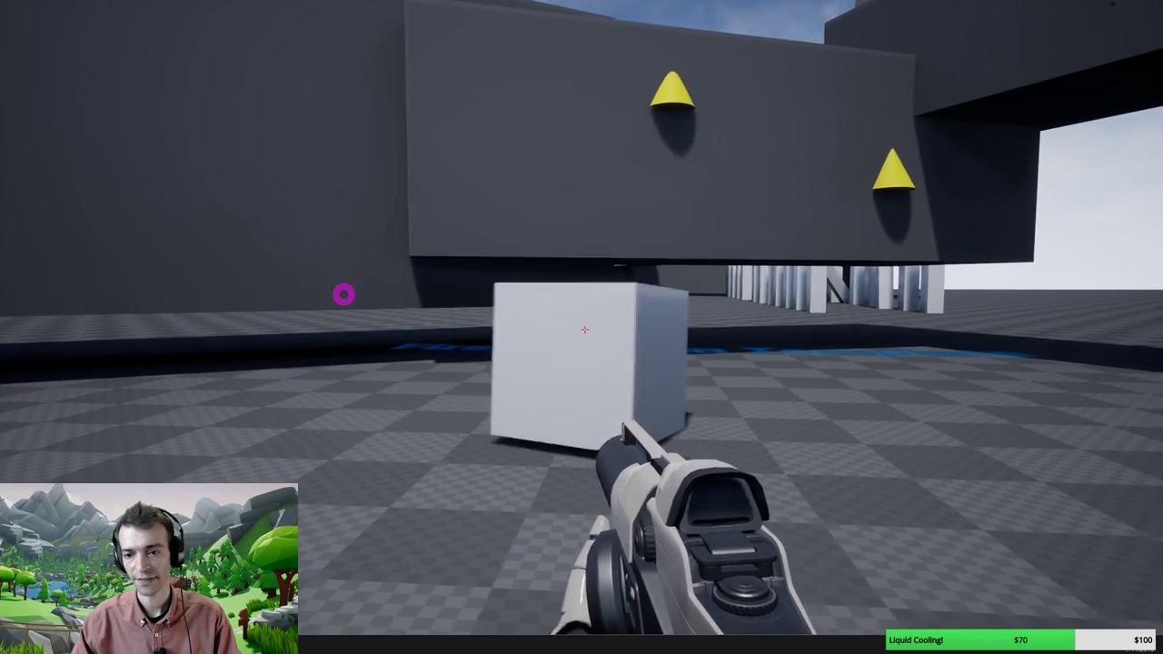
click(584, 329)
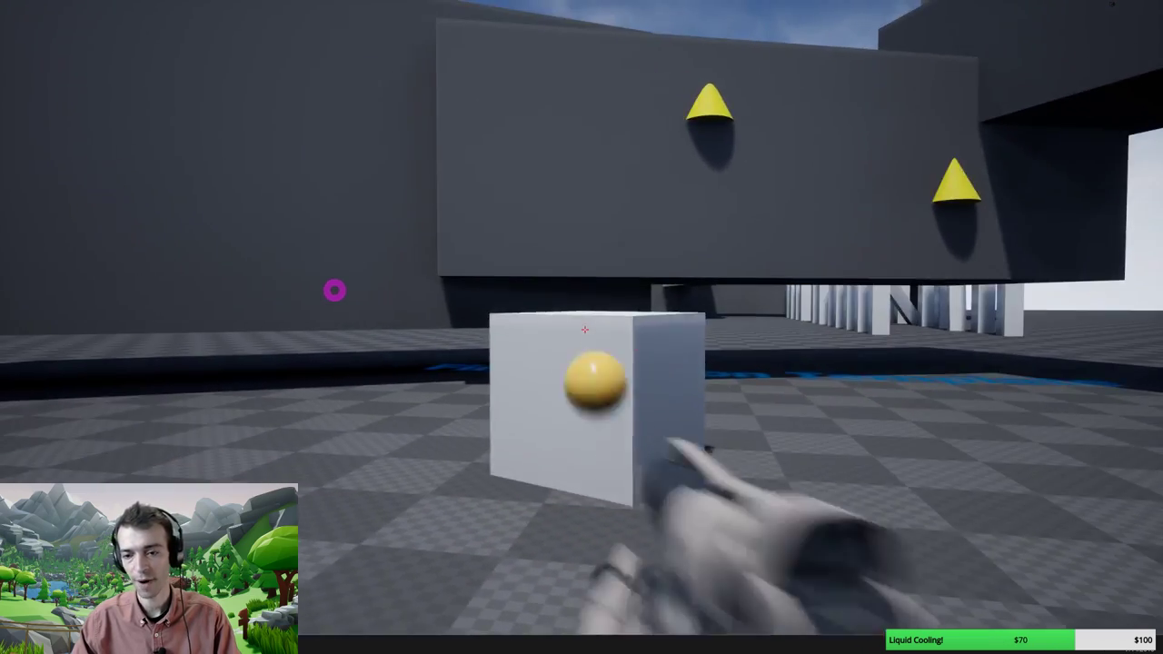
key(w)
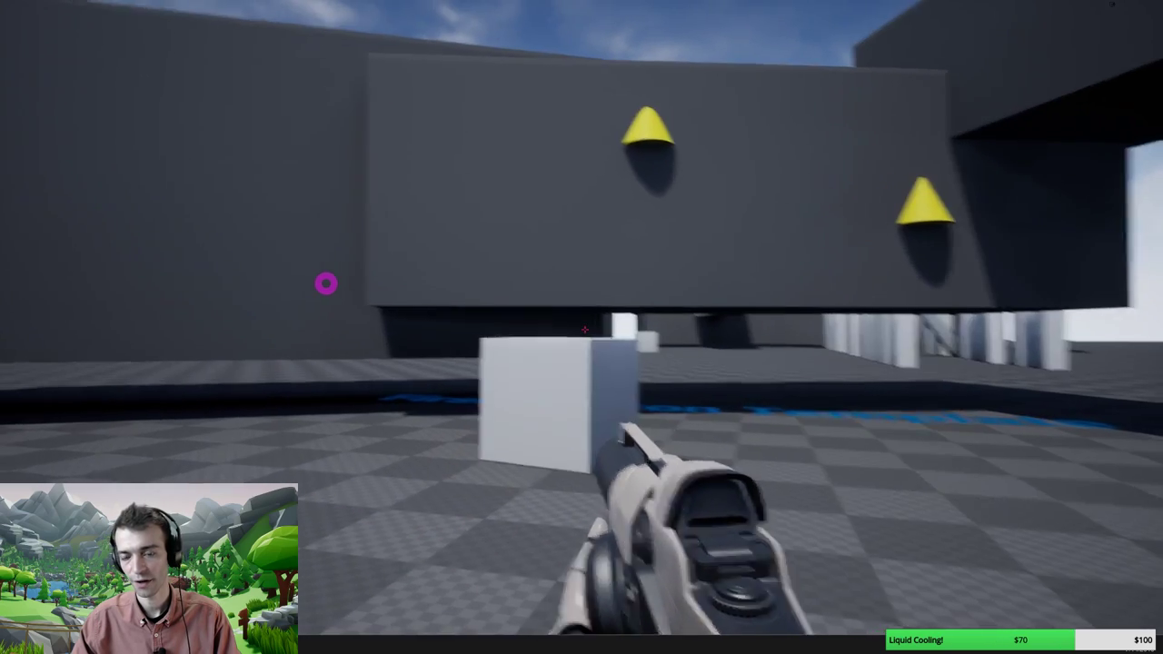
click(585, 329)
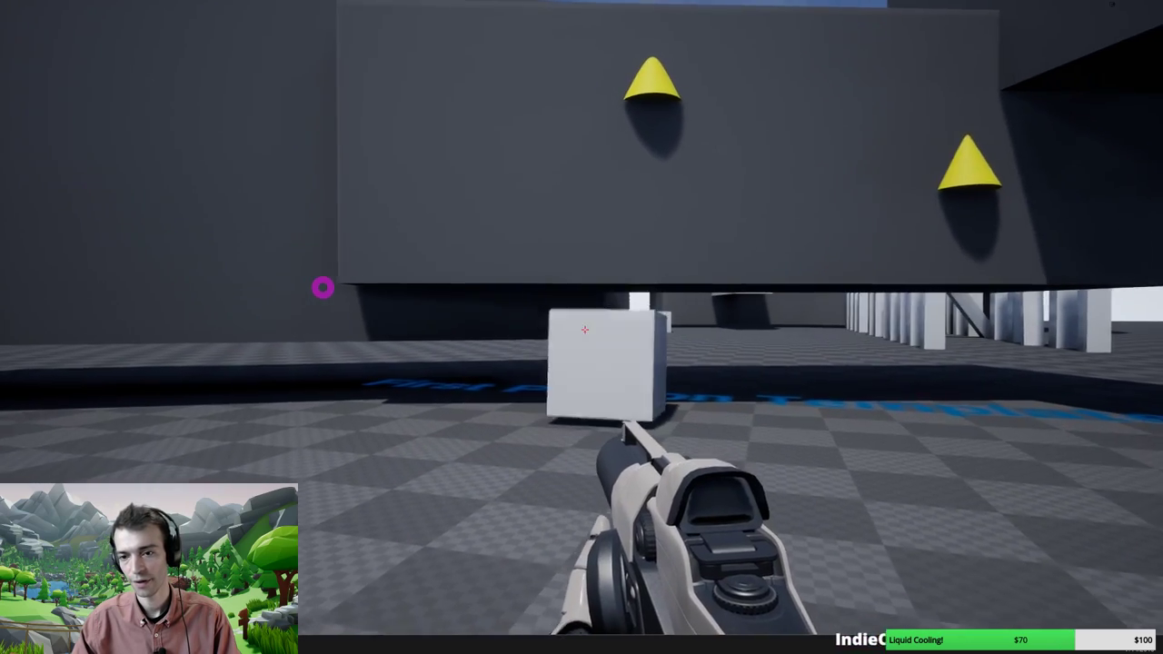
key(w)
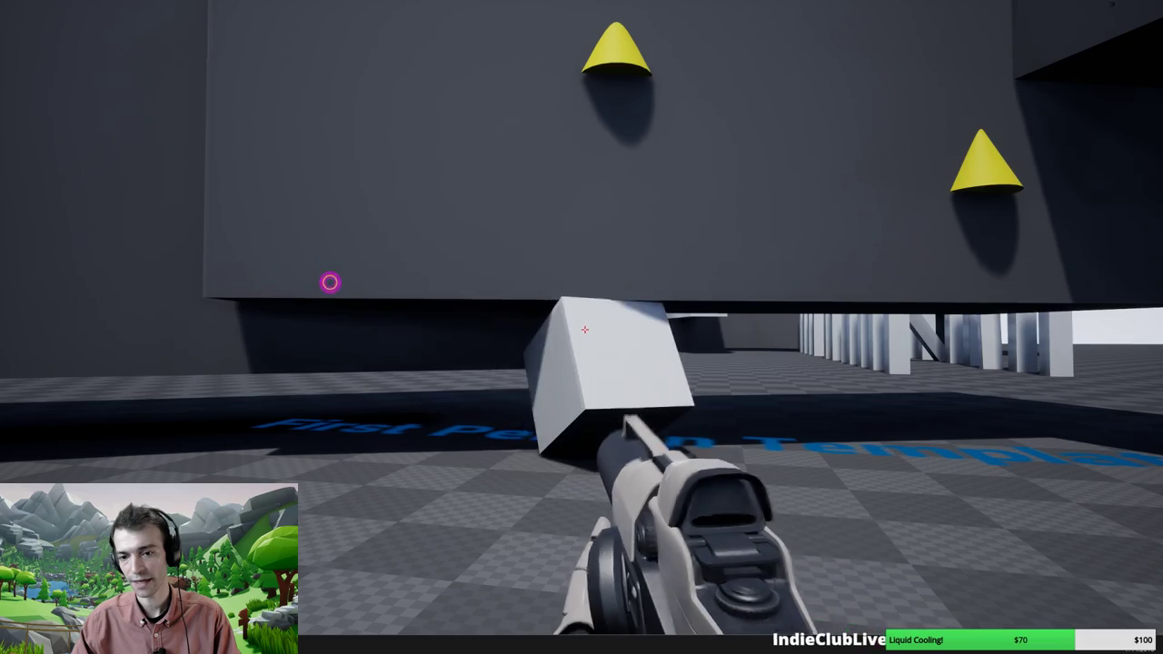
key(w)
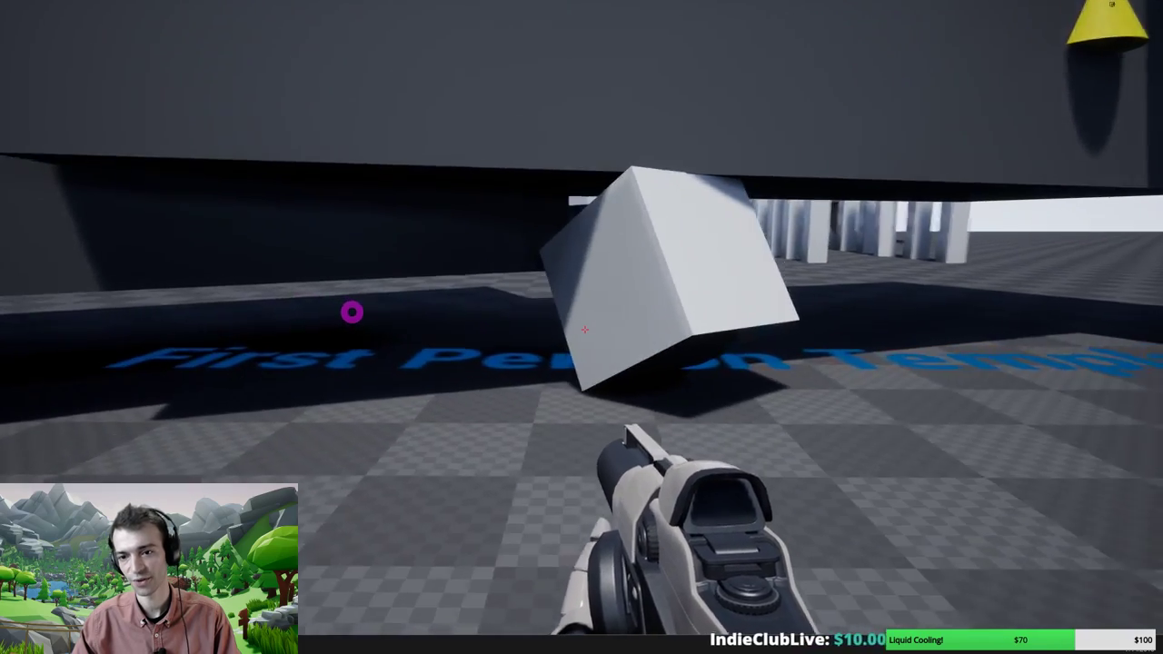
key(a)
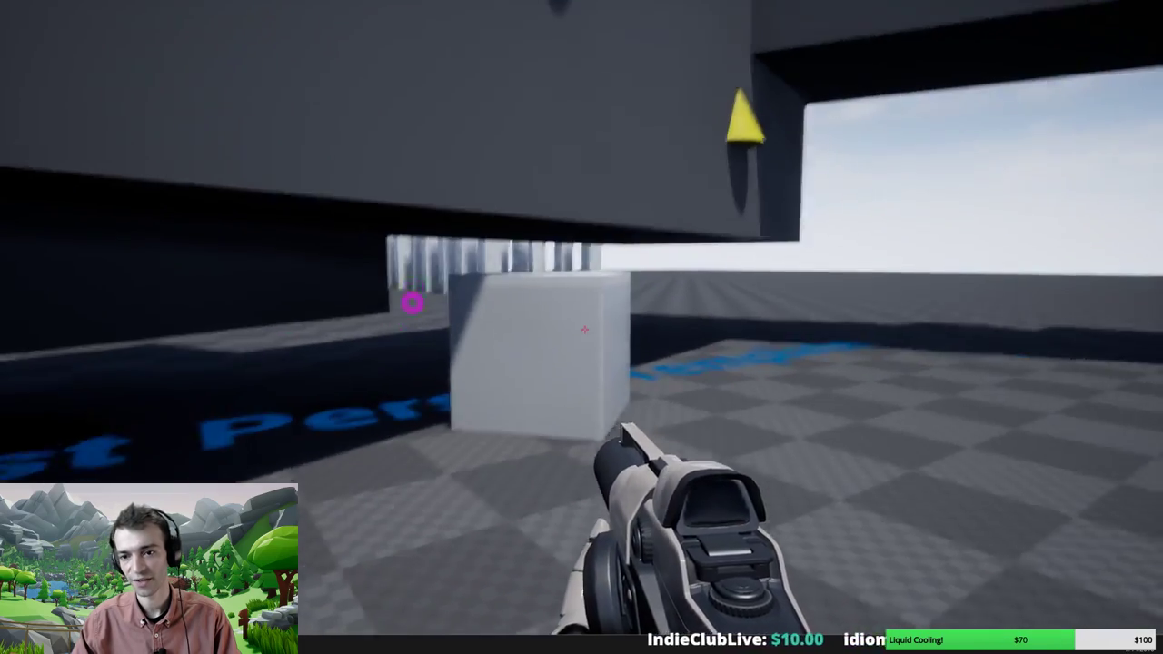
click(584, 330)
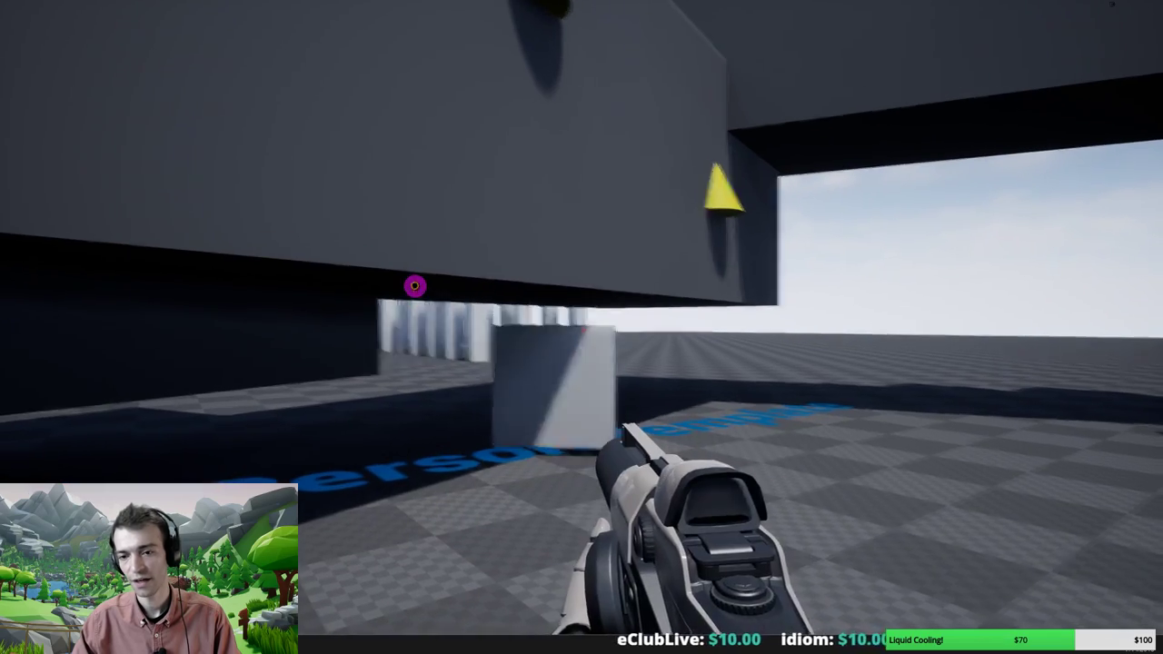
key(w)
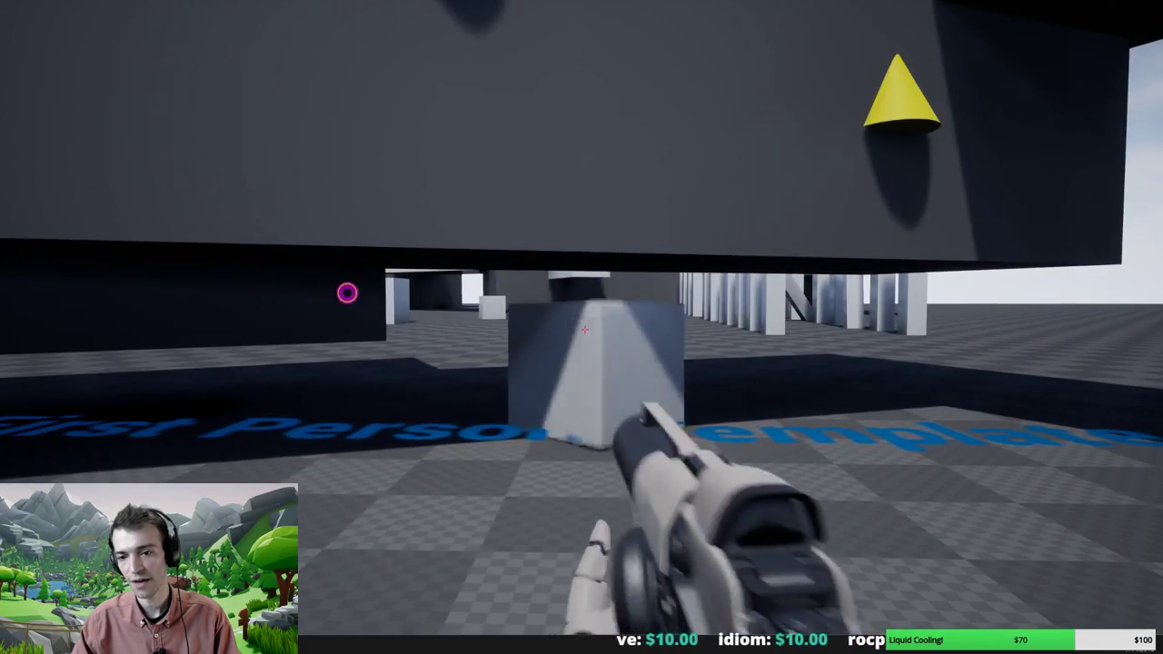
Walk away from the overhanging wall and under the End platform to the loose cubes beyond the low block
key(s)
key(a)
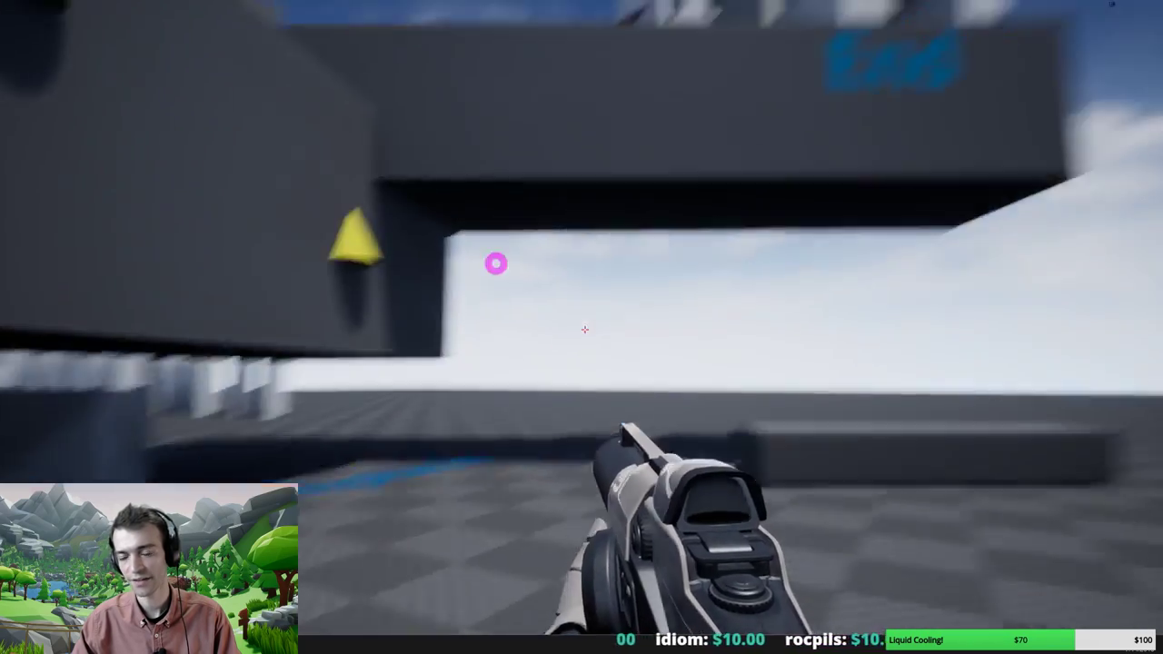
key(d)
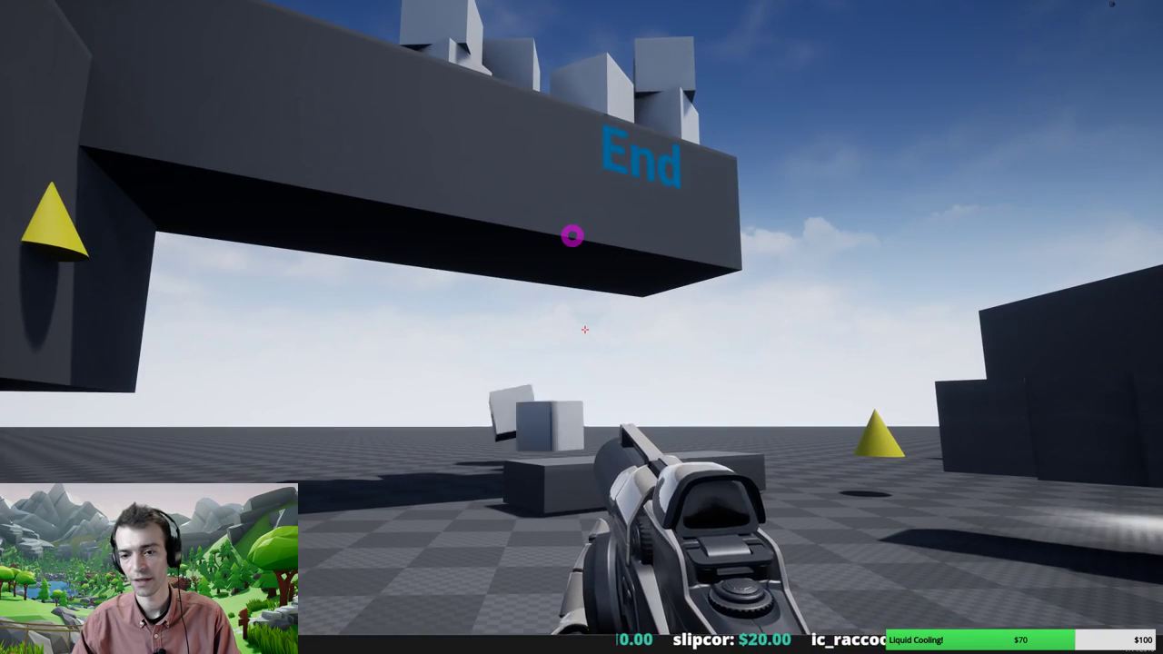
key(w)
key(a)
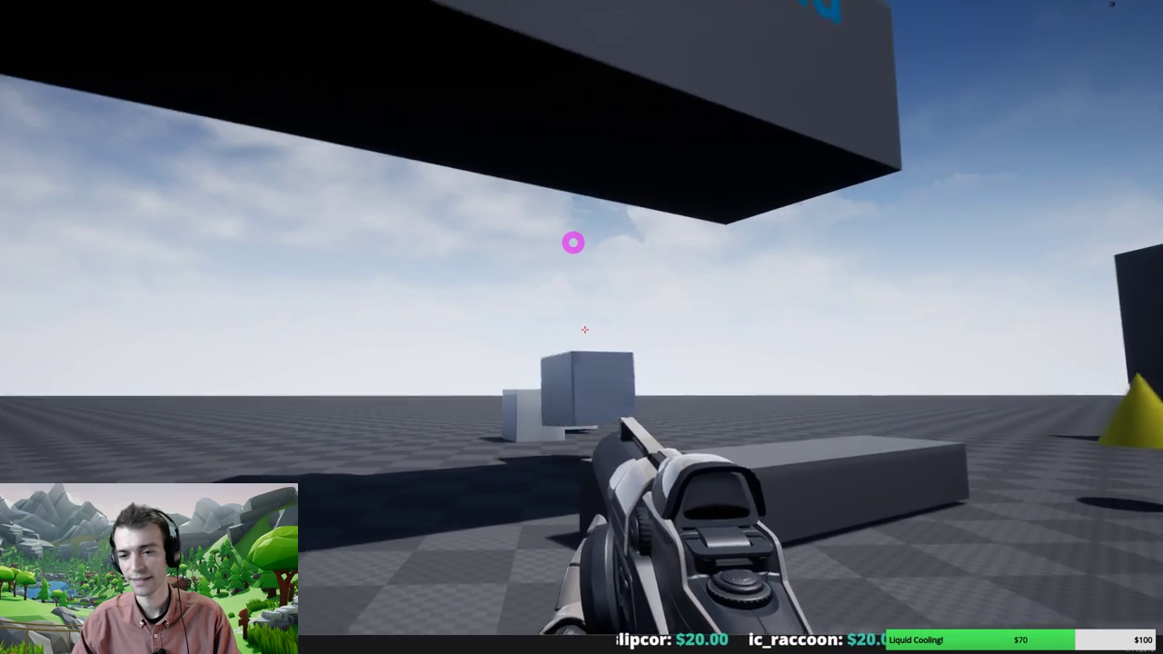
key(a)
key(w)
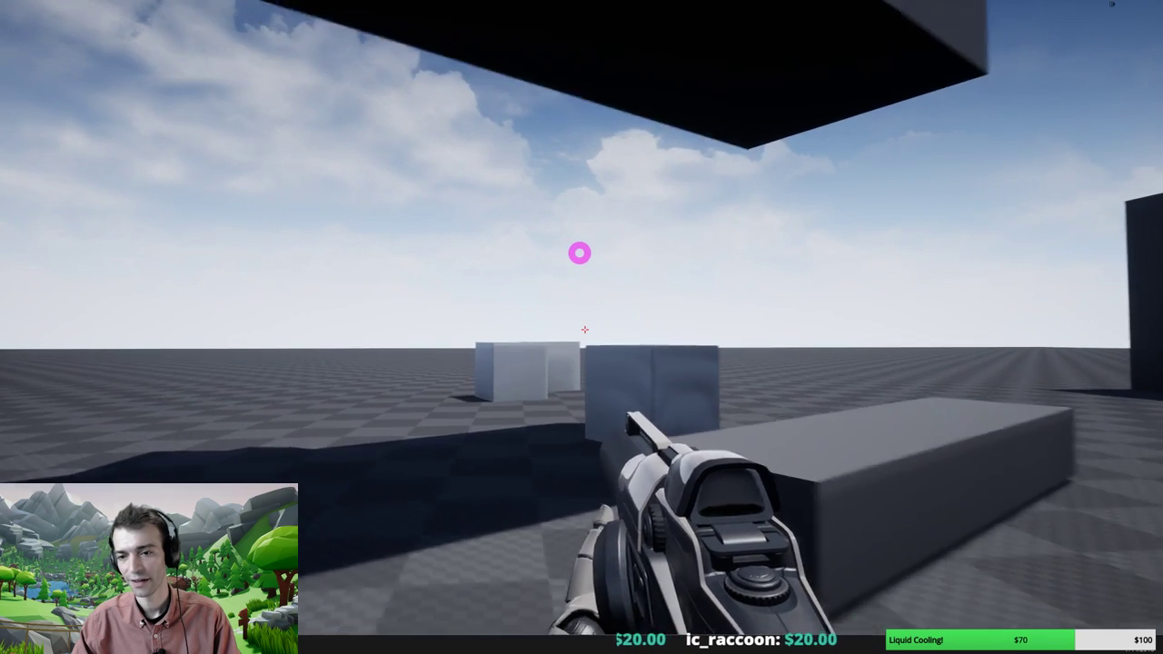
key(w)
key(a)
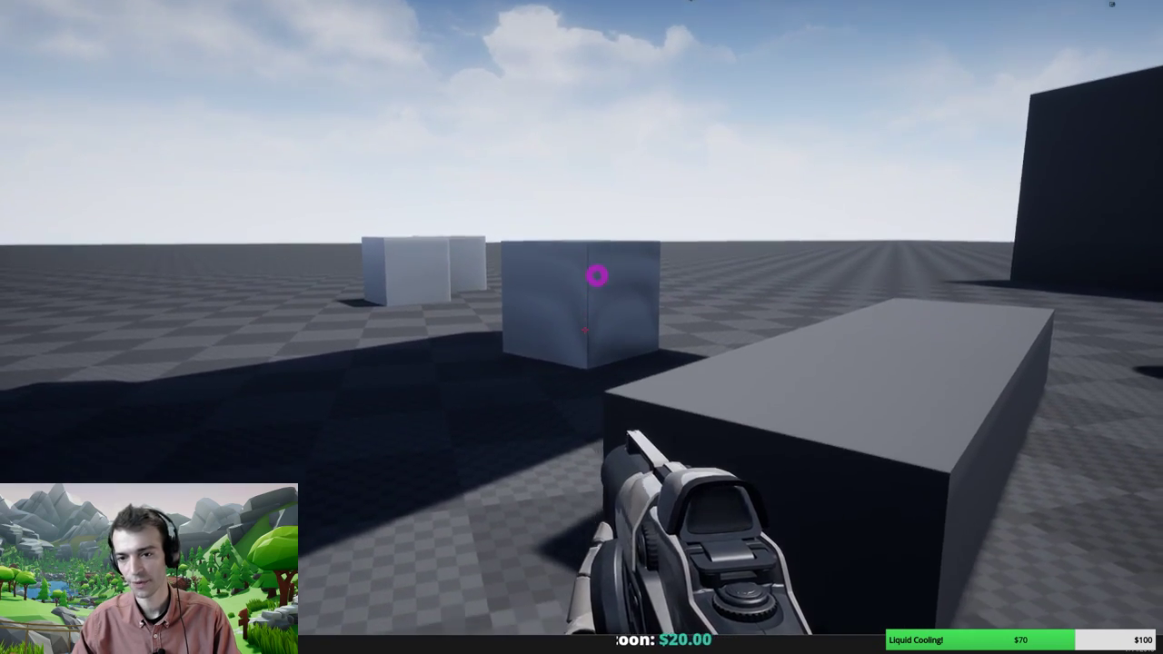
Approach the nearest loose cube beyond the End platform, back off slightly and shoot it
key(w)
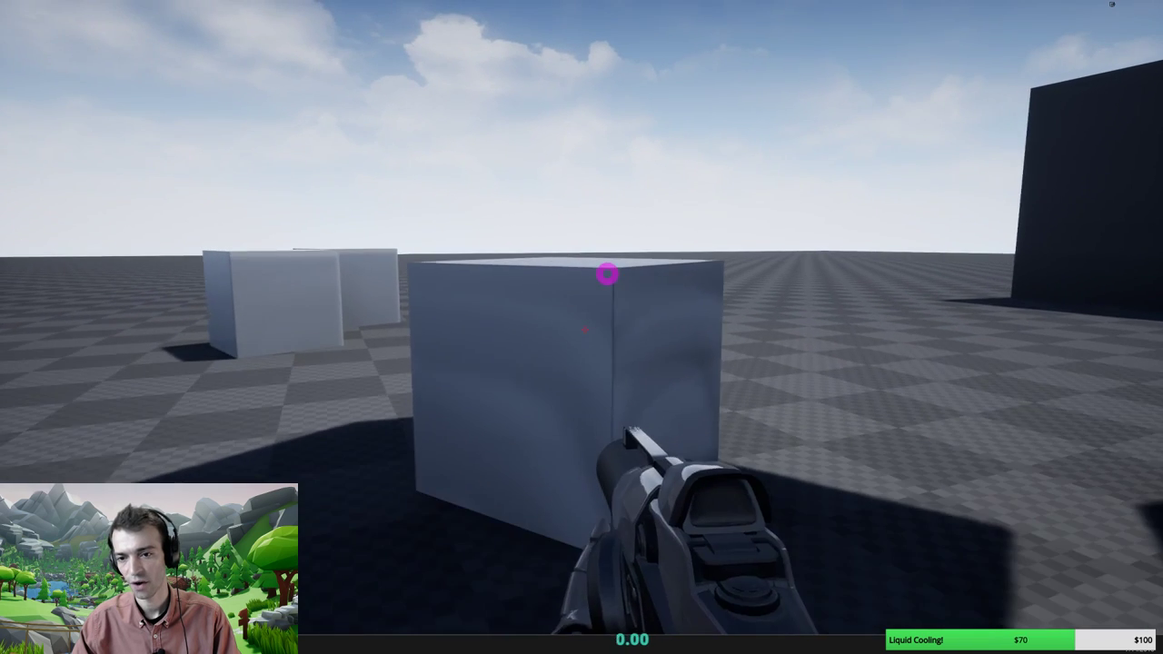
key(d)
key(w)
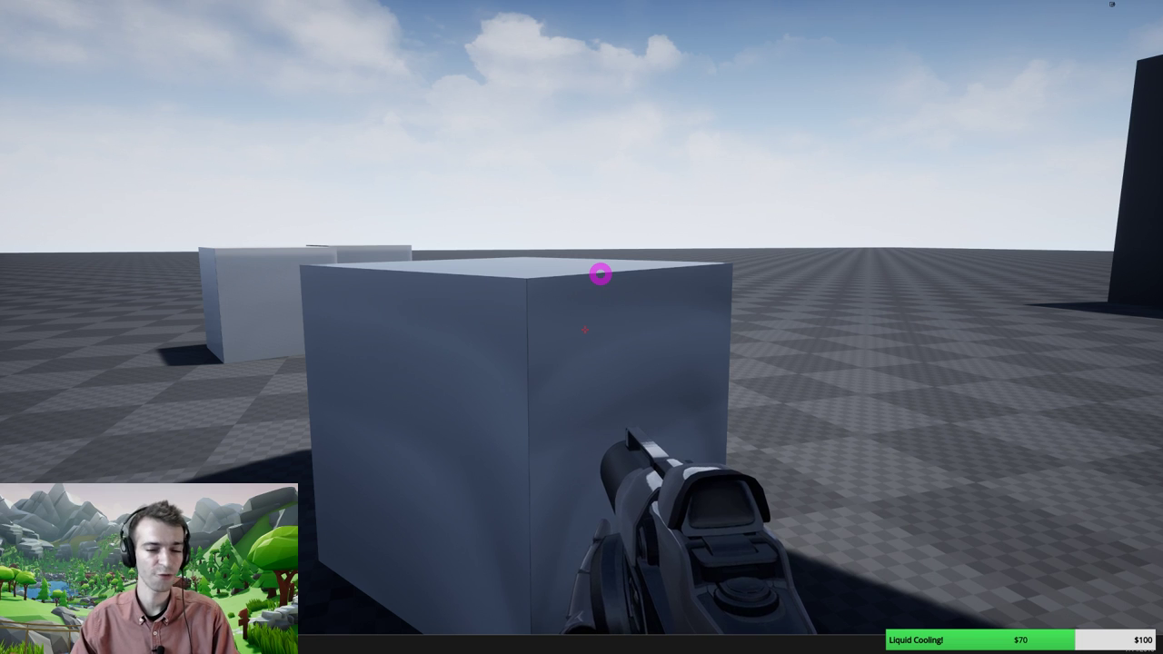
key(s)
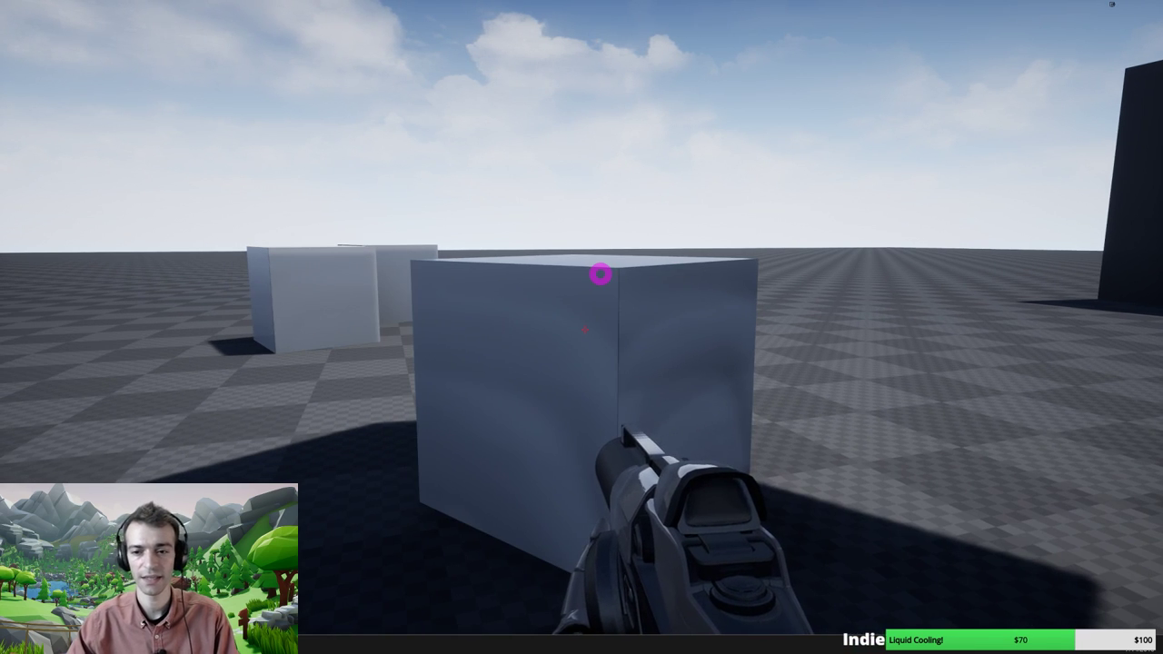
key(s)
click(600, 273)
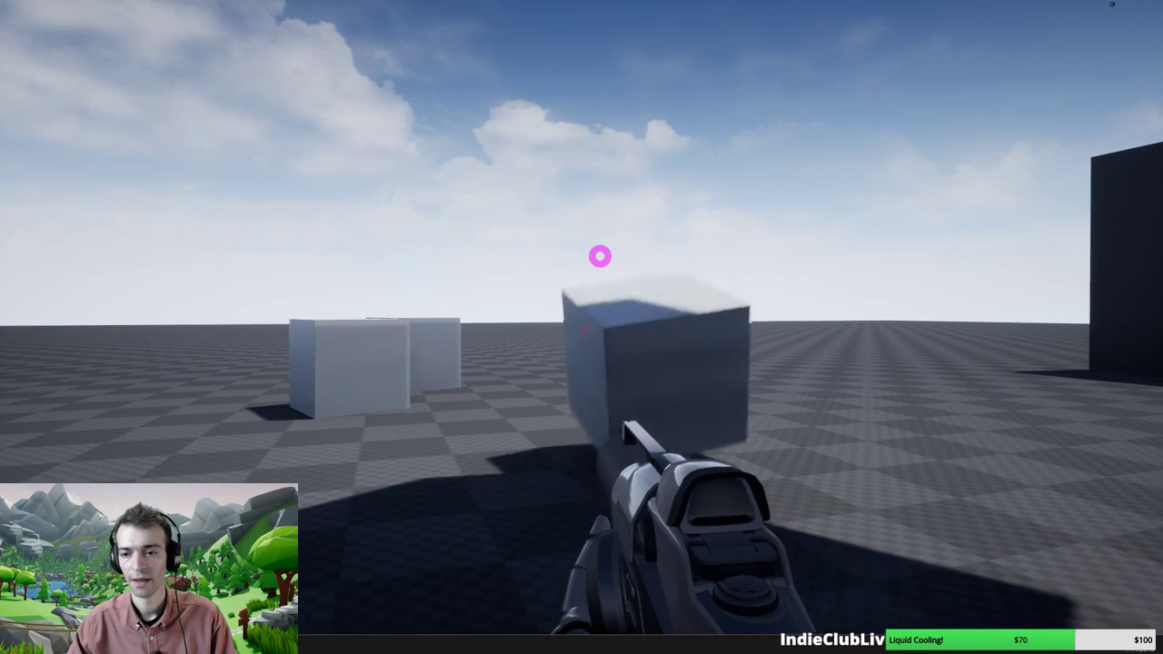
Follow the knocked-away loose cube across the open floor and circle it toward the end of the long dark wall
key(d)
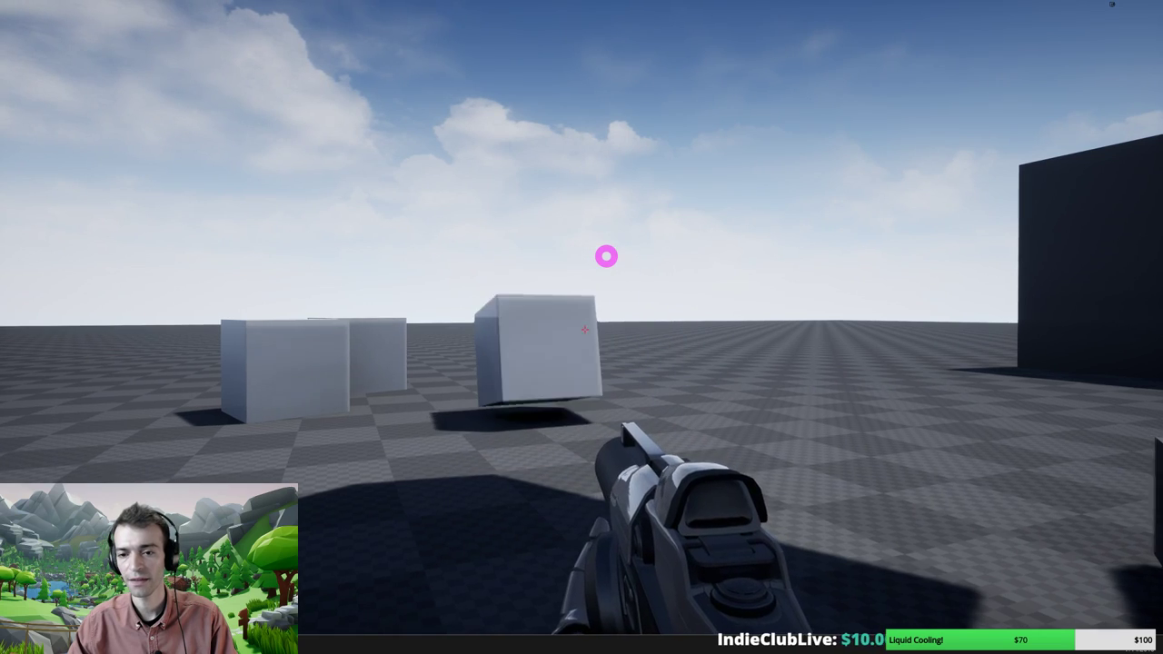
key(a)
key(w)
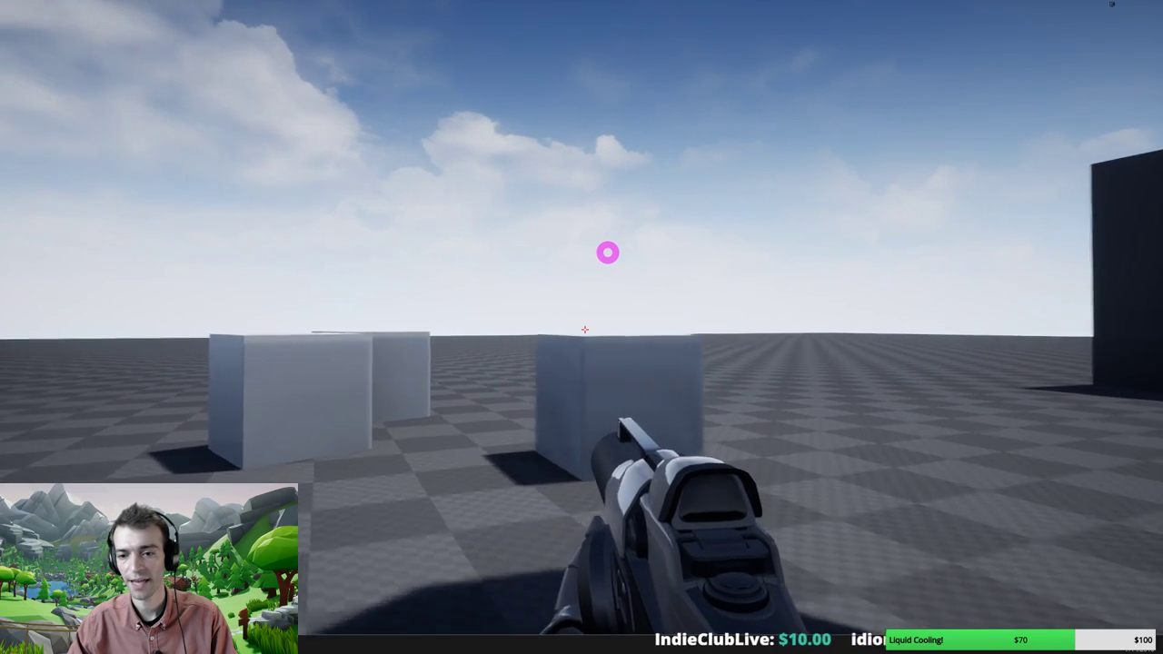
key(w)
key(a)
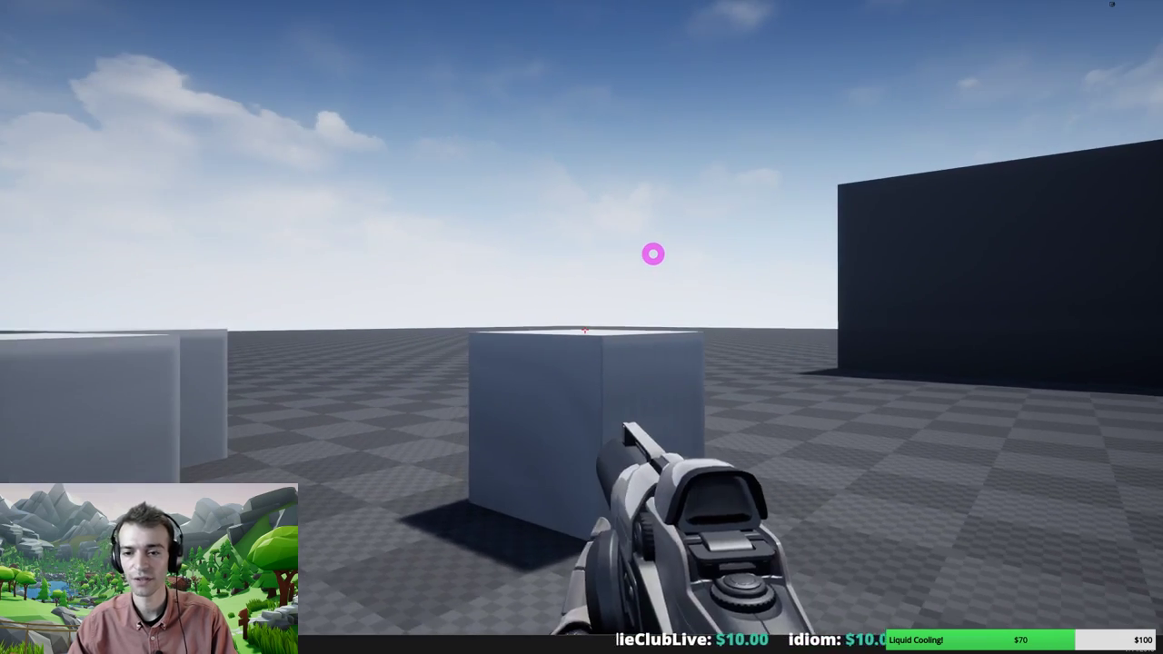
key(w)
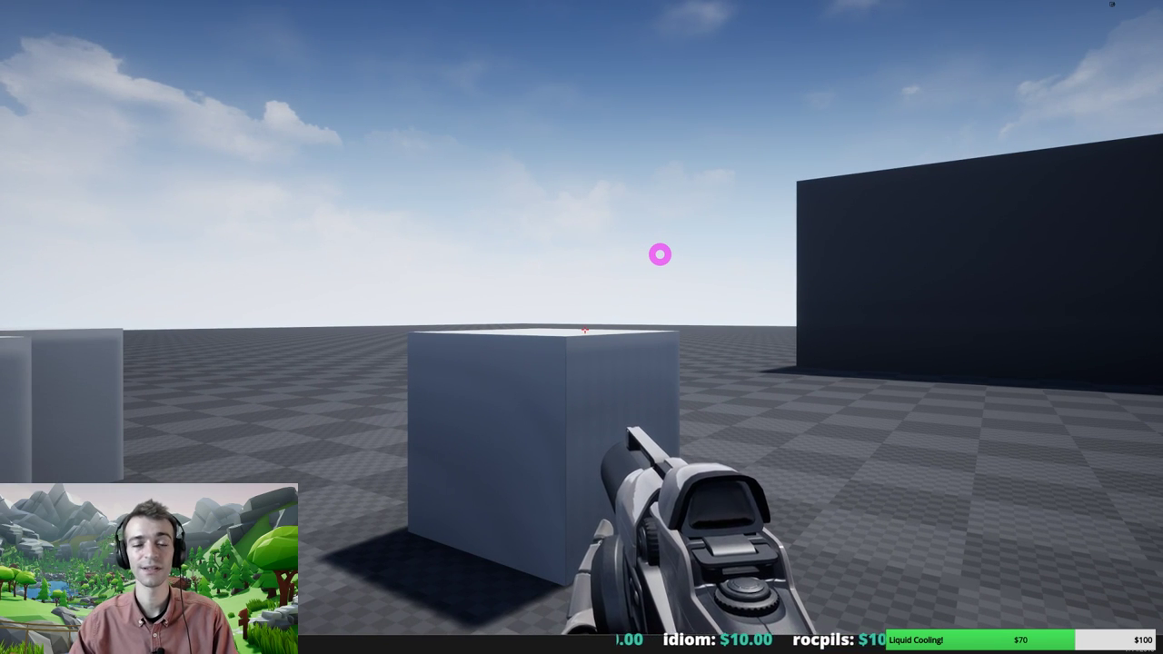
key(w)
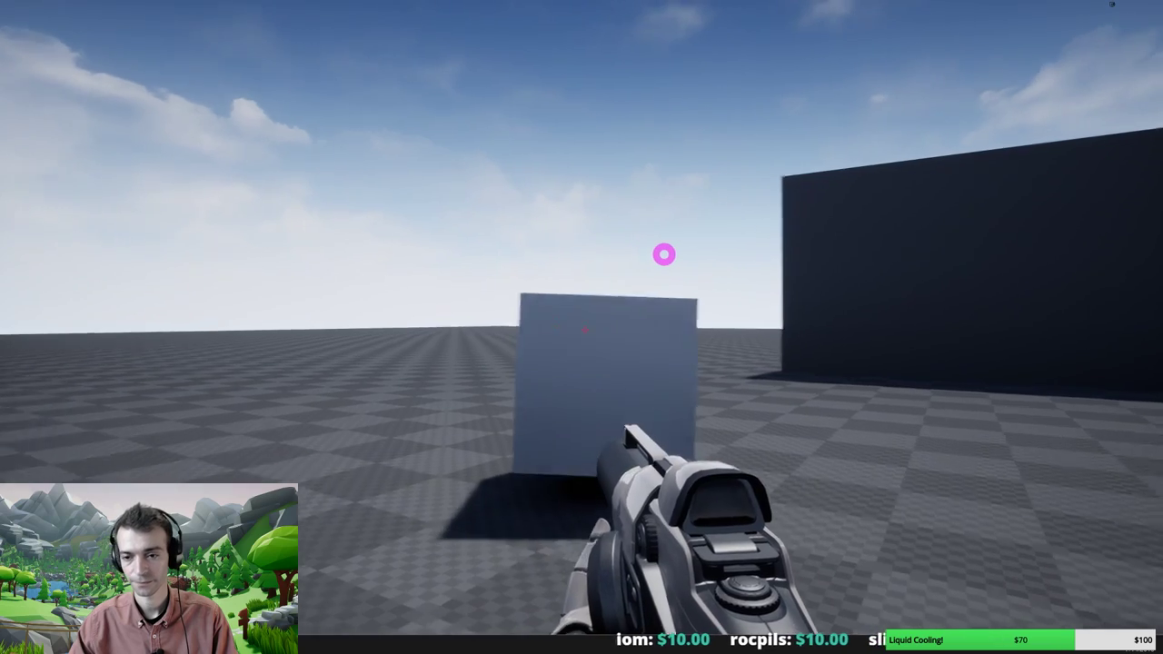
key(a)
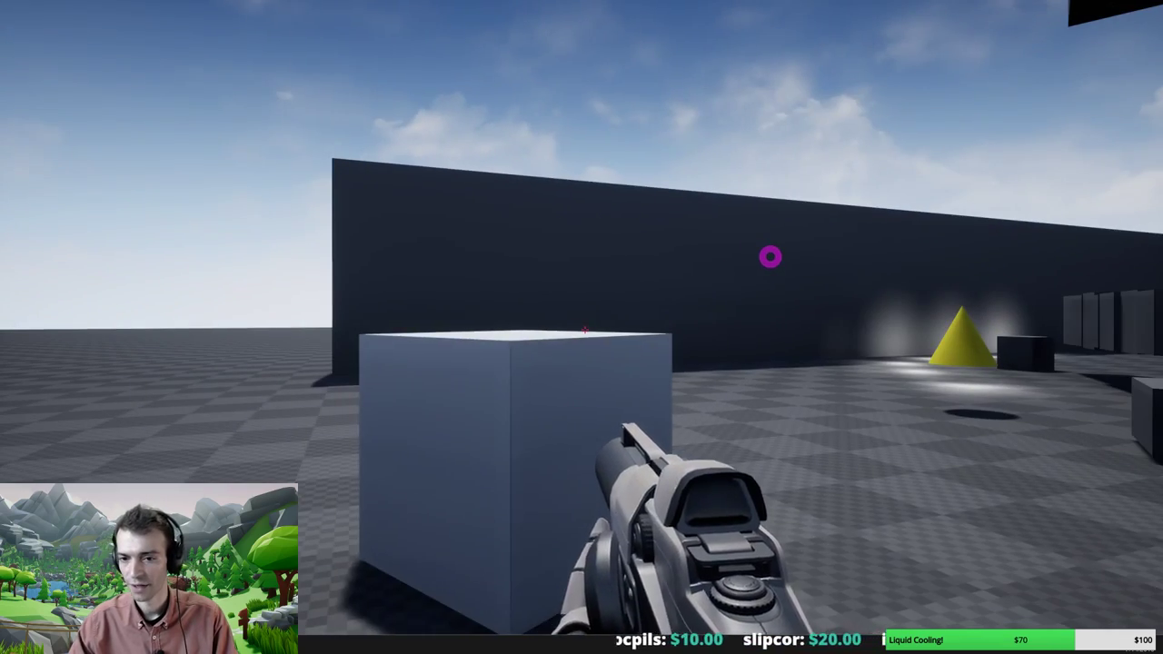
Shoot the loose cube toward the long dark wall, walk up to it and back away
click(585, 329)
key(w)
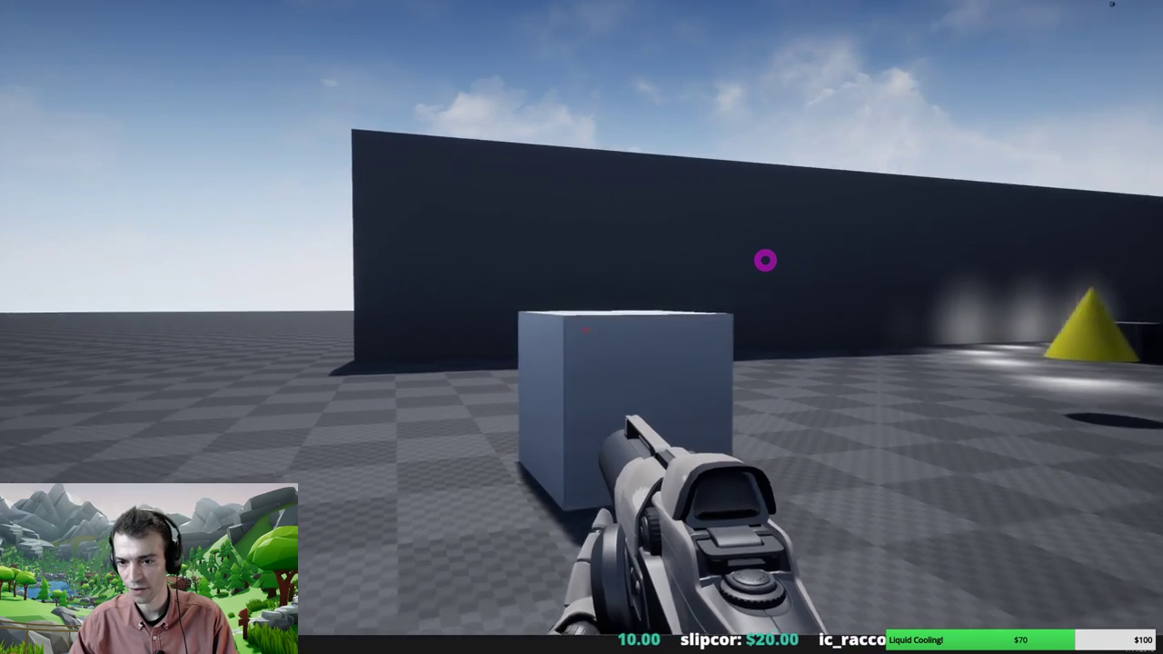
key(a)
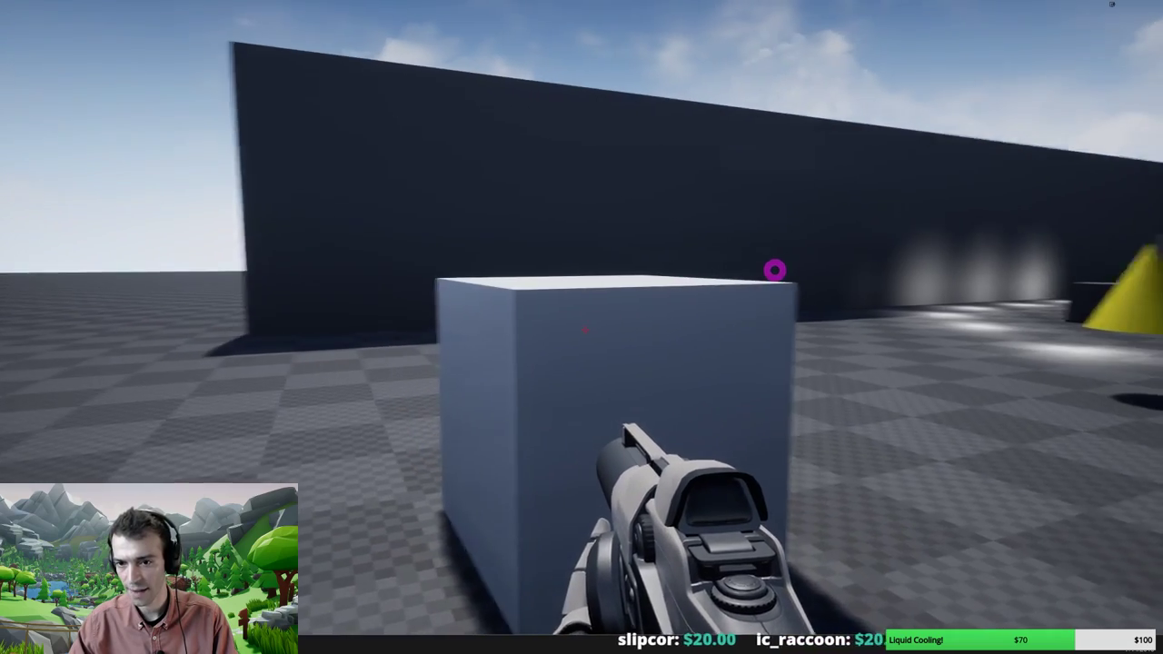
key(s)
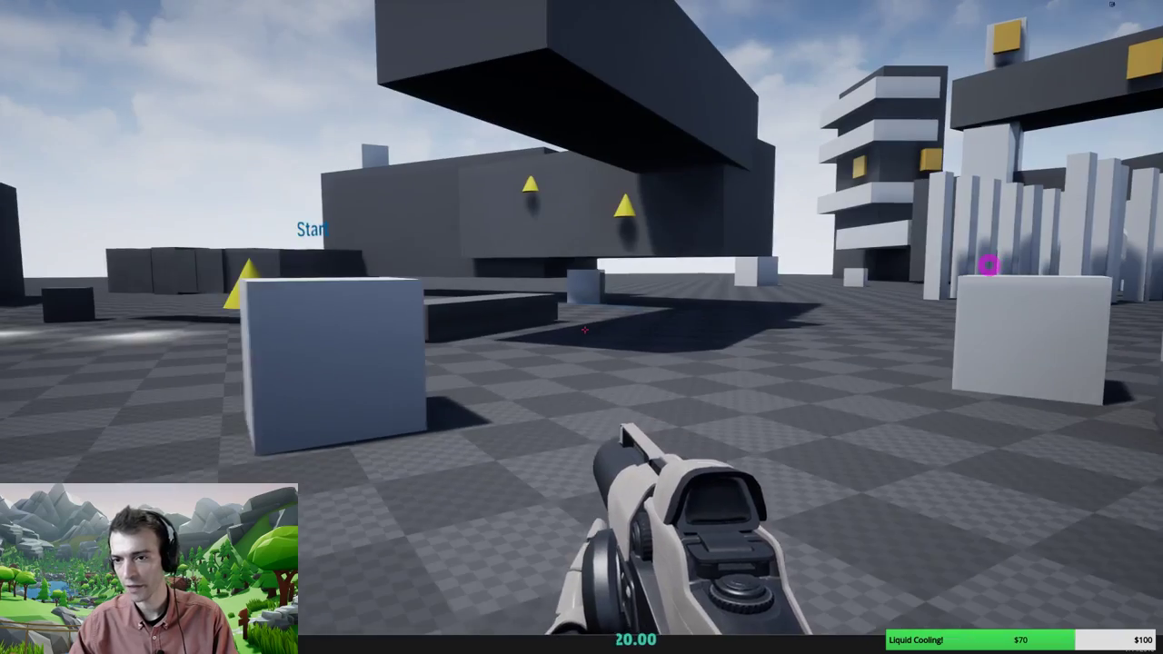
Walk past the floating yellow cone and face the overhanging wall with the two yellow cones
key(a)
key(w)
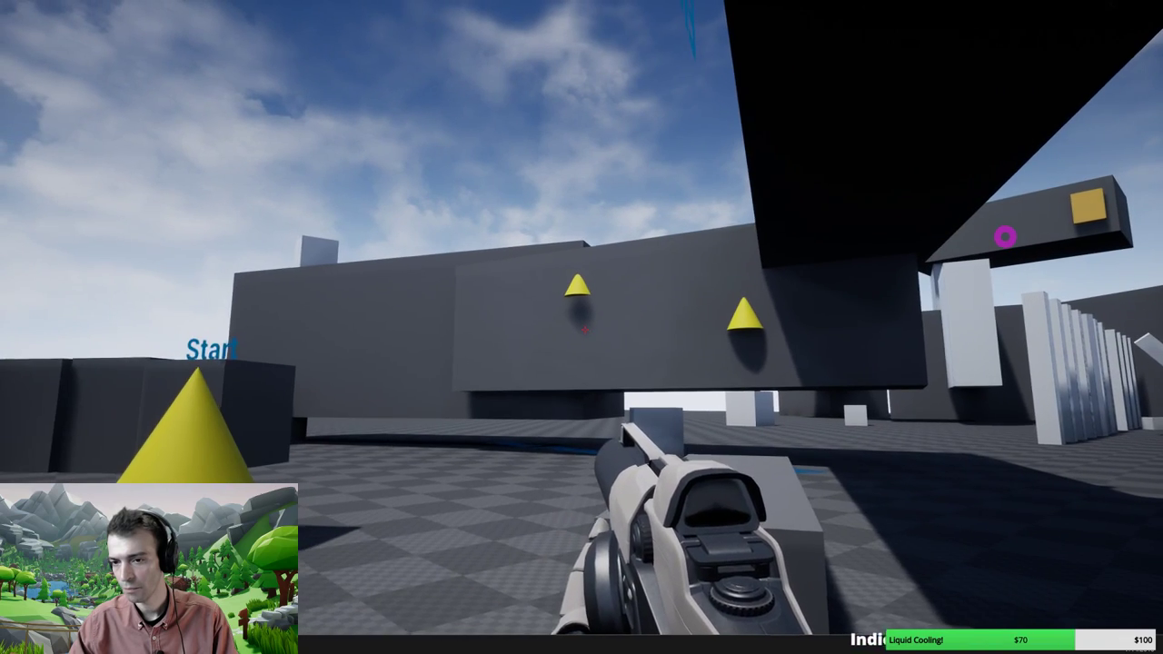
key(w)
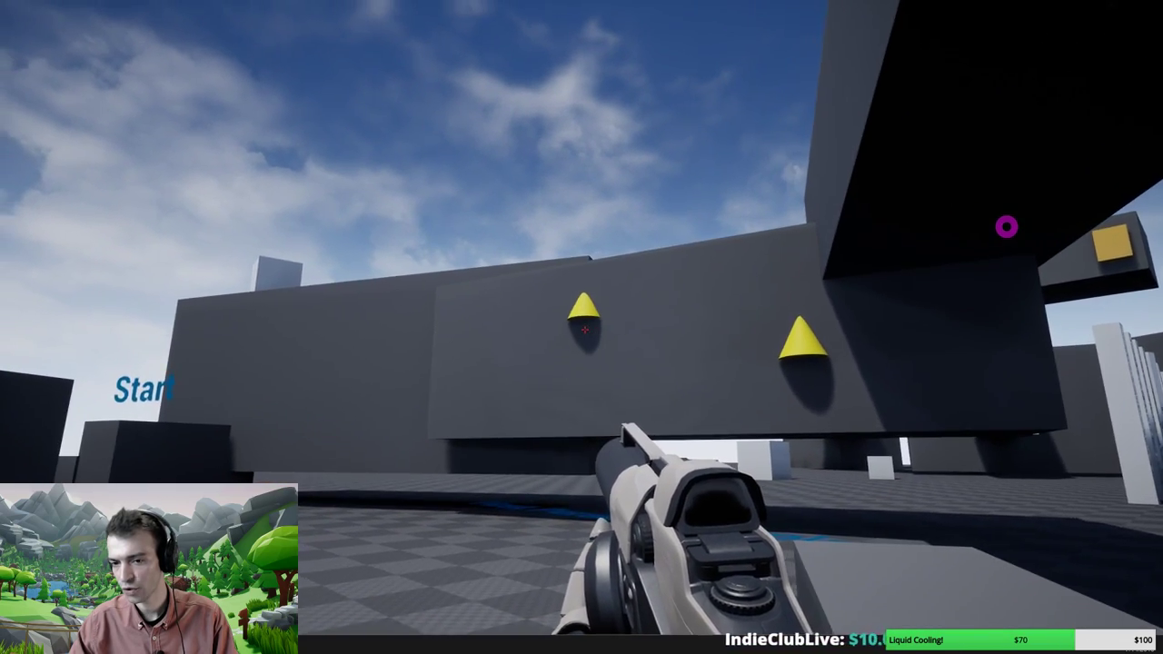
key(s)
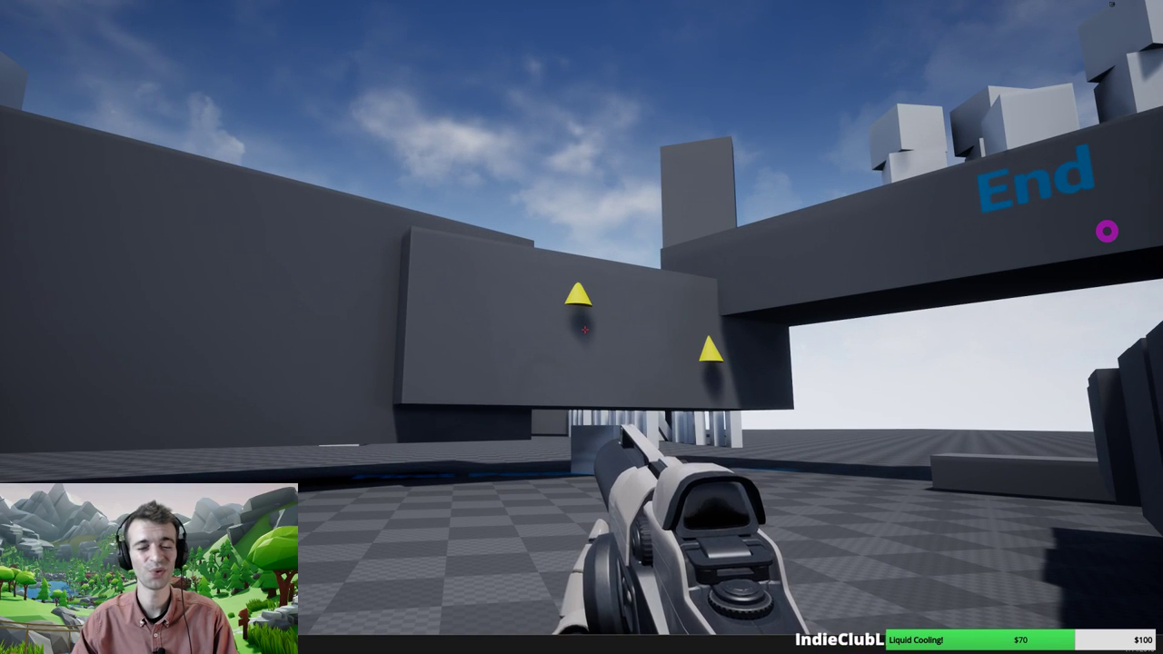
key(w)
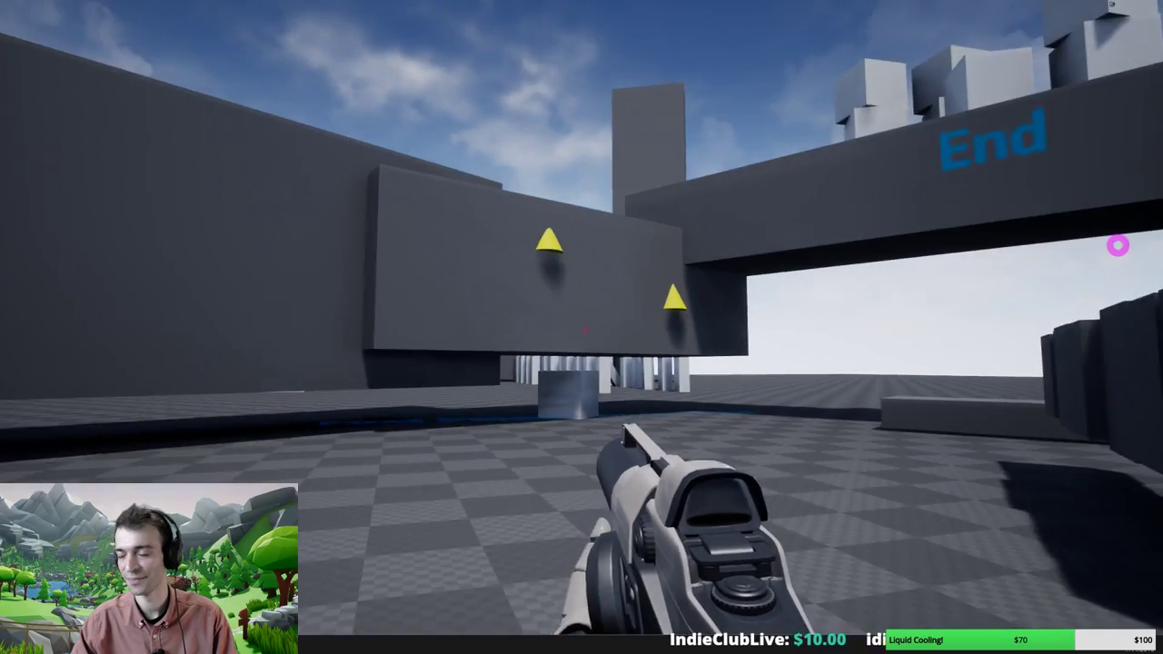
Shoot the small dark cube beside the row of dark blocks and follow it to the white cubes beyond the End platform
key(d)
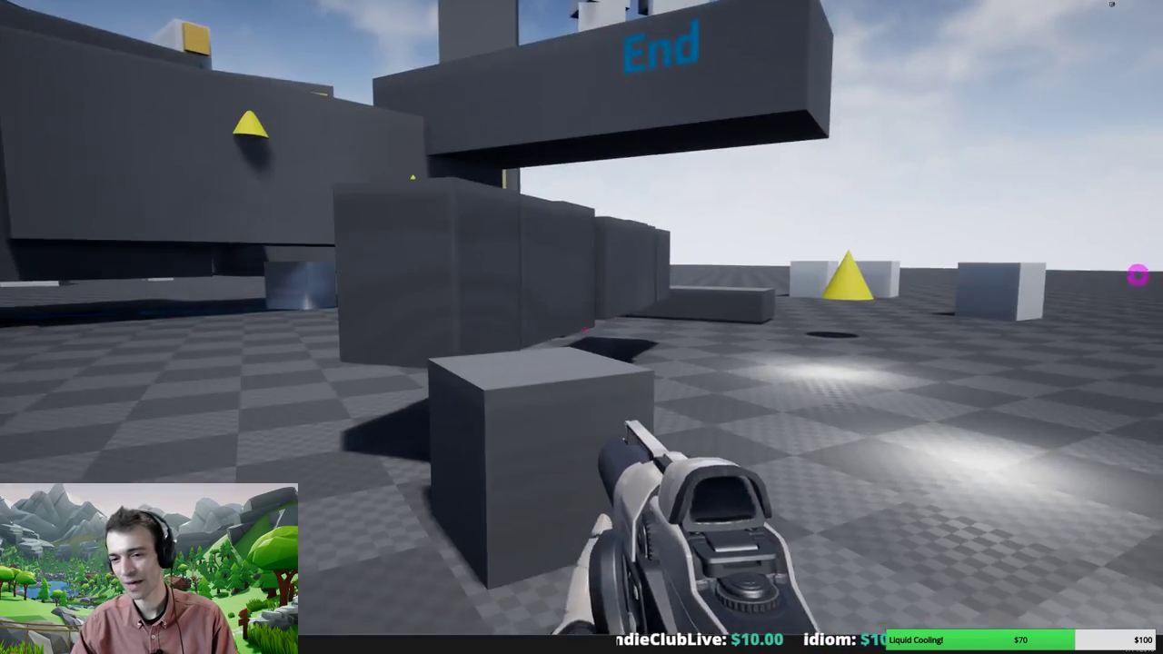
click(586, 329)
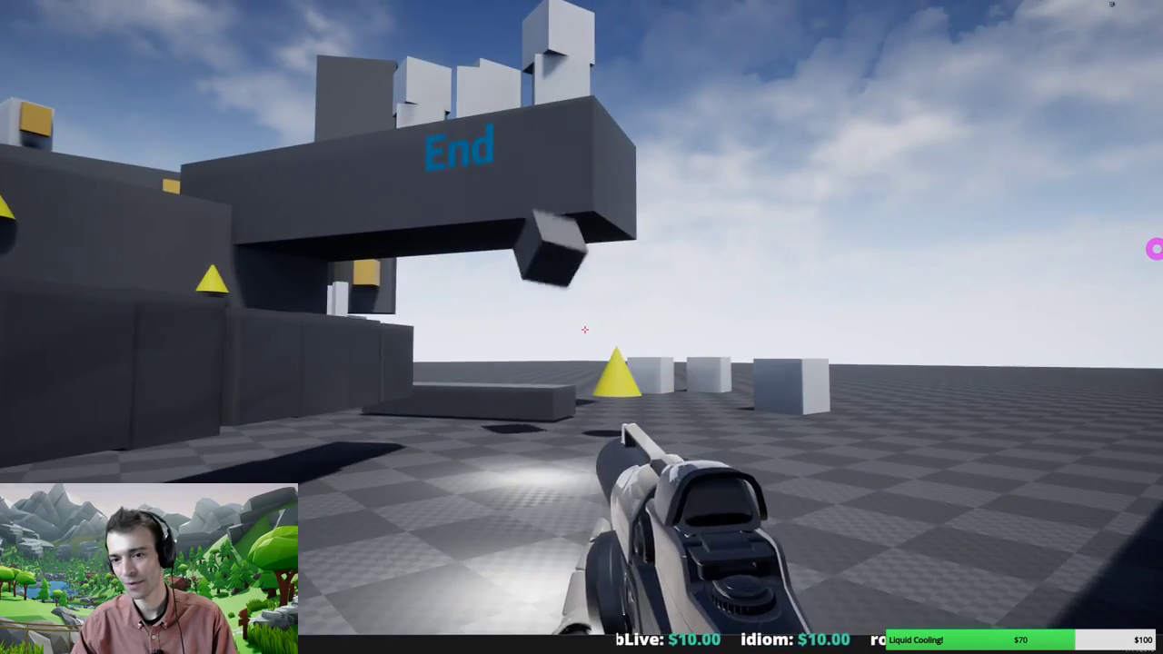
key(w)
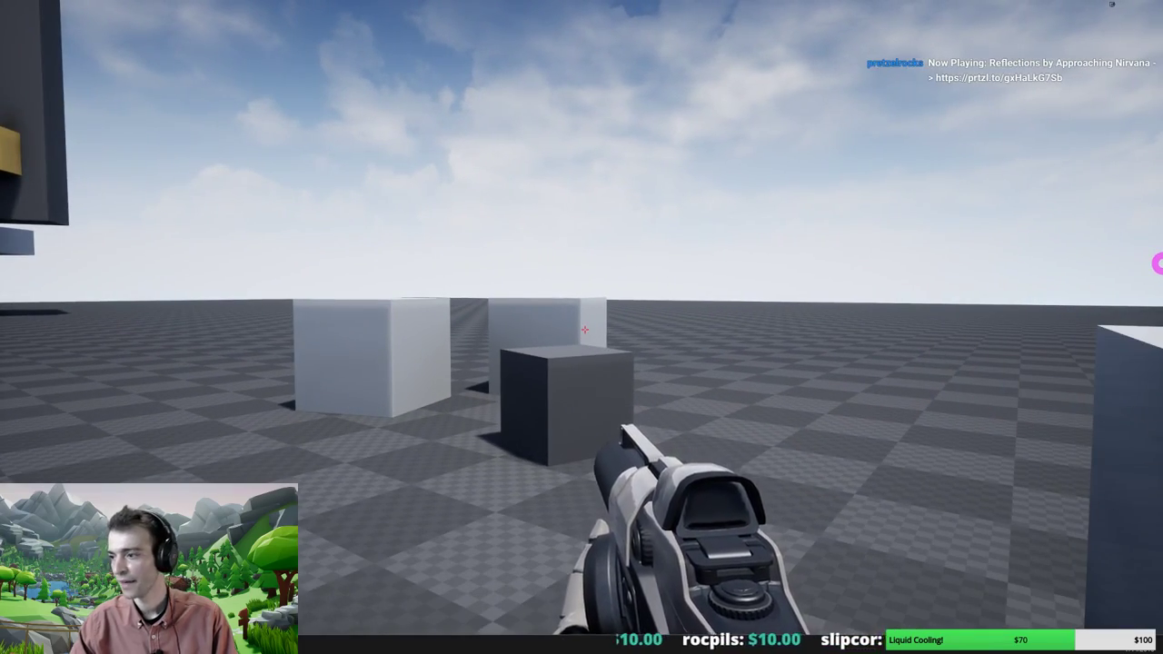
key(w)
key(a)
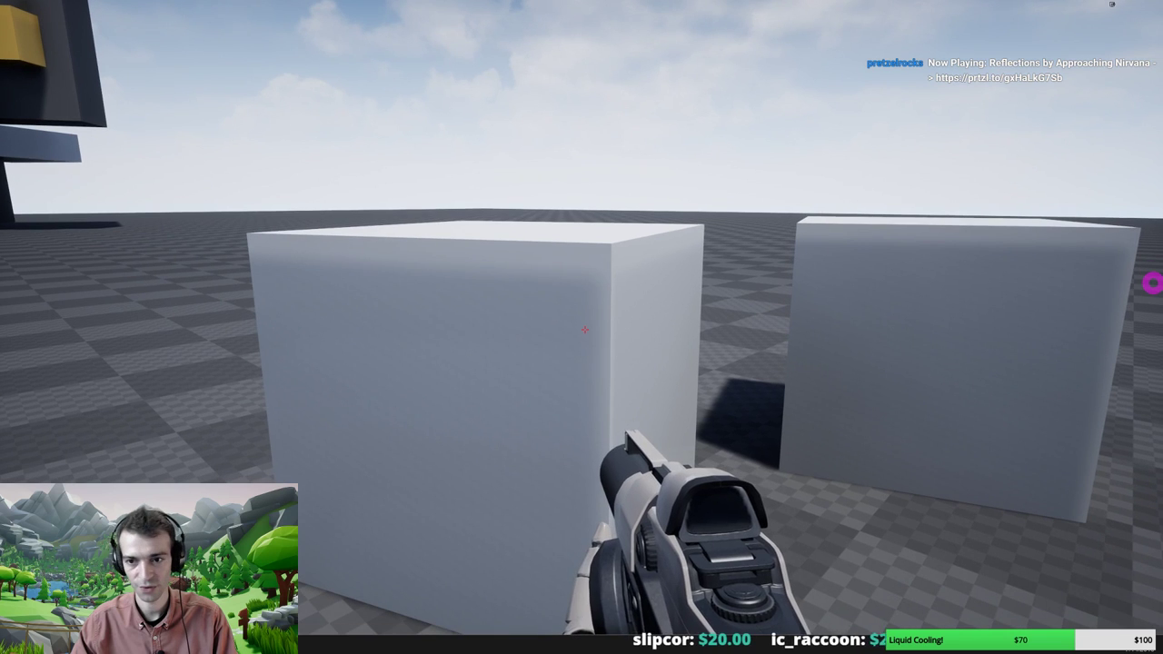
Move around the two white cubes and the small dark cube to examine their shading up close
key(s)
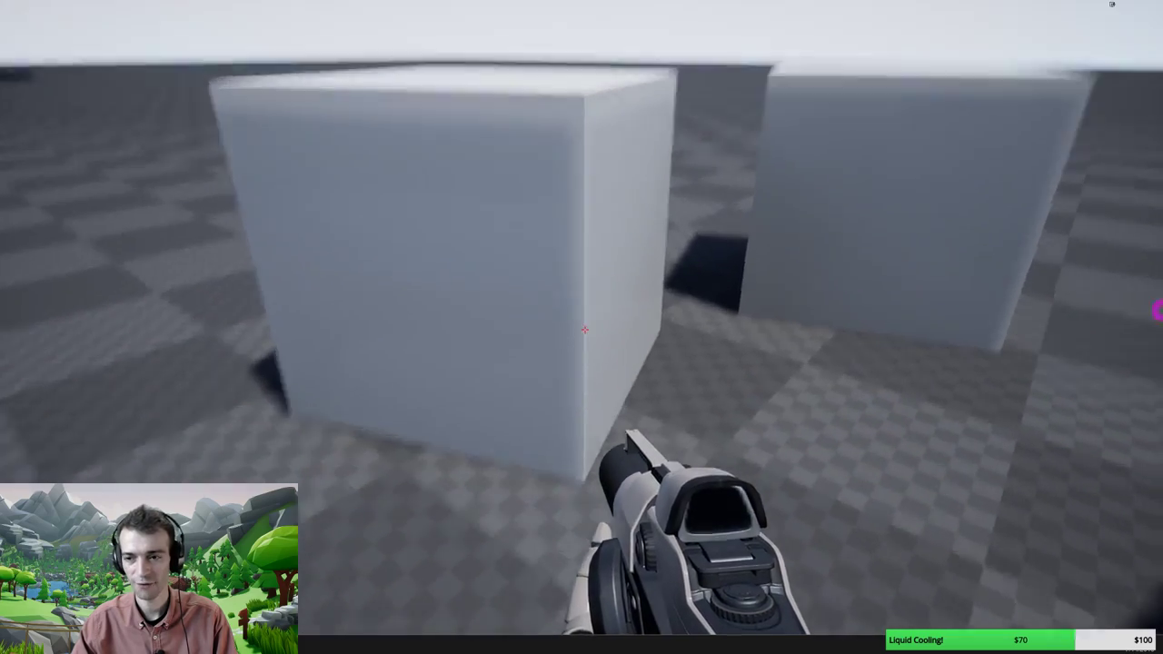
key(d)
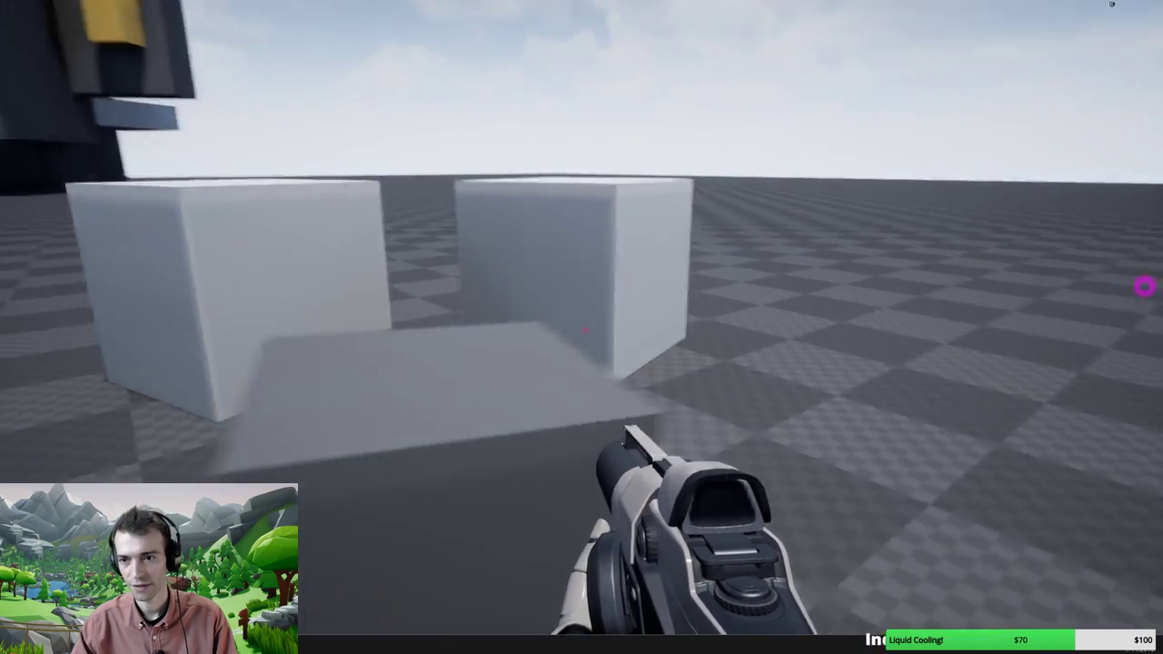
key(w)
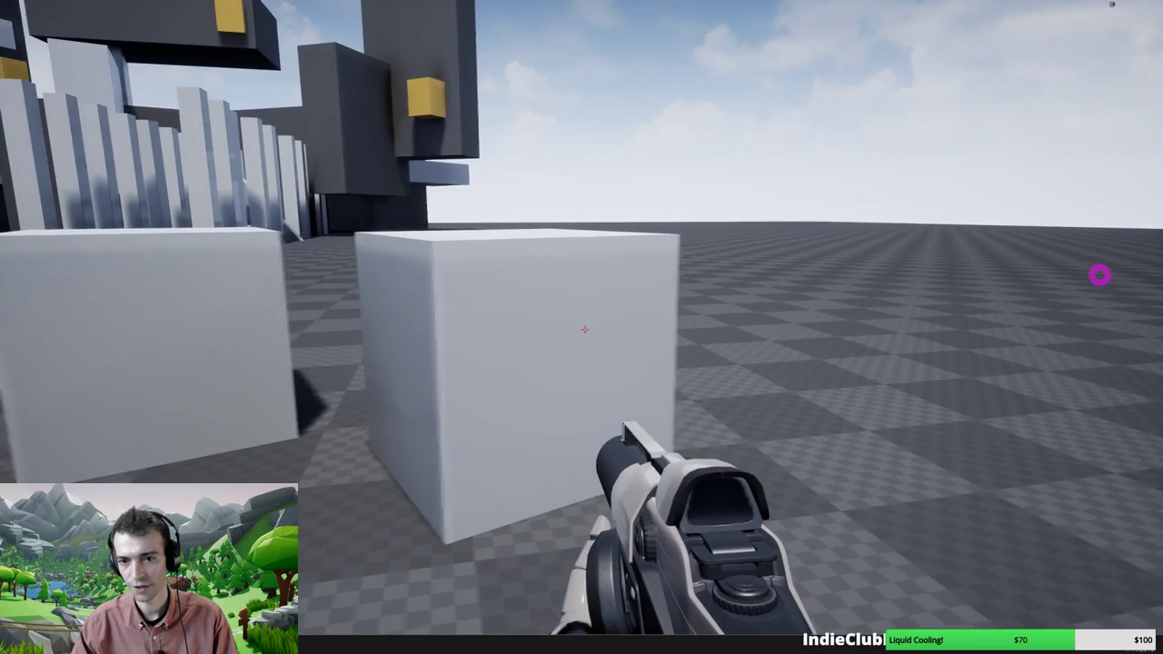
key(a)
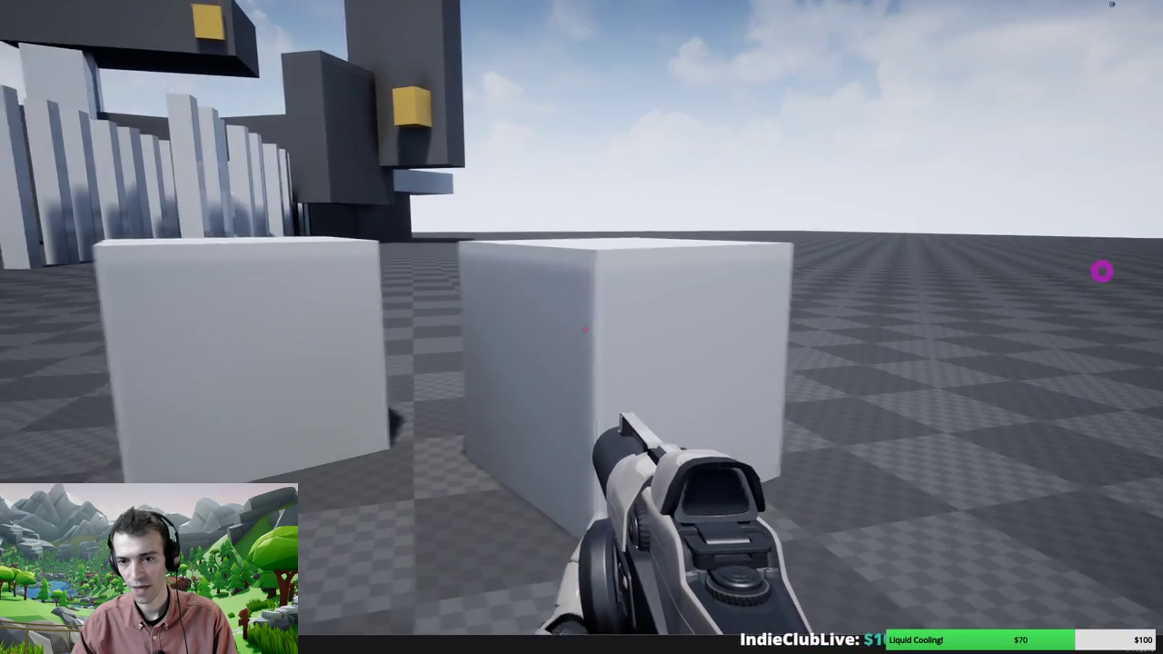
Leave the white cubes and back past the floating yellow cone near the low dark block
key(s)
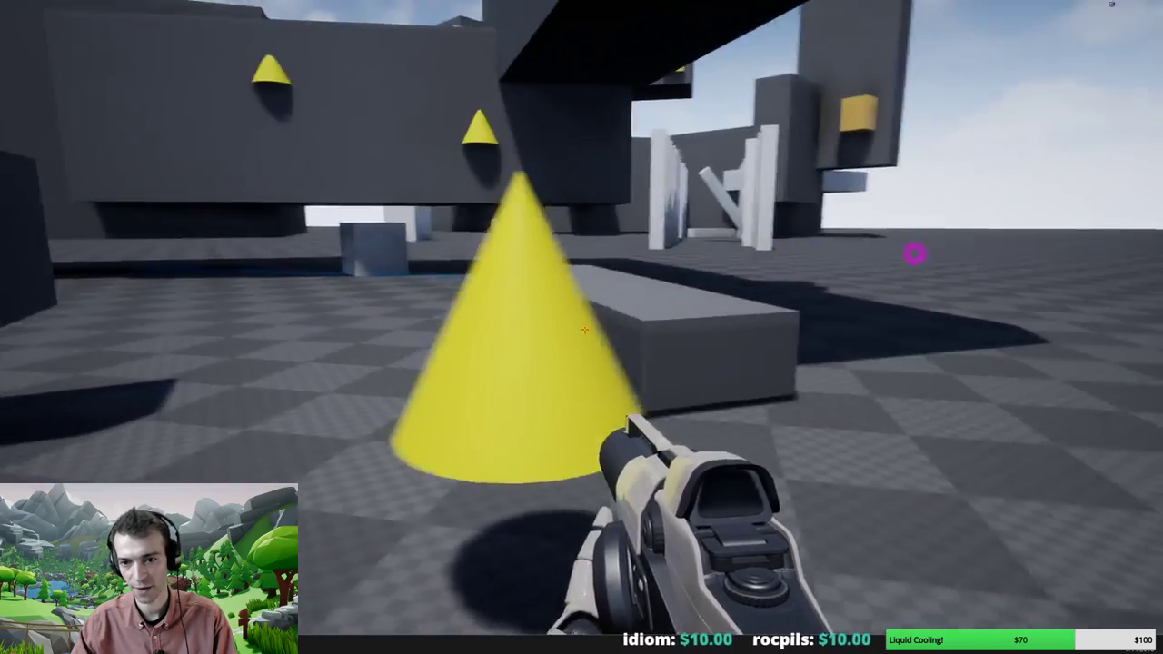
key(d)
key(s)
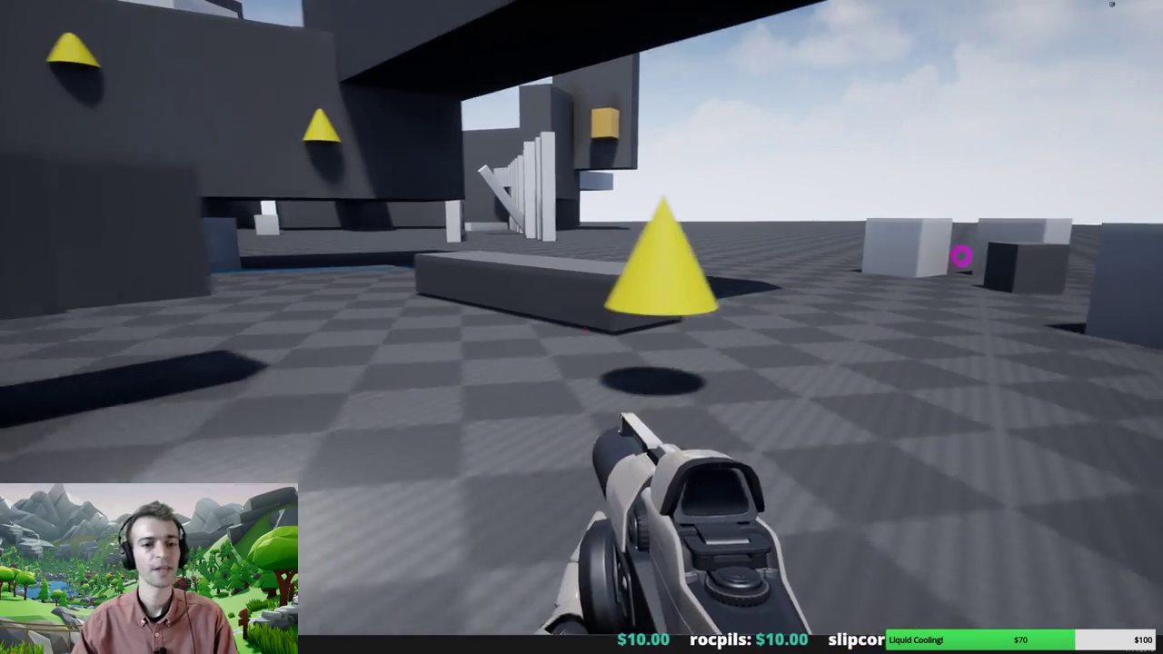
key(a)
Eject from the player character, fly the free camera back to the row of dark blocks and end the play session
key(F8)
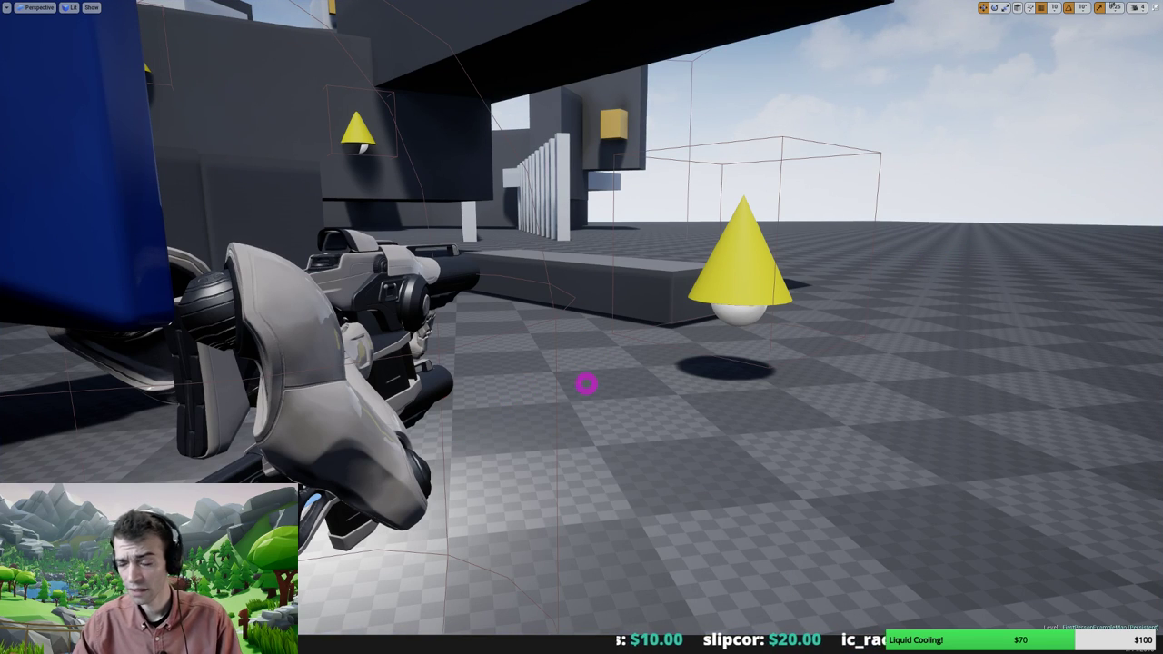
right_drag(586, 385, 583, 374)
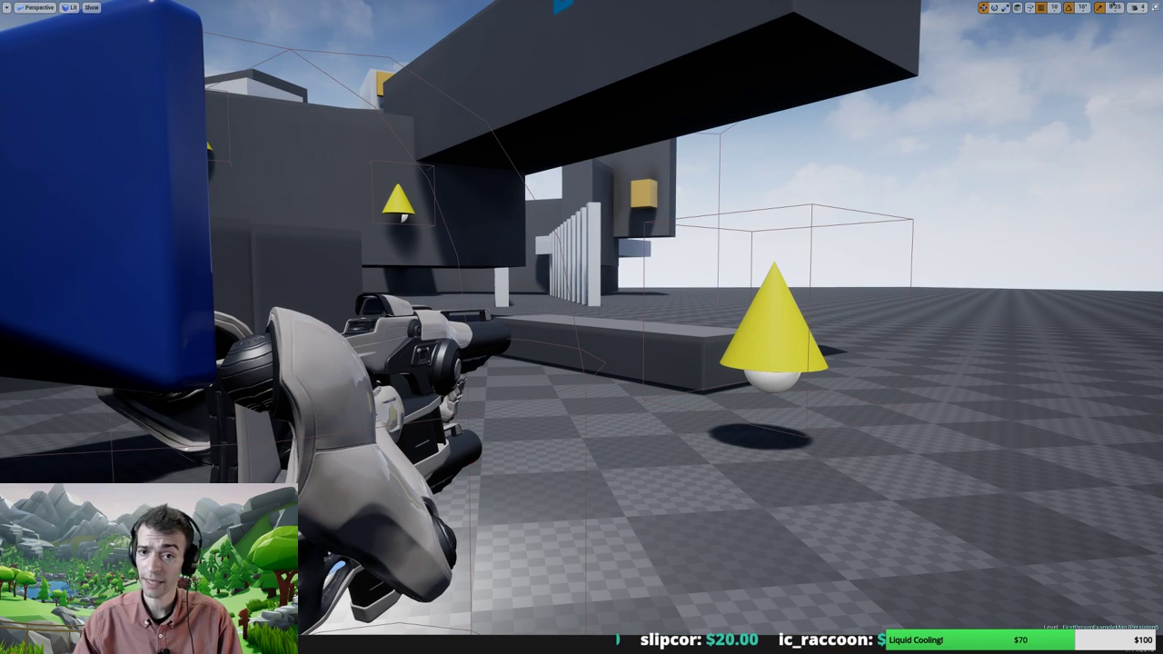
key(s)
key(d)
right_drag(496, 375, 473, 366)
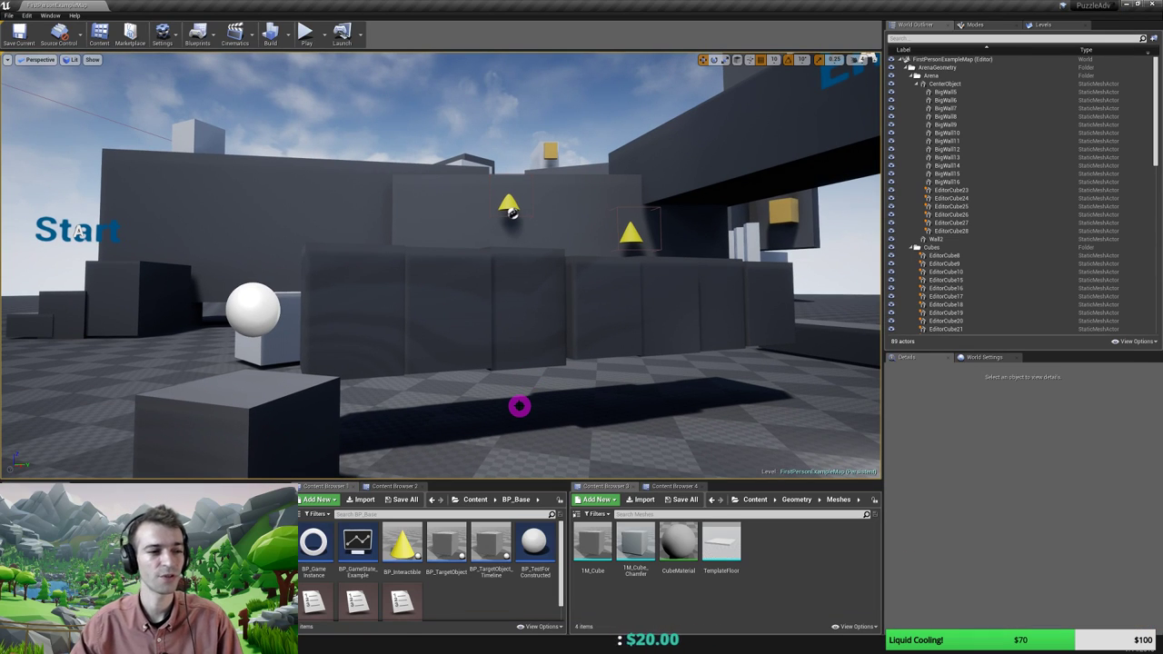
Collapse the ArenaGeometry folder, select the SkyLight actor and locate its Distance Field Ambient Occlusion settings
click(909, 69)
click(934, 100)
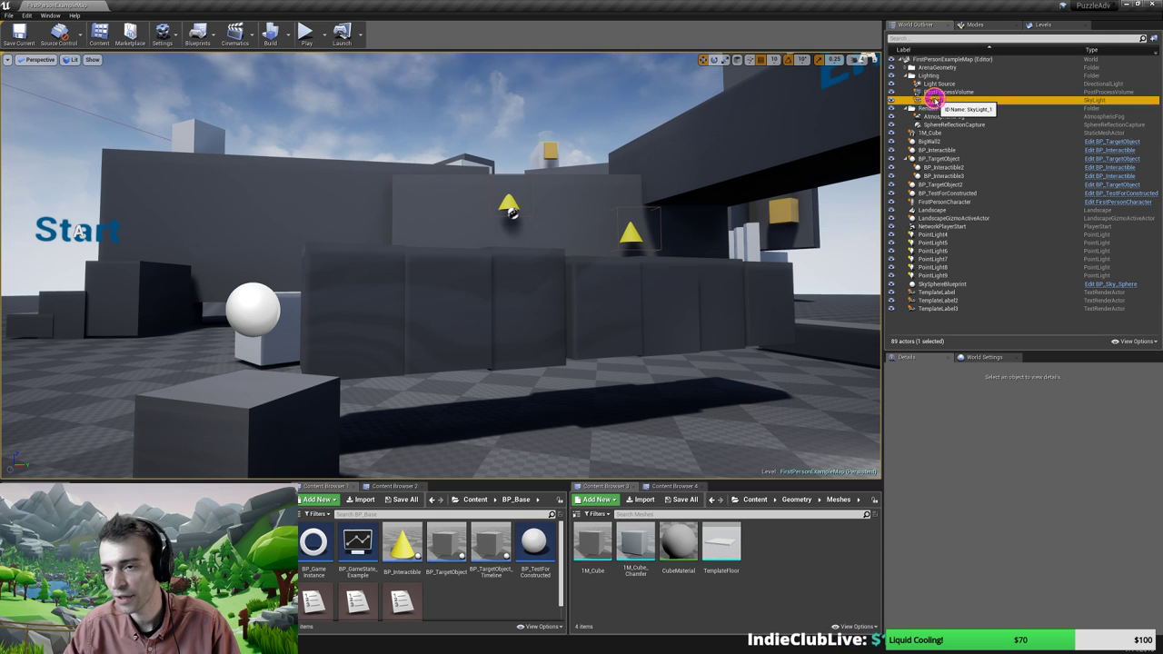
scroll(953, 476, down, 2)
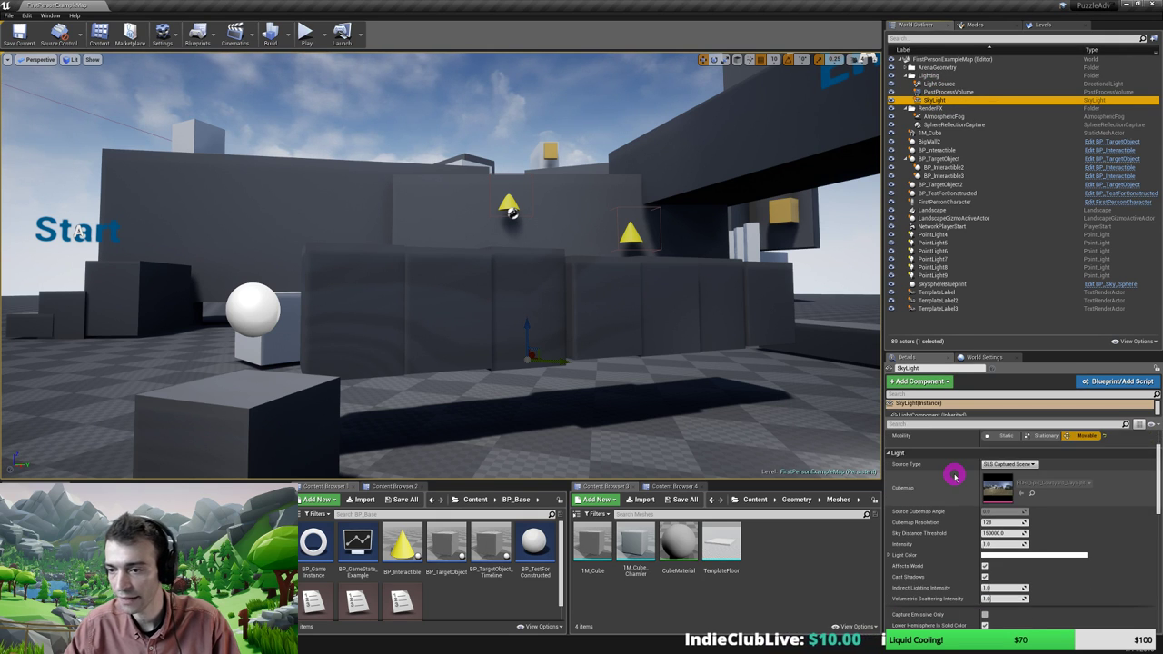
scroll(954, 476, down, 6)
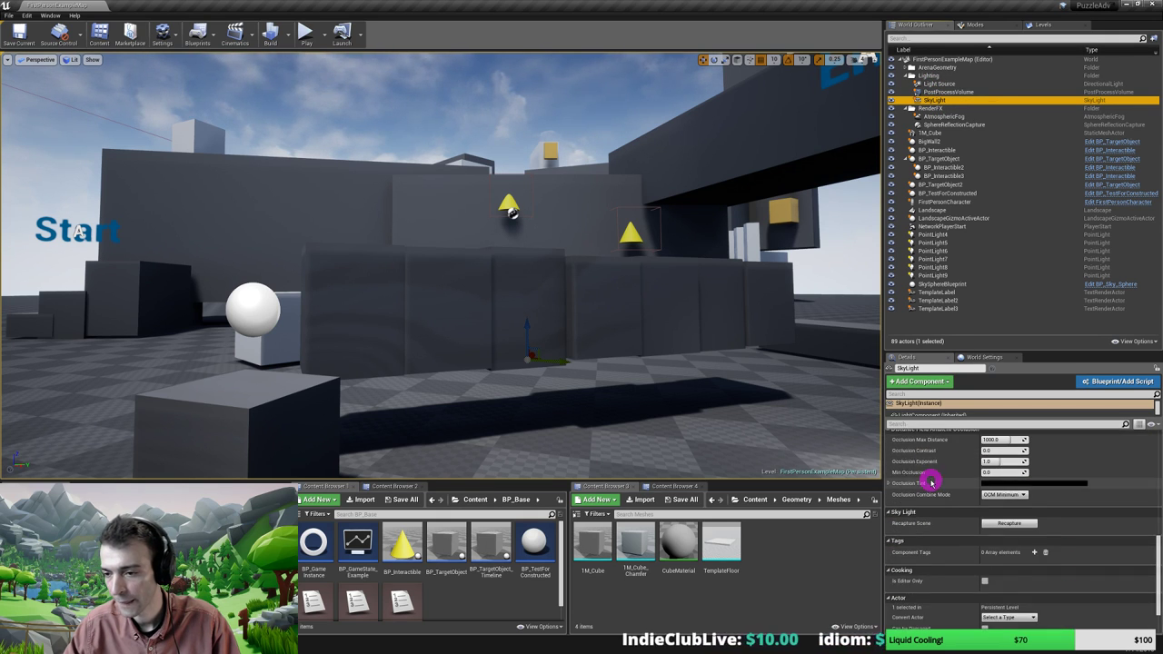
scroll(936, 484, up, 2)
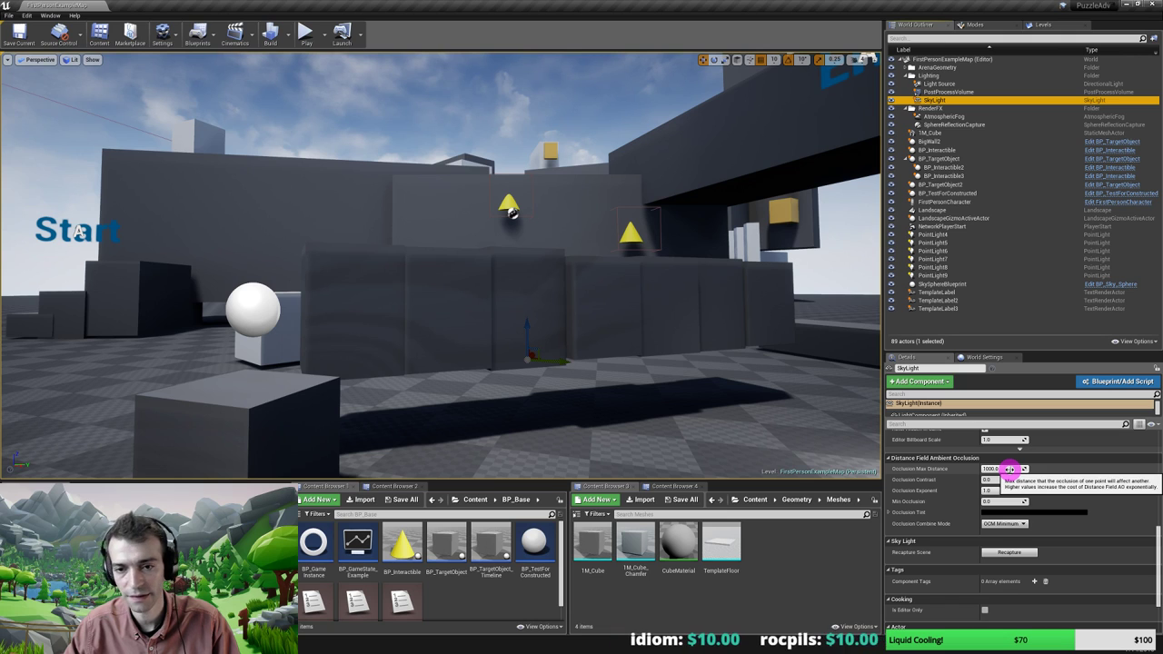
Try an Occlusion Max Distance of 500 on the SkyLight and reset it to the default
click(1003, 470)
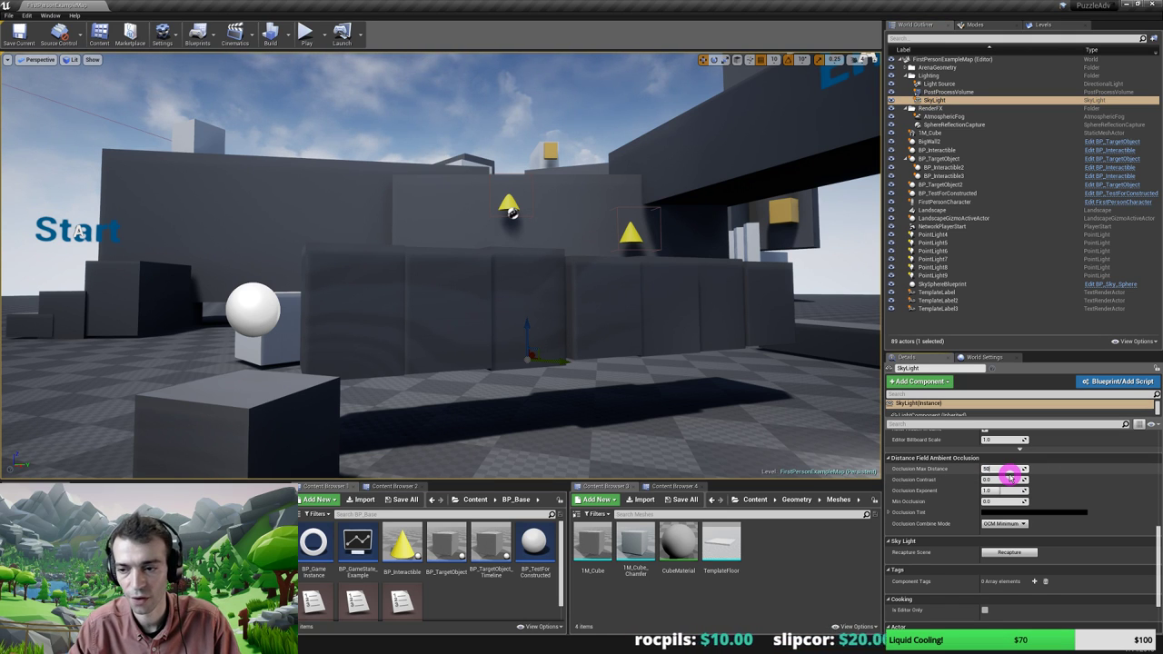
key(Return)
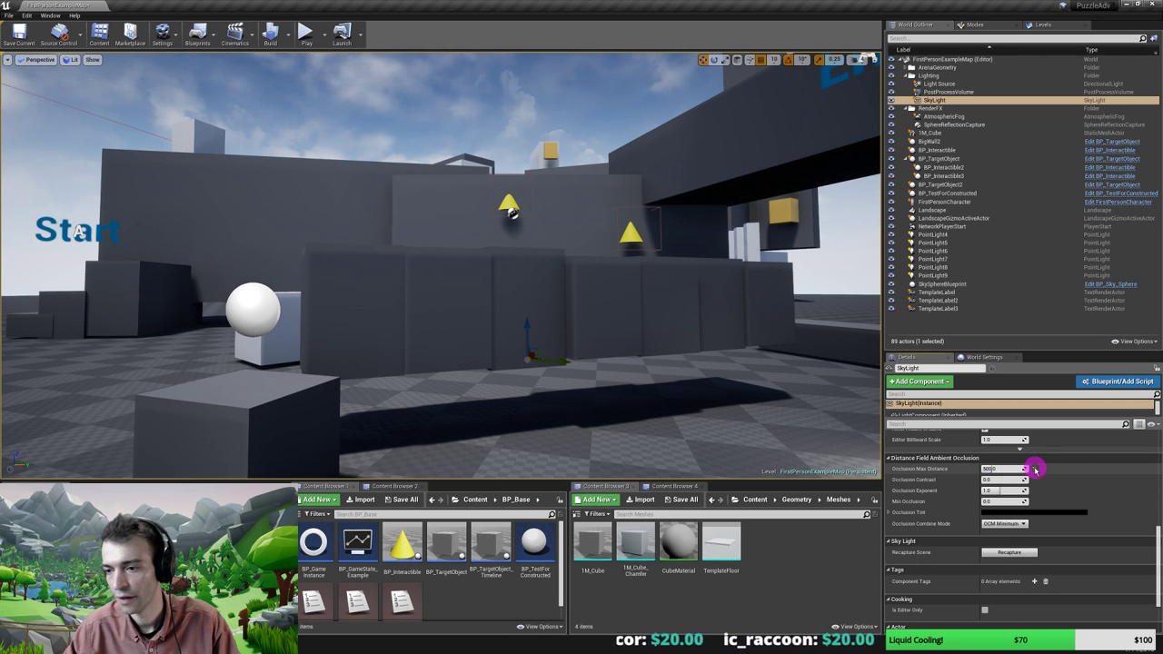
click(1035, 469)
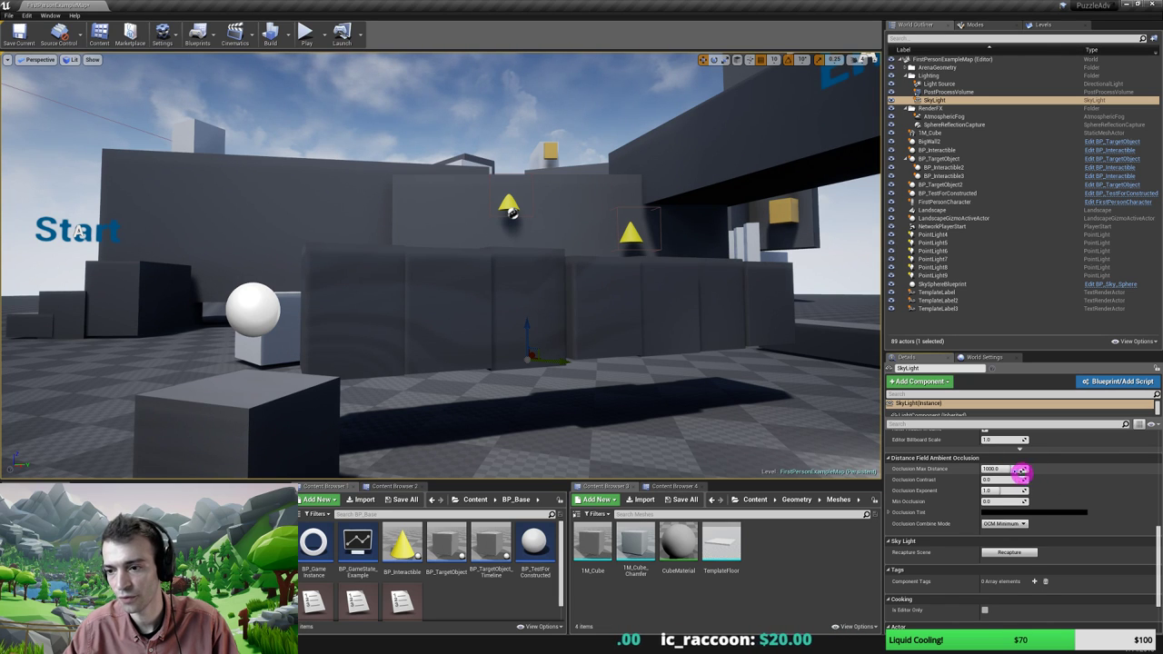
Set the SkyLight's Occlusion Max Distance to 1500 and check the shading around the End platform
drag(1010, 469, 1054, 470)
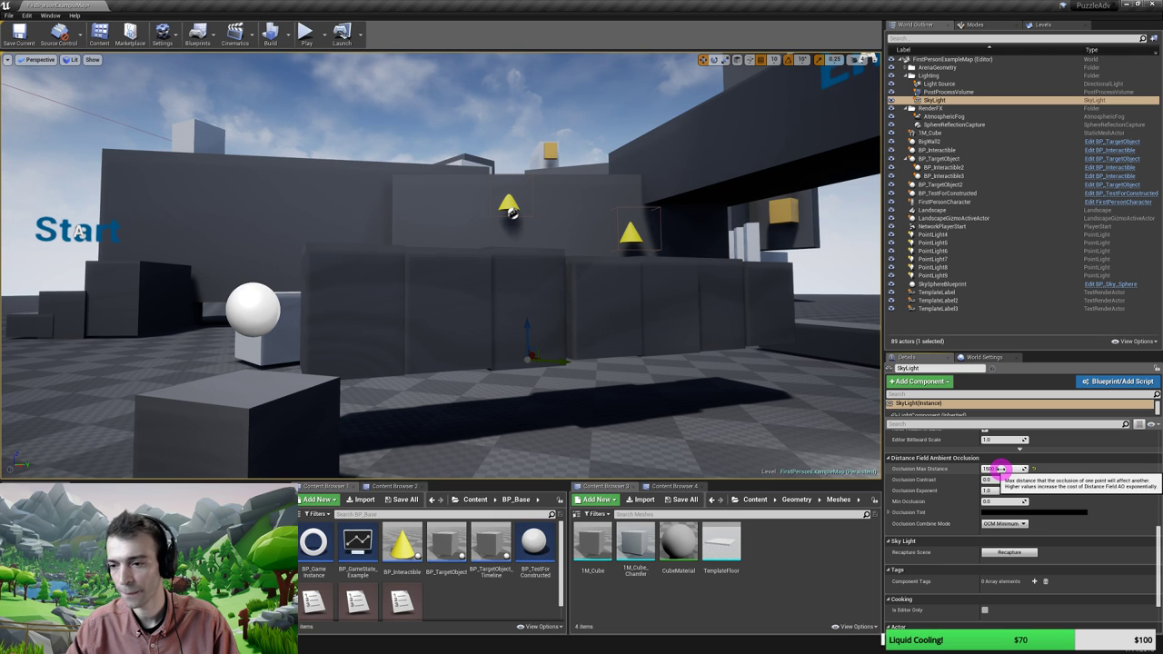
mouse_move(388, 328)
right_down()
mouse_move(563, 358)
mouse_move(400, 329)
right_up()
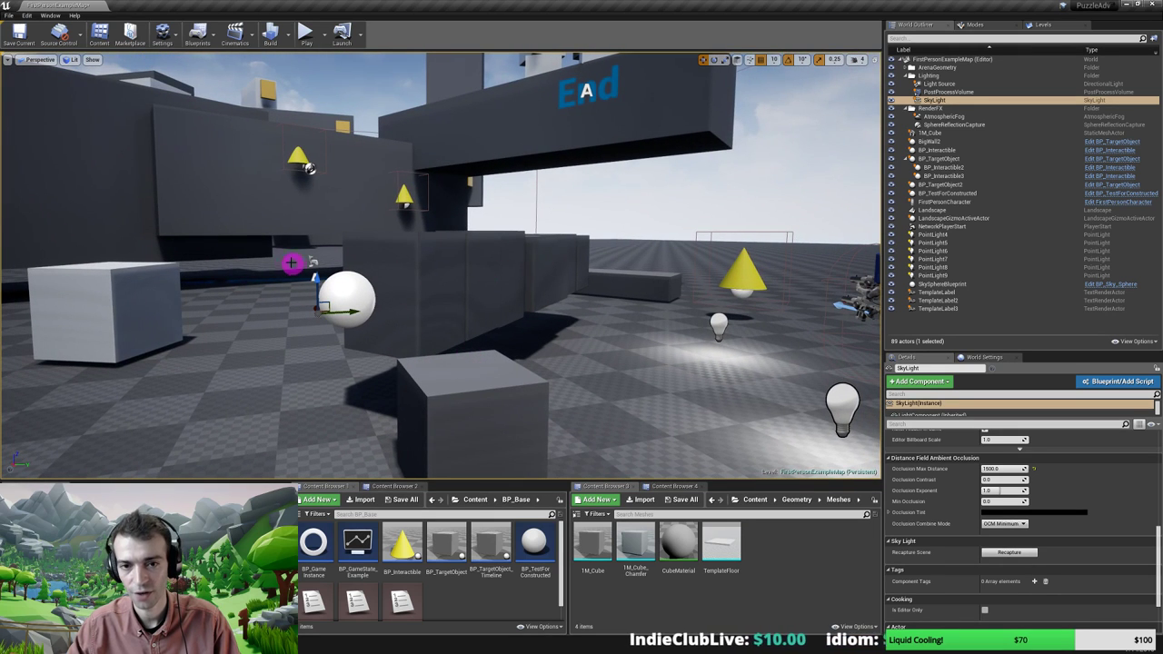
Capture the viewport from above, mark the occlusion distance around the white sphere with a red arrow and dashed circle, and discard the capture
right_drag(443, 306, 503, 346)
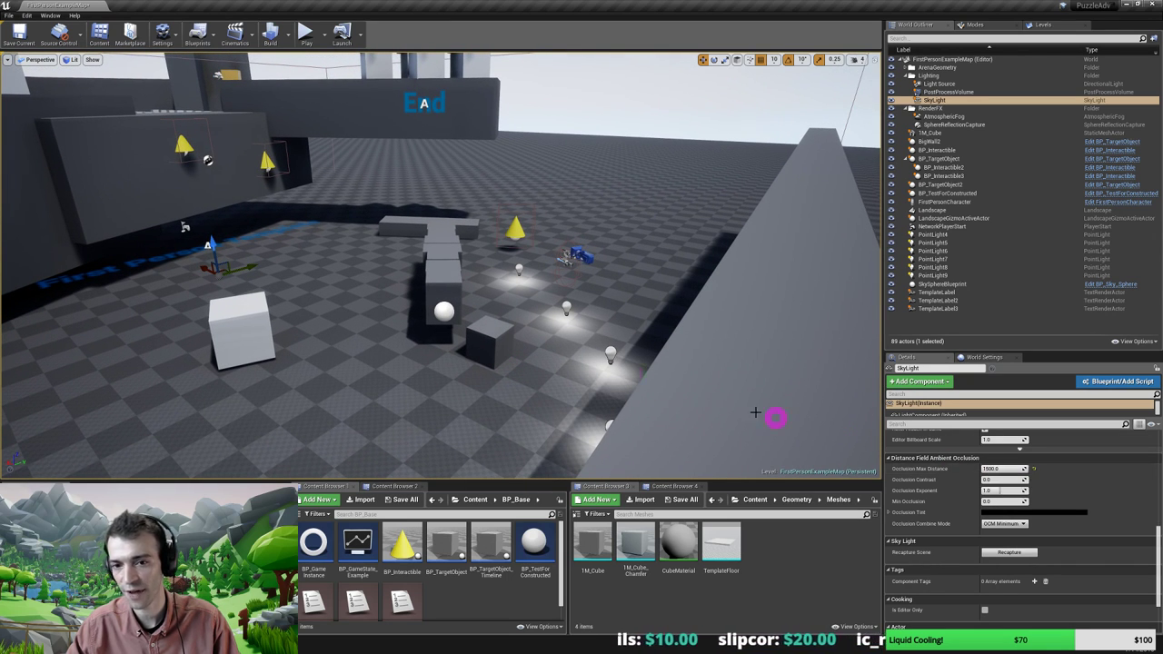
right_drag(531, 336, 510, 343)
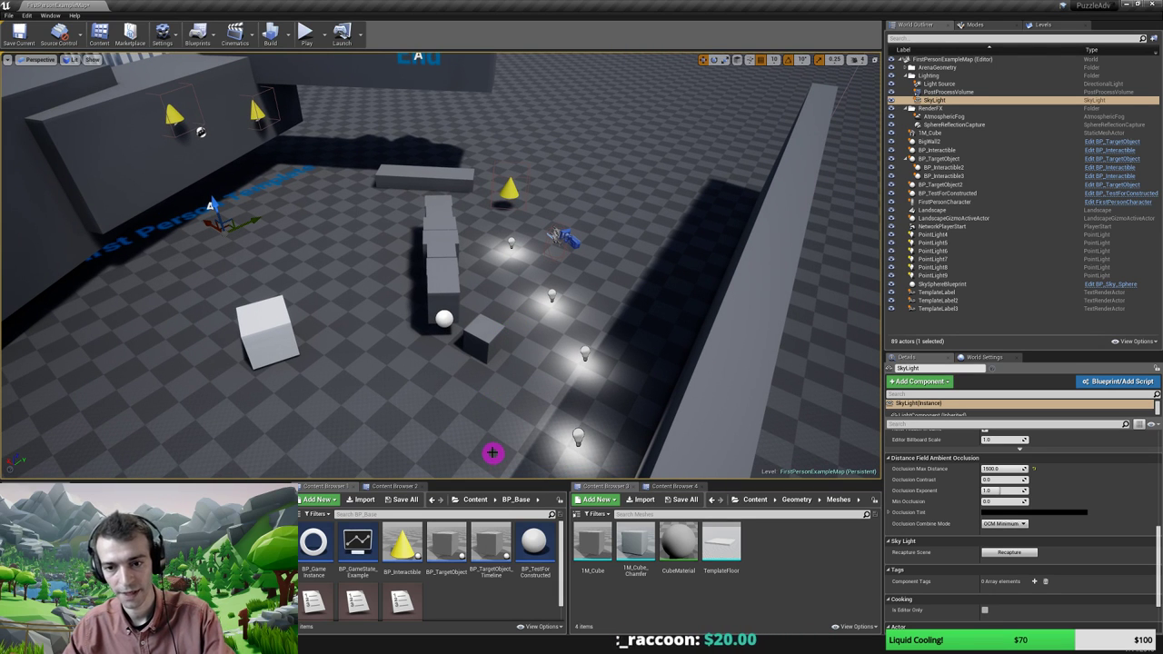
key(ctrl+Print)
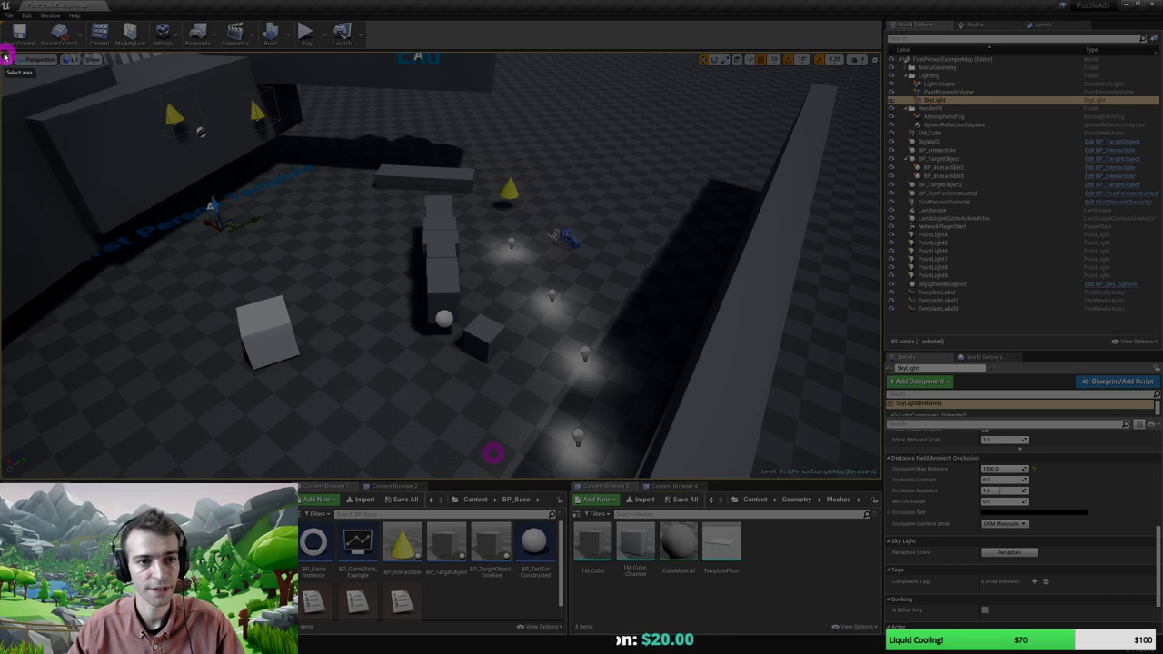
drag(3, 51, 878, 474)
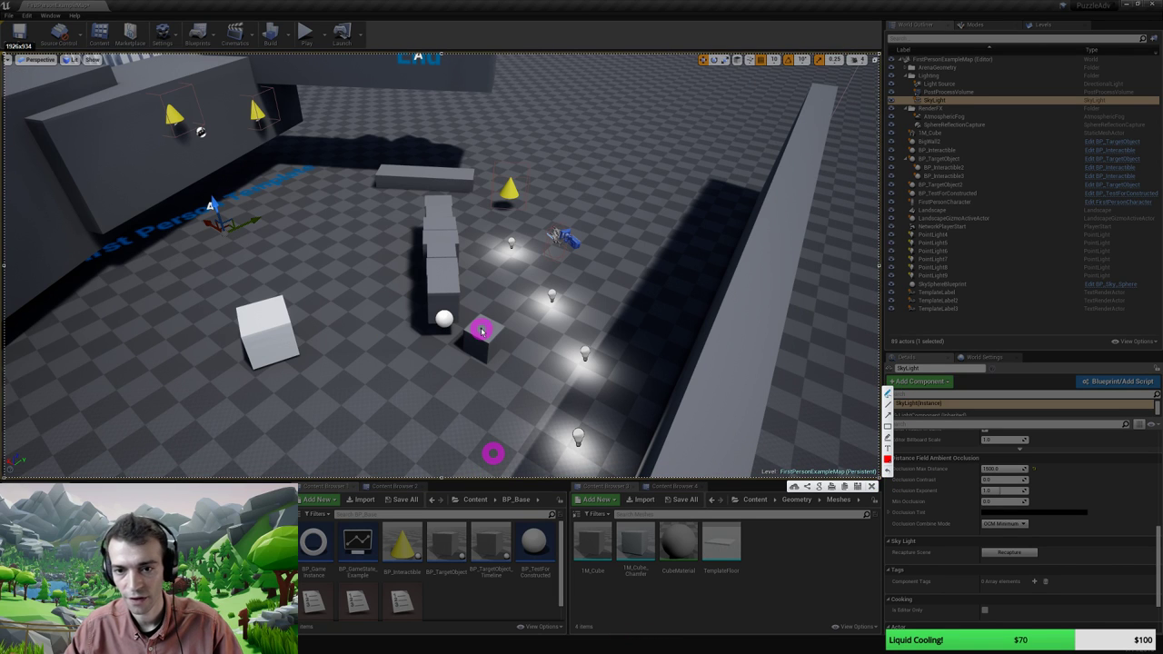
mouse_move(463, 319)
mouse_down()
mouse_move(650, 309)
mouse_move(659, 327)
mouse_move(613, 424)
mouse_move(454, 469)
mouse_move(312, 416)
mouse_move(291, 307)
mouse_move(322, 224)
mouse_move(414, 184)
mouse_move(566, 186)
mouse_move(657, 267)
mouse_move(663, 332)
mouse_move(638, 375)
mouse_up()
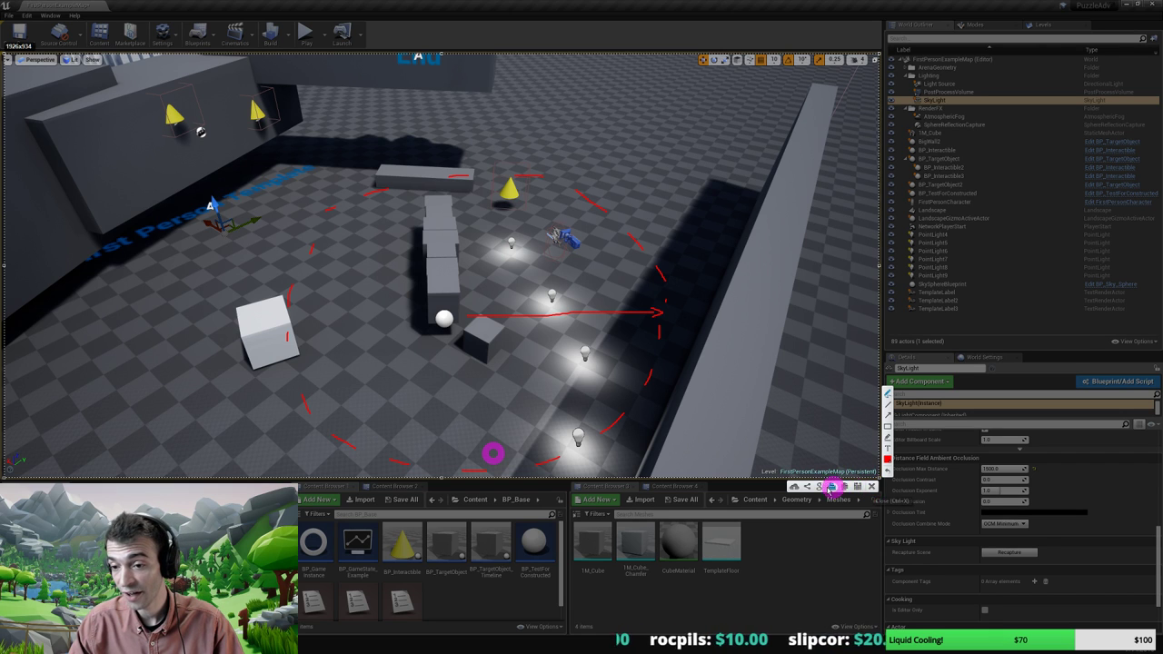
key(Escape)
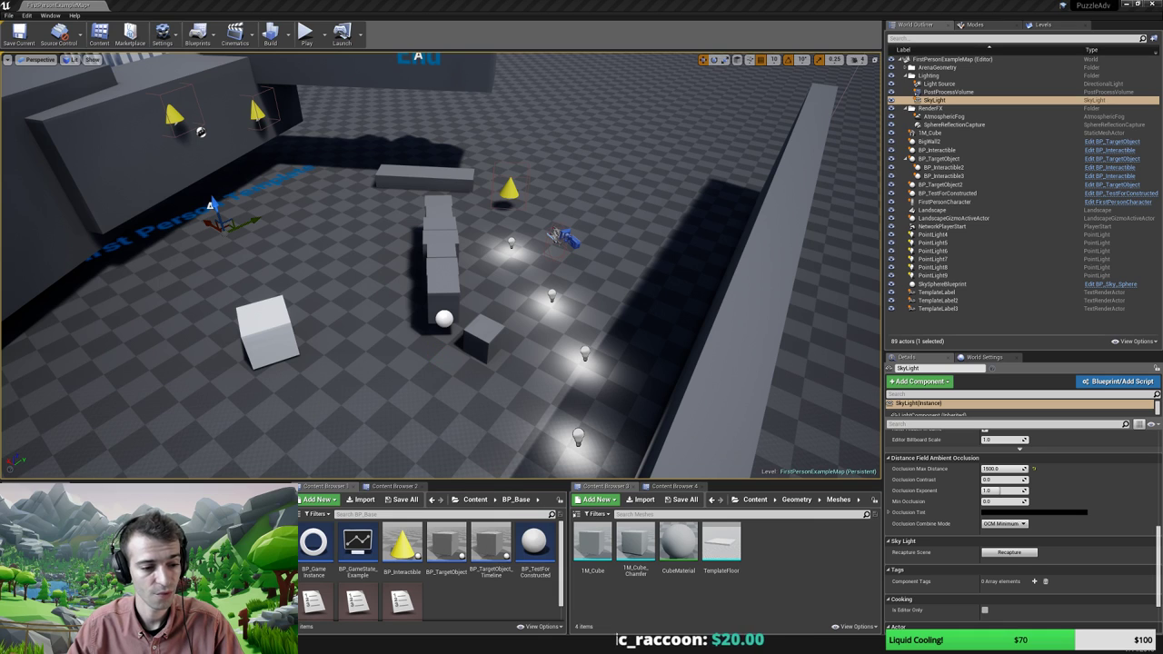
Fly down to the row of dark blocks and examine the ambient occlusion shading on their side faces
right_drag(488, 326, 455, 316)
drag(454, 316, 488, 322)
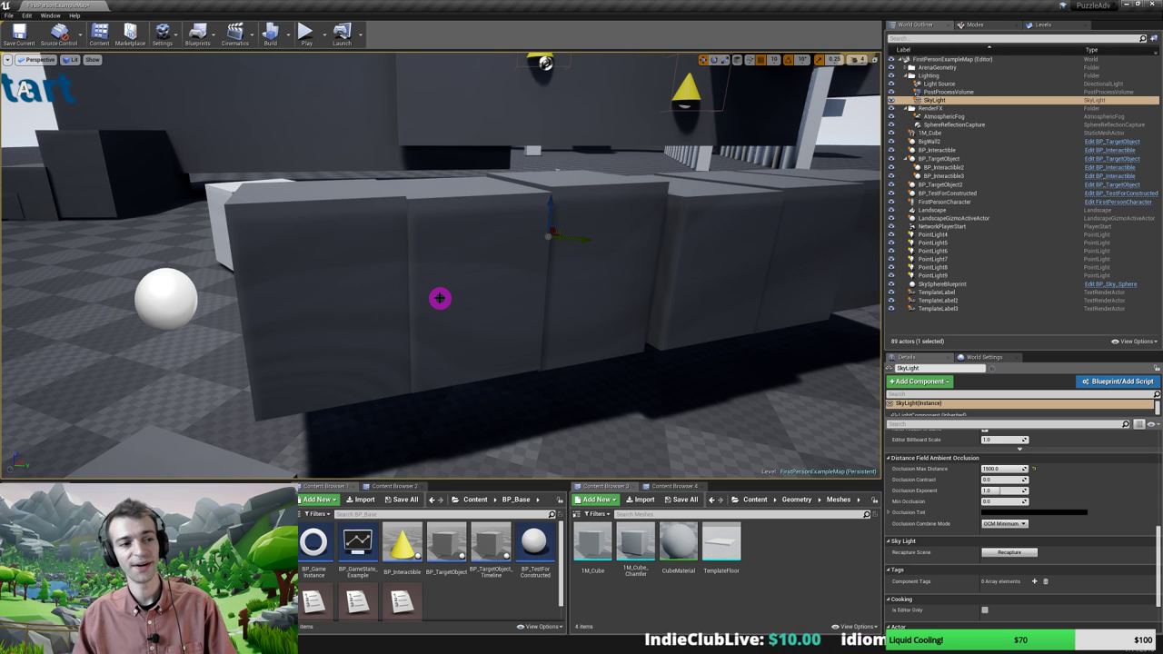
right_drag(430, 323, 430, 322)
key(w)
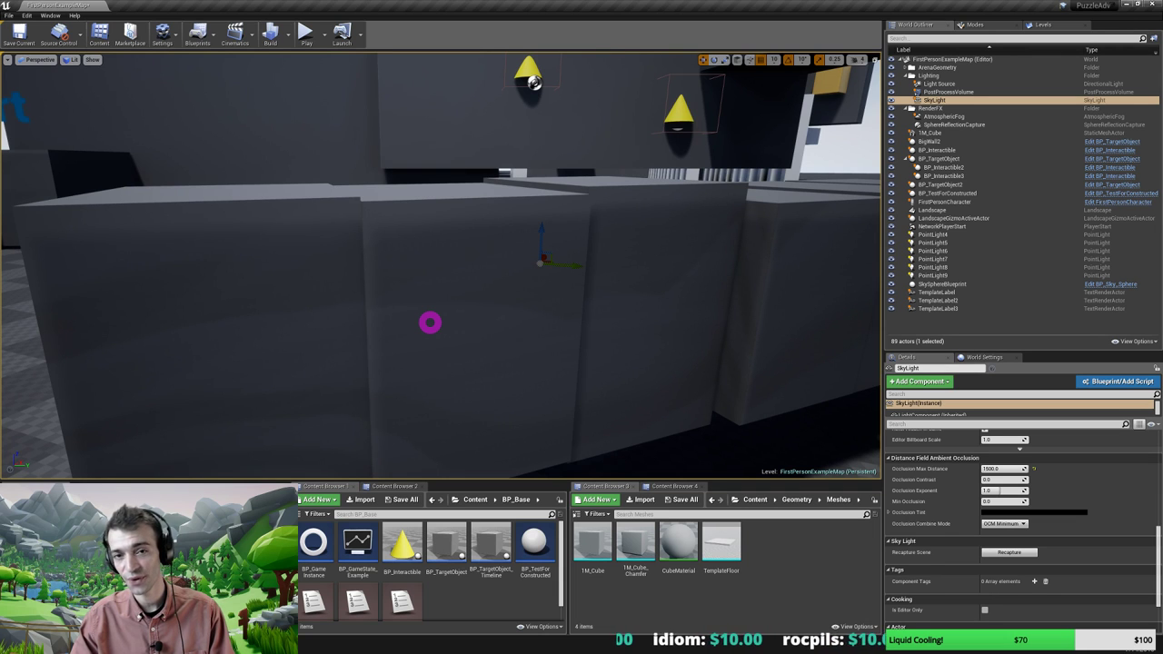
key(s)
right_drag(430, 322, 428, 328)
key(a)
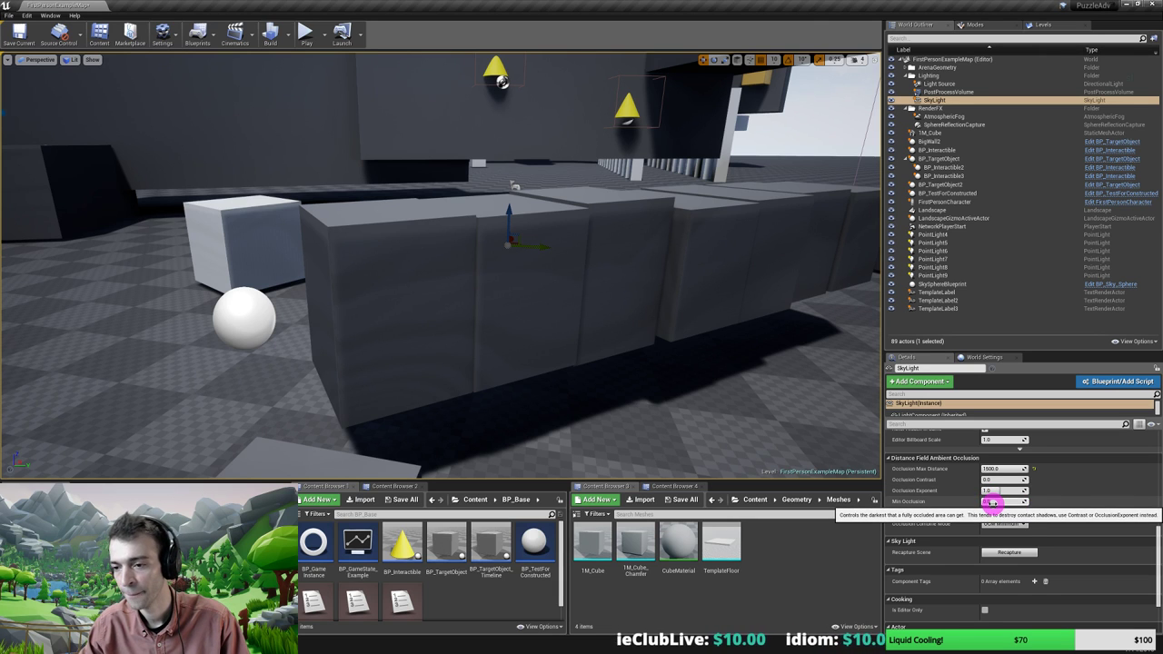
Try a Min Occlusion of 1.0 on the SkyLight and check the shading around the white cube and the arena
drag(992, 504, 1039, 504)
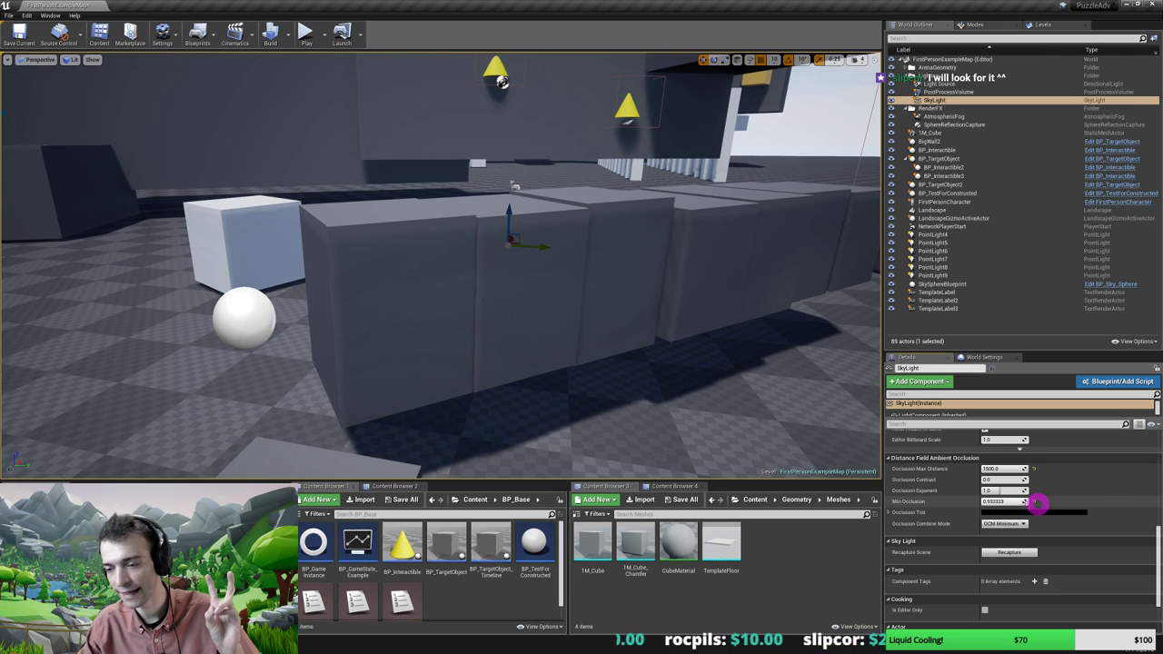
drag(1036, 503, 880, 499)
mouse_move(914, 503)
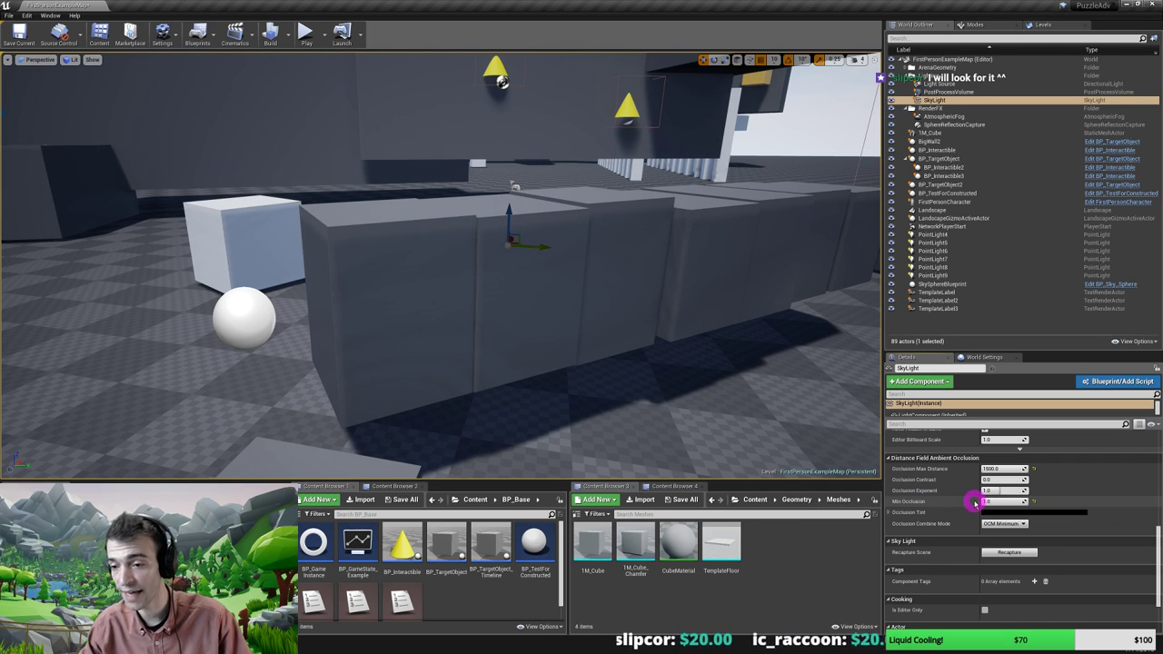
right_drag(660, 397, 595, 335)
key(a)
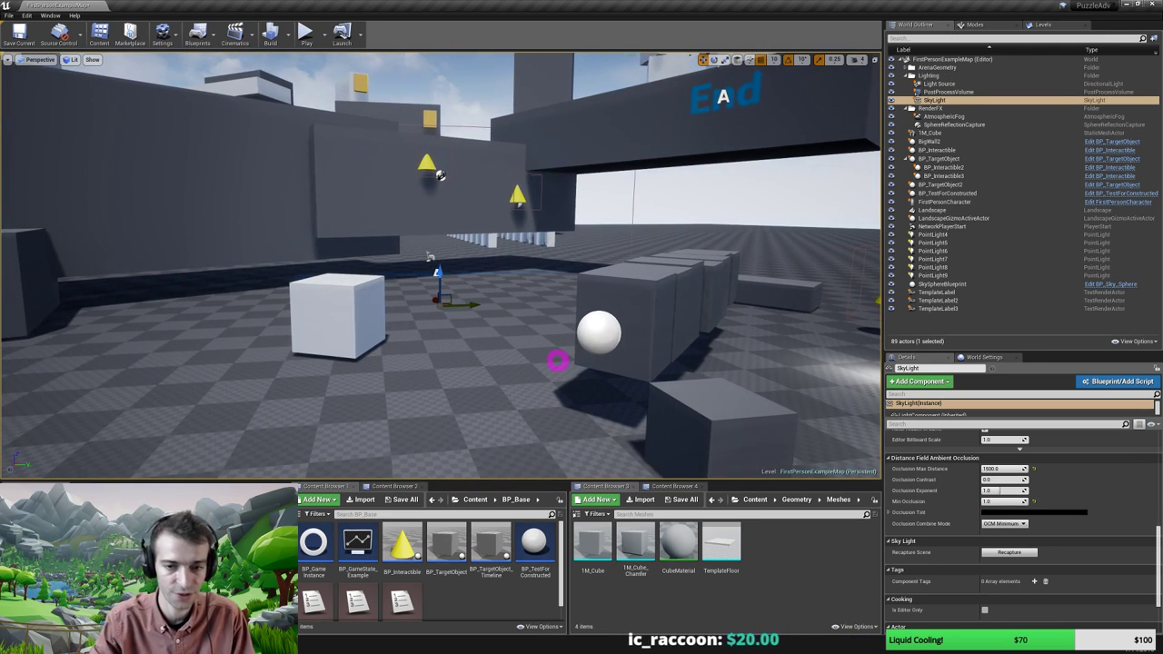
Start a play session and walk around the dark block row to examine the shading in first person
key(alt+p)
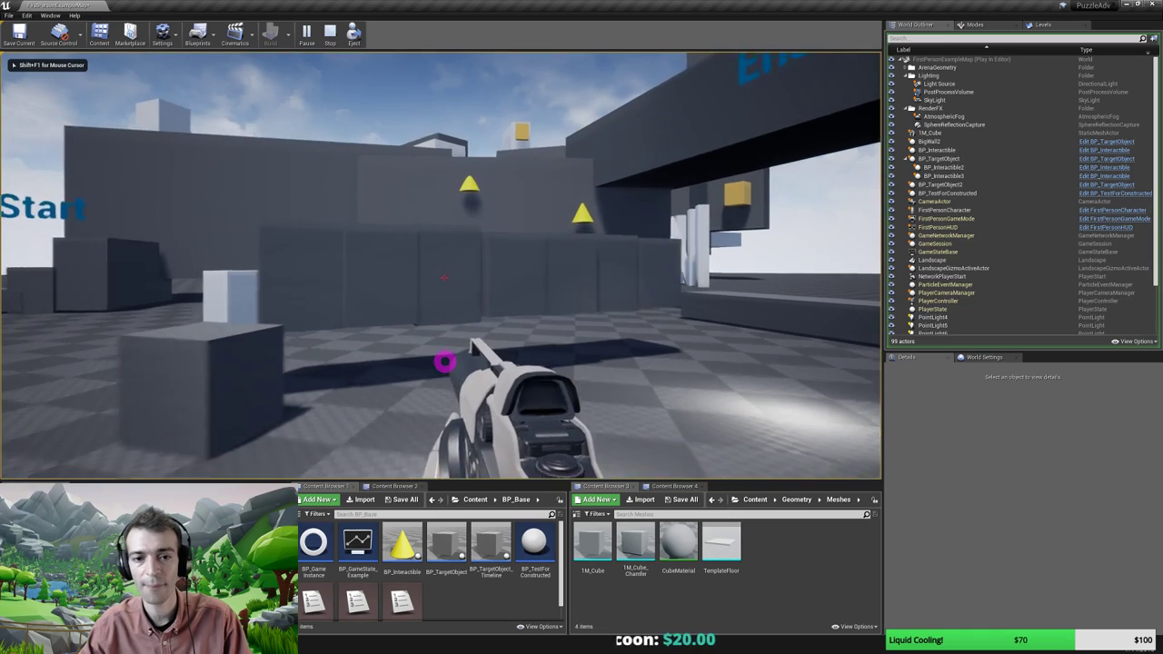
key(a)
key(w)
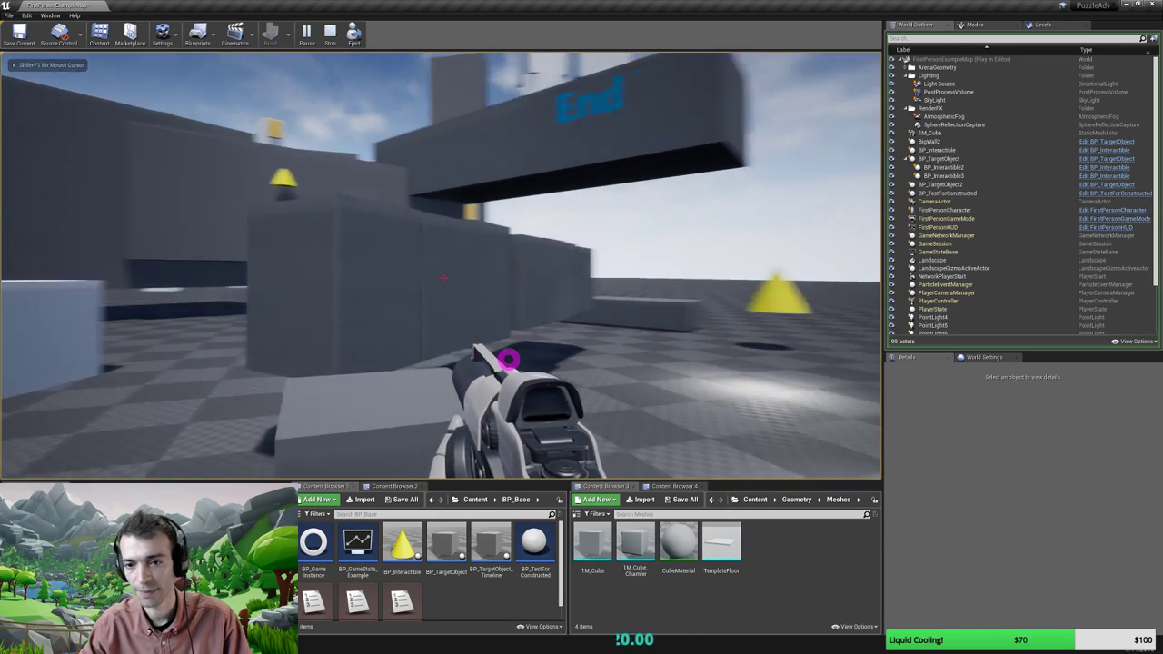
key(d)
key(w)
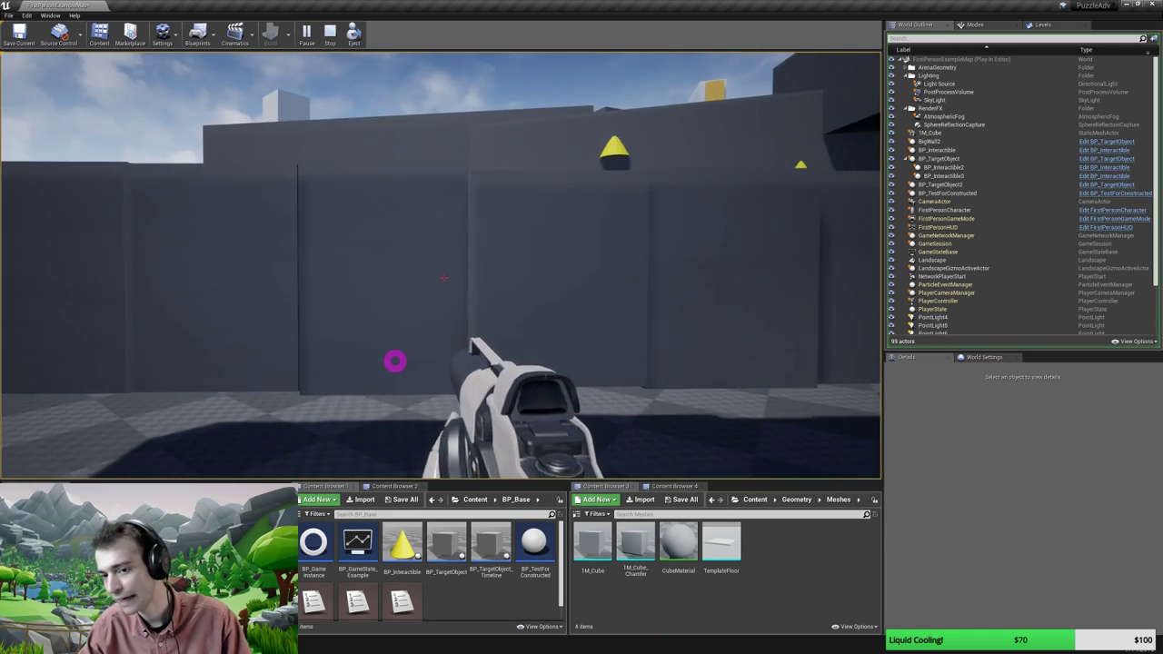
key(s)
key(a)
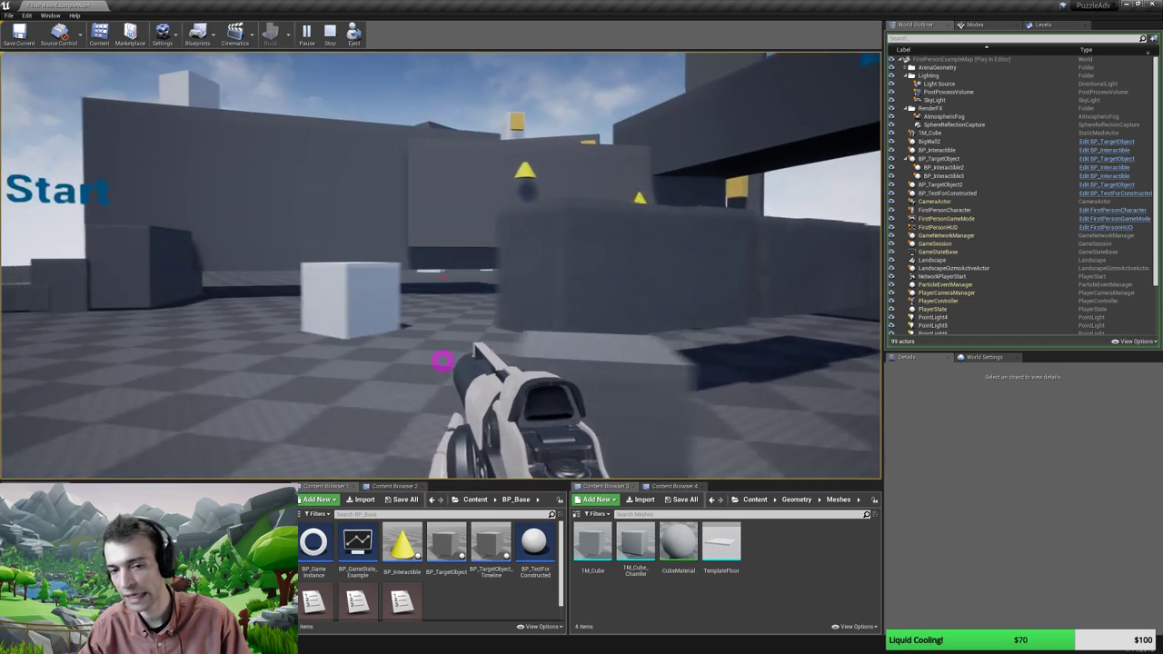
Approach the white physics cube and shoot it across the open floor to examine its shading as it moves
key(w)
click(473, 369)
click(476, 368)
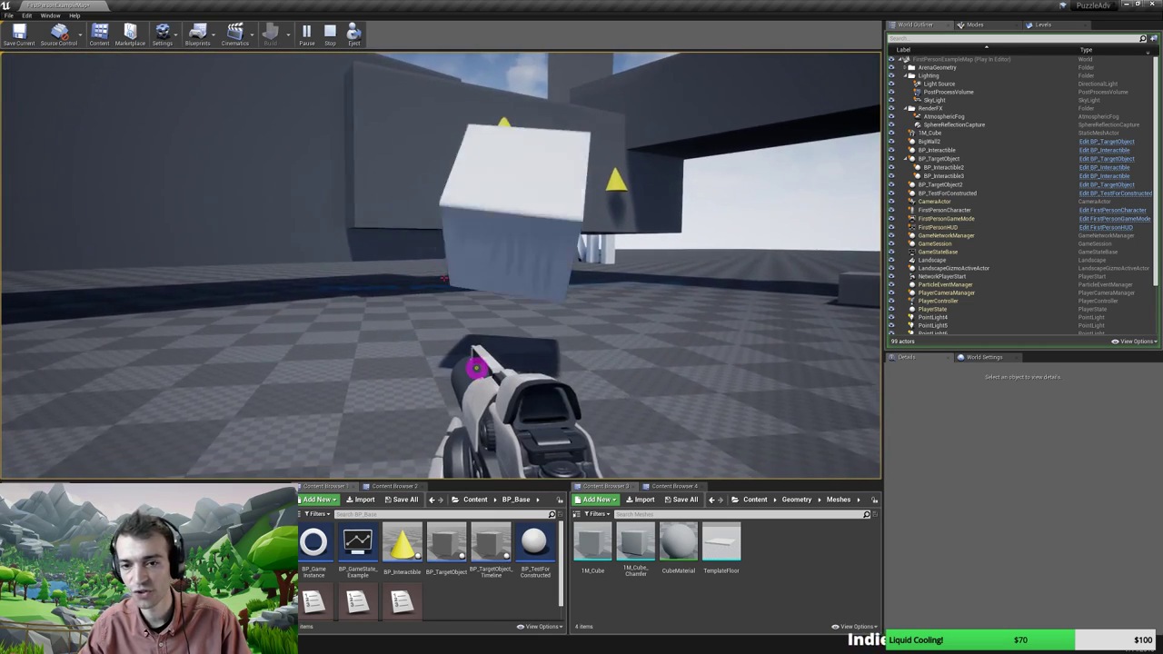
key(w)
click(473, 378)
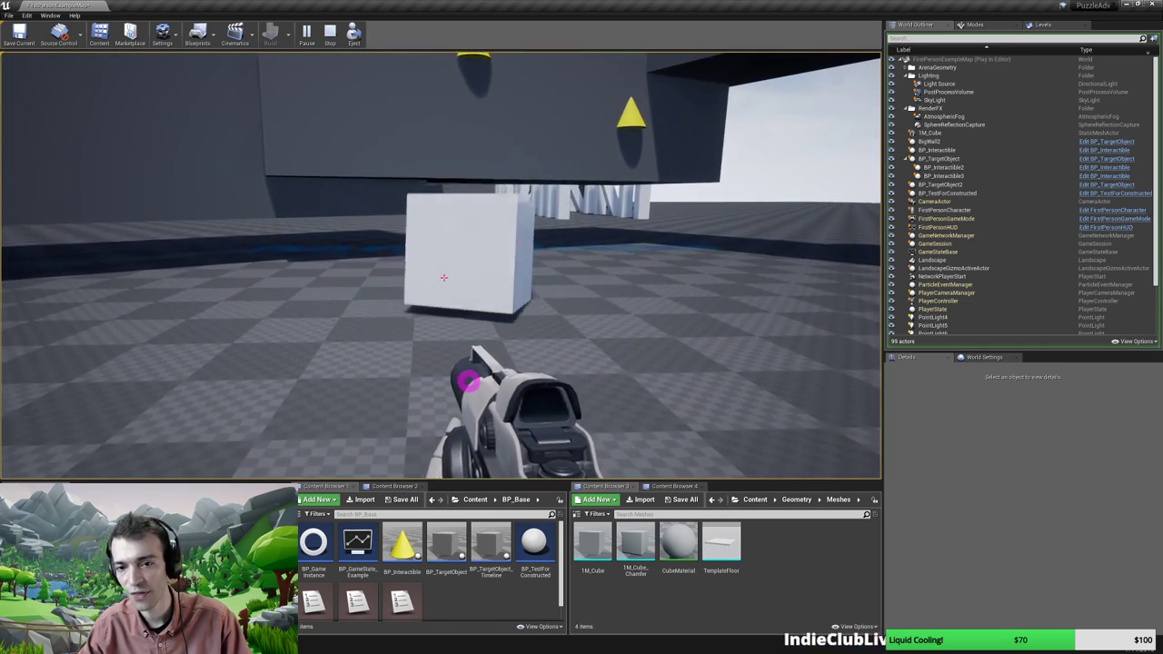
key(w)
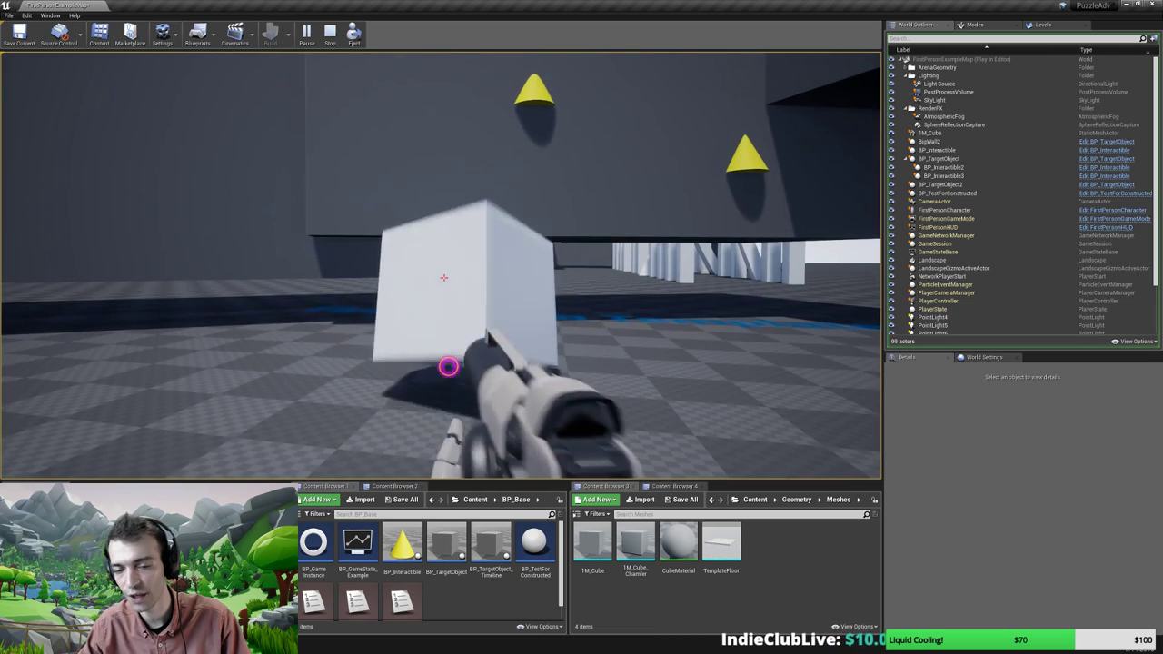
key(e)
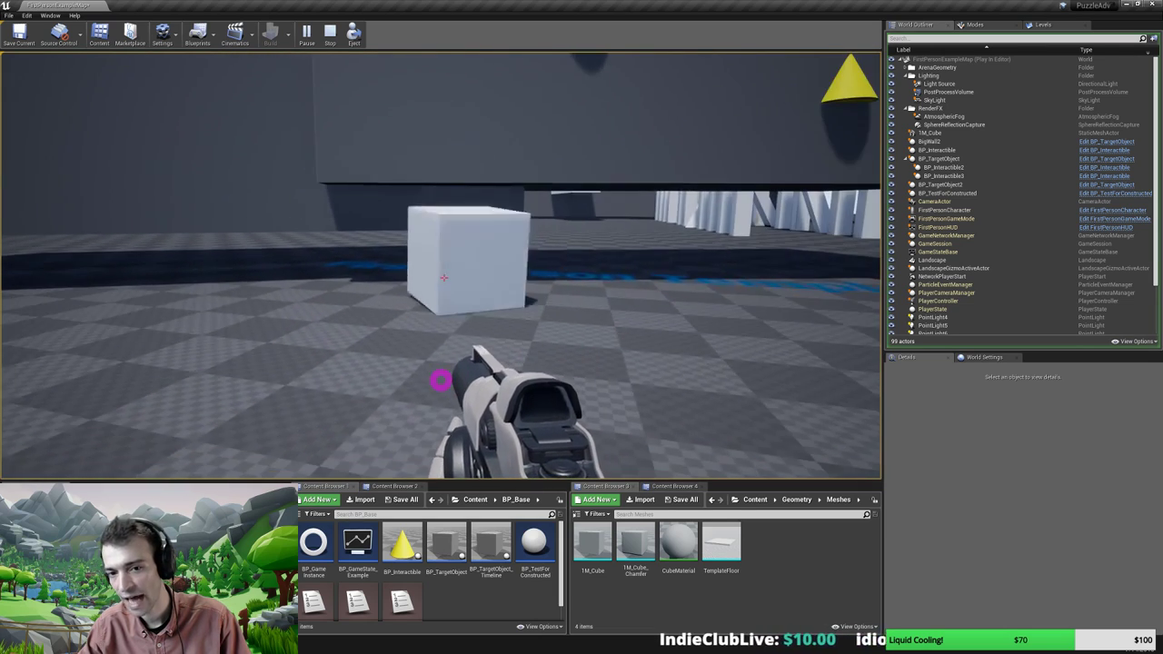
key(w)
click(445, 277)
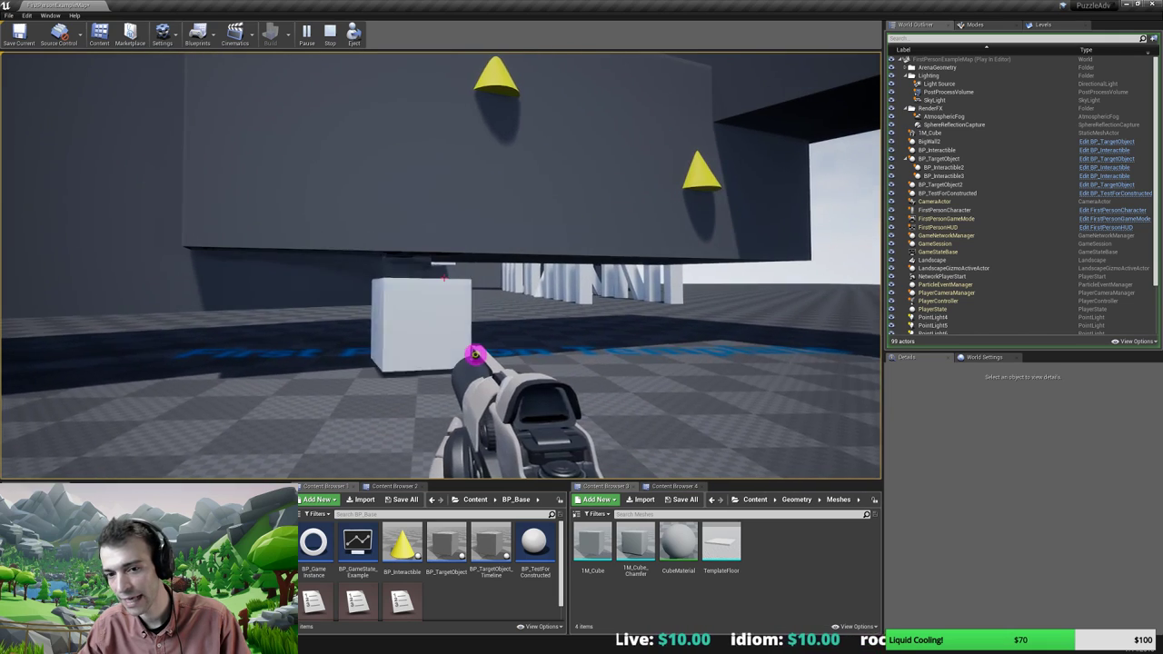
Shoot the white cube into the shadow beneath the overhanging wall, compare its shading there and end the play session
click(471, 360)
click(484, 357)
key(a)
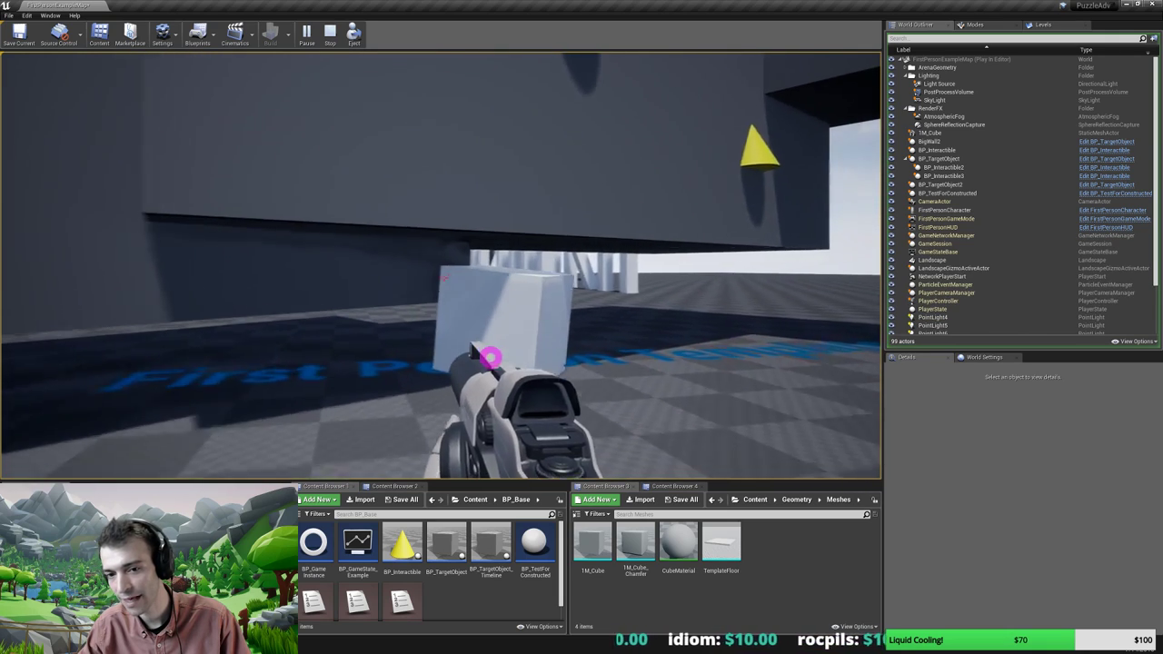
click(509, 355)
click(514, 364)
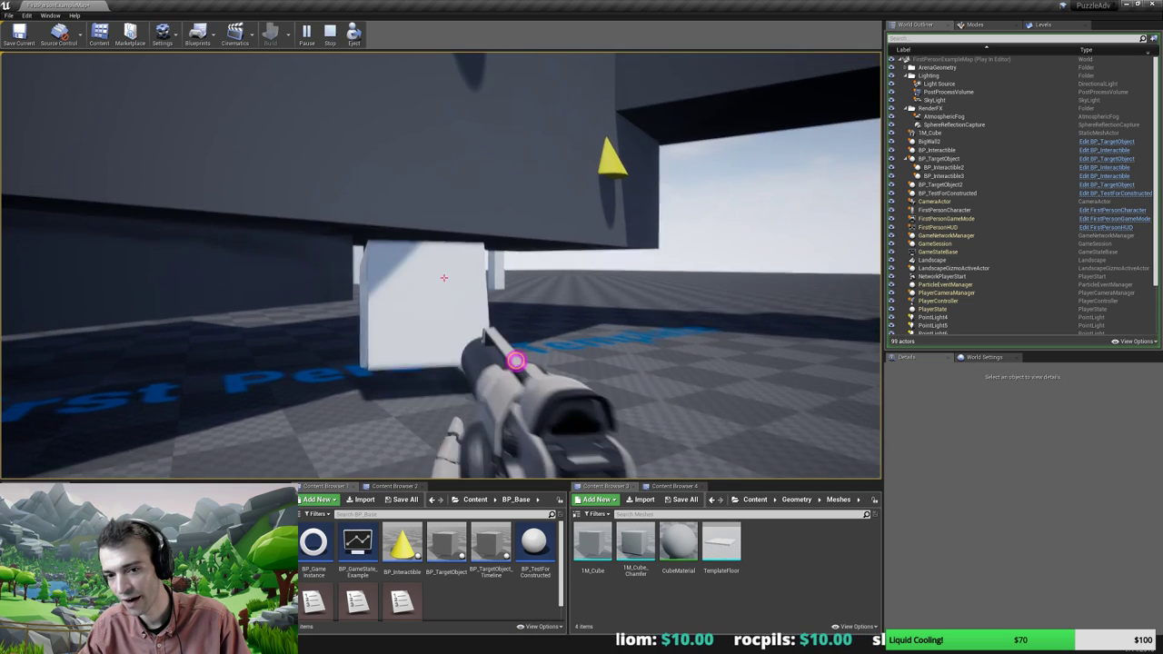
click(511, 355)
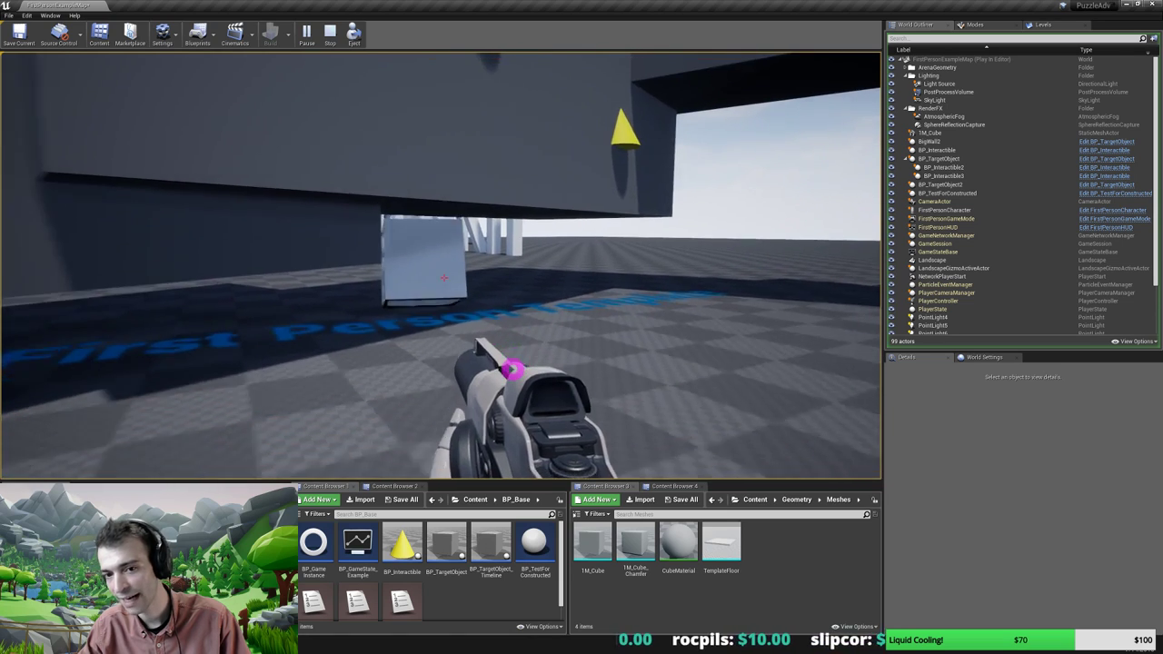
key(Escape)
Select the white cube EditorCube16, tilt it onto a corner and raise it slightly above the floor along the world Z axis
key(s)
right_drag(511, 402, 467, 410)
key(d)
click(494, 361)
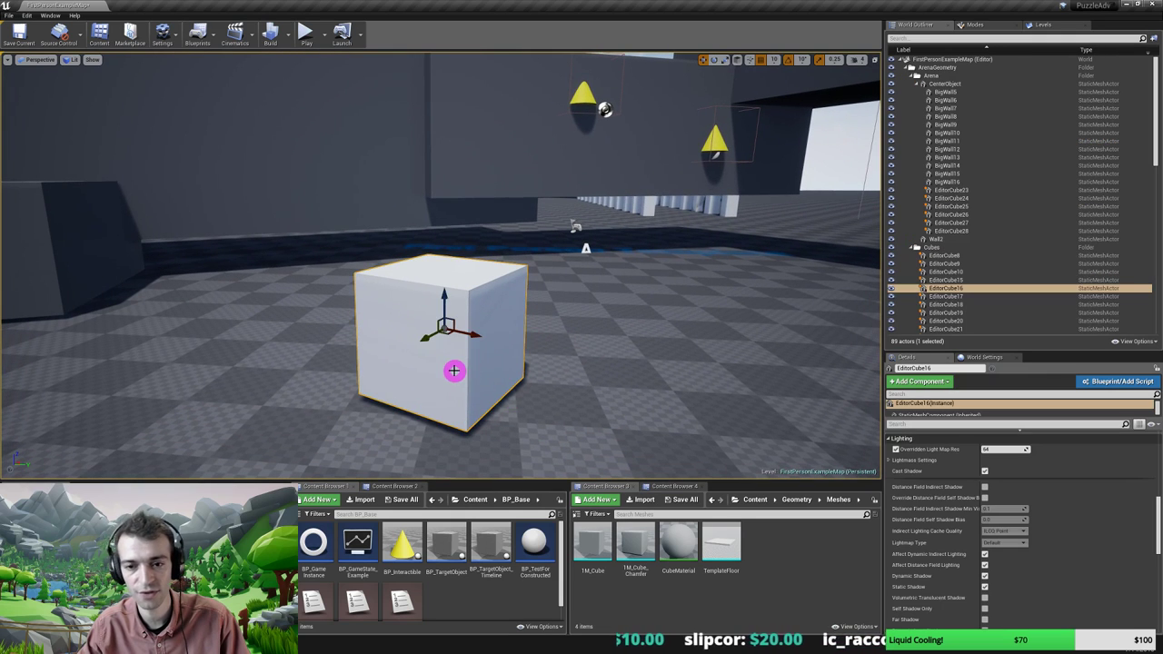
drag(417, 313, 419, 313)
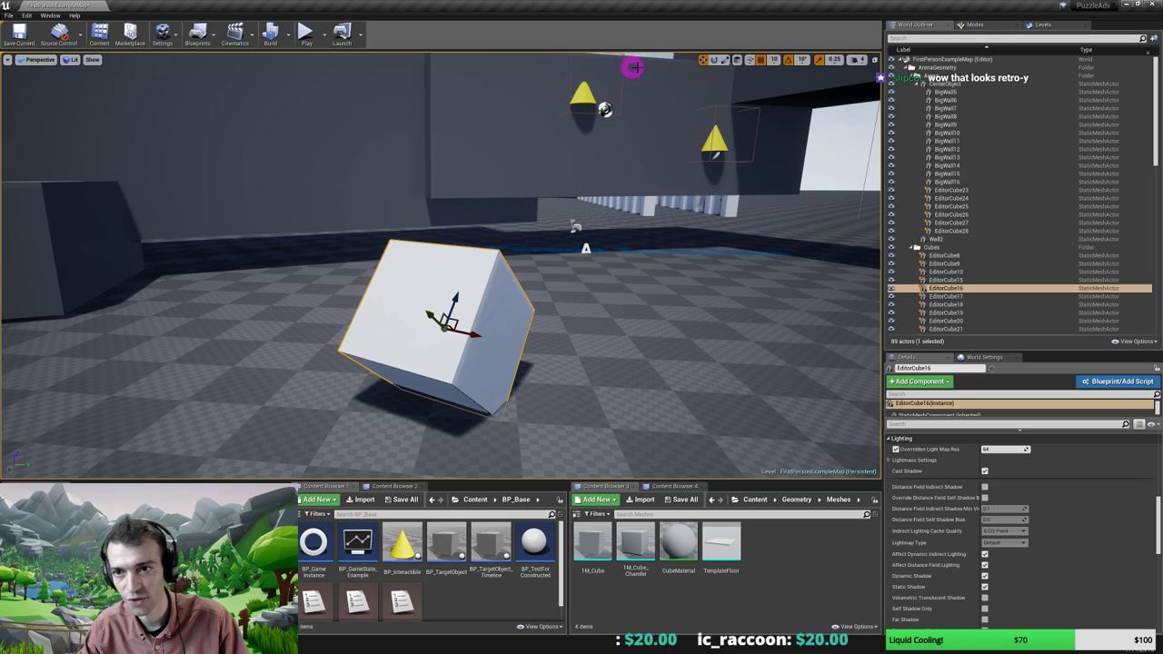
click(738, 60)
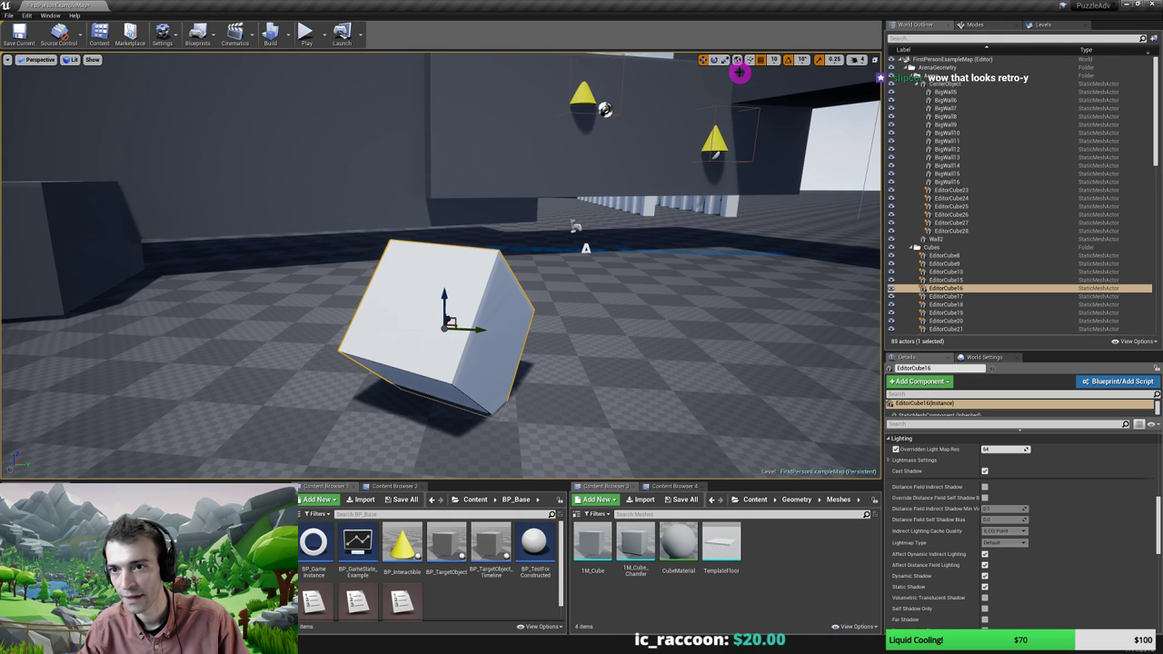
drag(443, 293, 445, 279)
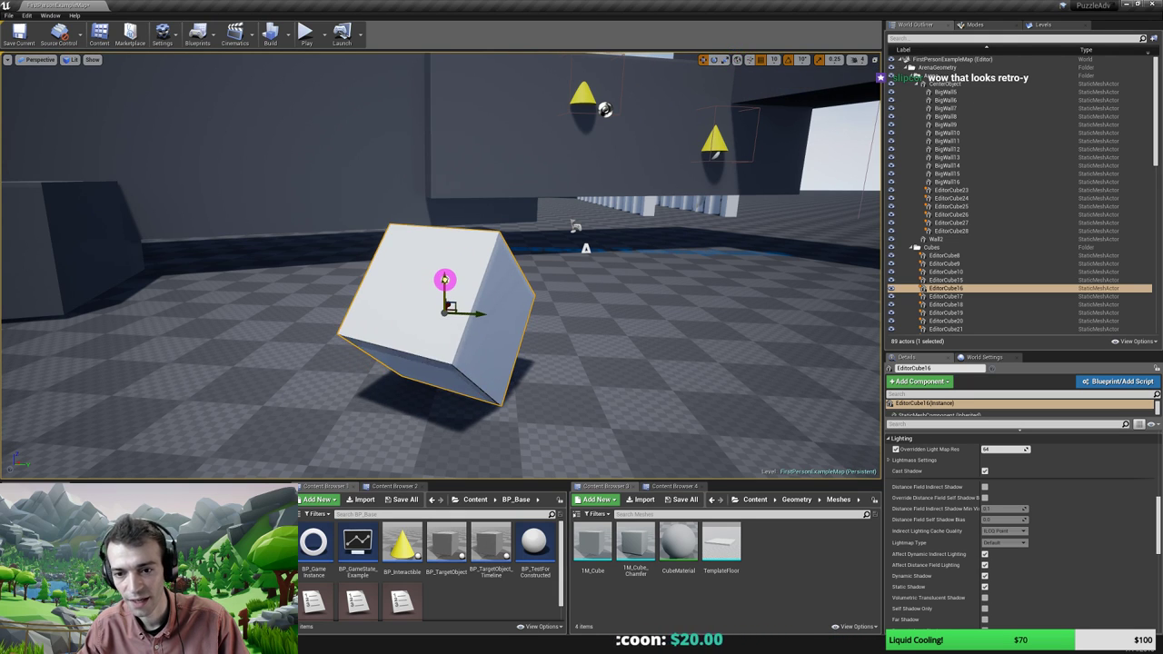
Circle the tilted white cube and examine the shading of its faces and its shadow on the floor
mouse_move(419, 395)
right_down()
mouse_move(406, 428)
mouse_move(390, 392)
mouse_move(431, 379)
right_up()
key(w)
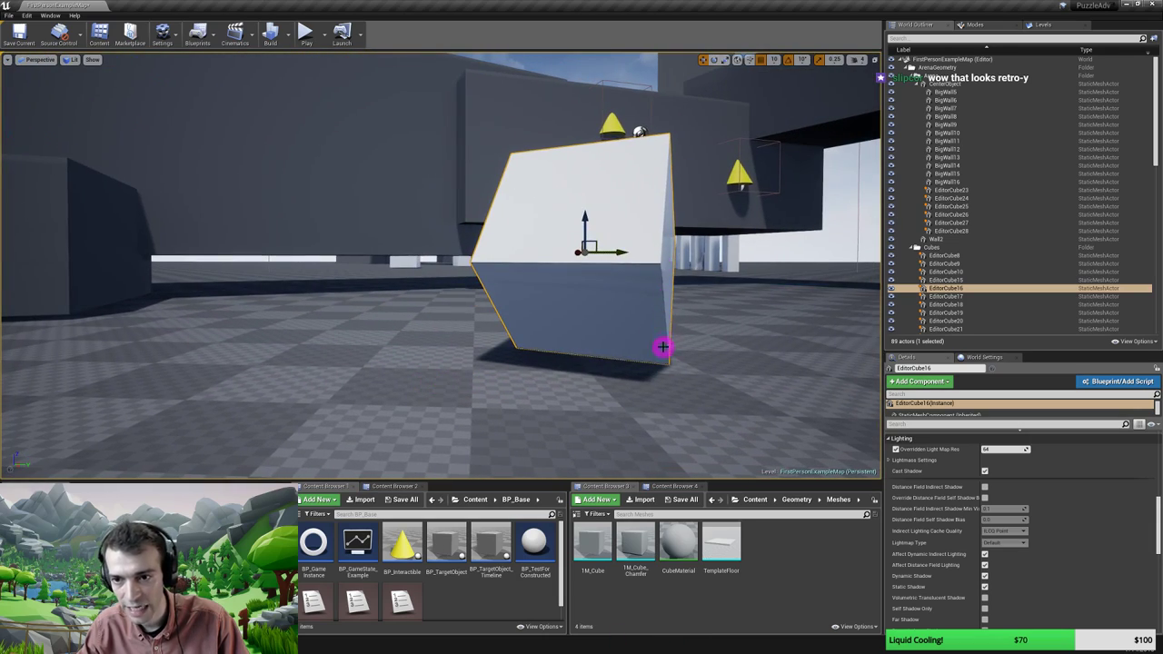
right_drag(568, 352, 647, 345)
key(a)
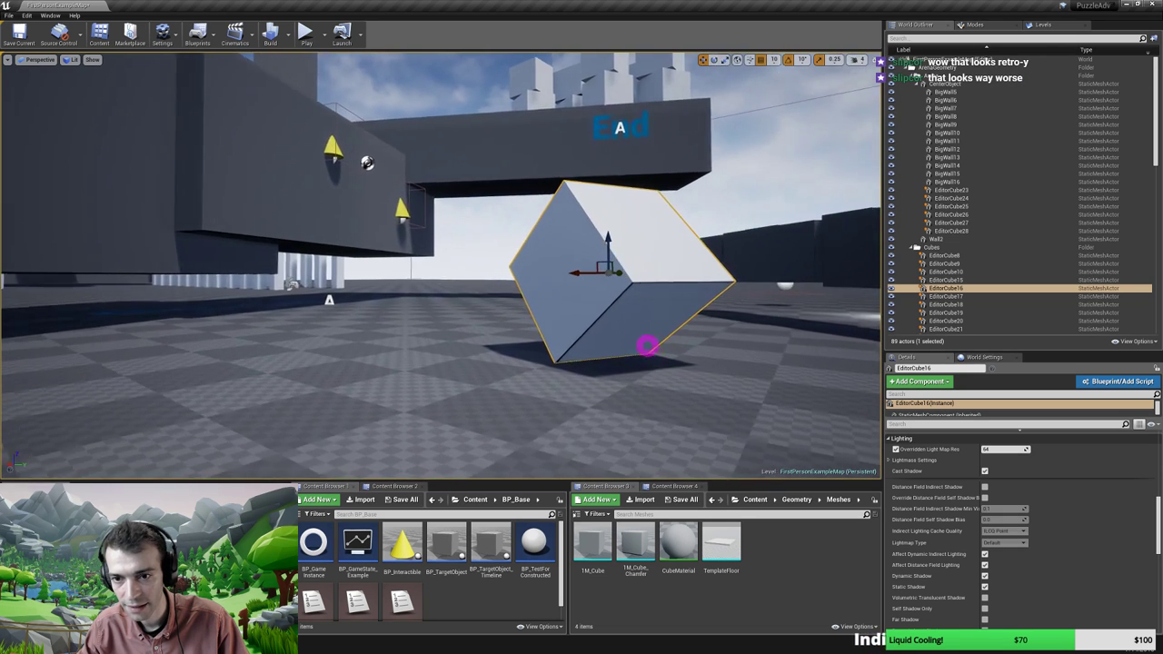
alt+drag(647, 346, 663, 345)
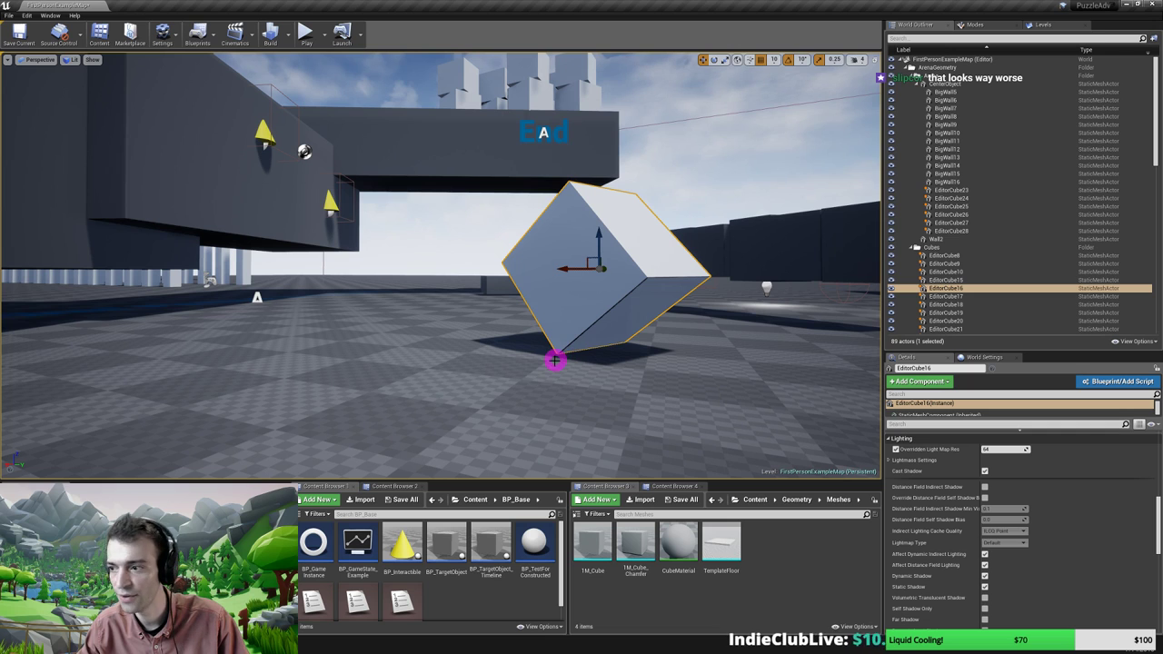
mouse_move(568, 401)
alt+mouse_down()
mouse_move(566, 386)
mouse_move(582, 400)
alt+mouse_up()
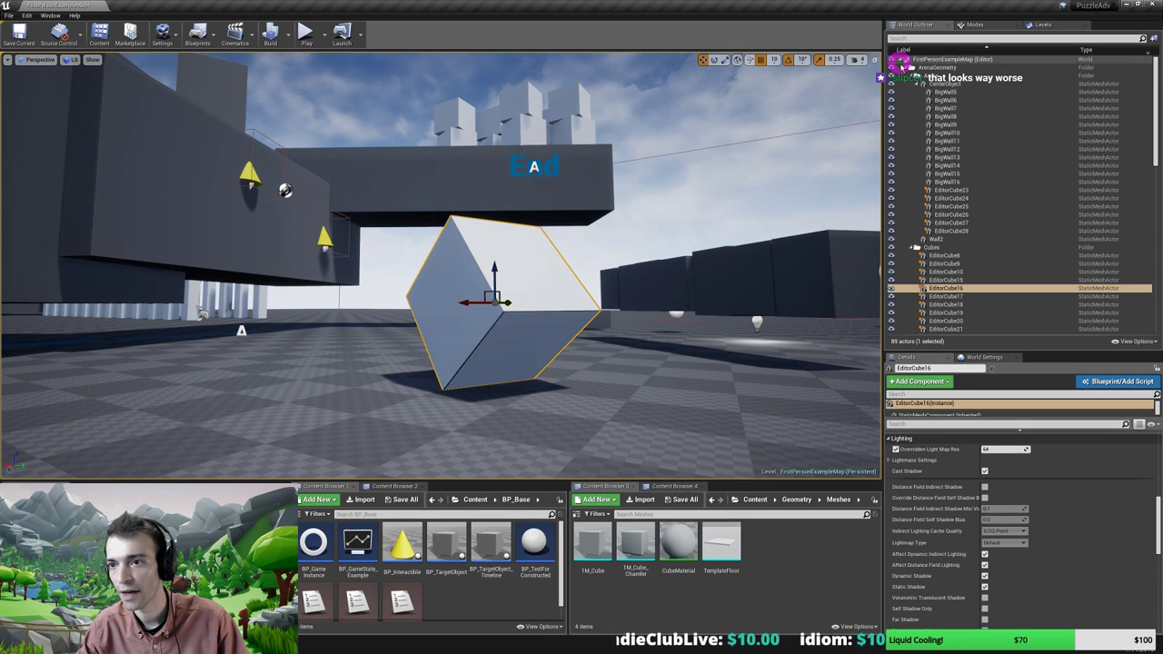
Select the SkyLight, reset its Min Occlusion to the default and recheck the shading on the row of dark blocks
click(905, 67)
click(916, 99)
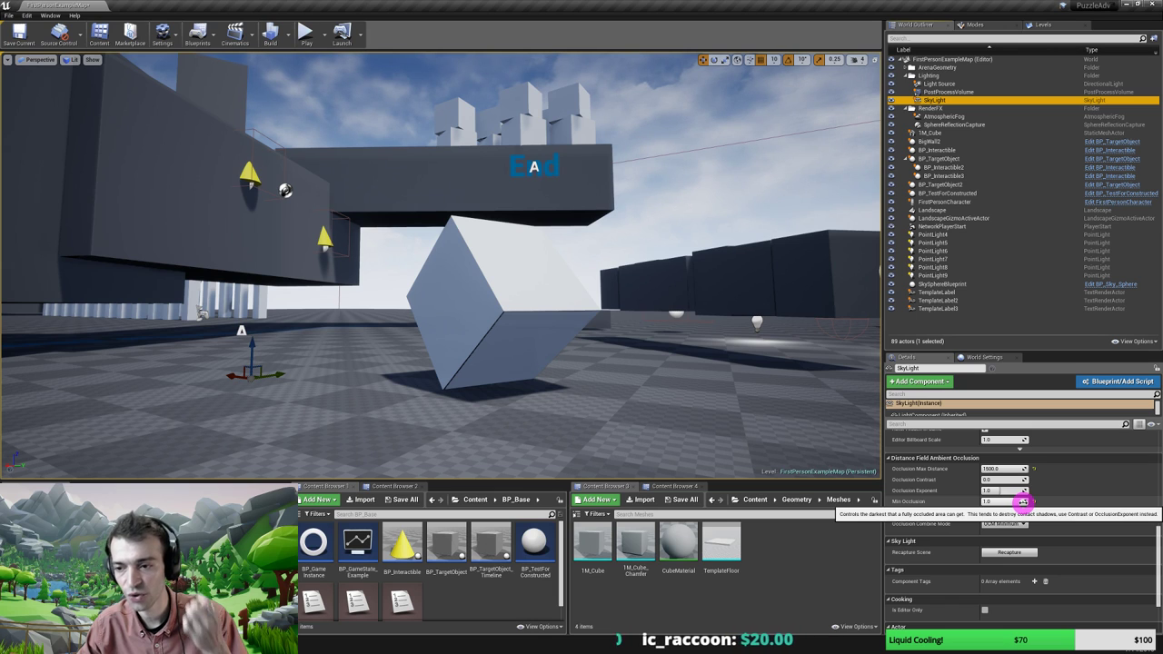
click(1034, 504)
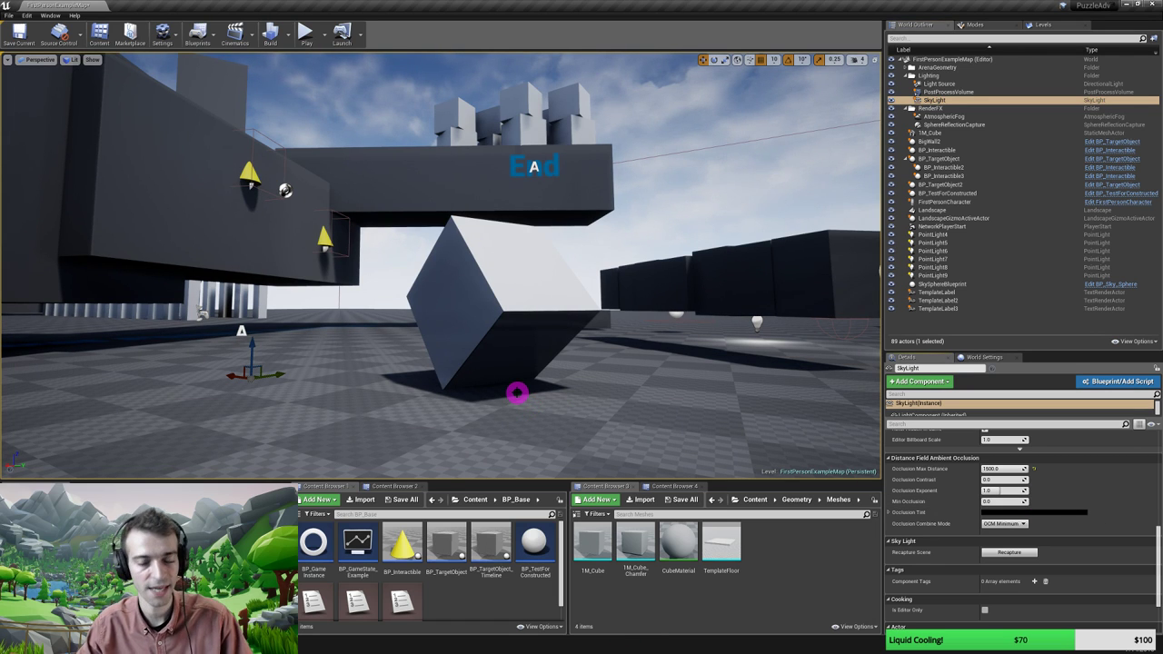
key(d)
right_drag(513, 382, 488, 364)
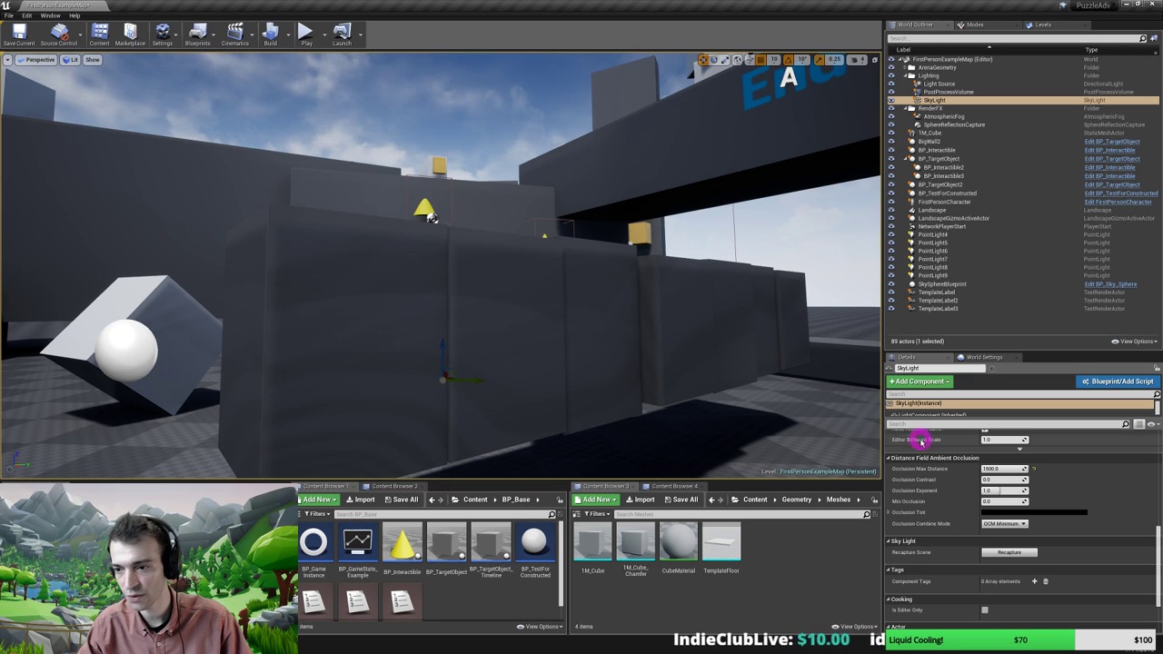
Lower the SkyLight's Occlusion Max Distance to 600 and finally 500, comparing the shading on the dark blocks and the tilted white cube
click(992, 469)
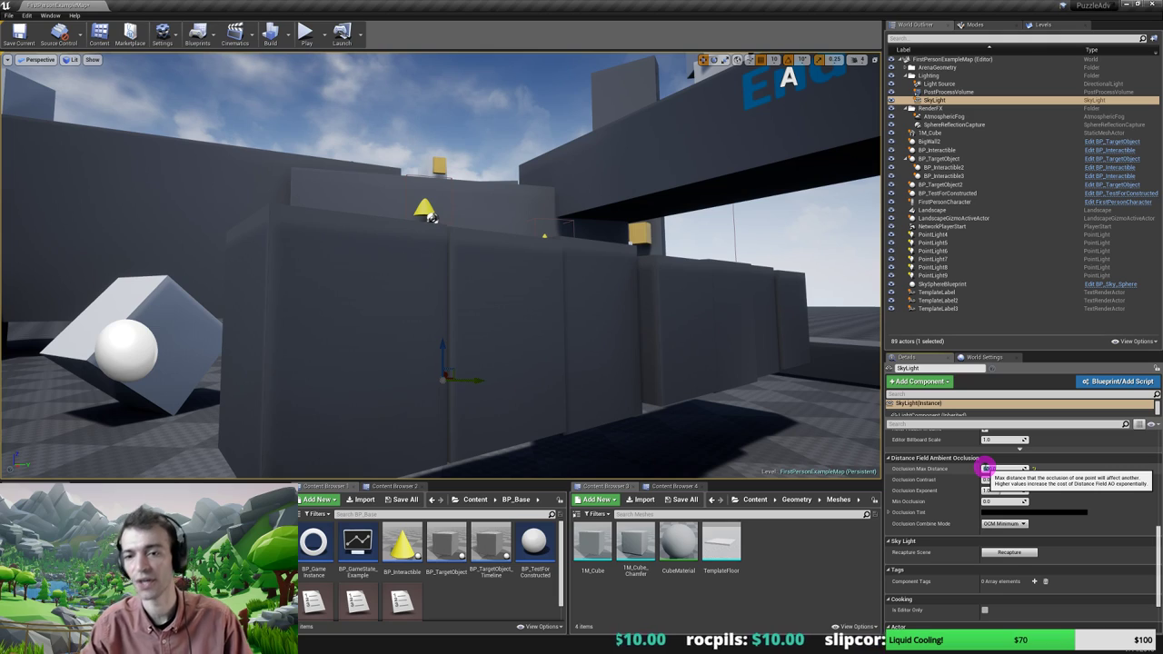
mouse_move(475, 345)
right_down()
mouse_move(454, 337)
mouse_move(515, 362)
mouse_move(442, 340)
mouse_move(394, 358)
right_up()
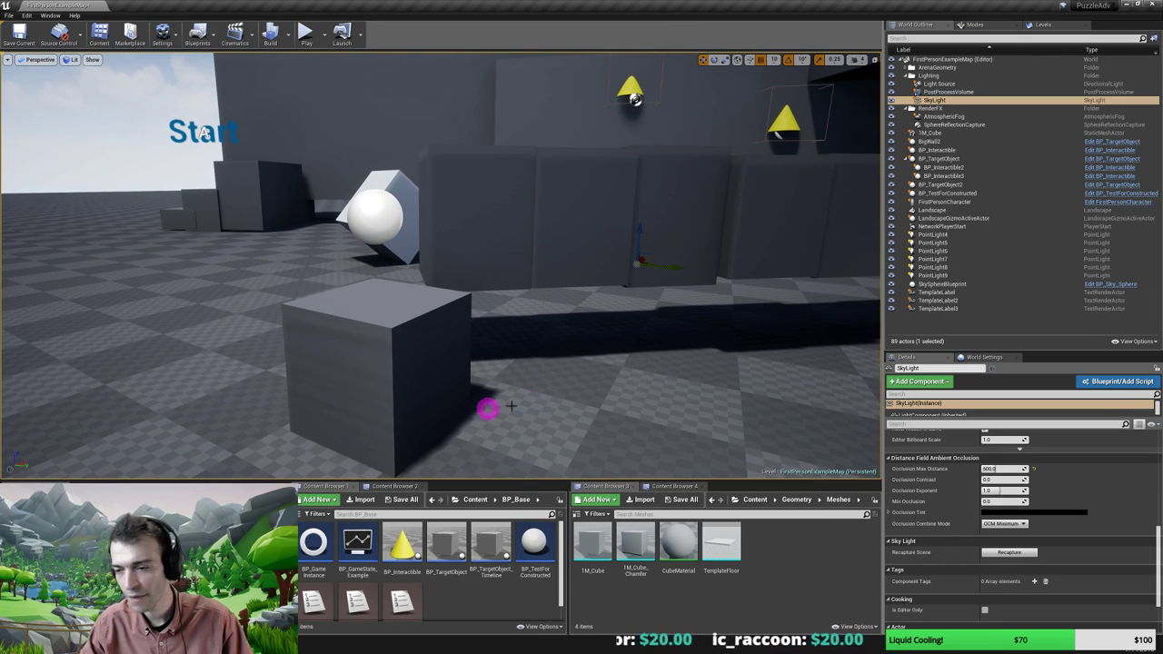
click(998, 469)
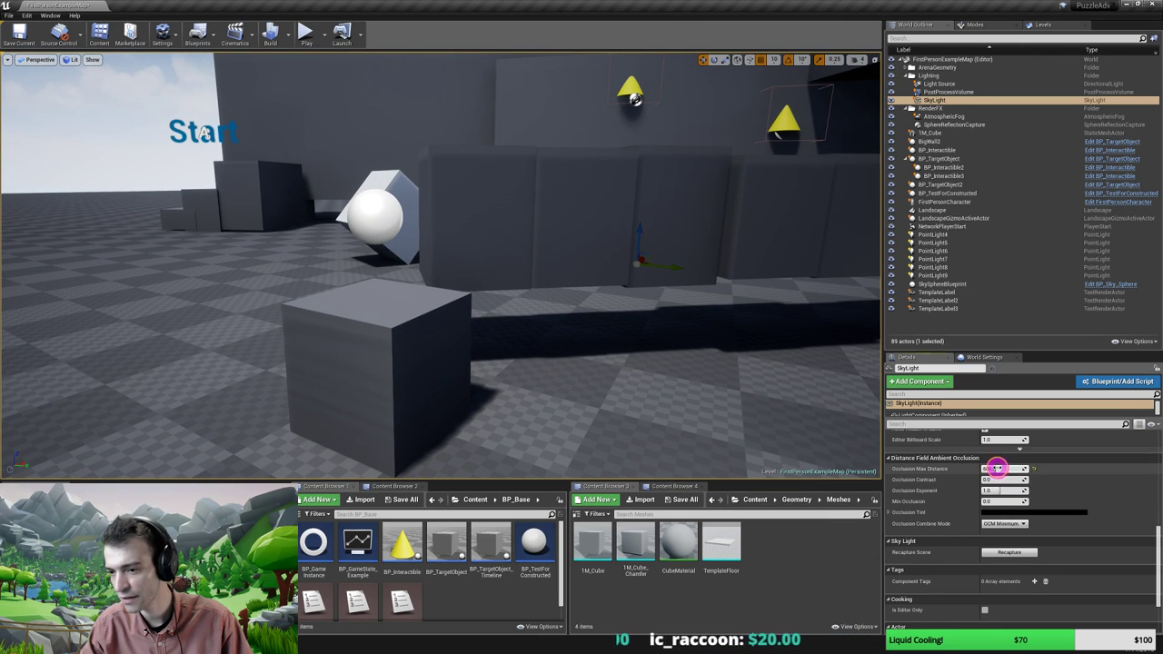
click(996, 468)
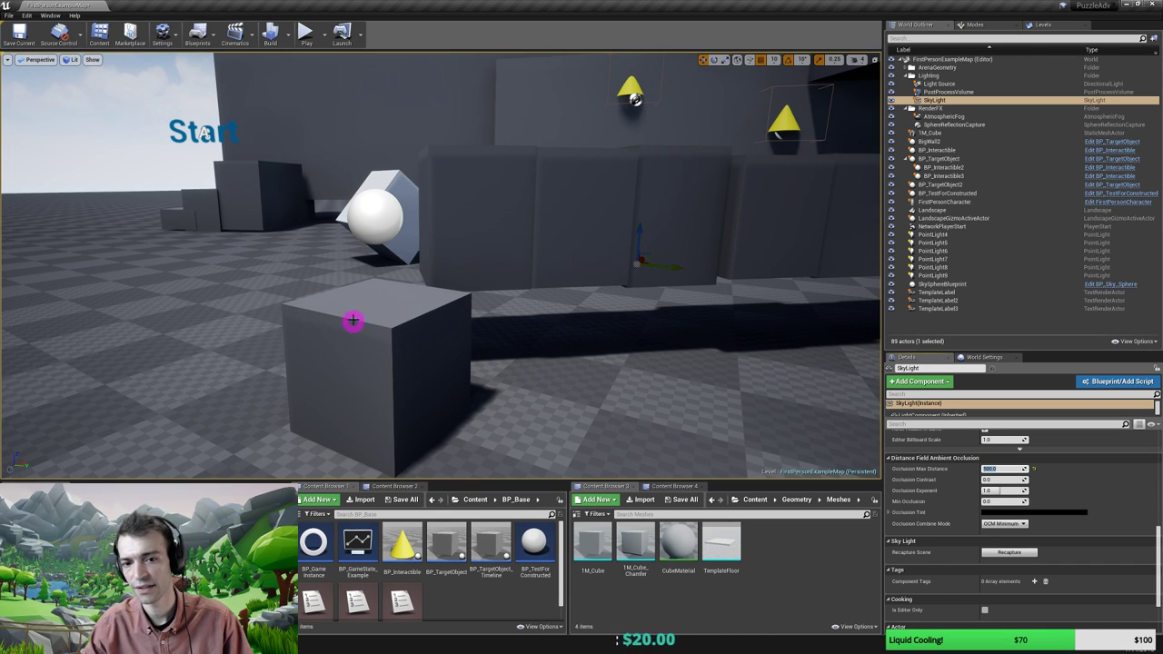
text(5000)
key(s)
key(a)
right_drag(328, 360, 351, 260)
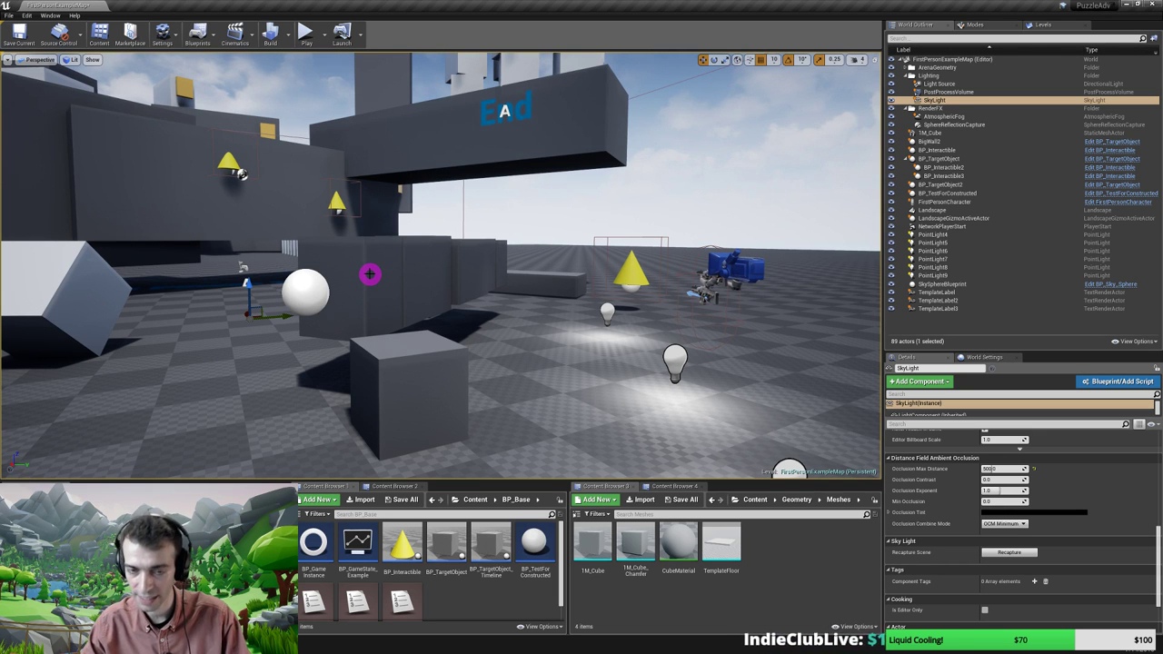
right_drag(366, 286, 396, 309)
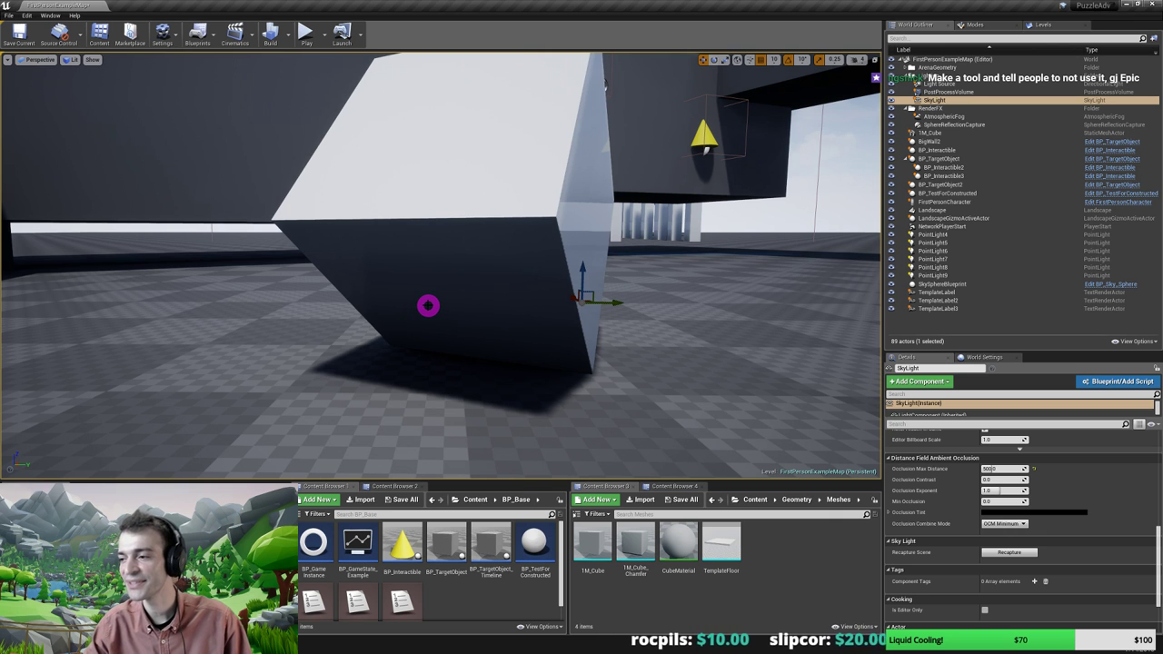
right_drag(430, 306, 521, 291)
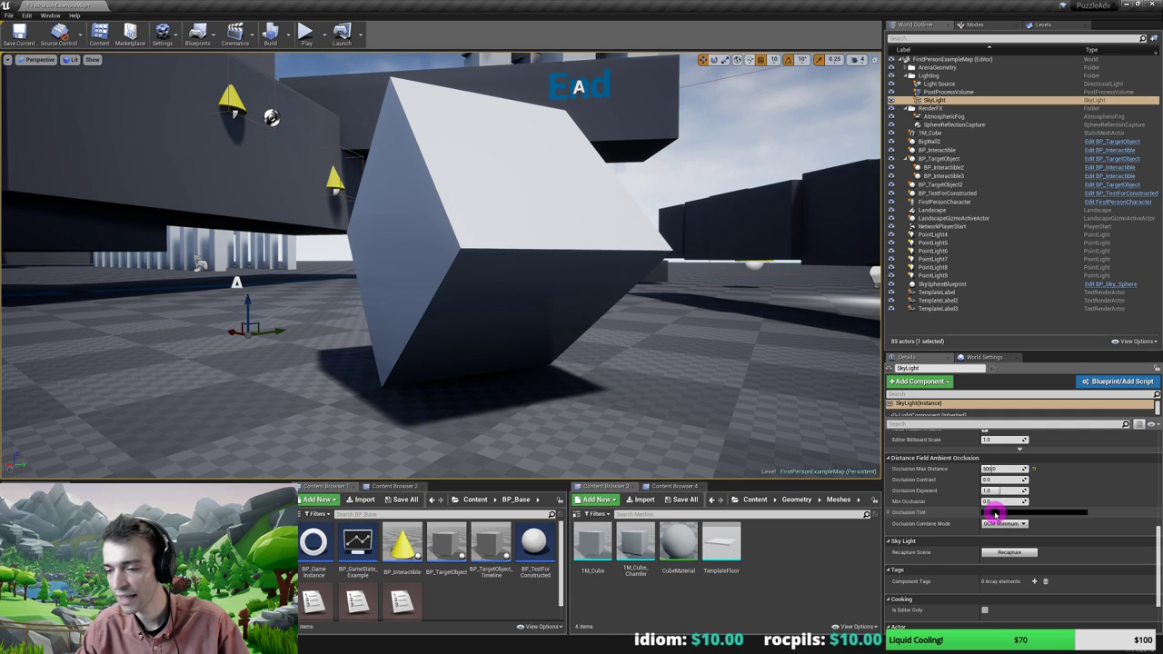
Lower the alpha of the SkyLight's Occlusion Tint to about 0.535 and compare the shading on the dark blocks and the tilted cube
click(995, 513)
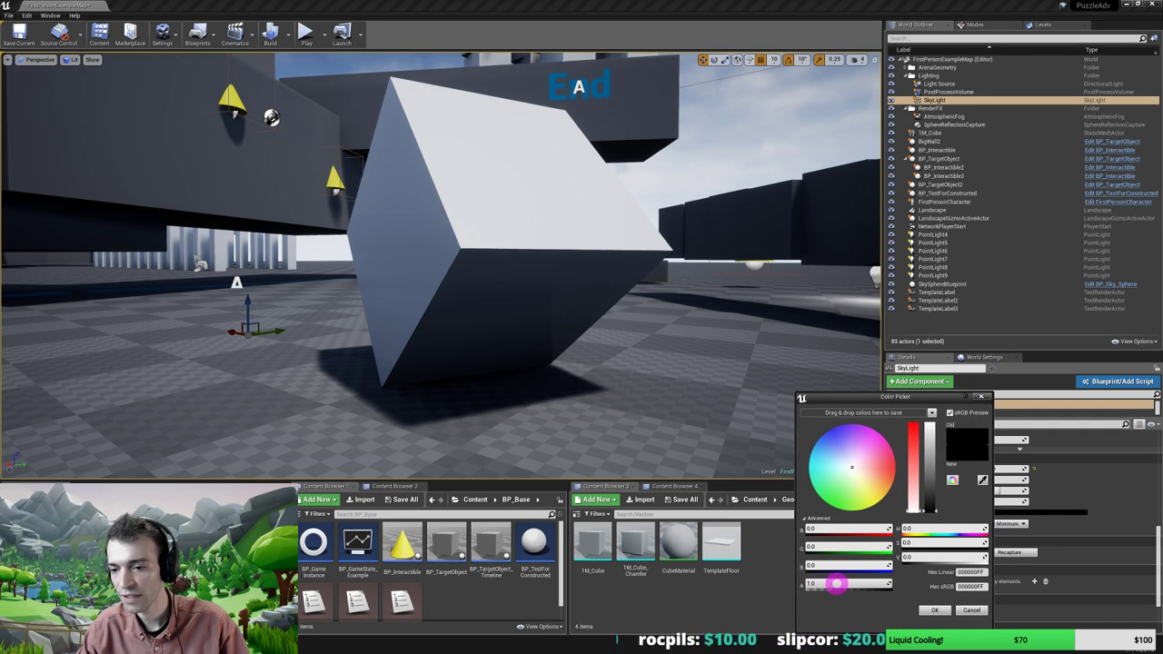
drag(837, 583, 817, 587)
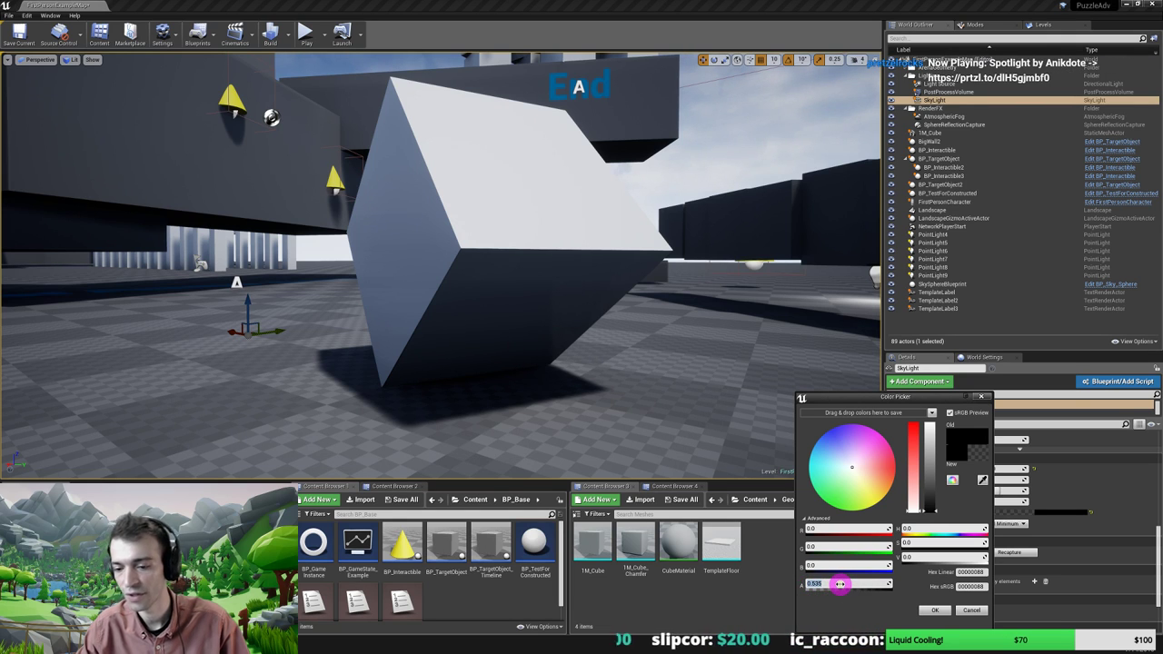
click(932, 610)
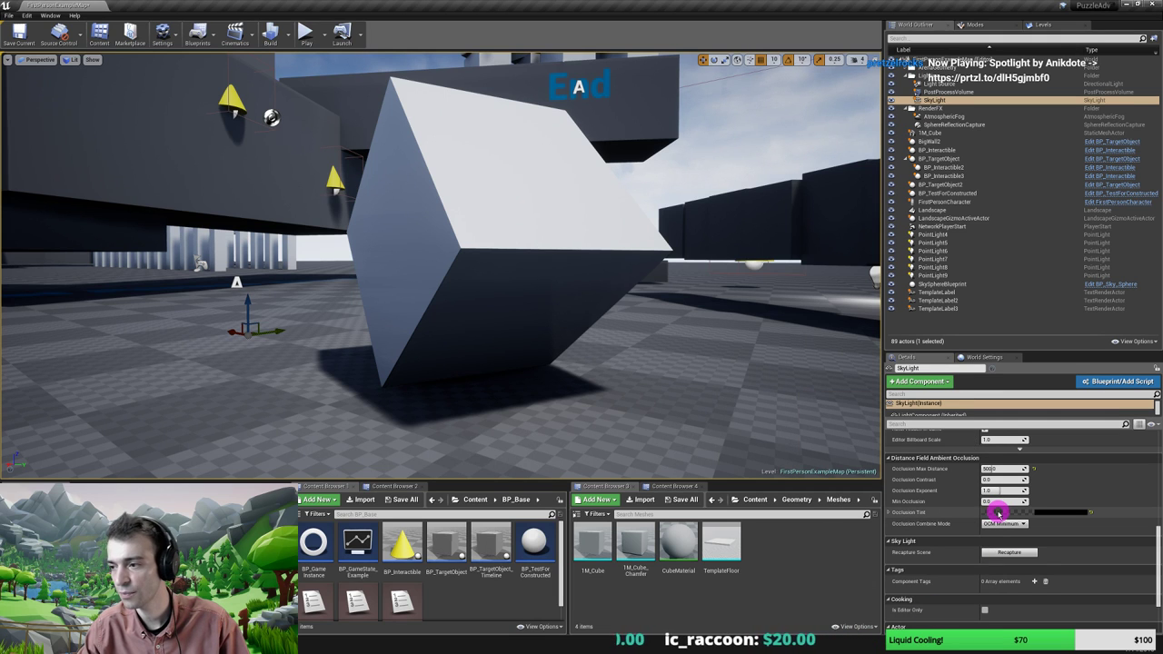
key(s)
right_drag(495, 349, 469, 325)
key(d)
right_drag(441, 332, 430, 340)
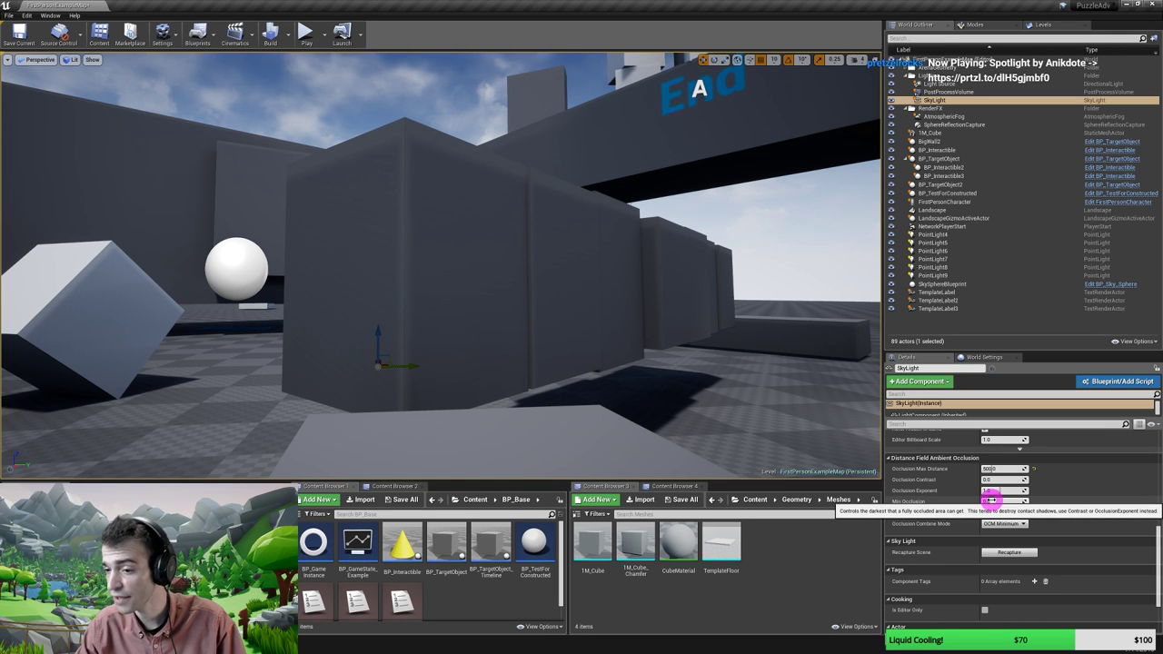
key(w)
right_drag(198, 296, 171, 299)
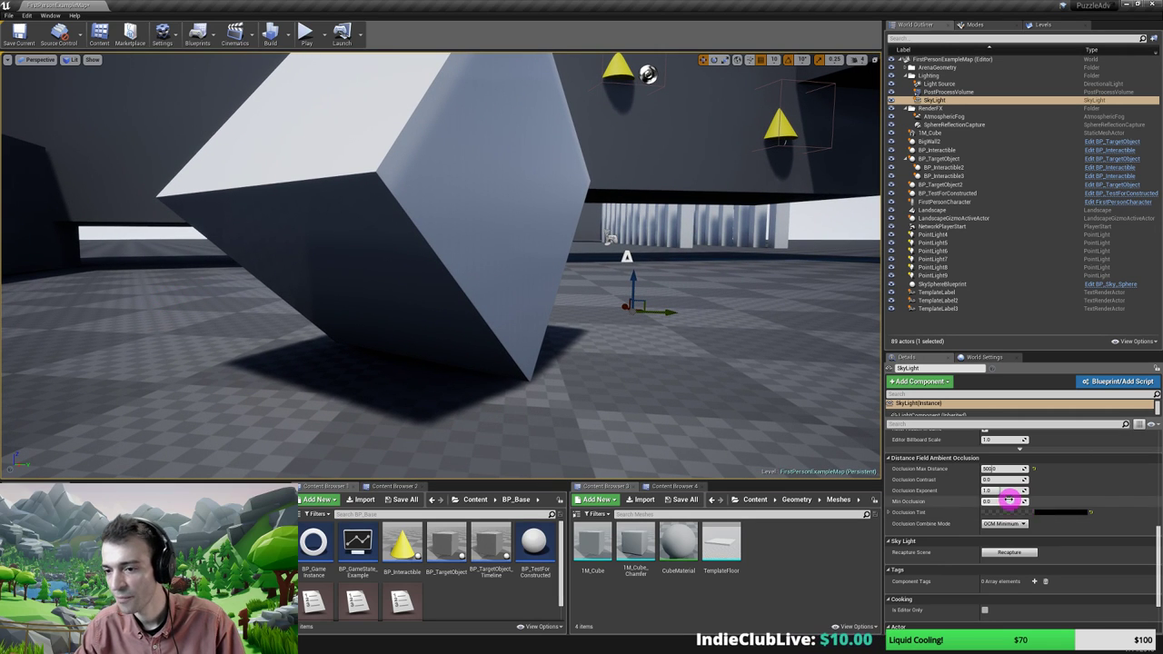
Raise the SkyLight's Min Occlusion to 0.65 and check the tilted cube's underside and its contact with the floor
drag(988, 502, 1022, 501)
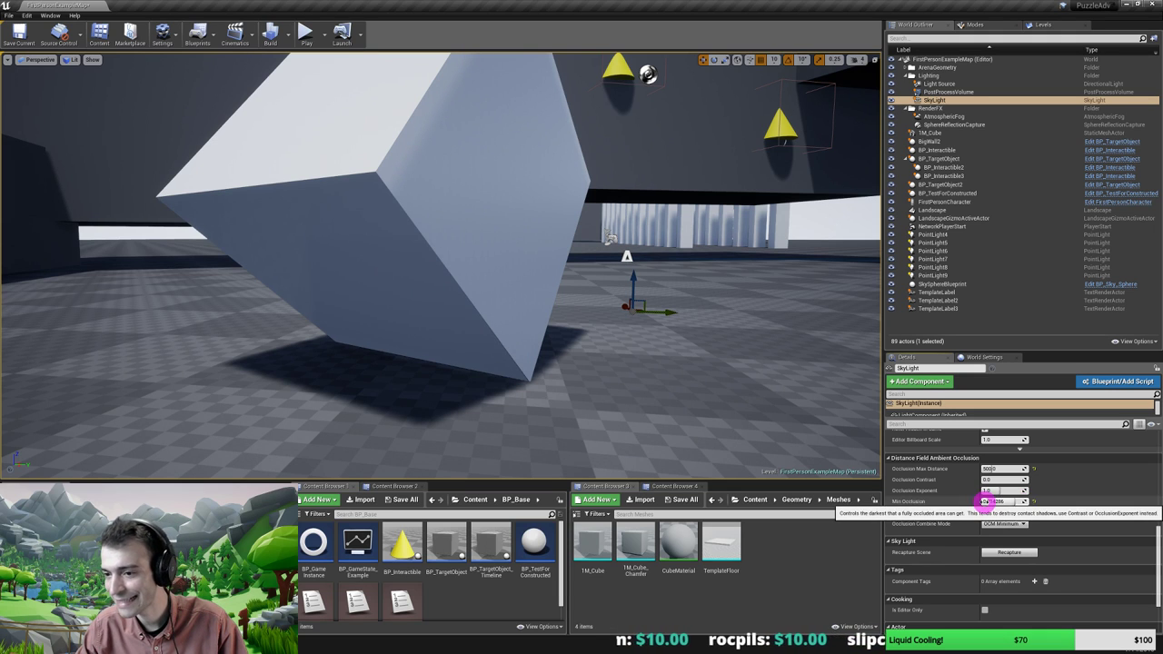
click(989, 501)
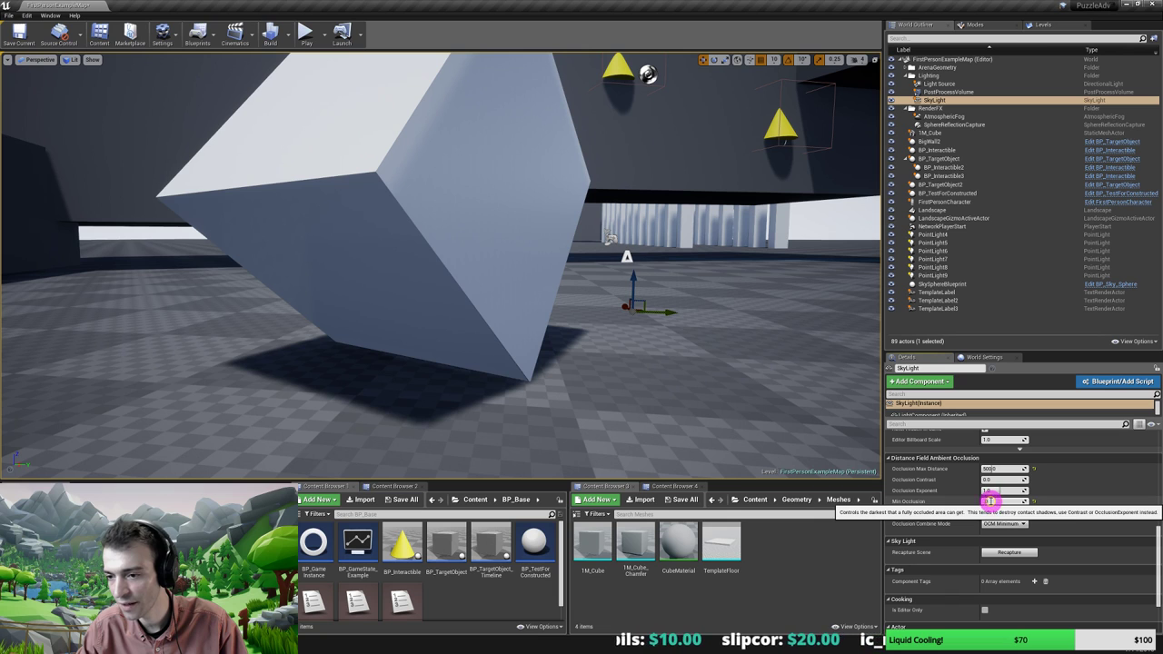
click(992, 501)
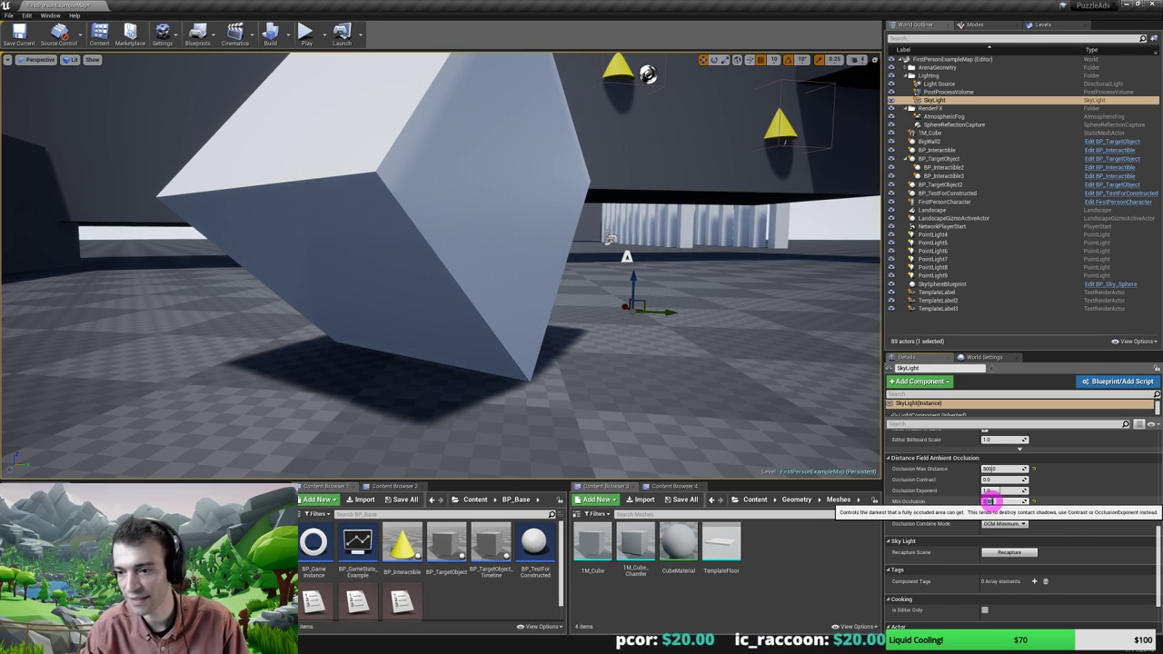
right_drag(330, 314, 428, 313)
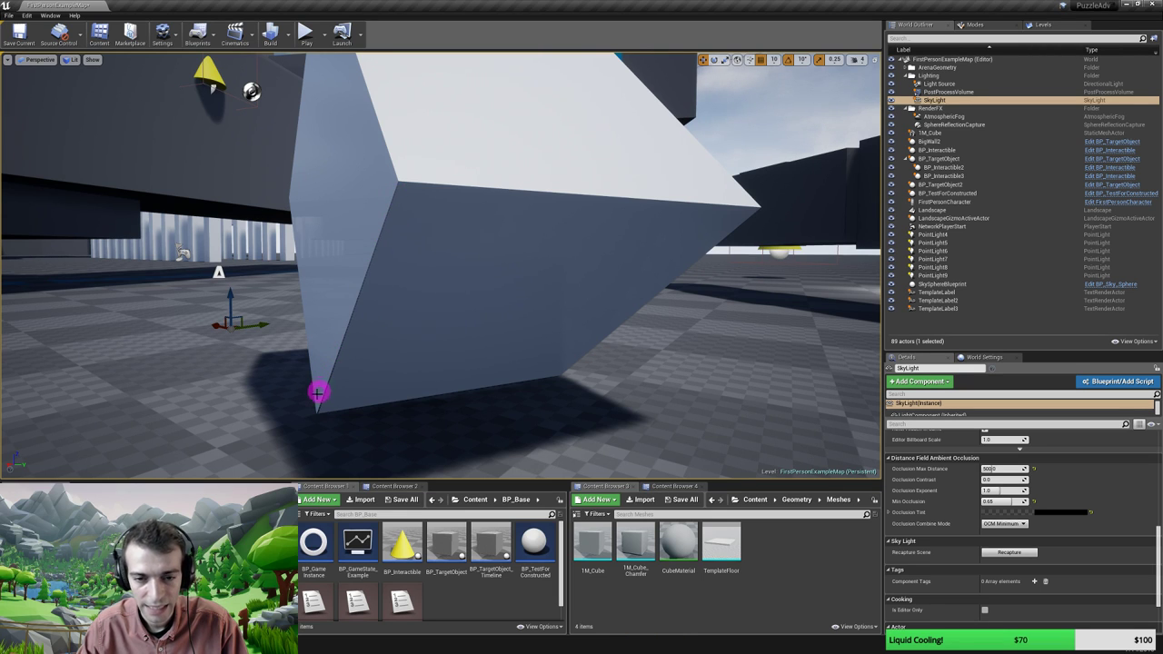
right_drag(377, 388, 420, 380)
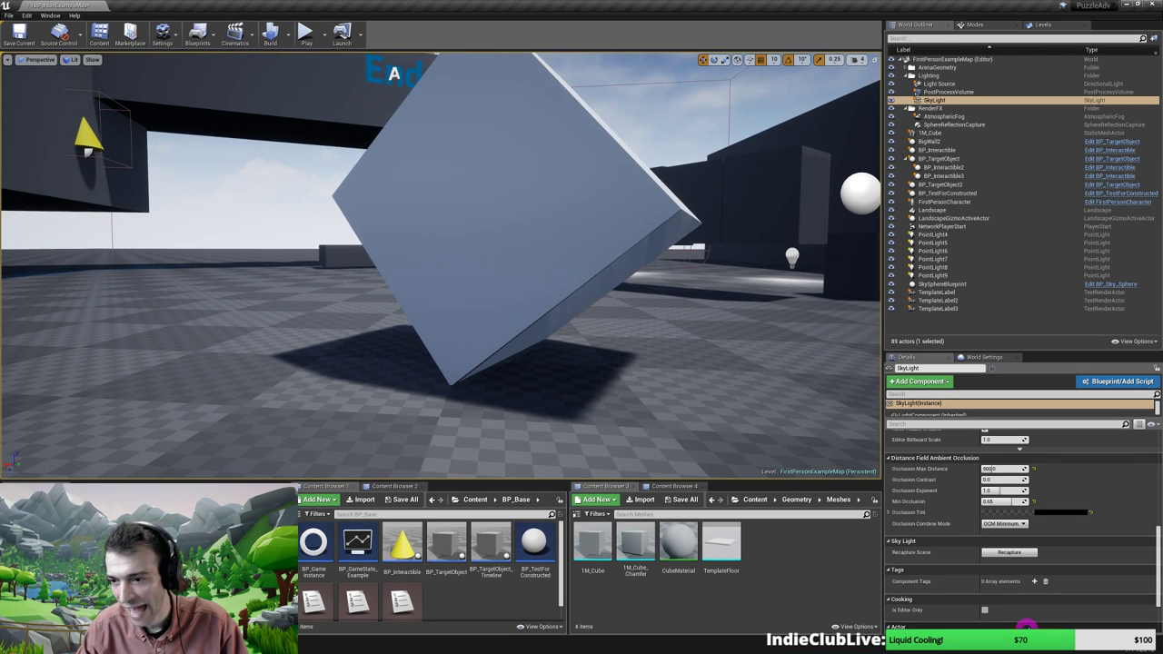
Try an alpha of 0 for the SkyLight's Occlusion Tint and settle on 0.5
click(1003, 514)
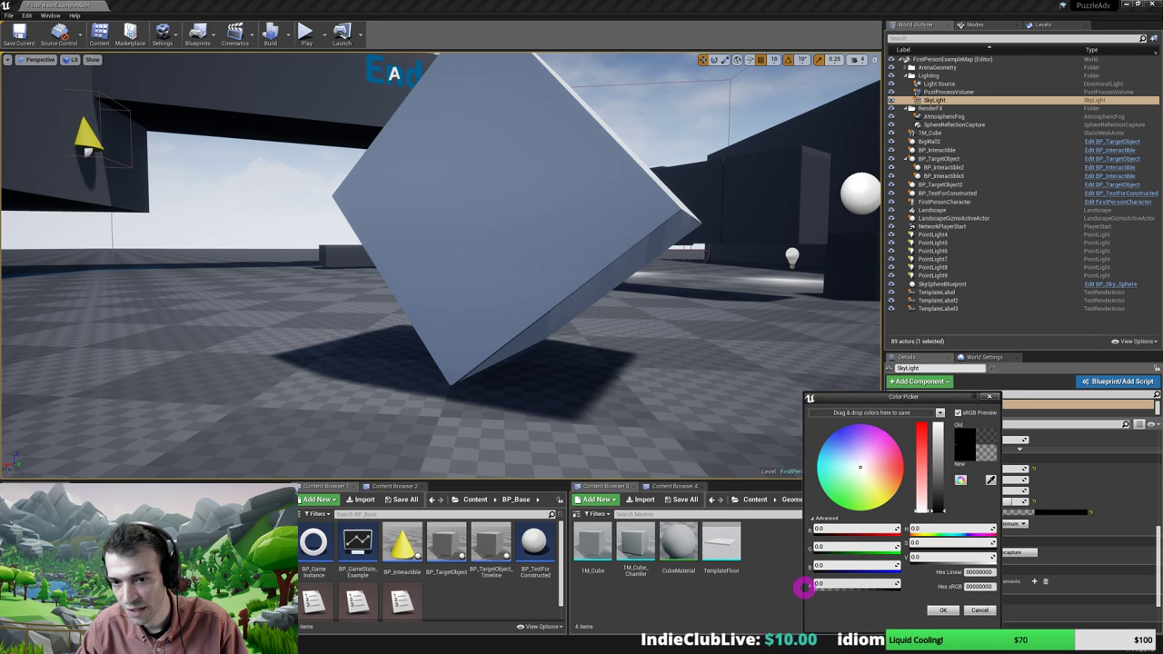
click(936, 610)
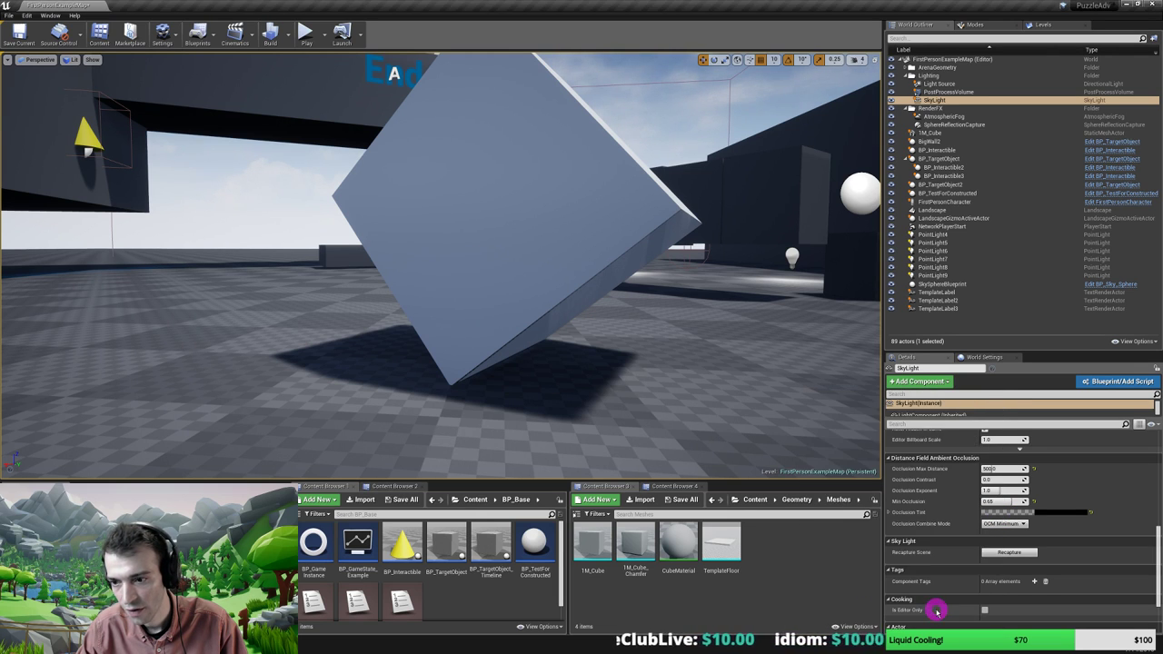
click(999, 515)
click(830, 582)
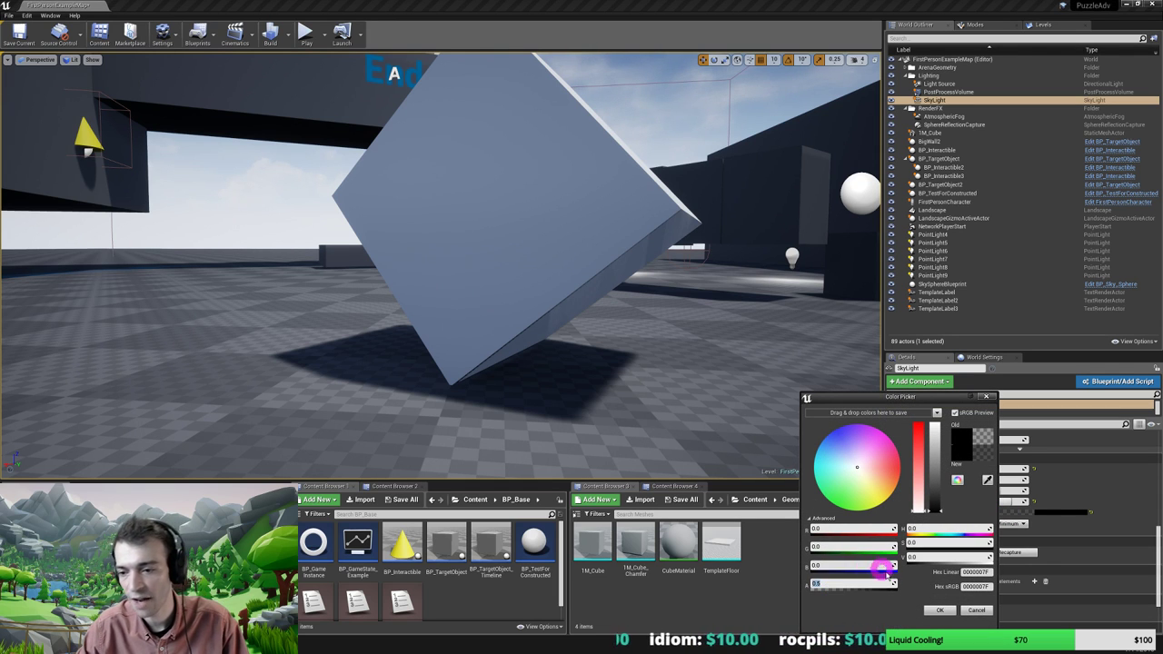
click(941, 611)
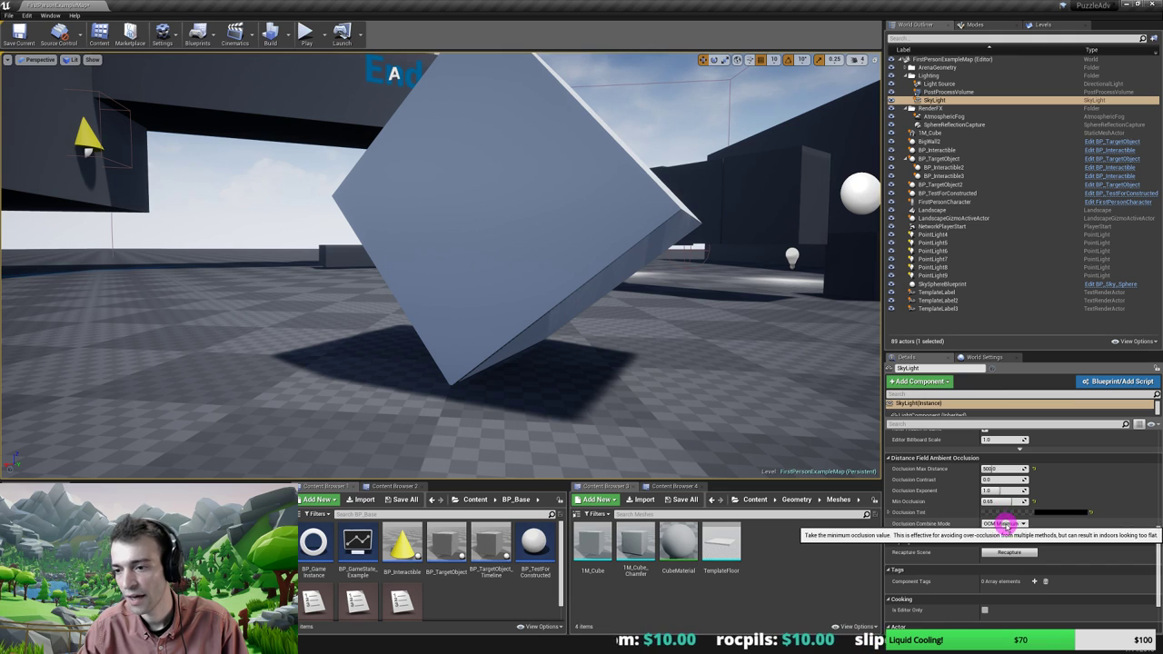
Set the SkyLight's Min Occlusion to 0.1 and examine the shaded lower faces of the tilted cube up close
click(1000, 500)
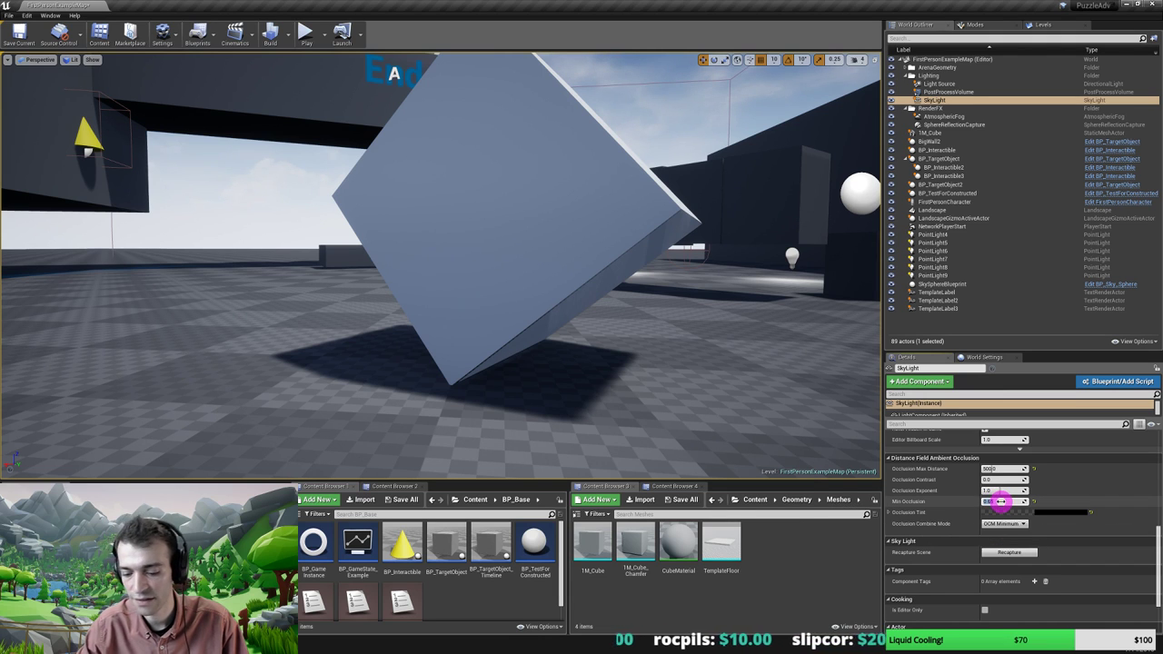
key(Return)
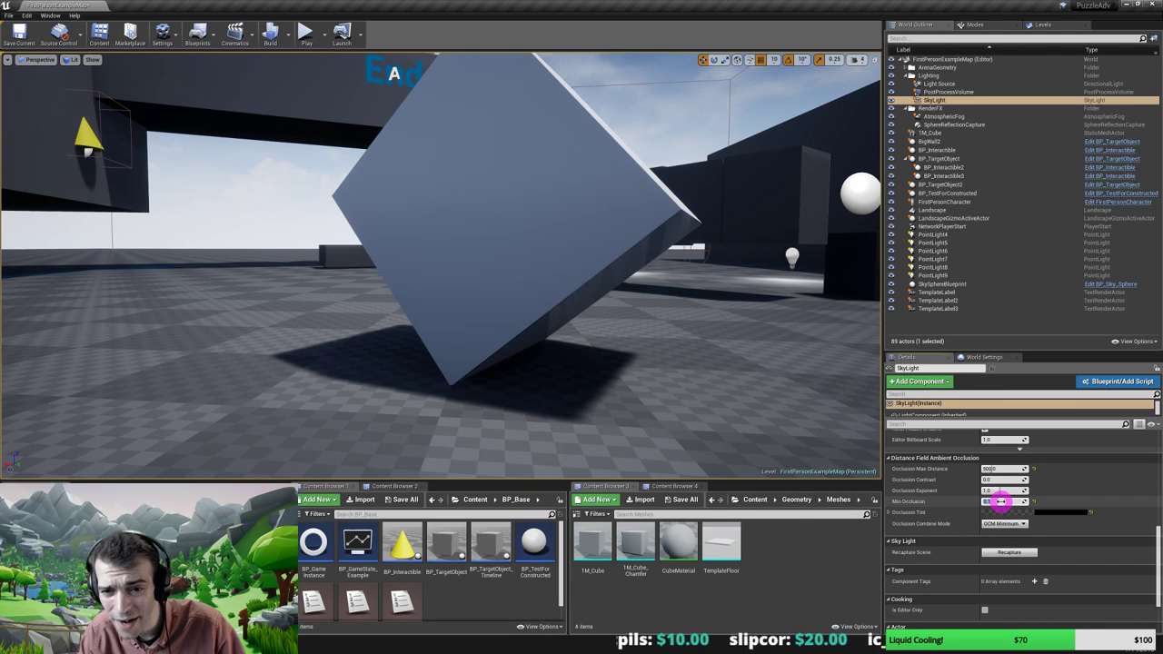
key(d)
right_drag(573, 299, 531, 300)
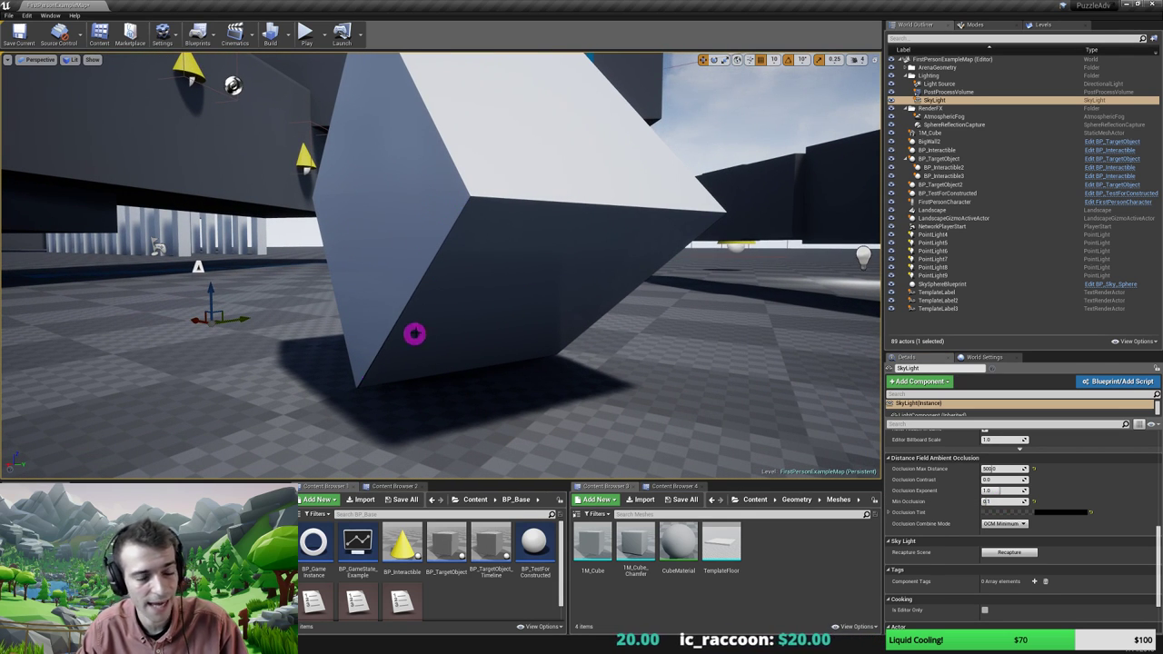
mouse_move(414, 334)
right_down()
mouse_move(428, 317)
mouse_move(420, 330)
right_up()
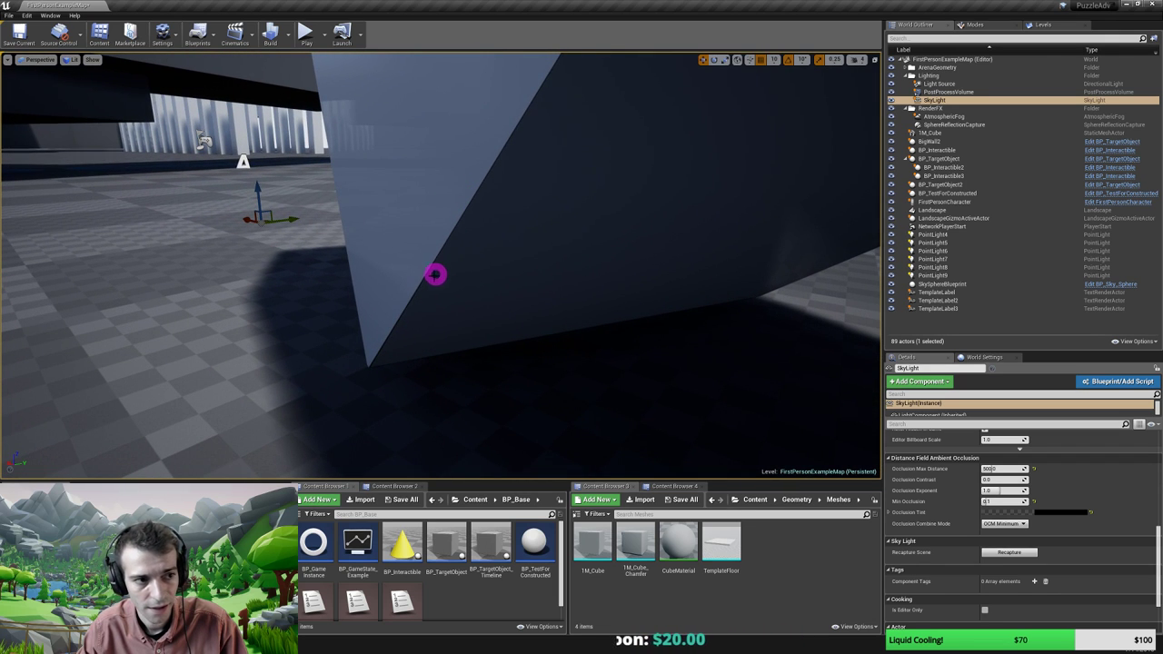
right_drag(496, 256, 501, 252)
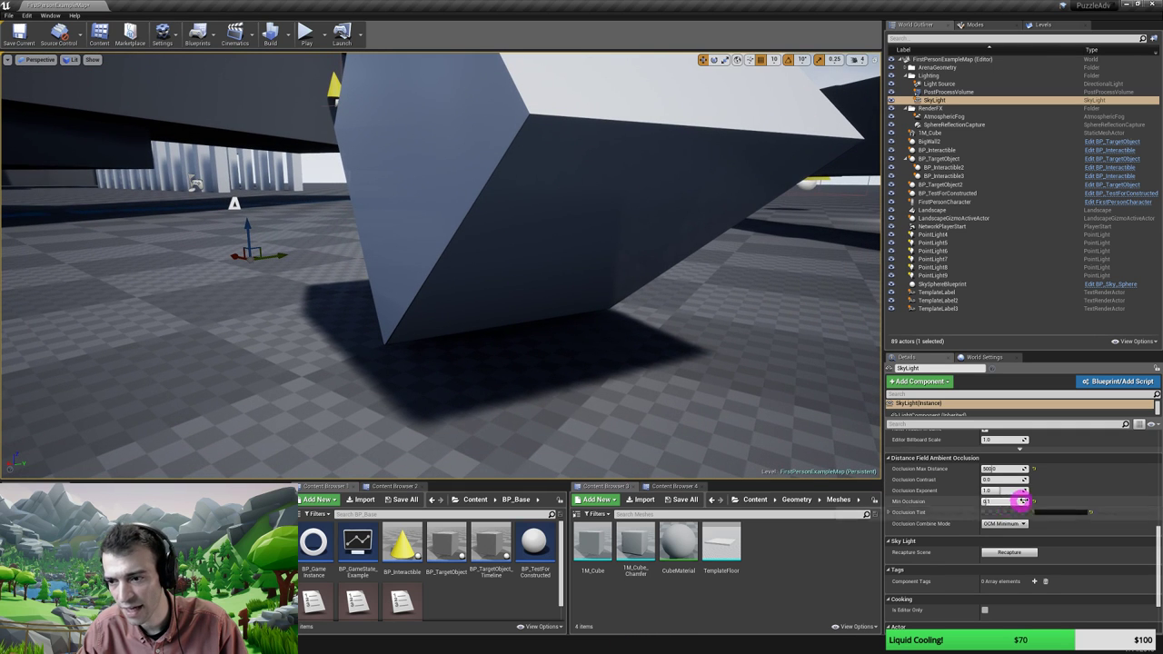
Reset the SkyLight's Min Occlusion to its default and review the shading on the tilted cube and the End wall
click(1034, 500)
right_drag(611, 380, 476, 315)
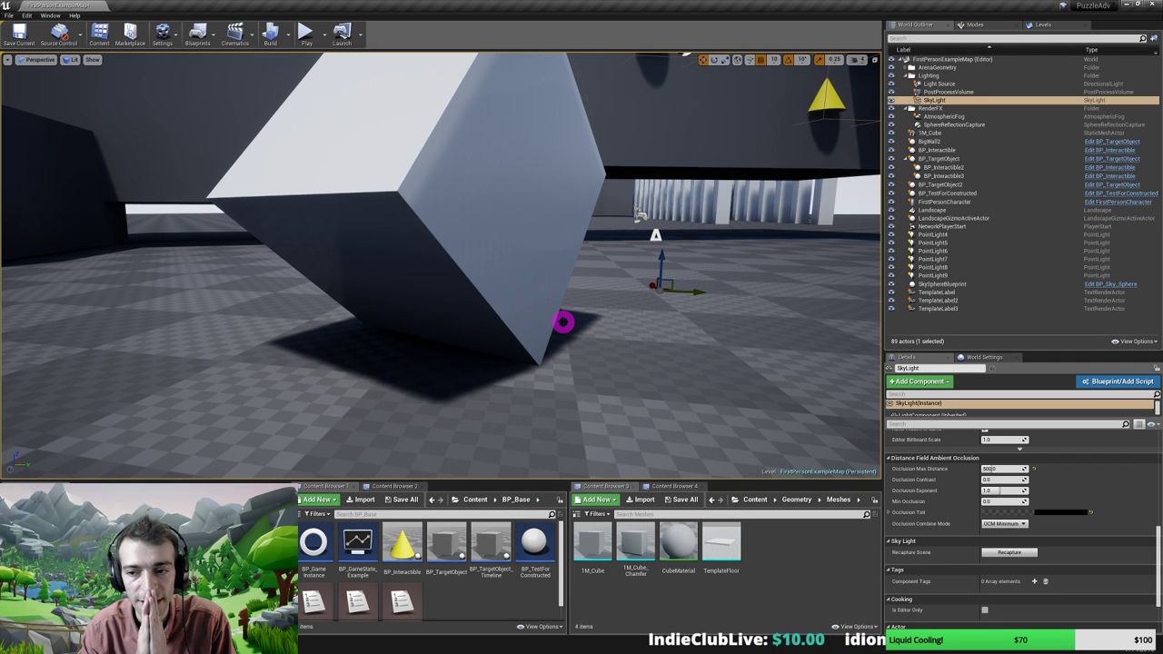
right_drag(516, 330, 639, 299)
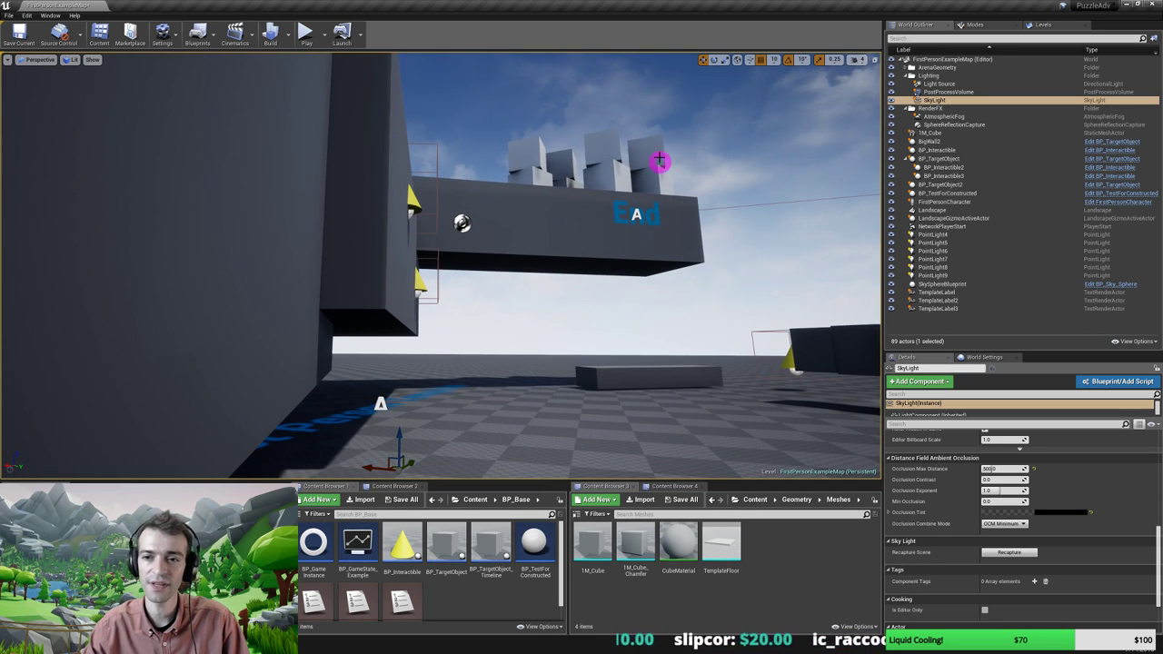
Set the SkyLight's Occlusion Contrast to 0.5 and its Occlusion Exponent to 1.3
click(997, 480)
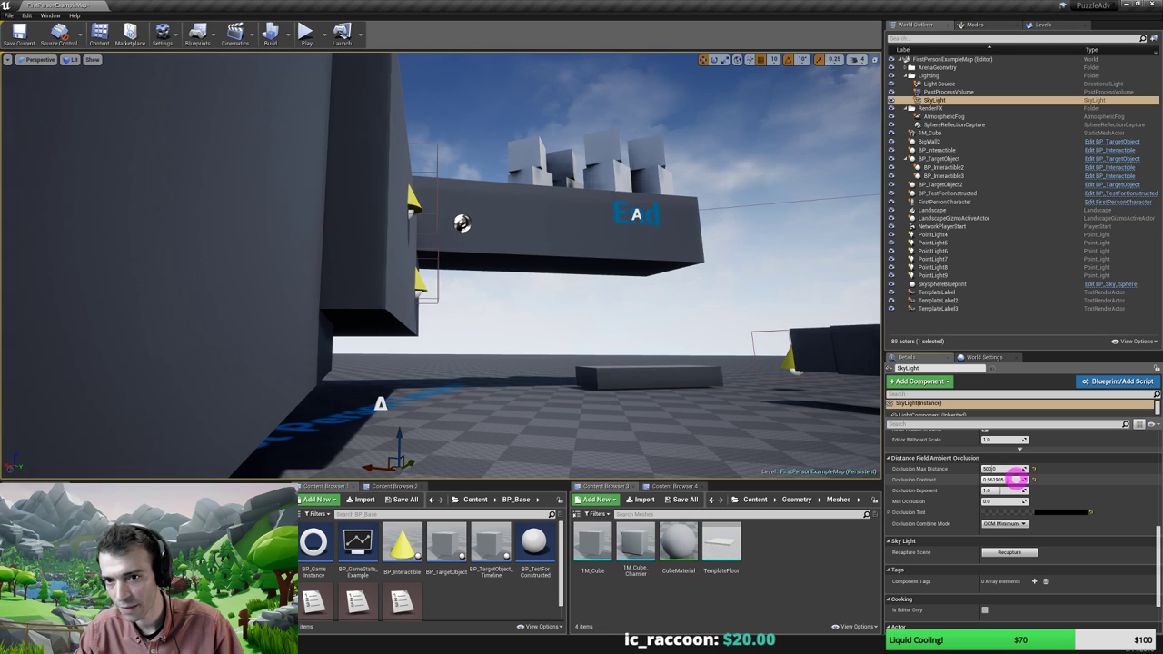
click(997, 481)
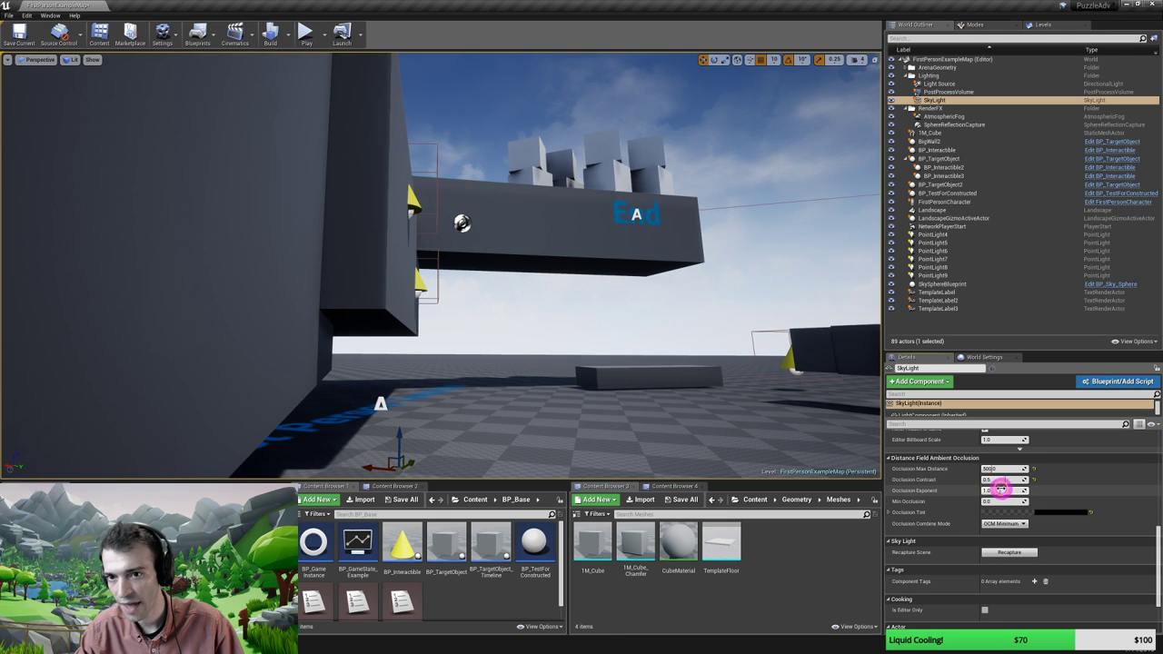
mouse_move(1001, 491)
mouse_down()
mouse_move(1025, 490)
mouse_move(1009, 490)
mouse_up()
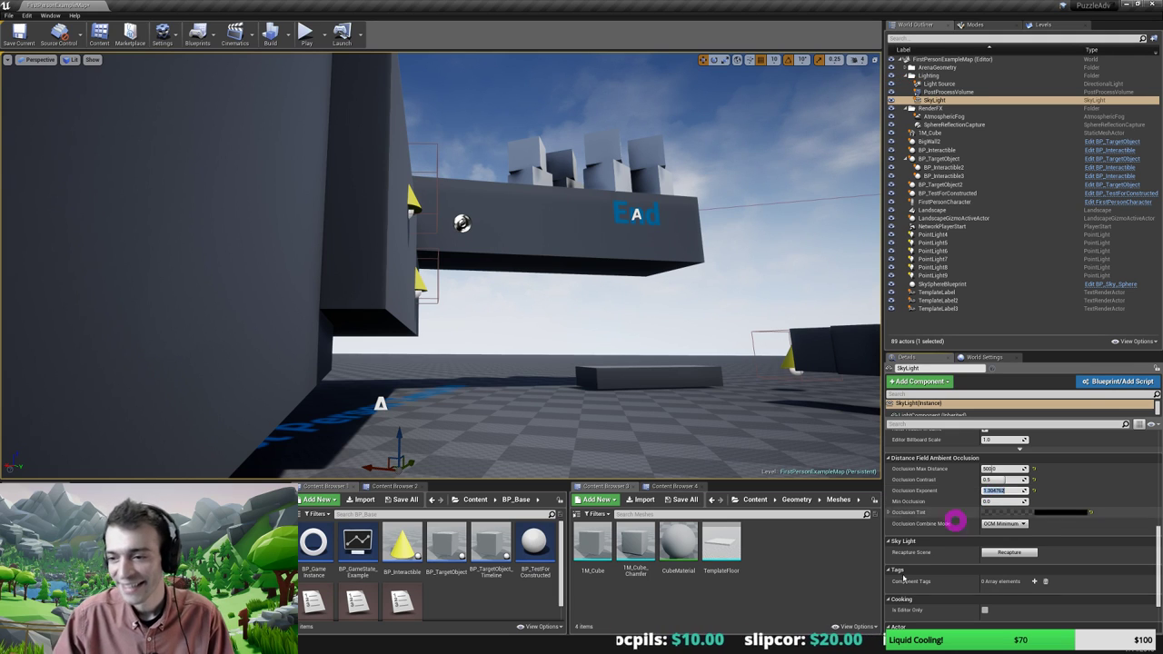
click(998, 490)
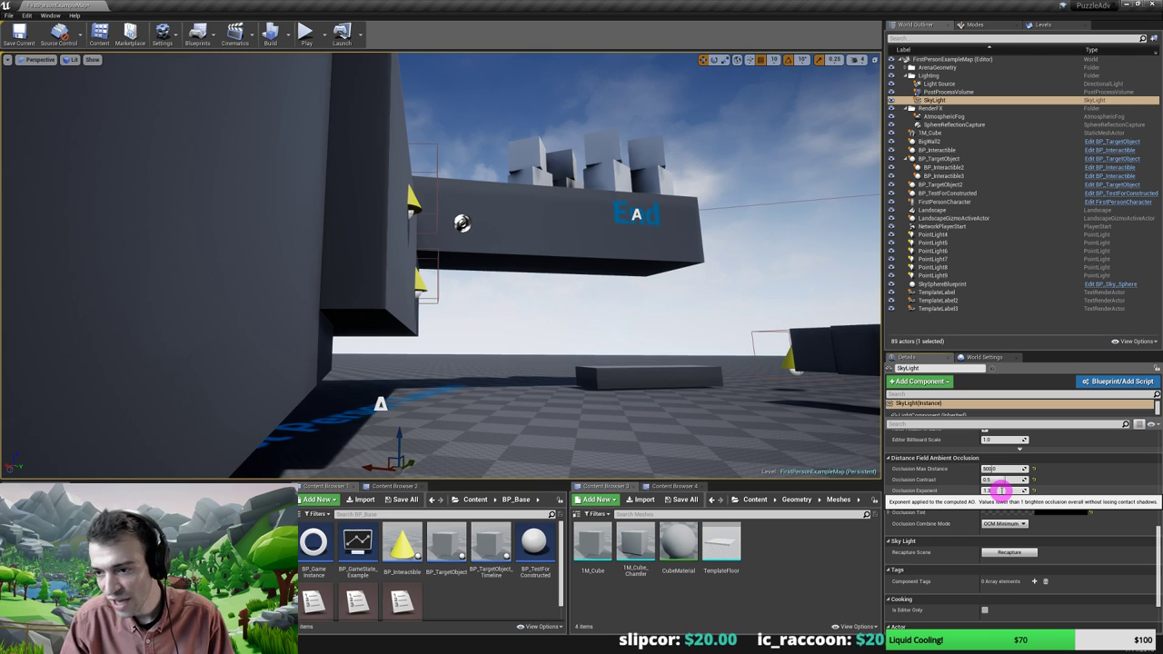
Examine the occlusion shading on the End wall and its stacked cubes, first from below and up close
right_drag(551, 365, 546, 363)
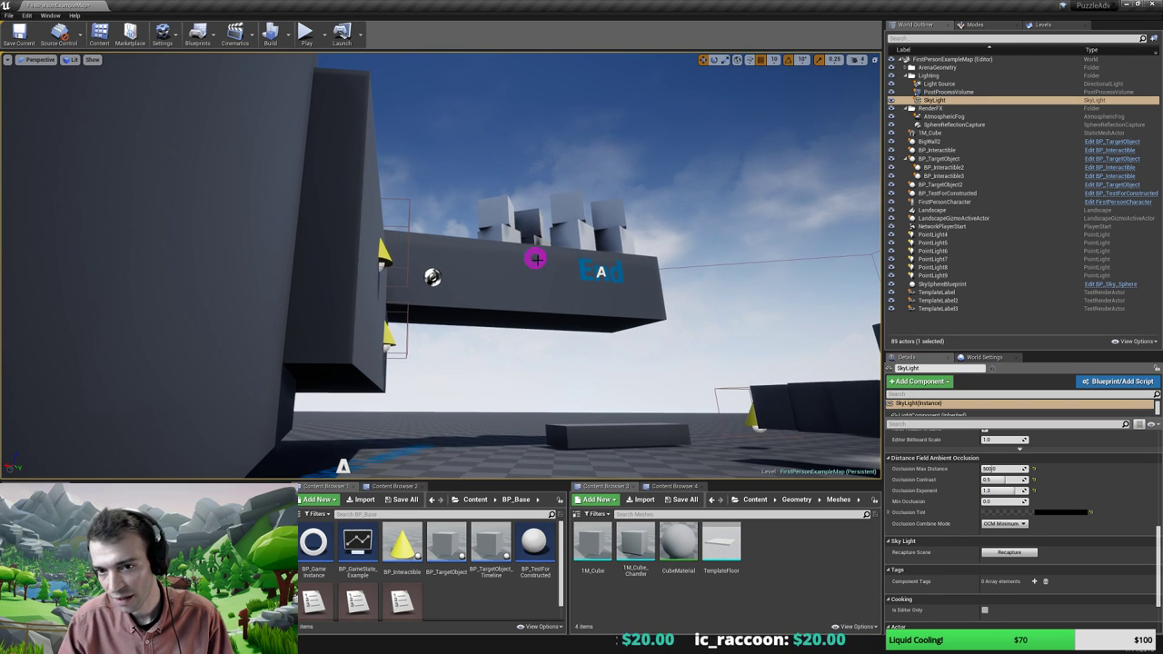
right_drag(535, 259, 627, 392)
key(a)
key(d)
key(e)
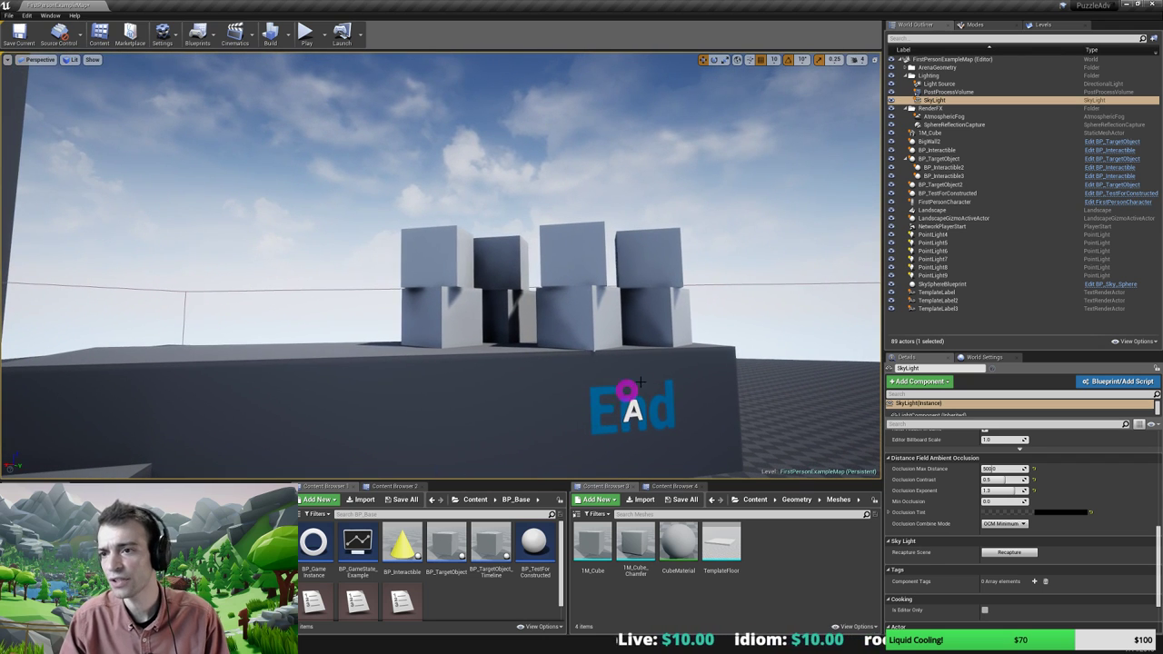
Select the PostProcessVolume and review its blend, Infinite Extent and brush settings
click(948, 92)
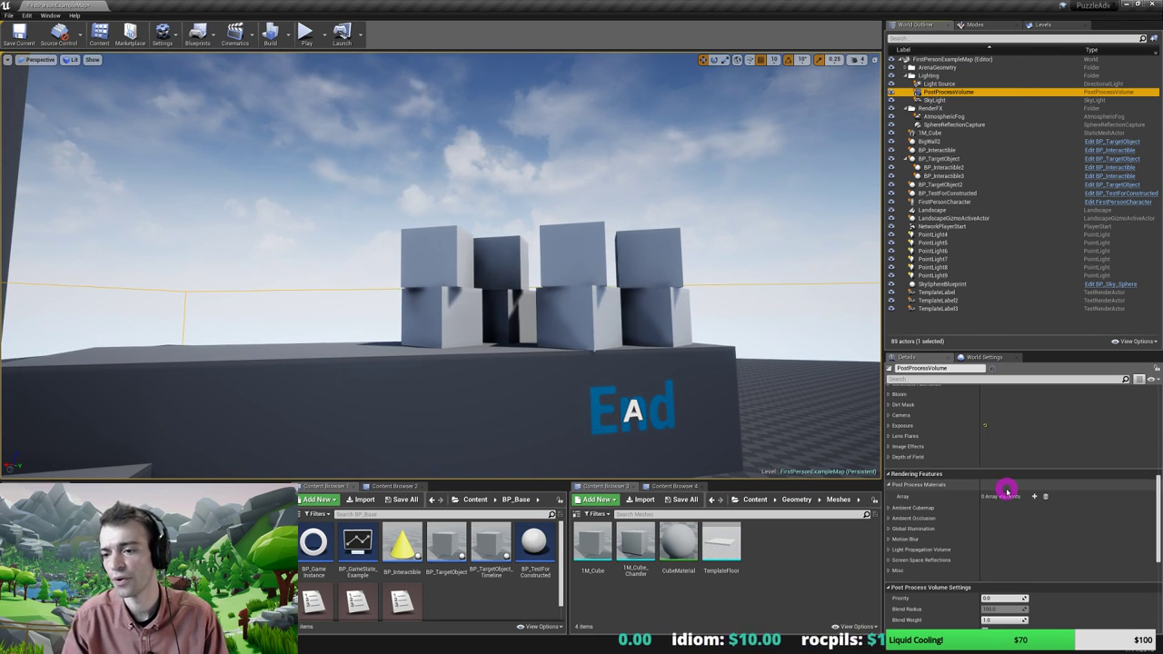
scroll(1007, 491, down, 5)
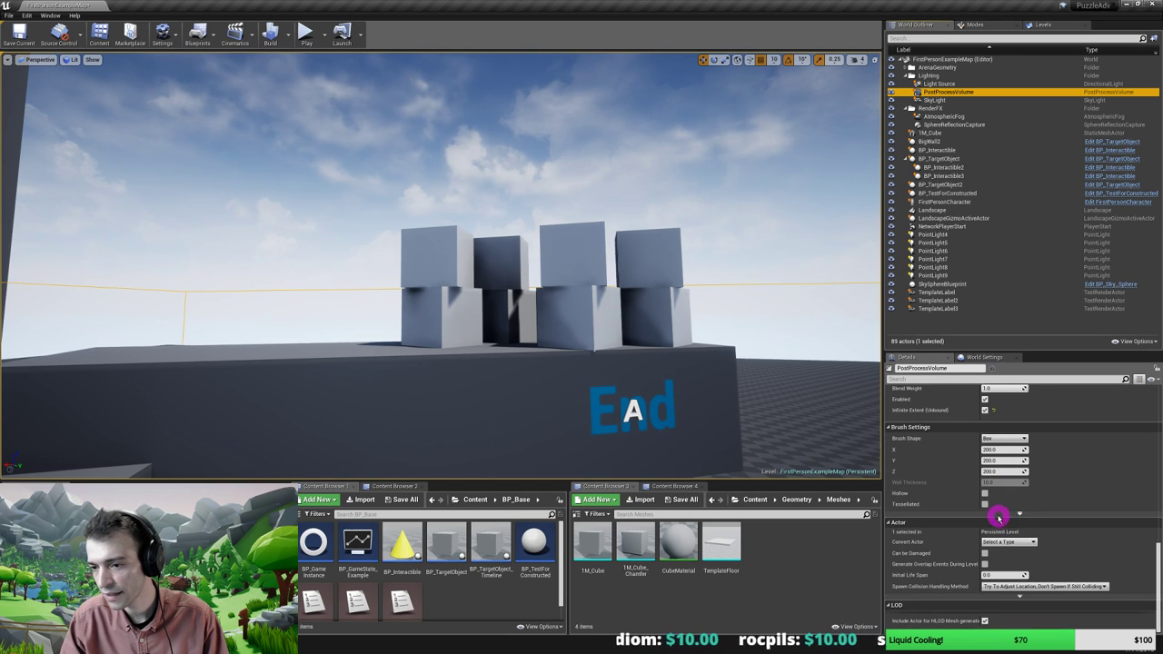
scroll(989, 490, up, 1)
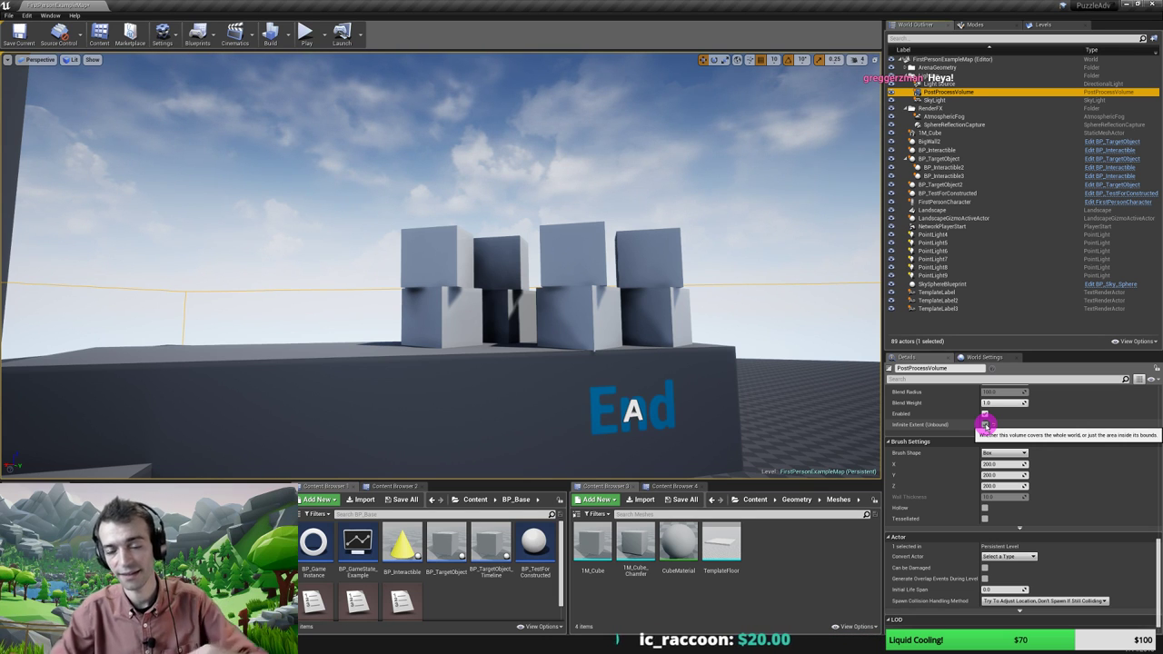
Scale the PostProcessVolume's box down horizontally so it spans only a small area in front of the End wall
mouse_move(501, 353)
right_down()
mouse_move(530, 332)
mouse_move(423, 400)
mouse_move(325, 421)
mouse_move(517, 354)
right_up()
drag(440, 271, 447, 297)
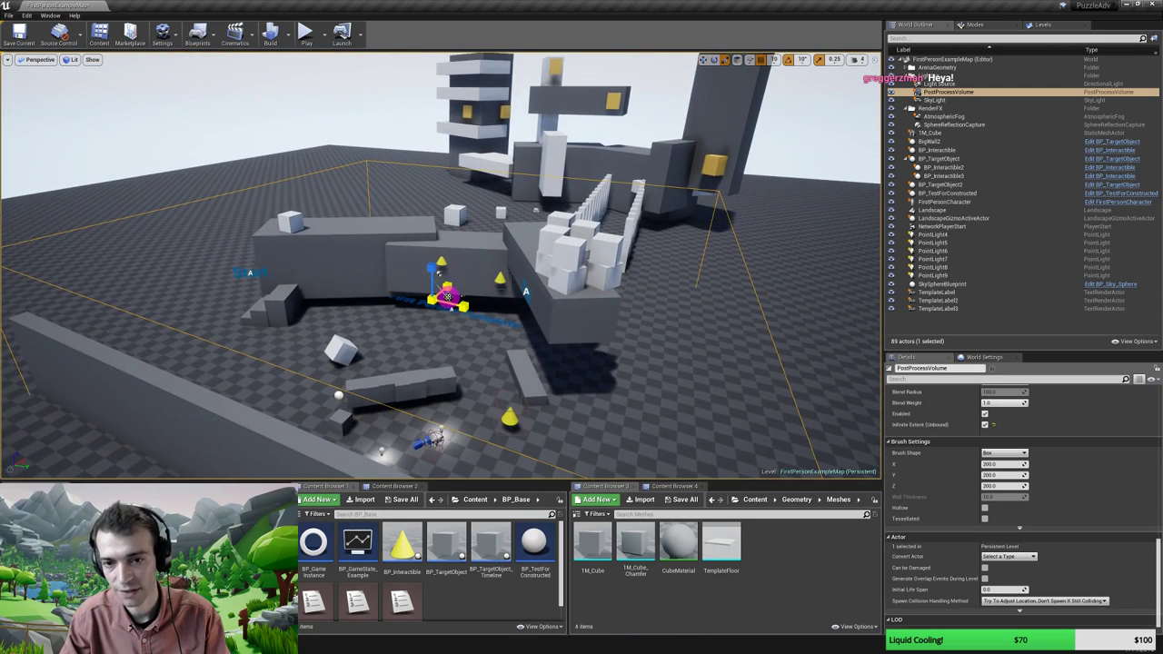
key(d)
mouse_move(464, 298)
right_down()
mouse_move(432, 301)
mouse_move(445, 289)
right_up()
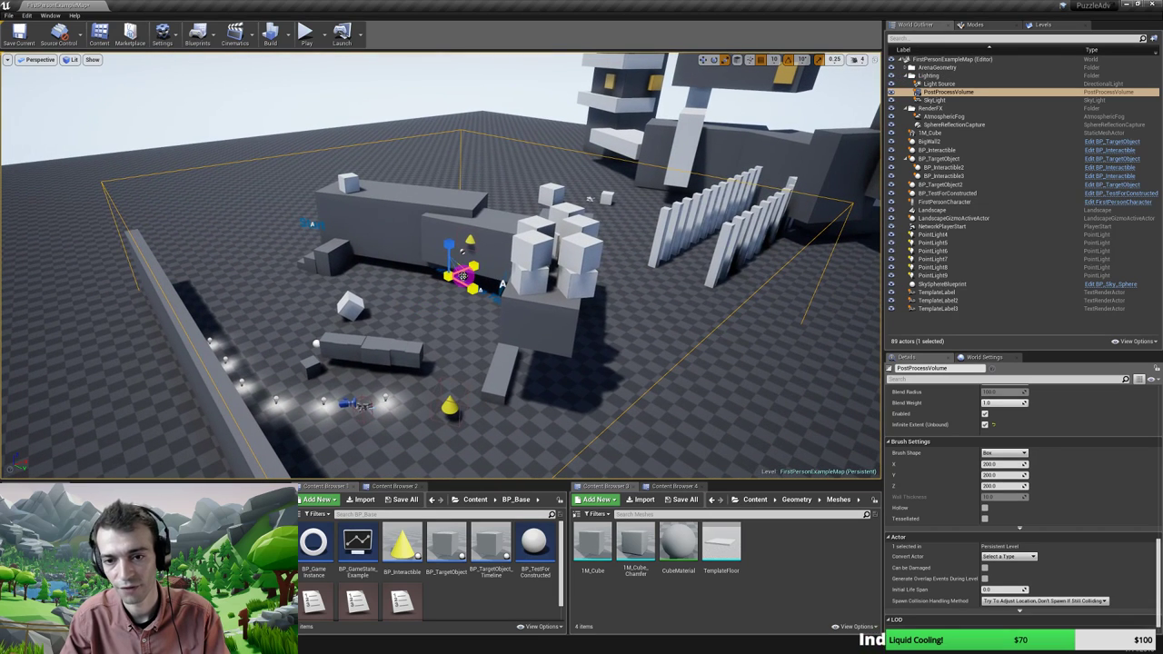
drag(462, 291, 1, 261)
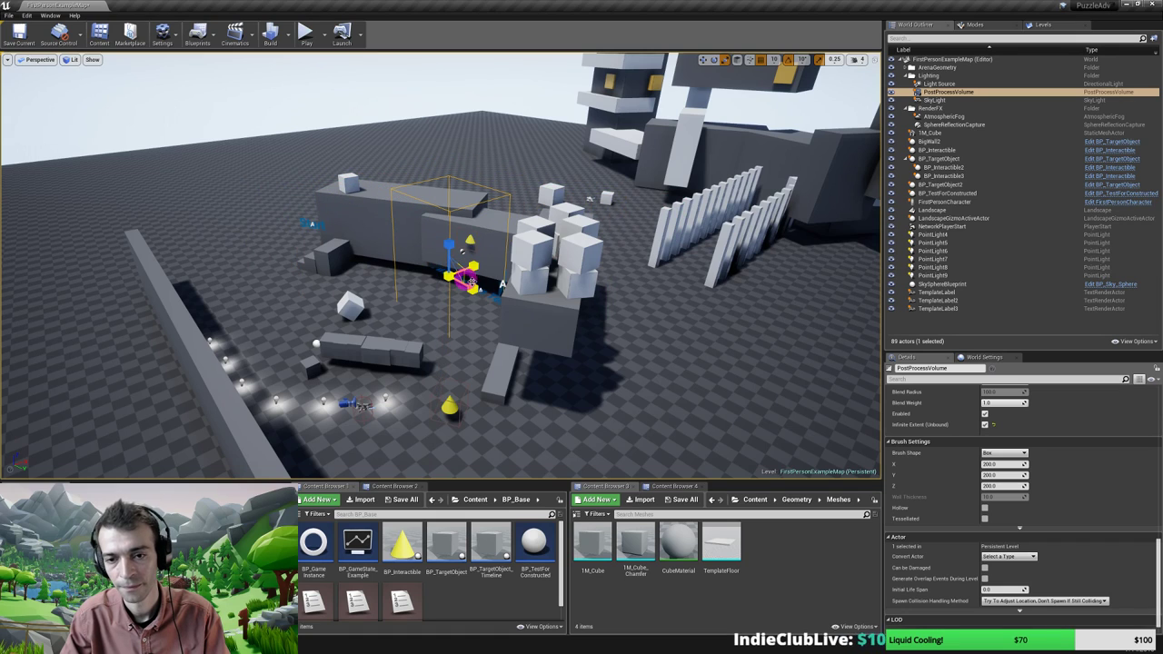
key(w)
mouse_move(524, 347)
right_down()
mouse_move(496, 348)
mouse_move(512, 336)
mouse_move(554, 344)
right_up()
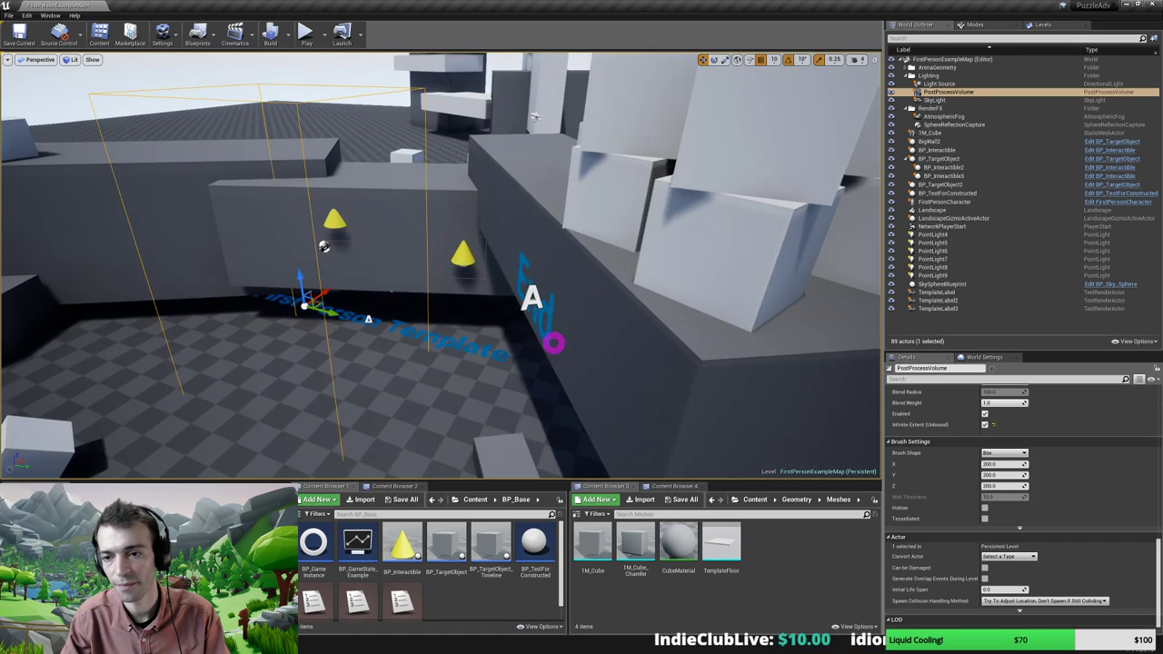
Inspect the shading on the stacked cubes from several sides and review the PostProcessVolume's Lens and Rendering Features settings
right_drag(428, 271, 420, 272)
scroll(1054, 445, up, 1)
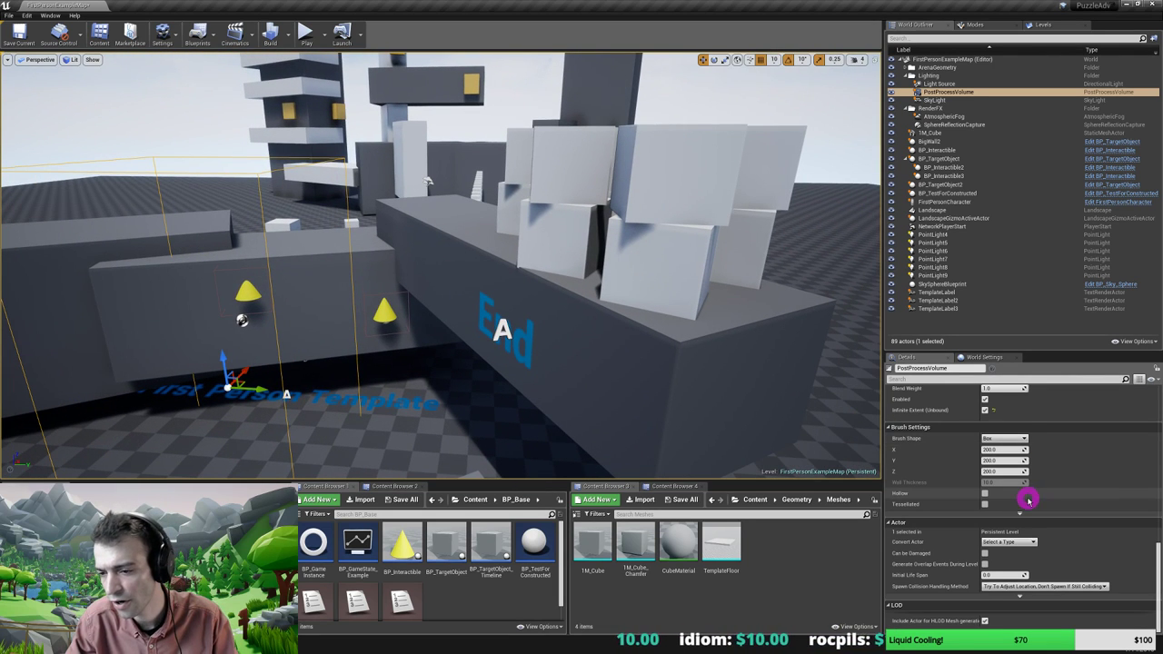
scroll(1018, 506, up, 1)
scroll(1009, 491, up, 2)
scroll(998, 474, up, 2)
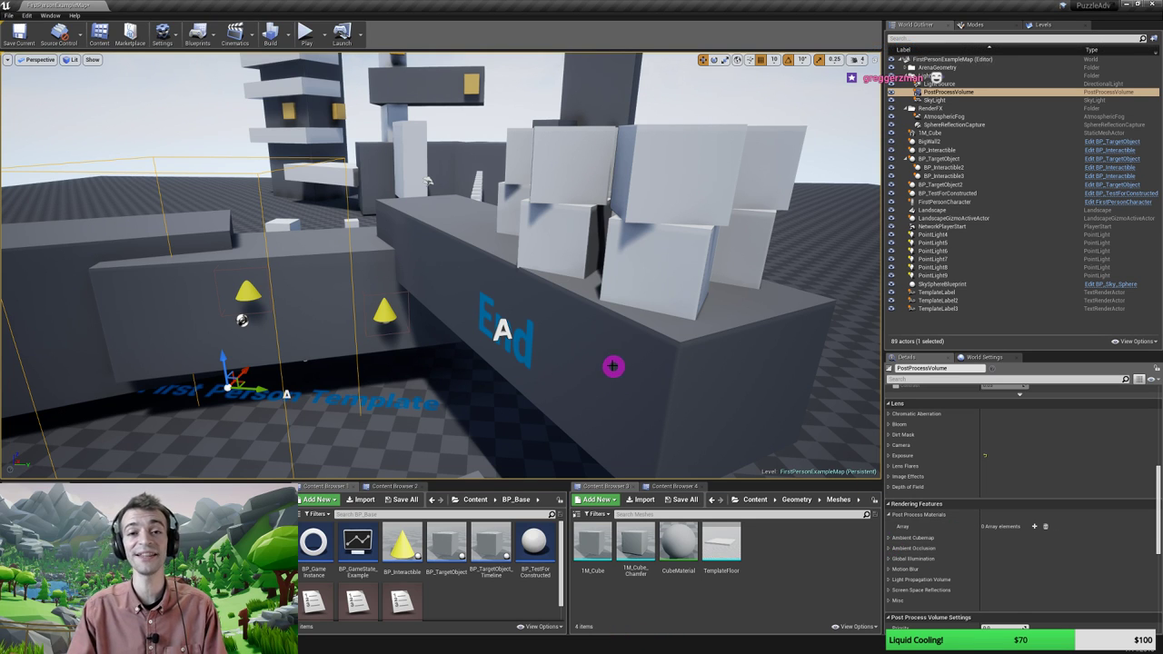
right_drag(602, 352, 602, 346)
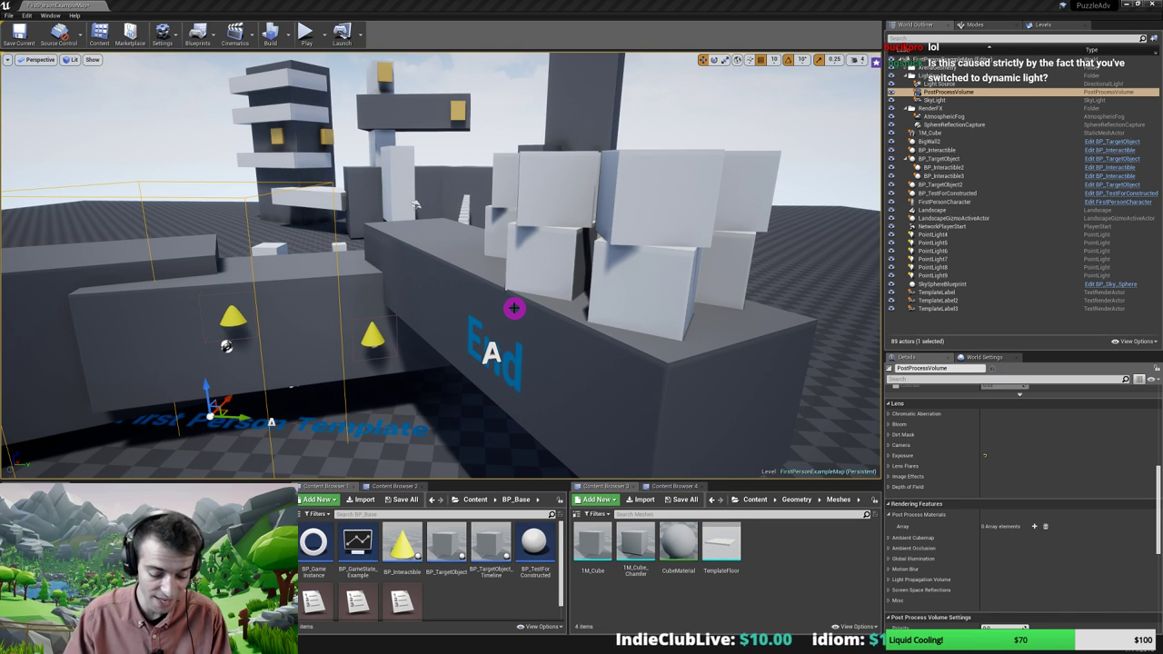
right_drag(521, 298, 521, 298)
key(w)
key(d)
key(s)
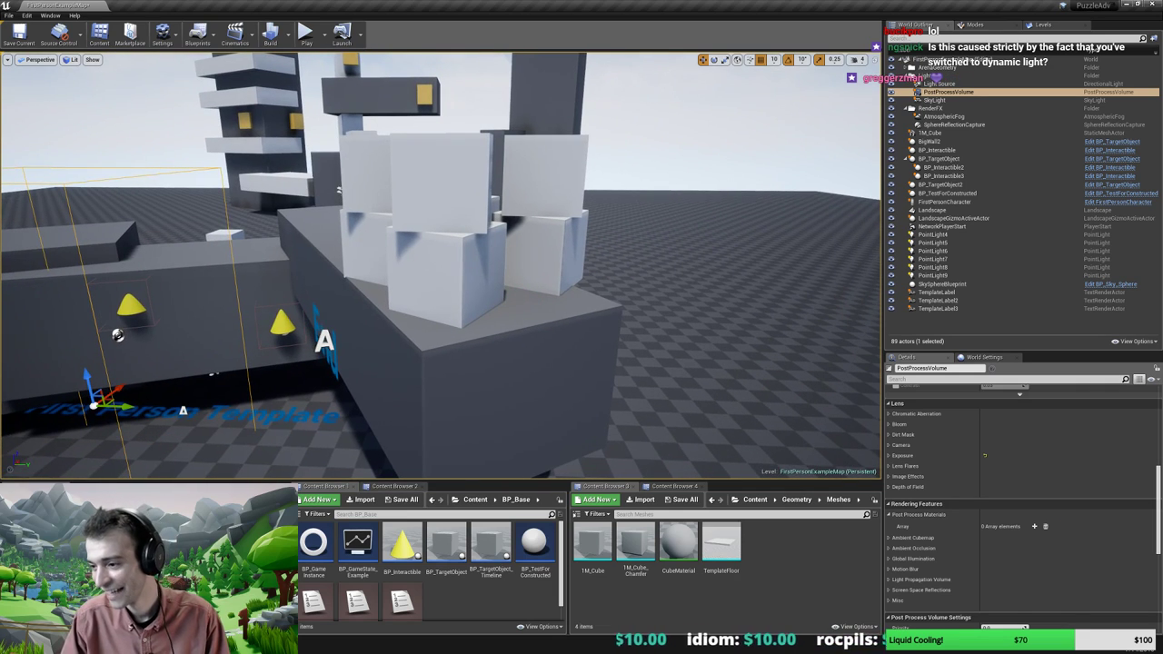
right_drag(415, 310, 522, 299)
key(s)
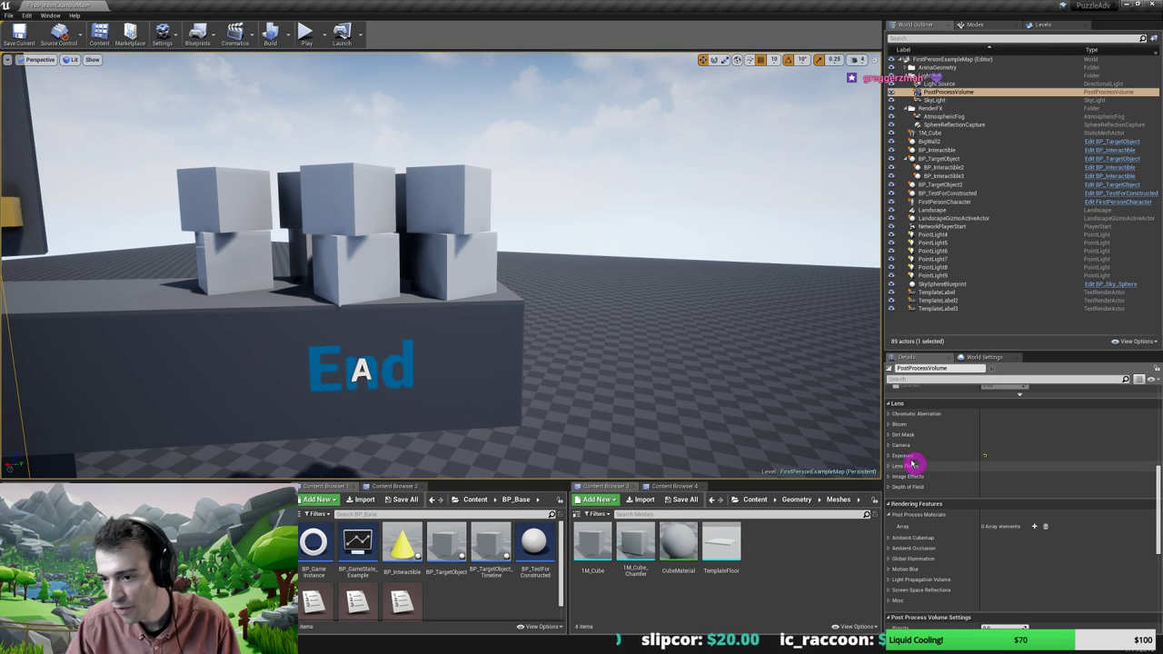
Enable the PostProcessVolume's Ambient Occlusion Intensity and Radius overrides and try a radius above 400
click(890, 548)
scroll(892, 537, down, 1)
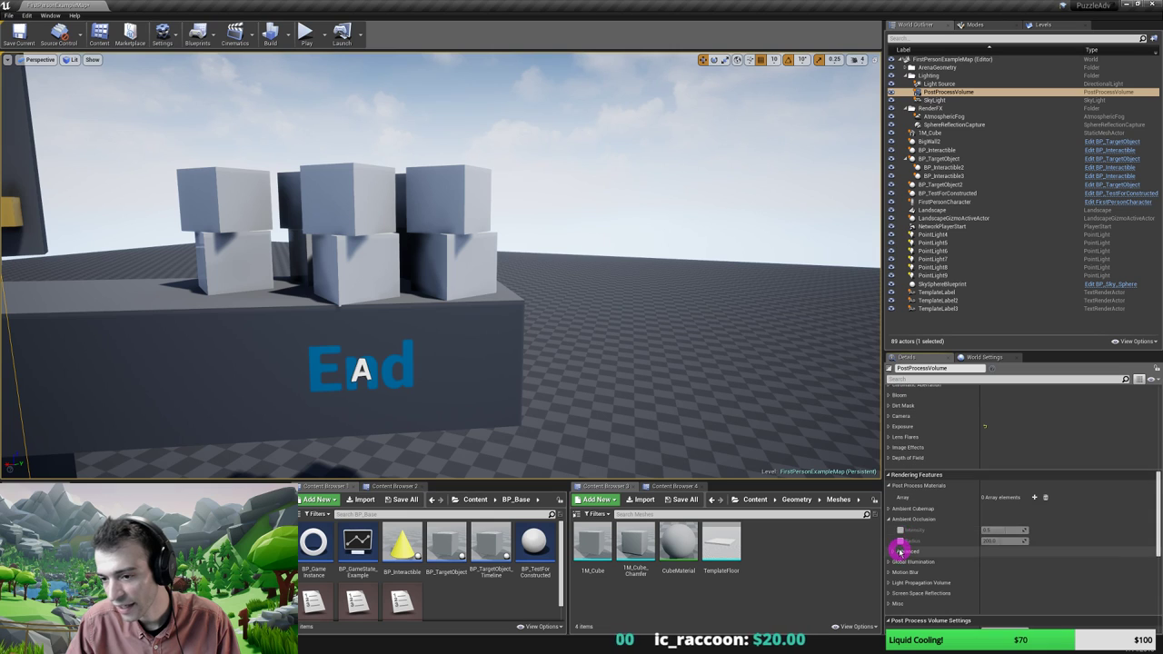
click(899, 530)
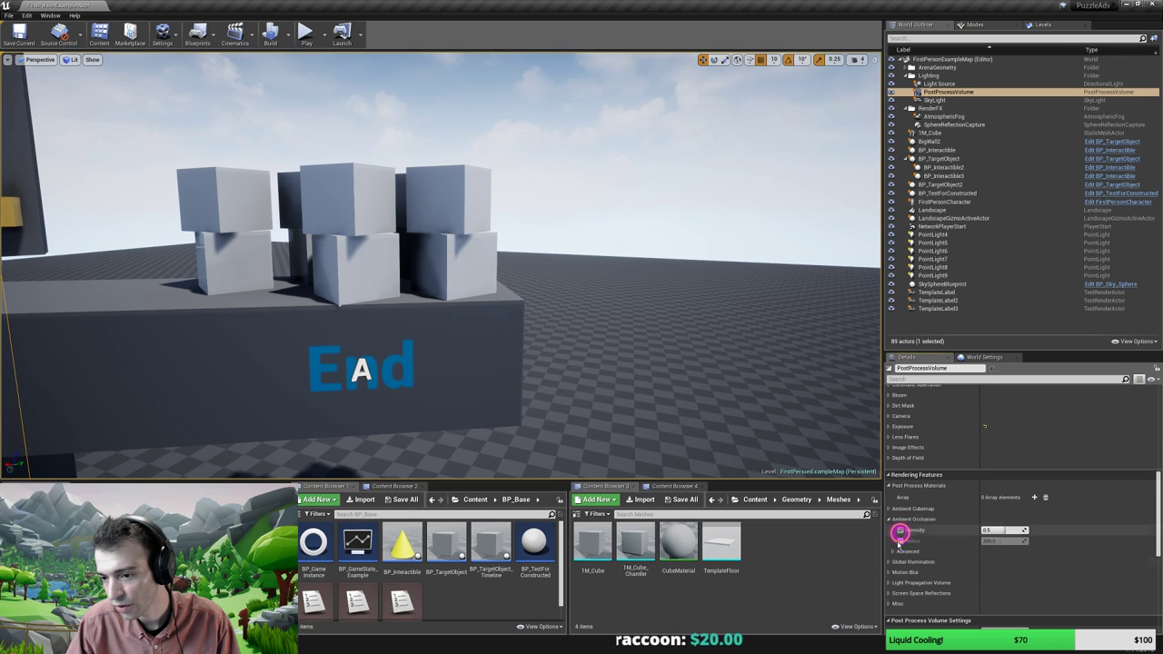
click(900, 542)
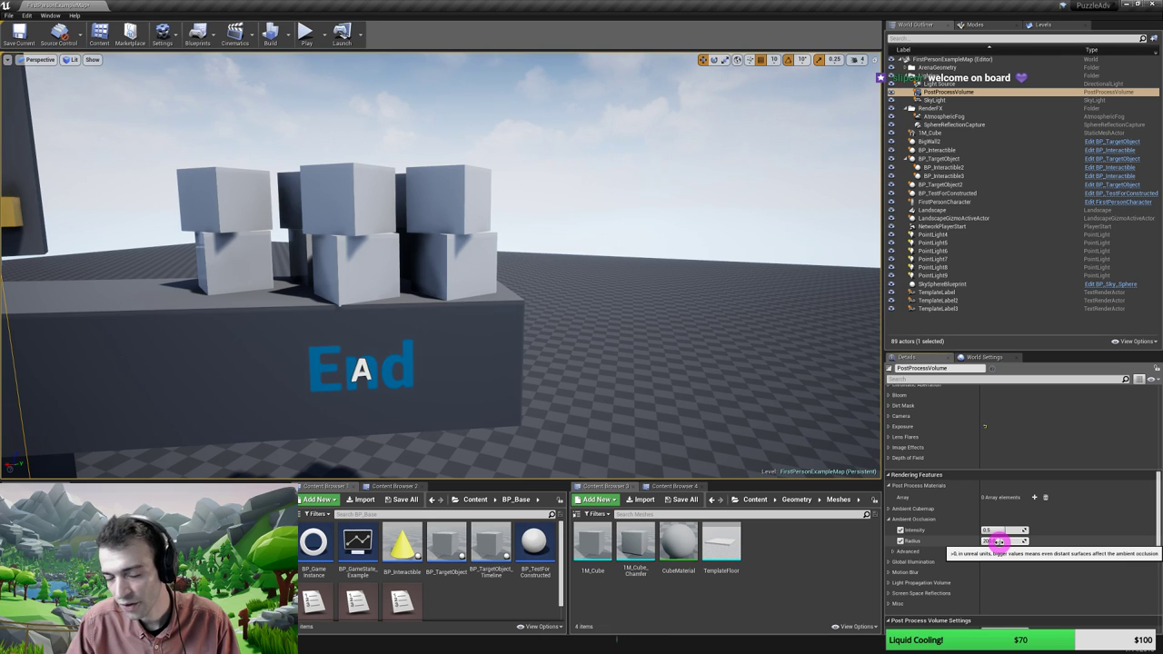
drag(1000, 543, 1073, 543)
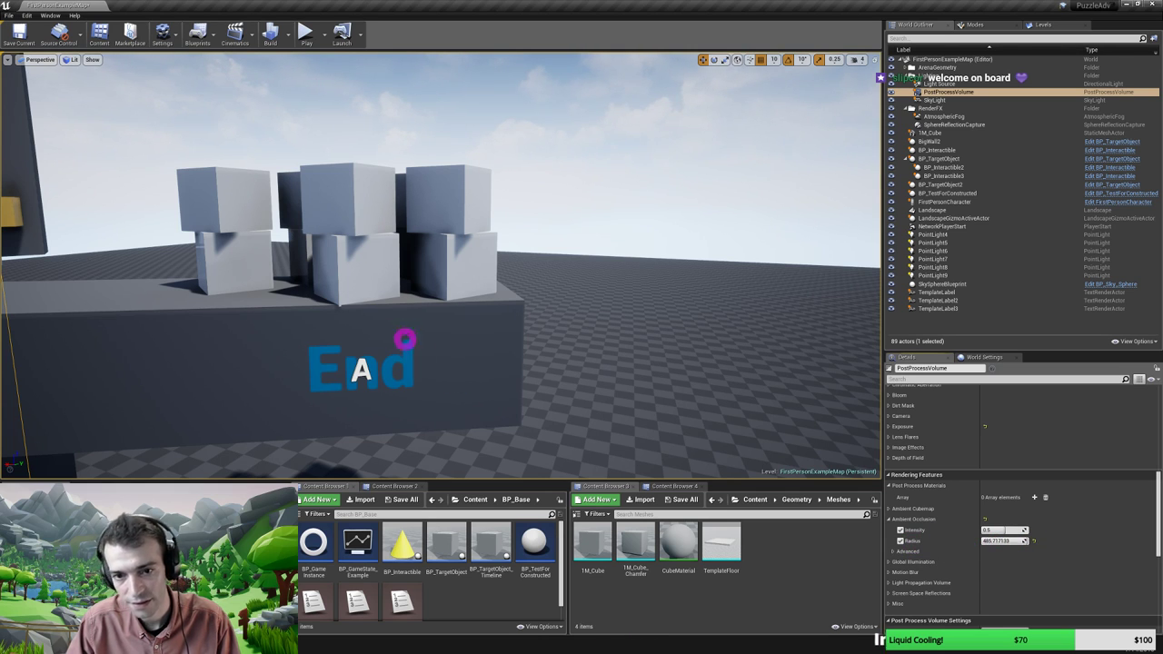
Try Ambient Occlusion Radius values of about 100 and about 267 while comparing the stacked cubes up close
right_drag(404, 339, 437, 329)
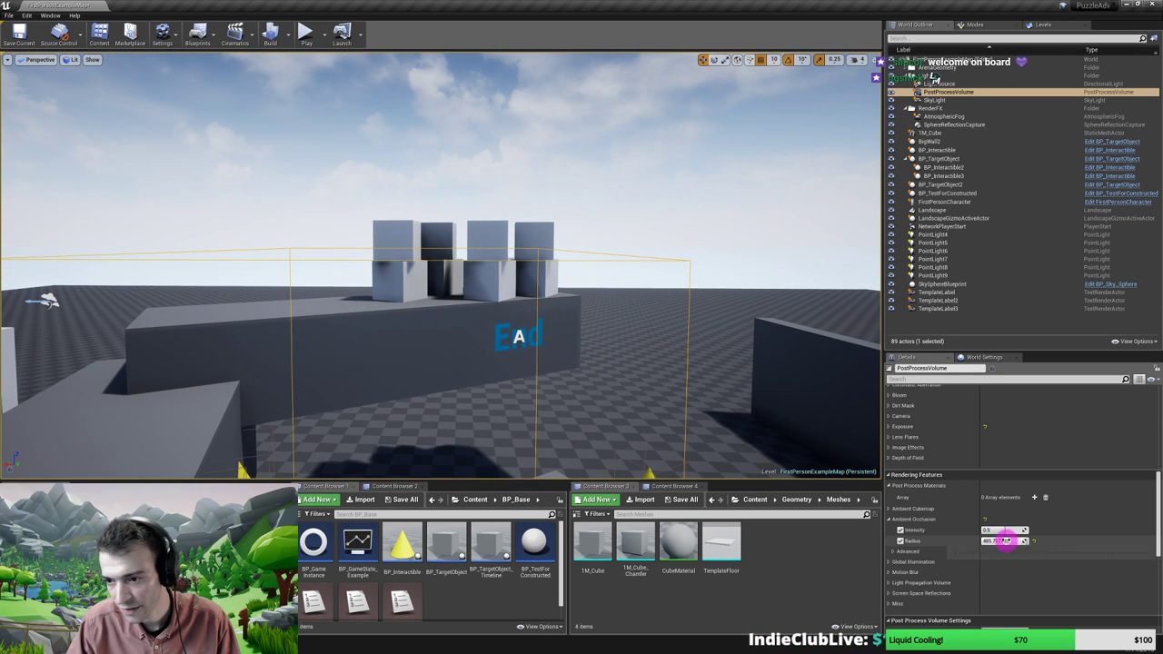
drag(1006, 541, 960, 547)
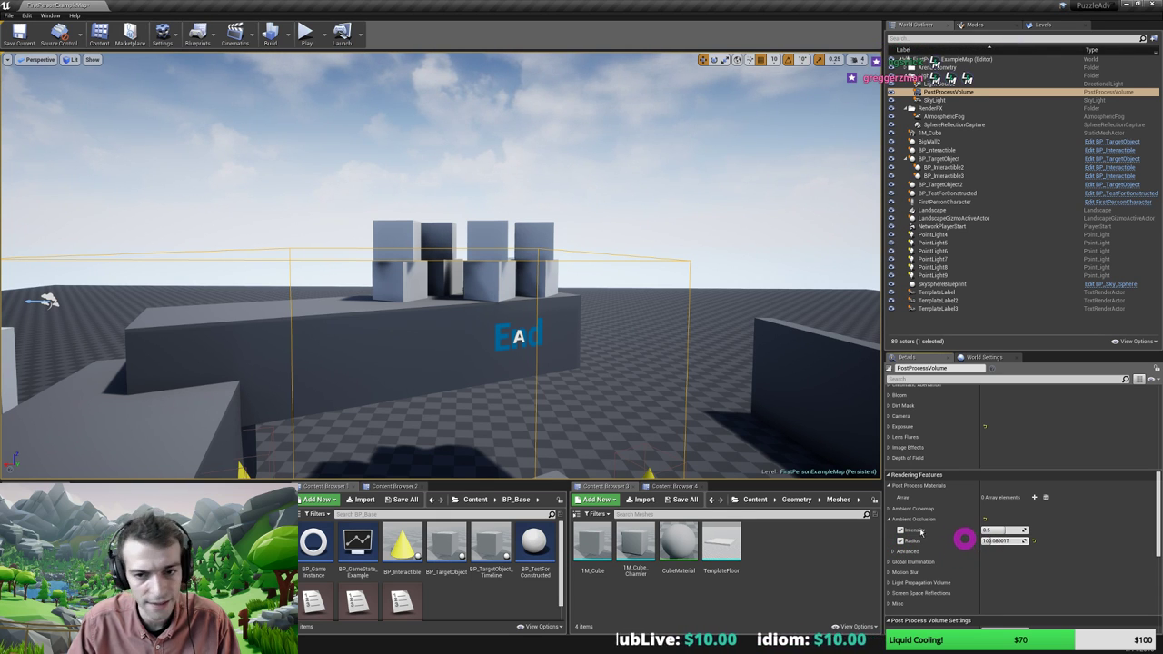
key(w)
right_drag(500, 323, 538, 313)
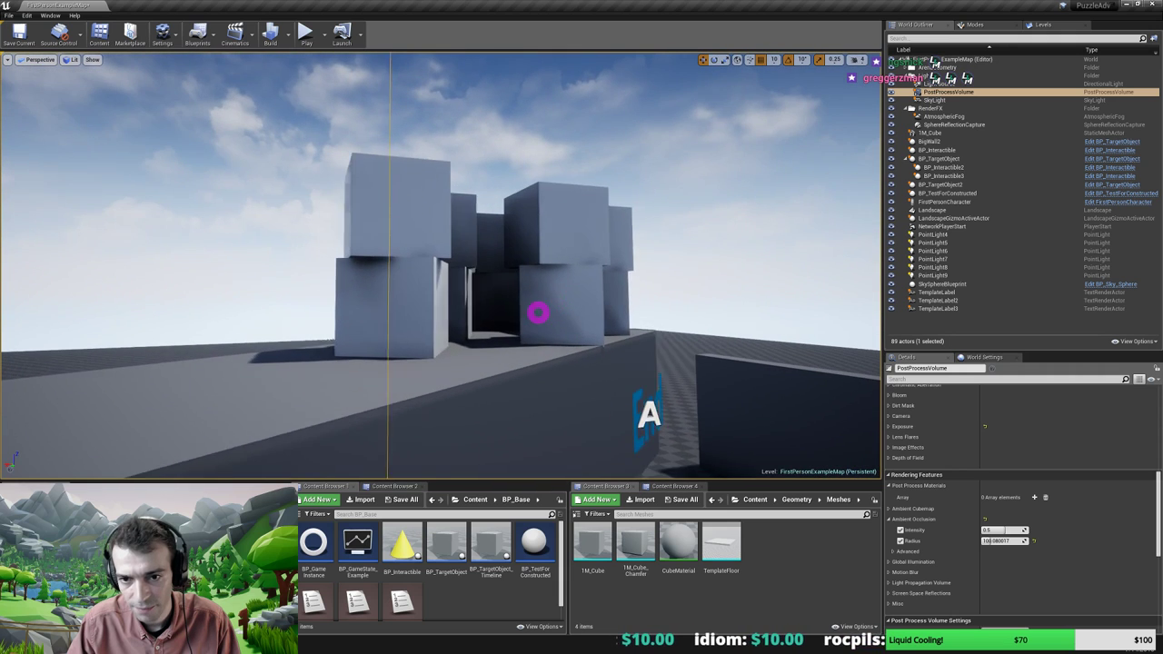
drag(538, 312, 540, 312)
drag(994, 540, 1024, 543)
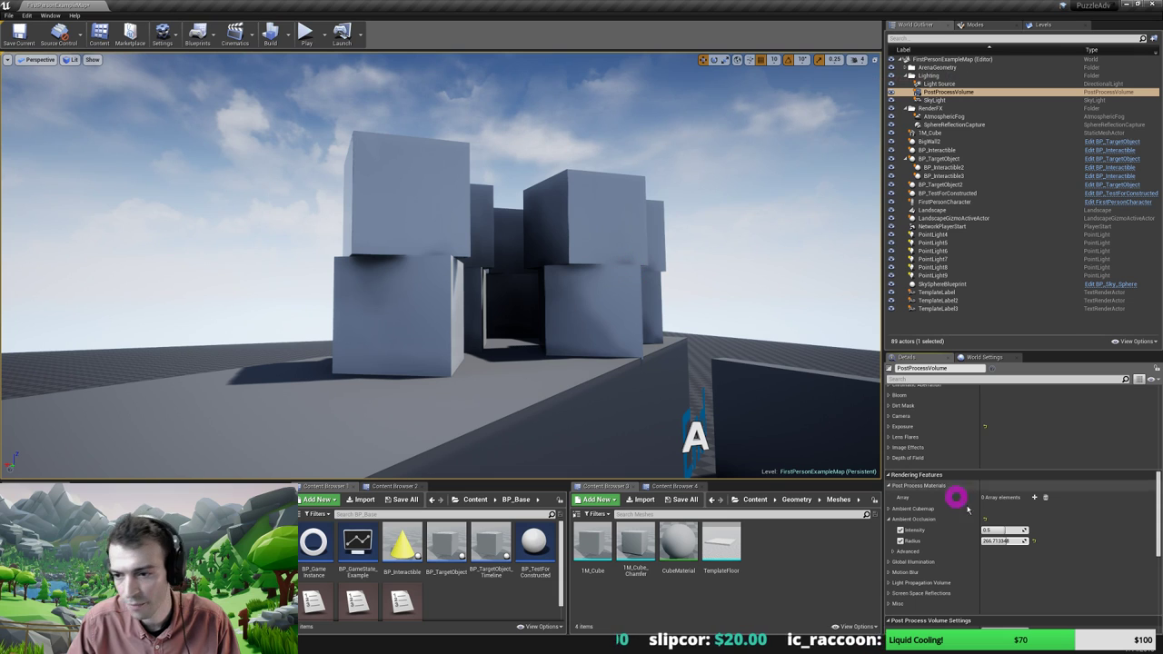
Set the Ambient Occlusion Intensity to 1.0 and vary the Radius from 500 down to about 133
drag(1001, 532, 1035, 531)
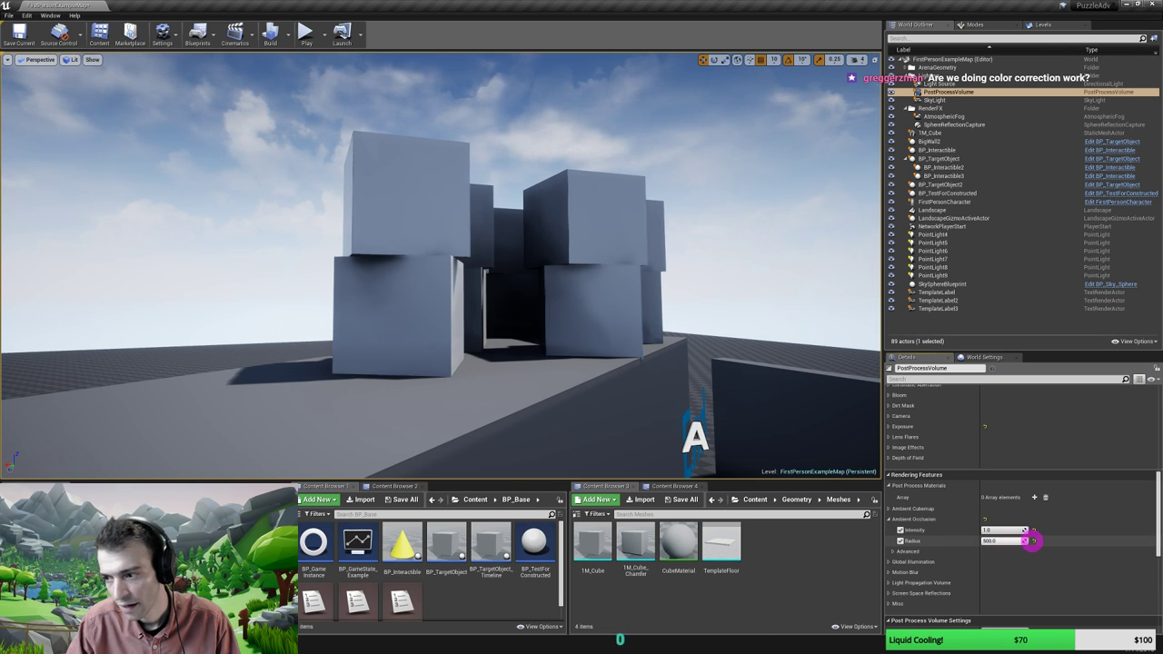
drag(1027, 540, 1000, 541)
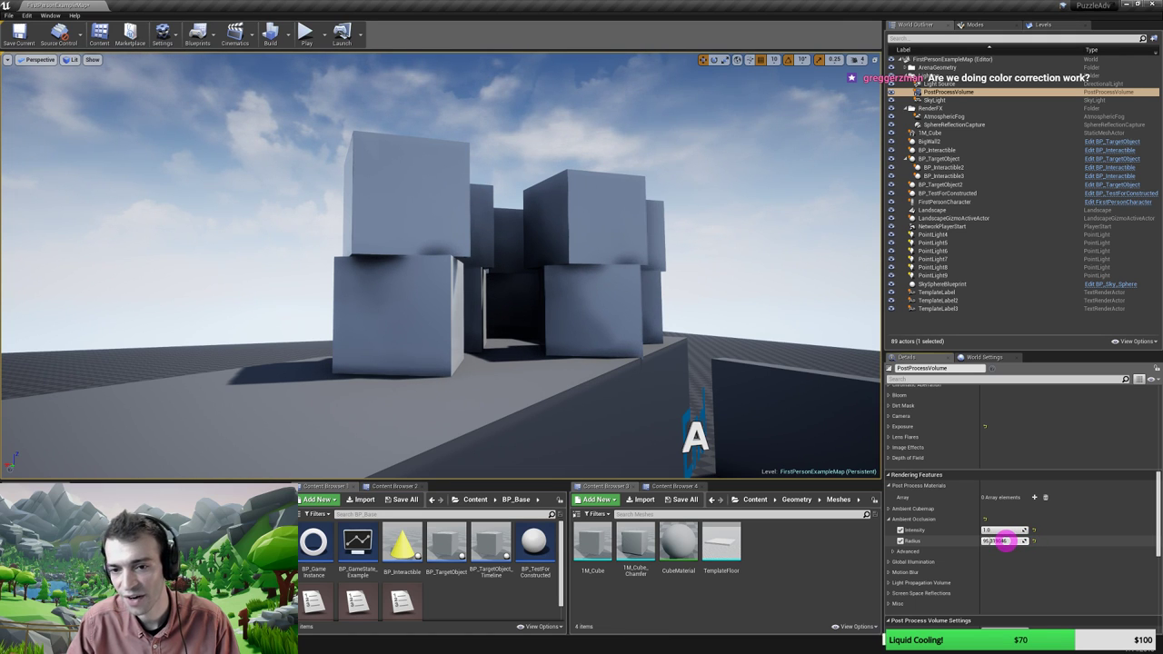
drag(1004, 541, 1001, 541)
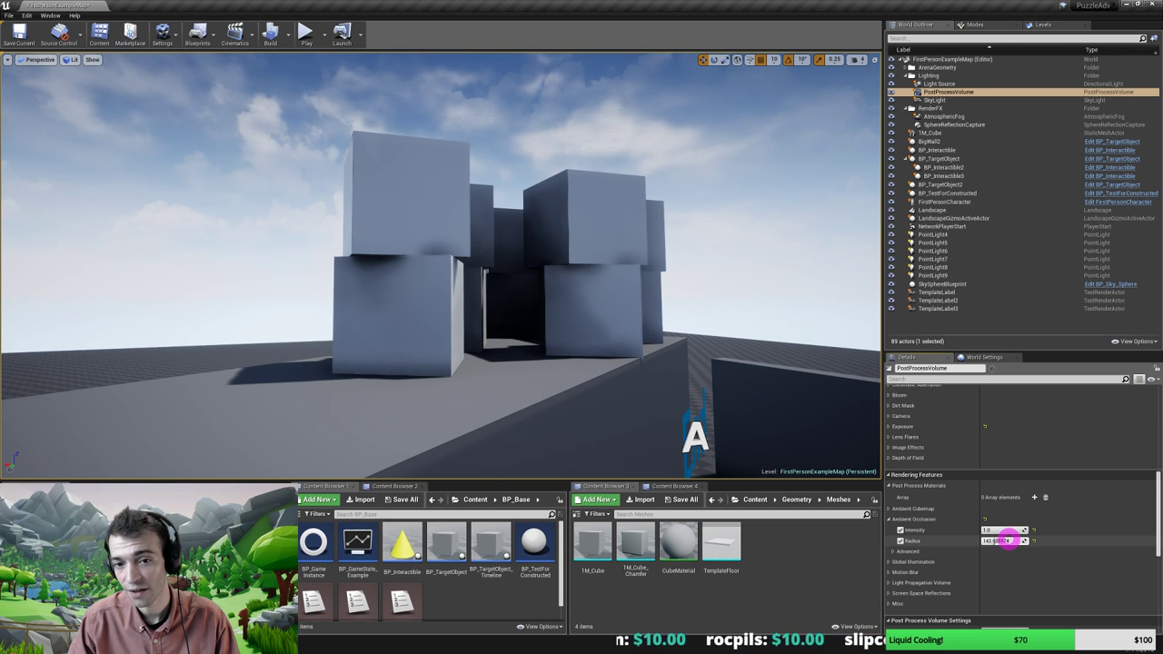
drag(1009, 541, 1000, 540)
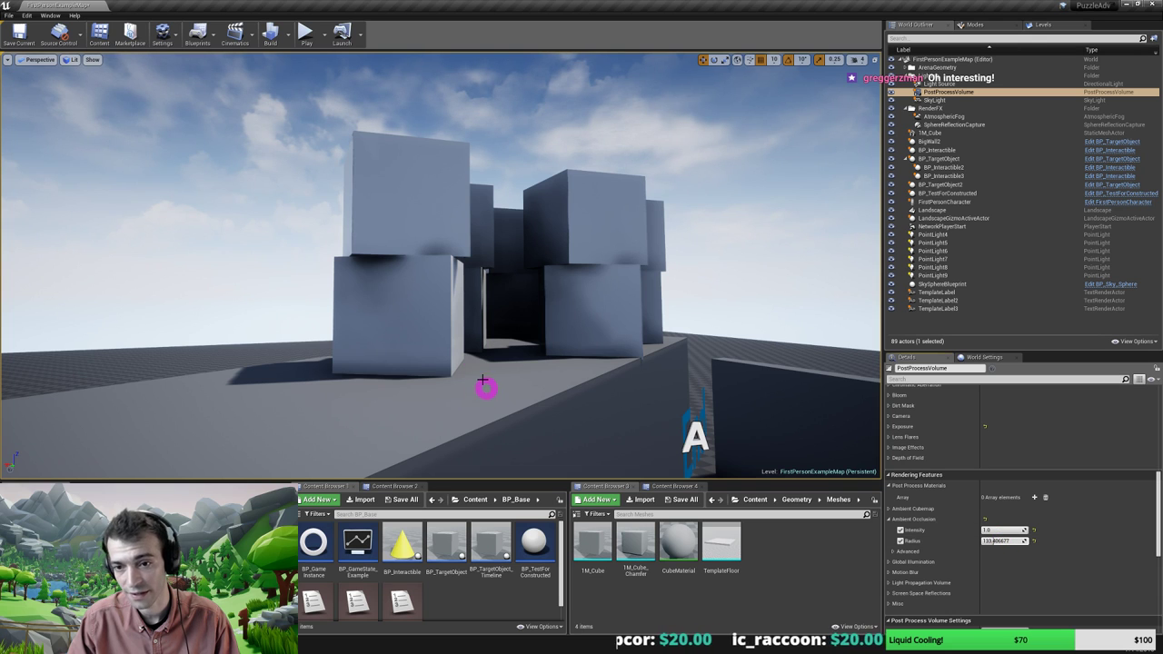
Set the Ambient Occlusion Radius to 150 and examine the edges of the block row beside the white sphere
key(s)
mouse_move(535, 362)
right_down()
mouse_move(524, 364)
mouse_move(537, 356)
right_up()
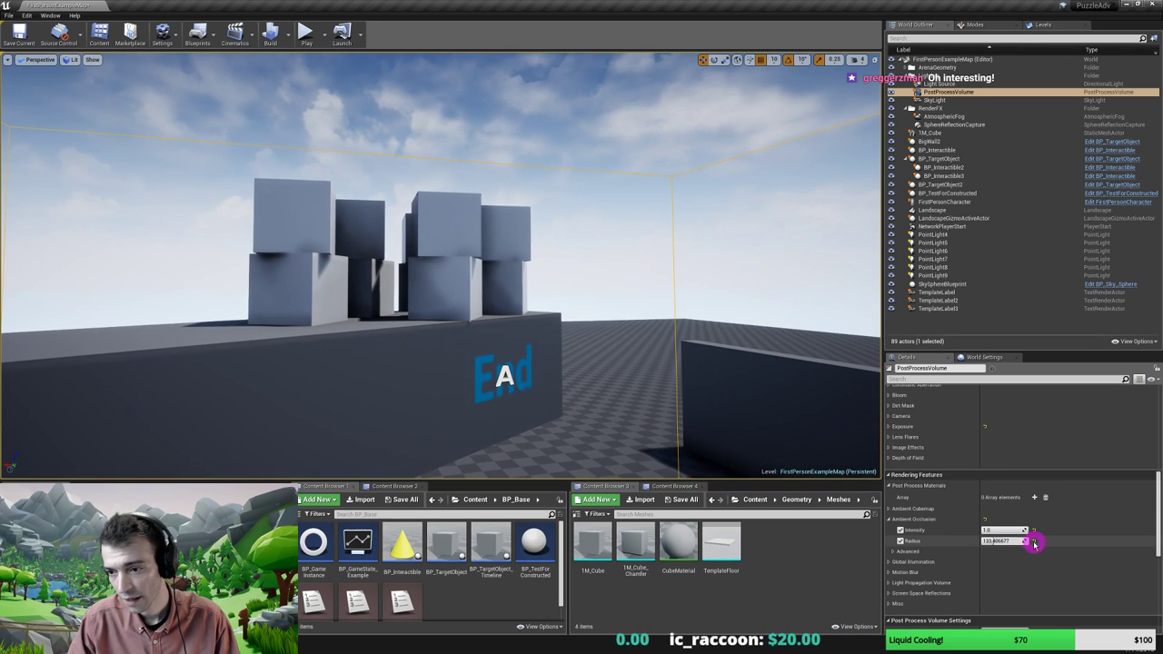
click(1001, 540)
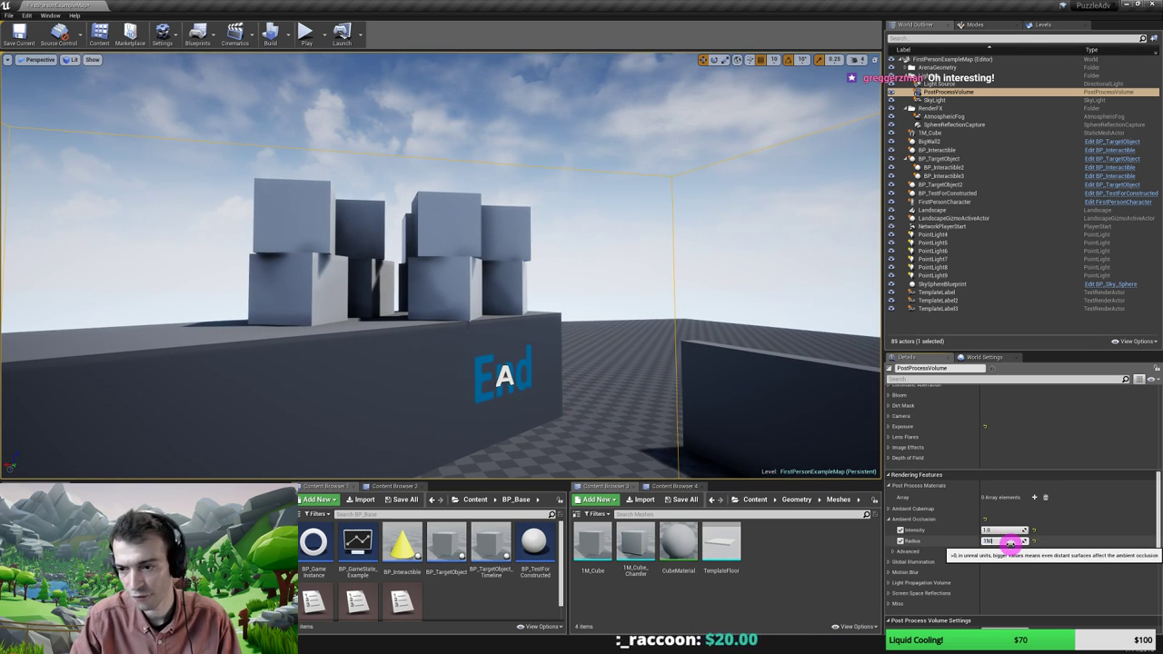
drag(354, 315, 190, 307)
right_drag(190, 307, 192, 307)
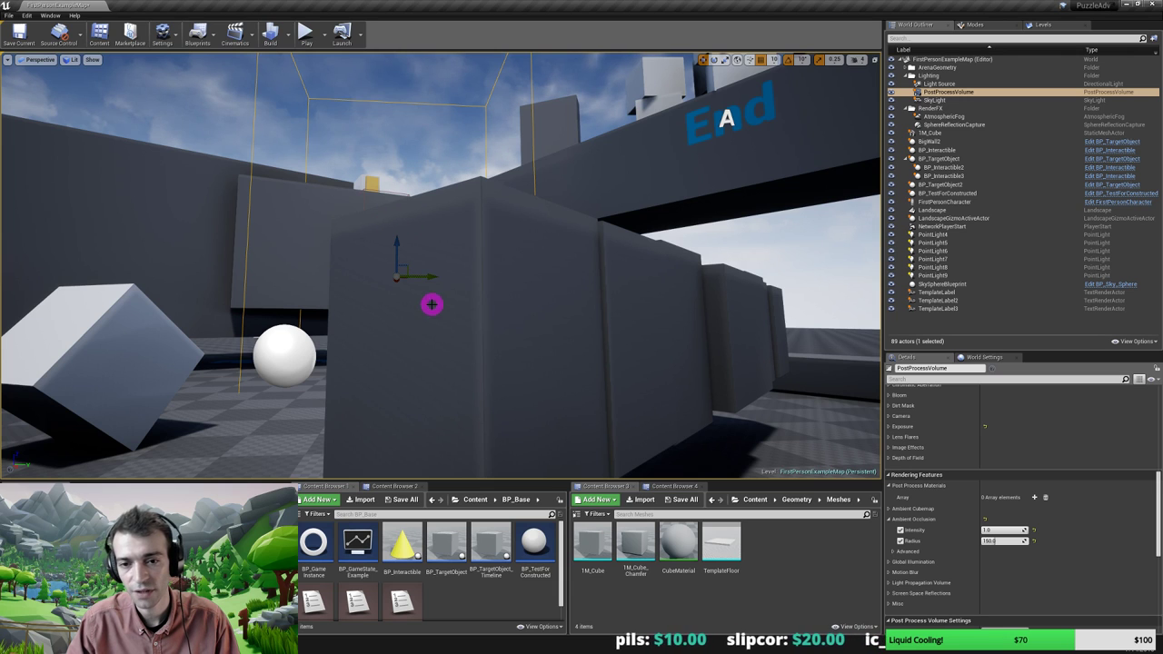
right_drag(434, 304, 435, 317)
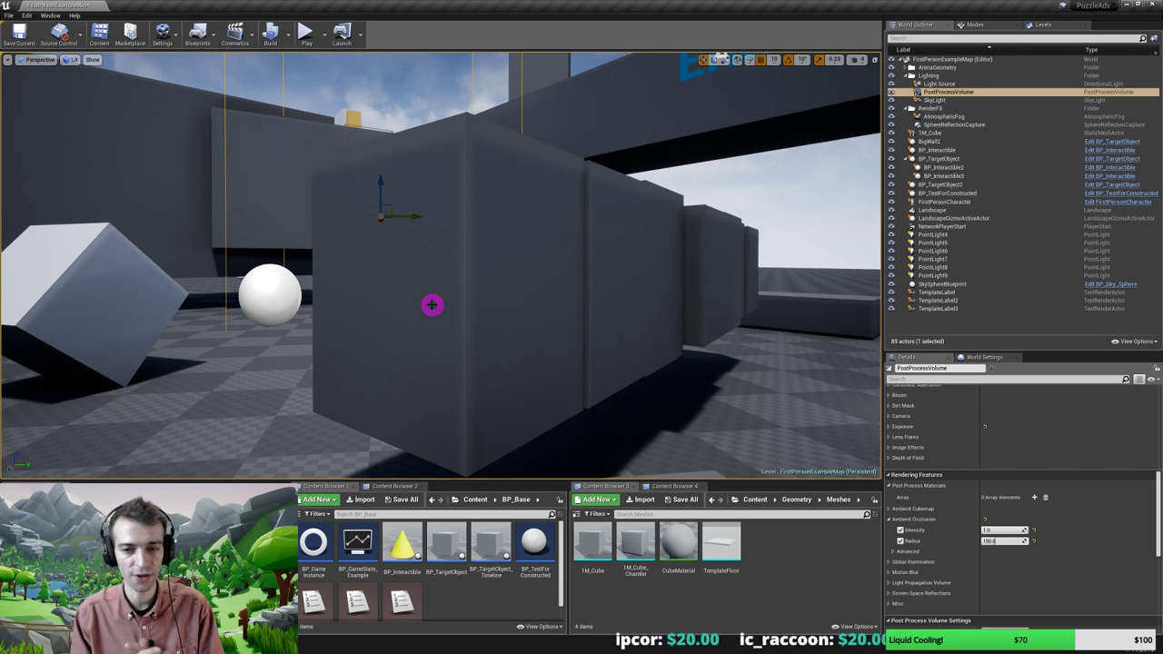
right_drag(431, 304, 443, 317)
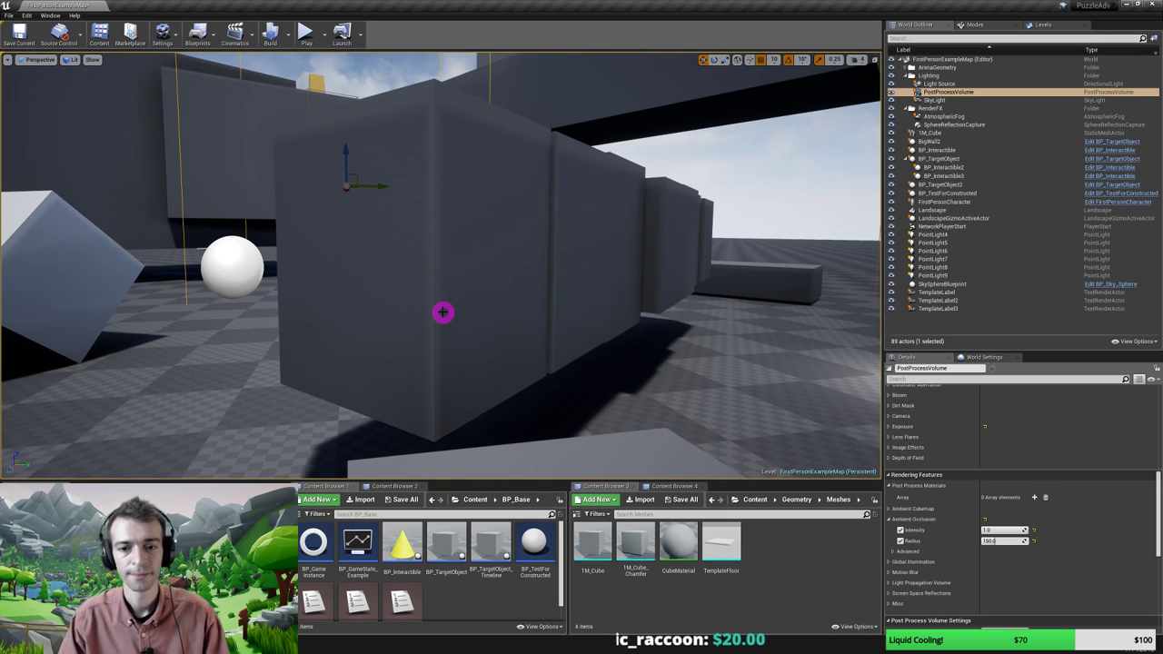
Capture the block row as a screen area, outline its shaded vertical and upper edges with red rectangles, and discard the capture
key(Print)
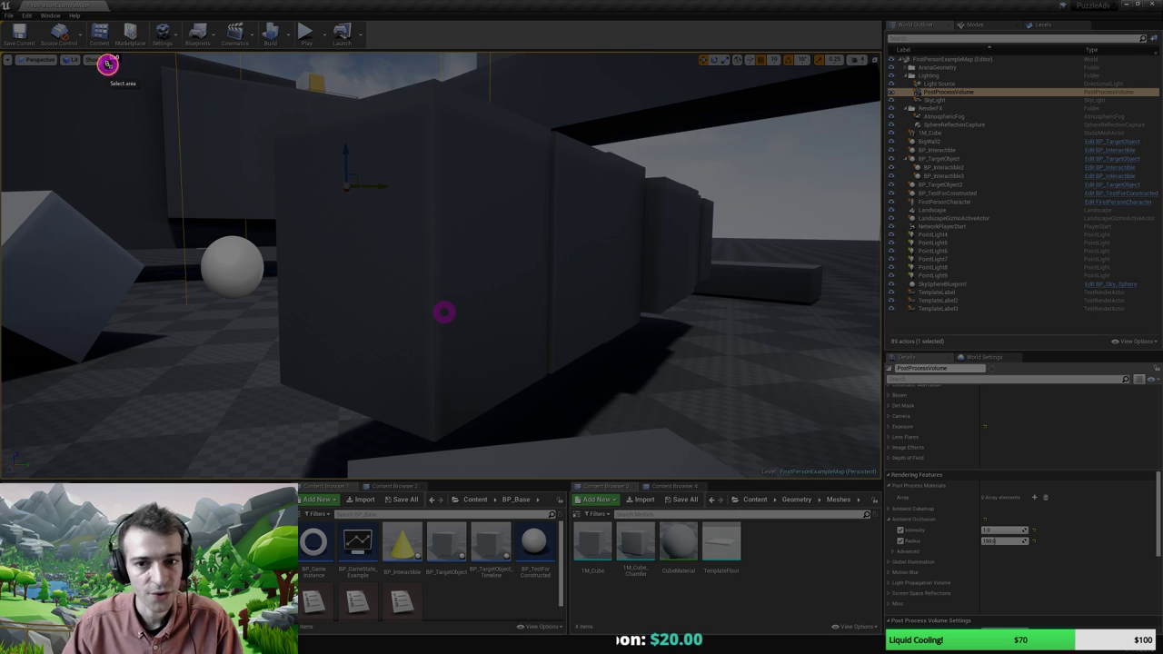
drag(107, 57, 782, 457)
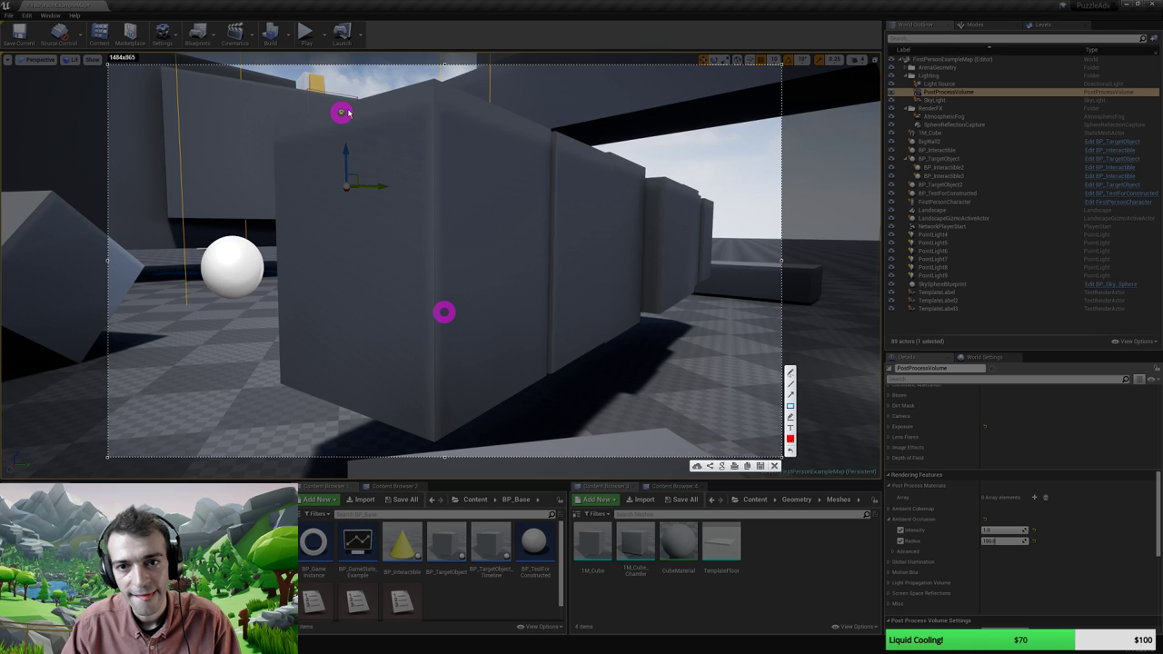
mouse_move(420, 73)
mouse_down()
mouse_move(449, 306)
mouse_move(450, 454)
mouse_up()
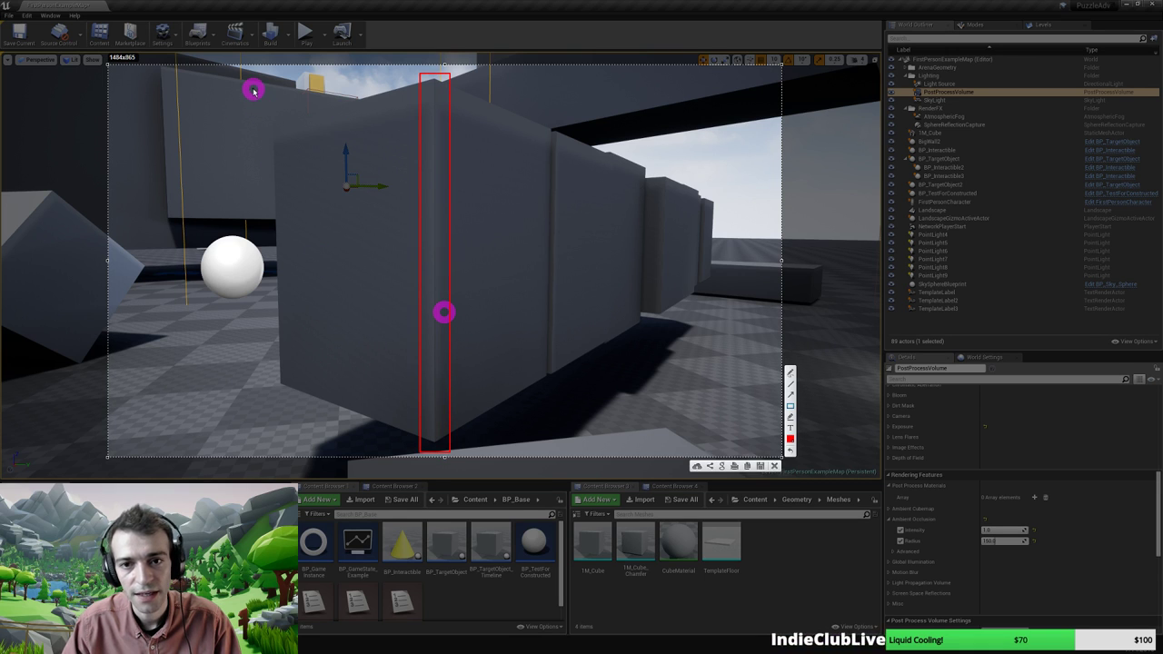
drag(253, 86, 440, 141)
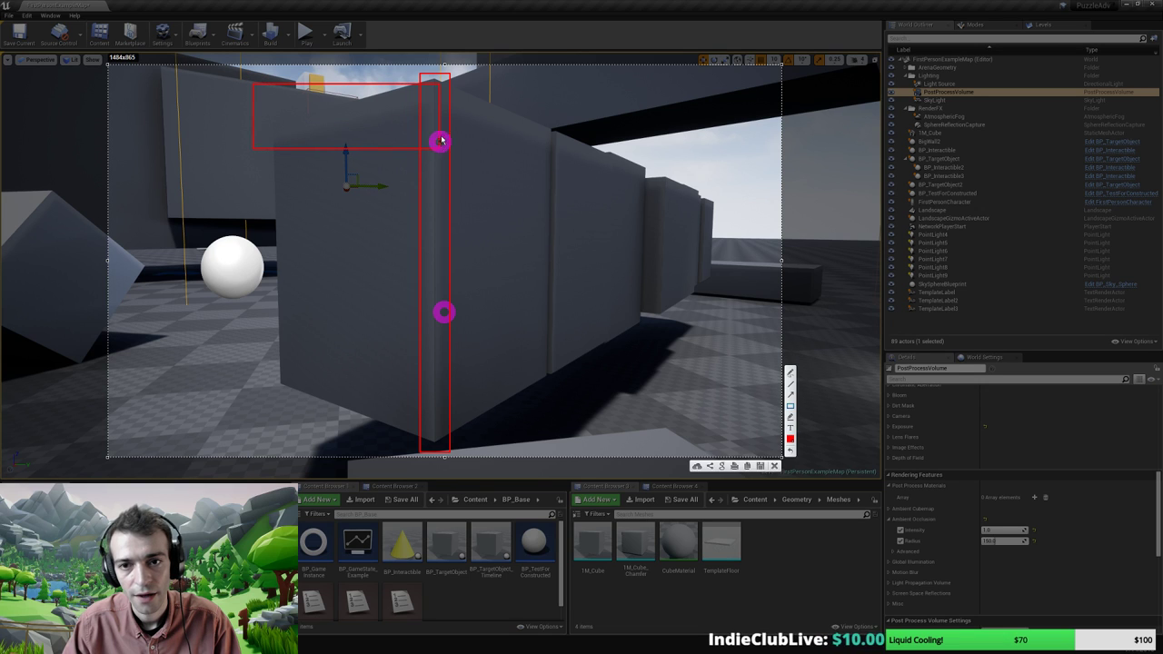
mouse_move(437, 76)
mouse_down()
mouse_move(557, 154)
mouse_move(614, 175)
mouse_up()
drag(602, 139, 647, 184)
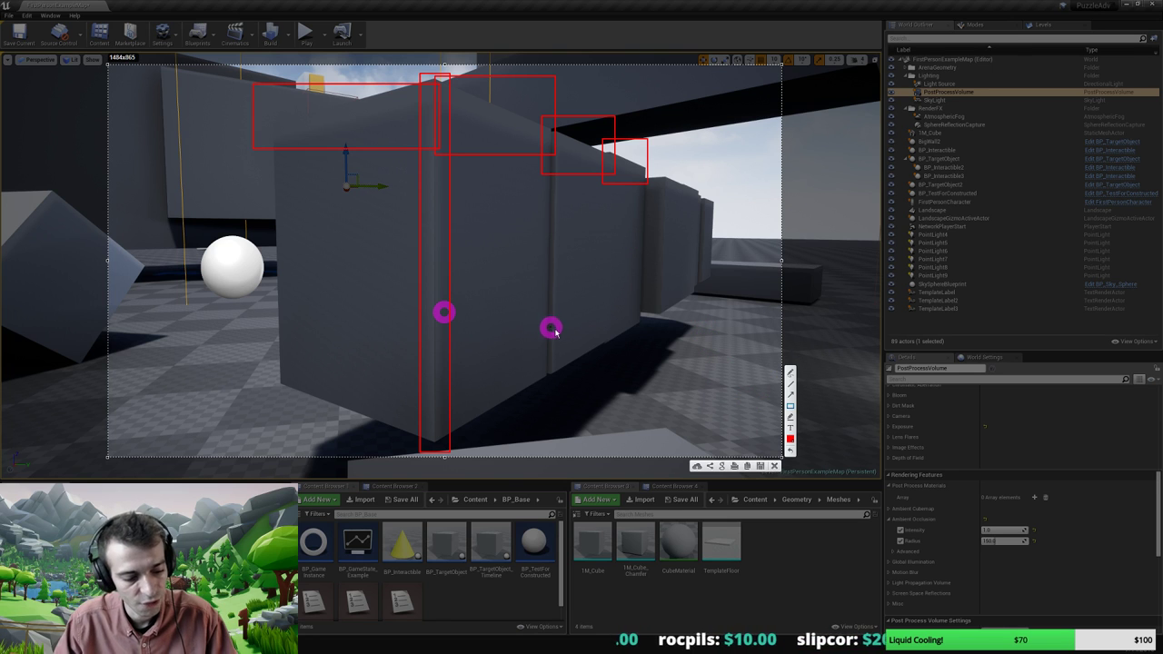
click(775, 466)
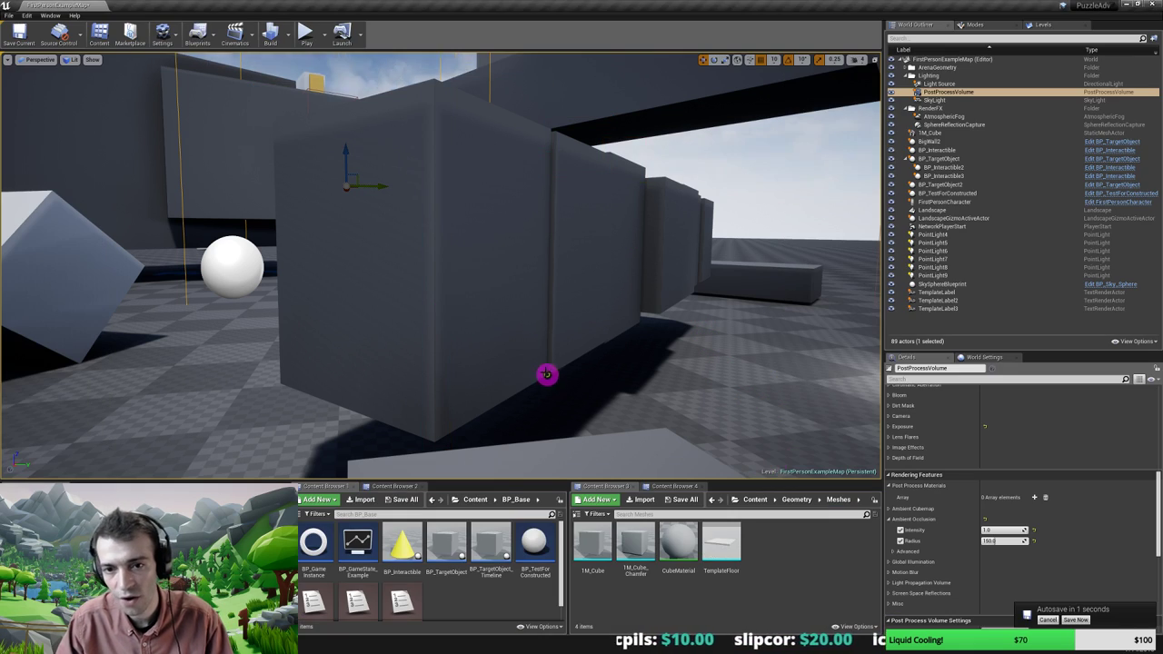
Capture a close-up of the block's vertical corner, outline the edge with a red rectangle, and upload the screenshot
key(d)
right_drag(546, 374, 489, 328)
key(w)
drag(489, 328, 493, 330)
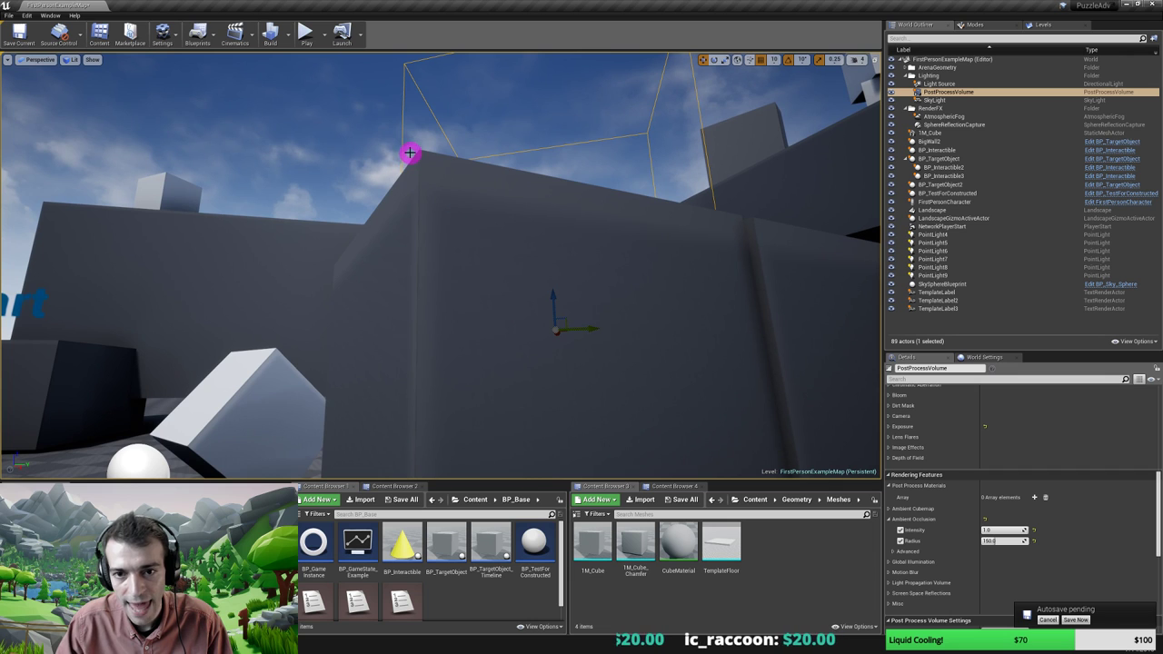
drag(461, 286, 420, 269)
right_drag(420, 269, 419, 268)
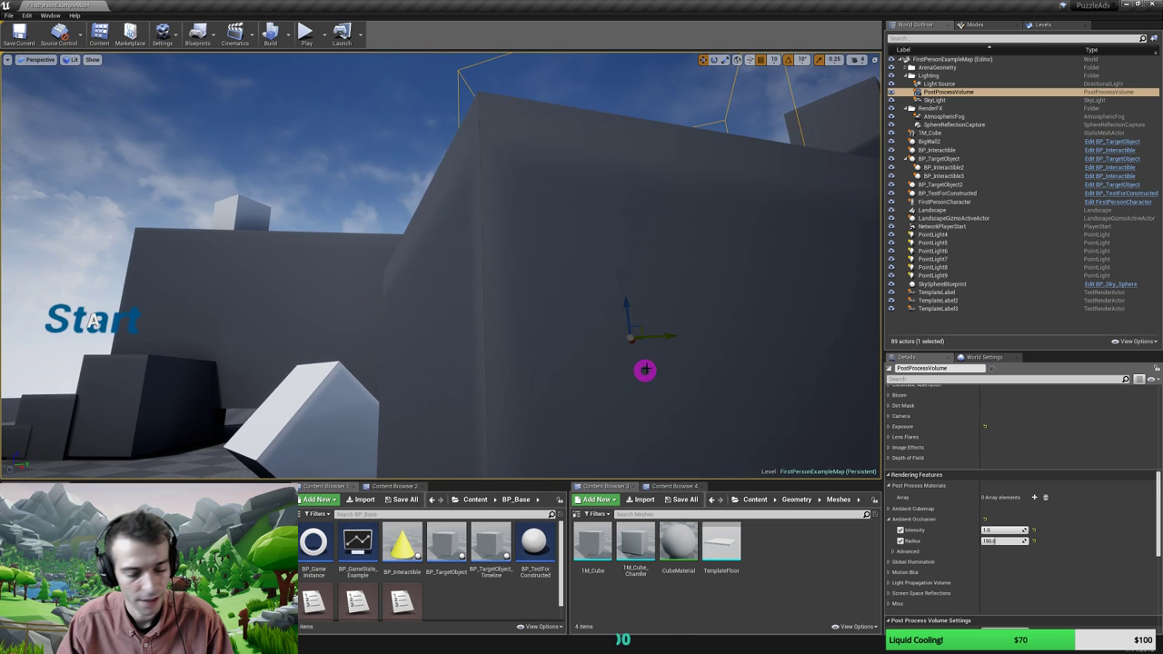
key(Print)
drag(375, 75, 600, 438)
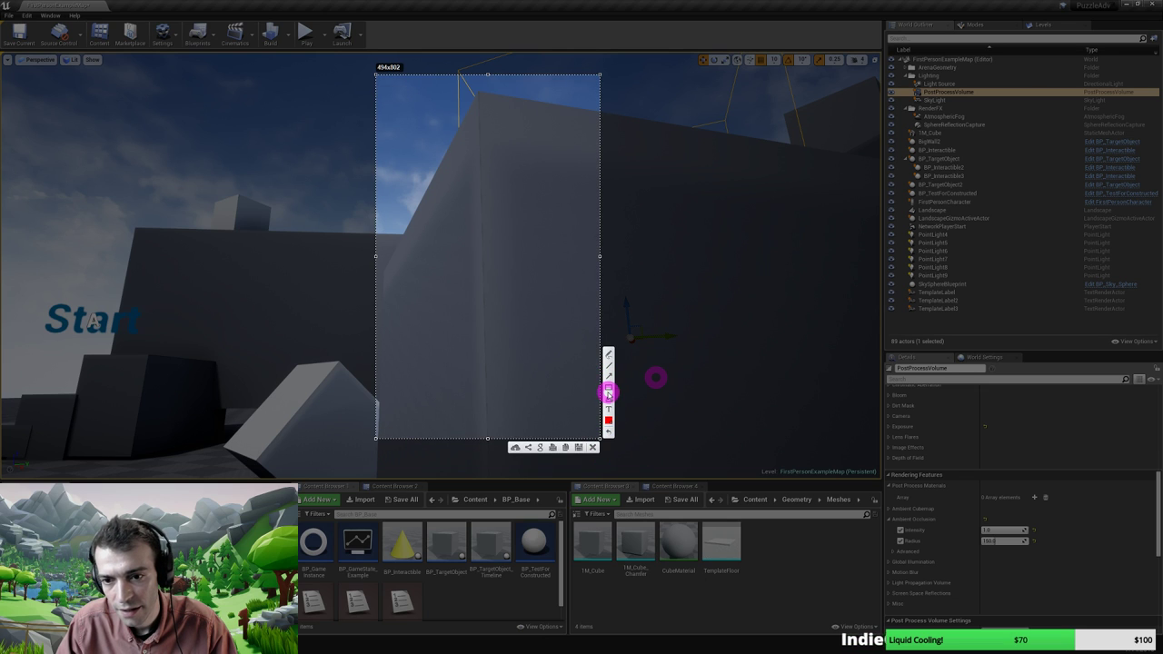
drag(472, 170, 480, 216)
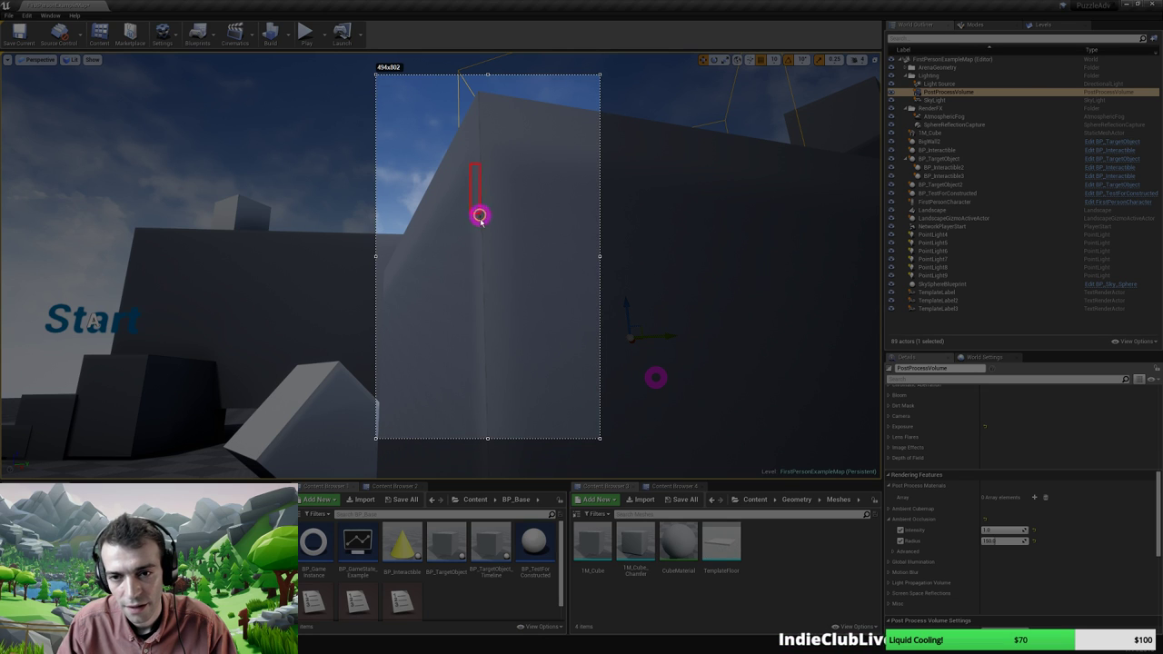
drag(494, 399, 494, 401)
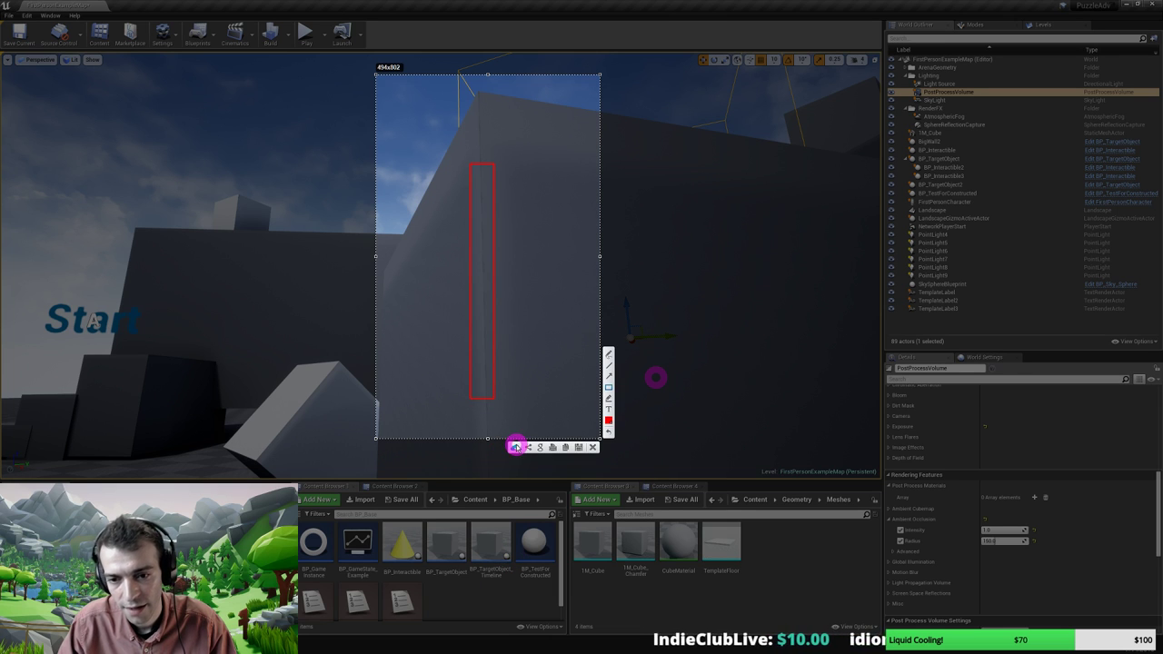
click(516, 447)
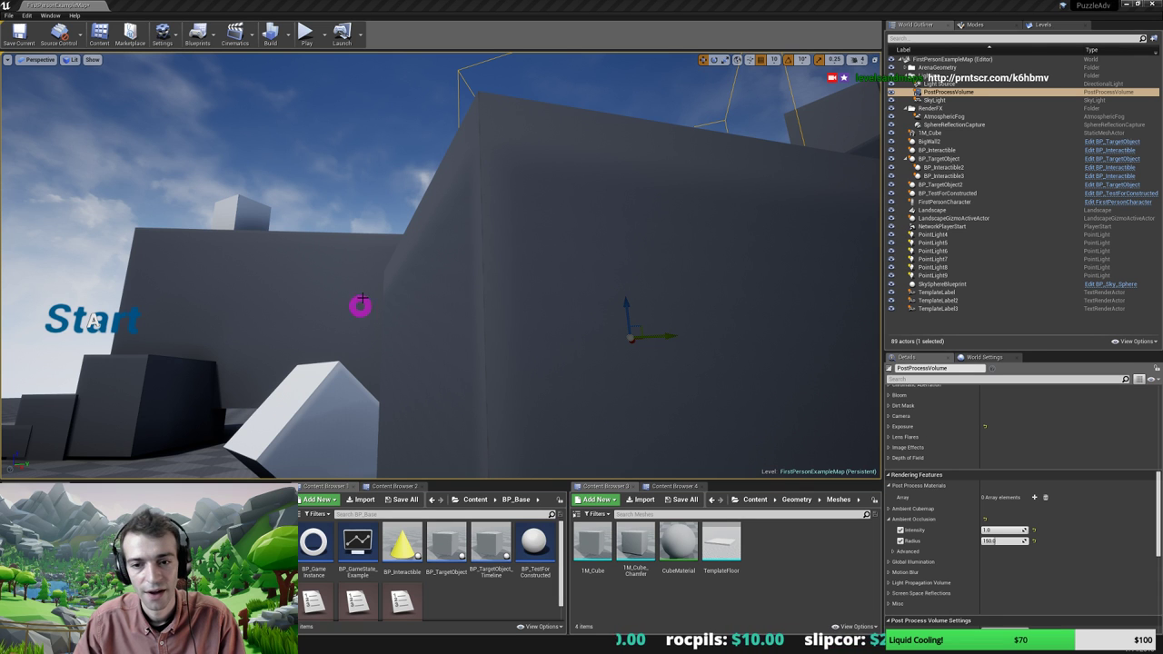
Turn on the Mesh DistanceFields visualization for the block row in the viewport
right_drag(410, 245, 495, 320)
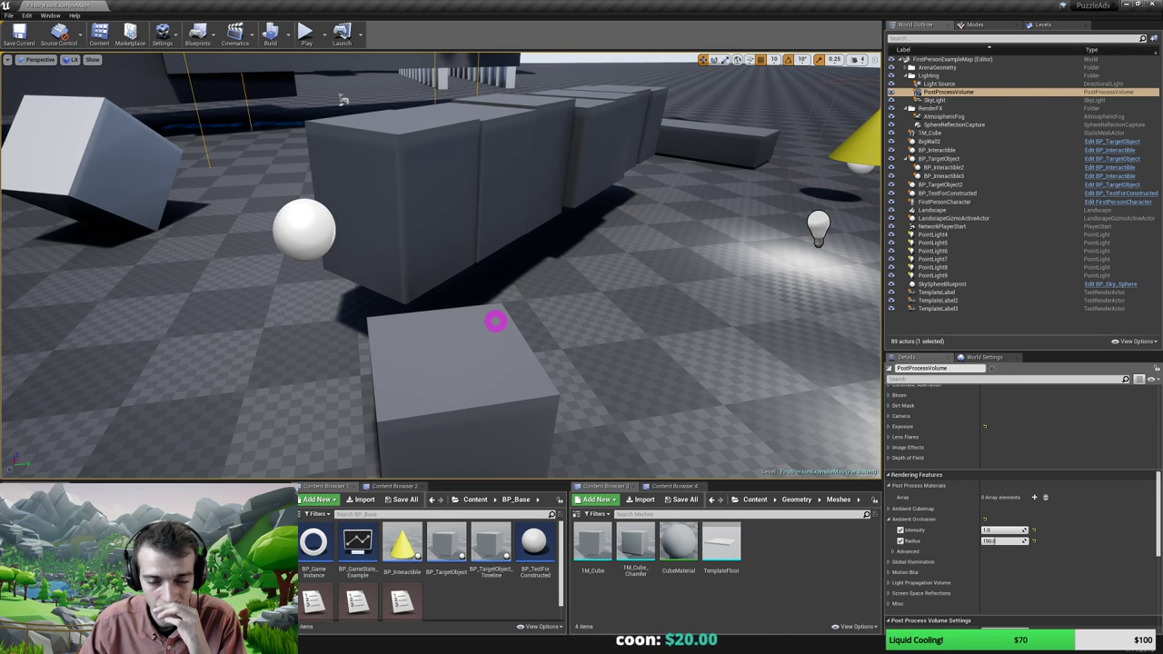
right_drag(495, 321, 493, 321)
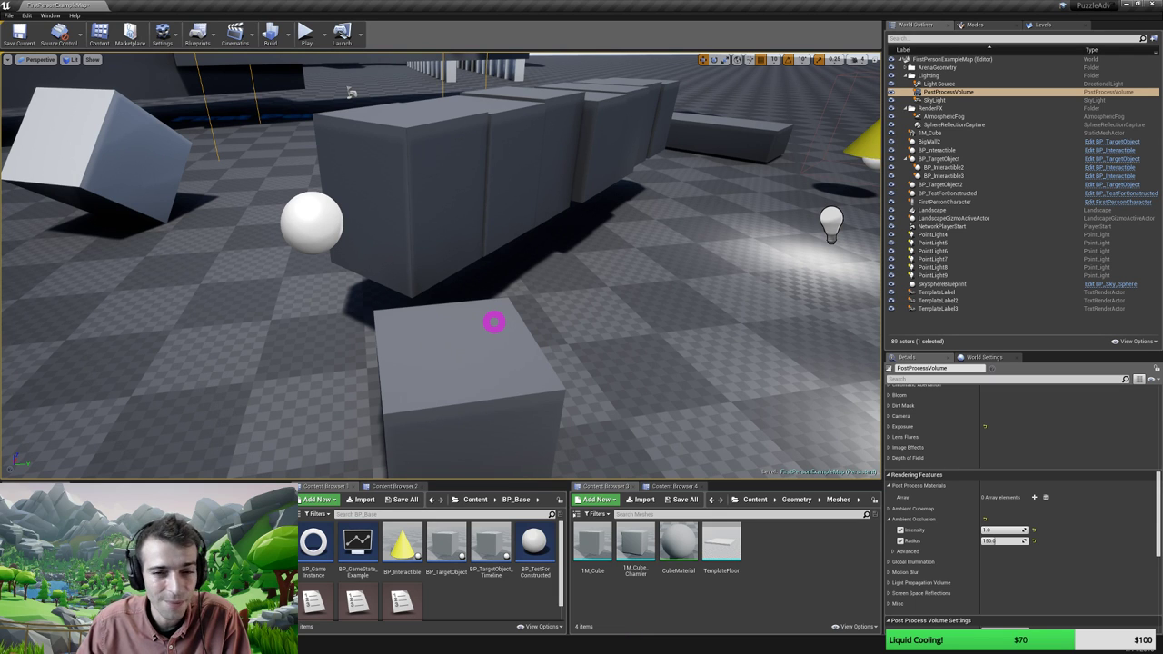
right_drag(494, 321, 496, 309)
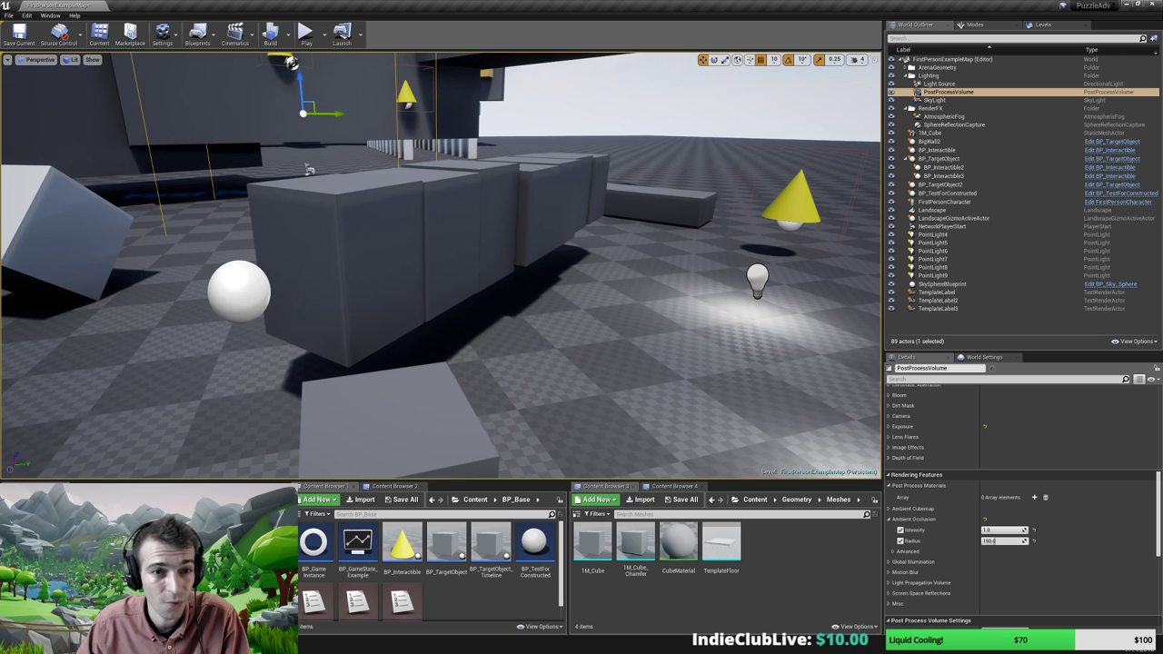
click(95, 61)
mouse_move(104, 244)
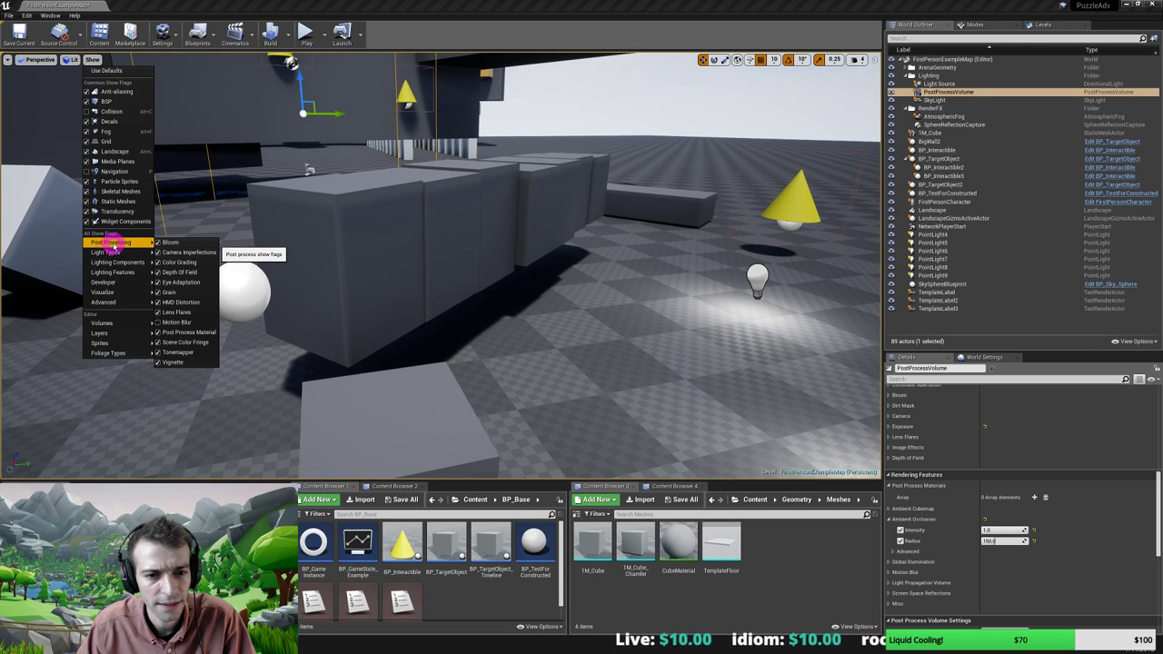
mouse_move(119, 285)
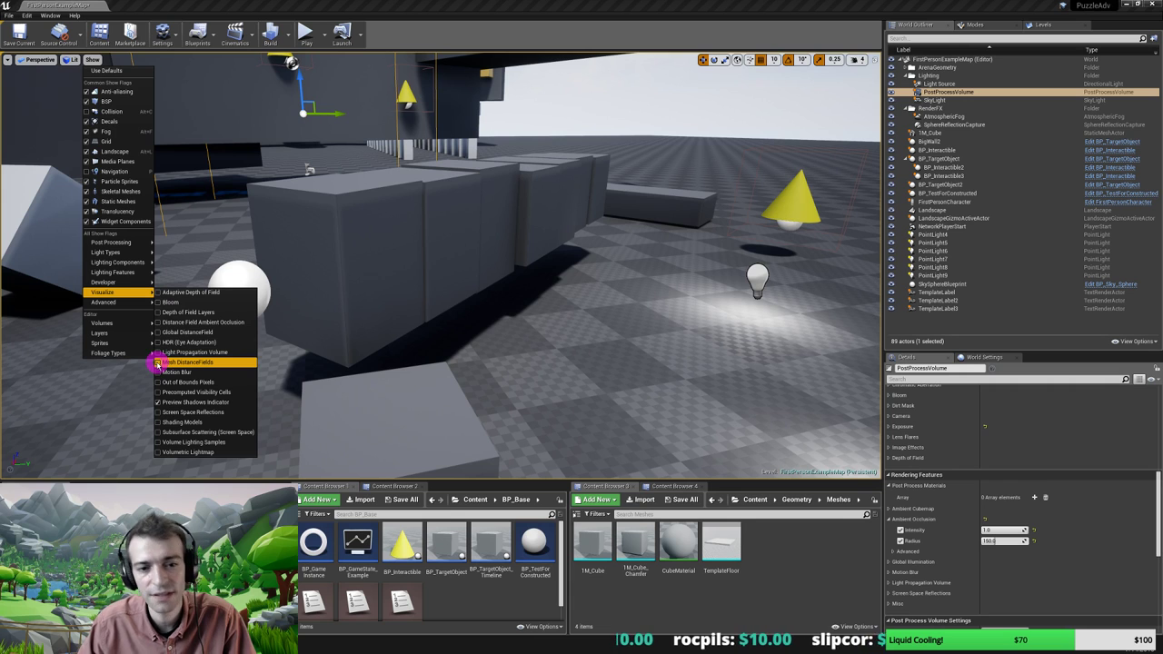
click(157, 362)
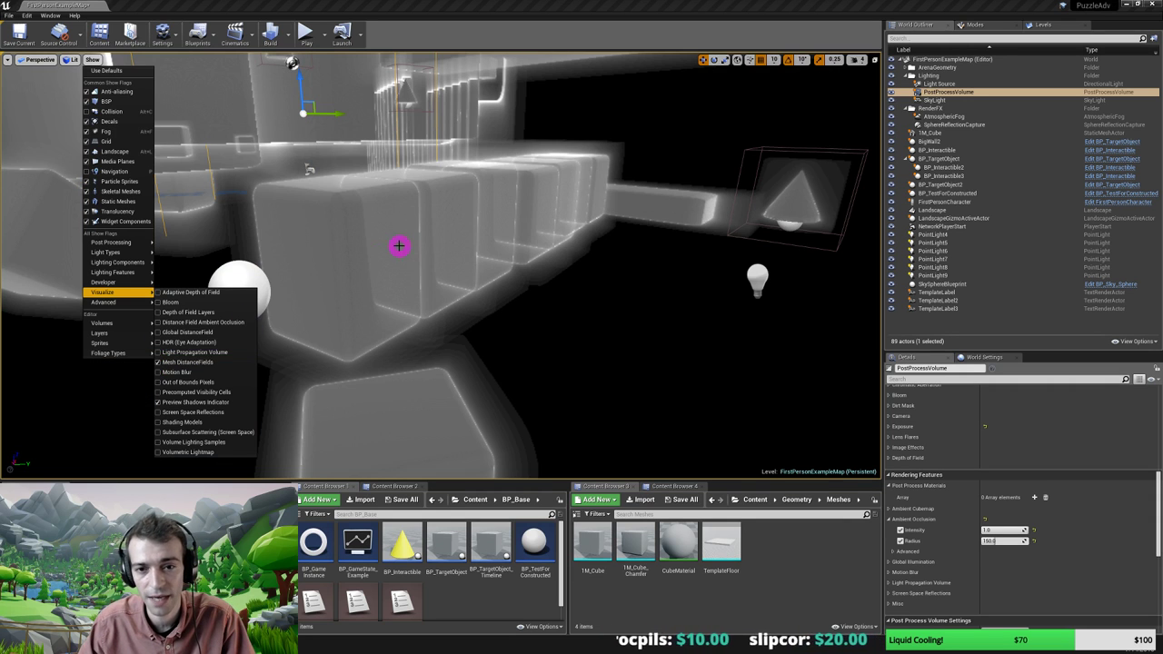
Capture the tilted cube's distance field, trace its missing edge freehand in red, and discard the capture
right_drag(399, 245, 490, 266)
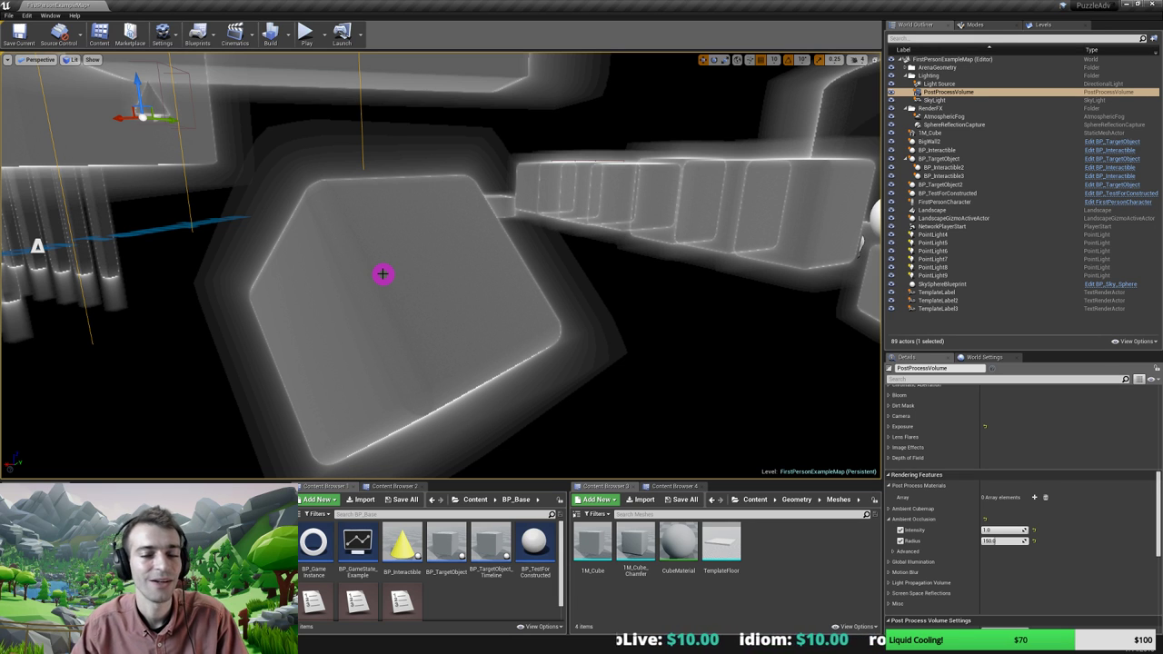
right_drag(393, 295, 414, 310)
key(d)
key(a)
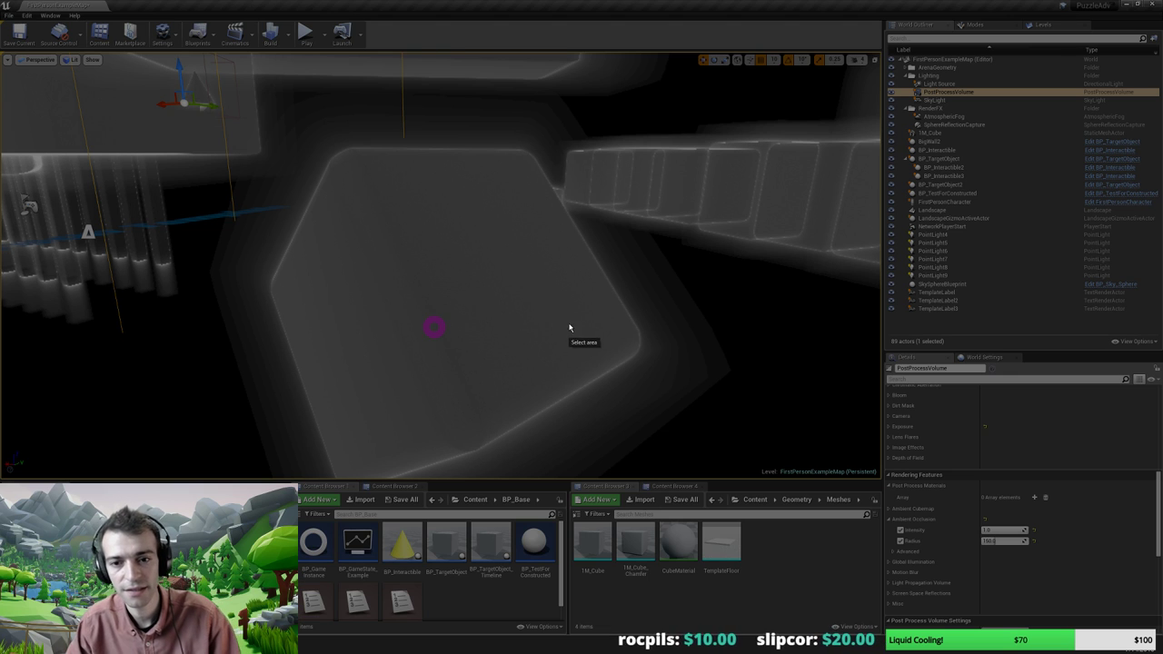
ctrl+alt+drag(173, 84, 697, 473)
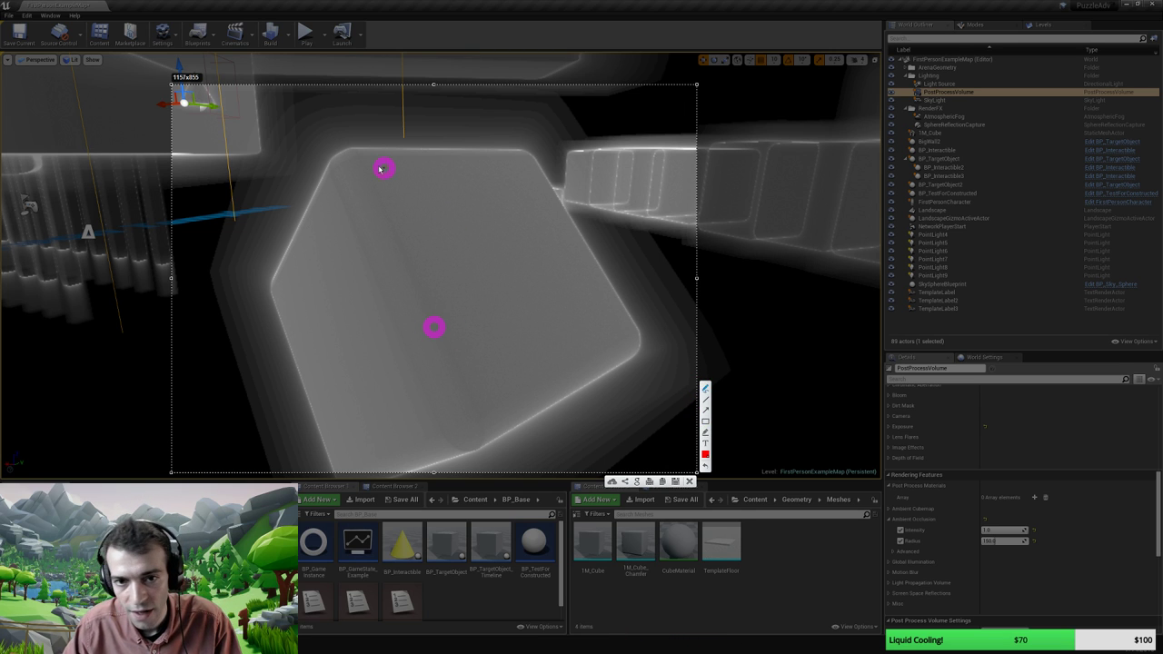
mouse_move(328, 173)
mouse_down()
mouse_move(337, 151)
mouse_move(359, 155)
mouse_up()
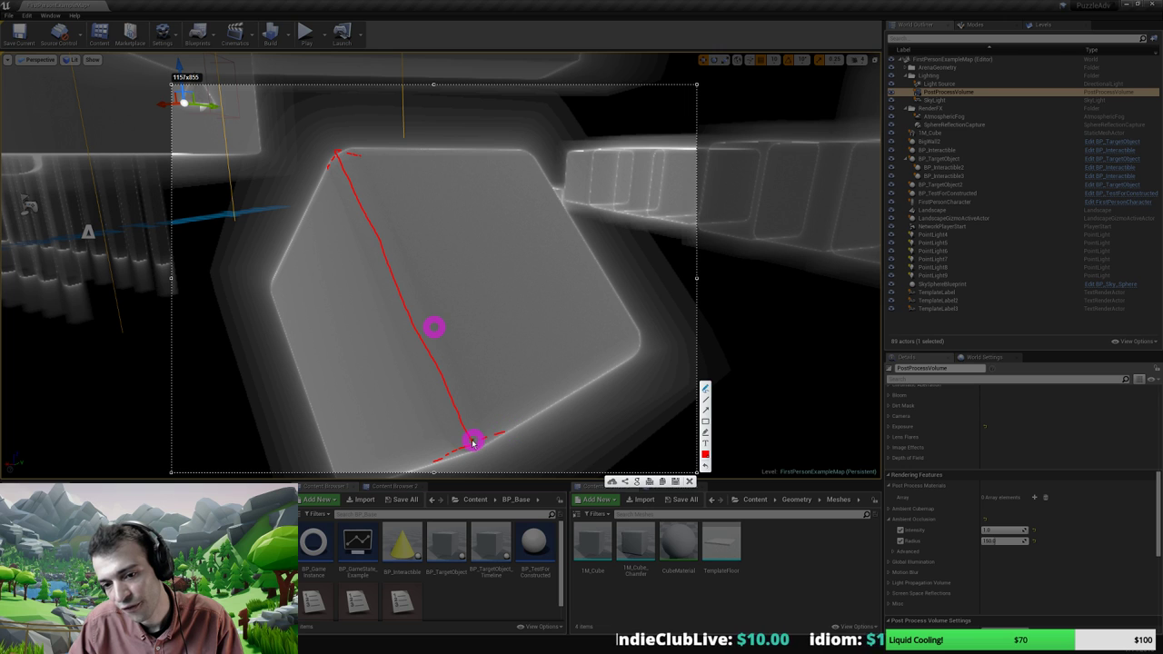
drag(479, 440, 504, 428)
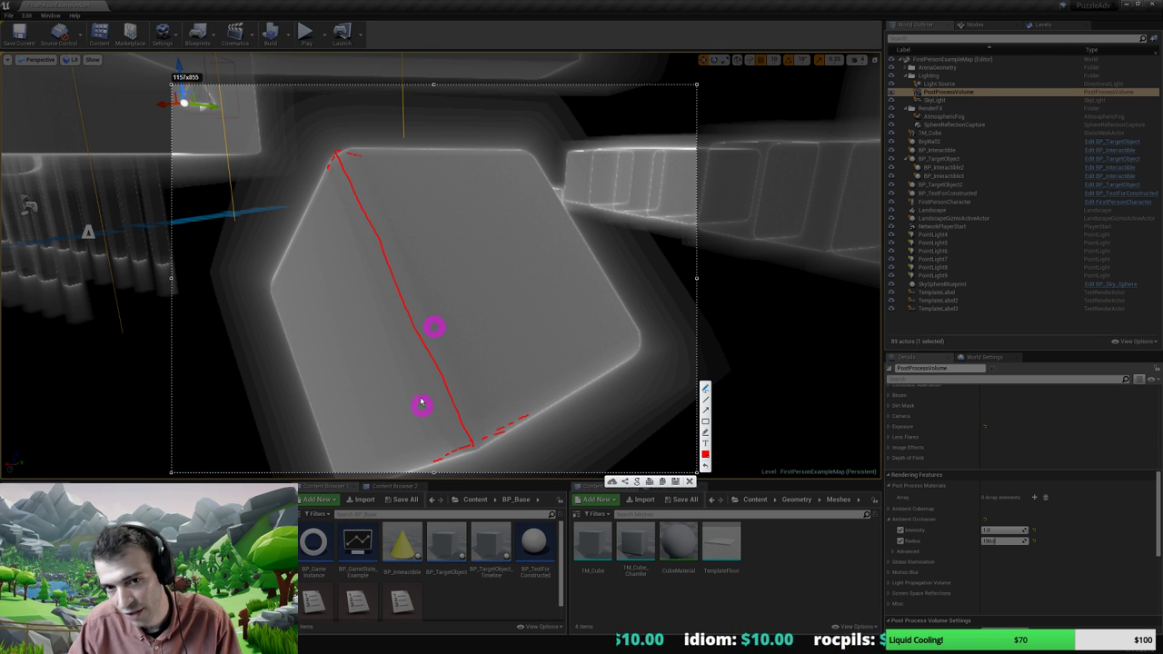
click(692, 483)
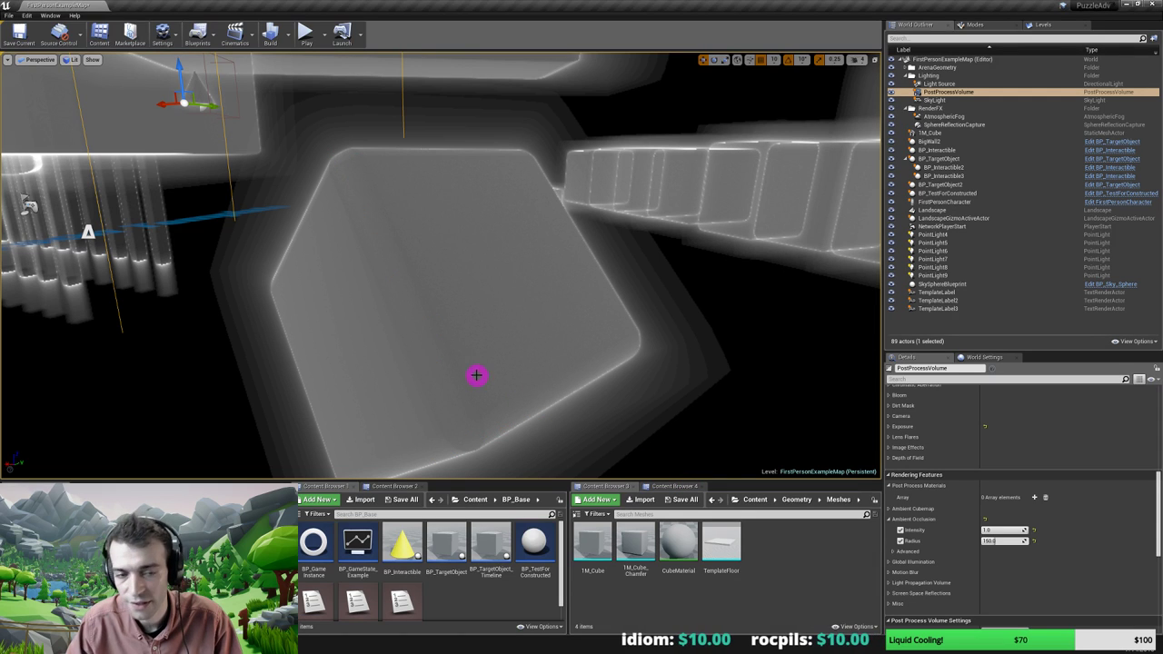
Turn off the Mesh DistanceFields visualization and examine the lit edges of the block row up close
click(92, 60)
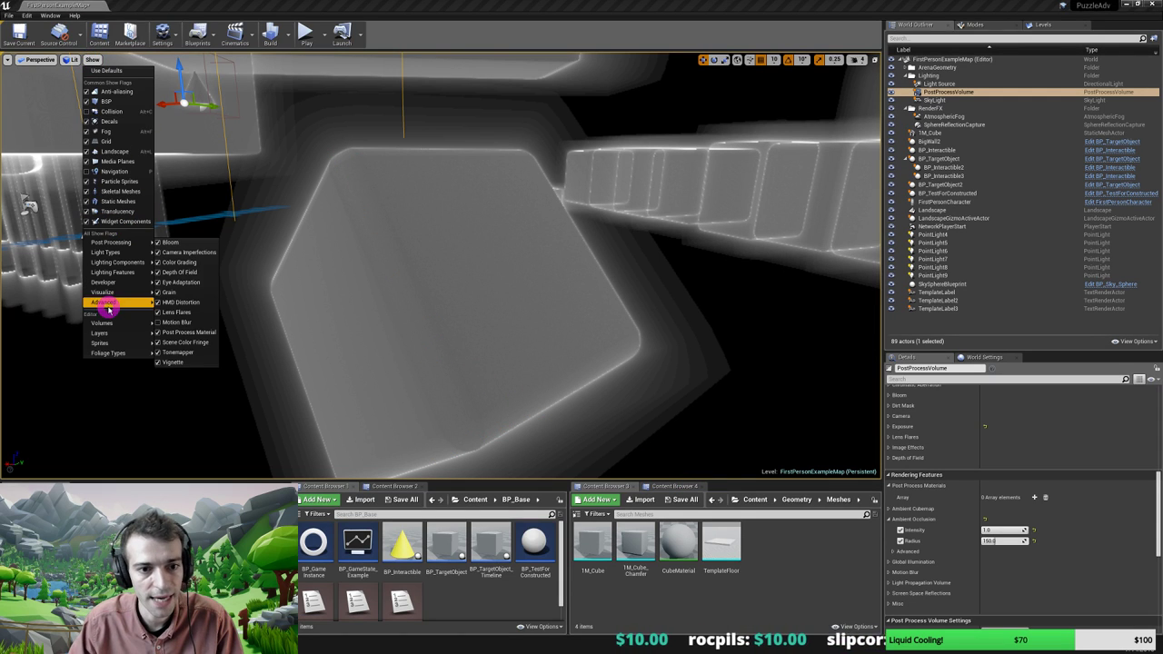
mouse_move(108, 292)
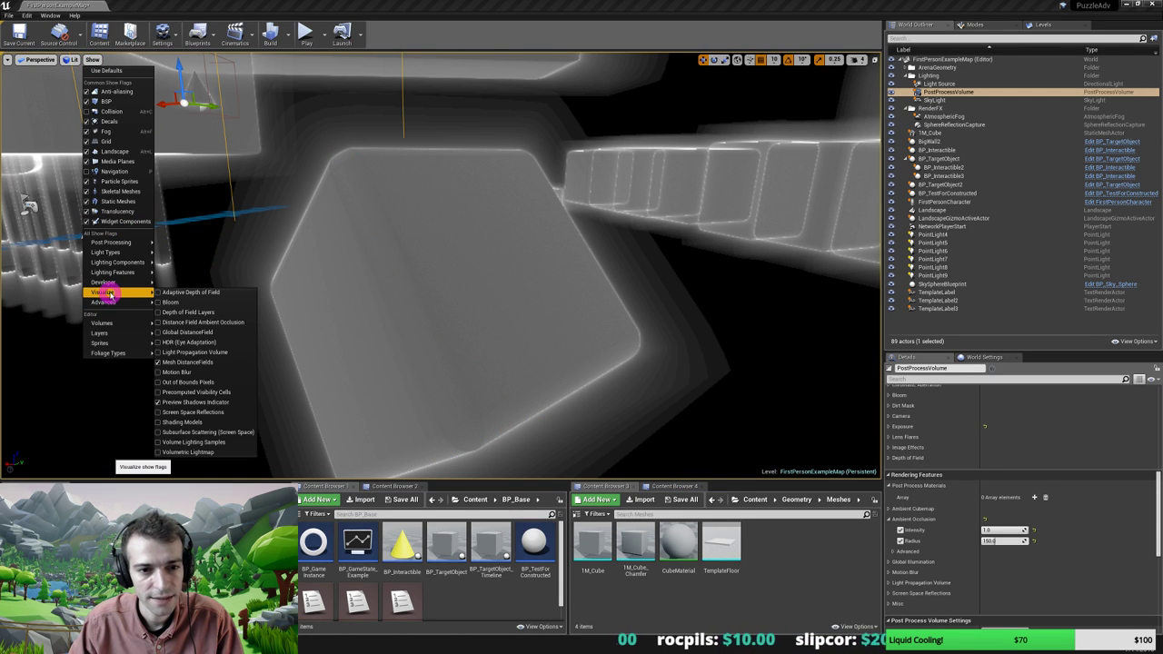
click(159, 361)
key(d)
right_drag(370, 323, 308, 252)
key(w)
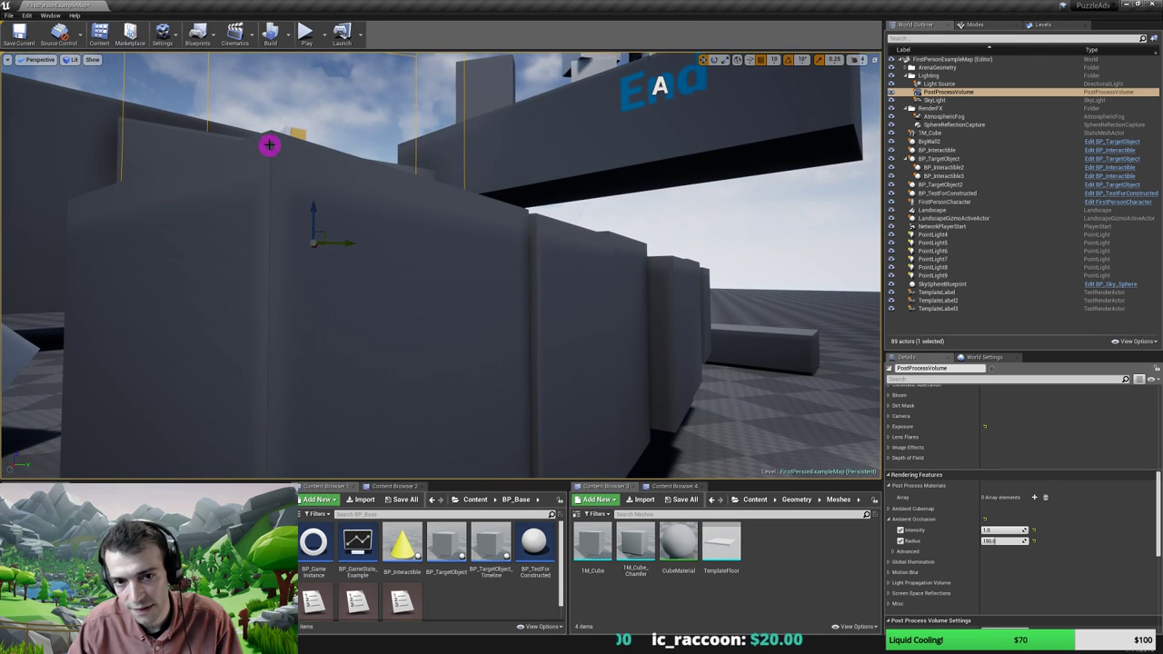
Switch the transform gizmo to local space and duplicate the tilted white cube, placing the copy beside the original
right_drag(257, 225, 228, 317)
key(e)
click(352, 316)
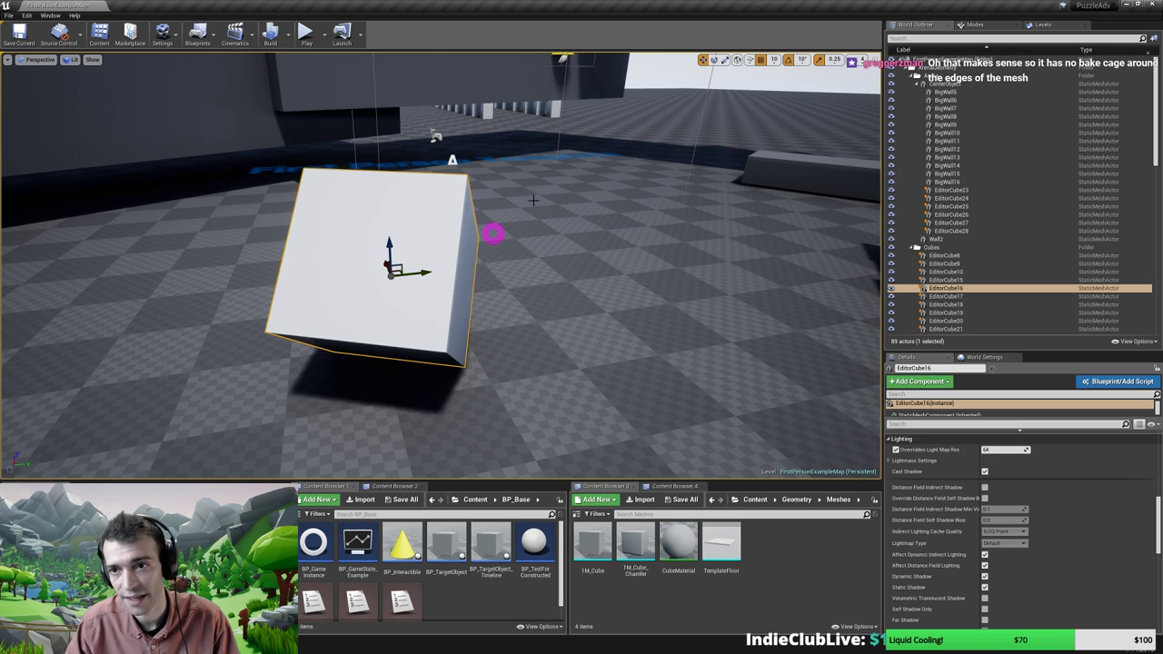
click(738, 59)
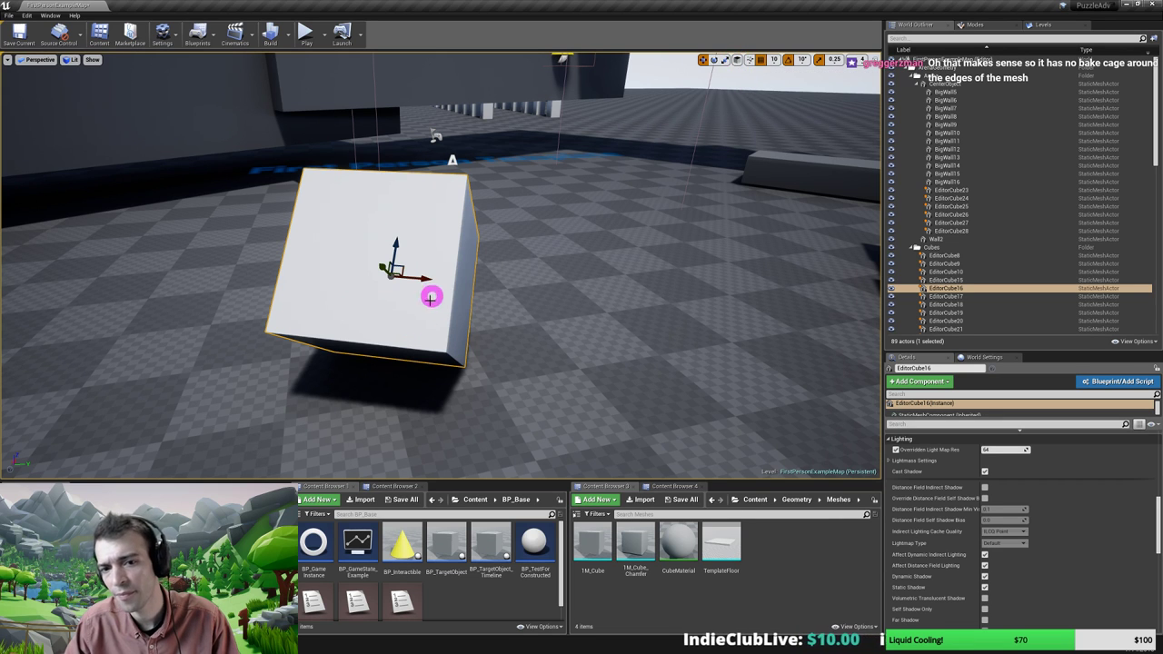
mouse_move(410, 352)
right_down()
mouse_move(405, 338)
mouse_move(398, 345)
right_up()
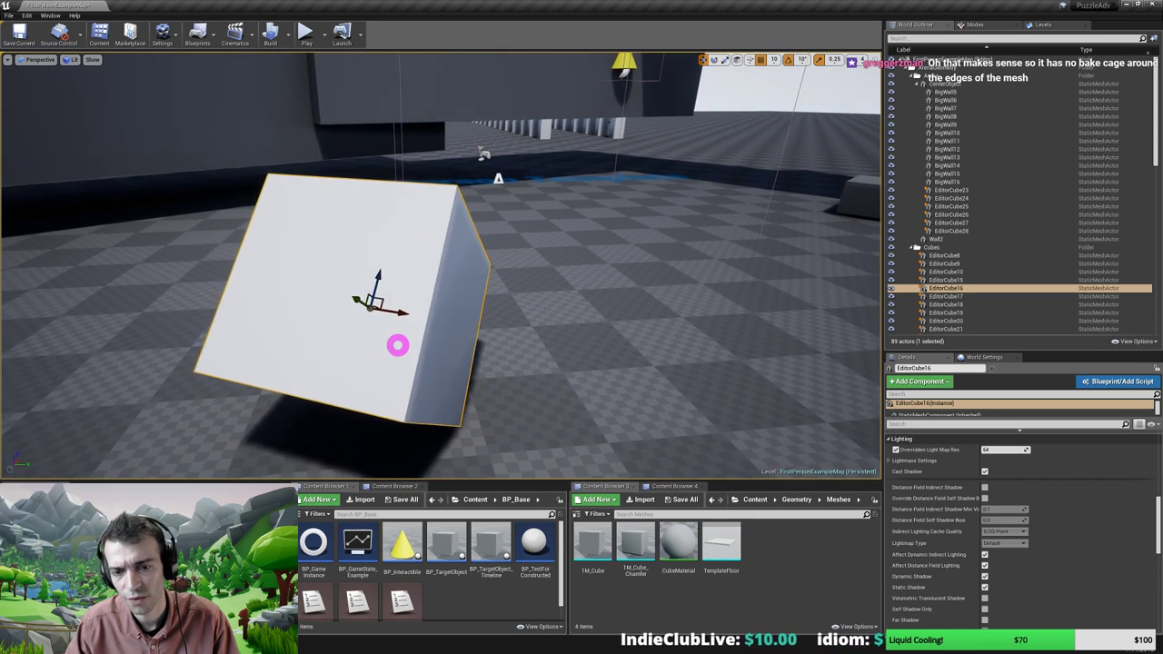
alt+drag(398, 344, 190, 267)
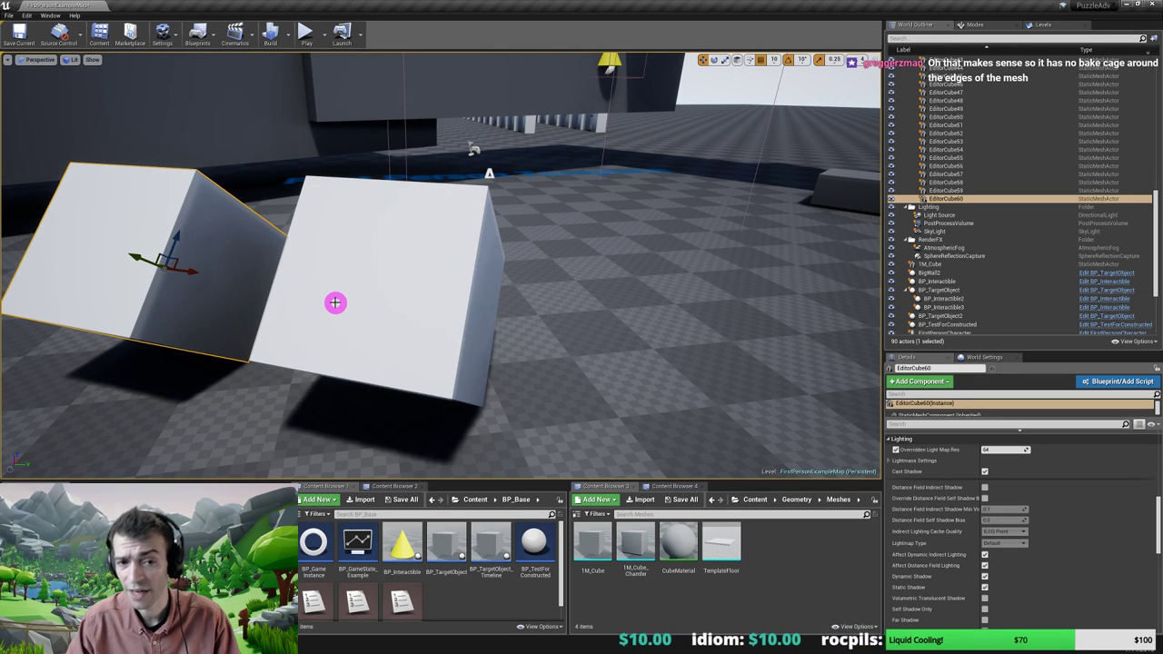
alt+drag(337, 303, 345, 267)
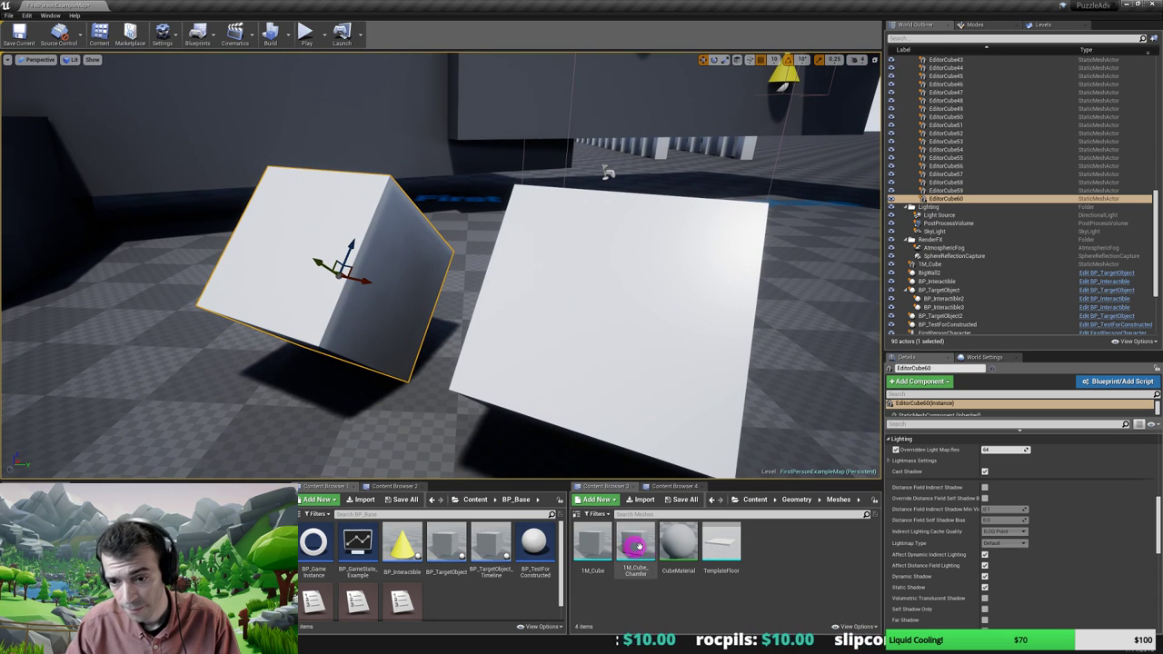
Replace the duplicated cube with the 1M_Cube_Chamfer mesh and view it beside the original cube
drag(631, 541, 633, 588)
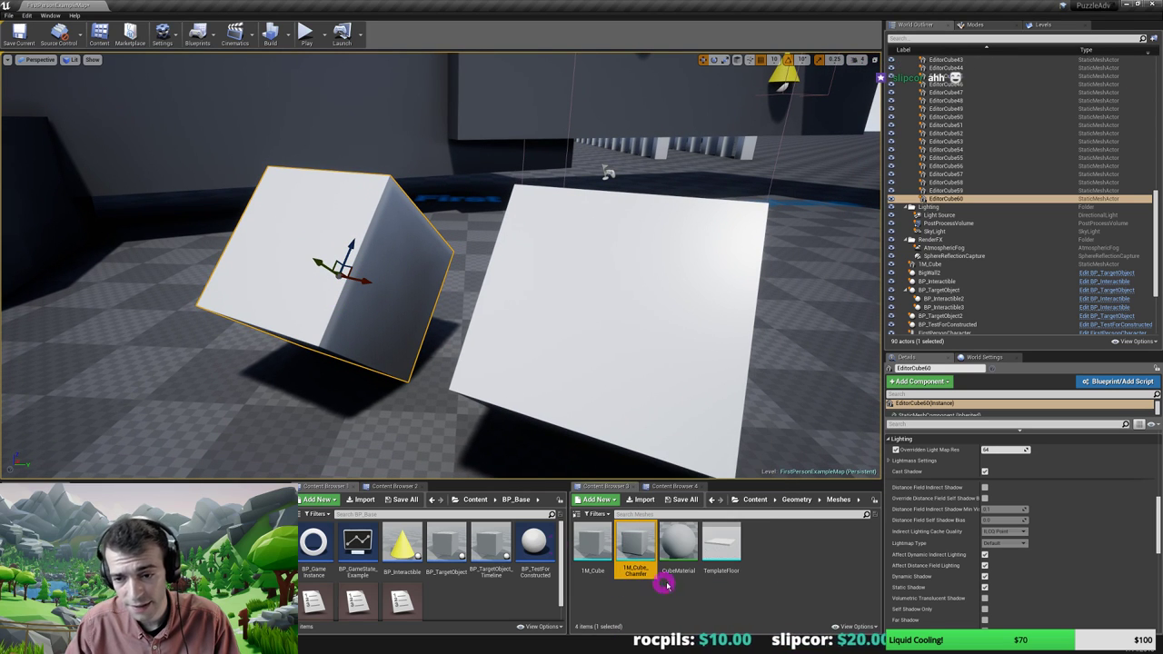
right_click(311, 299)
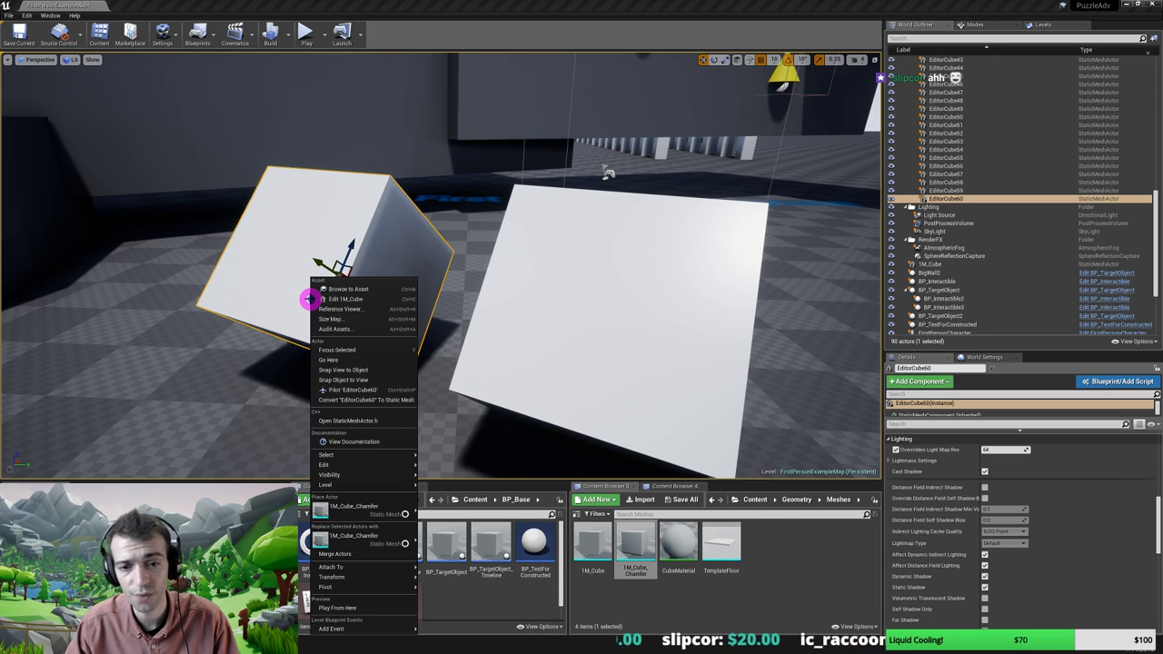
click(364, 535)
right_drag(303, 374, 331, 329)
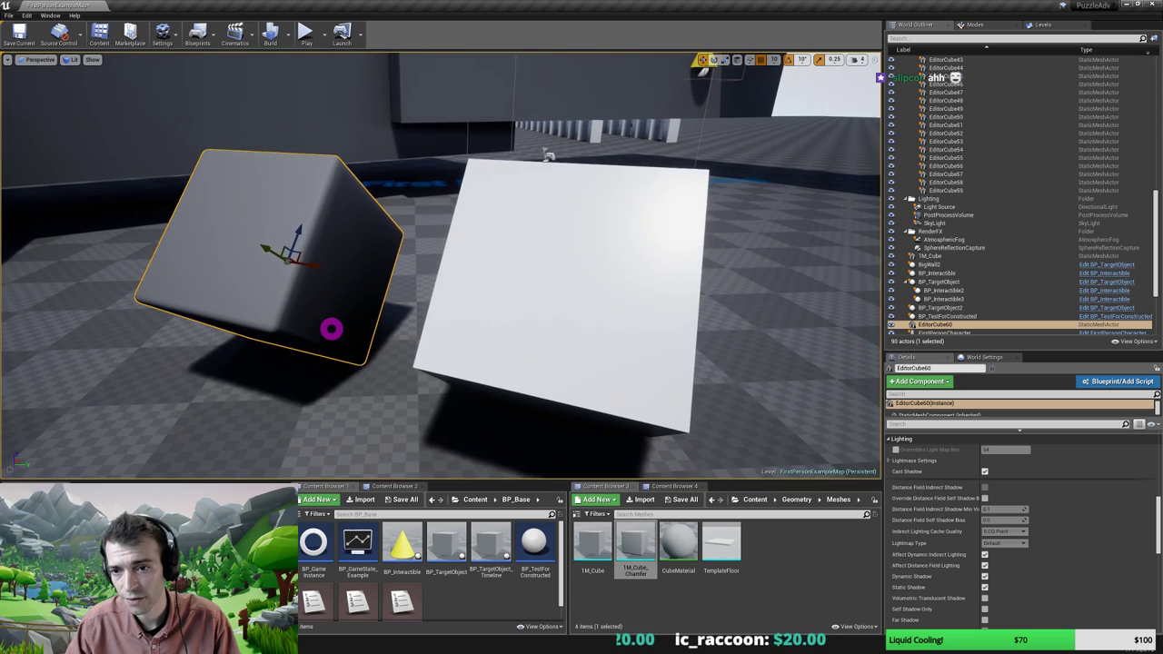
Locate the plain white cube's CubeMaterialOverride material and assign it to the chamfered cube beside it
click(553, 271)
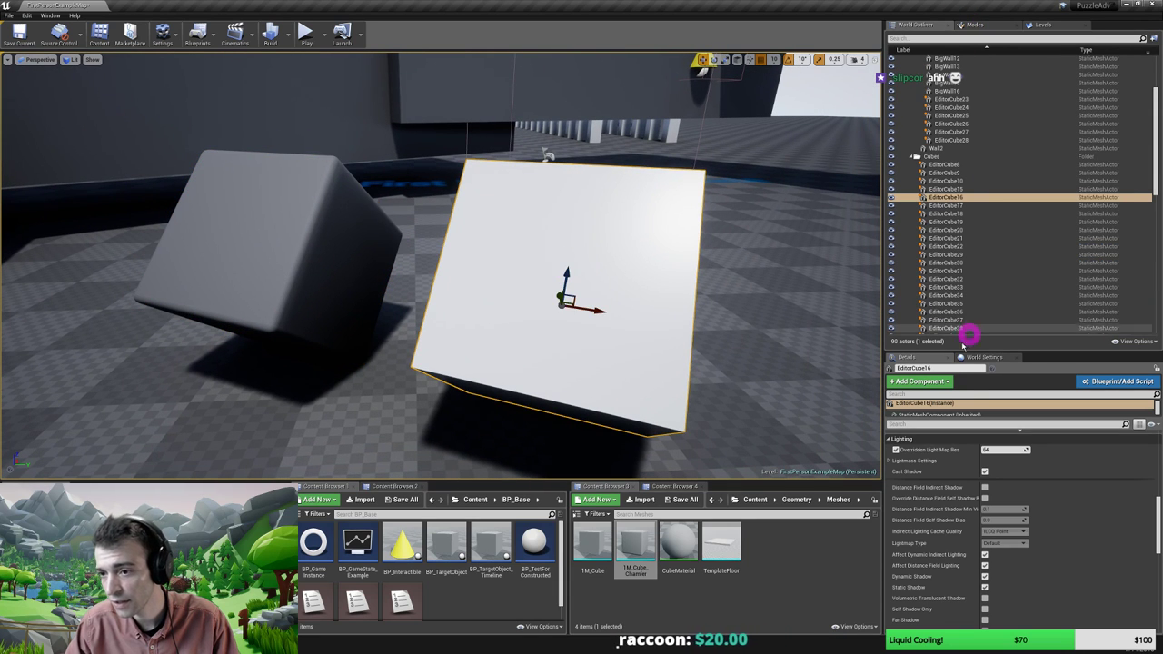
scroll(953, 465, up, 5)
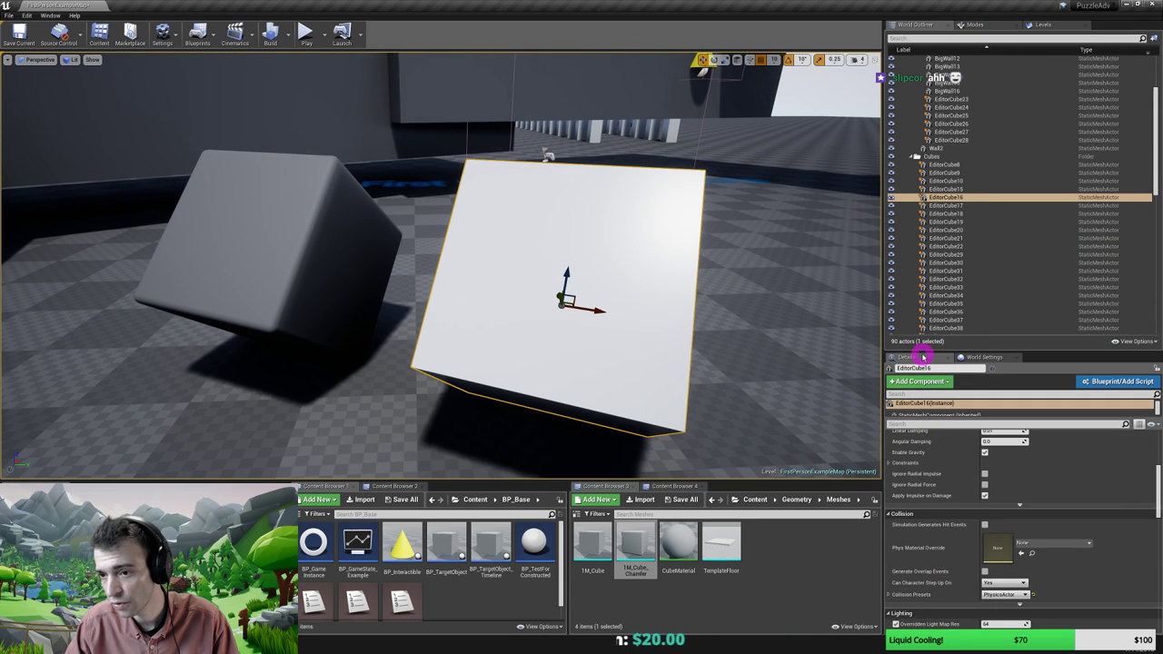
scroll(966, 485, up, 5)
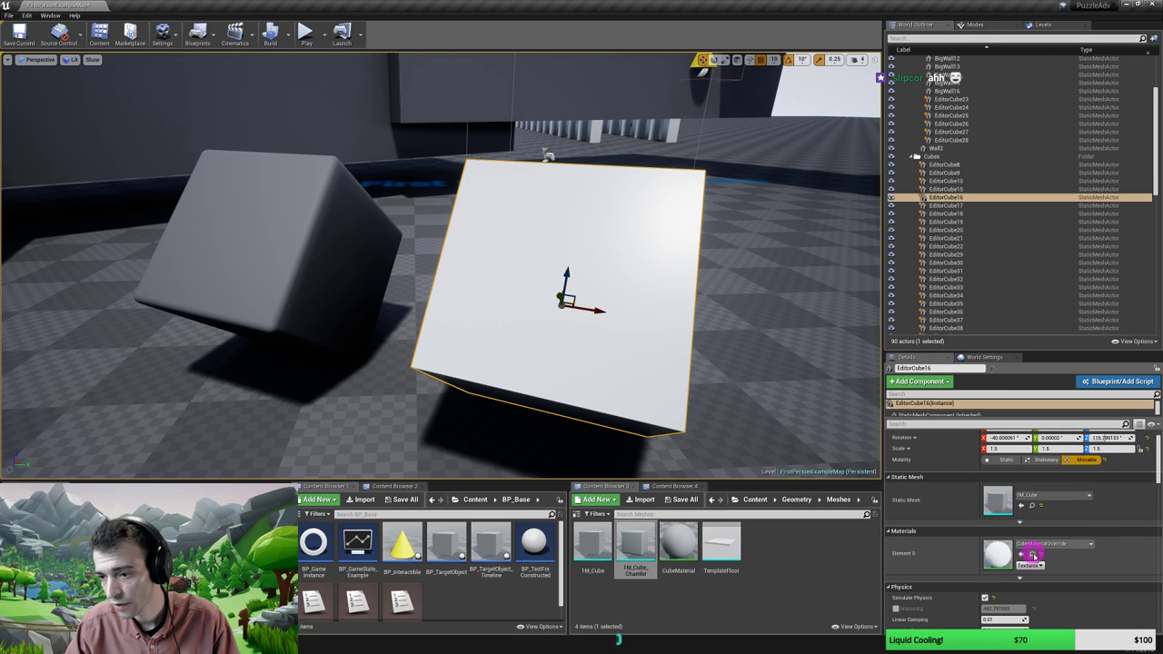
click(682, 490)
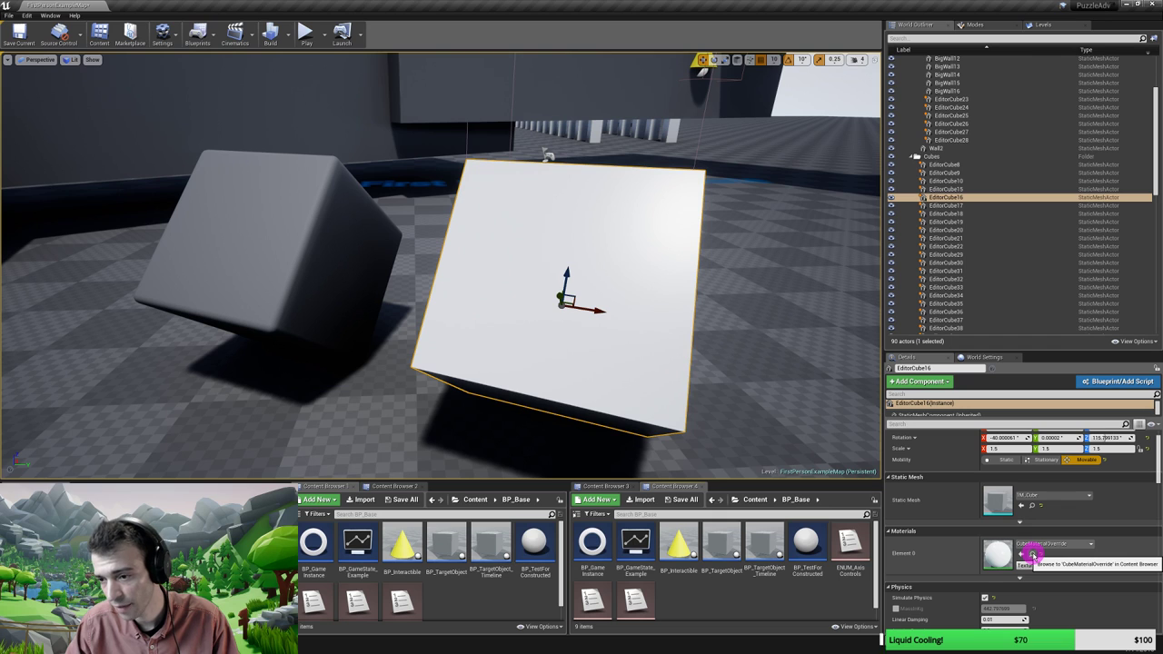
click(1032, 554)
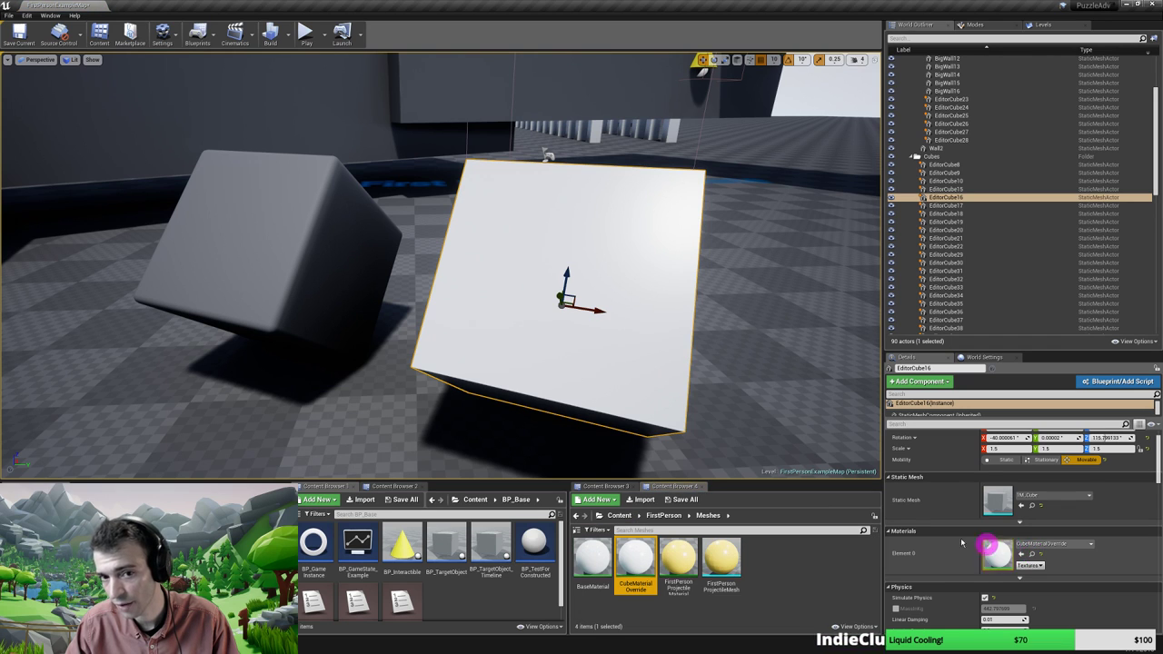
click(261, 233)
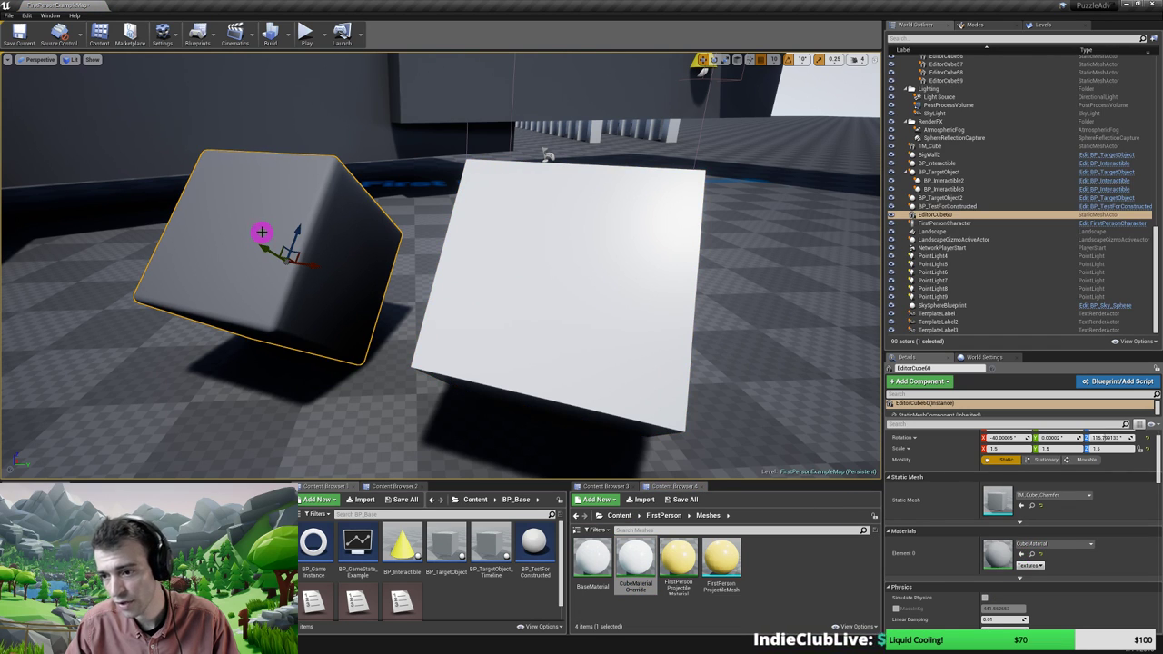
click(1021, 554)
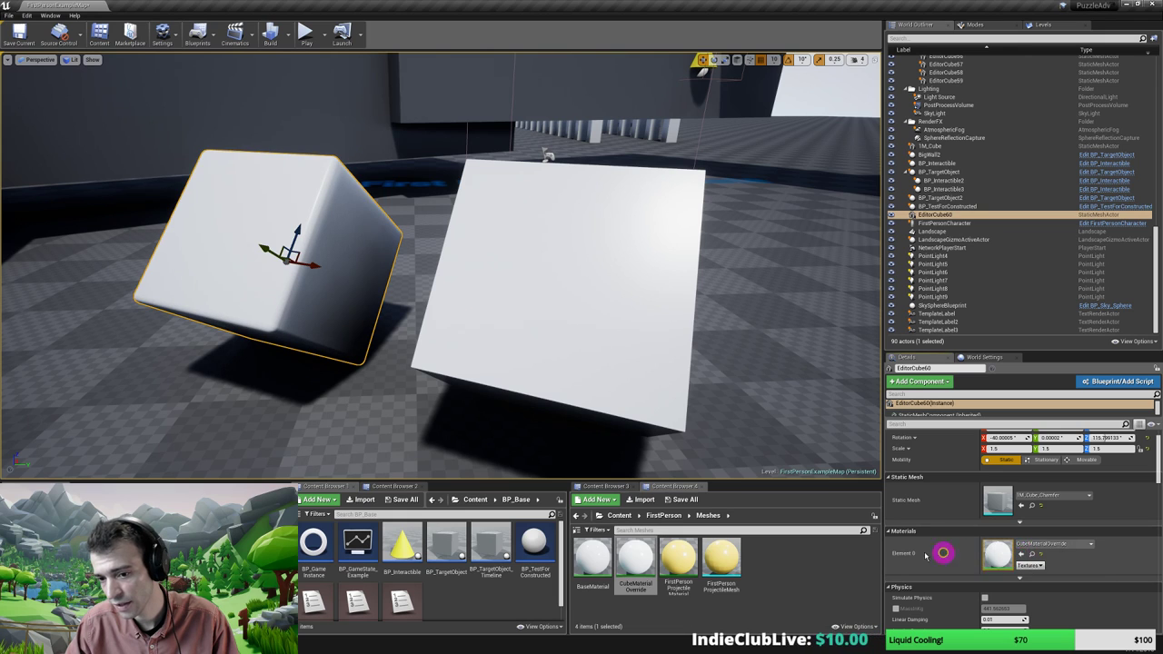
mouse_move(357, 311)
right_down()
mouse_move(325, 317)
mouse_move(448, 305)
mouse_move(345, 310)
right_up()
key(w)
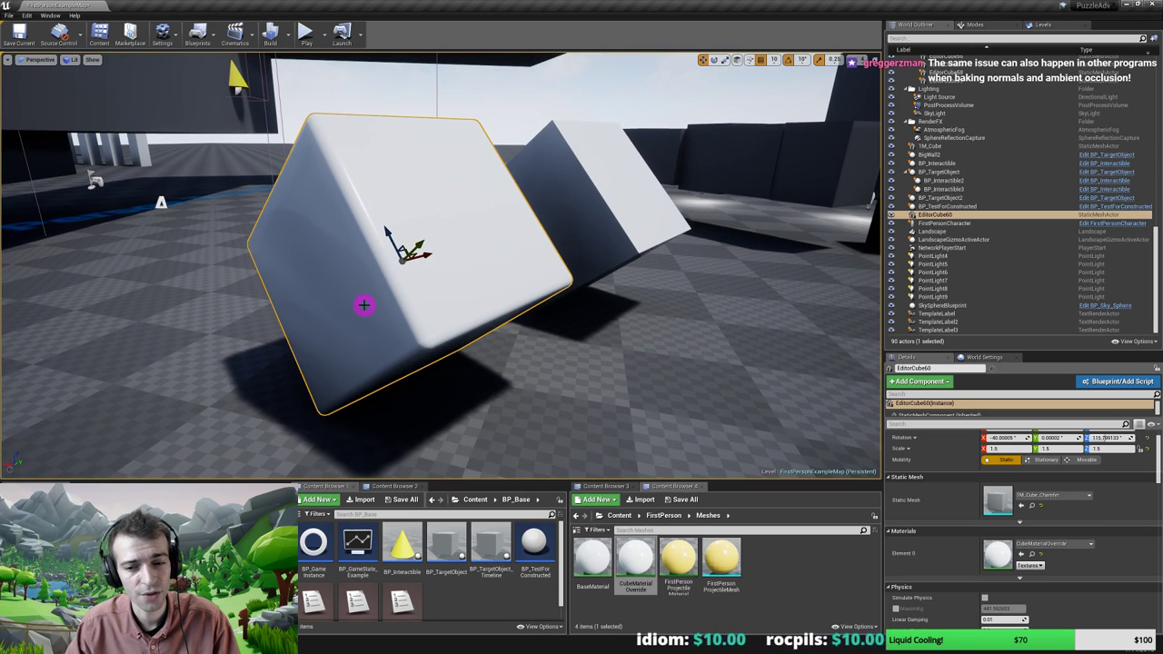
Open the 1M_Cube_Chamfer mesh for editing and examine its rounded edges and distance field settings
click(611, 488)
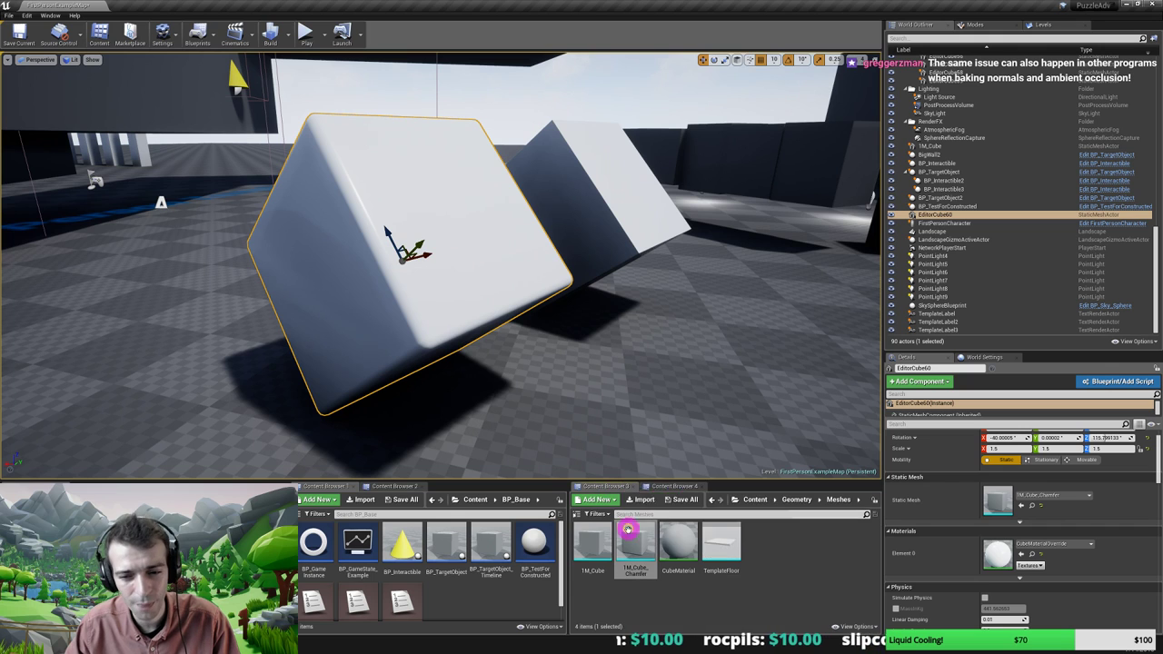
click(638, 544)
click(589, 471)
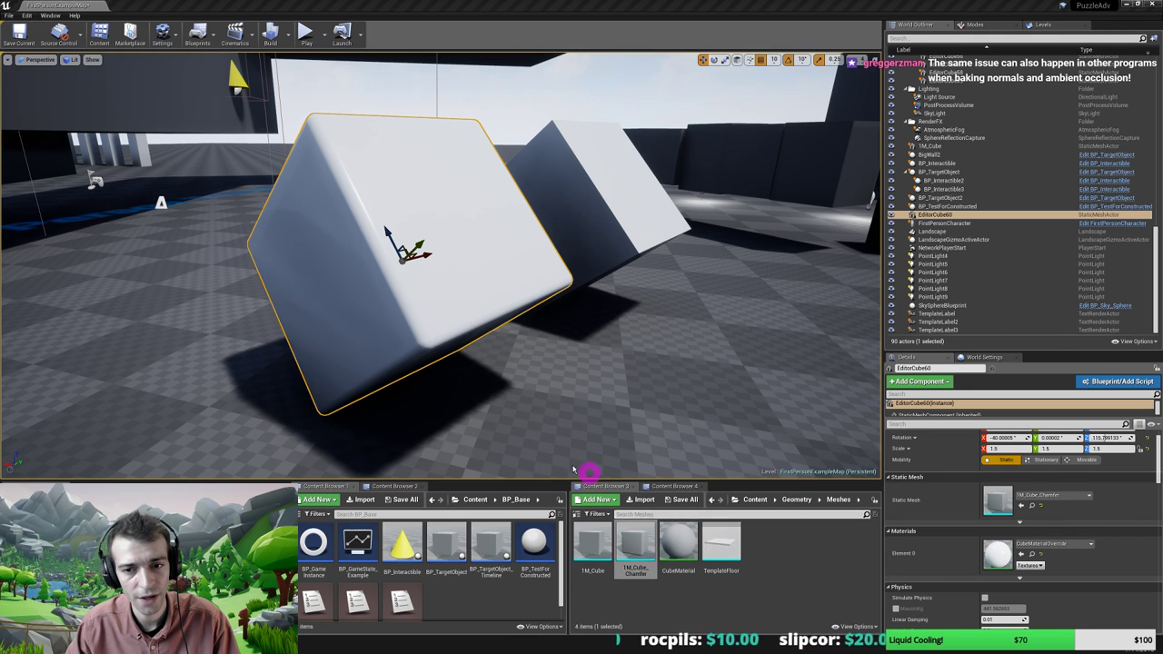
drag(0, 109, 153, 5)
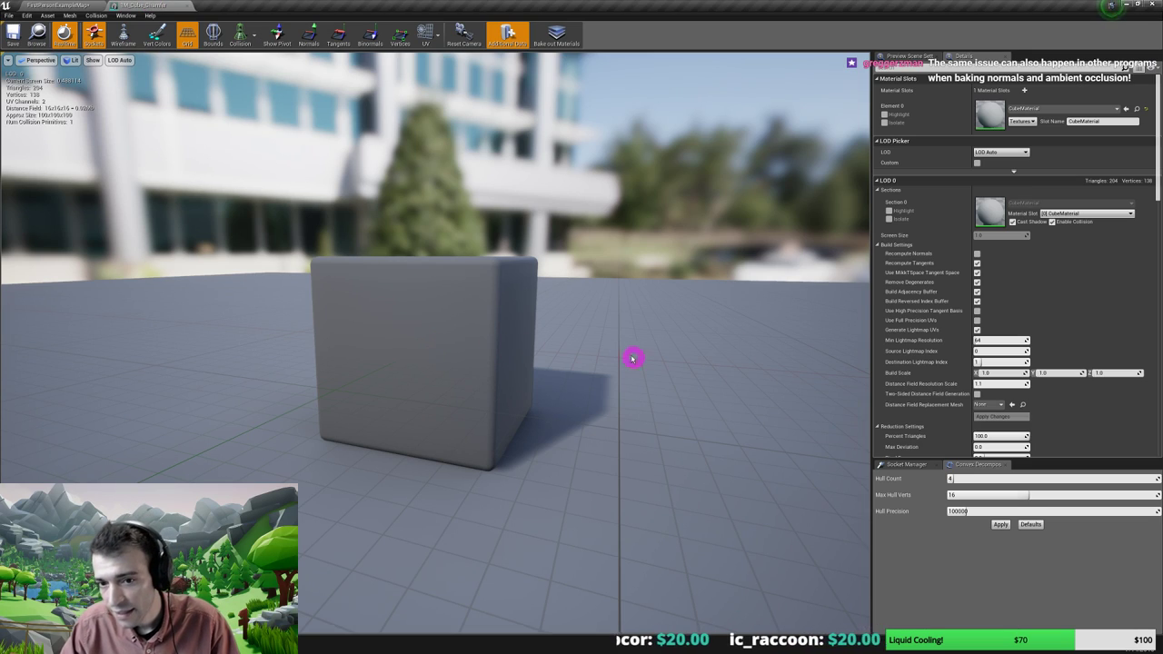
drag(632, 358, 465, 347)
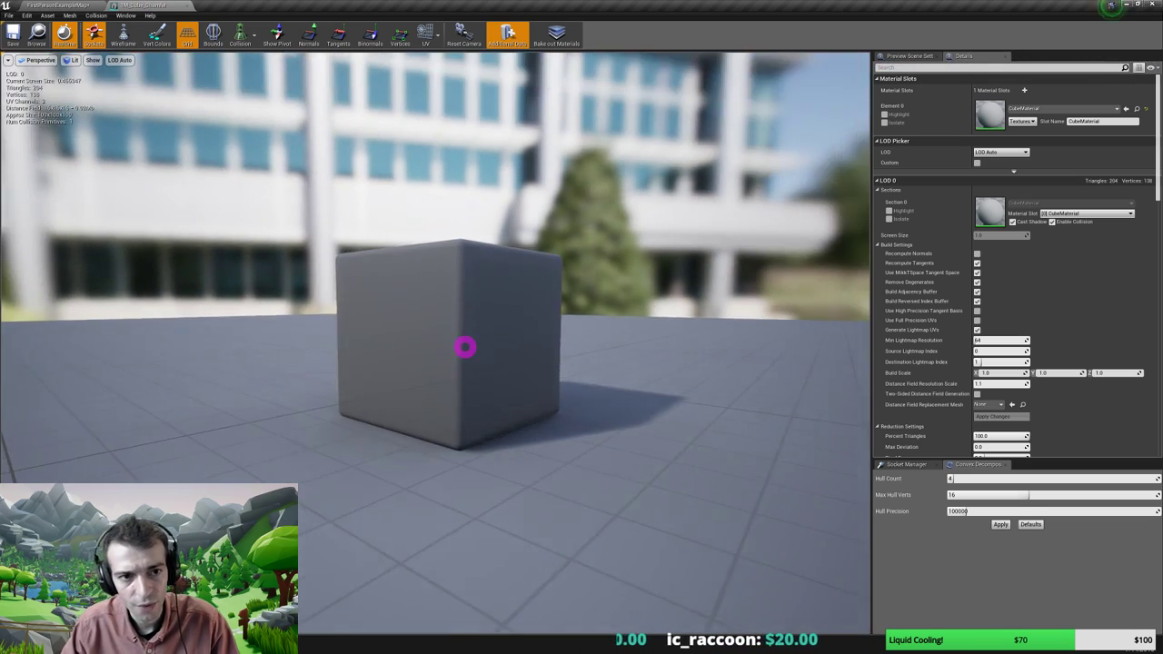
right_drag(466, 347, 467, 346)
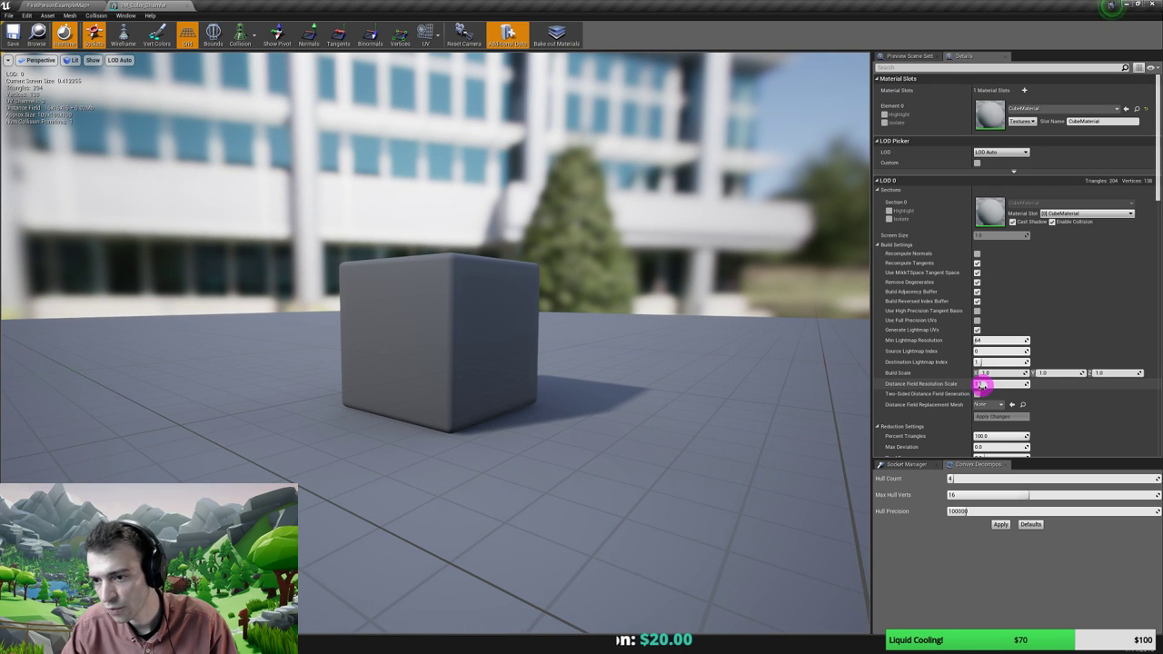
scroll(979, 406, down, 7)
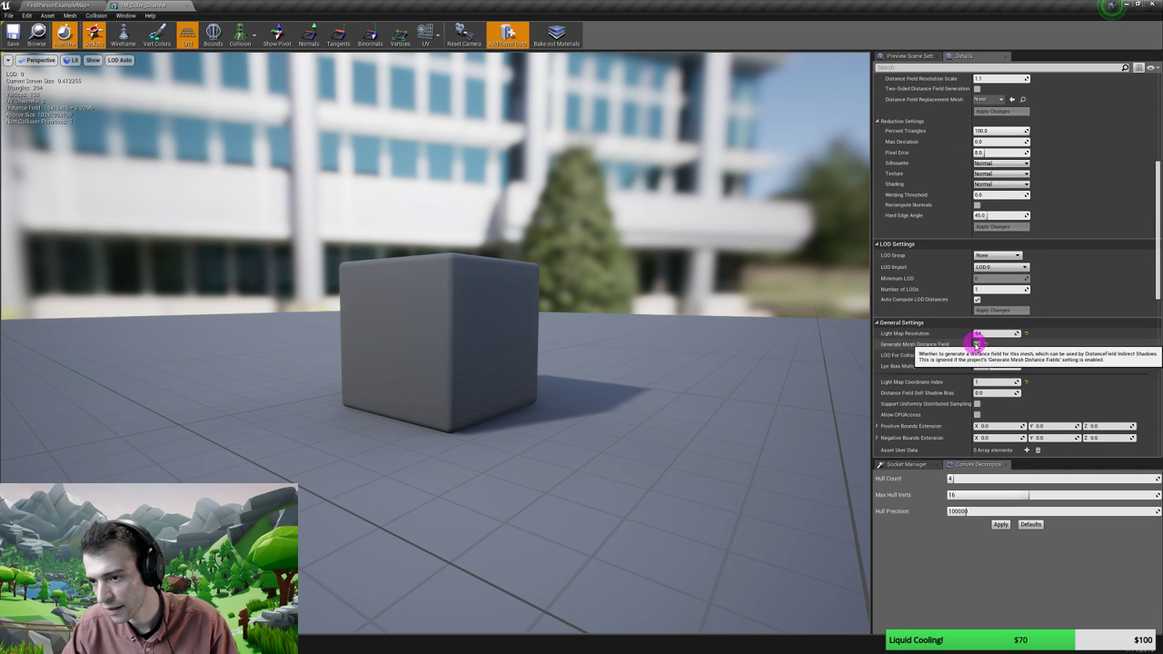
scroll(512, 369, up, 4)
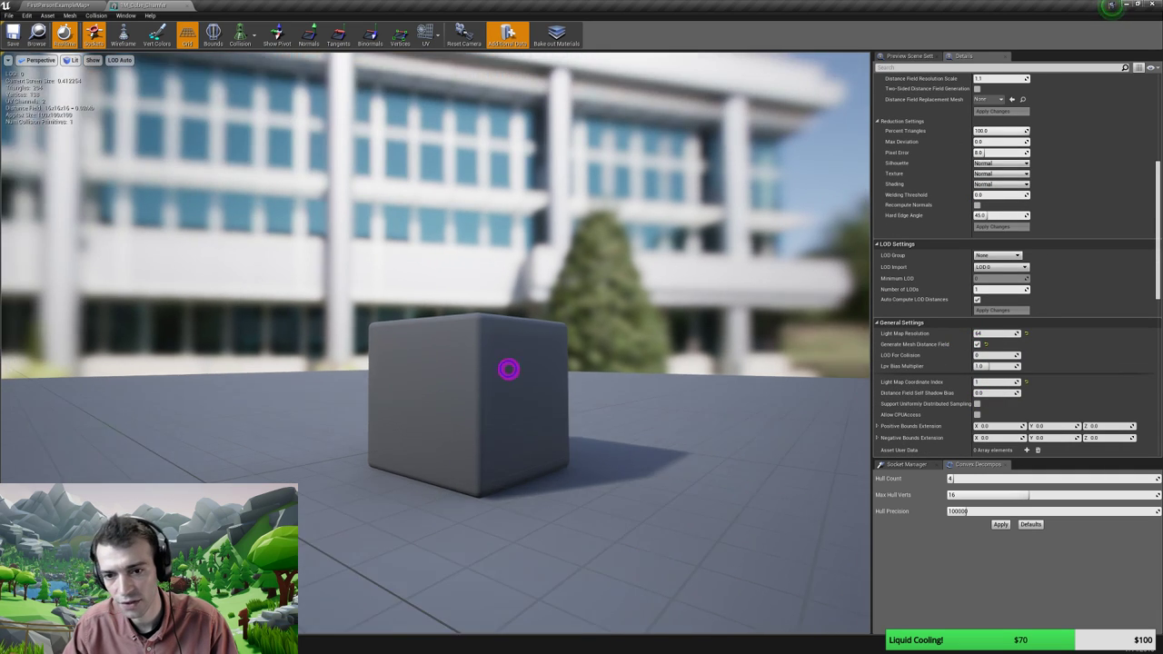
scroll(515, 376, down, 3)
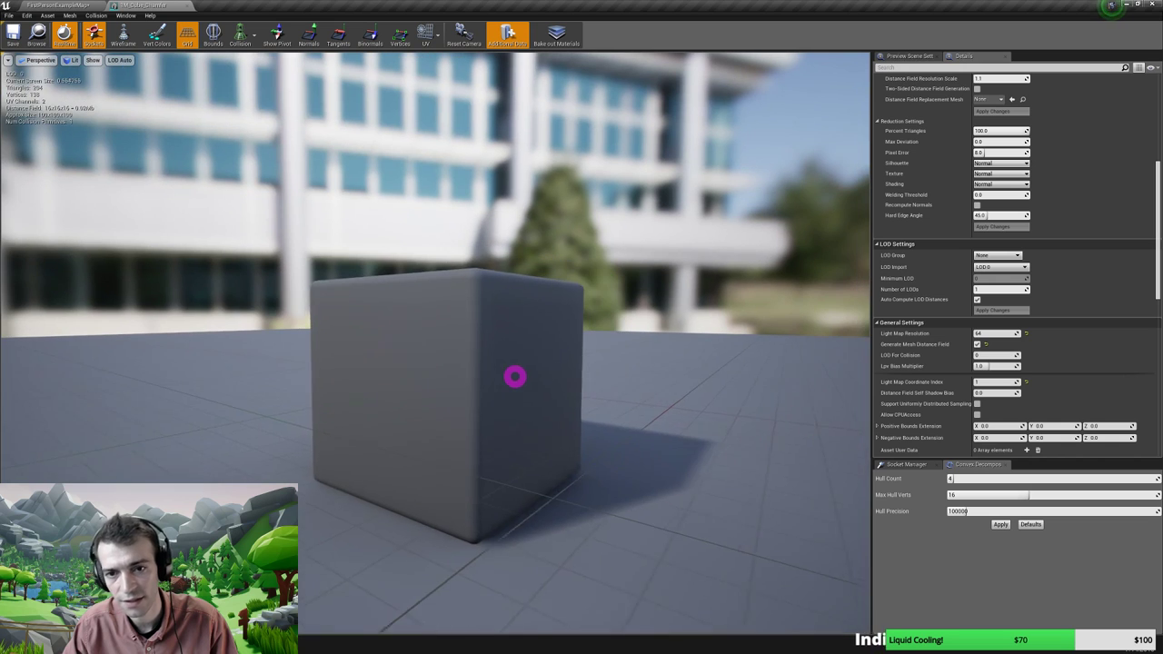
scroll(514, 376, down, 1)
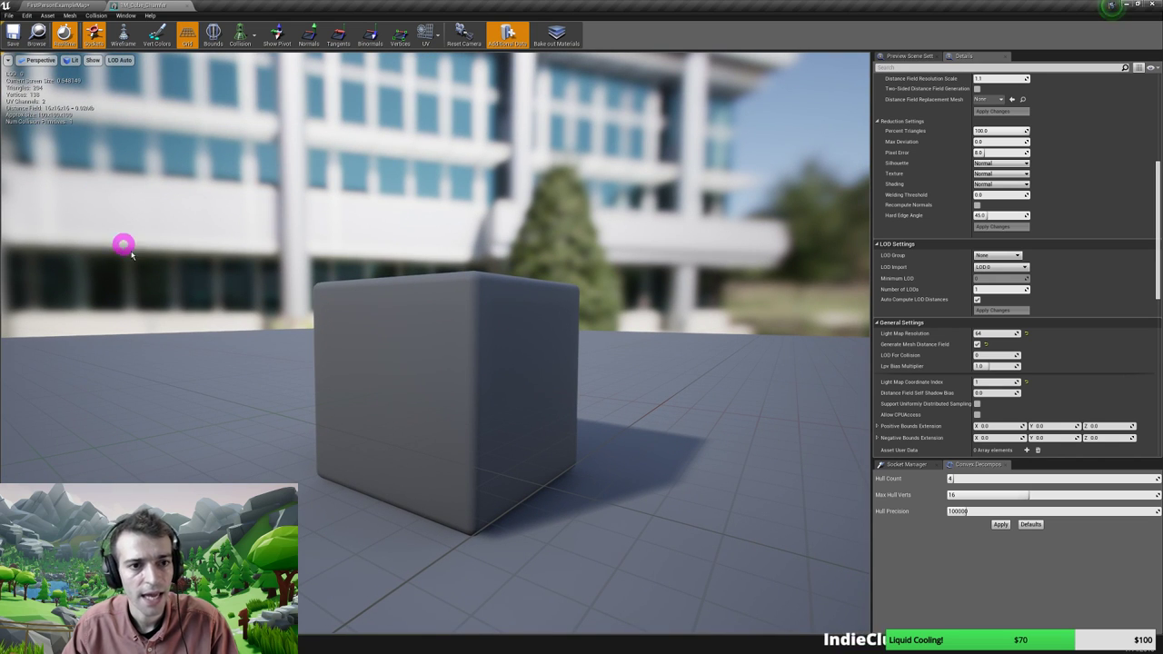
Capture the mesh statistics area, box the Distance Field line in red, and upload the capture
key(Print)
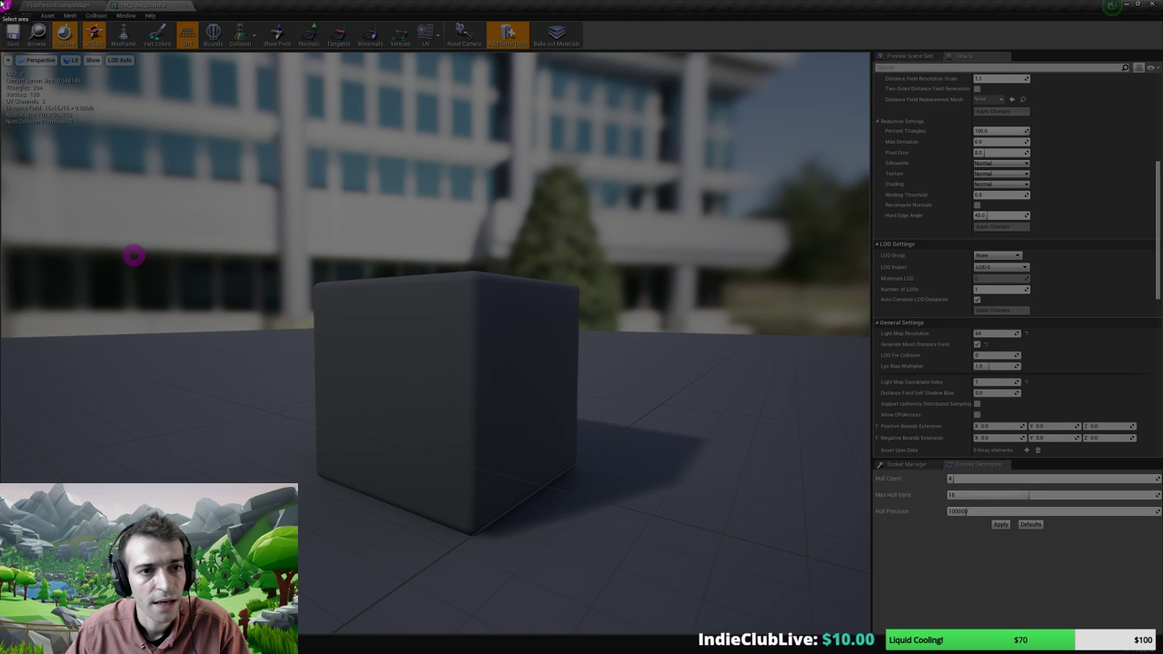
drag(1, 1, 248, 163)
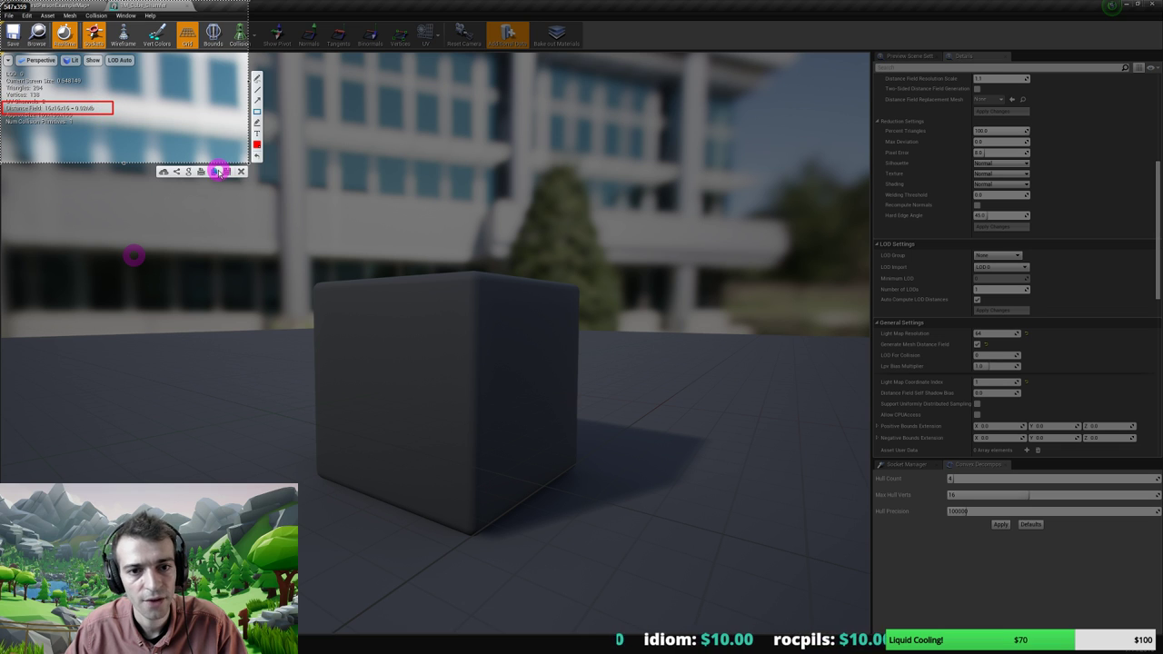
click(164, 173)
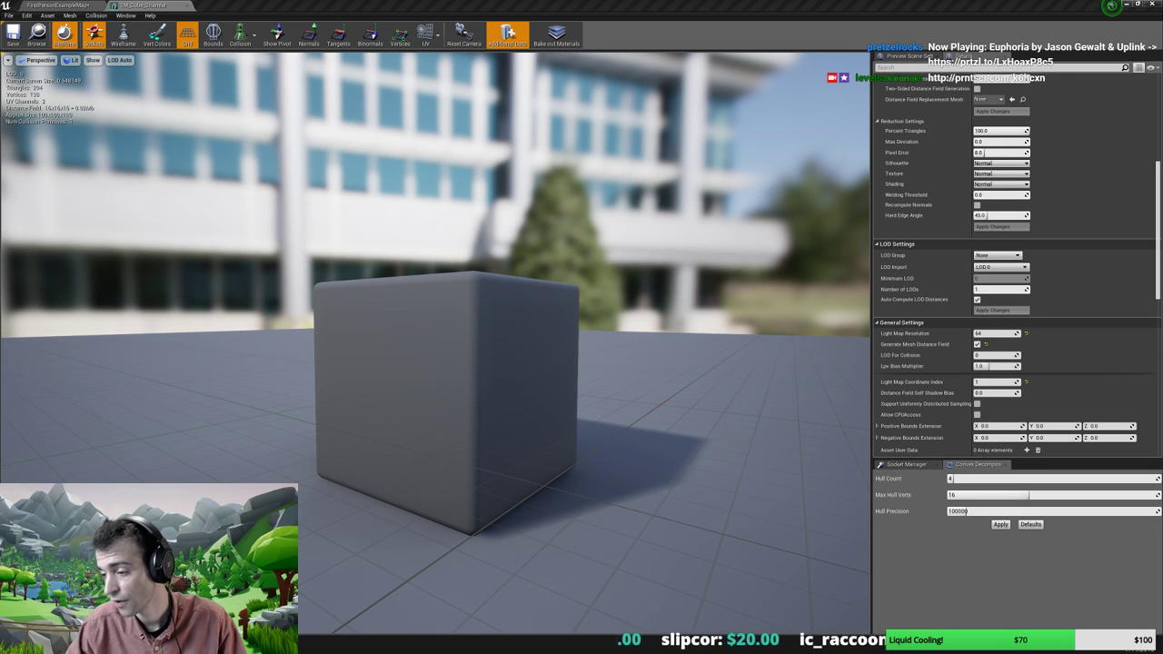
Return to the FirstPersonExampleMap level and compare the edge shading of the chamfered and plain white cubes from several angles
drag(359, 266, 324, 213)
click(46, 5)
right_drag(355, 339, 290, 341)
drag(289, 341, 270, 273)
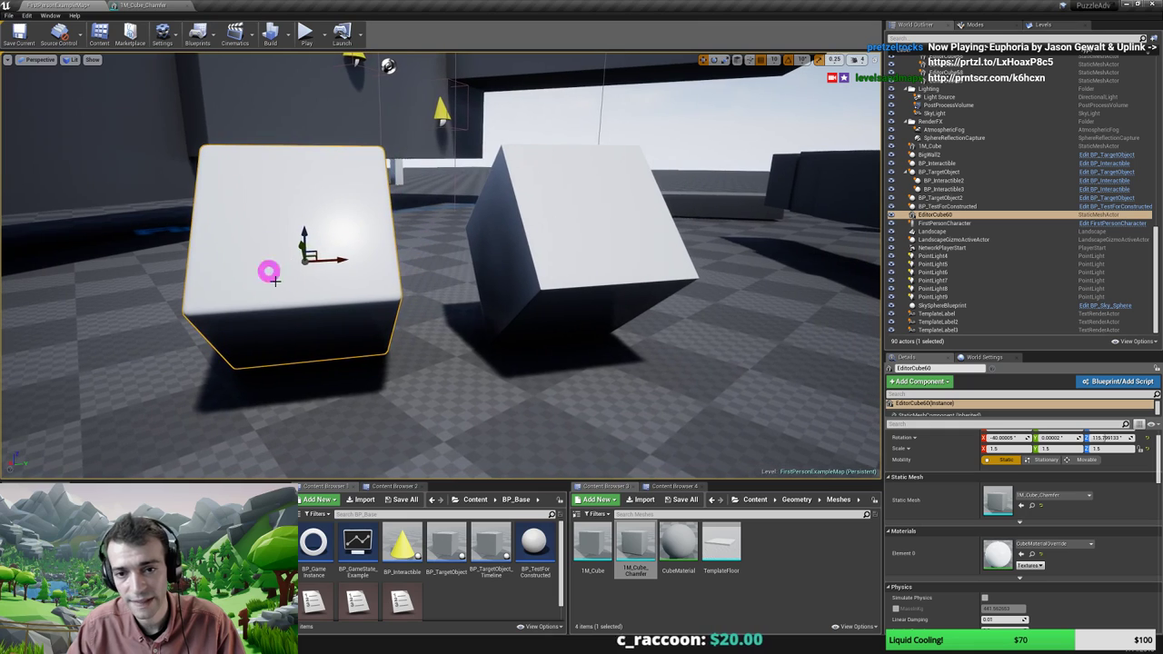
drag(362, 307, 275, 301)
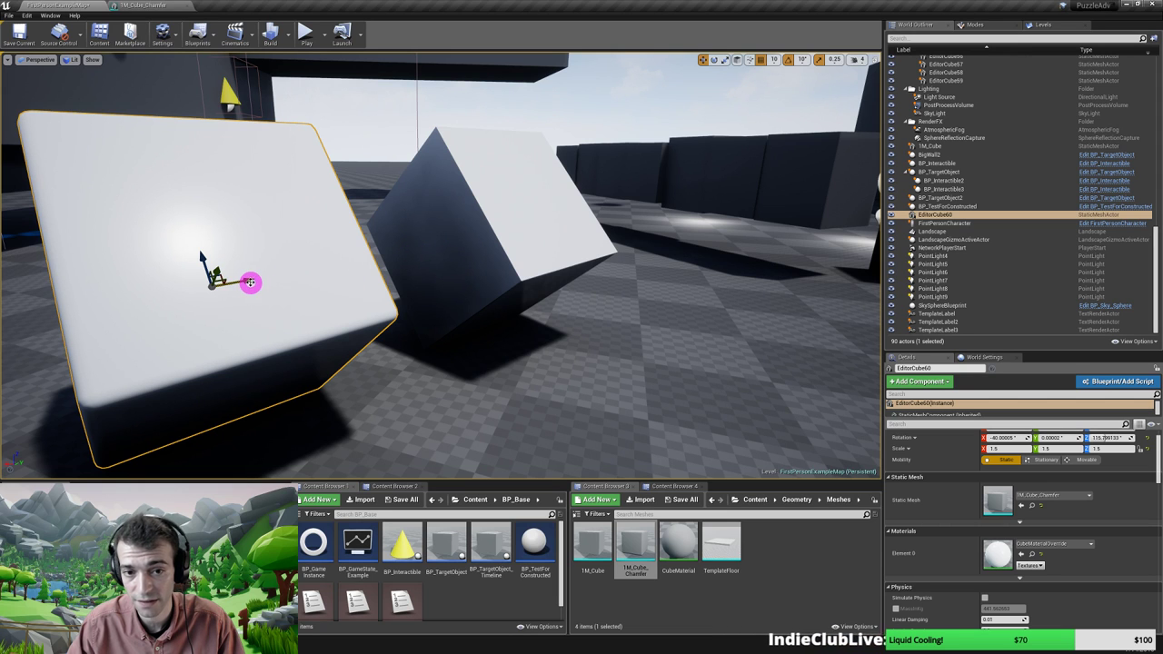
drag(253, 286, 306, 309)
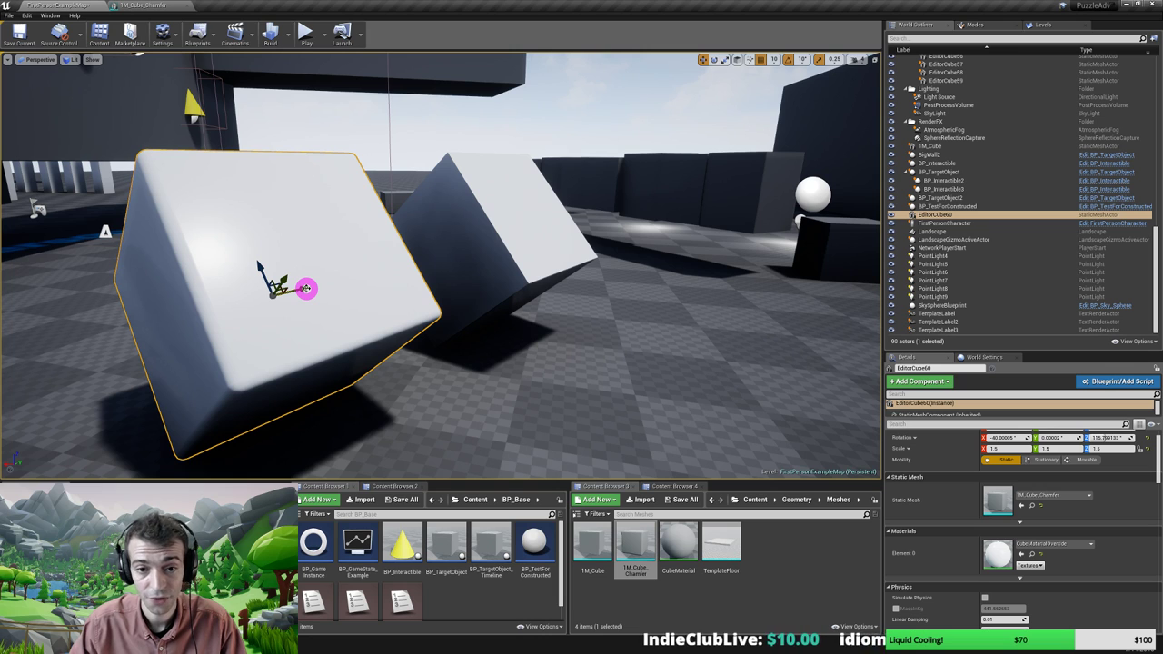
mouse_move(299, 289)
mouse_down()
mouse_move(2, 347)
mouse_move(338, 286)
mouse_move(181, 327)
mouse_move(277, 337)
mouse_up()
right_drag(278, 336, 272, 335)
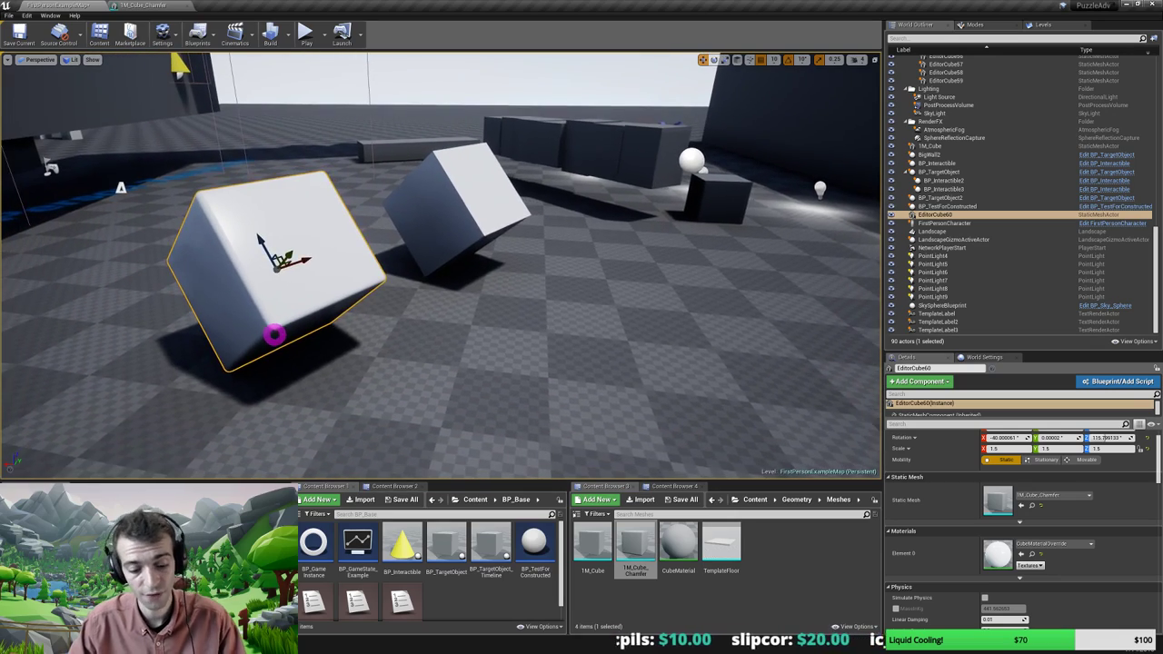
Expand the level view to full screen and examine the chamfered and plain cubes' edges up close
key(F11)
right_drag(430, 320, 448, 325)
key(w)
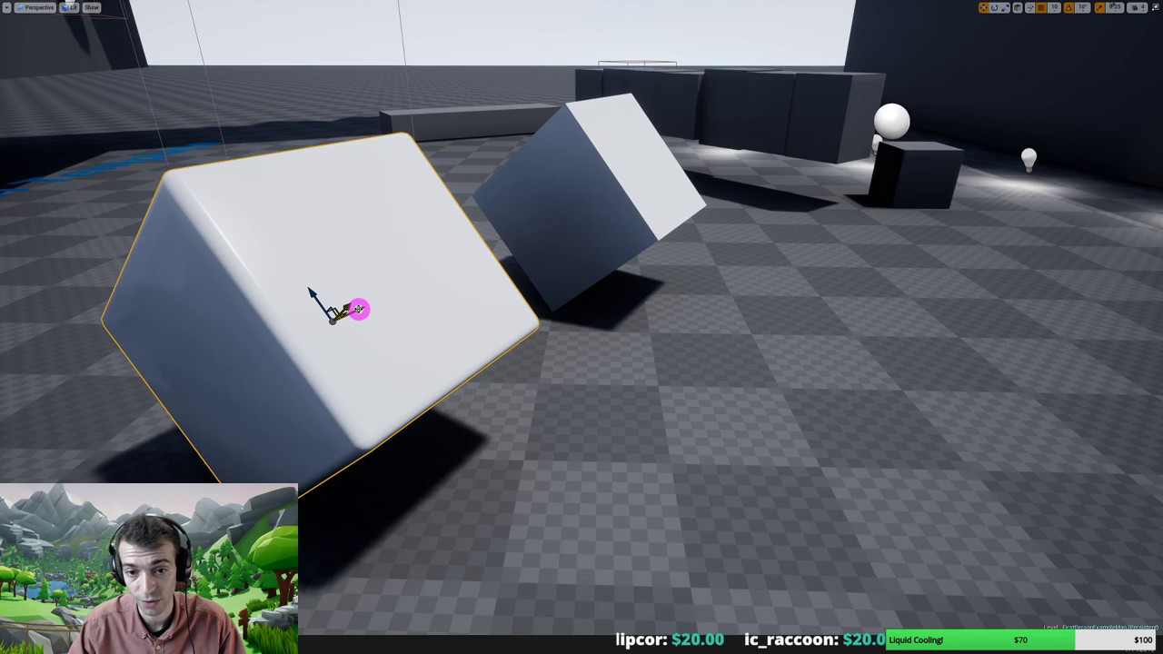
mouse_move(359, 309)
mouse_down()
mouse_move(18, 391)
mouse_move(94, 401)
mouse_move(483, 254)
mouse_up()
right_drag(555, 304, 465, 268)
key(w)
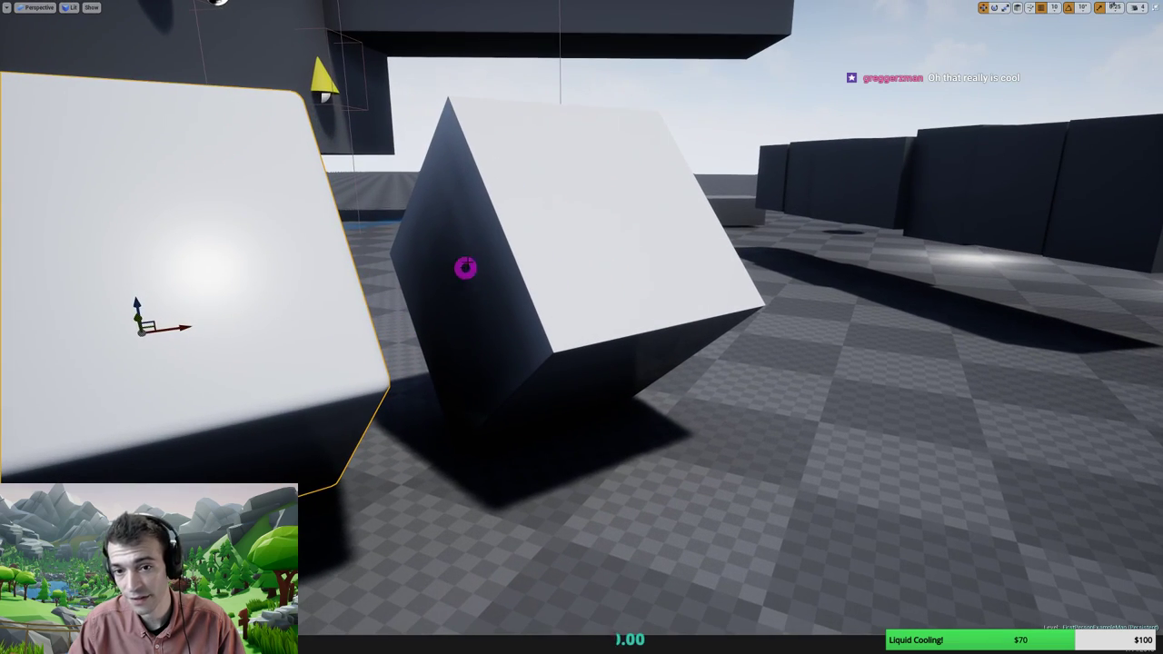
mouse_move(344, 320)
right_down()
mouse_move(354, 330)
mouse_move(270, 330)
mouse_move(291, 315)
mouse_move(345, 315)
mouse_move(369, 411)
right_up()
key(s)
key(d)
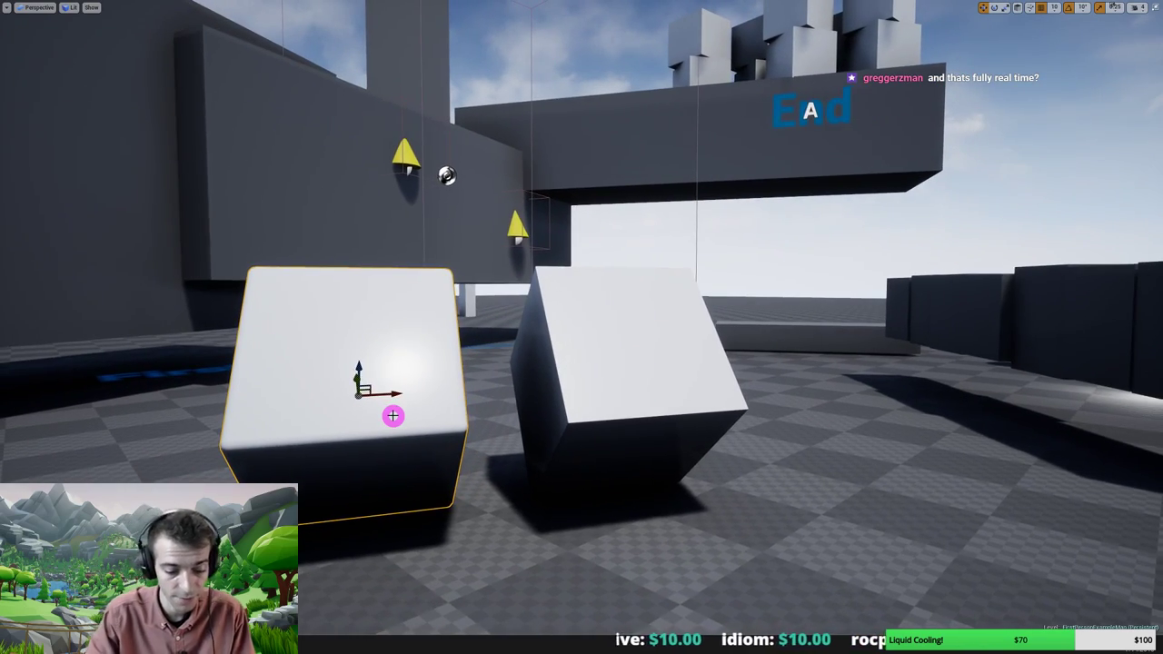
Play the level, walk around the two white cubes, and shoot the plain one to observe its shading in real time
key(alt+p)
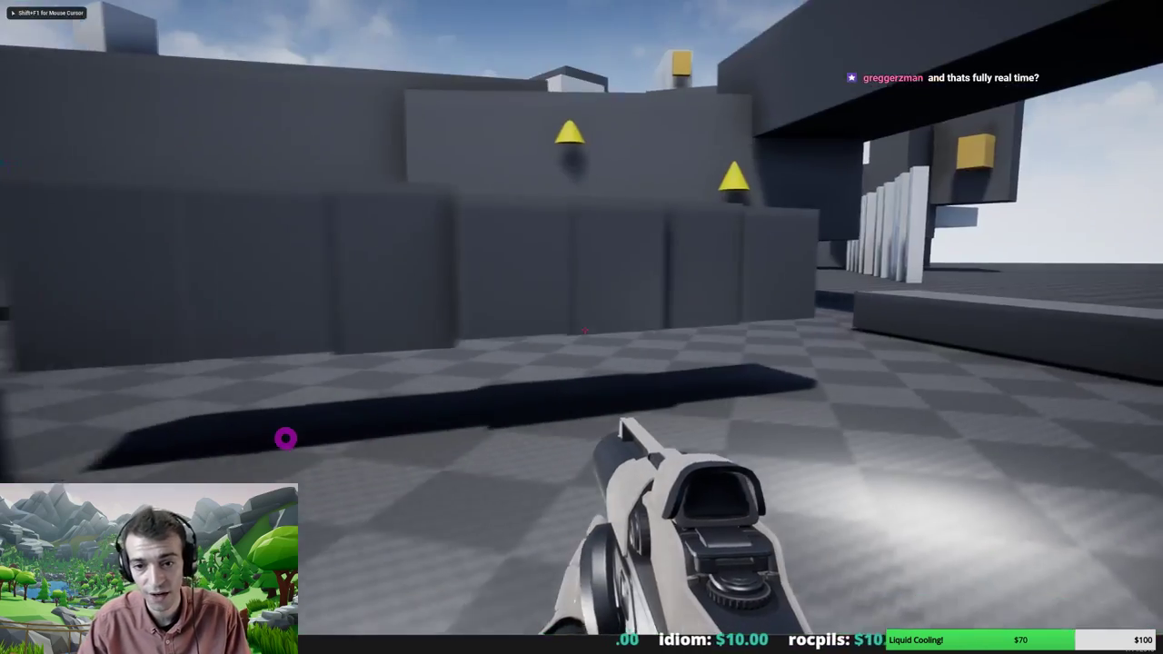
key(w)
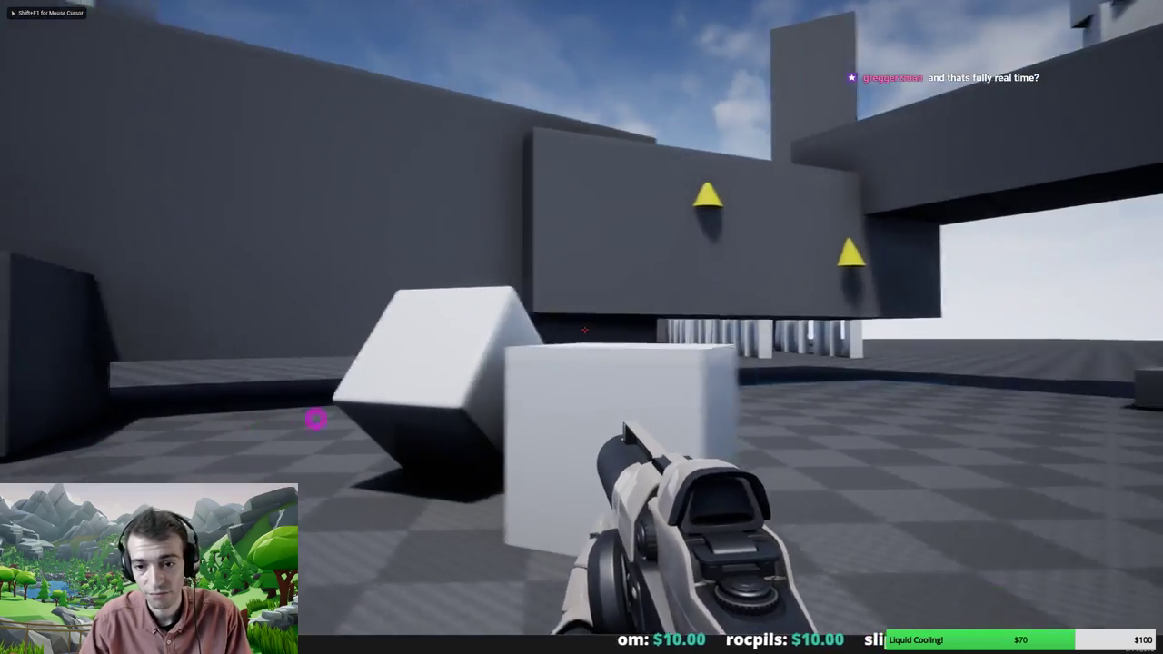
key(d)
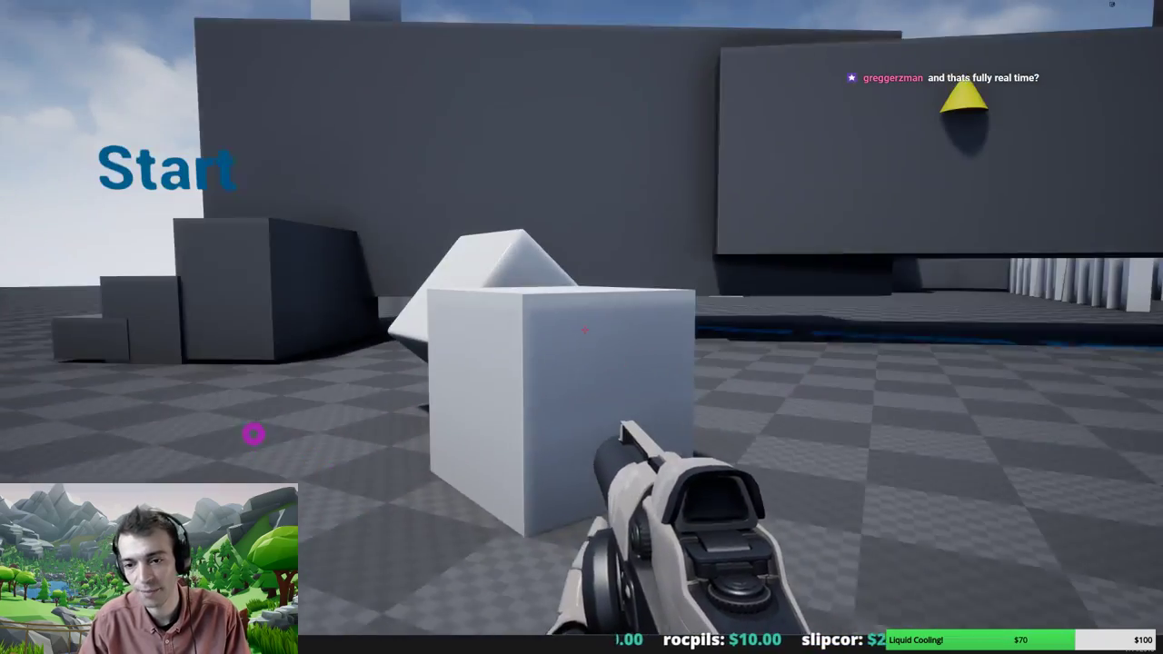
click(257, 430)
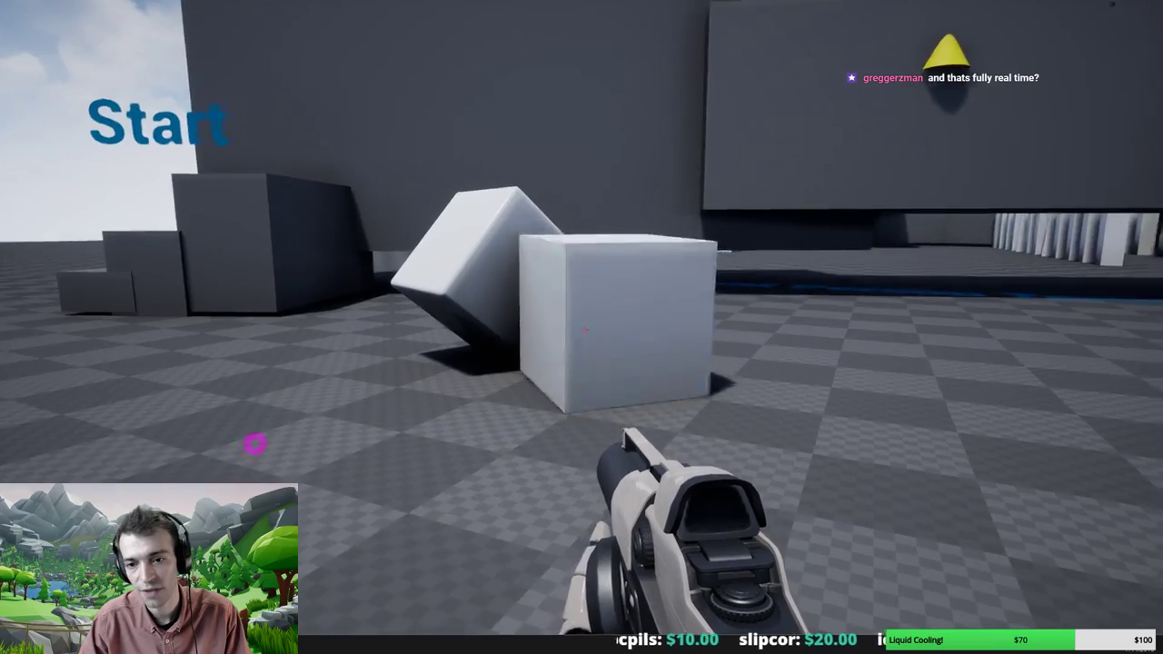
key(w)
key(d)
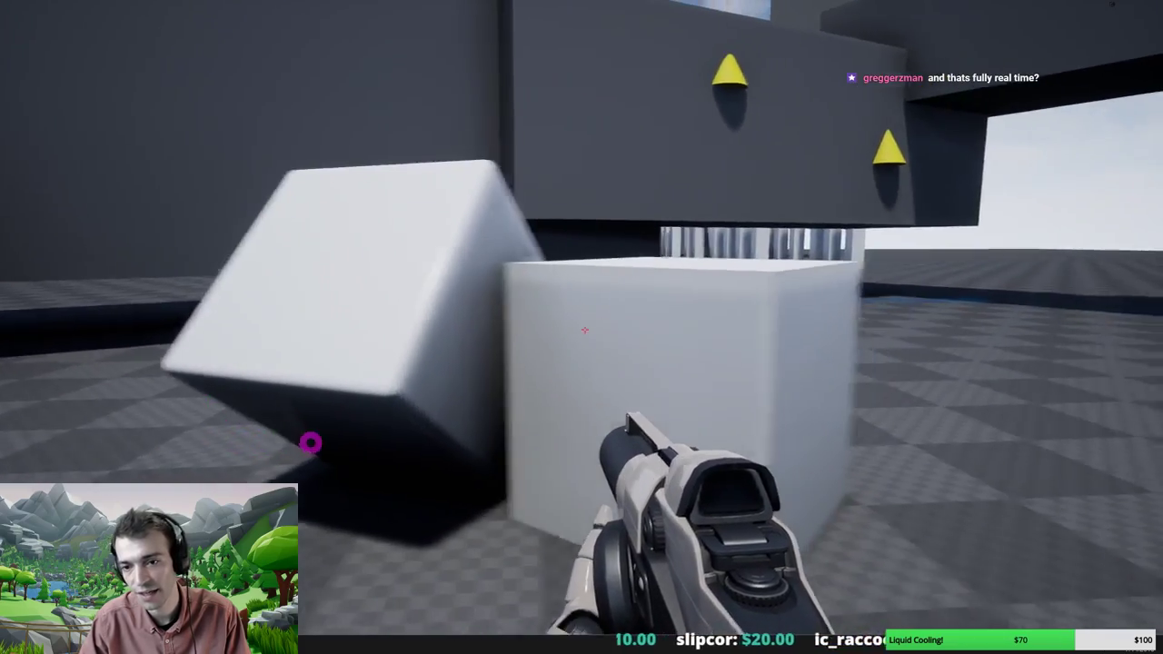
key(s)
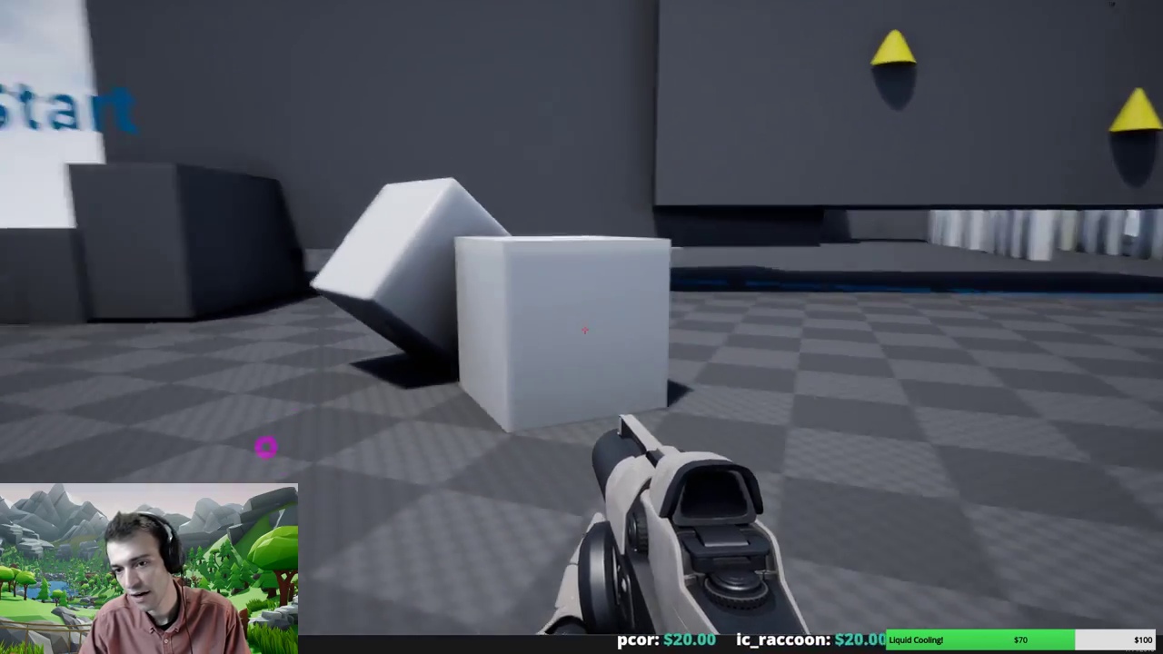
click(584, 330)
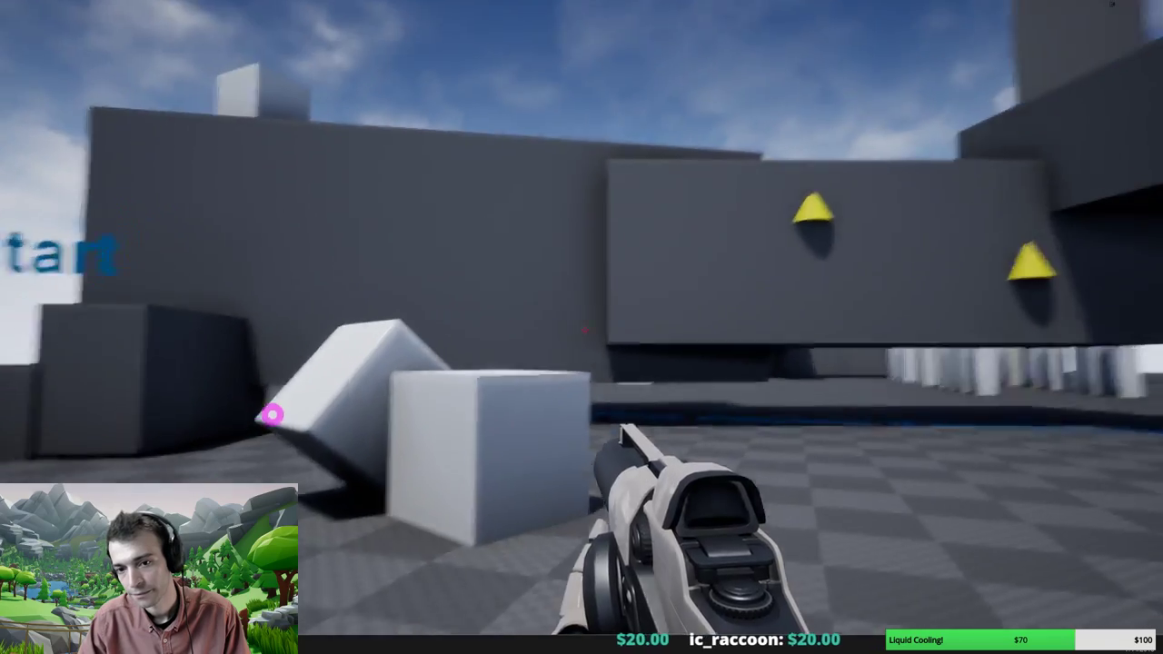
click(585, 330)
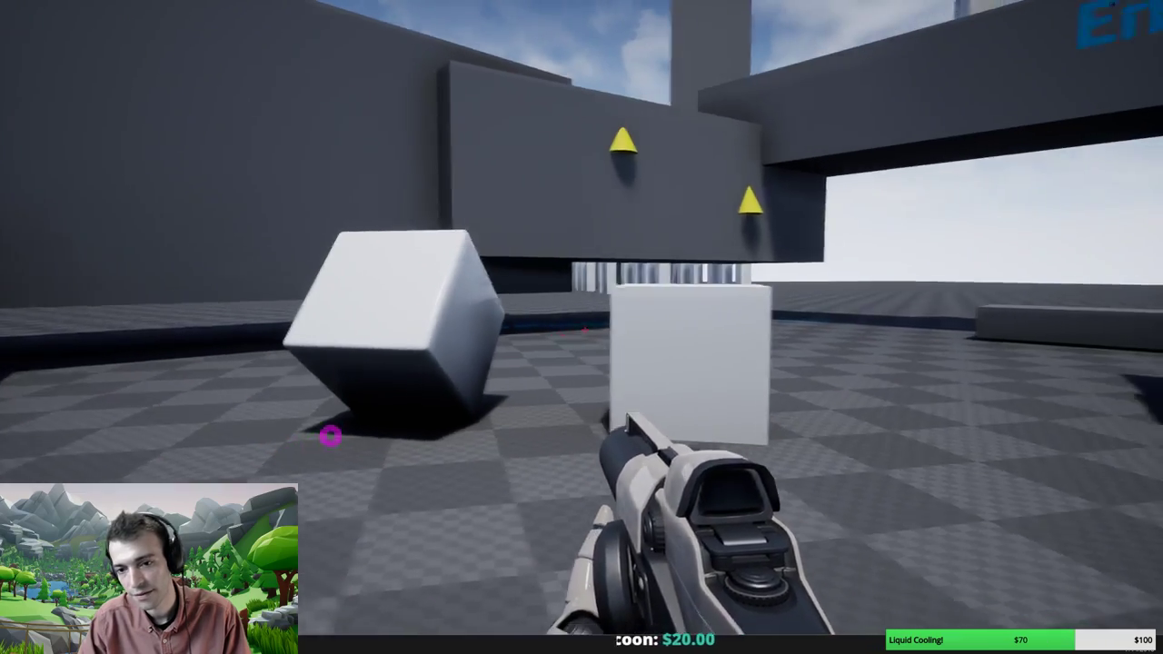
Walk up to the plain white cube in the running game and shoot it repeatedly to observe its edge shading
key(w)
click(585, 330)
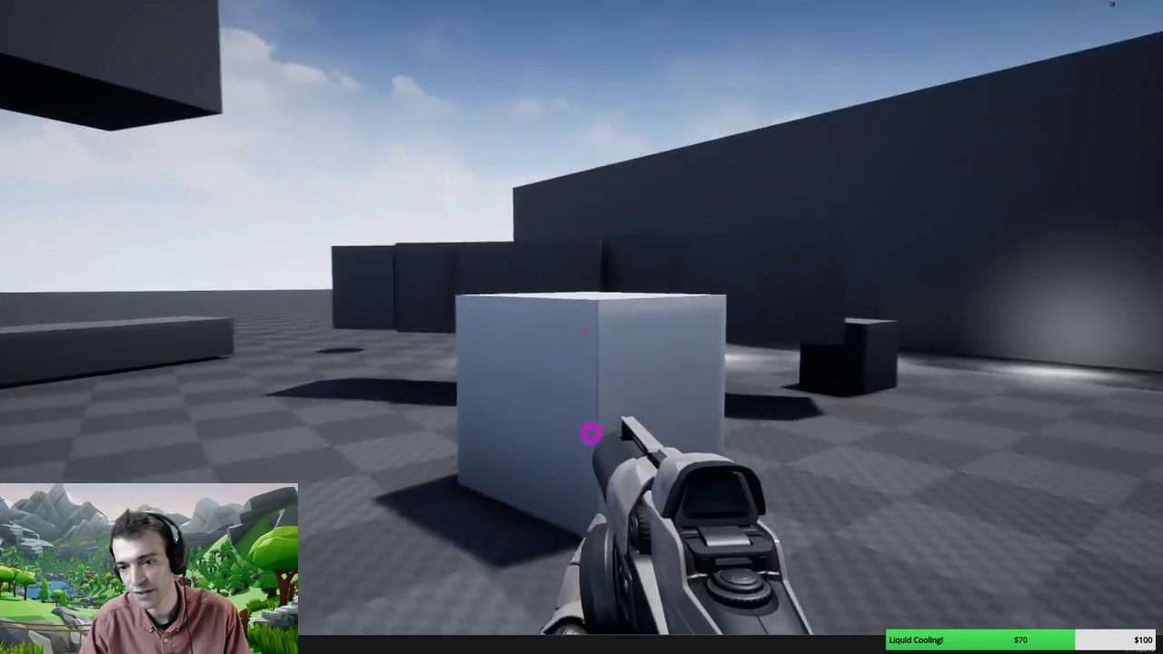
click(584, 330)
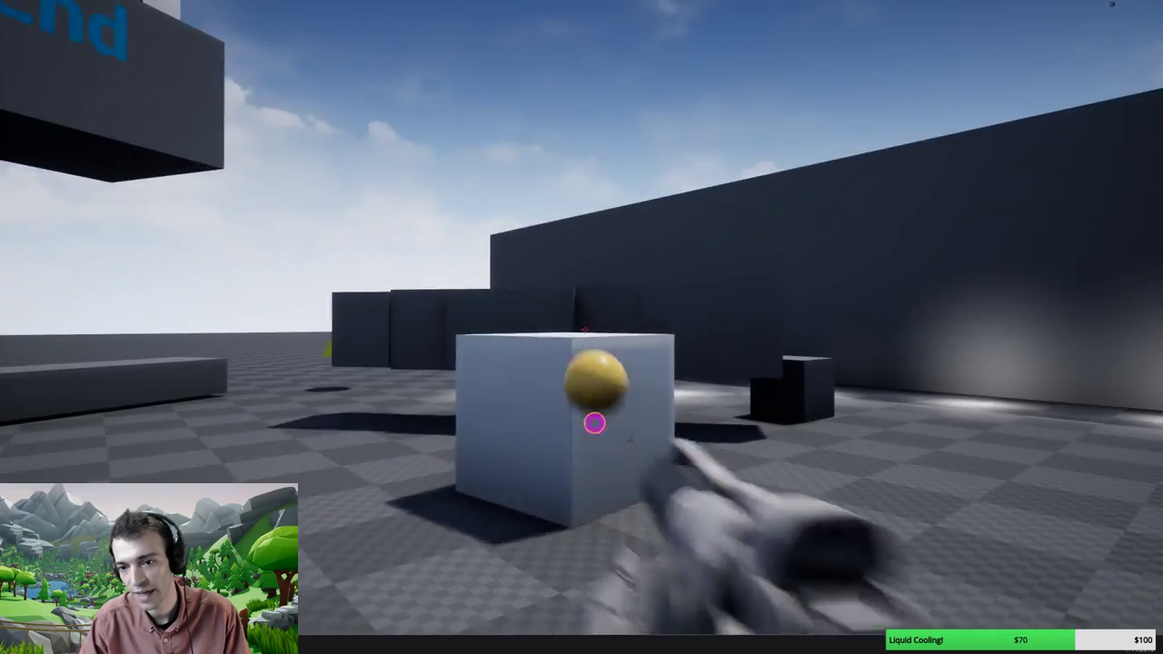
key(w)
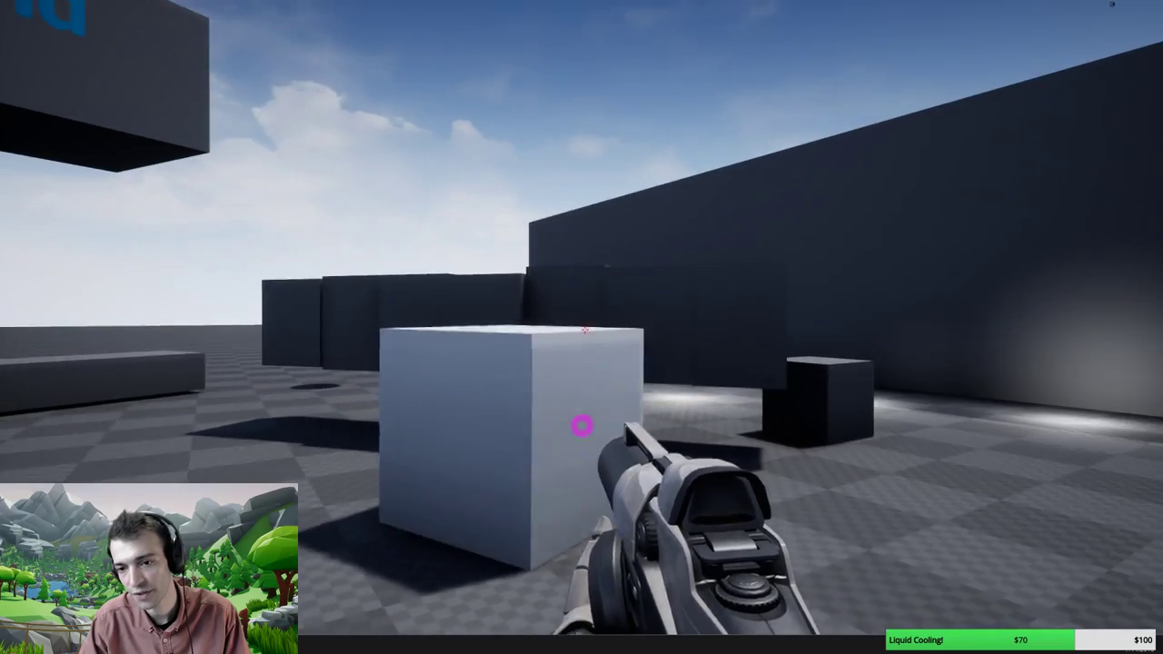
click(584, 330)
key(w)
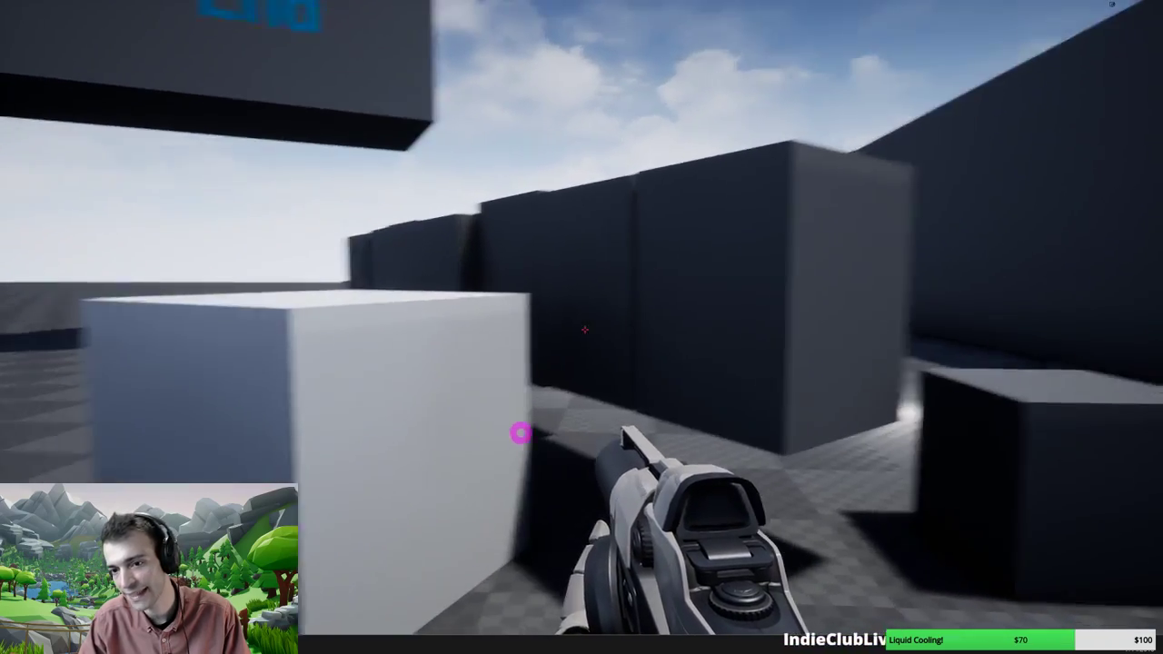
Circle the plain cube beside the row of dark blocks and shoot it again to compare its shading from other sides
key(a)
key(s)
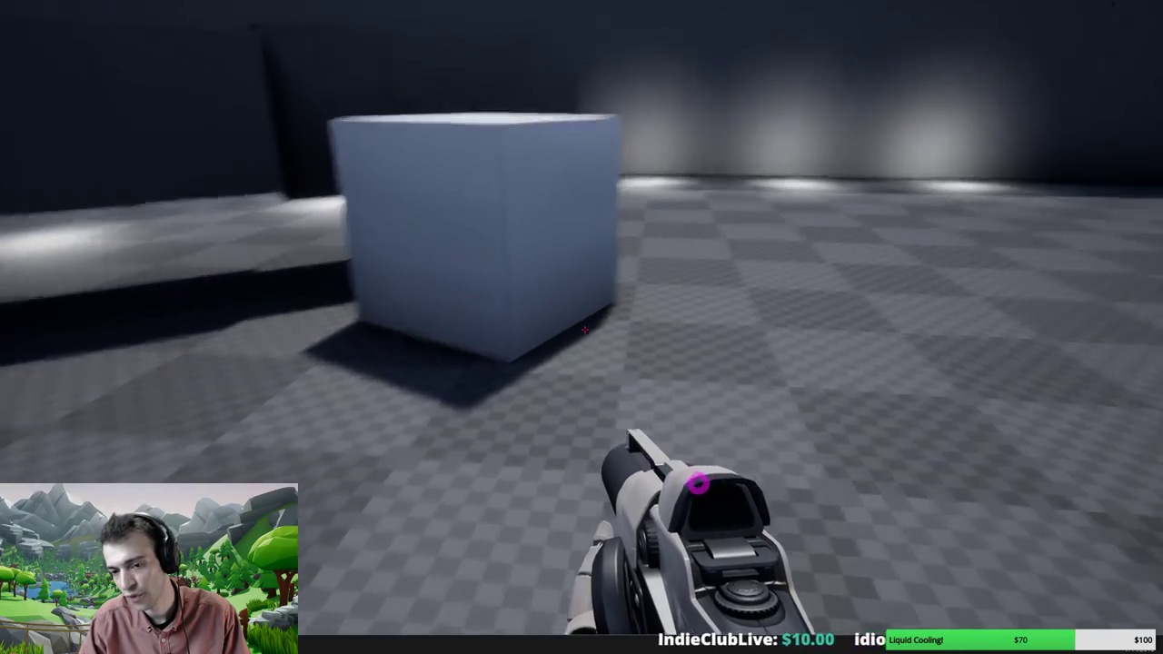
key(a)
key(a)
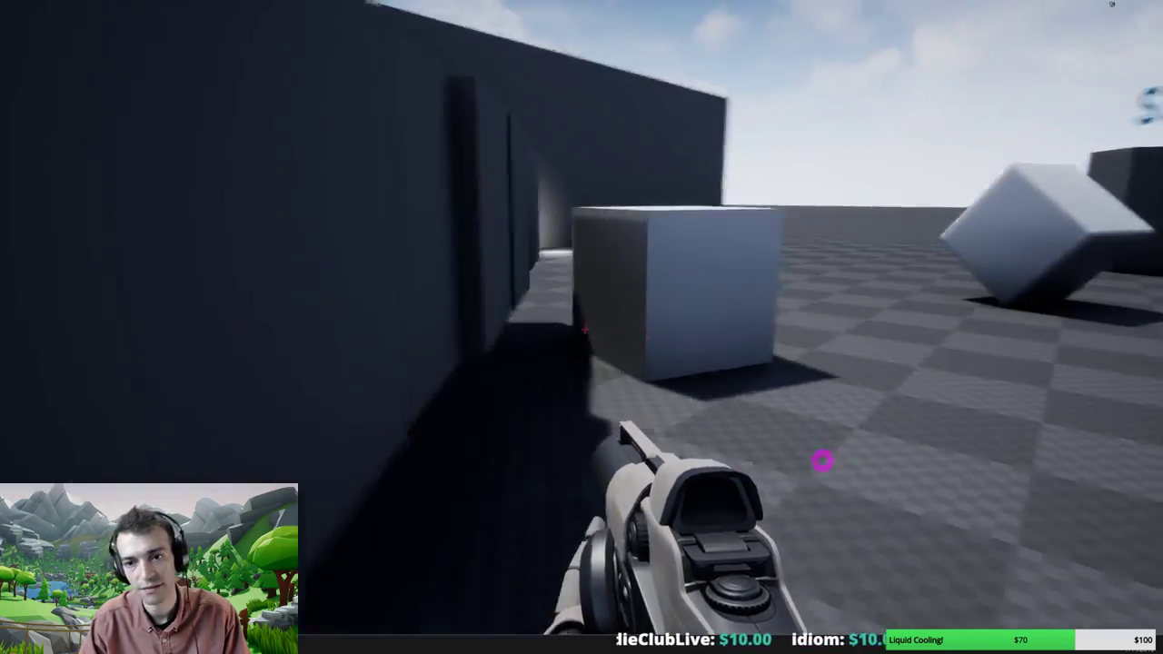
click(823, 460)
key(d)
click(818, 460)
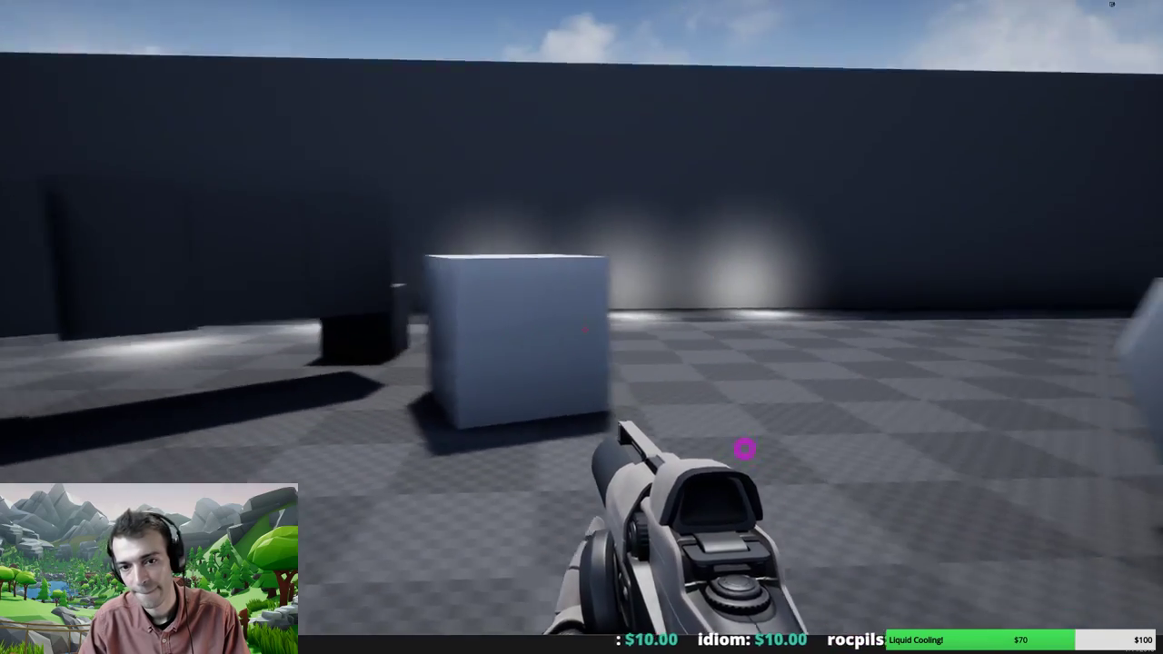
click(744, 449)
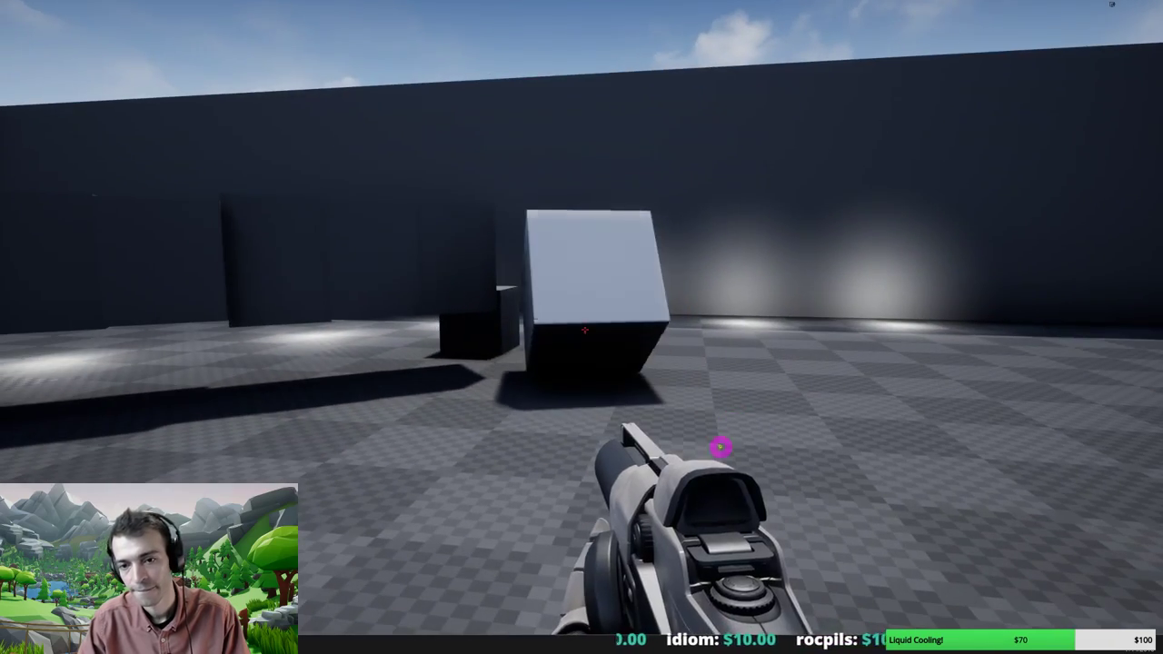
Examine the plain cube's edges up close and where it meets the dark blocks, and end the play session
key(w)
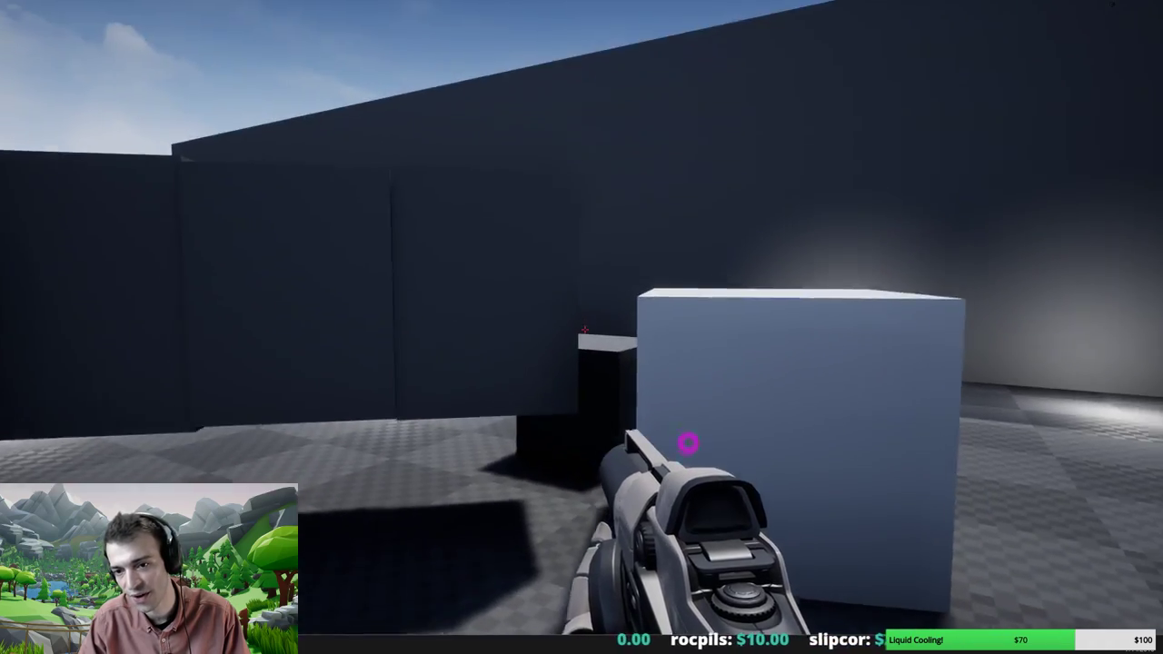
key(w)
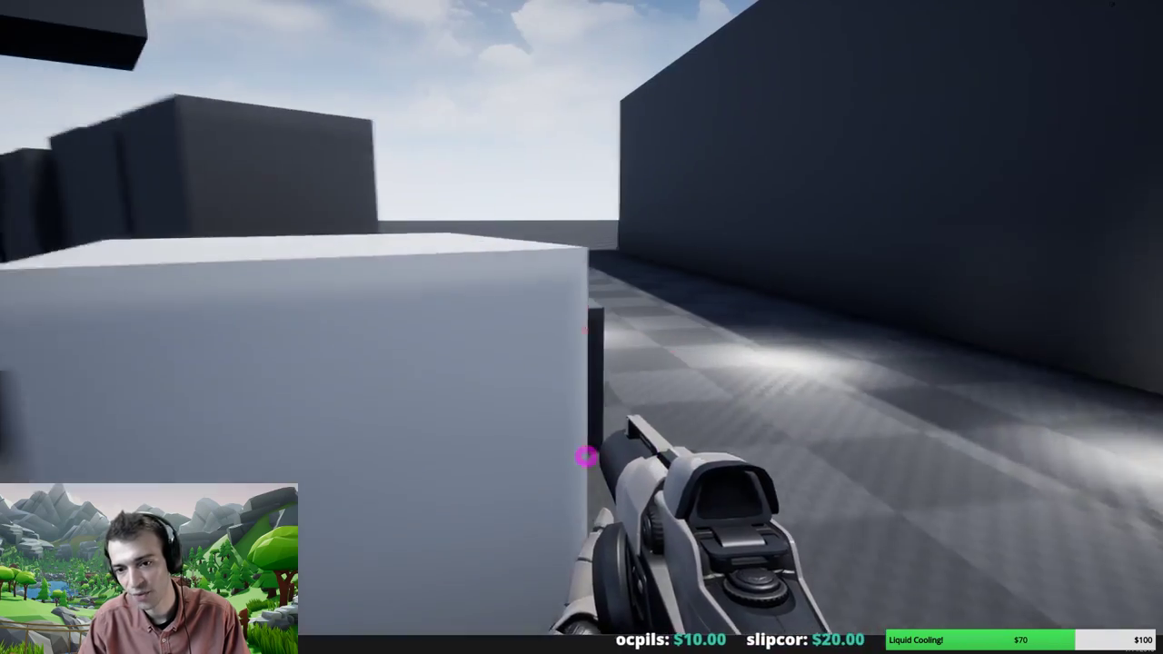
key(s)
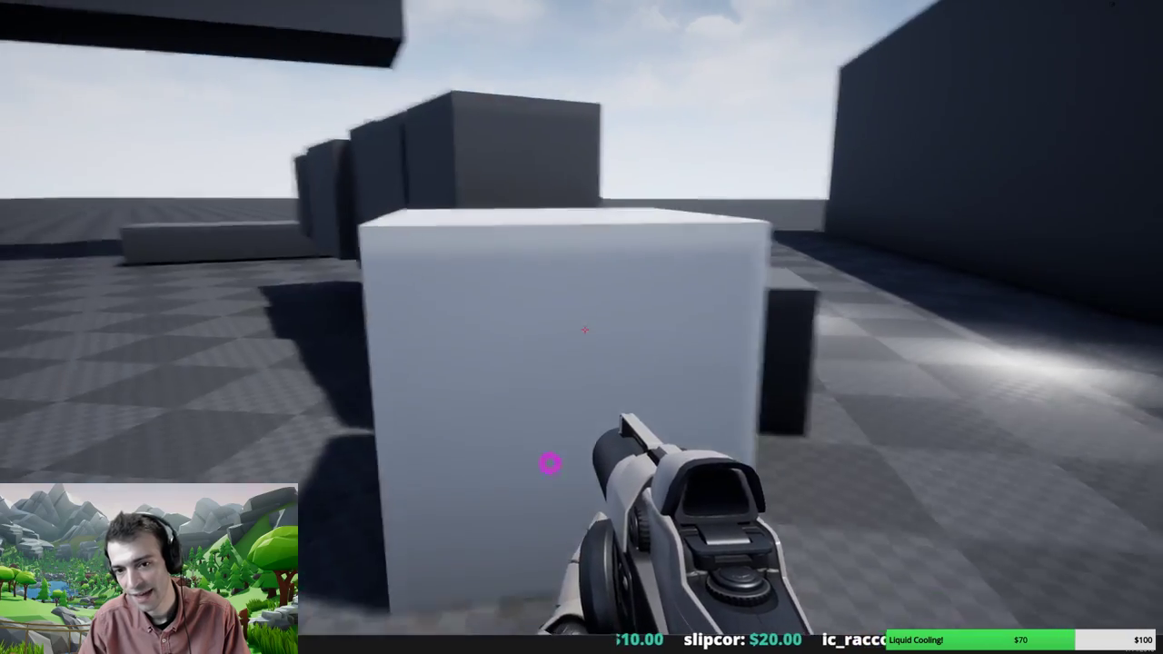
key(w)
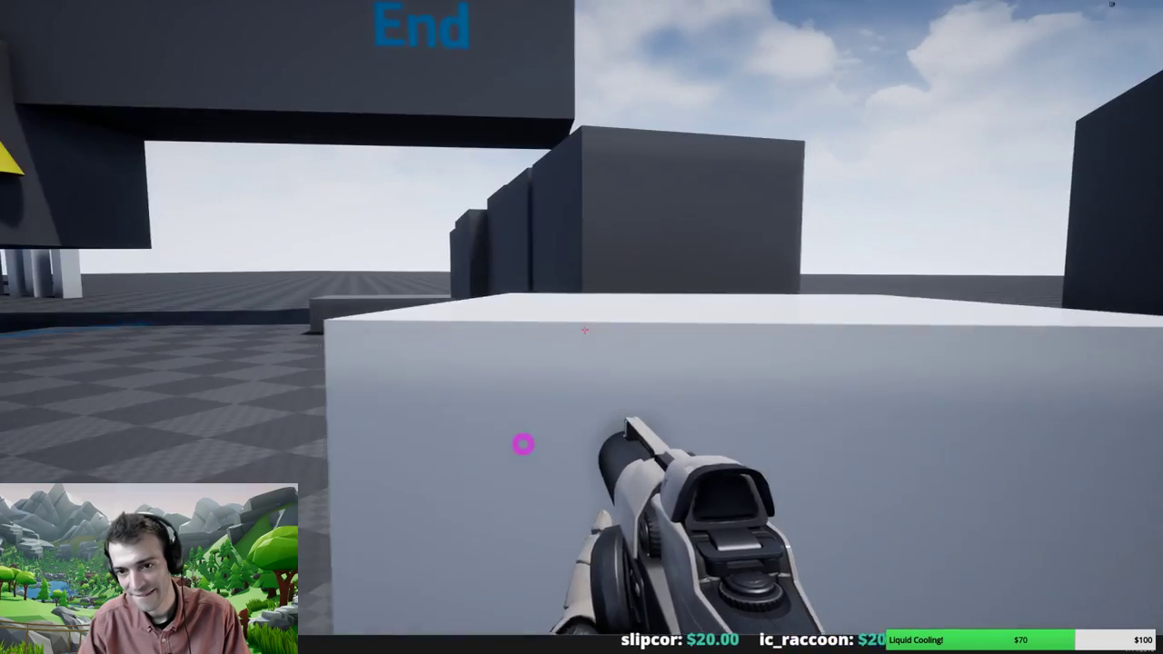
key(a)
key(a)
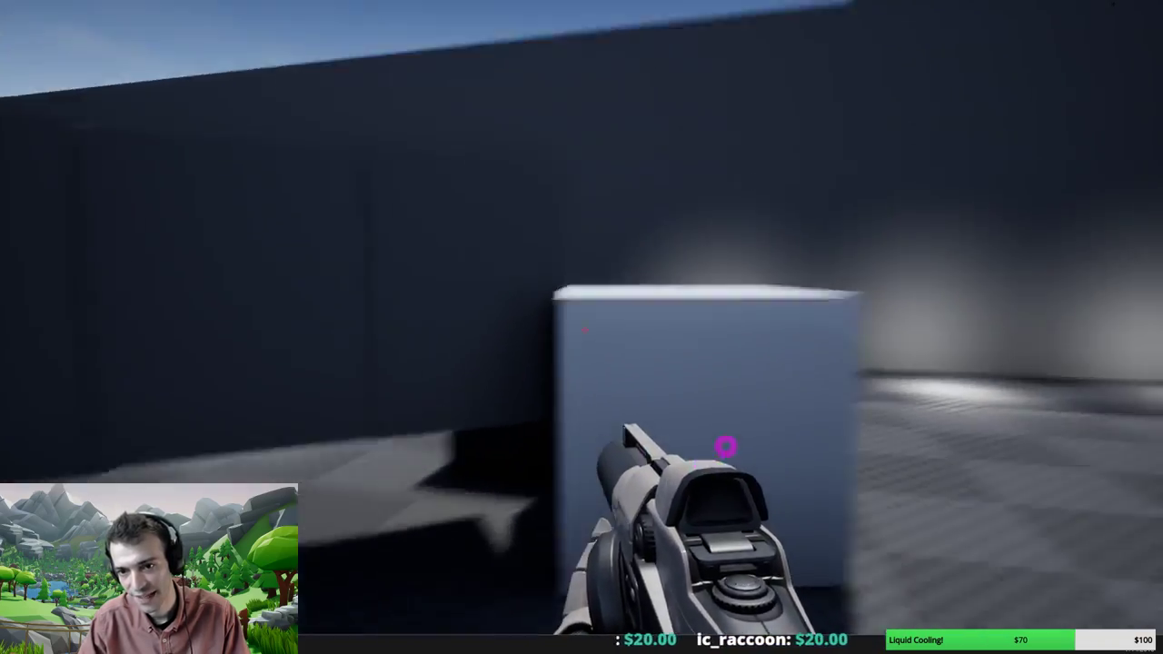
key(w)
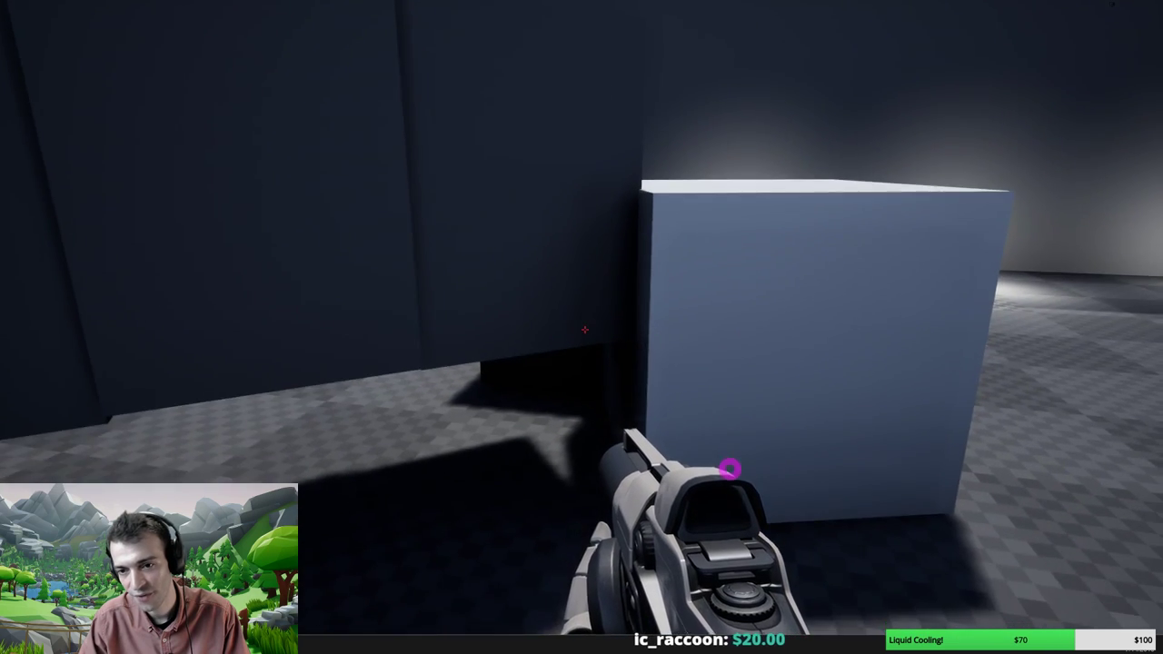
key(s)
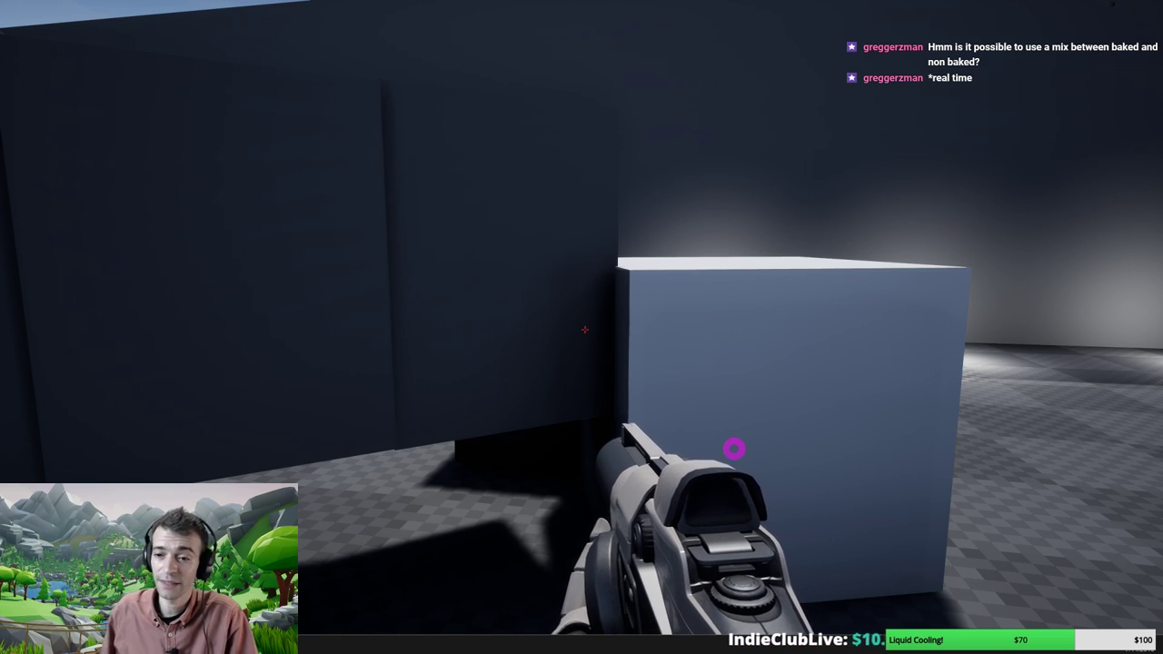
key(Escape)
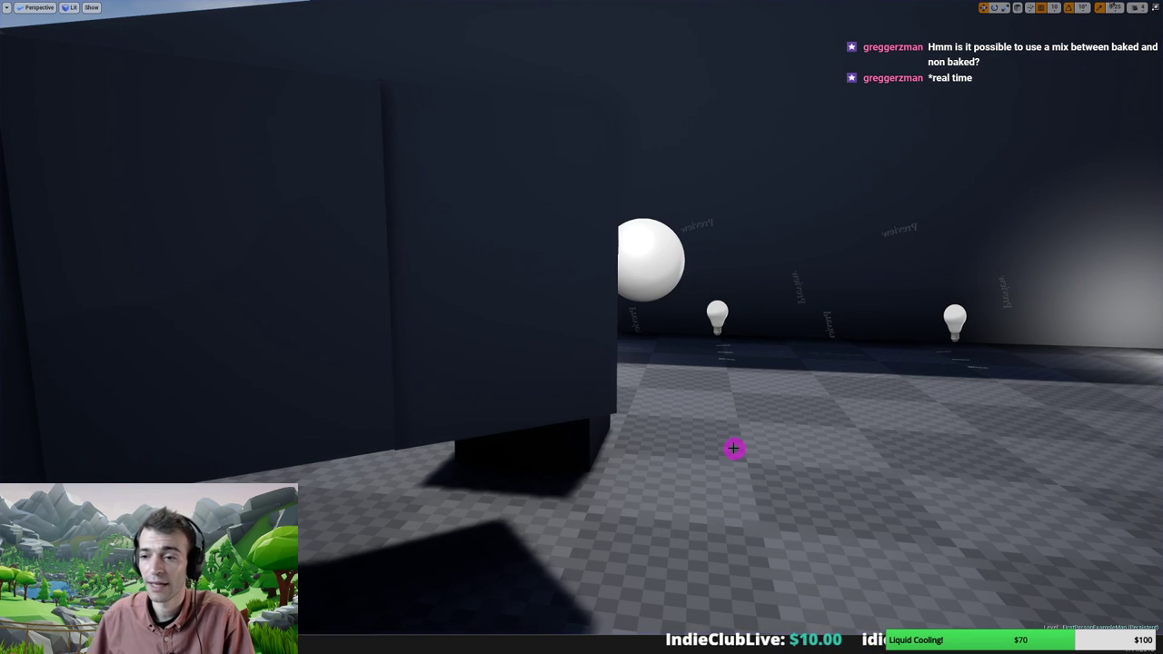
Leave the full-screen level view and select PointLight7 beside the large wall to inspect its mobility options
right_drag(728, 449, 690, 451)
key(d)
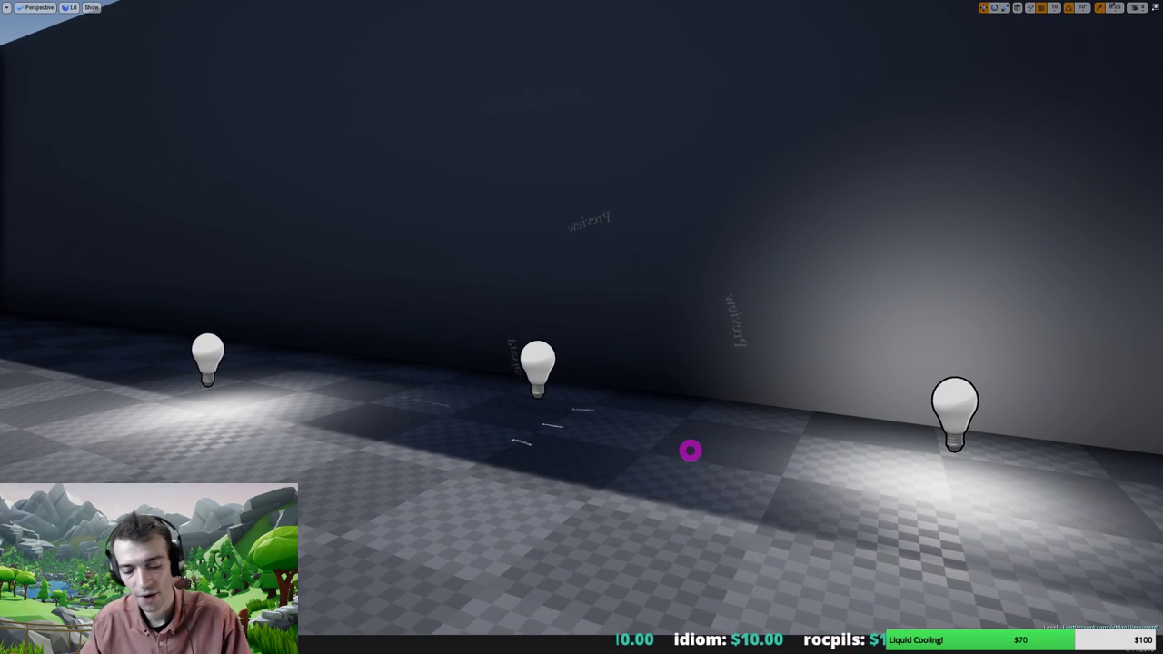
key(F11)
right_drag(462, 405, 448, 361)
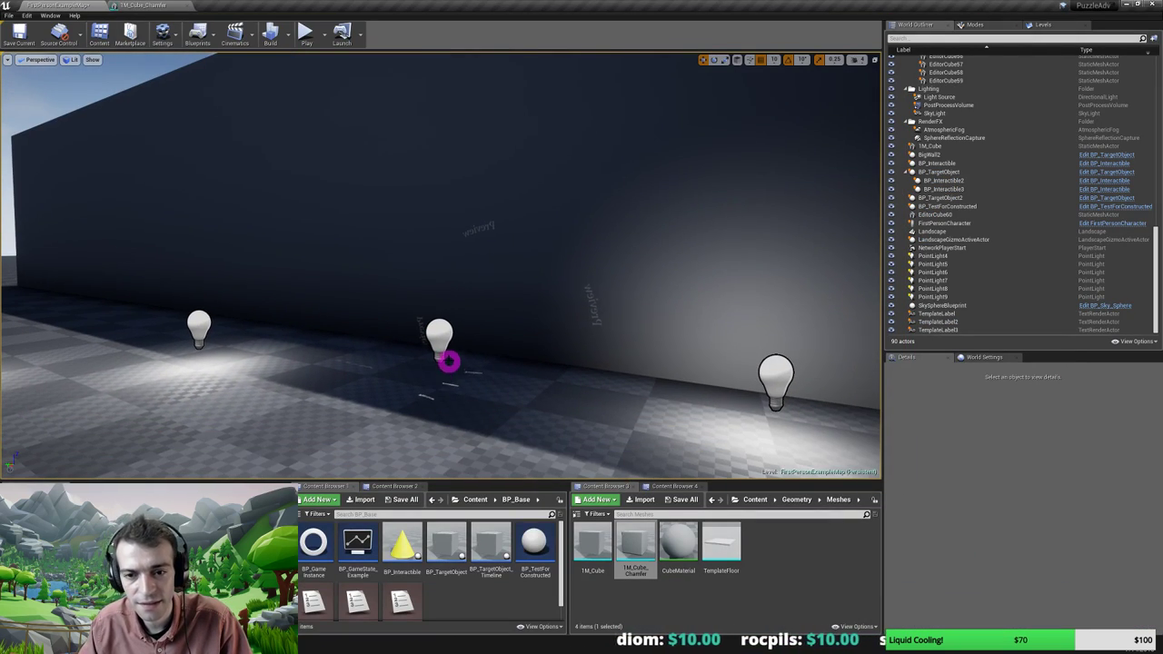
click(438, 339)
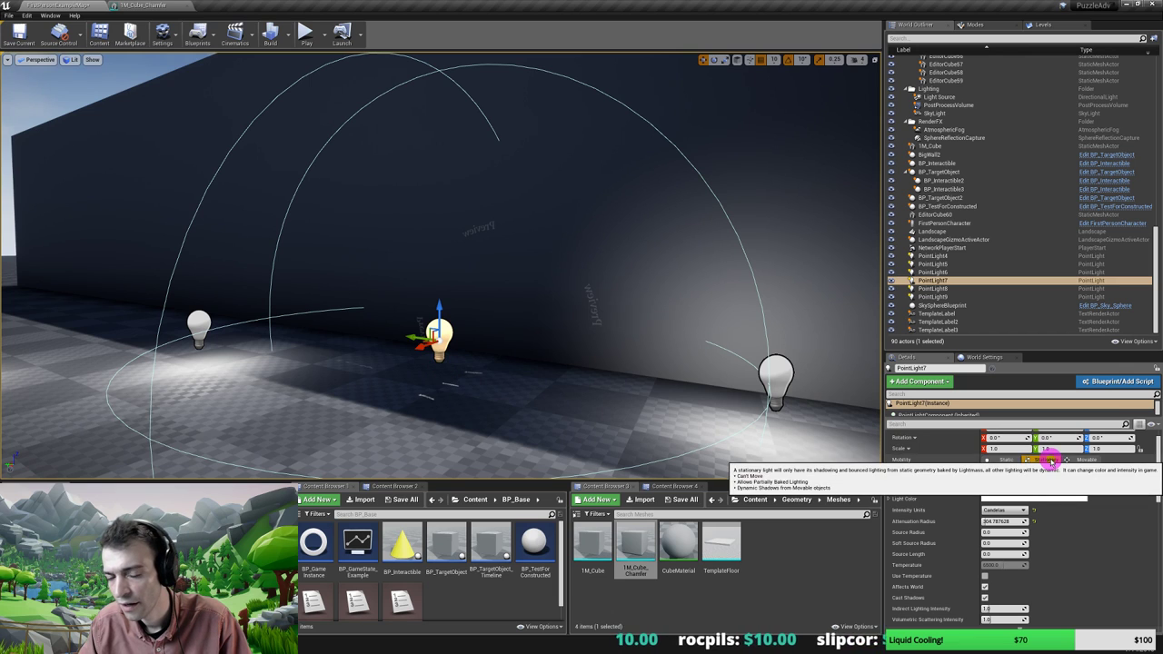
Select the BP_TestForConstructed block row and open its blueprint's Construction Script at the Set Static Mesh node
right_drag(533, 391, 364, 357)
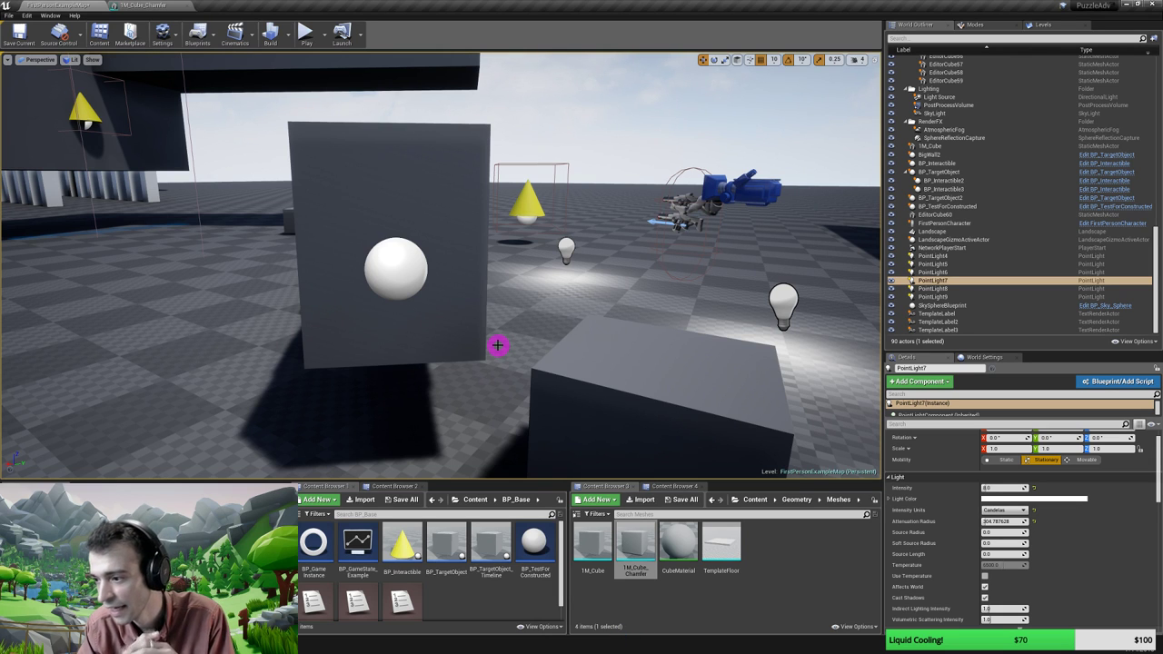
right_drag(482, 316, 389, 304)
key(d)
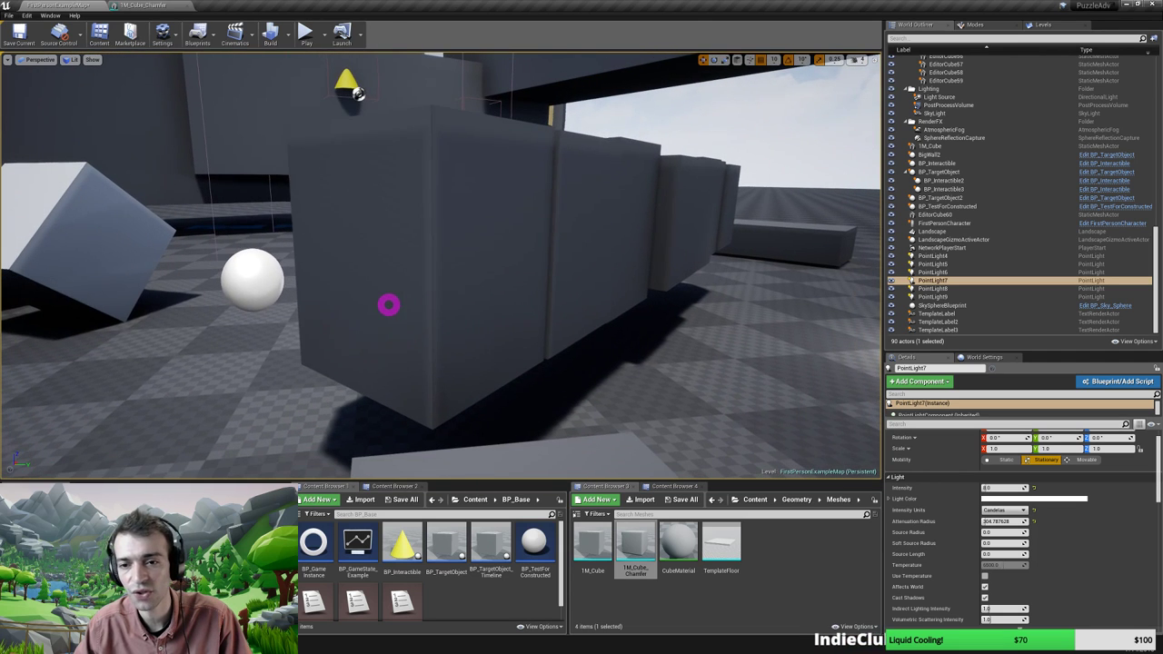
click(255, 272)
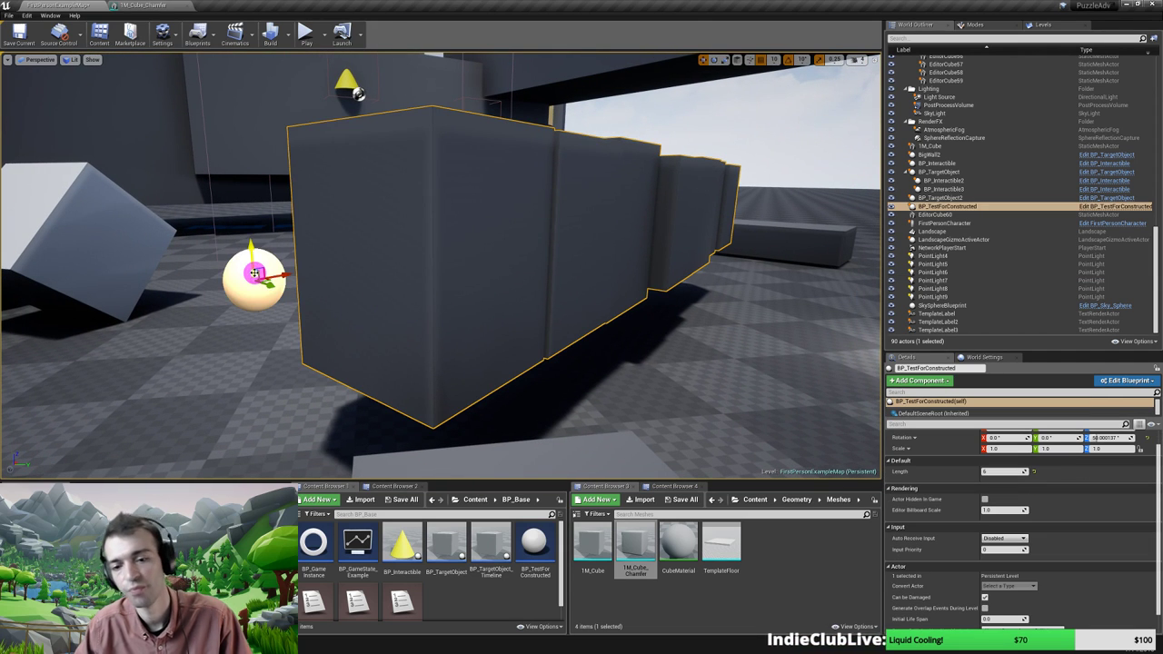
double_click(534, 550)
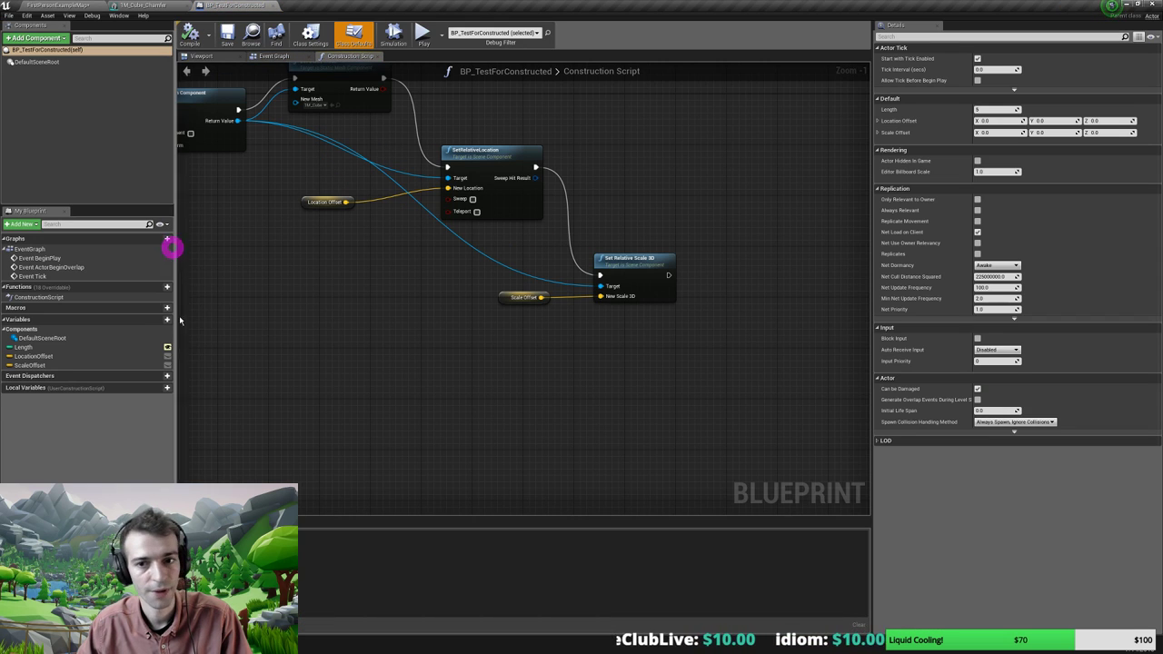
right_drag(408, 290, 553, 376)
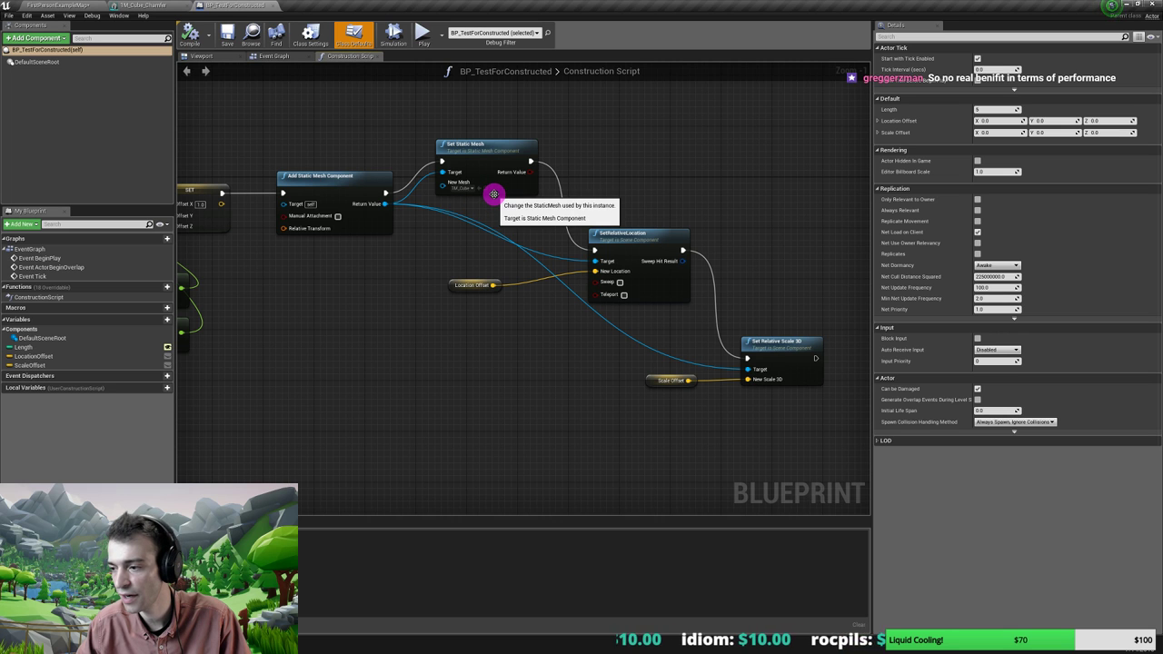
right_drag(506, 210, 559, 288)
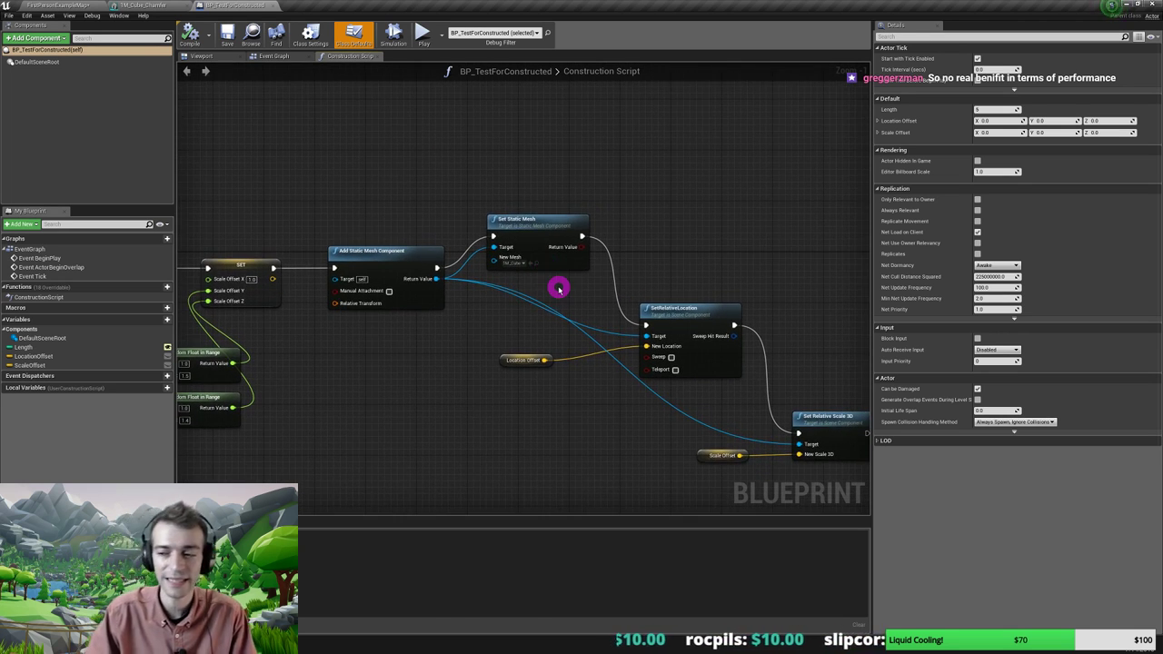
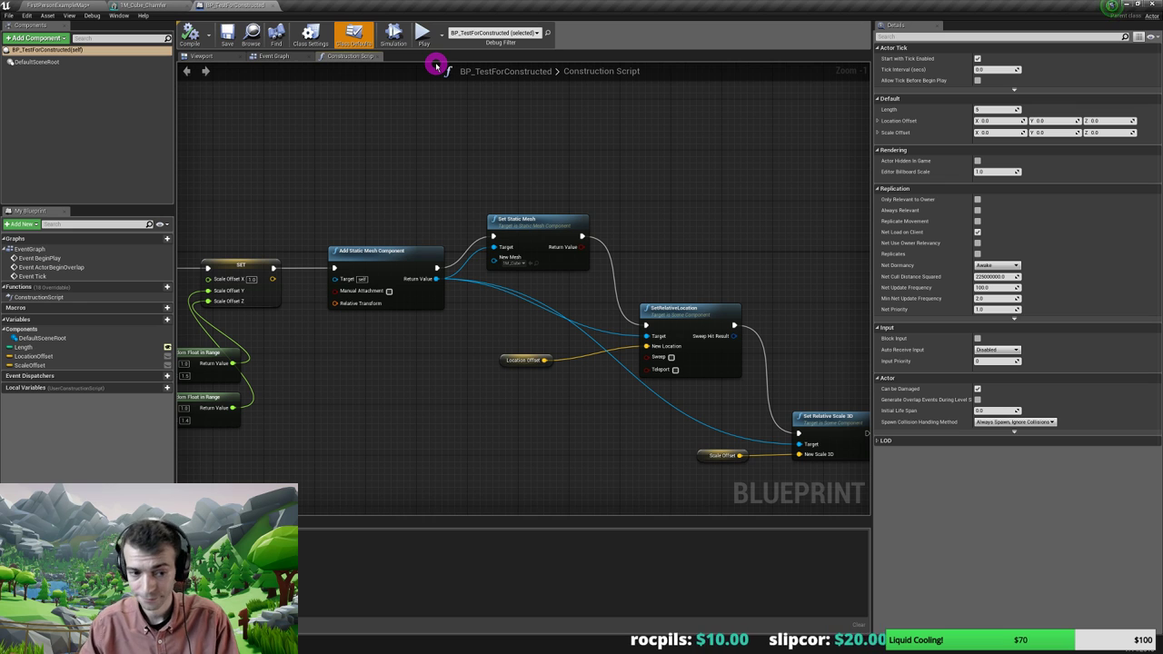
Check the constructed block row in the level, and select the Set Static Mesh node in BP_TestForConstructed's Construction Script
click(59, 5)
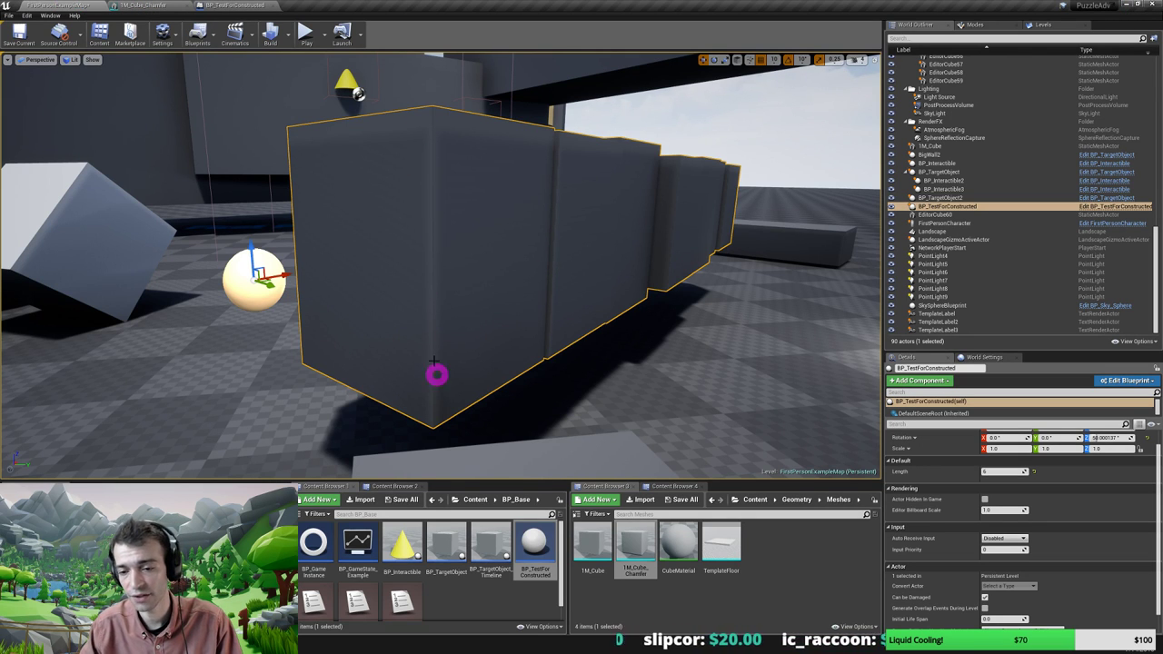
click(235, 5)
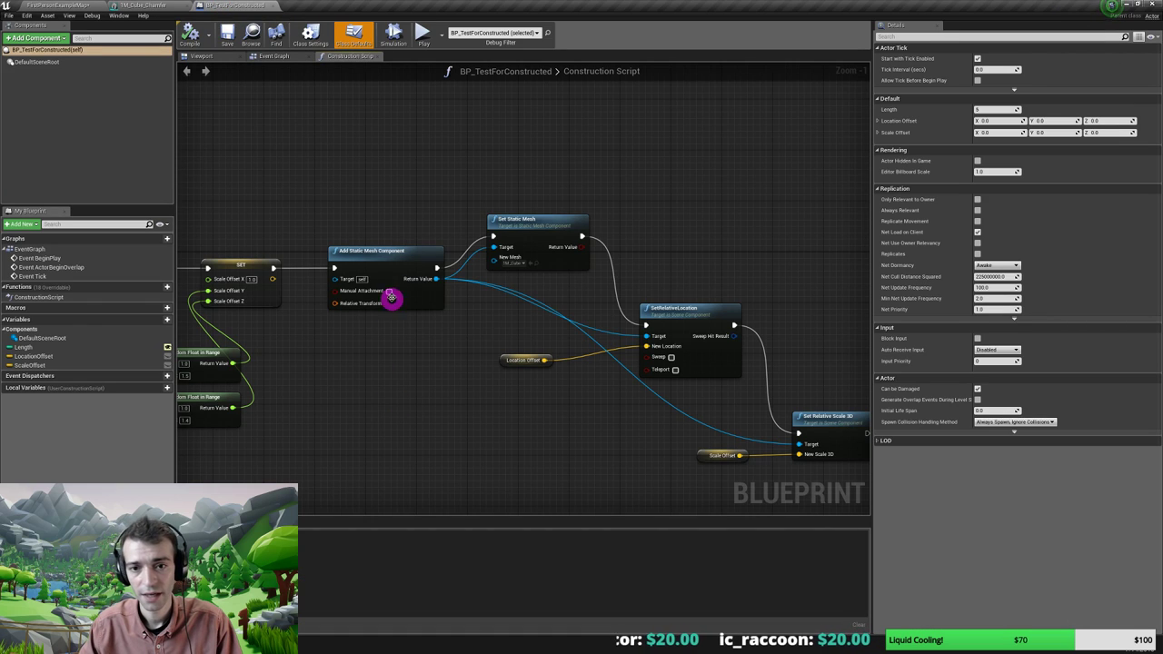
click(519, 229)
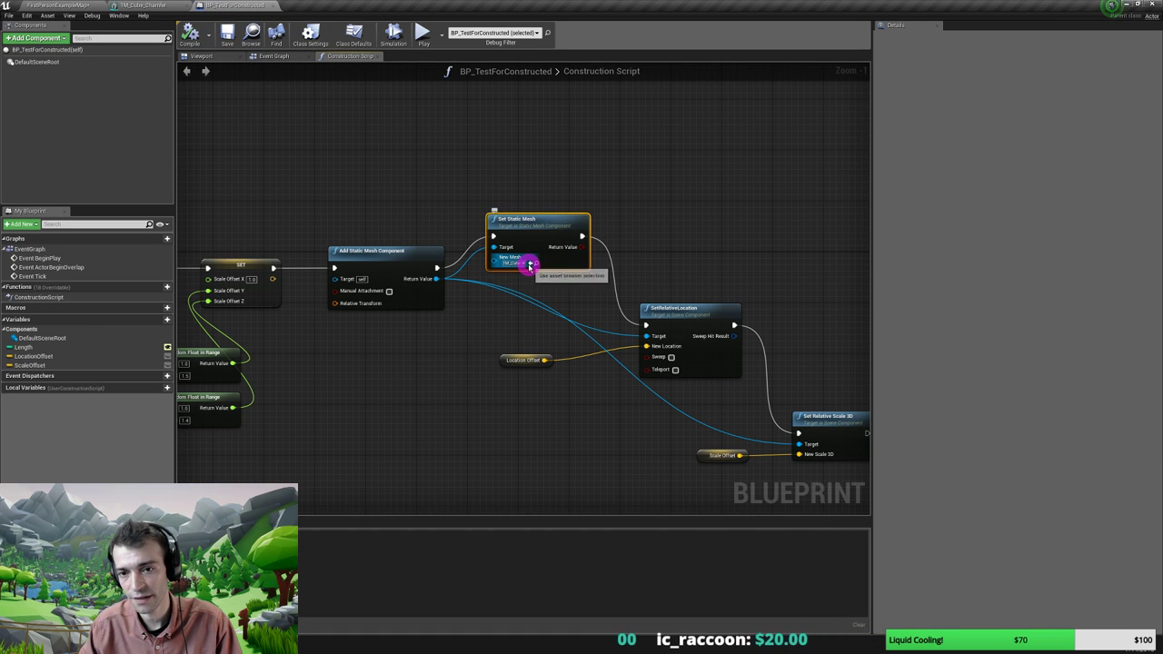
Set the Set Static Mesh node's New Mesh to 1M_Cube_Chamfer, compile the blueprint and return to the FirstPersonExampleMap level
click(518, 262)
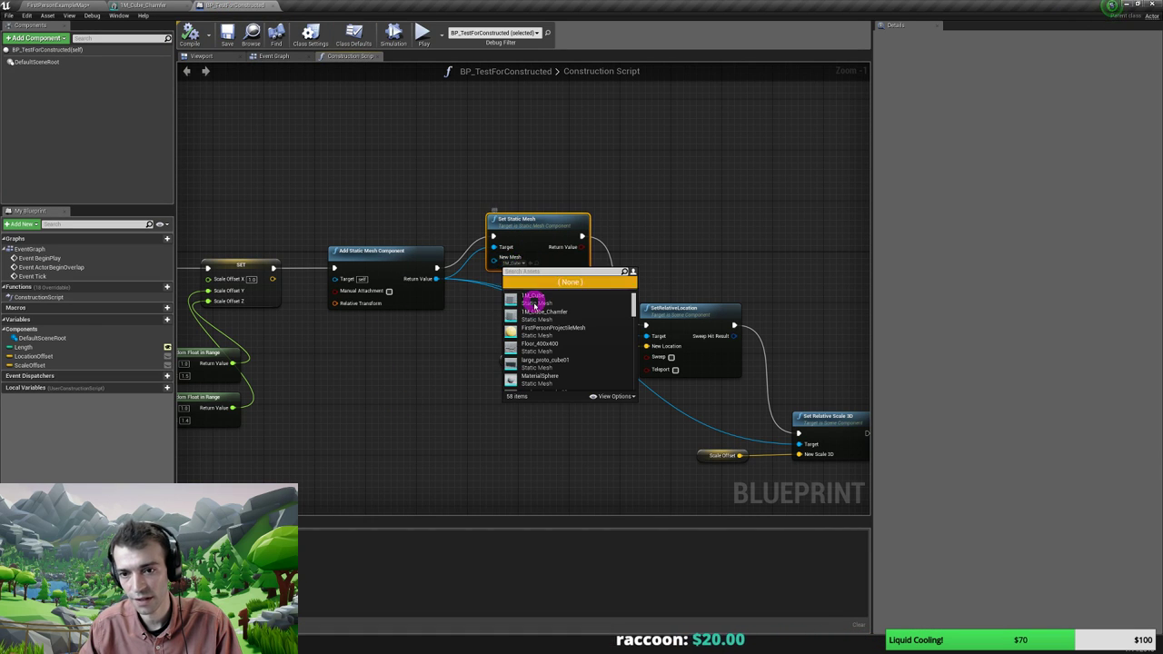
click(538, 311)
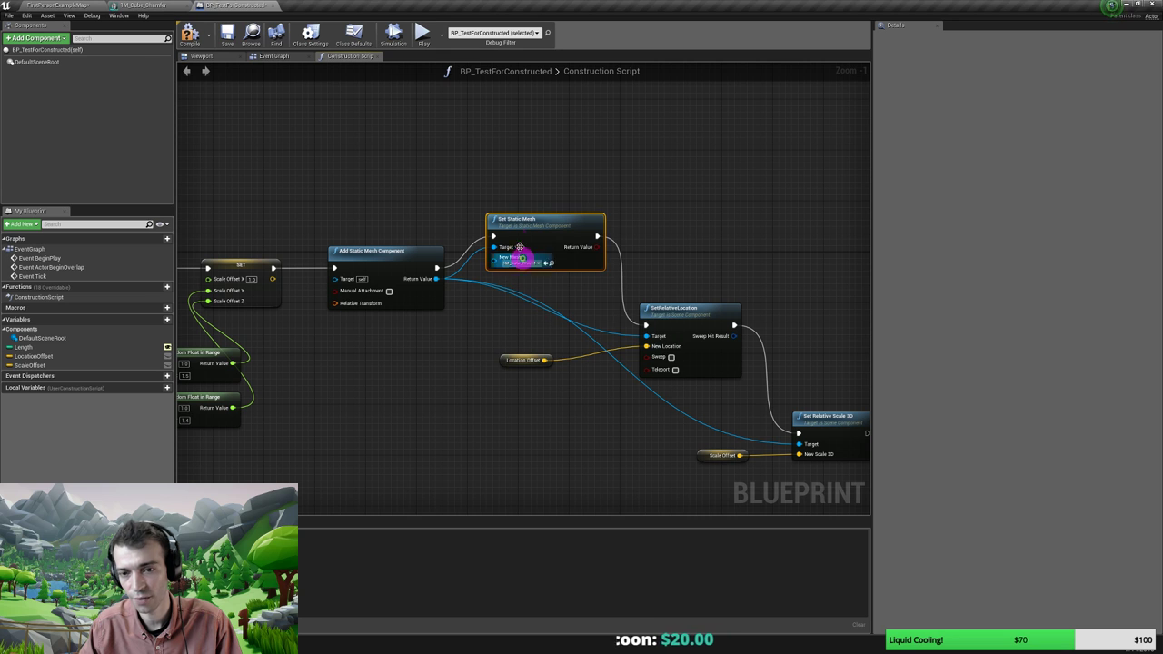
click(191, 37)
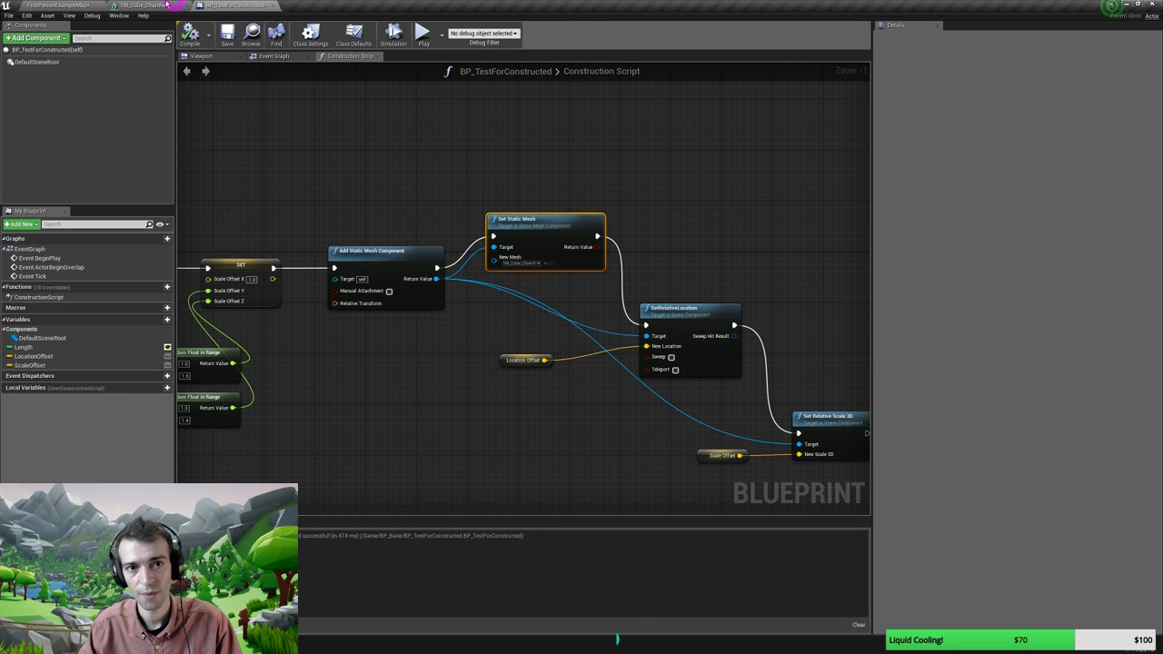
click(127, 5)
click(60, 5)
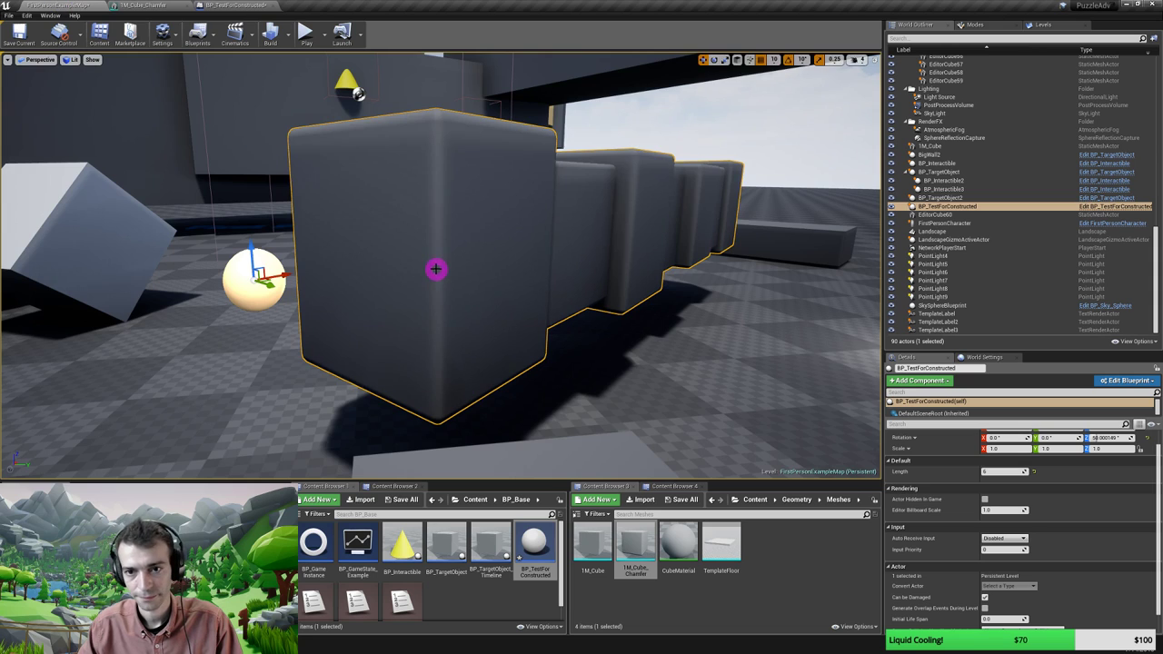
Select the SkyLight and set its Distance Field Ambient Occlusion tint to pure red (R 1.0, G 0.0, B 0.0)
right_drag(436, 270, 406, 264)
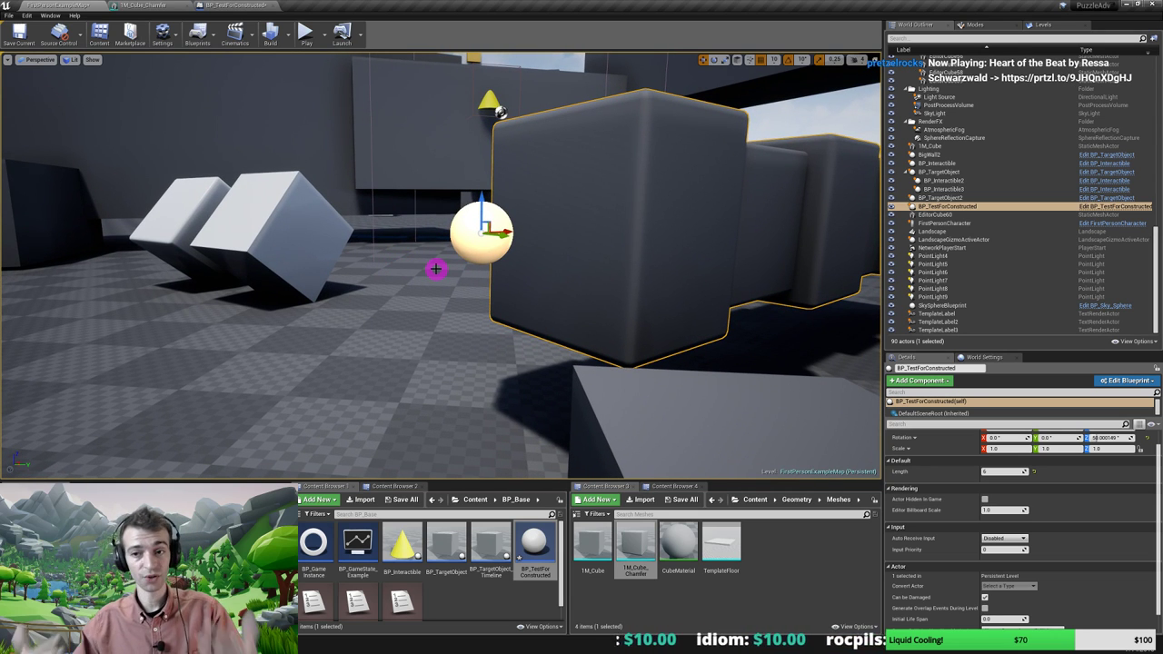
mouse_move(603, 309)
right_down()
mouse_move(597, 293)
mouse_move(598, 306)
right_up()
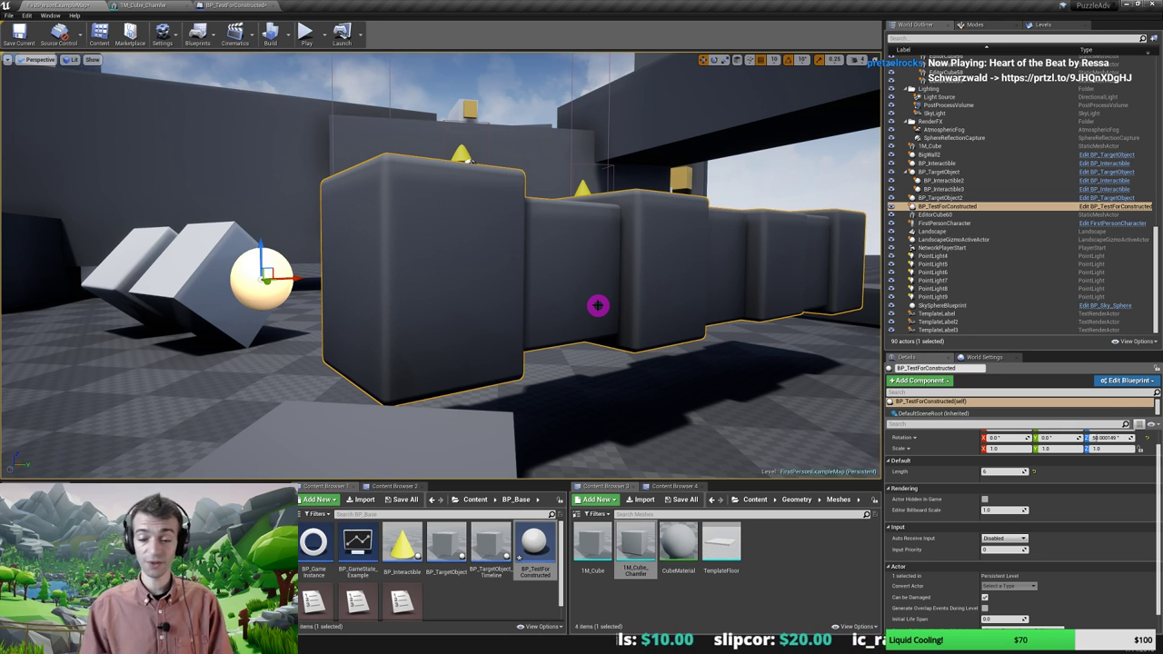
right_drag(598, 305, 590, 304)
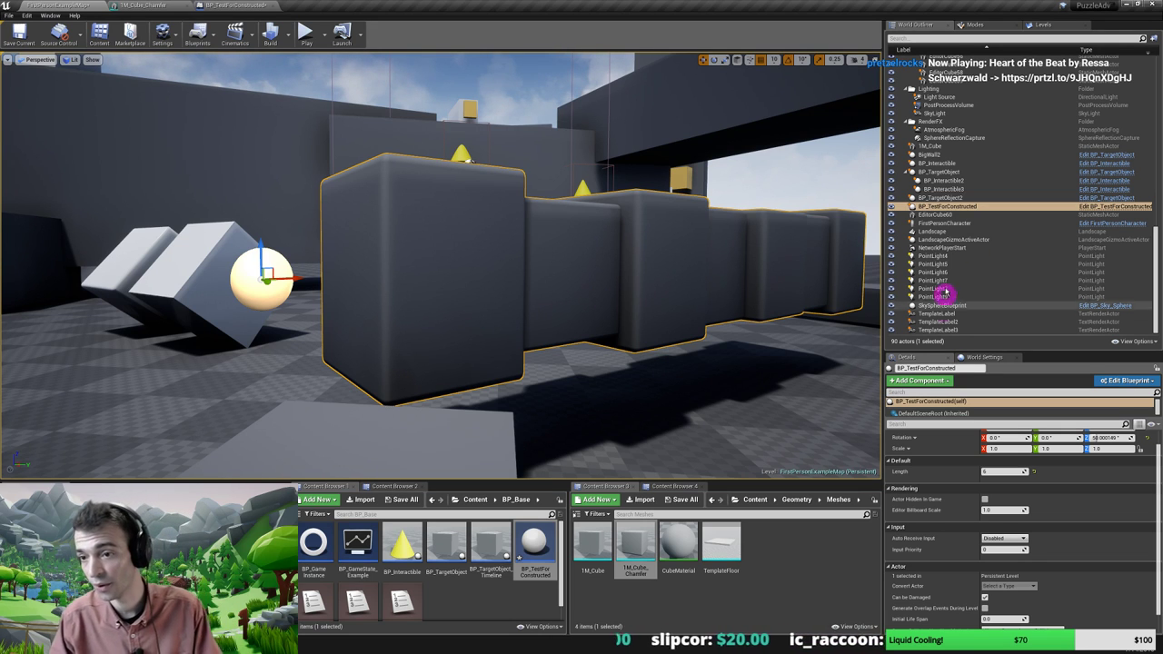
scroll(948, 163, up, 3)
click(946, 187)
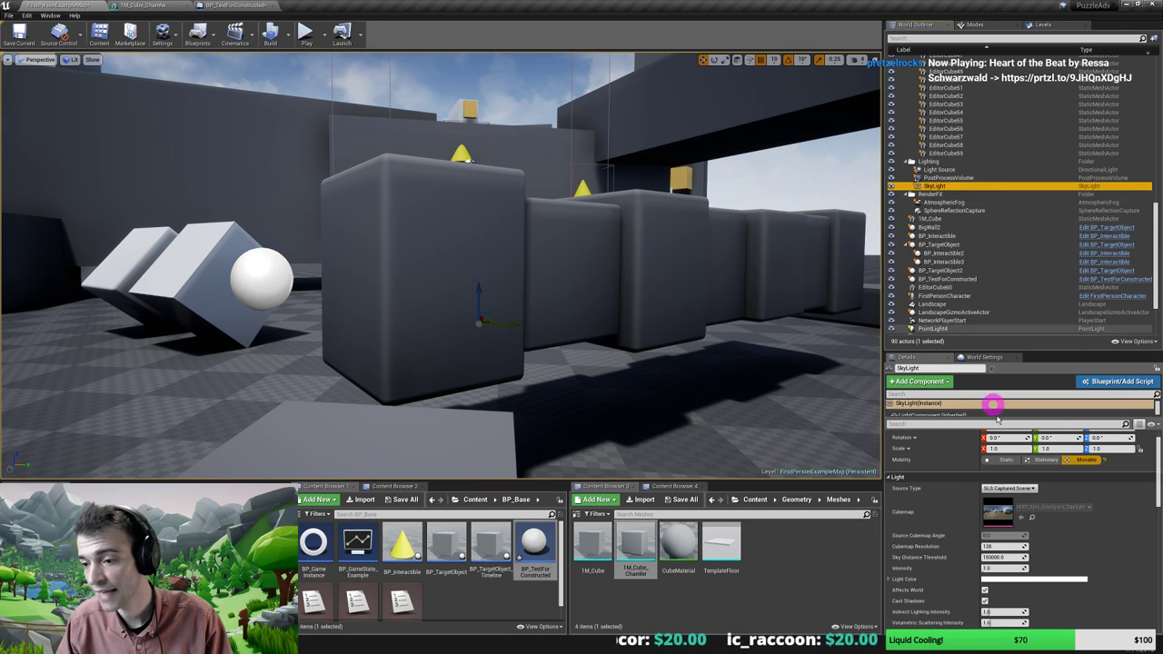
scroll(1013, 528, down, 3)
scroll(1013, 528, down, 2)
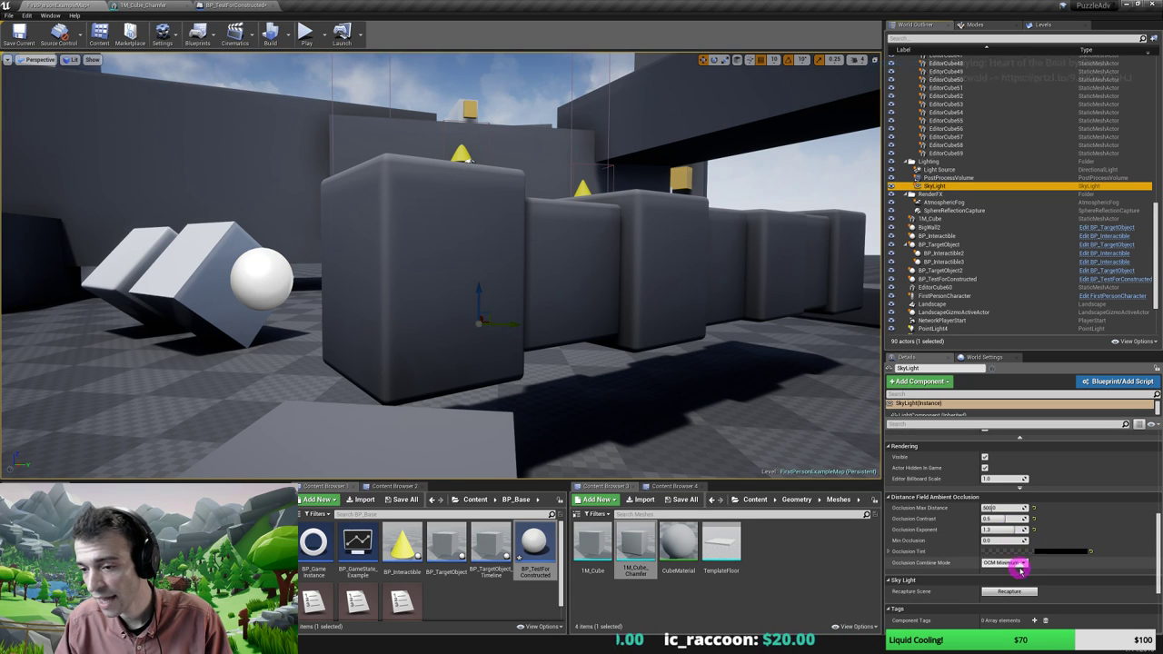
click(1052, 553)
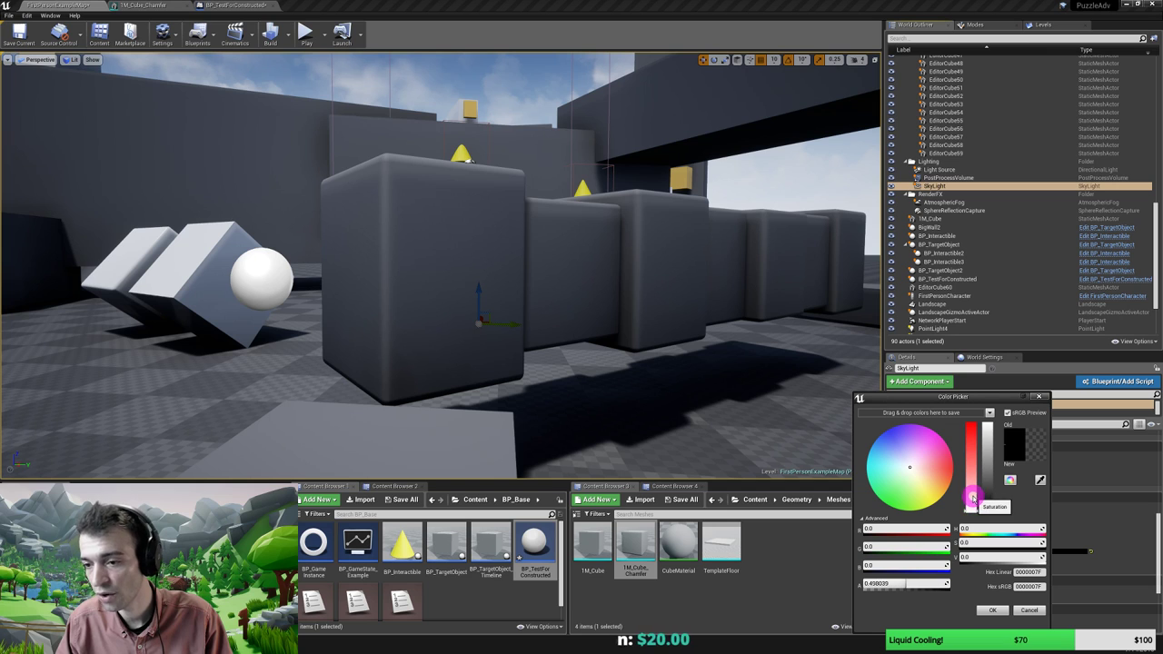
drag(971, 501, 968, 417)
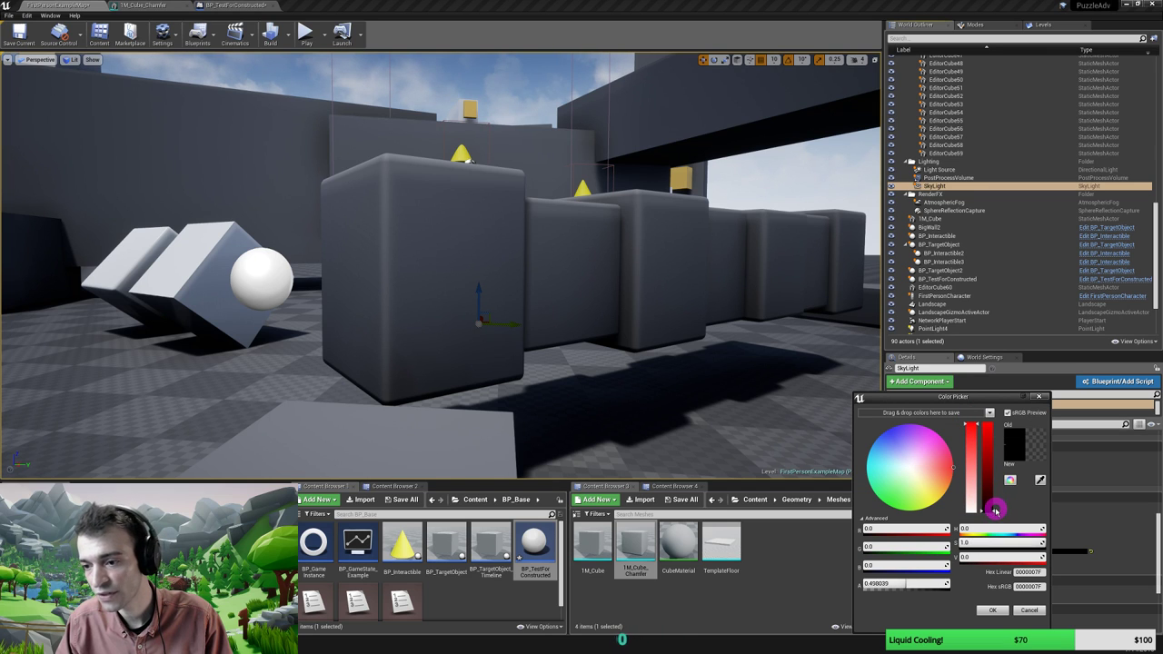
drag(994, 514, 988, 416)
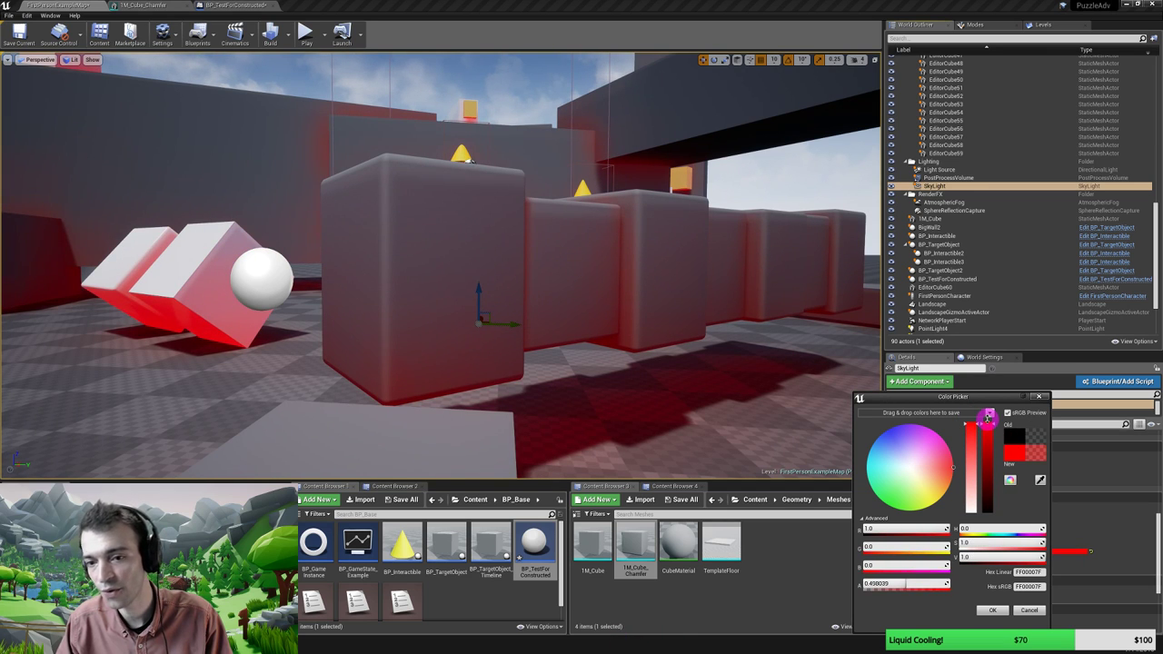
click(992, 610)
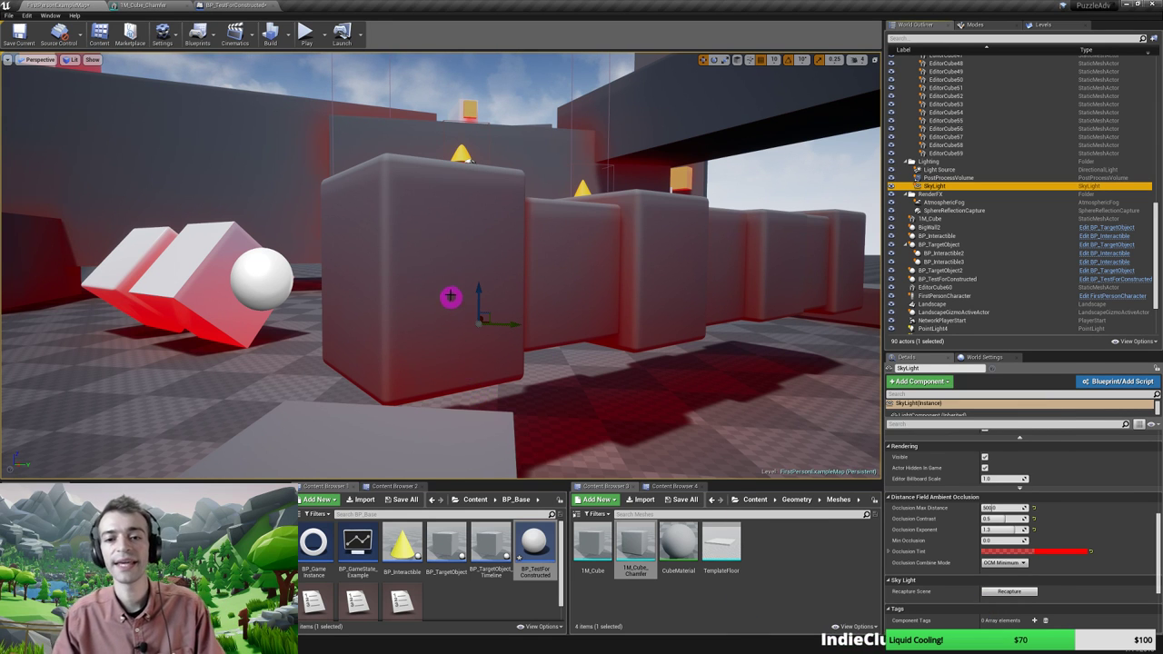
Raise the SkyLight's Occlusion Contrast to nearly 1.0
key(s)
mouse_move(452, 296)
right_down()
mouse_move(486, 294)
mouse_move(501, 277)
mouse_move(460, 276)
mouse_move(479, 273)
mouse_move(553, 311)
mouse_move(587, 304)
mouse_move(450, 293)
mouse_move(471, 292)
right_up()
key(a)
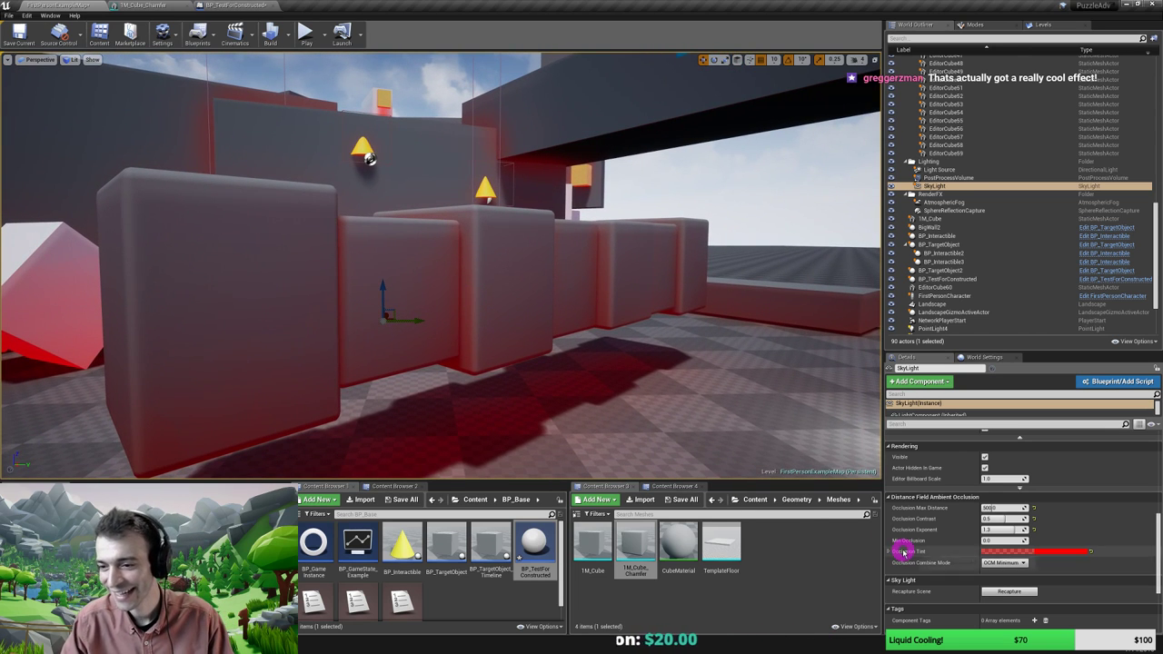
click(1007, 527)
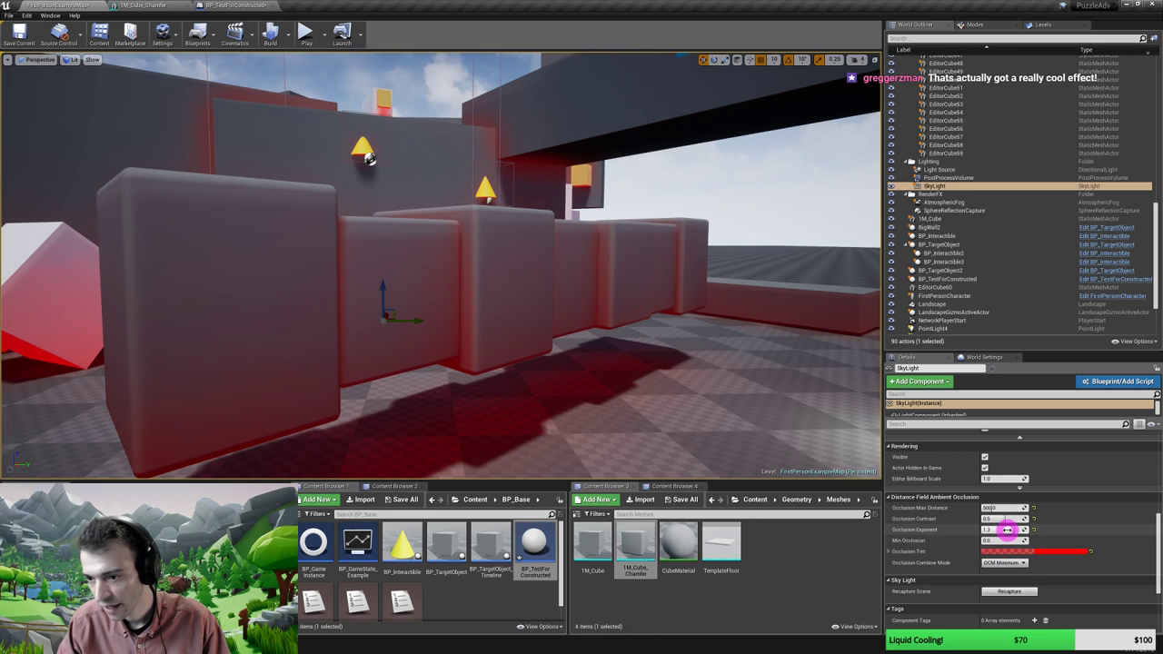
drag(999, 520, 1020, 519)
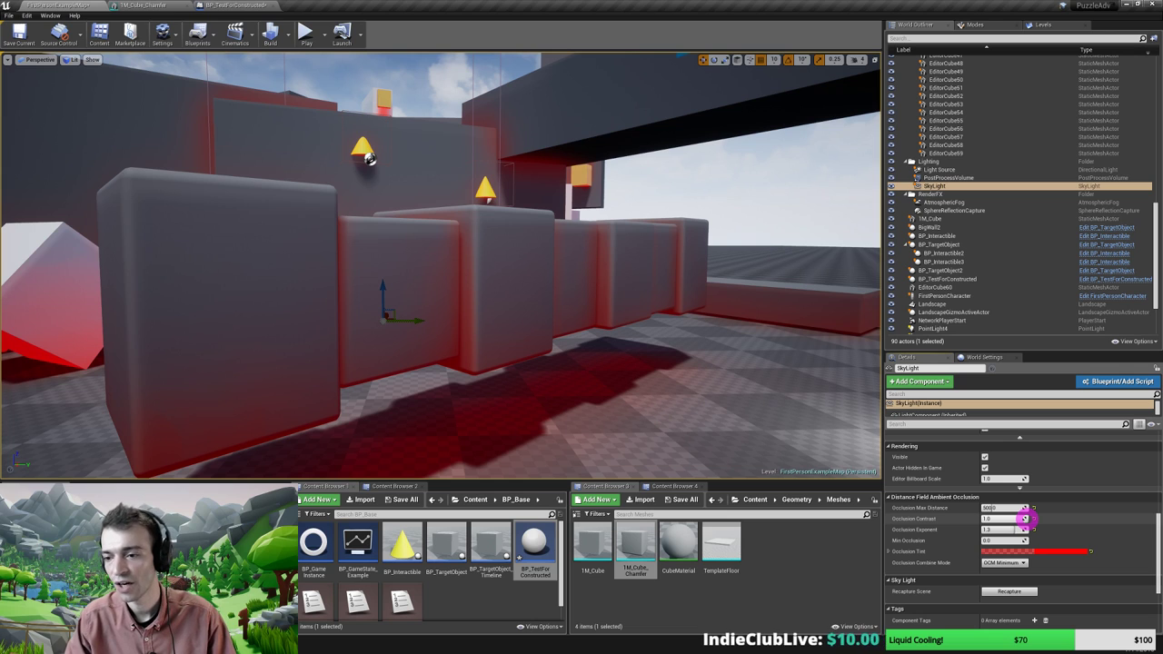
drag(1027, 519, 1032, 519)
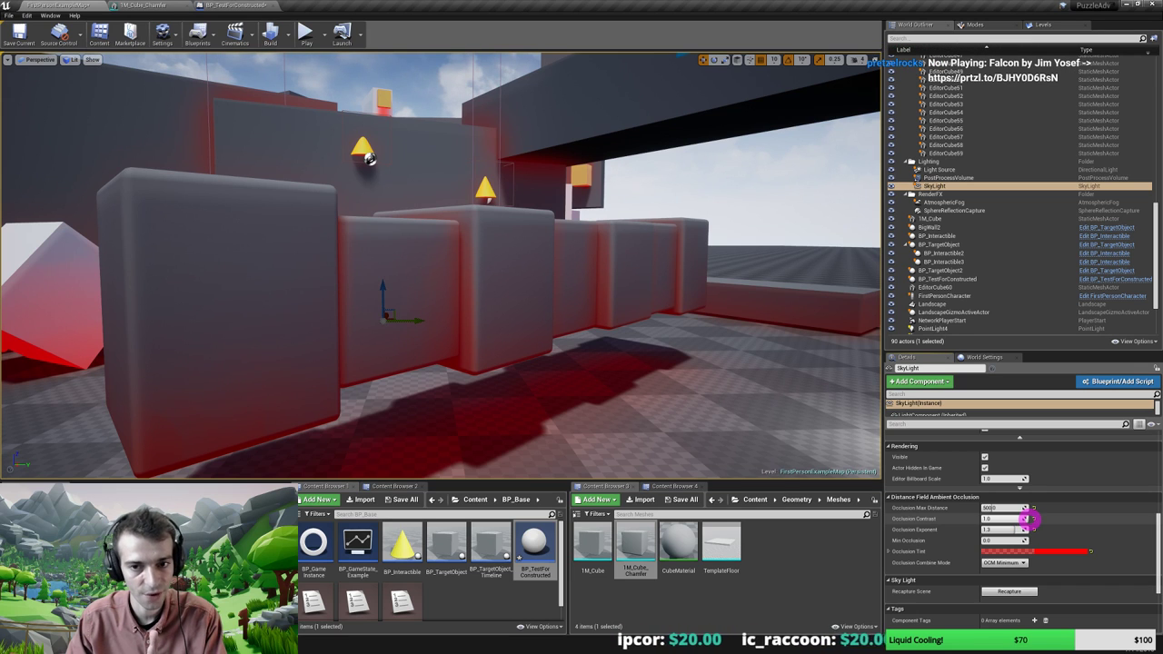
mouse_move(1020, 521)
mouse_down()
mouse_move(992, 520)
mouse_move(1025, 520)
mouse_up()
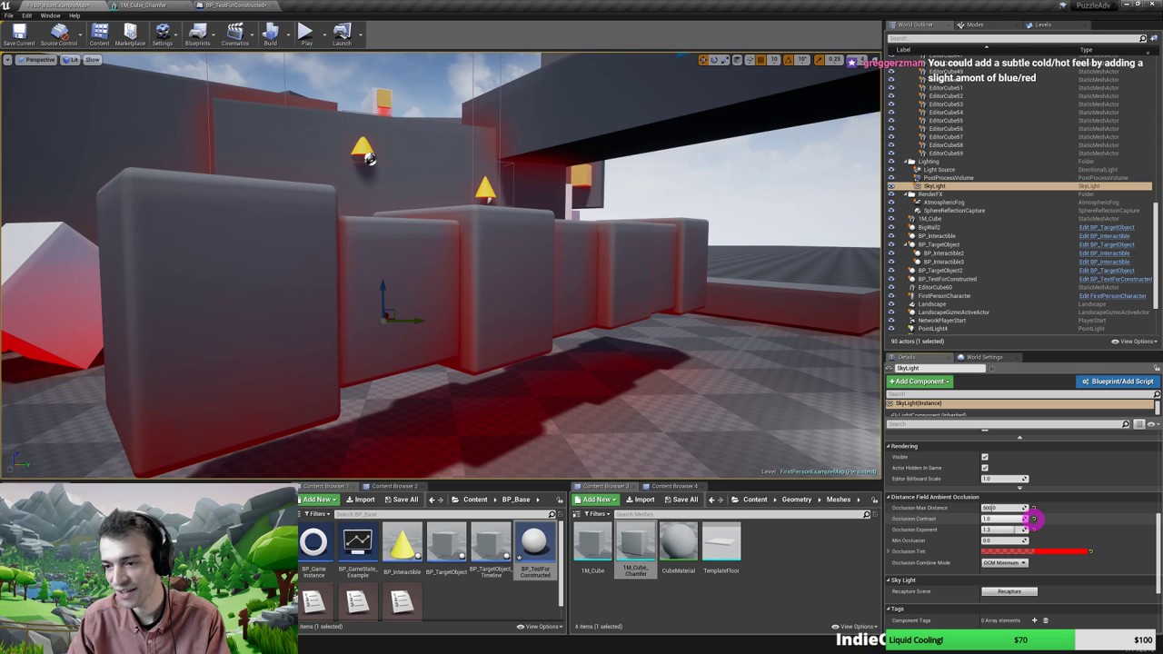
drag(1031, 519, 1024, 519)
click(1004, 519)
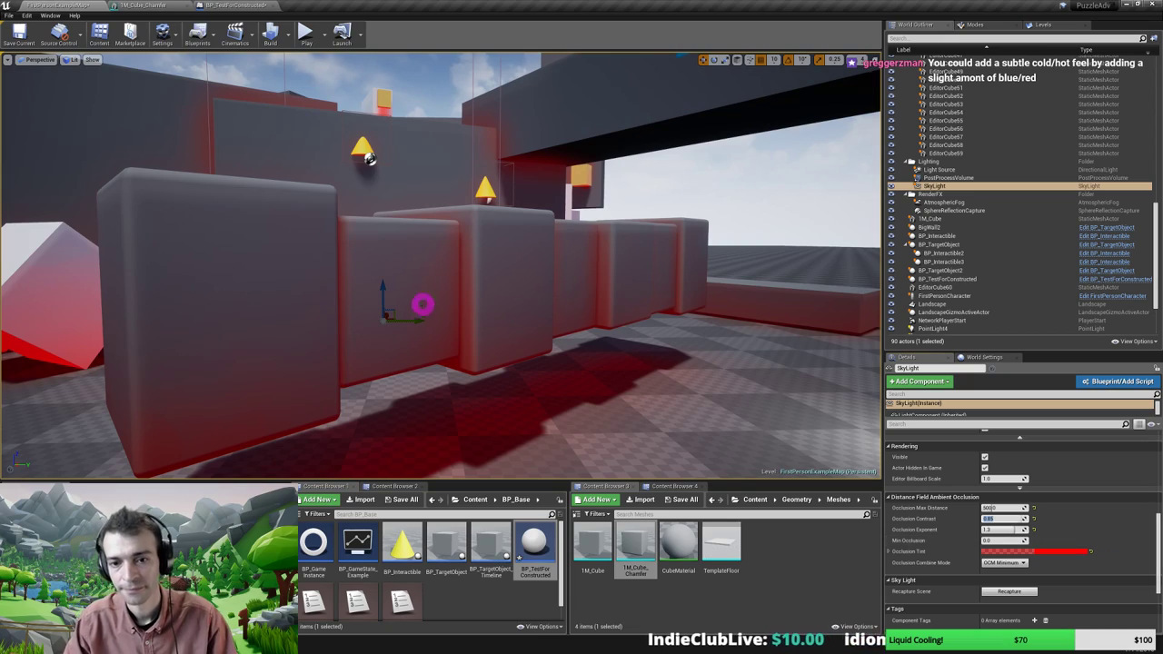
Set the SkyLight's Light Color to a soft blue with hue about 237, saturation about 0.56 and value about 0.74
key(a)
mouse_move(422, 305)
right_down()
mouse_move(482, 293)
mouse_move(423, 301)
right_up()
key(s)
scroll(1015, 494, up, 3)
scroll(1013, 495, up, 1)
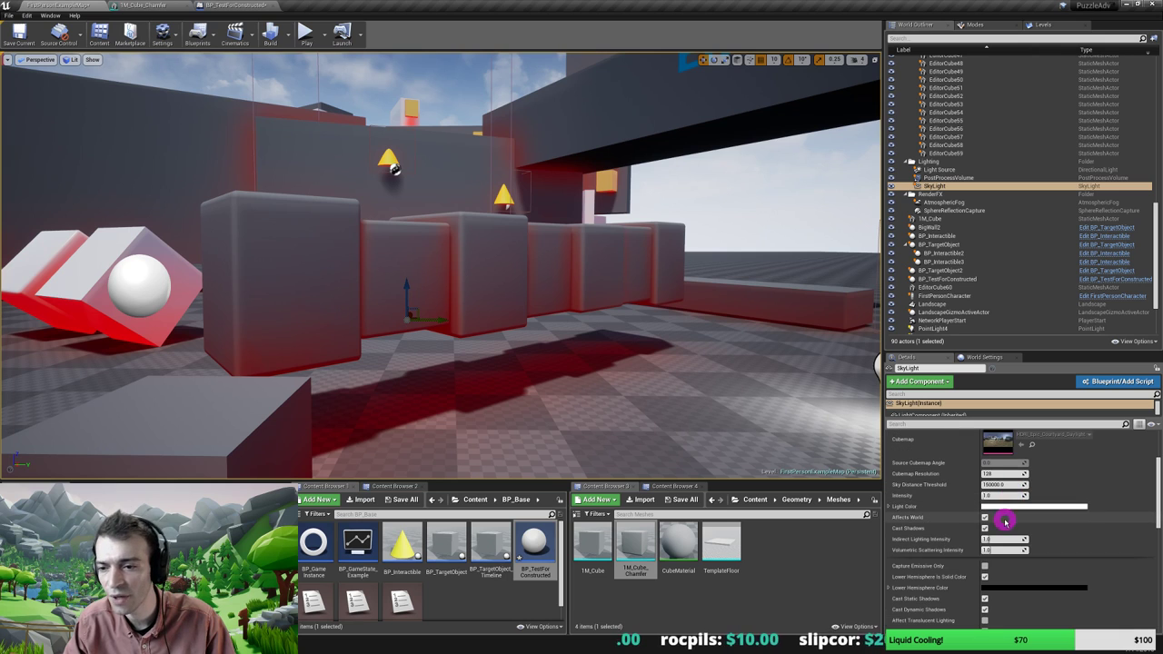
click(1008, 511)
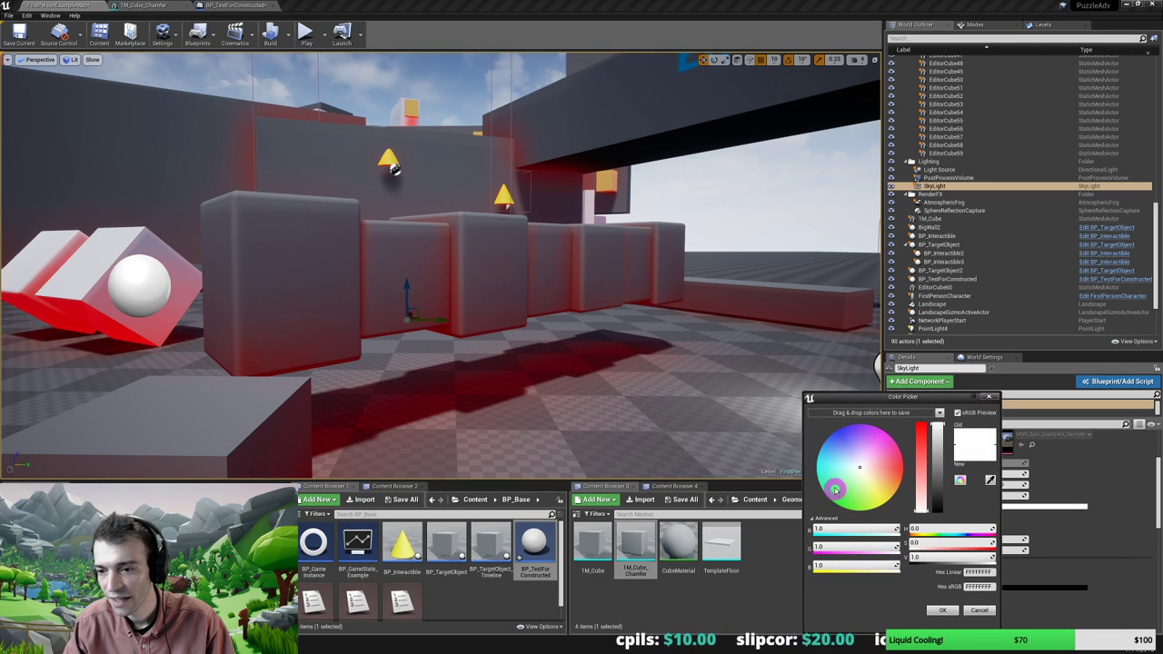
click(851, 460)
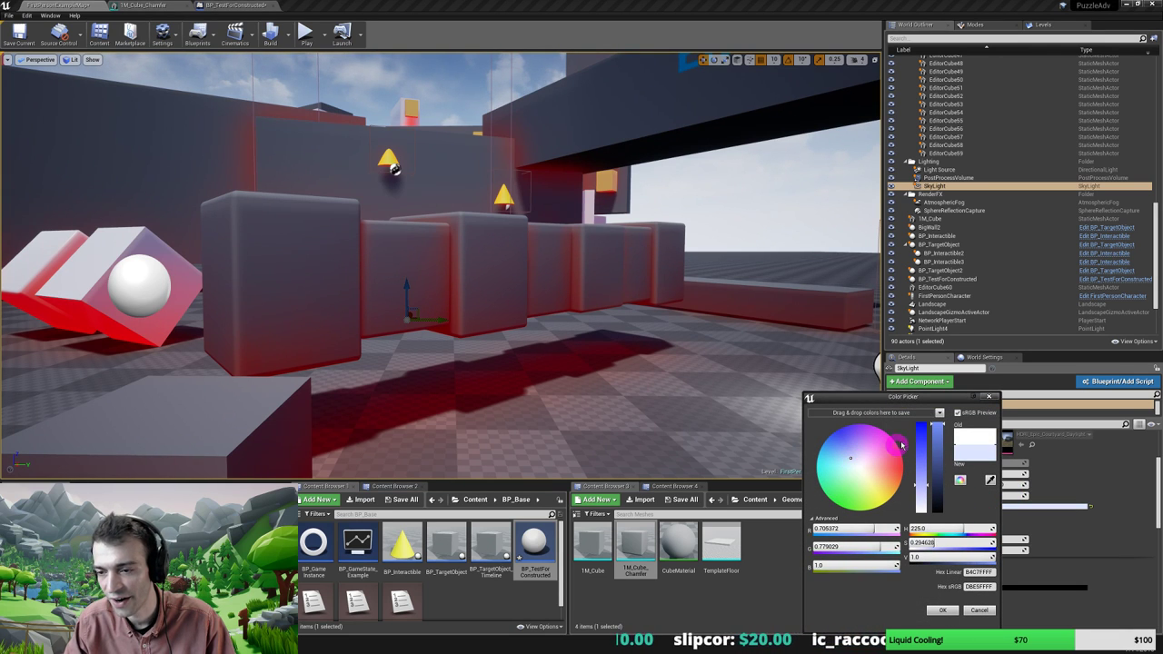
click(937, 440)
drag(937, 440, 932, 448)
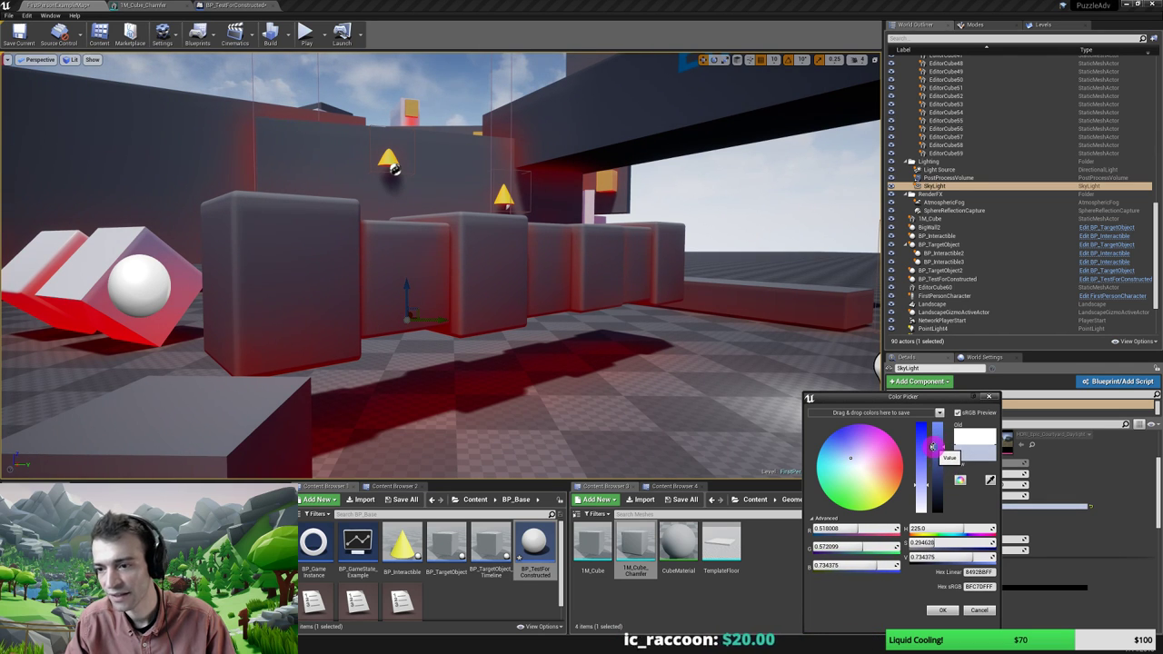
drag(855, 453, 860, 450)
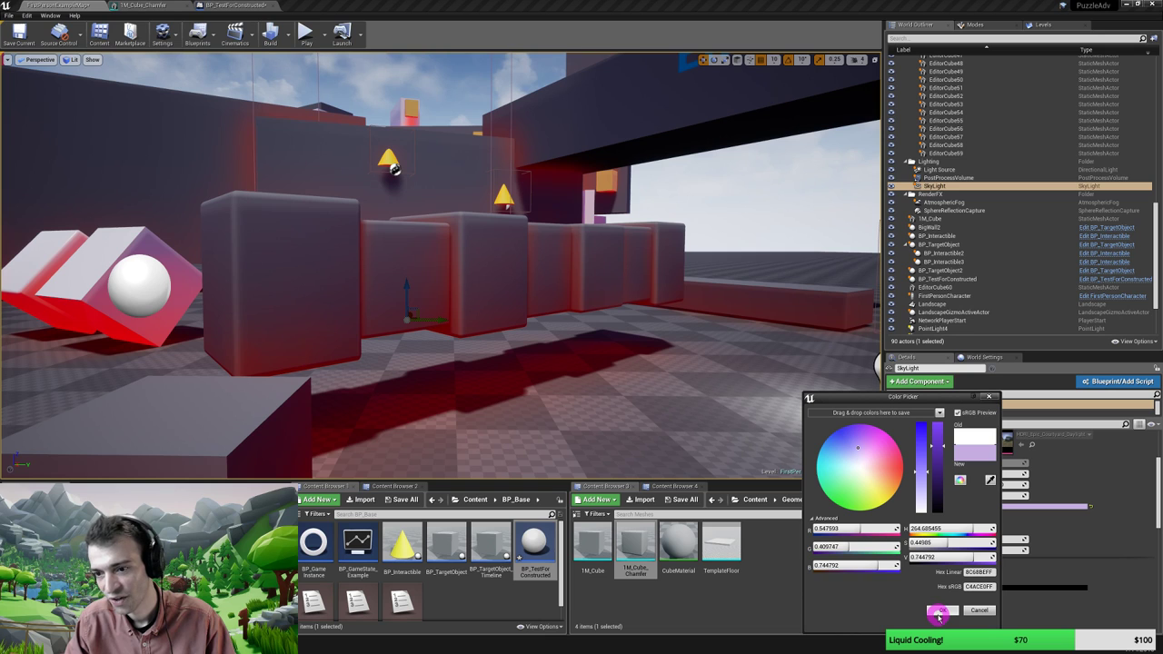
drag(844, 509, 852, 489)
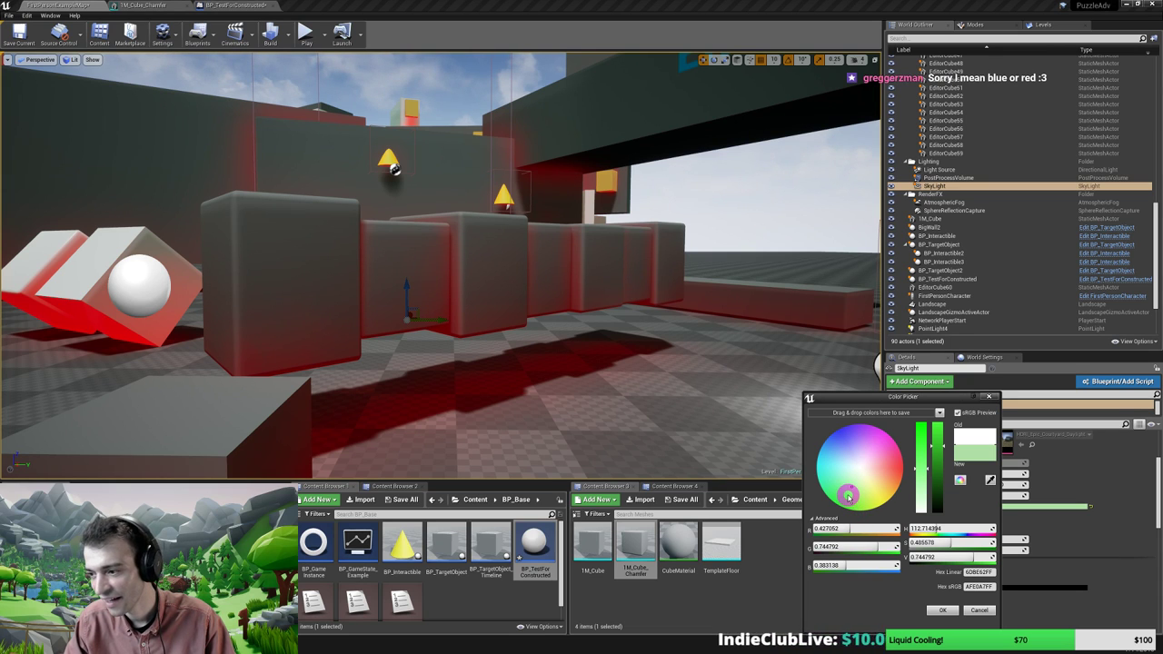
drag(853, 489, 847, 449)
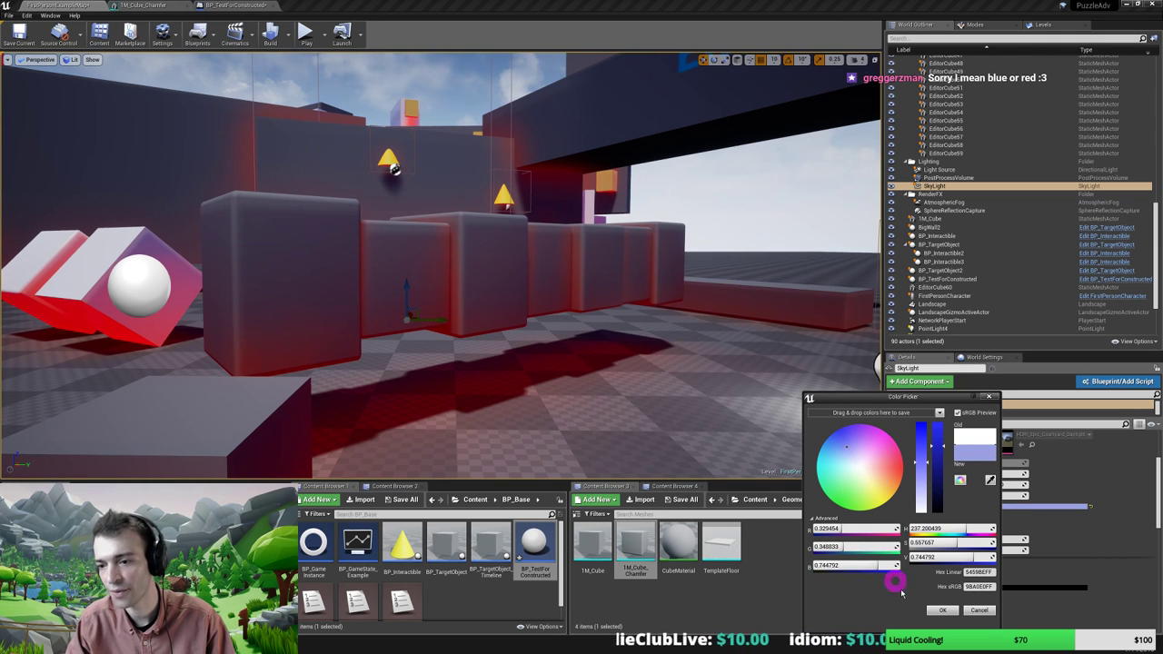
click(937, 610)
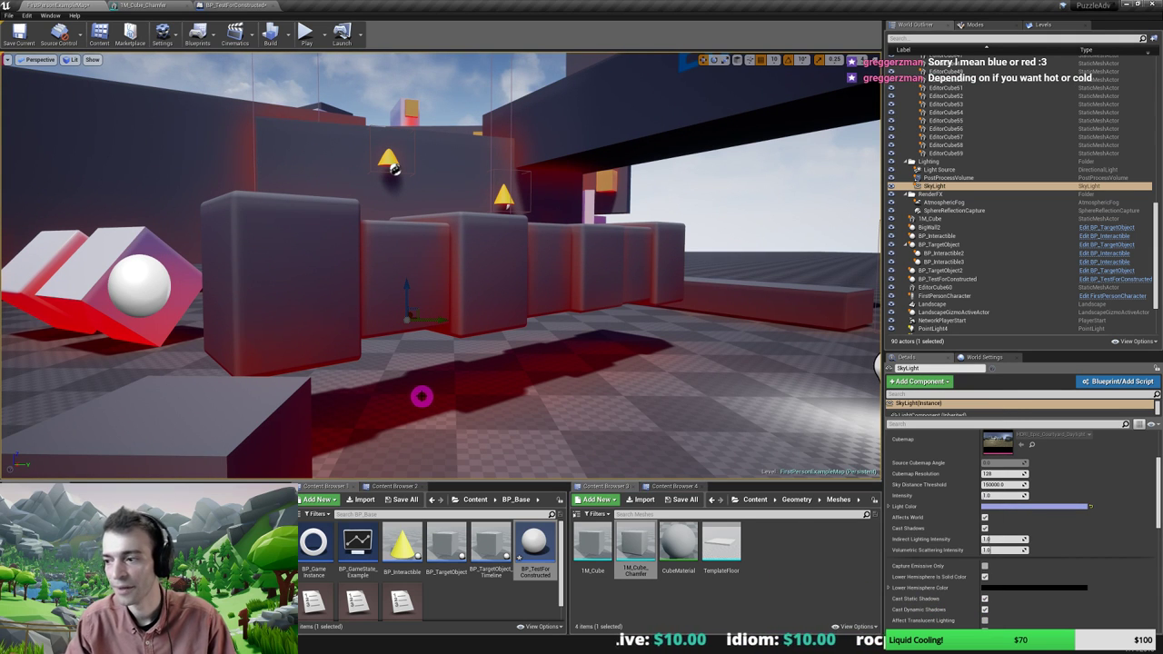
Disable the SkyLight's Lower Hemisphere Is Solid Color option to compare the scene lighting, and enable it again
key(s)
right_drag(407, 329, 432, 337)
key(a)
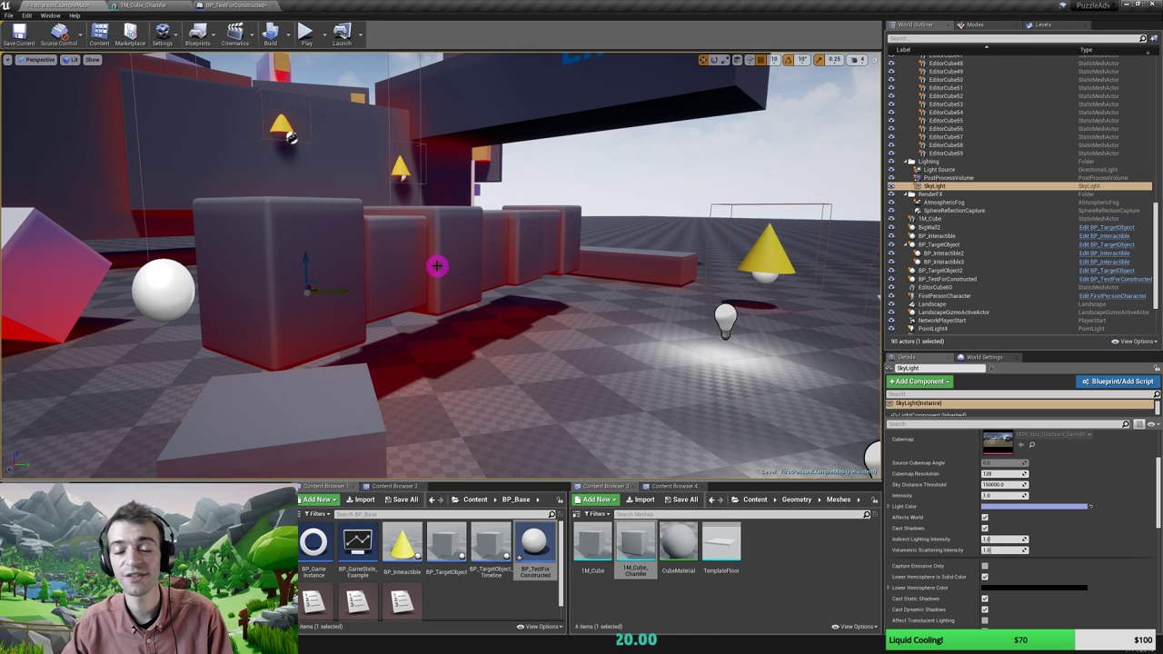
right_drag(437, 265, 397, 257)
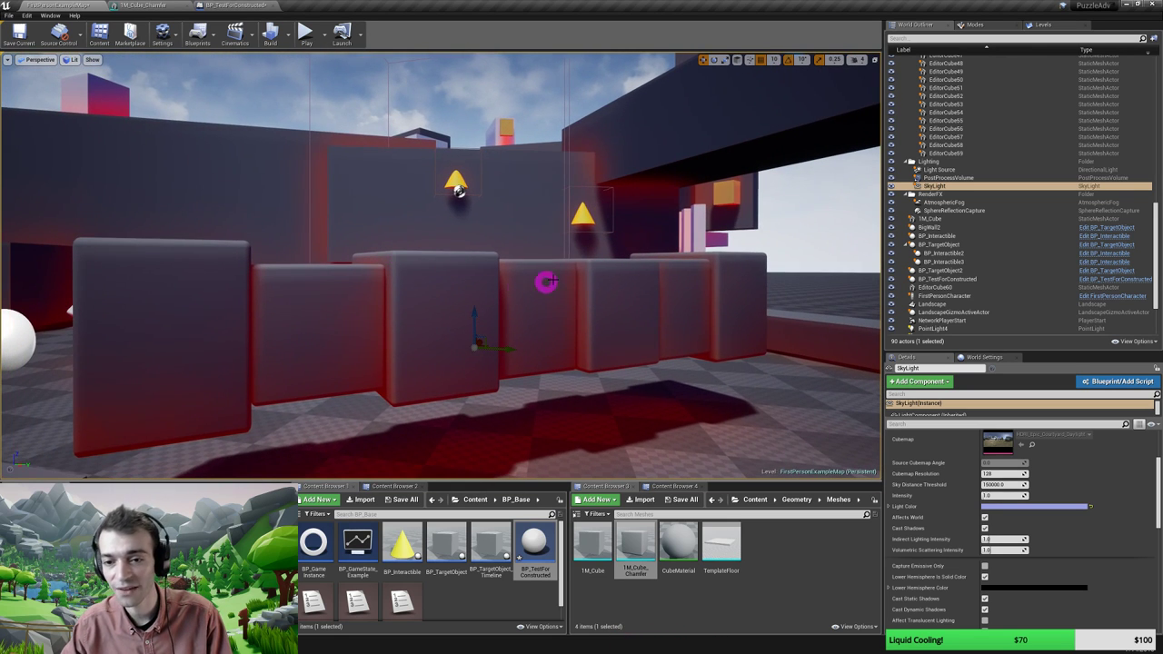
mouse_move(419, 352)
right_down()
mouse_move(433, 350)
mouse_move(418, 334)
right_up()
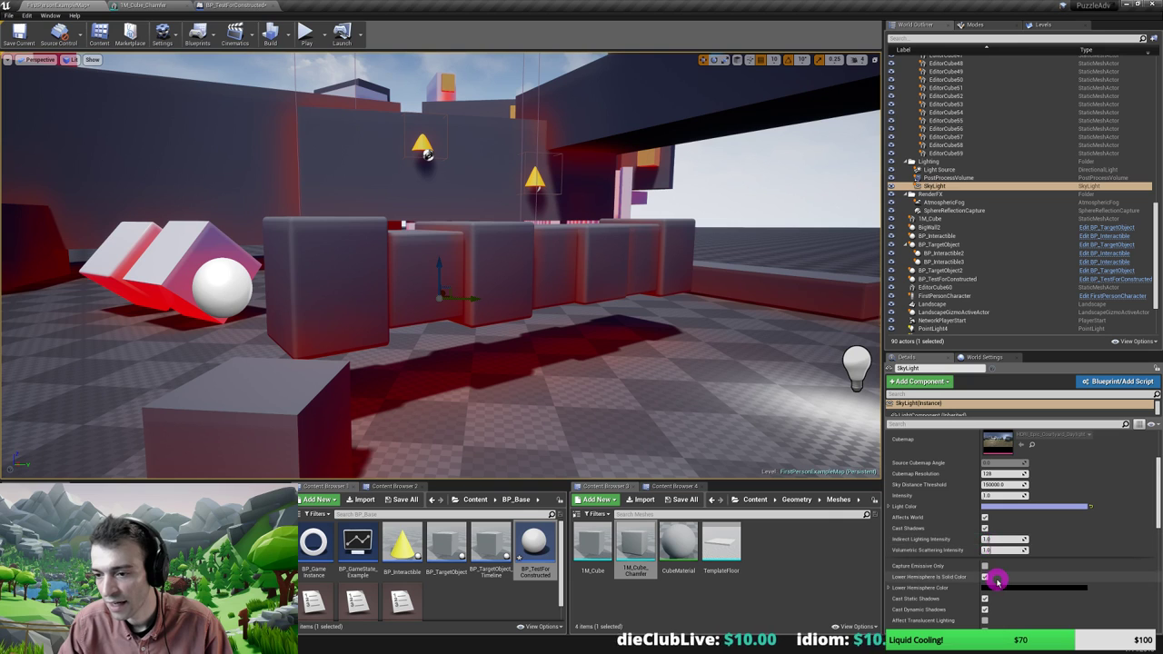
scroll(993, 578, down, 2)
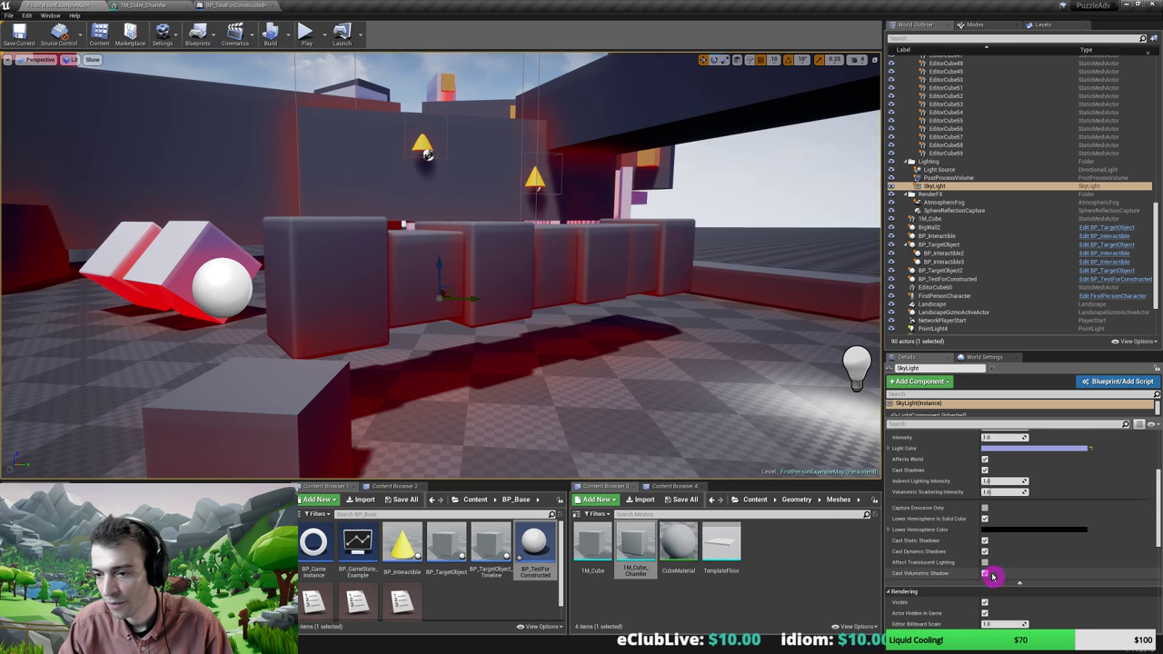
click(985, 520)
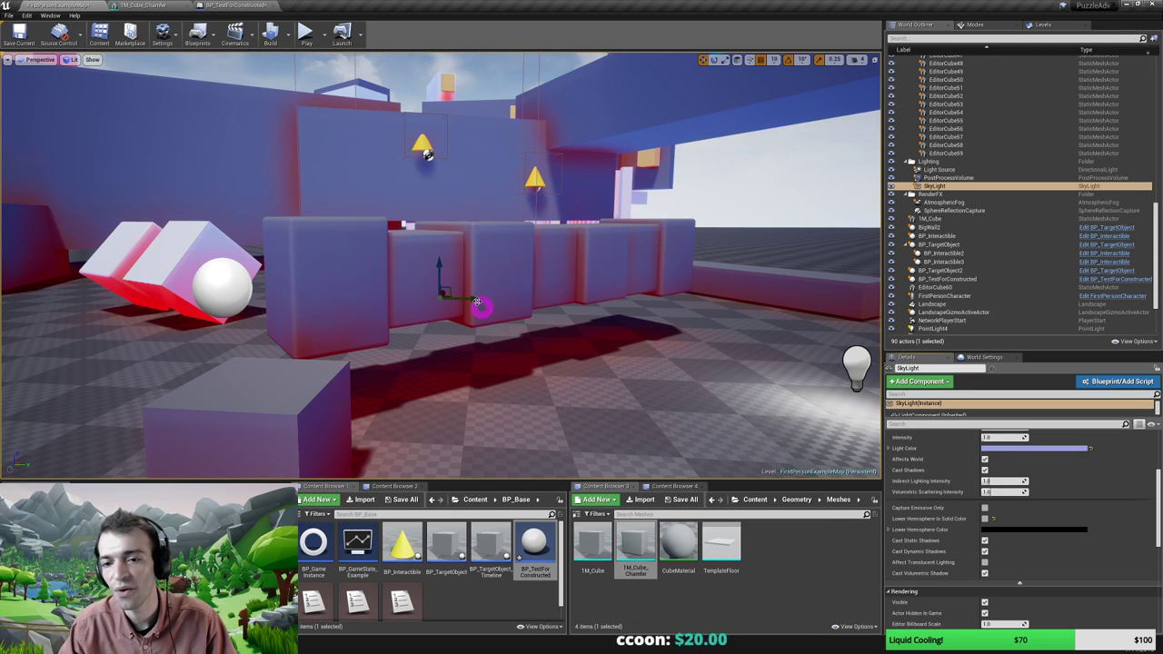
right_drag(477, 302, 512, 329)
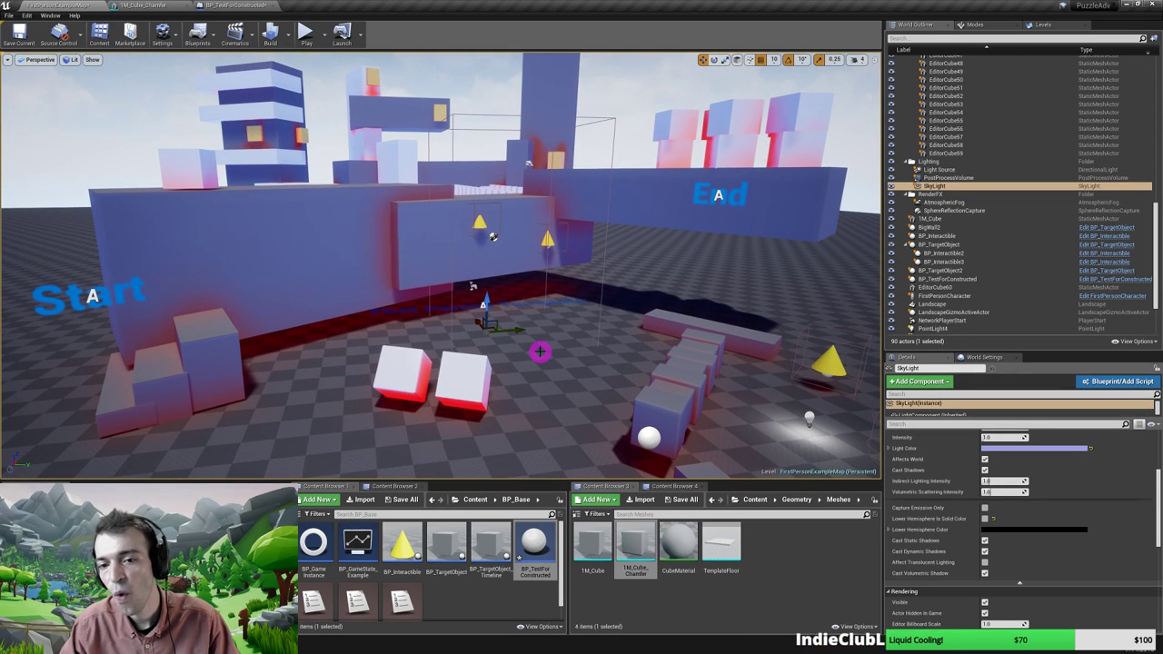
click(985, 519)
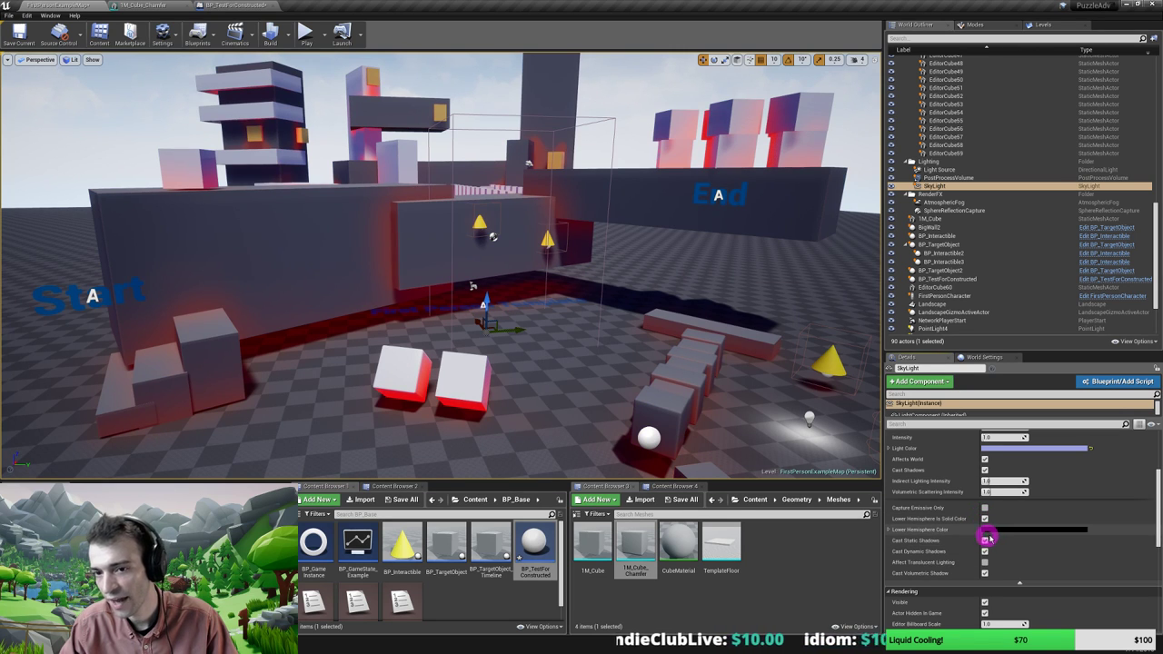
Set the SkyLight's Lower Hemisphere Color to a bright green with hue about 117, saturation about 0.97 and value about 0.78
click(1011, 532)
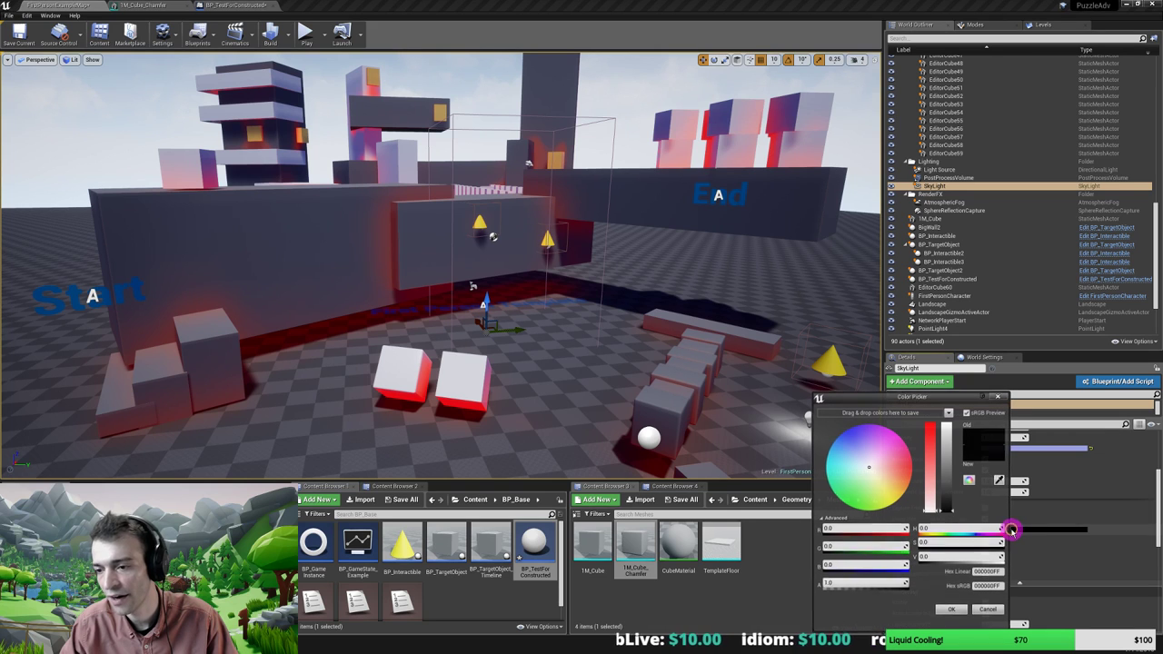
drag(872, 482, 852, 502)
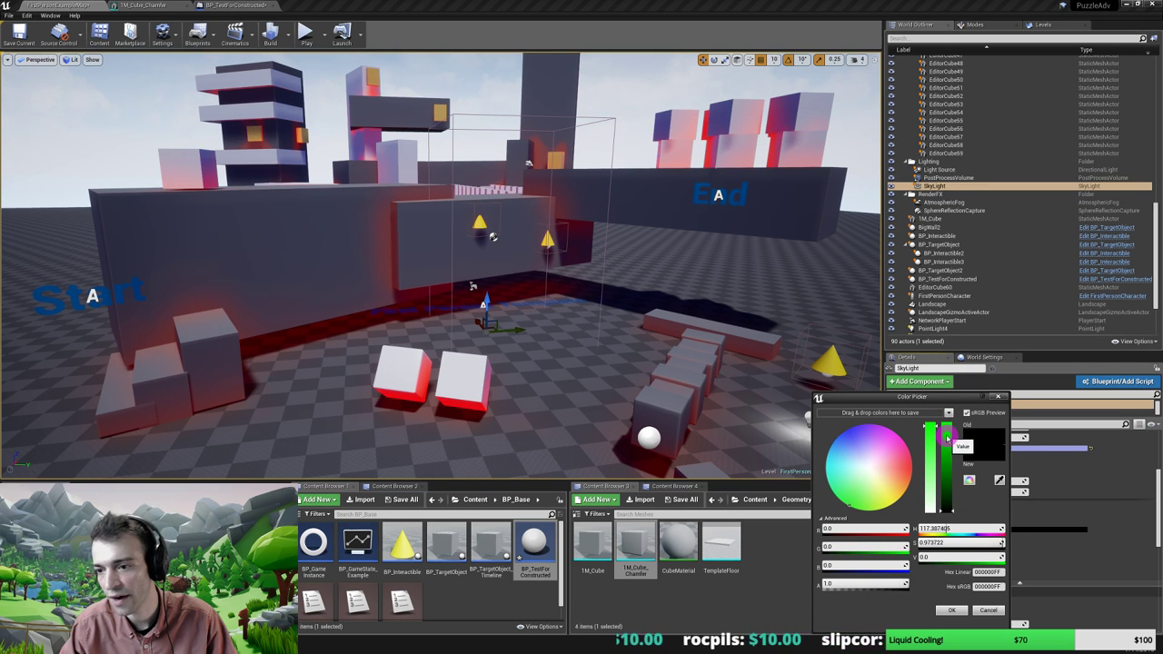
drag(952, 513, 945, 443)
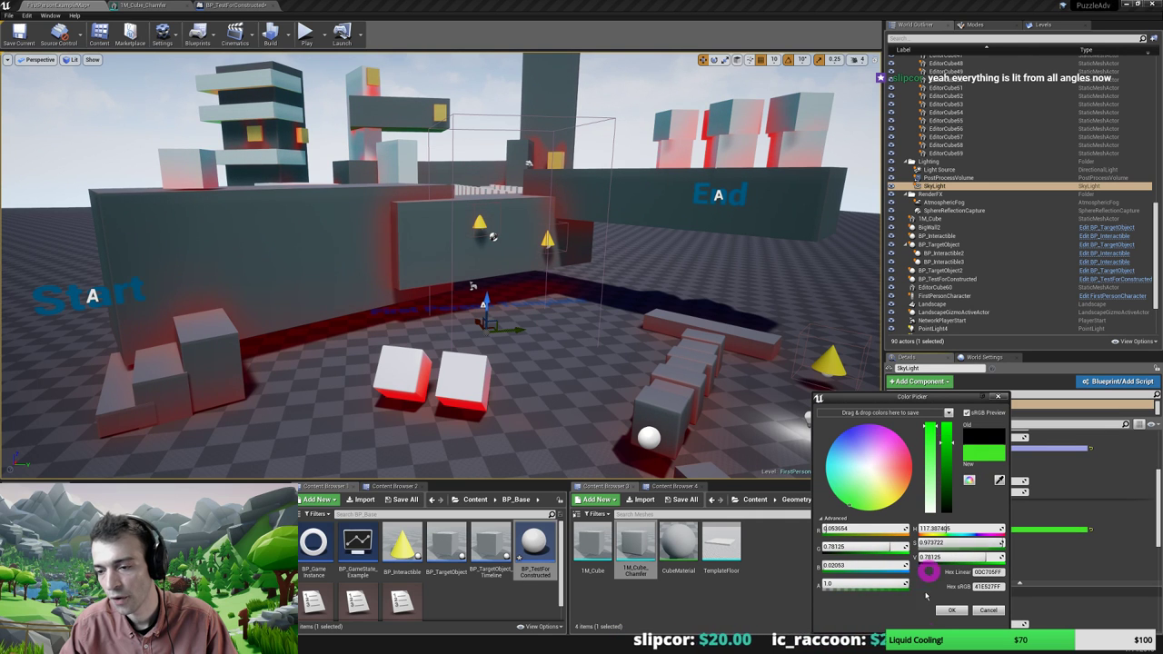
click(950, 610)
right_drag(600, 353, 602, 327)
key(w)
key(s)
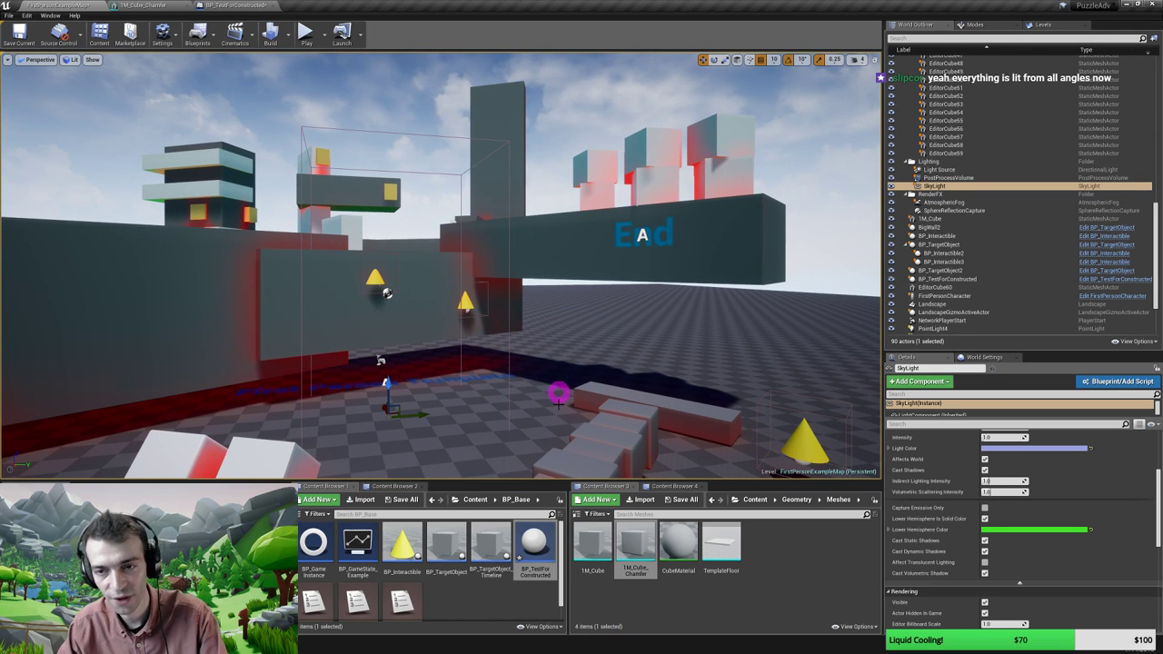
Capture a 1010x725 screen region around the End block and draw a dark blue arrow pointing down at the stacked cubes
key(Print)
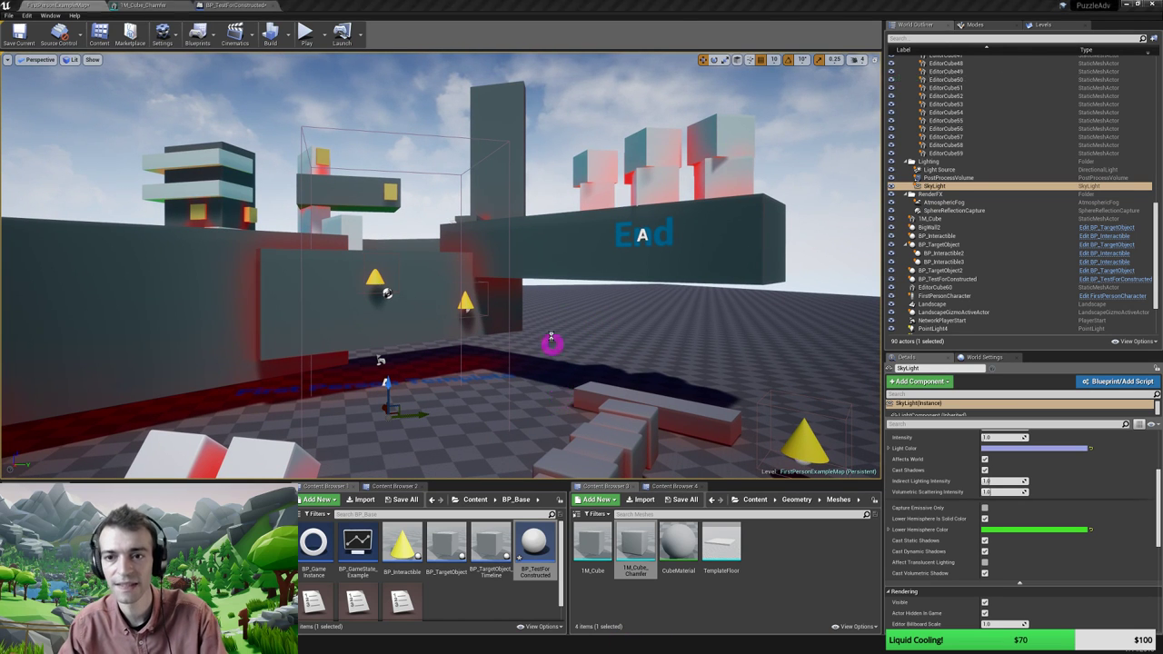
mouse_move(396, 63)
mouse_down()
mouse_move(635, 210)
mouse_move(854, 392)
mouse_up()
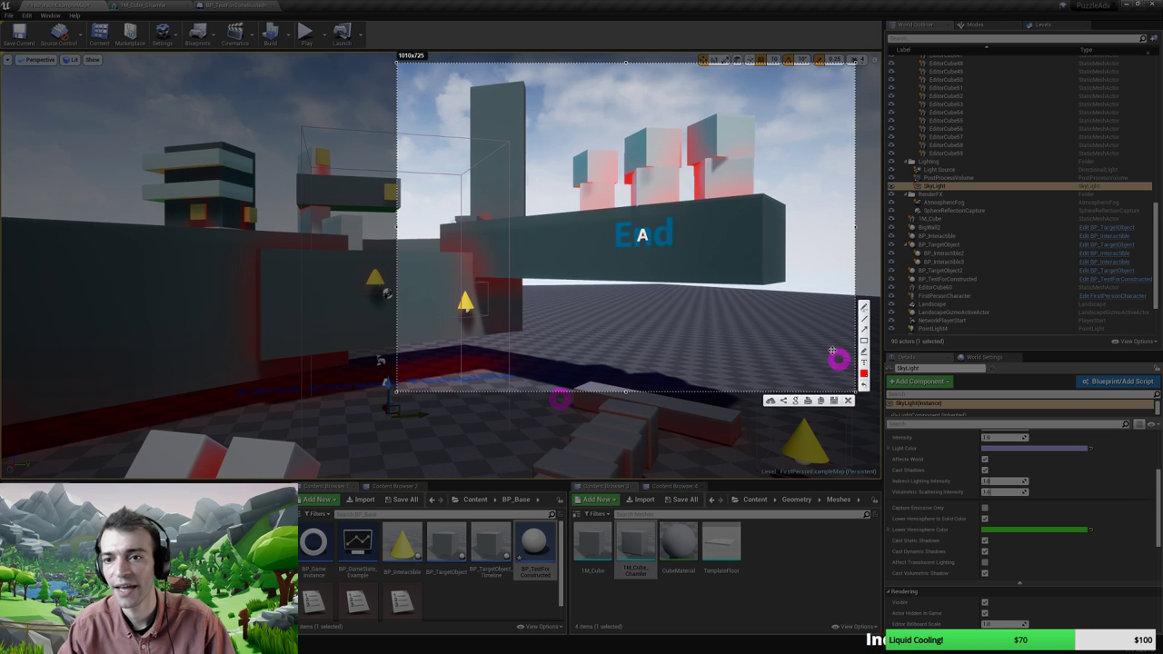
click(863, 374)
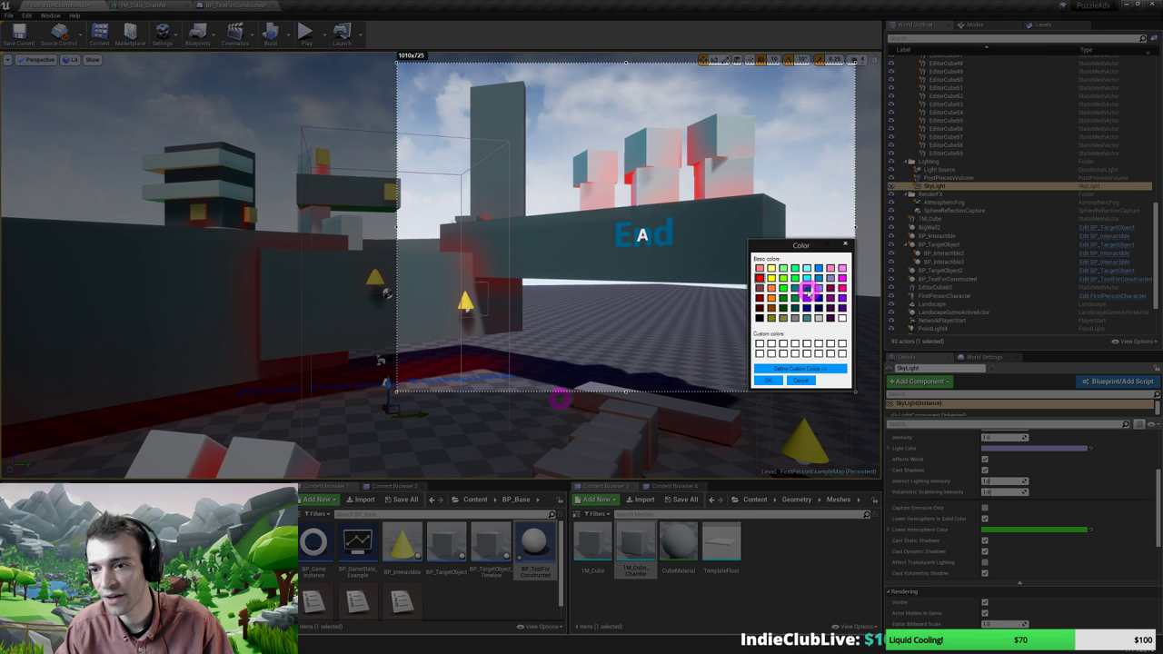
click(768, 380)
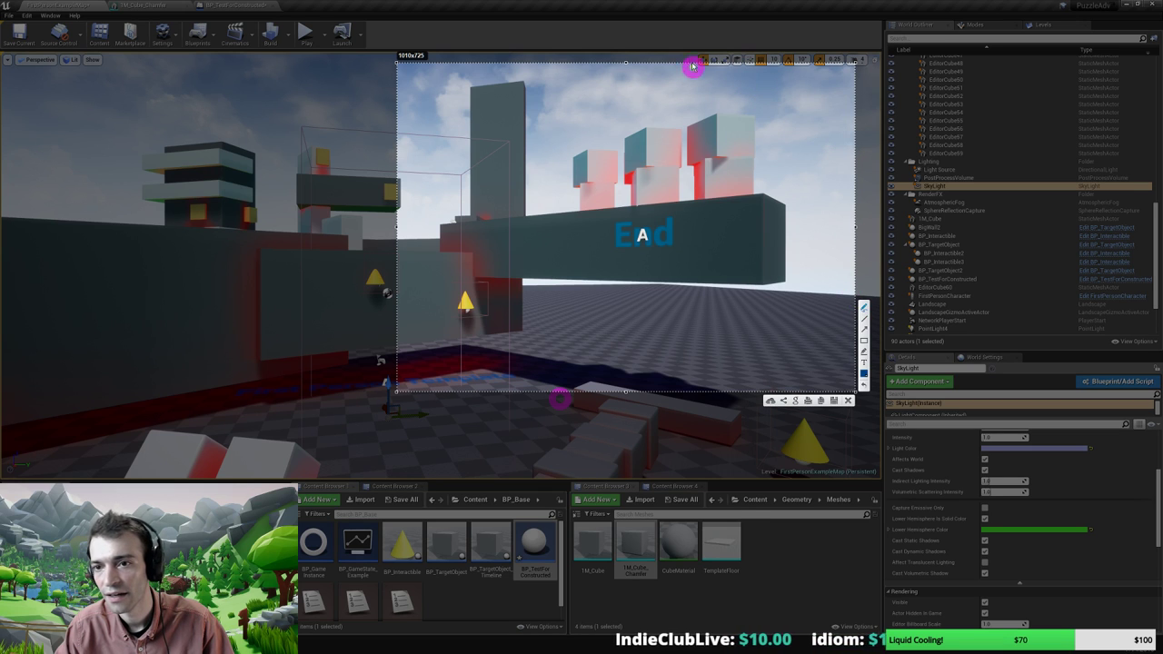
drag(724, 82, 718, 106)
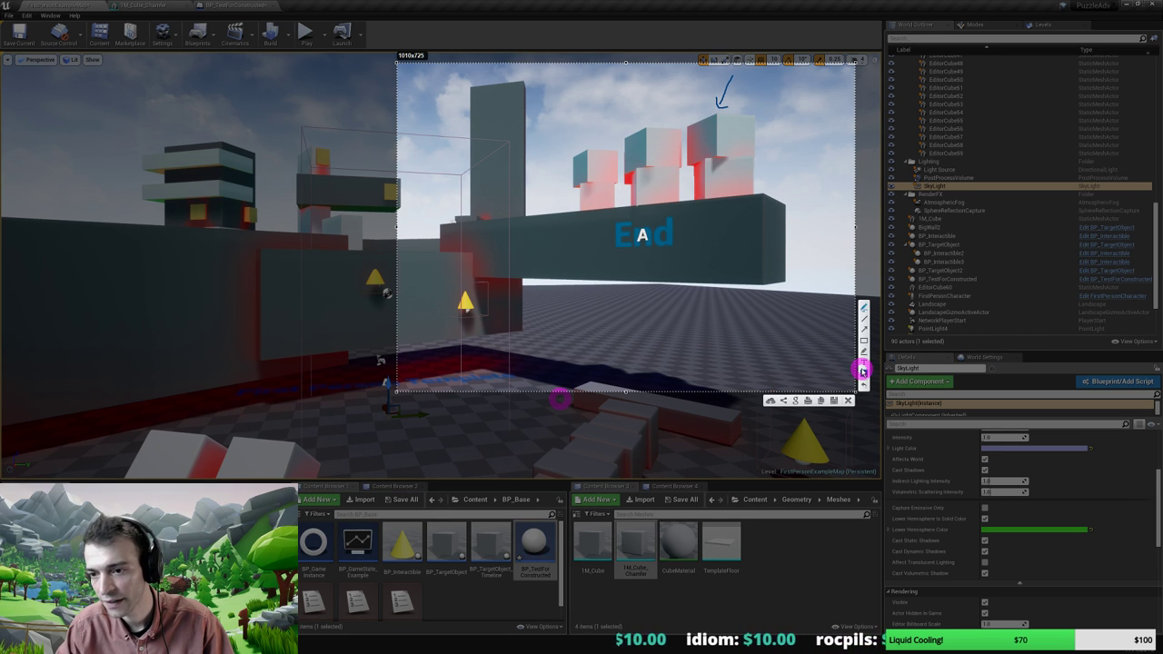
Switch the annotation colour to bright green and draw an arrow pointing up at the underside of the End block
click(864, 374)
click(771, 337)
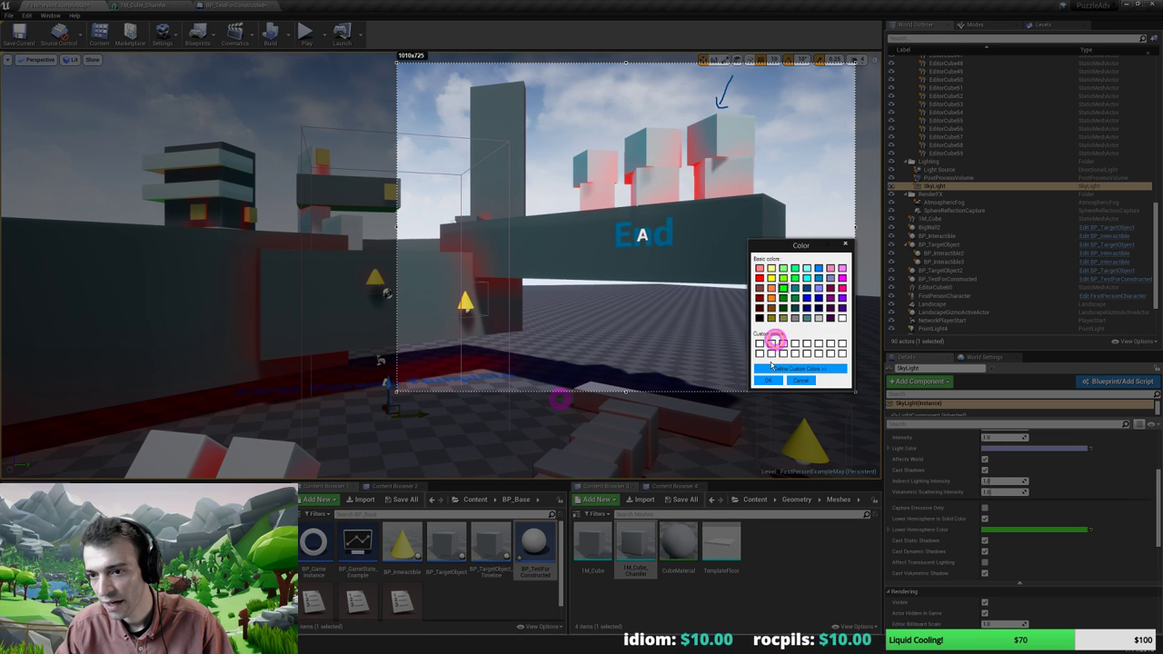
click(768, 383)
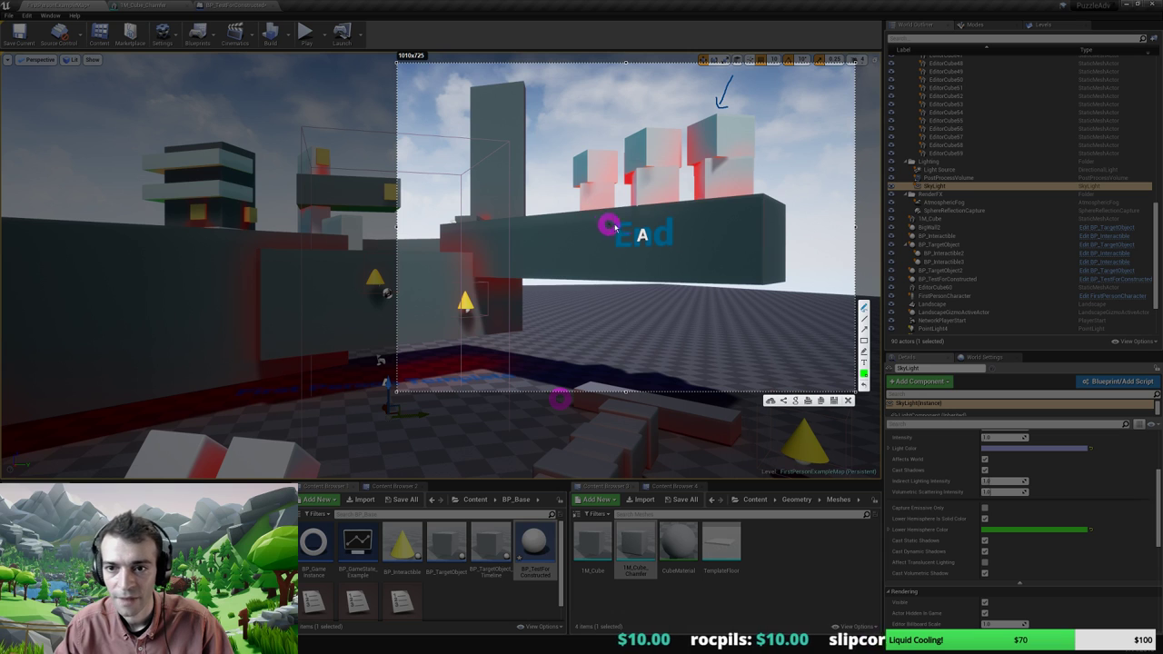
drag(575, 320, 580, 314)
drag(595, 275, 598, 277)
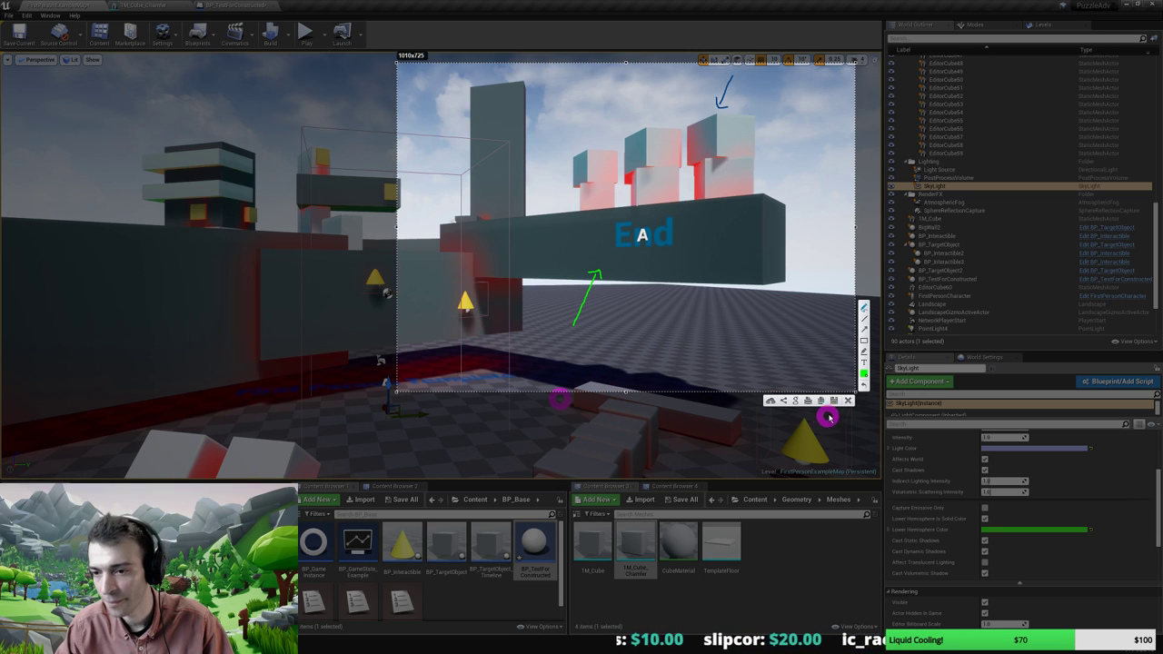
Keep the annotation colour as it is and discard the annotated capture without saving it
click(864, 374)
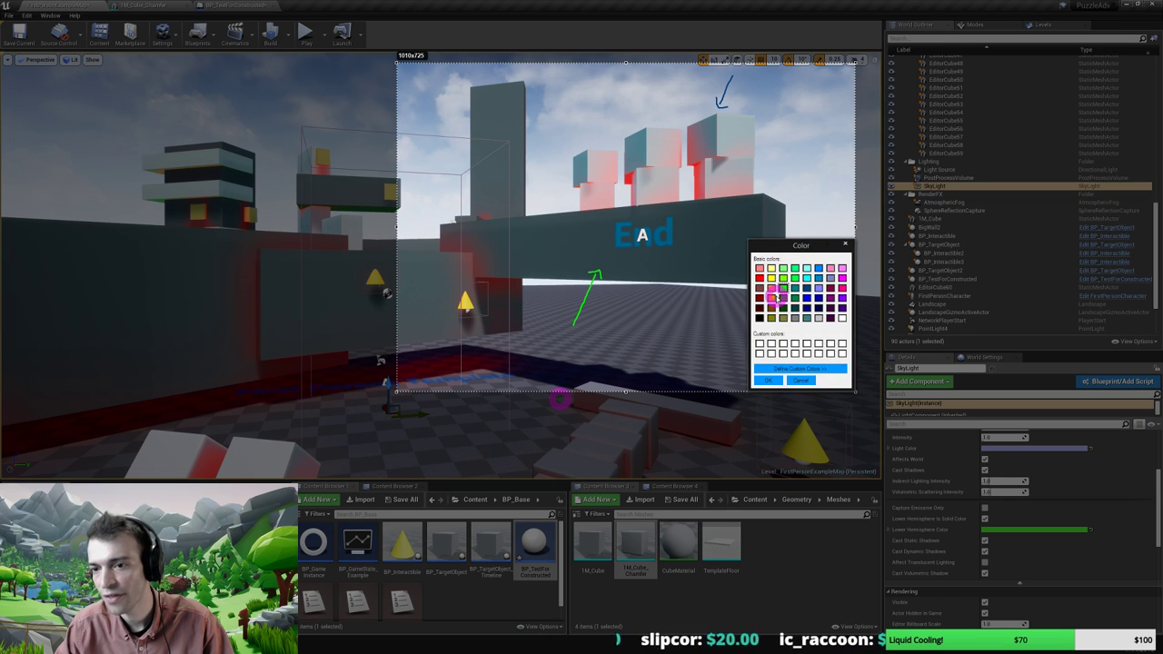
click(801, 383)
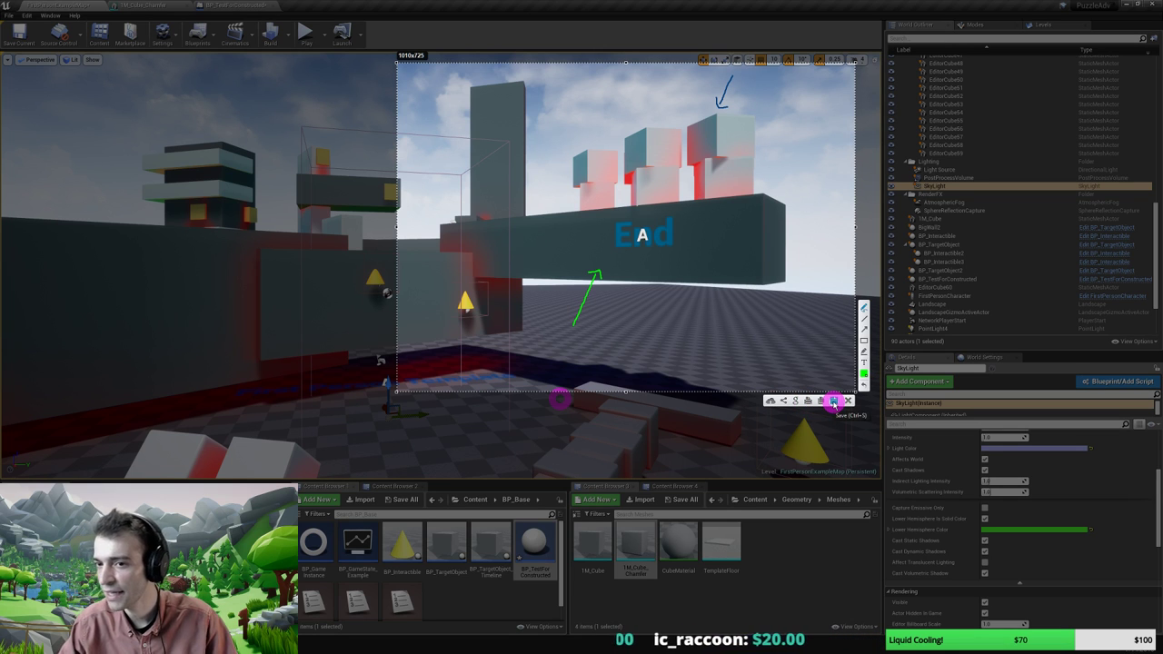
click(833, 400)
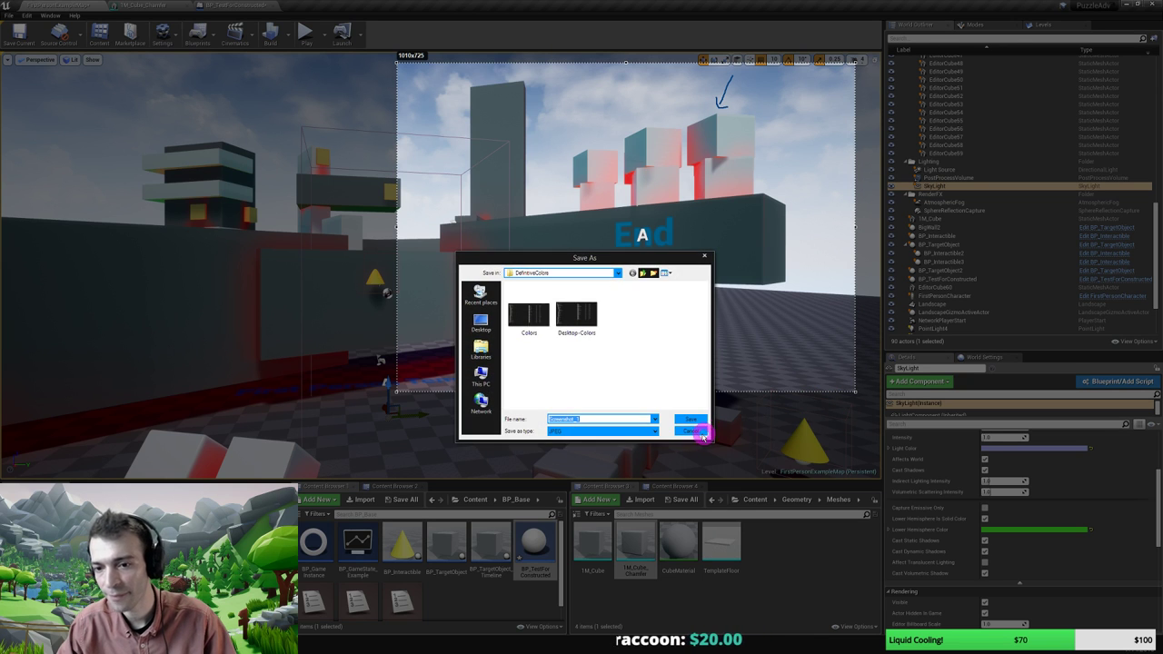
click(709, 429)
click(851, 401)
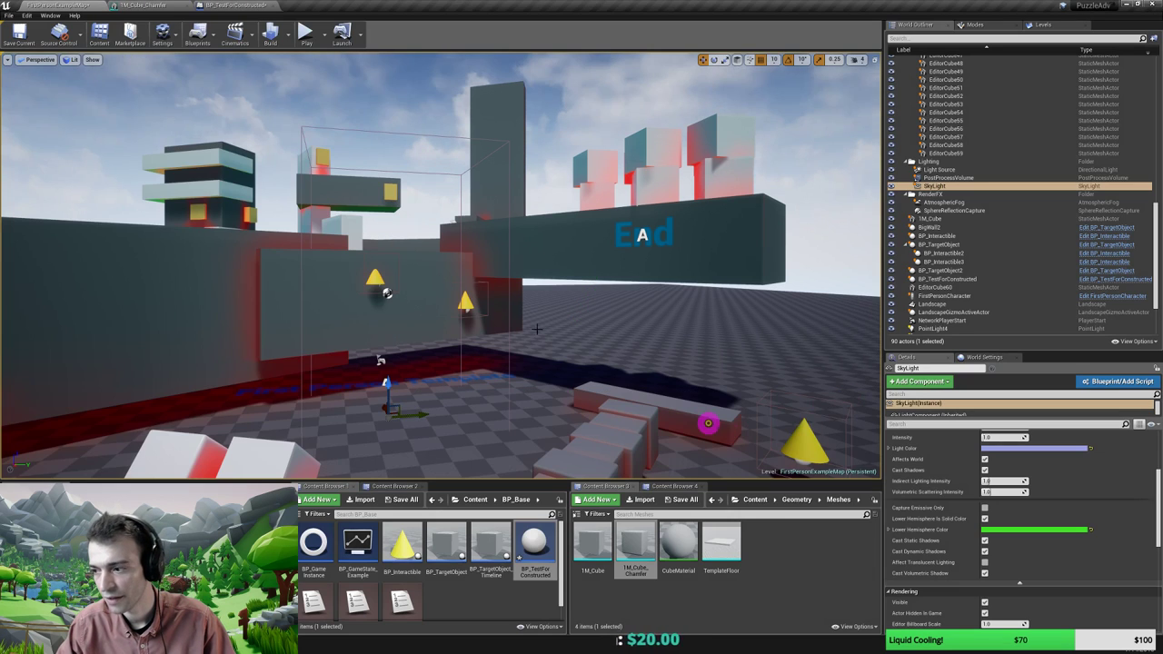
Raise the saturation of the SkyLight's blue Light Color to about 0.89
mouse_move(571, 358)
right_down()
mouse_move(573, 347)
mouse_move(570, 361)
right_up()
key(s)
key(d)
scroll(959, 454, up, 3)
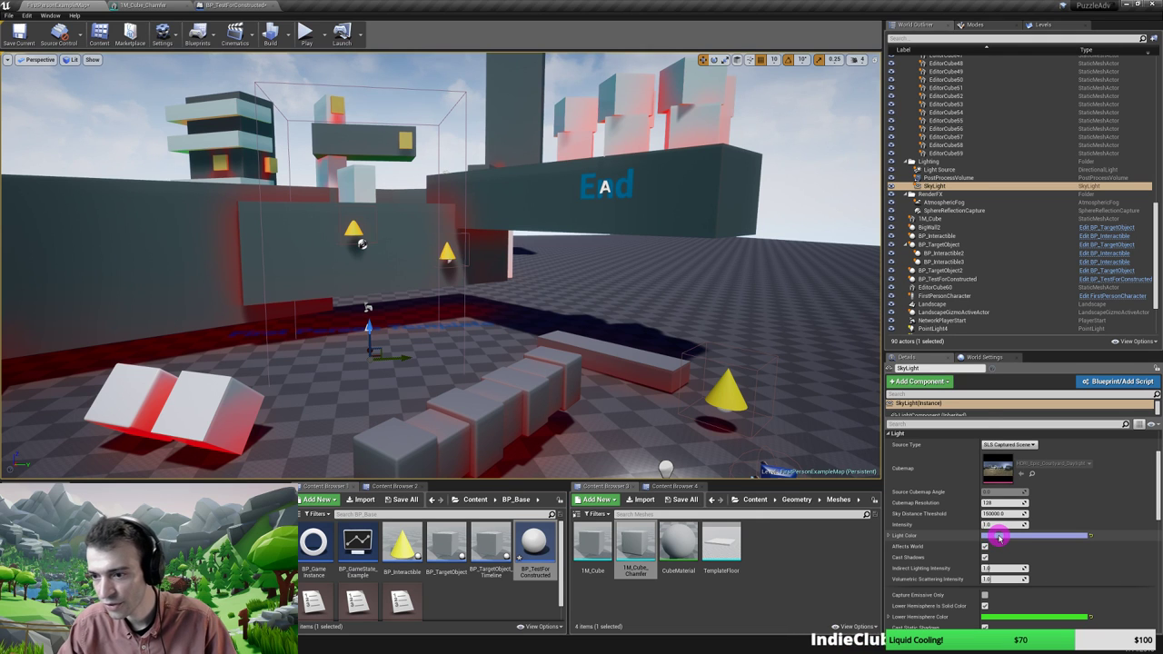
click(999, 538)
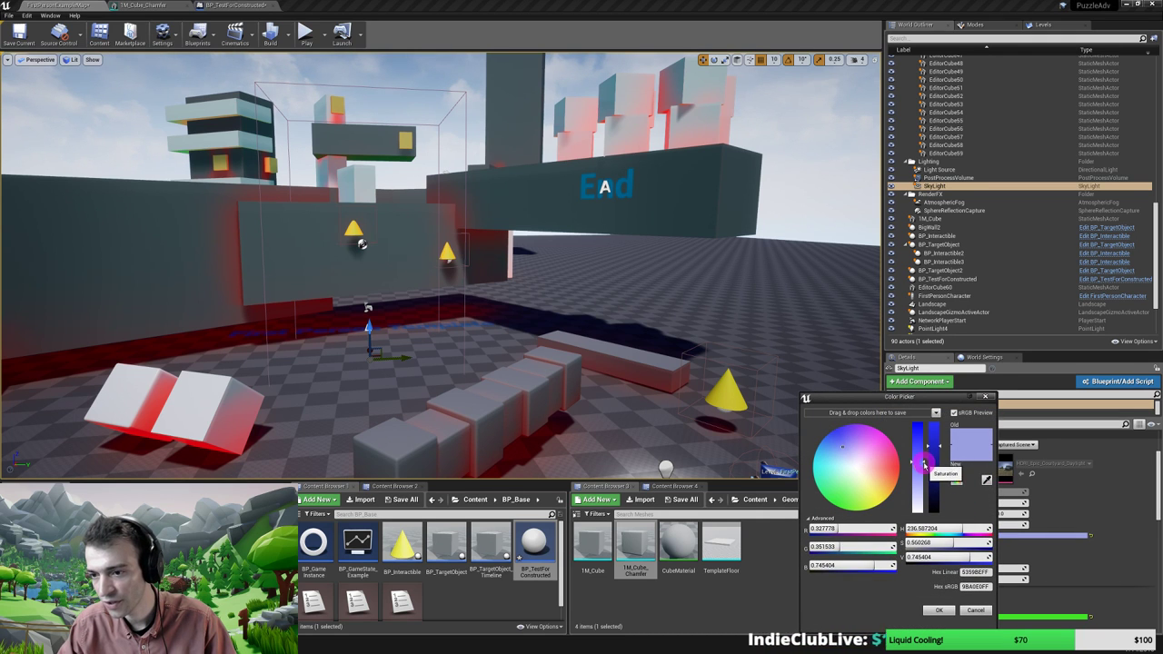
drag(924, 464, 925, 432)
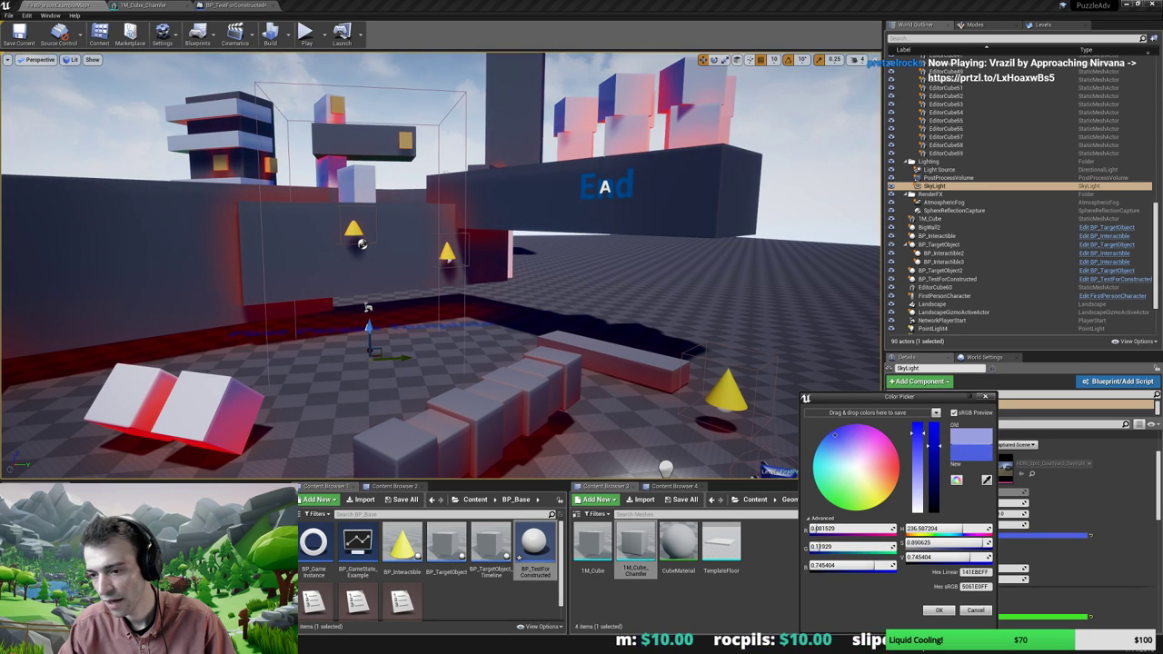
click(934, 611)
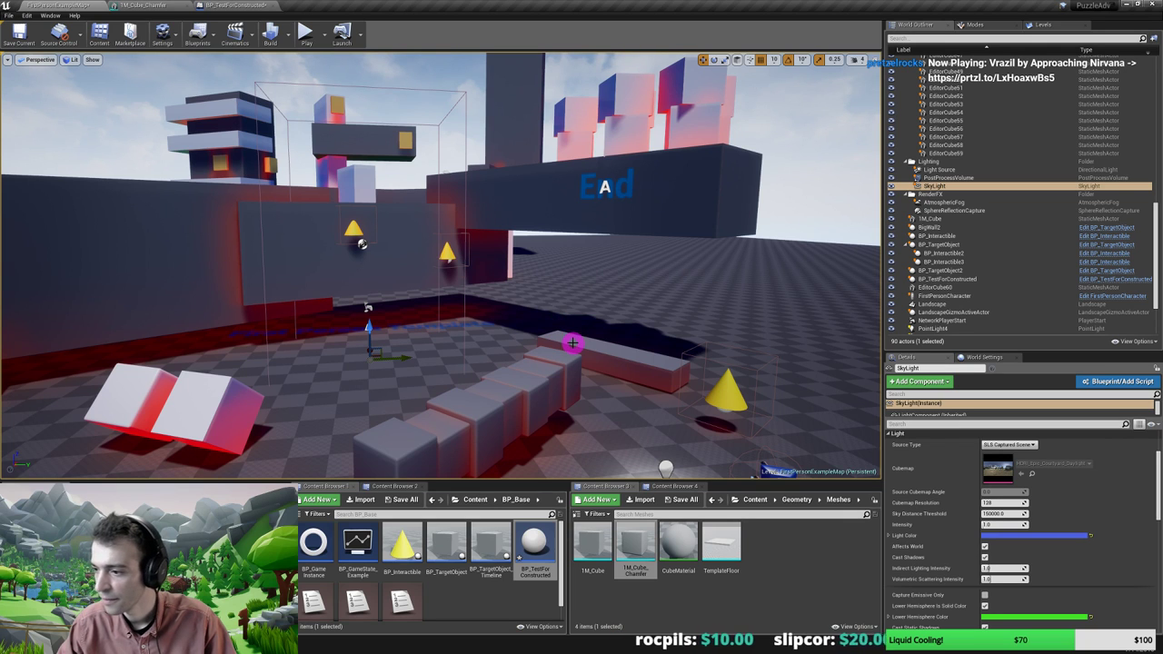
Reset the SkyLight's Light Color and Lower Hemisphere Color to their default white and black
click(1001, 535)
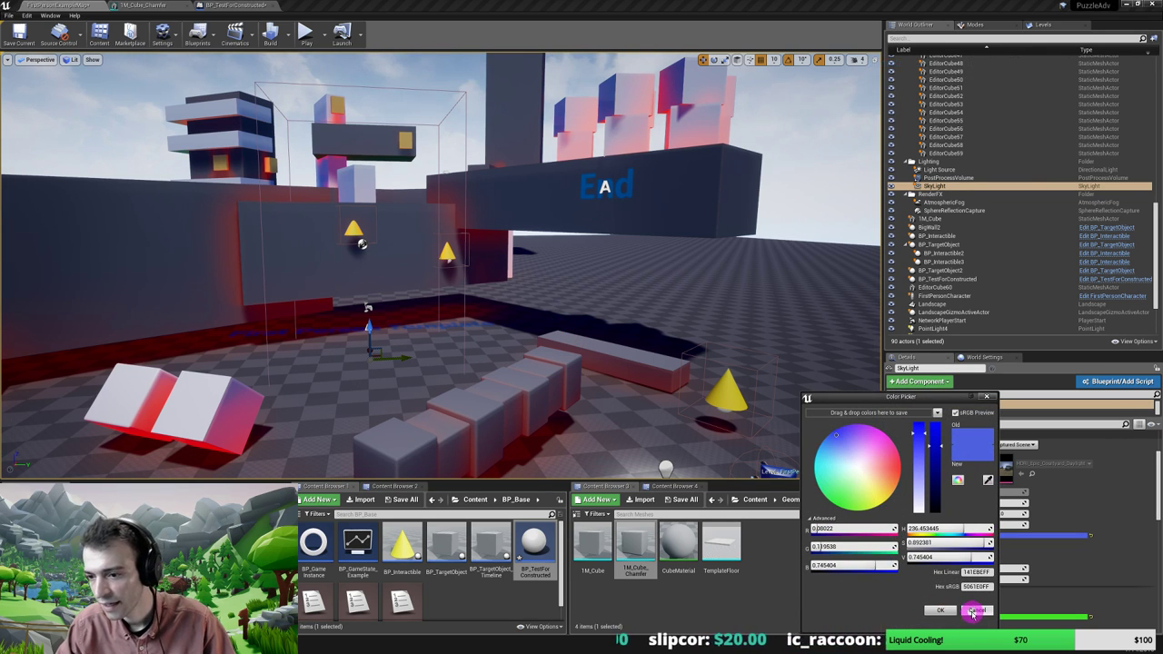
click(943, 610)
click(1091, 536)
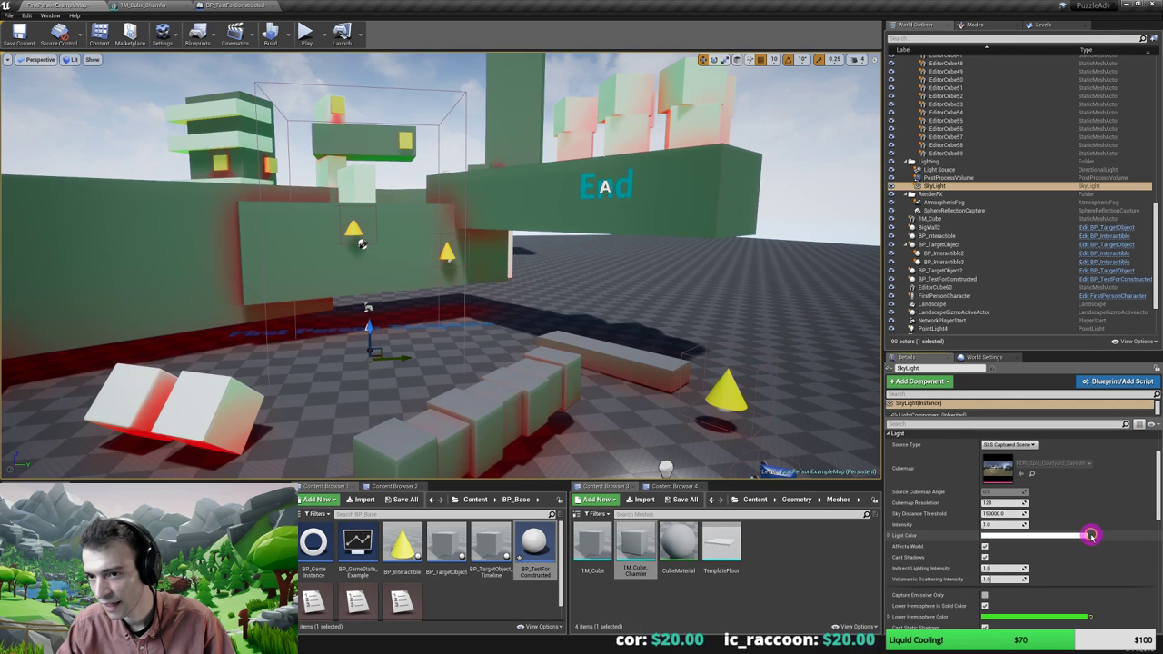
scroll(1039, 576, down, 1)
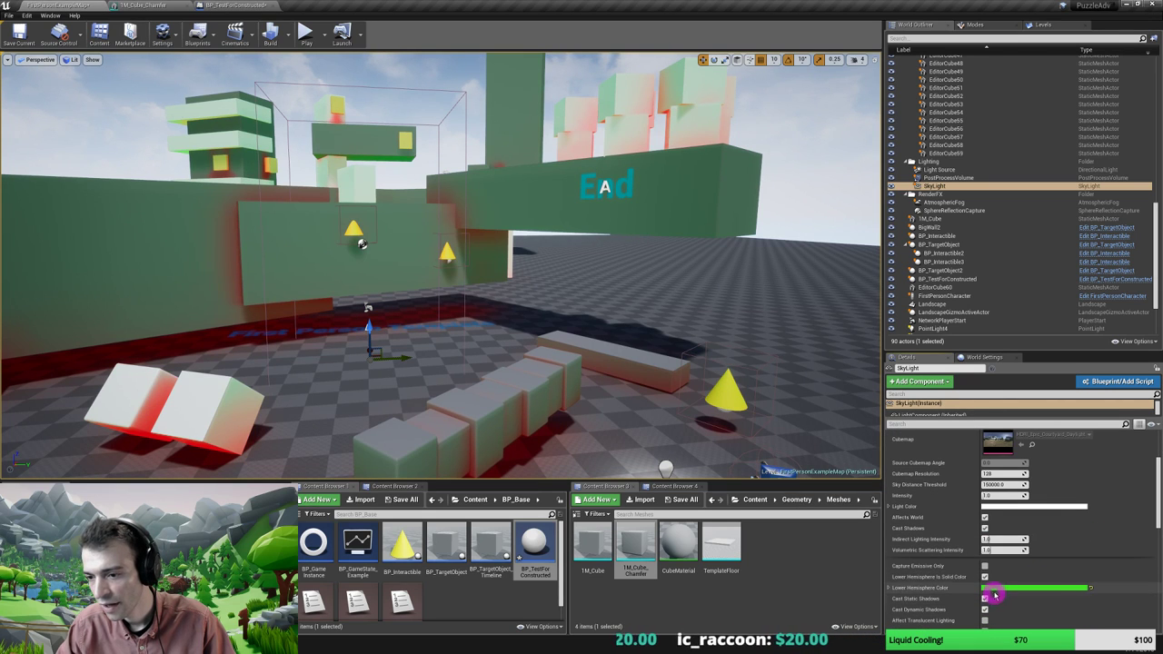
click(1089, 587)
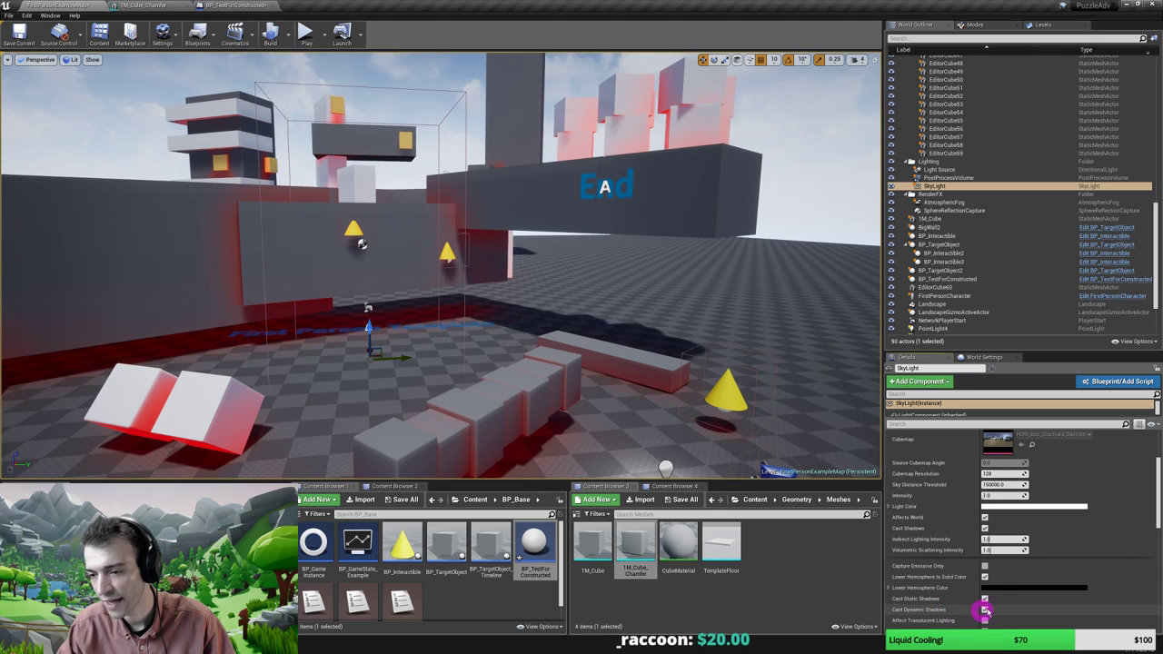
Turn the SkyLight's Lower Hemisphere Is Solid Color option off and on again to compare the lighting with default colours
click(984, 576)
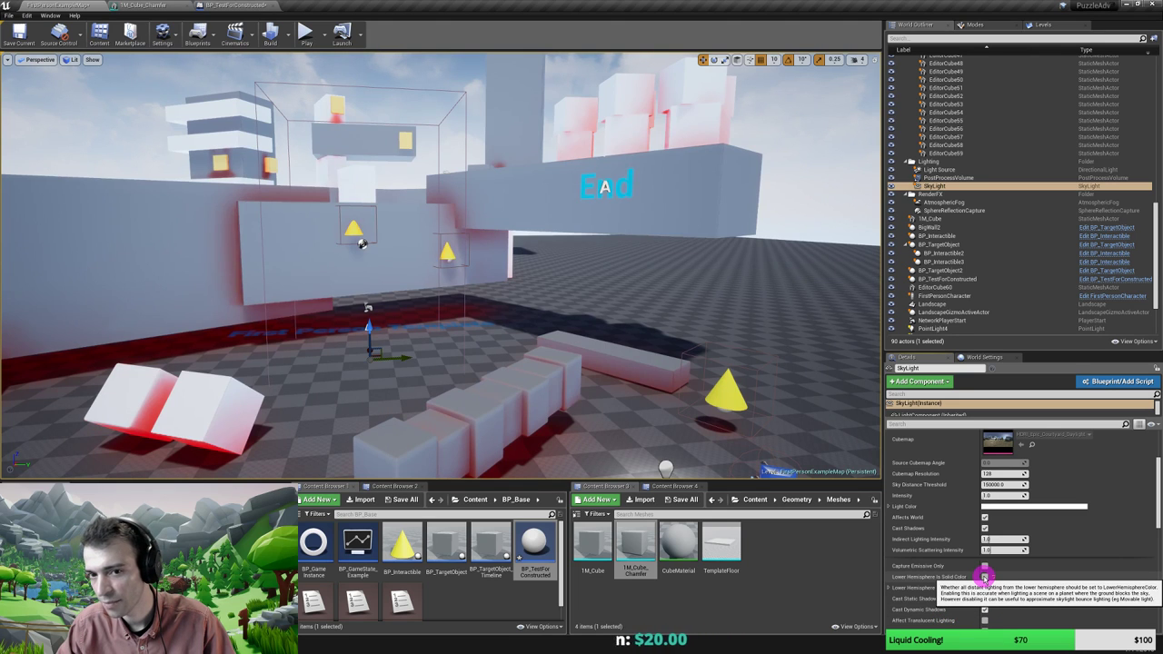
click(984, 576)
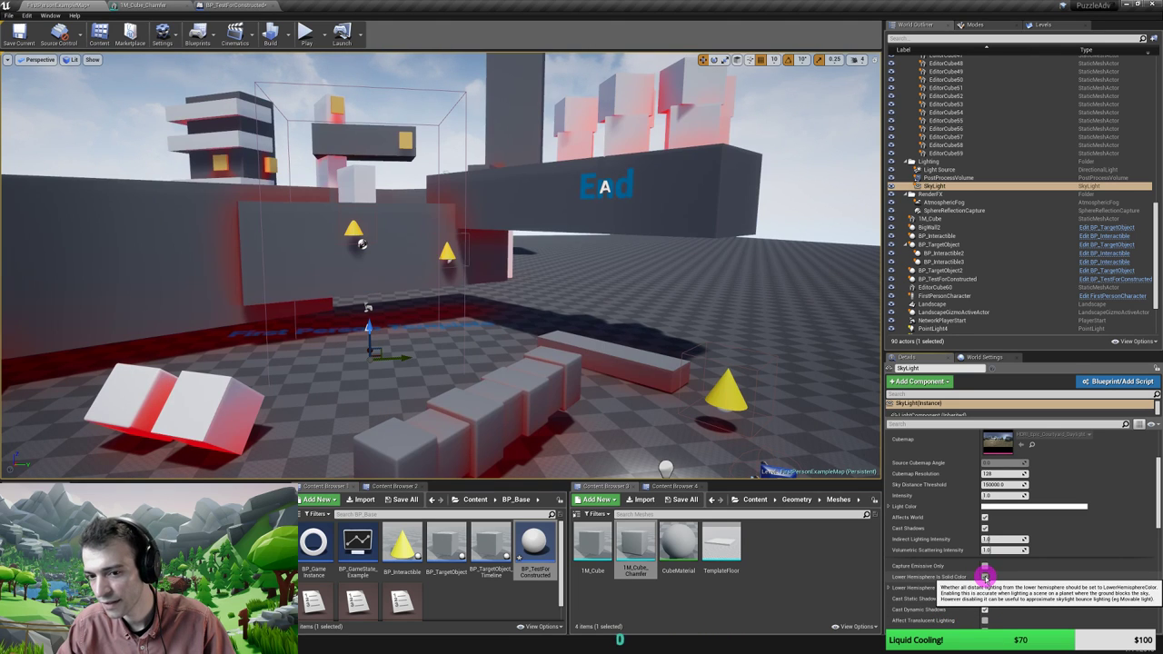
Set the SkyLight's Lower Hemisphere Color to a green with hue about 114, saturation 1.0 and value about 0.41
click(1016, 589)
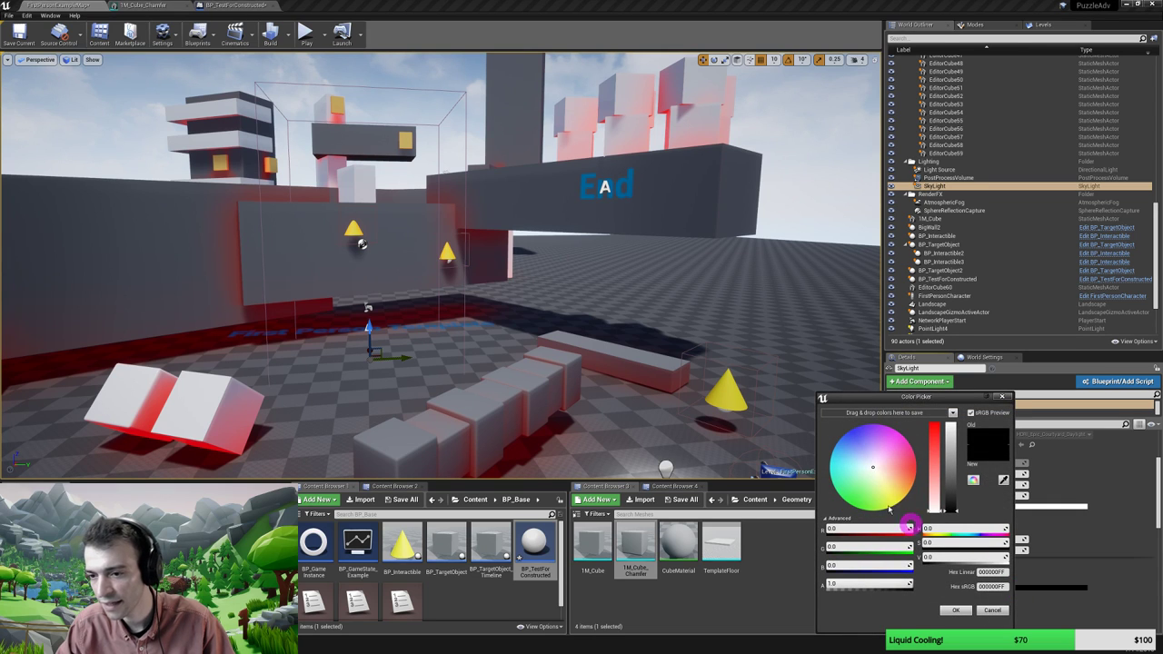
click(856, 505)
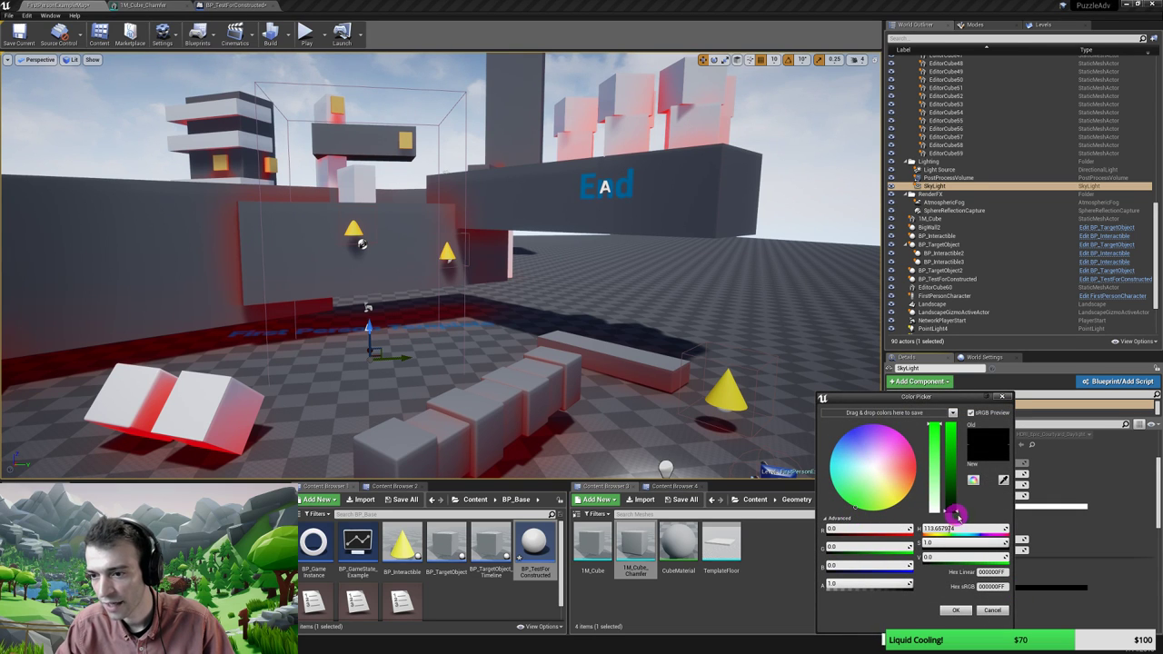
mouse_move(956, 513)
mouse_down()
mouse_move(950, 466)
mouse_move(946, 493)
mouse_up()
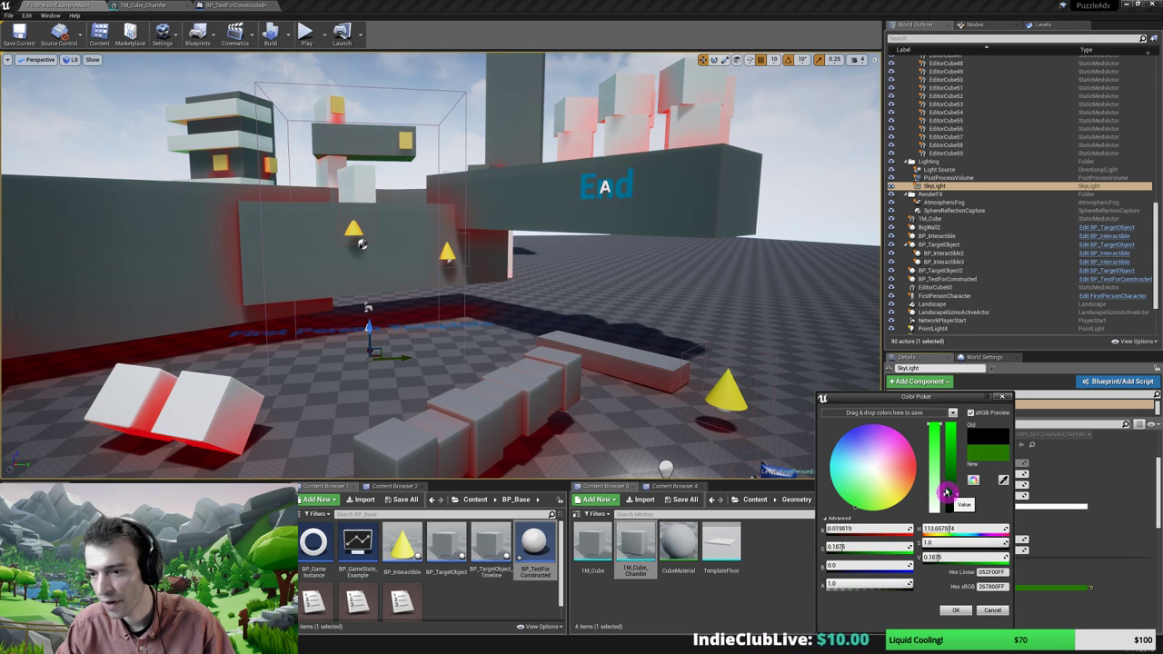
drag(922, 398, 869, 307)
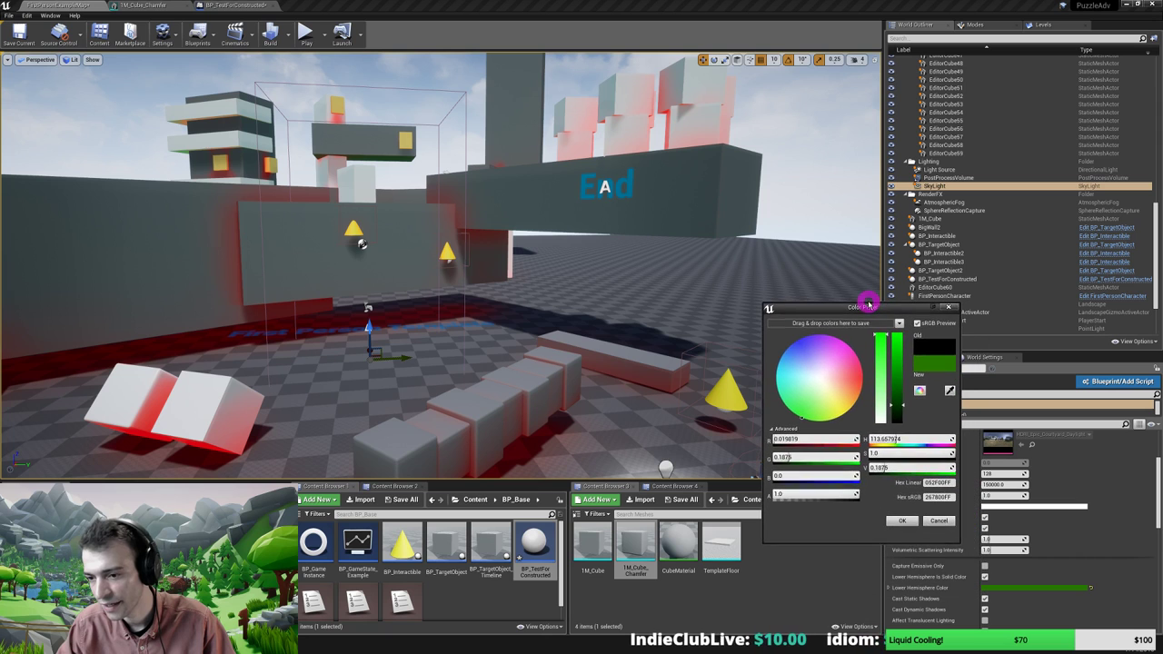
click(1015, 588)
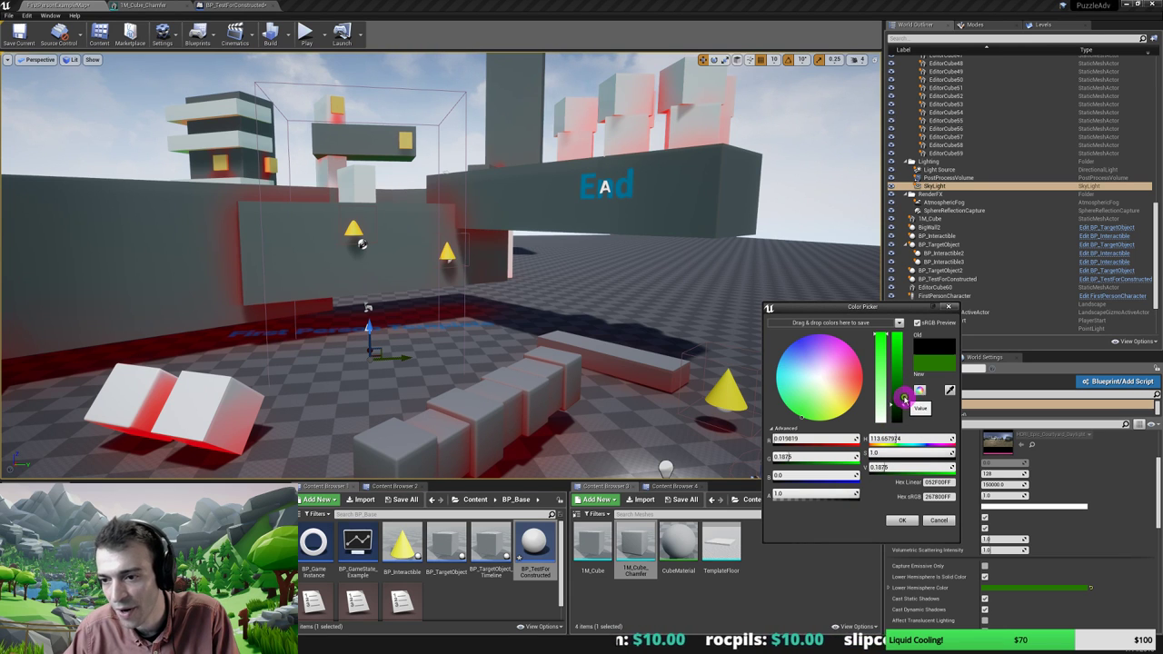
drag(905, 407, 901, 386)
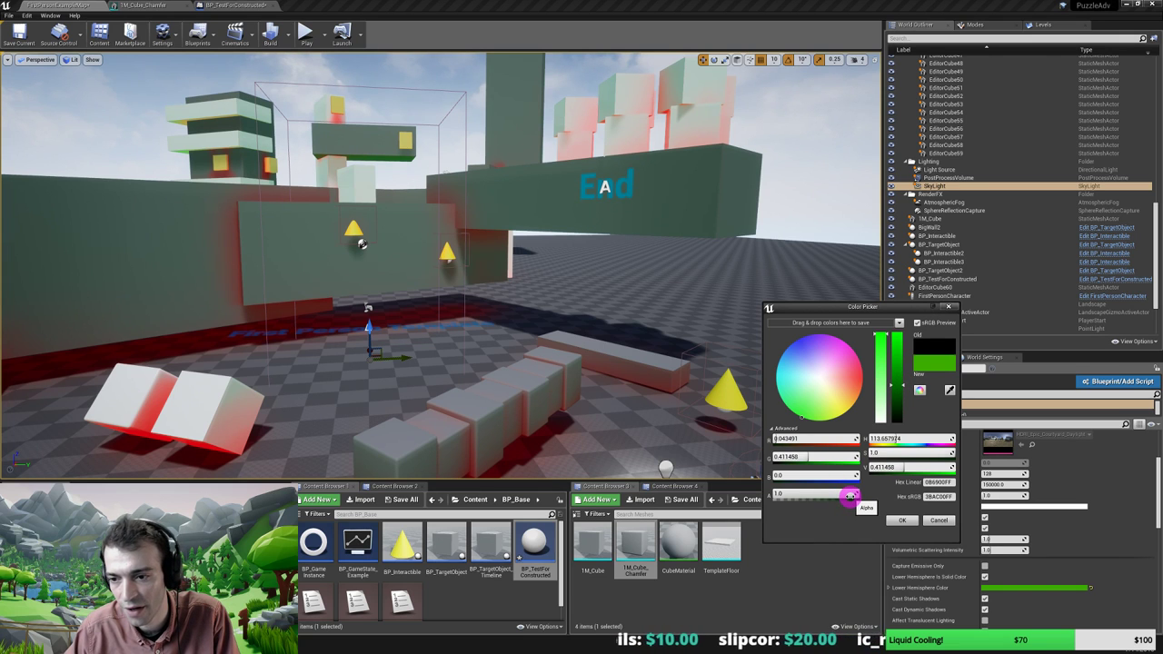
Lower the green Lower Hemisphere Color's alpha to about 0.5 and its value to about 0.2
drag(850, 497, 833, 495)
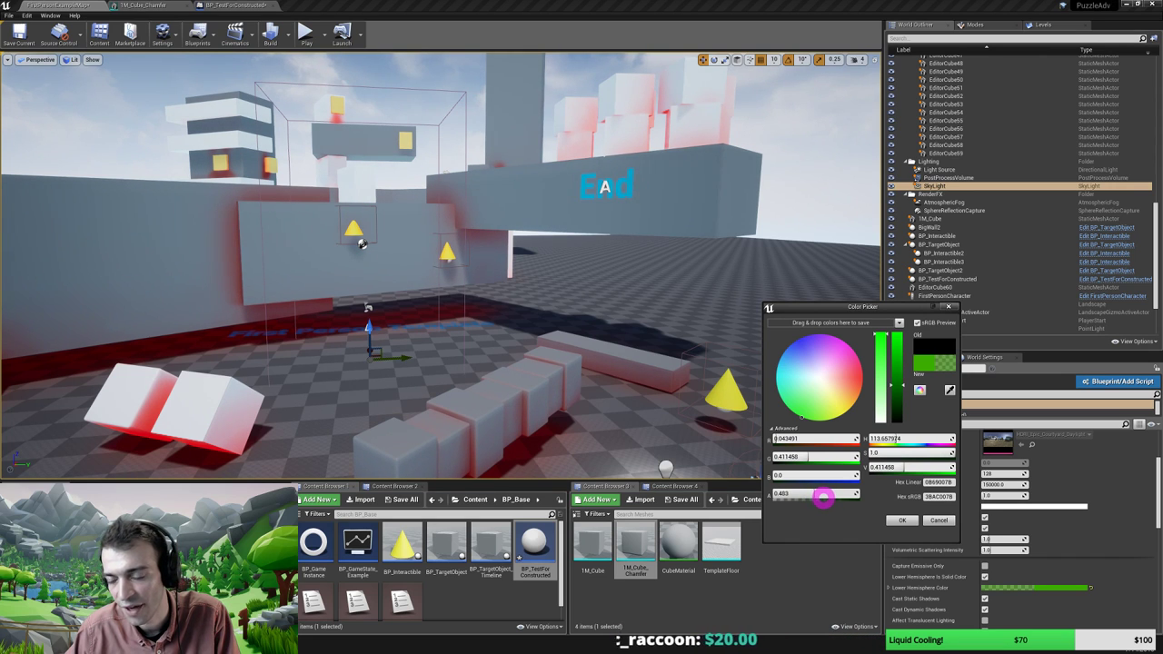
click(898, 383)
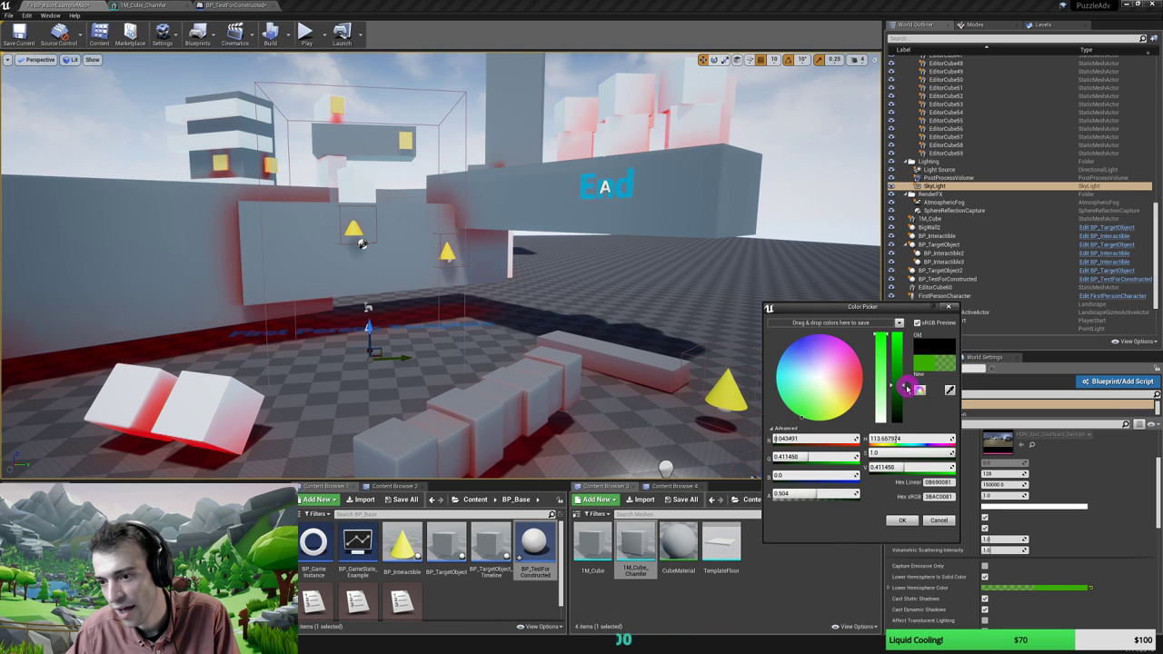
mouse_move(907, 388)
mouse_down()
mouse_move(899, 350)
mouse_move(901, 404)
mouse_up()
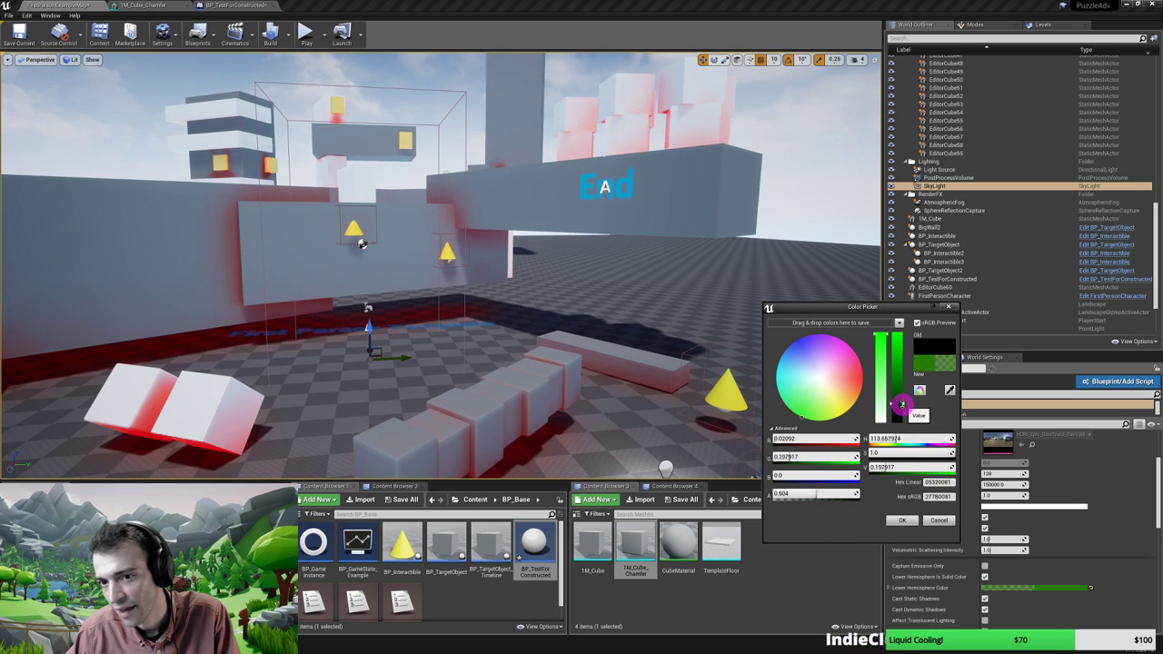
Discard the pending green Lower Hemisphere Color change on the SkyLight
click(939, 520)
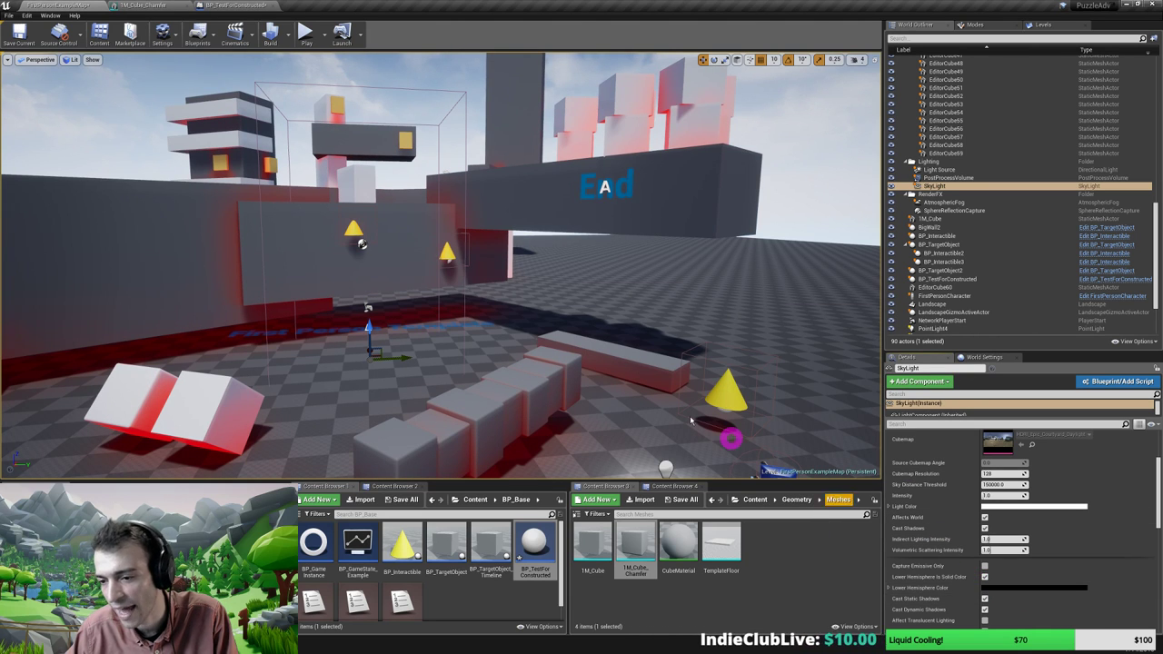
right_drag(527, 305, 531, 295)
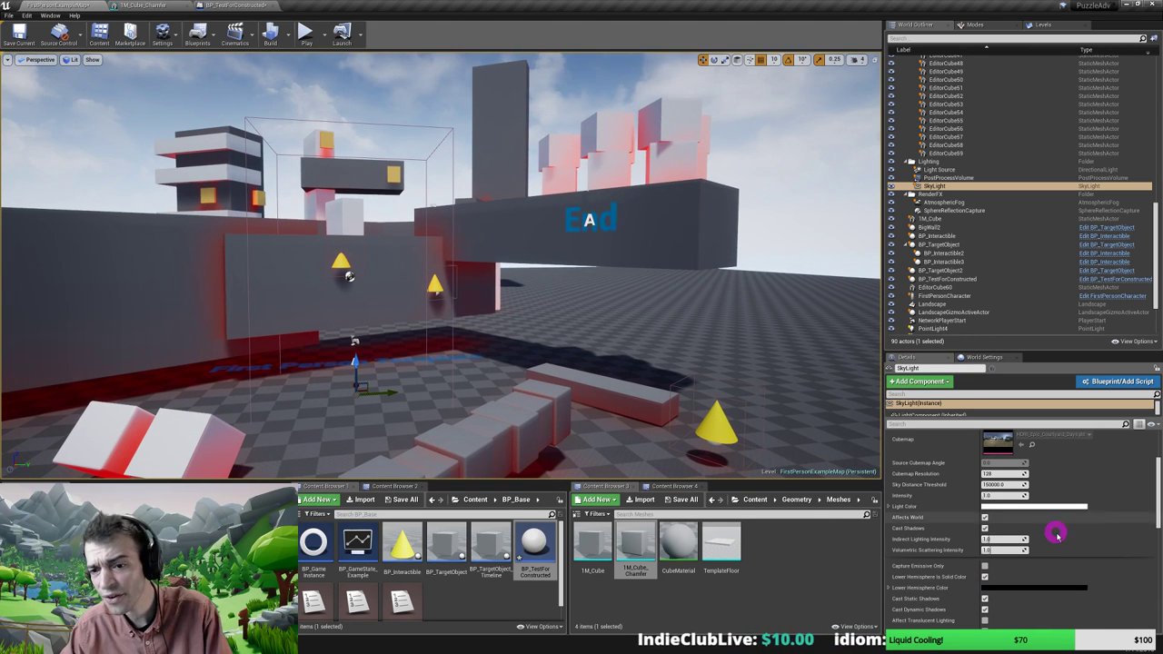
Switch the SkyLight's Source Type to SLS Specified Cubemap and back to SLS Captured Scene to compare the lighting
scroll(993, 515, up, 2)
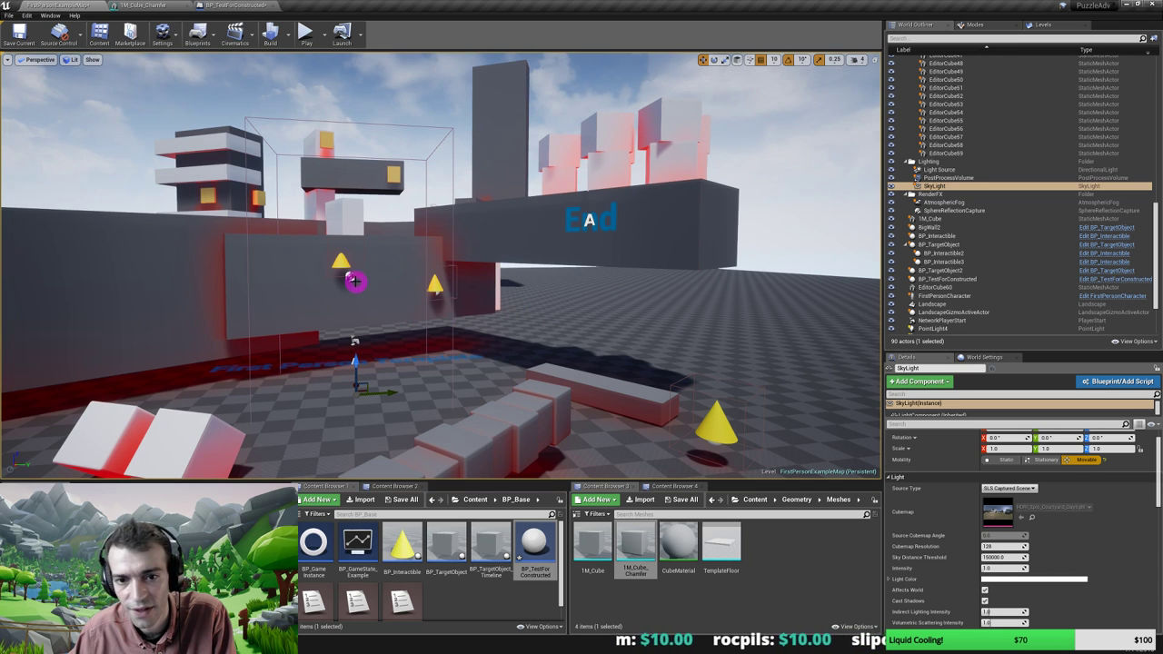
click(1016, 489)
click(1011, 505)
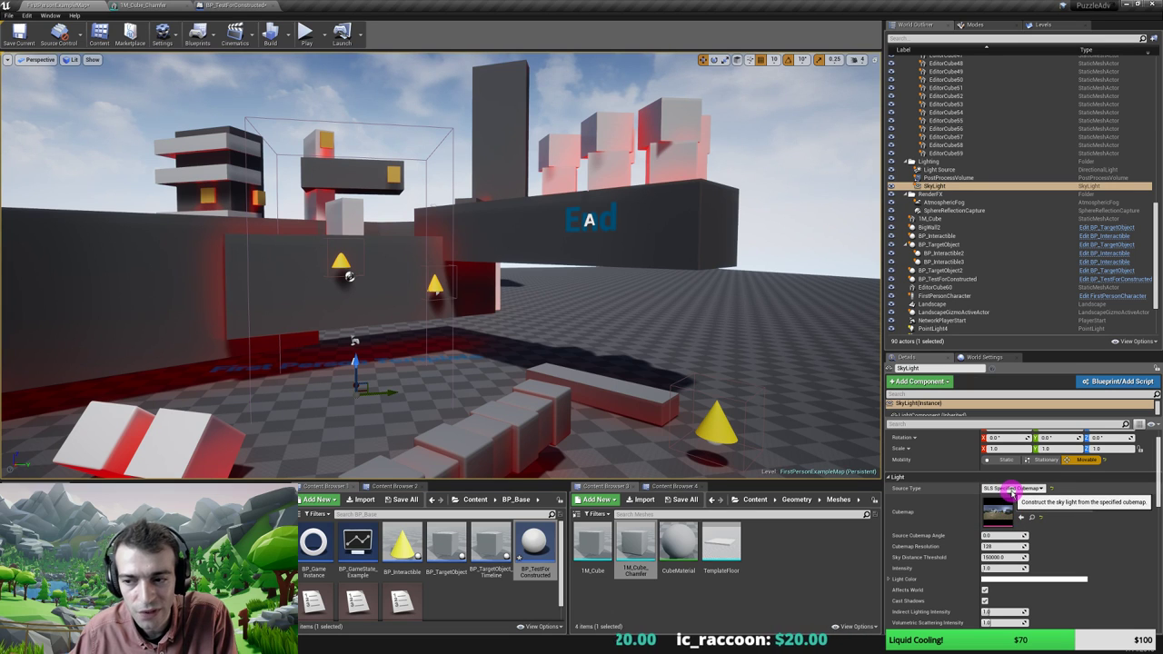
click(1012, 490)
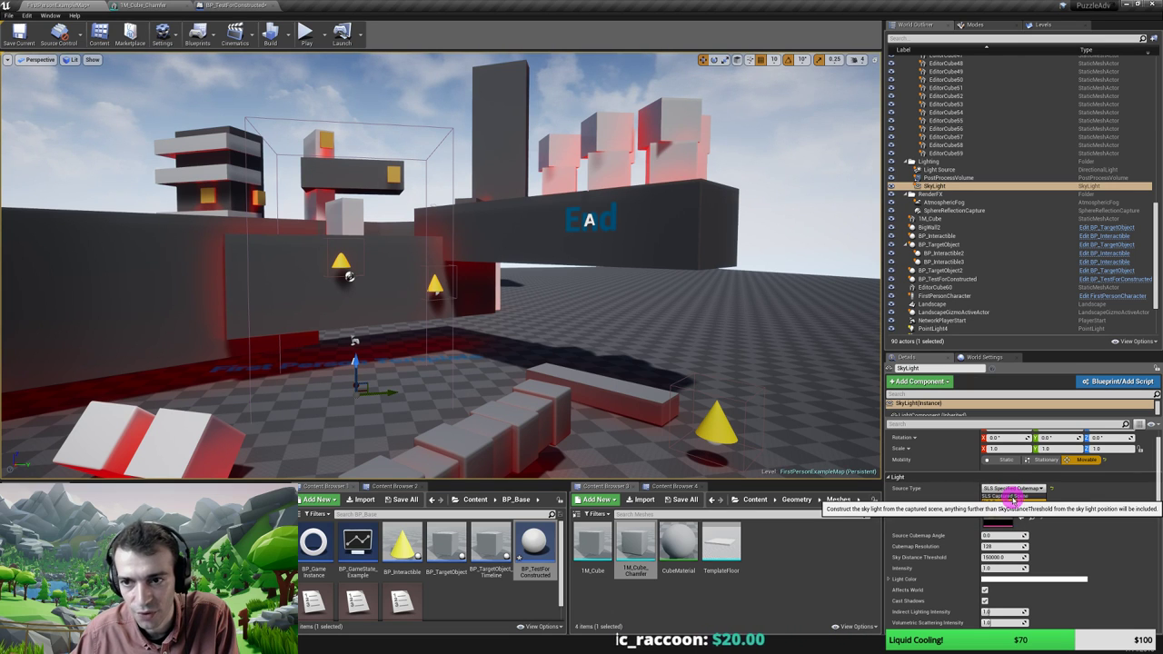
click(1011, 497)
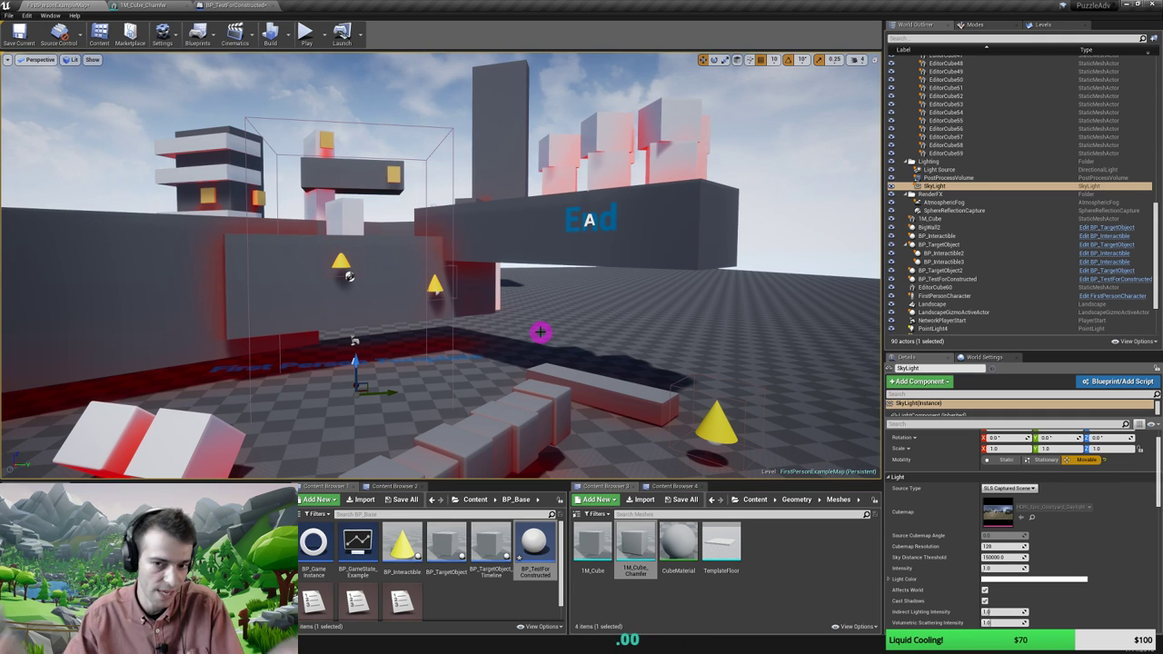
Examine the red occlusion shading on the row of chamfered cubes from close up and several angles, with nothing selected
scroll(1046, 563, down, 10)
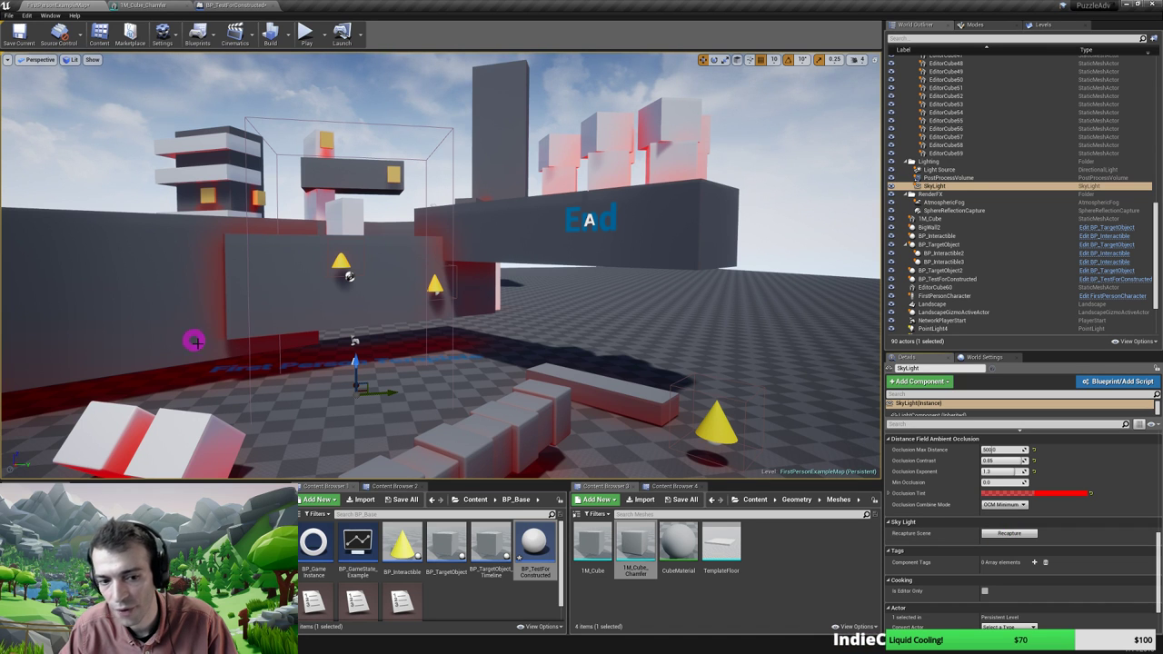
key(s)
right_drag(421, 343, 361, 377)
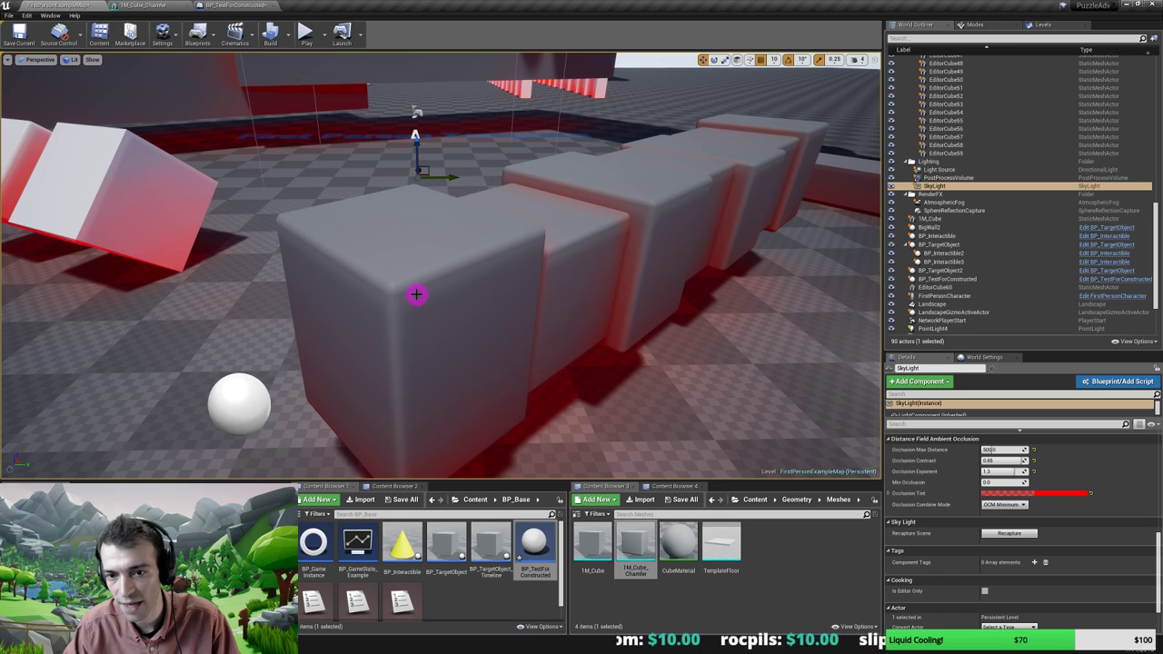
mouse_move(359, 290)
right_down()
mouse_move(367, 317)
mouse_move(389, 322)
mouse_move(363, 311)
right_up()
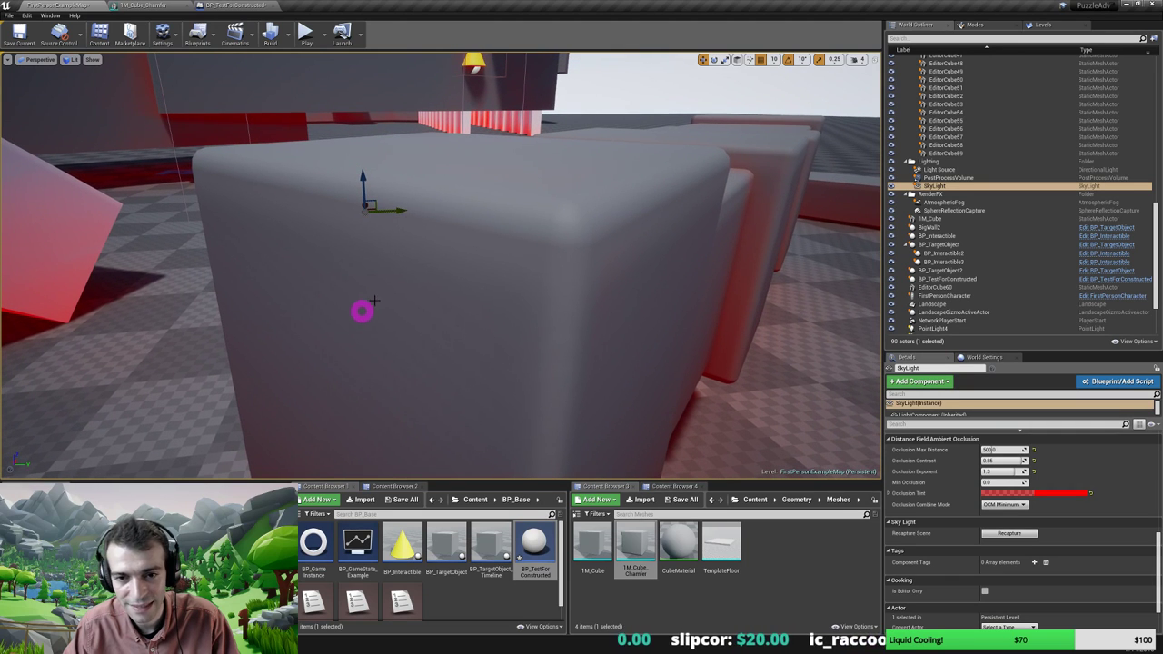
key(Escape)
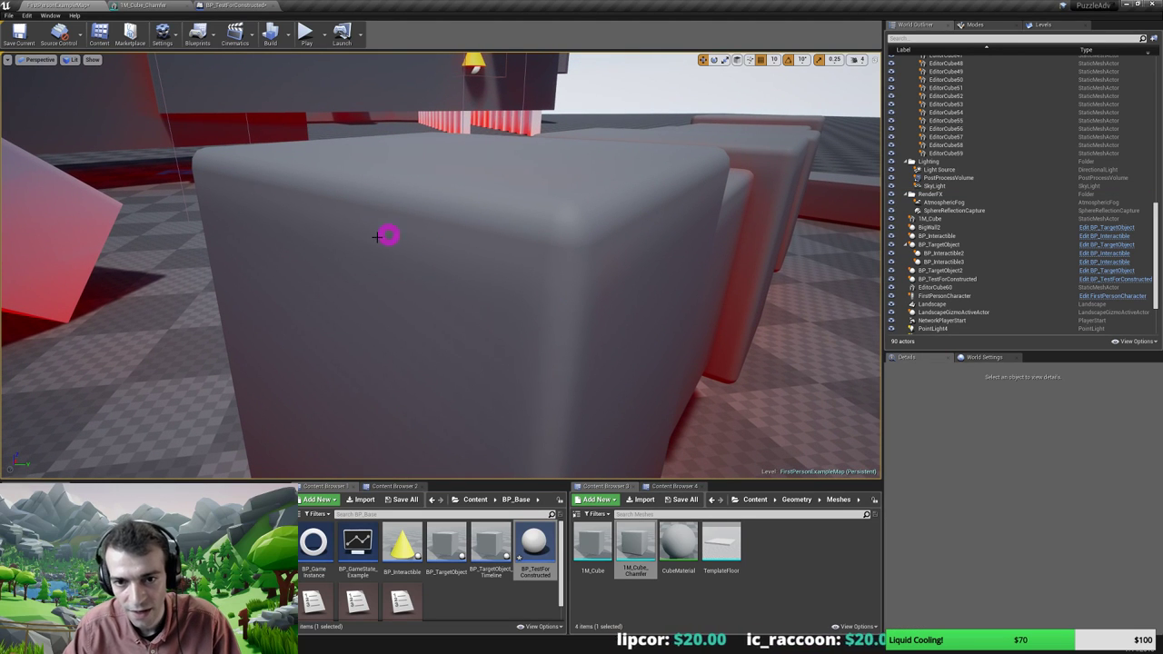
right_drag(382, 332, 387, 342)
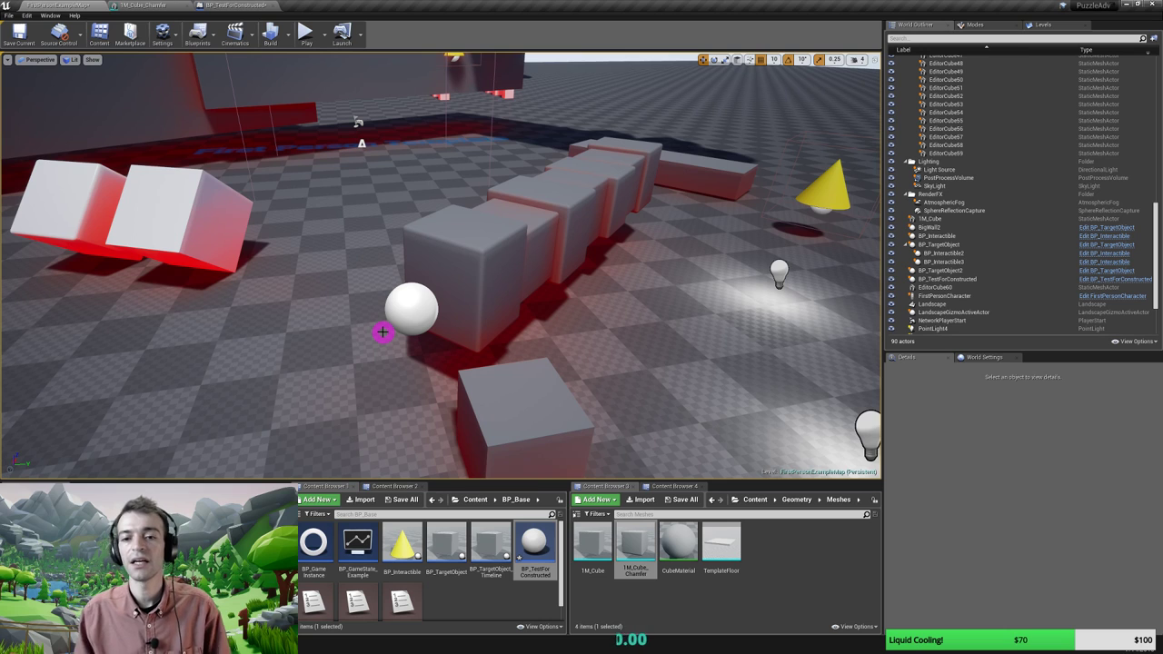
right_drag(501, 334, 478, 300)
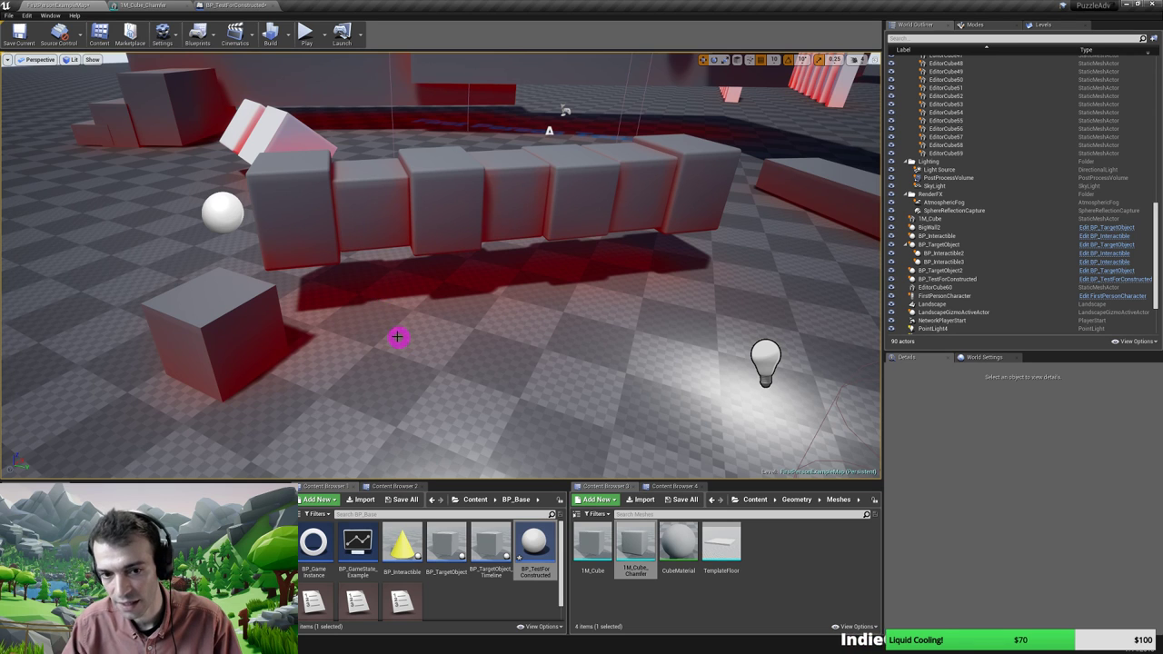
mouse_move(398, 337)
right_down()
mouse_move(340, 327)
mouse_move(397, 336)
right_up()
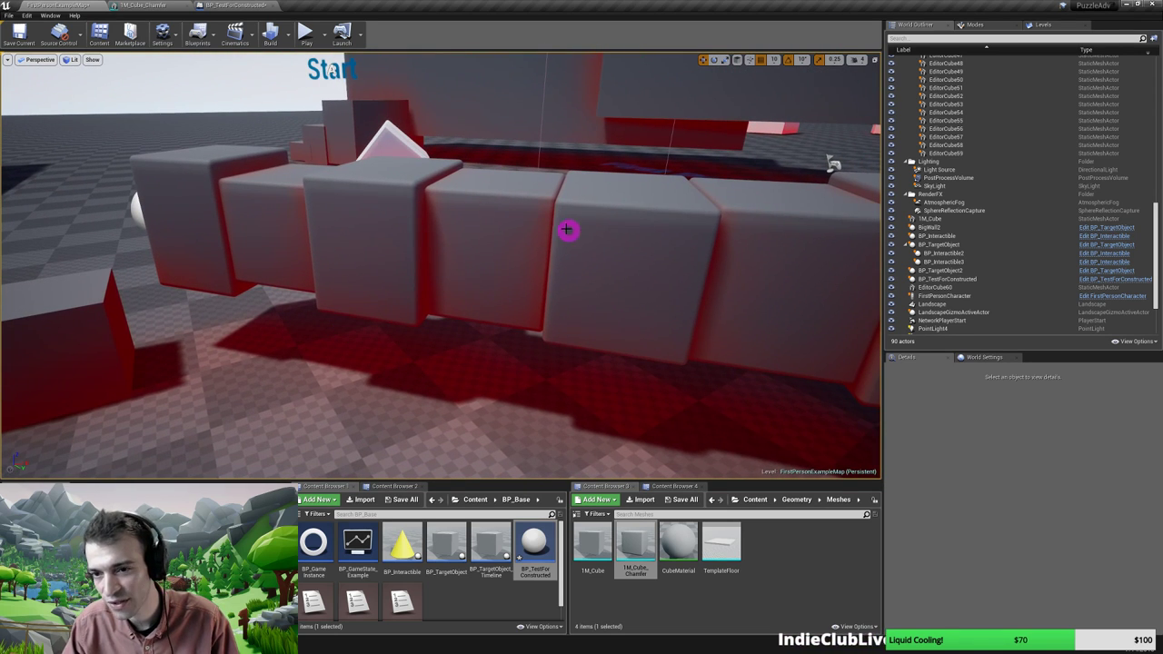
right_drag(542, 322, 512, 288)
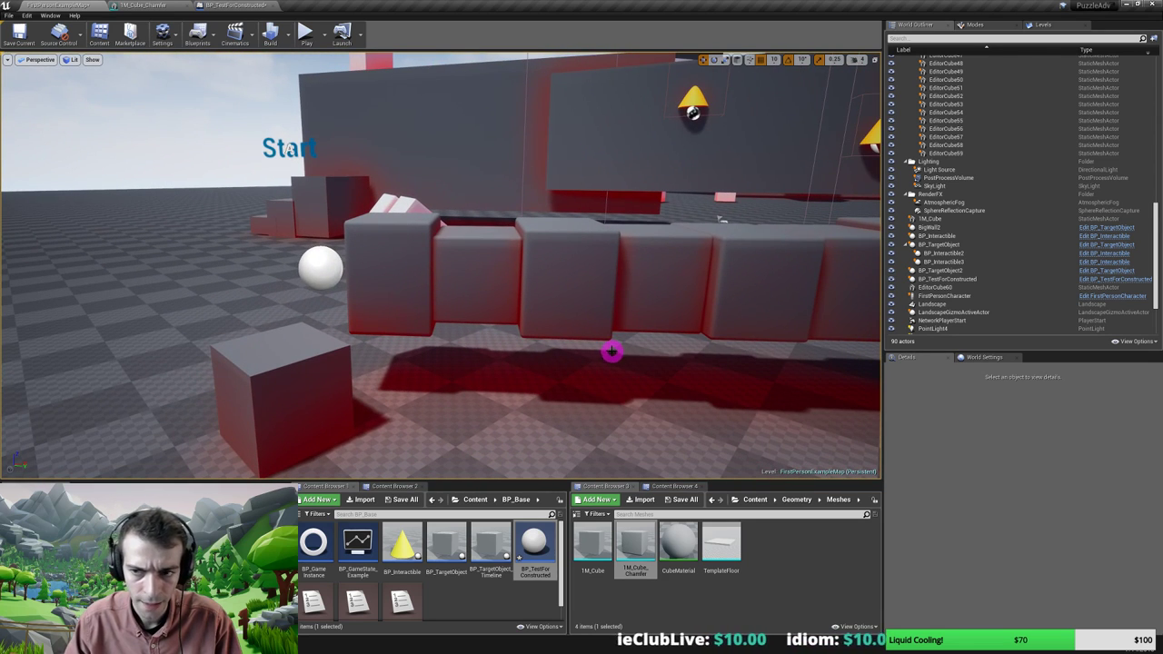
Rotate the directional Light Source by about 50 degrees and inspect the shading and shadows of the cubes
click(932, 170)
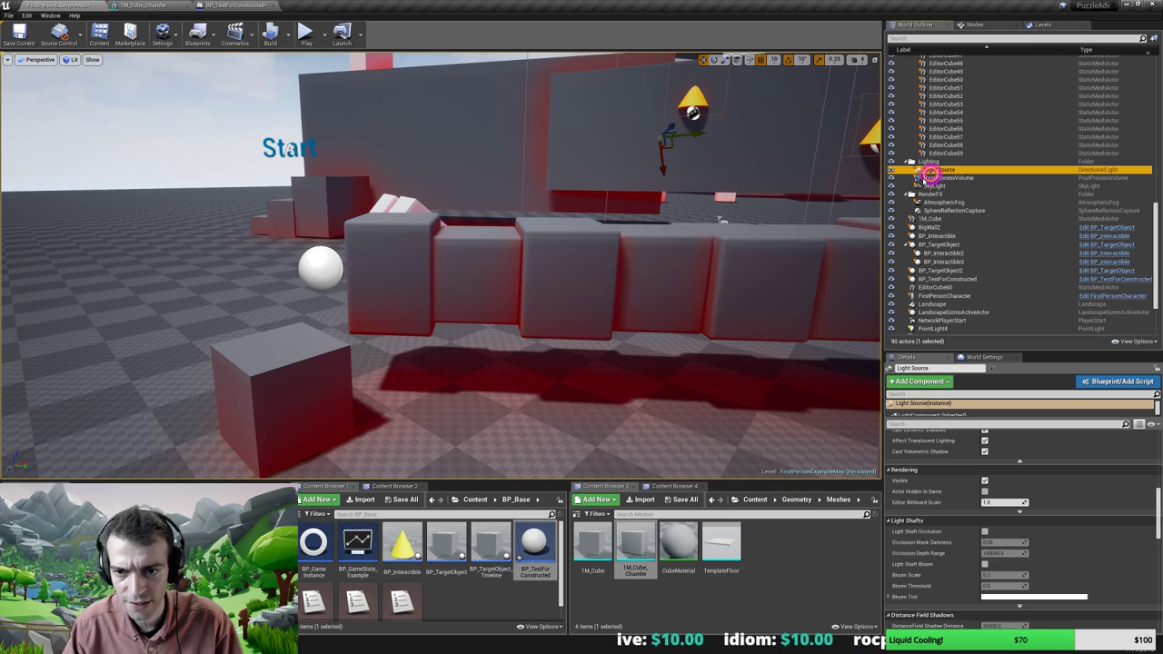
right_drag(568, 346, 576, 343)
key(e)
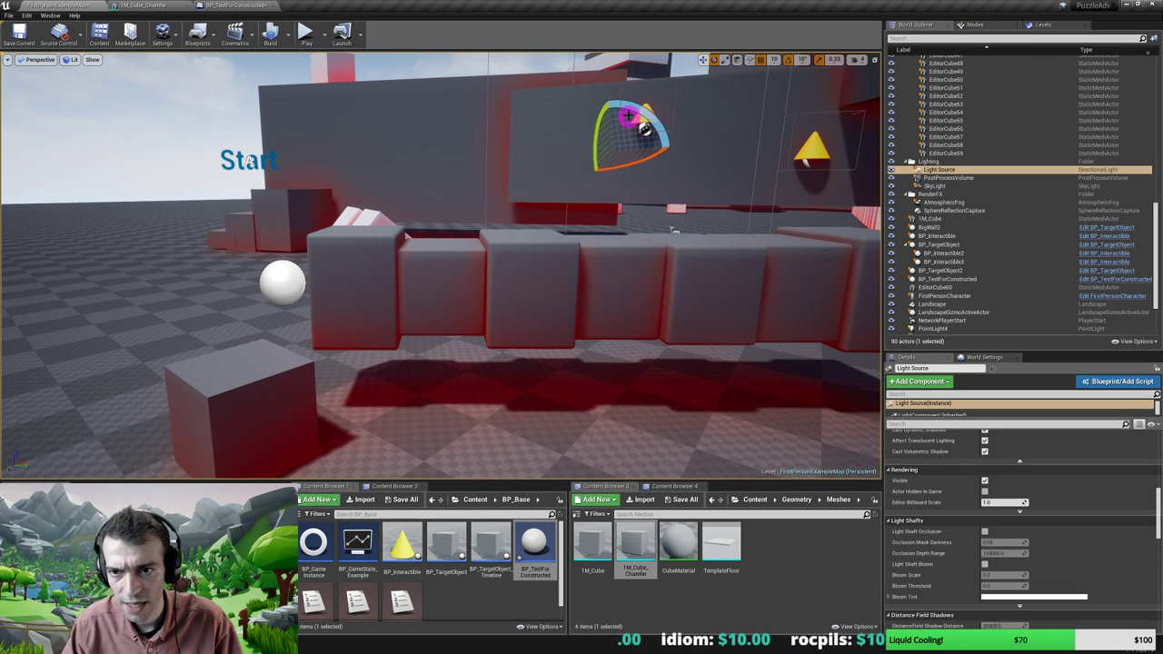
drag(643, 128, 639, 151)
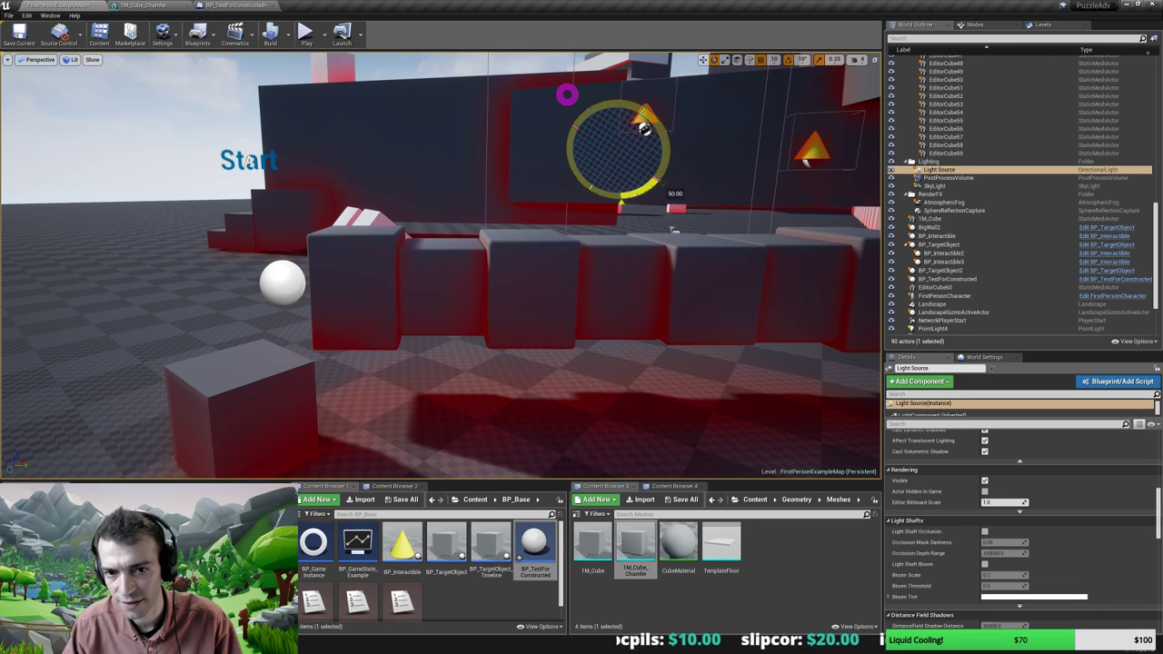
right_drag(463, 338, 568, 320)
right_drag(693, 139, 692, 138)
right_drag(509, 322, 466, 329)
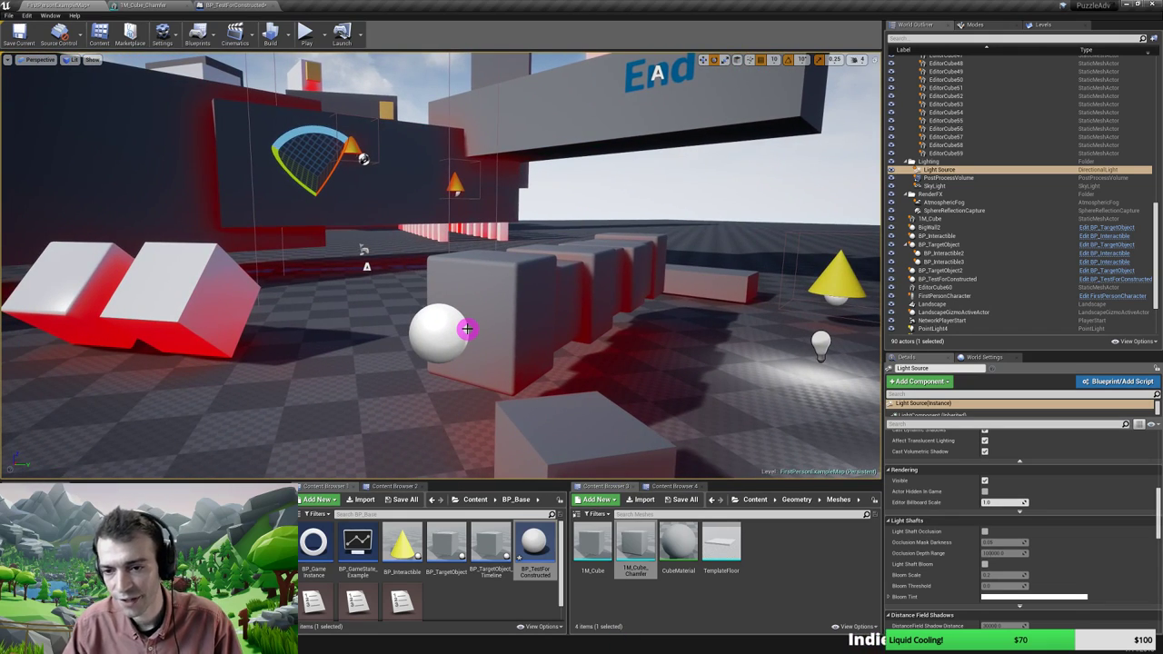
Undo the Light Source rotation and check the chamfered cubes under the original light direction
key(ctrl+z)
right_drag(506, 333, 462, 273)
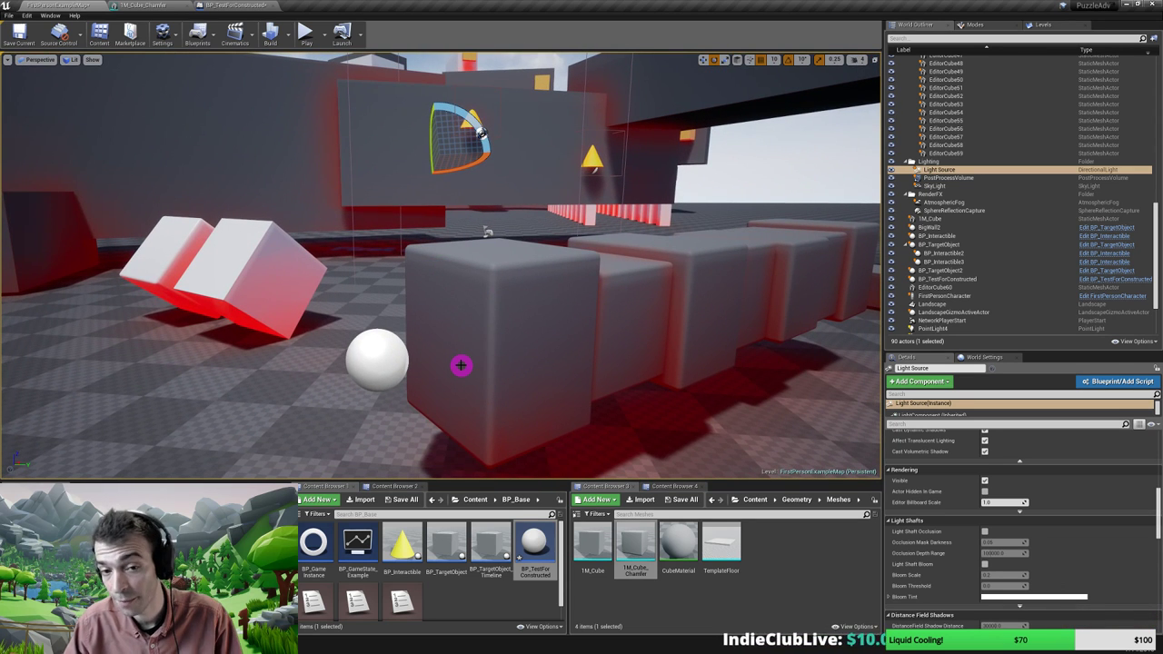
right_drag(467, 367, 473, 359)
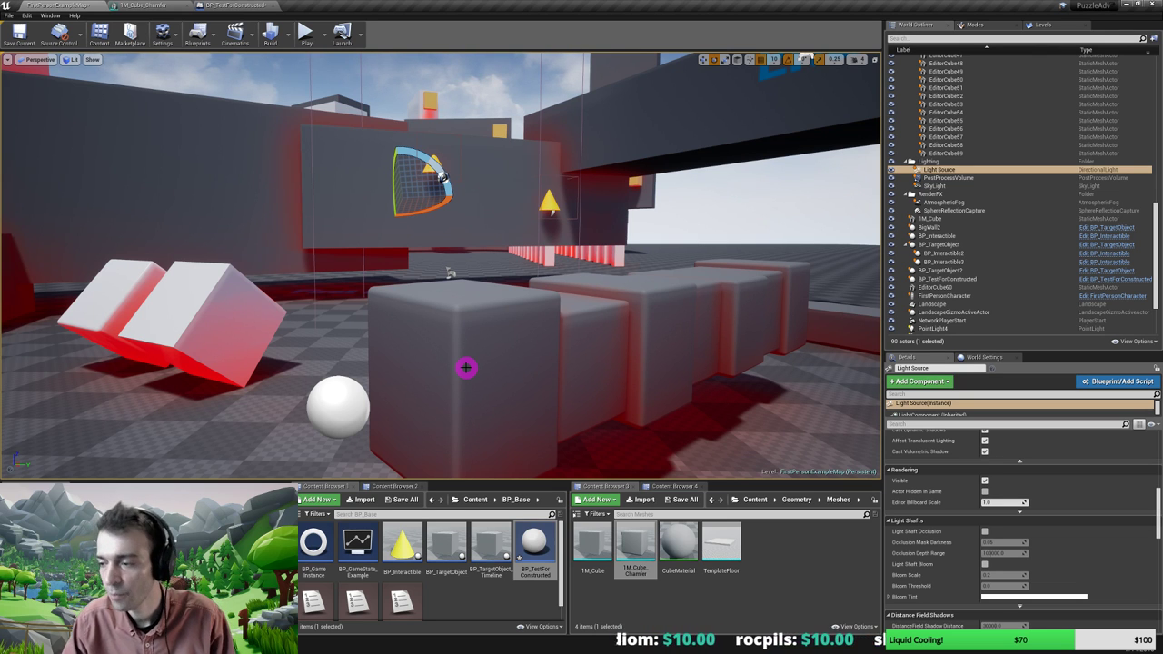
right_drag(462, 369, 463, 380)
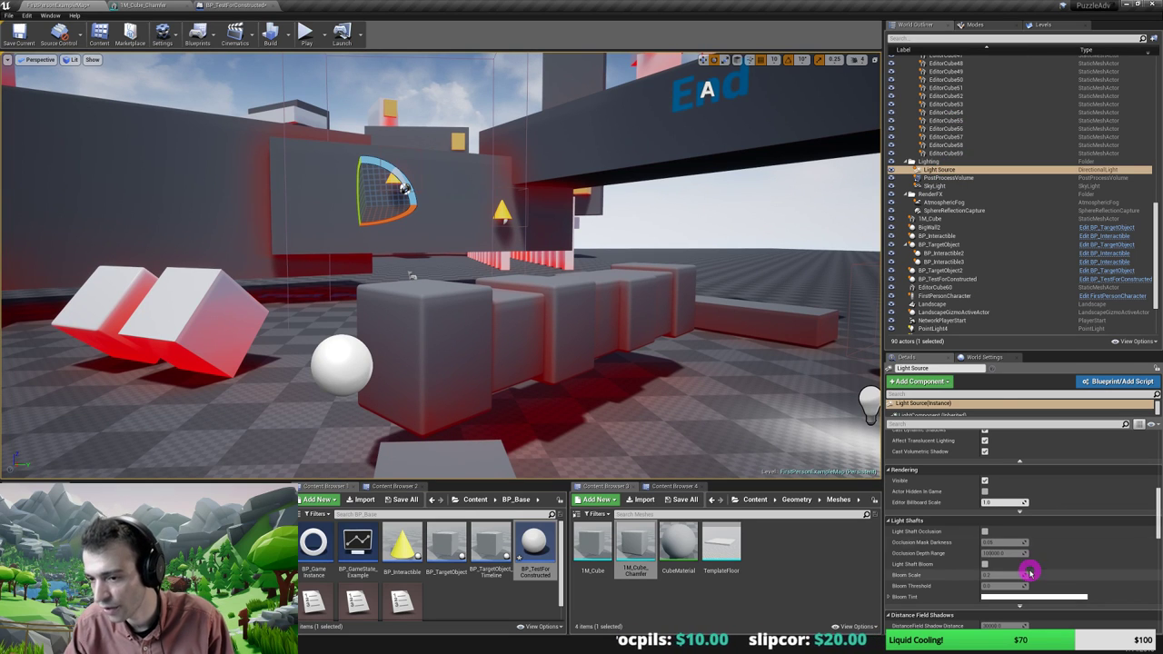
Set the Light Source's Distribution Exponent under Cascaded Shadow Maps to 1.0
scroll(1044, 558, down, 8)
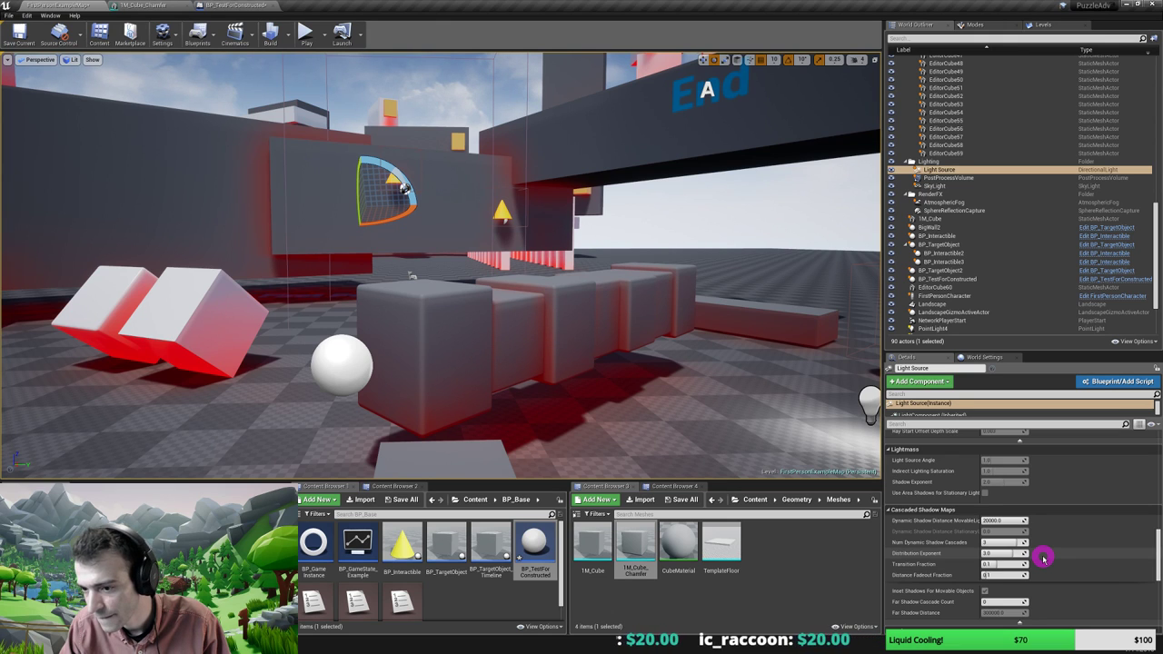
scroll(1044, 558, down, 2)
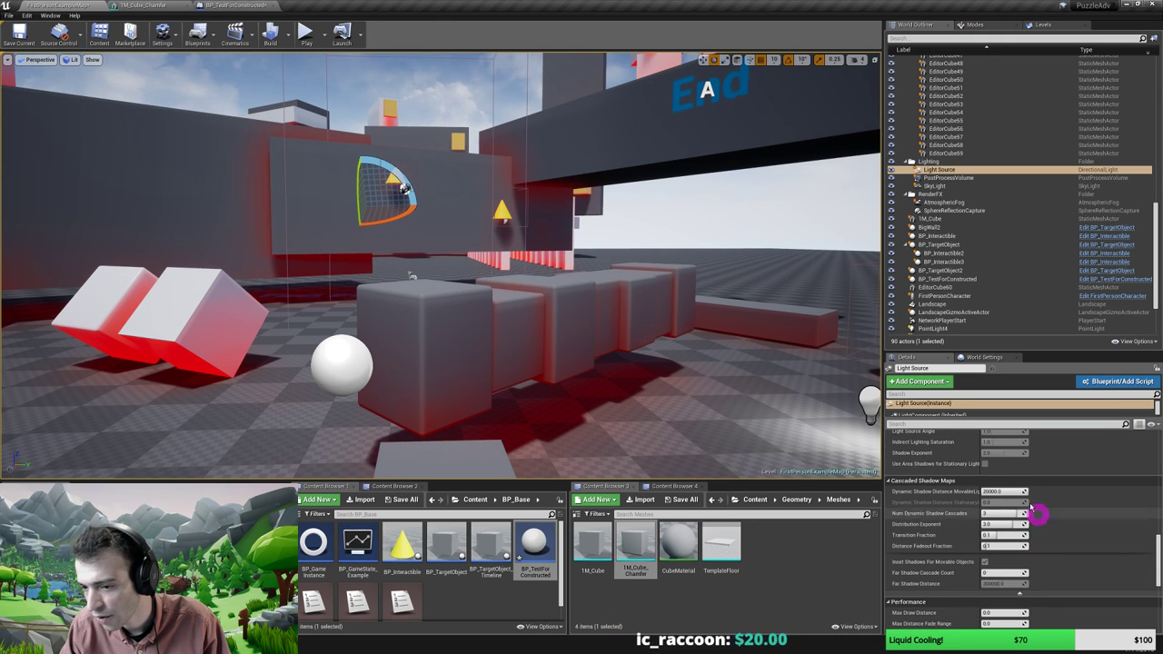
scroll(1045, 530, down, 5)
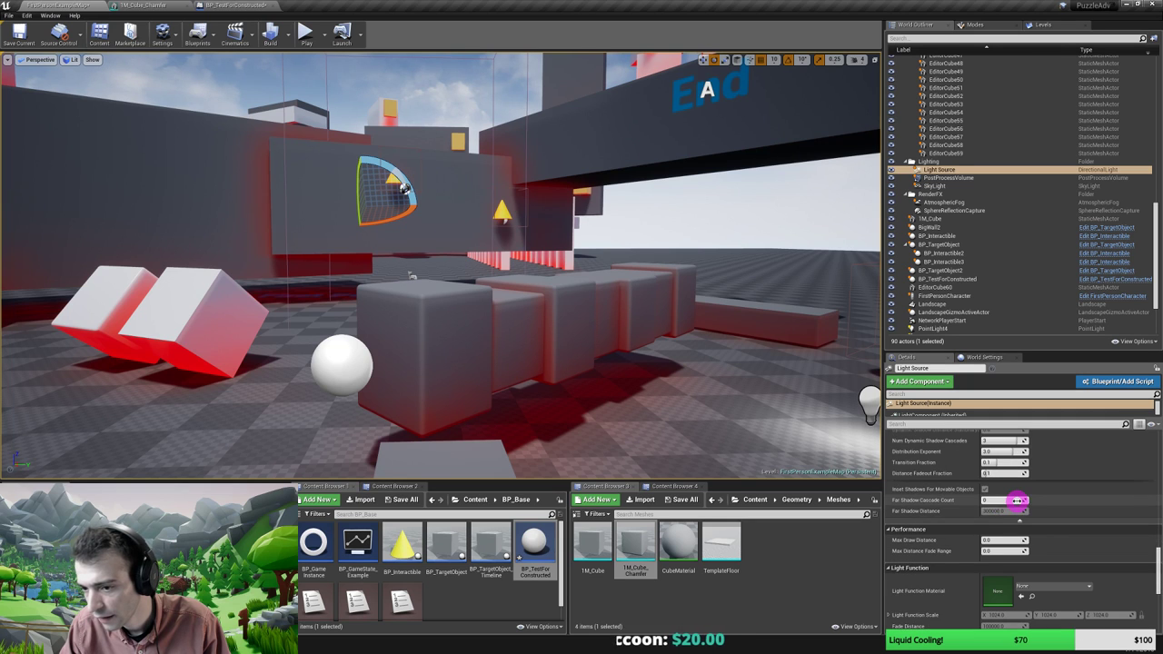
scroll(1018, 500, down, 9)
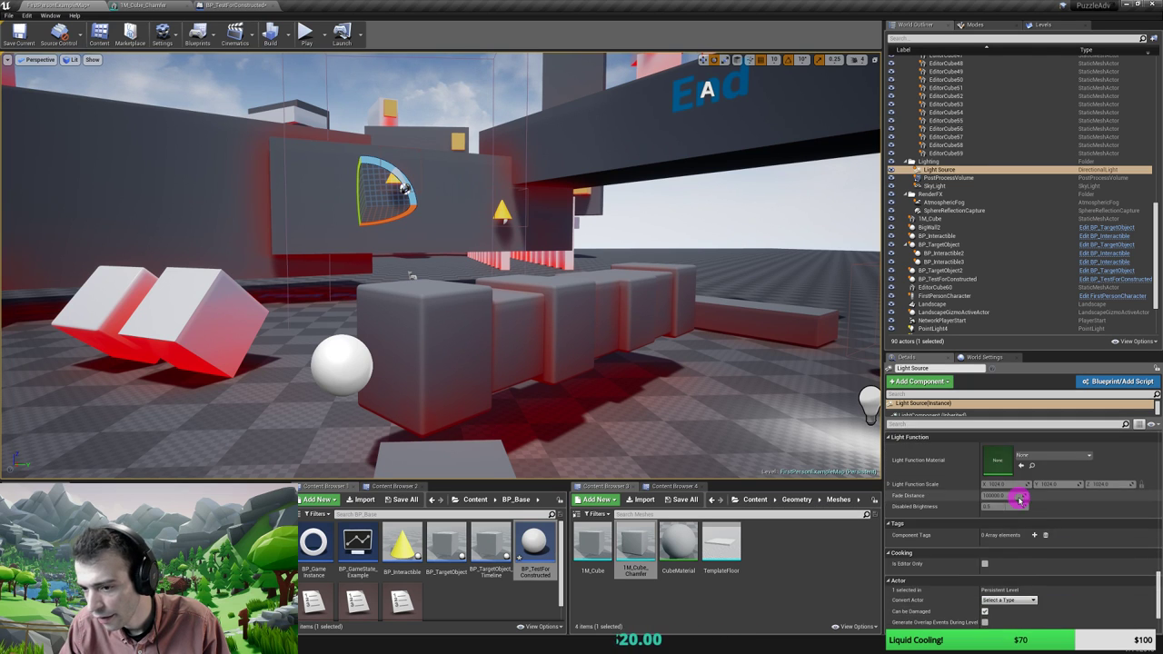
scroll(1020, 499, up, 5)
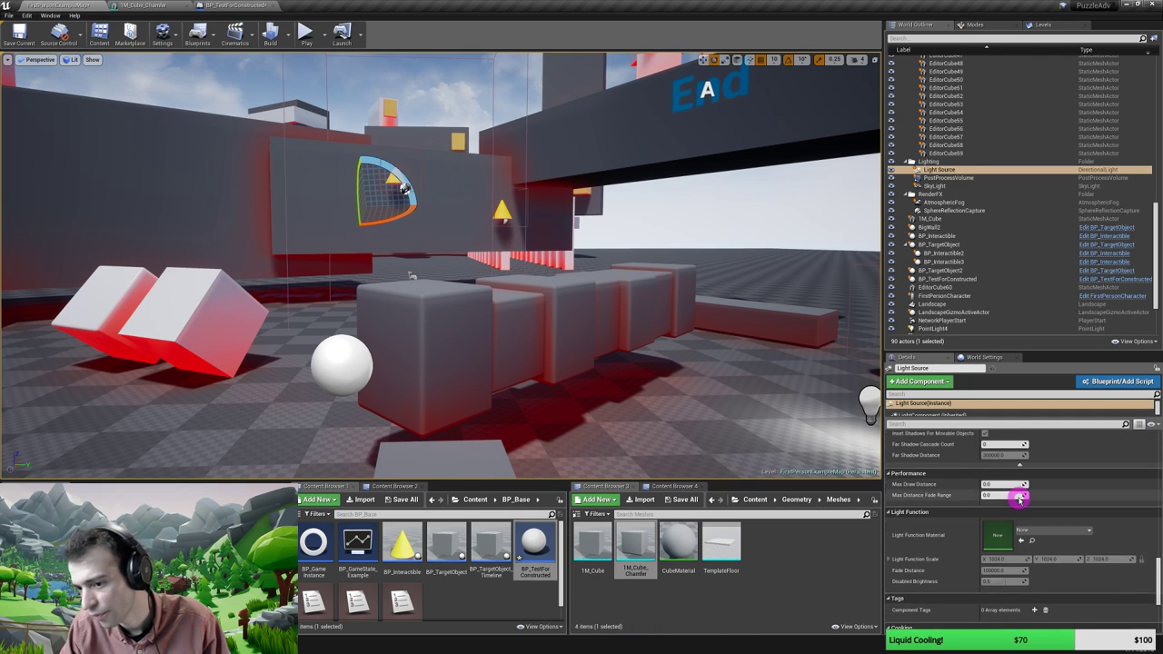
scroll(1020, 499, up, 2)
scroll(1020, 499, up, 5)
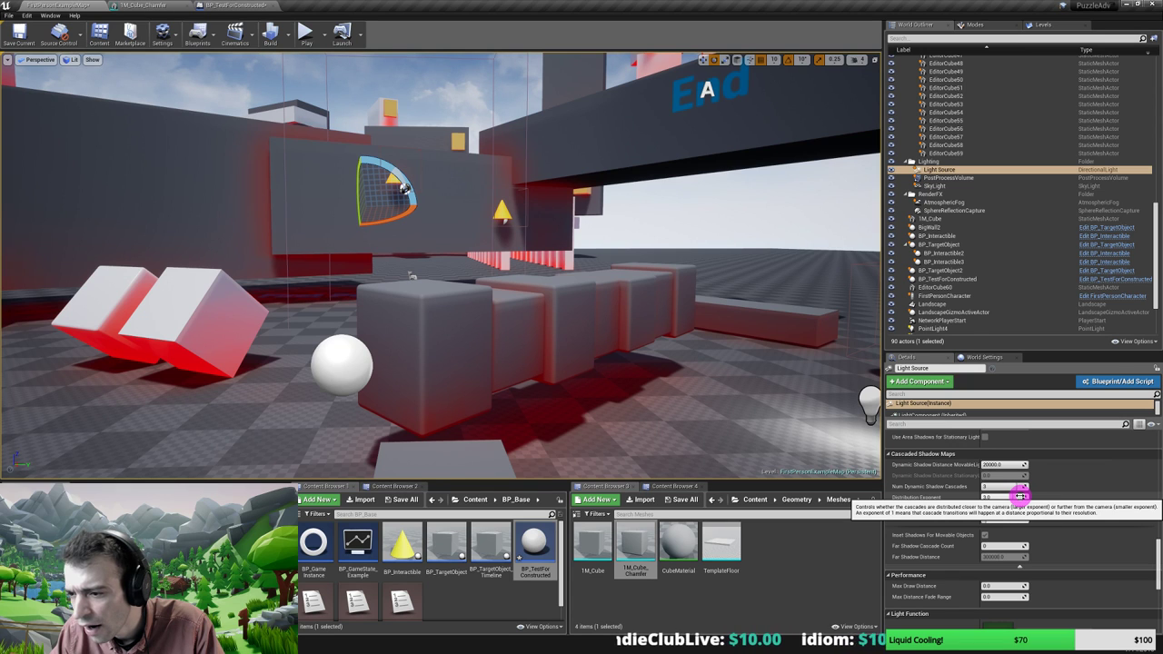
drag(1009, 497, 1000, 496)
click(988, 497)
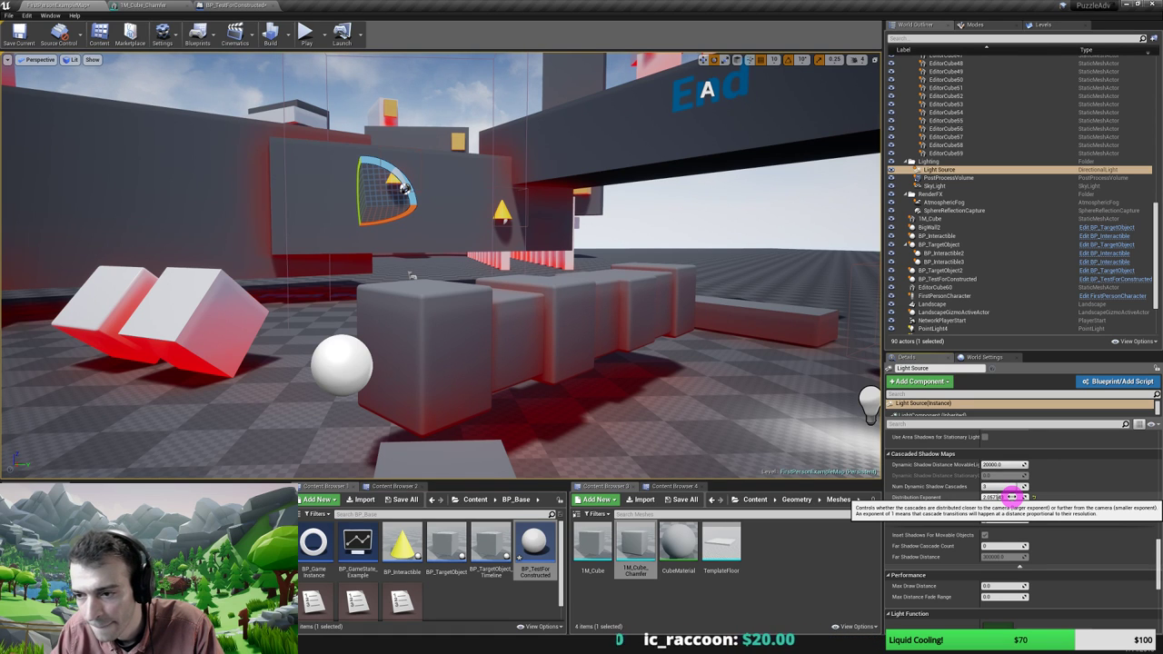
click(1011, 497)
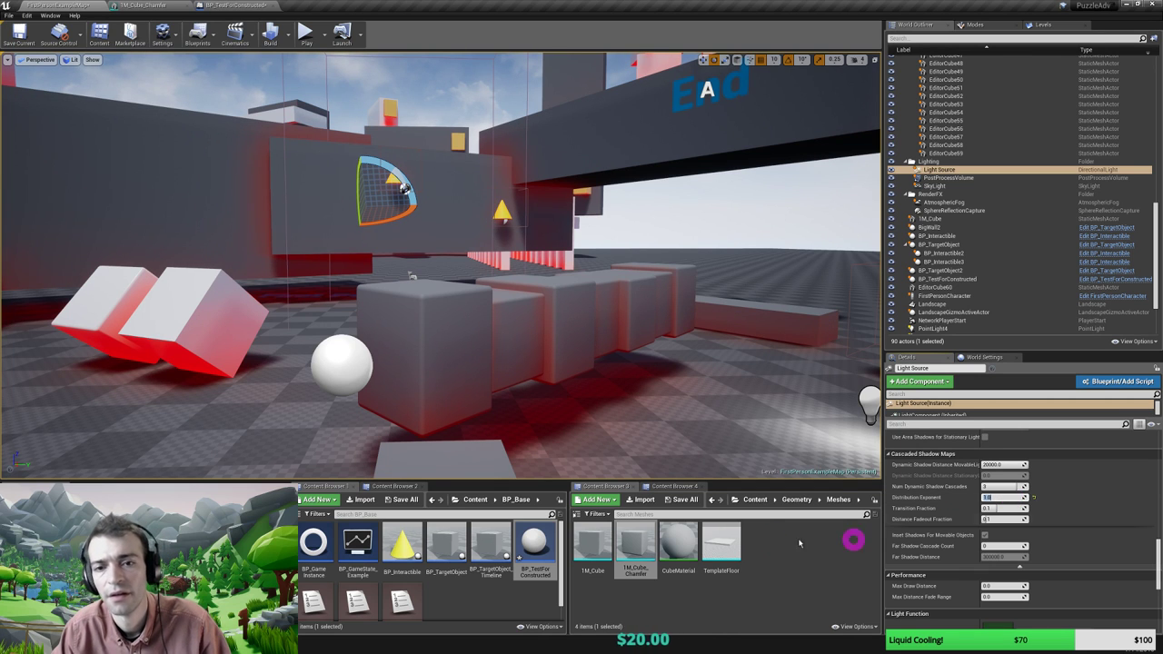
Inspect the shadow under the cubes, then try a Distribution Exponent of 2.8 and settle on about 1.83
right_drag(507, 355, 540, 309)
key(d)
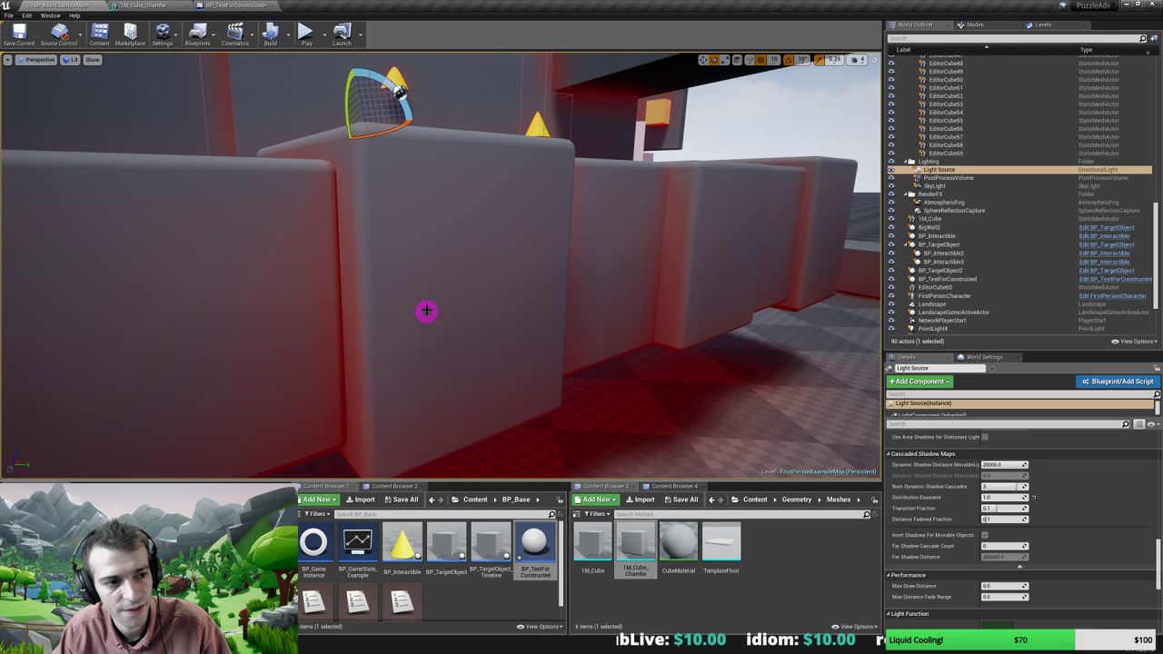
right_drag(431, 377, 436, 376)
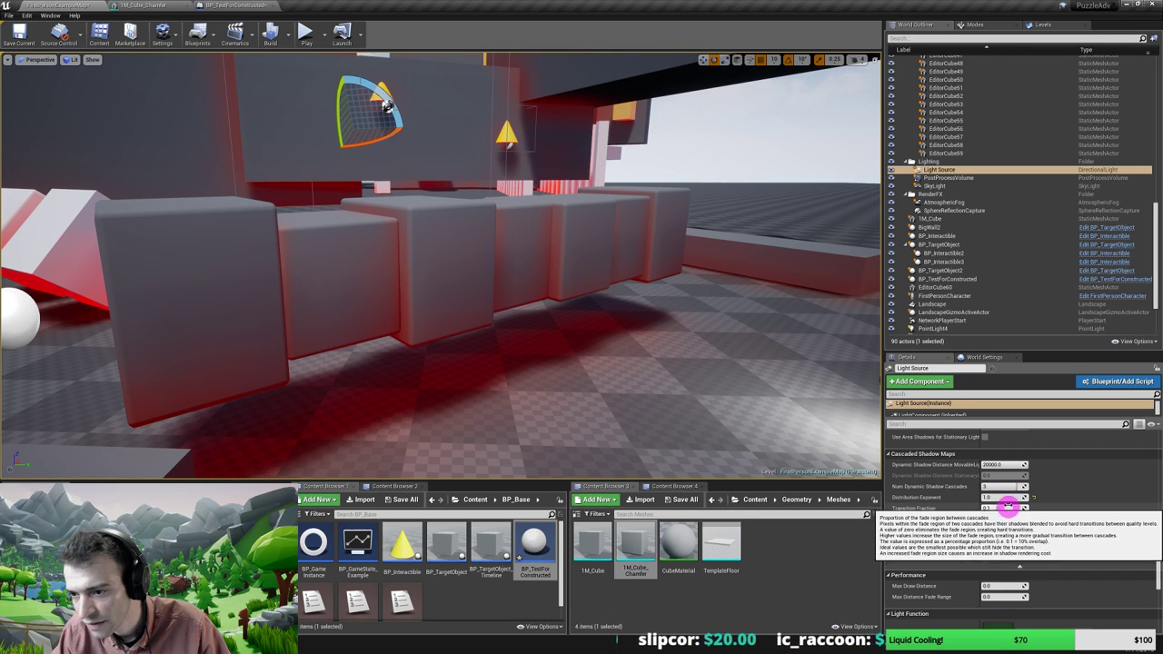
drag(994, 498, 1010, 498)
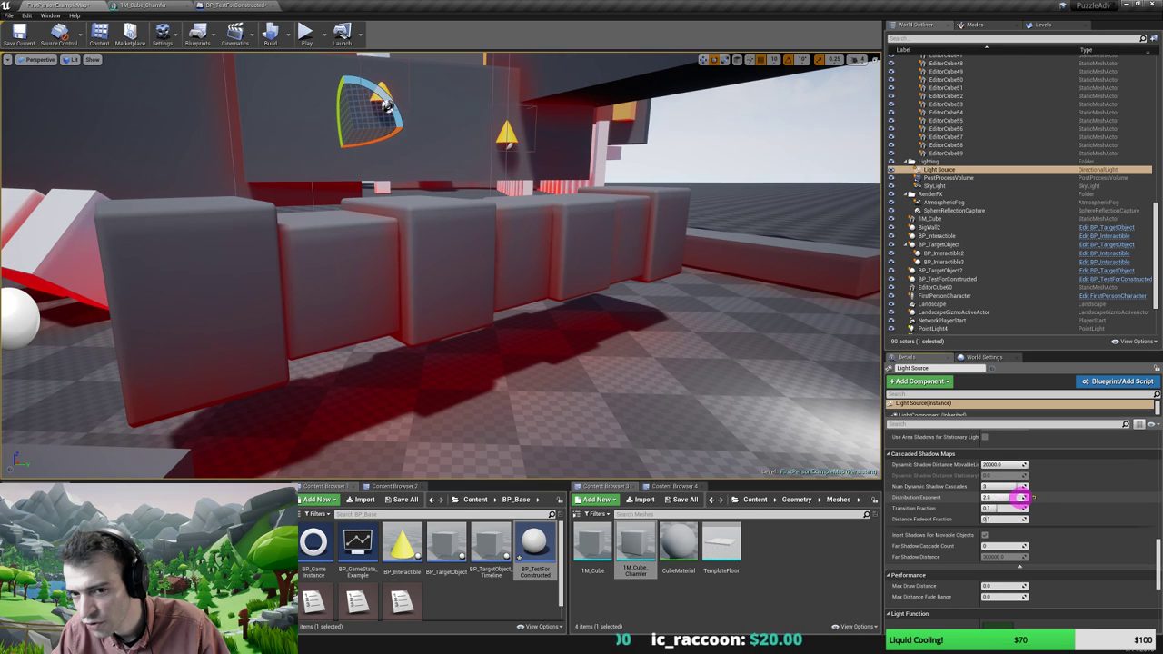
drag(1020, 498, 1013, 498)
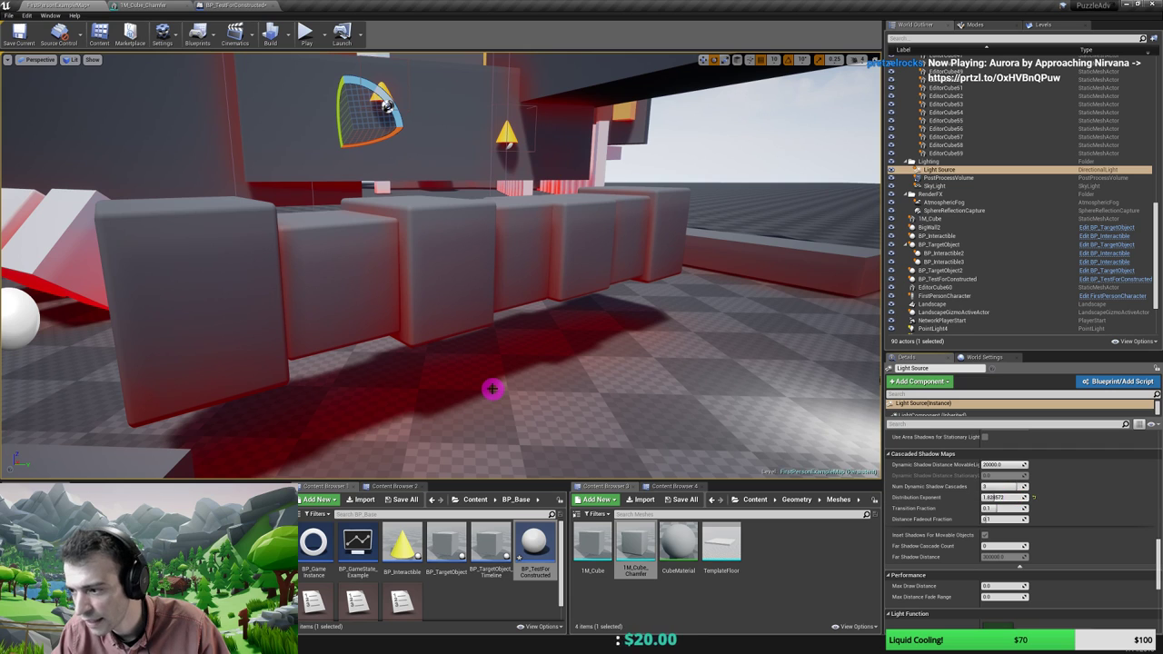
Try Min Roughness values of 1.0 and about 0.64 on the Light Source, then reset it to the default
scroll(966, 558, down, 1)
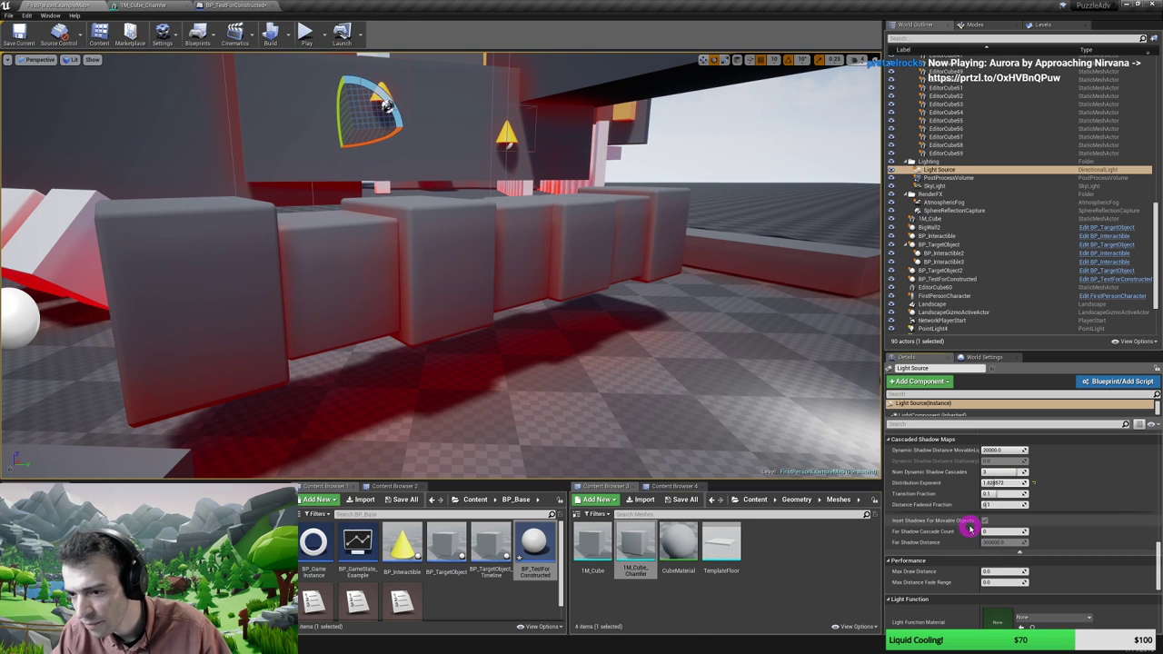
scroll(964, 544, up, 4)
scroll(964, 536, up, 13)
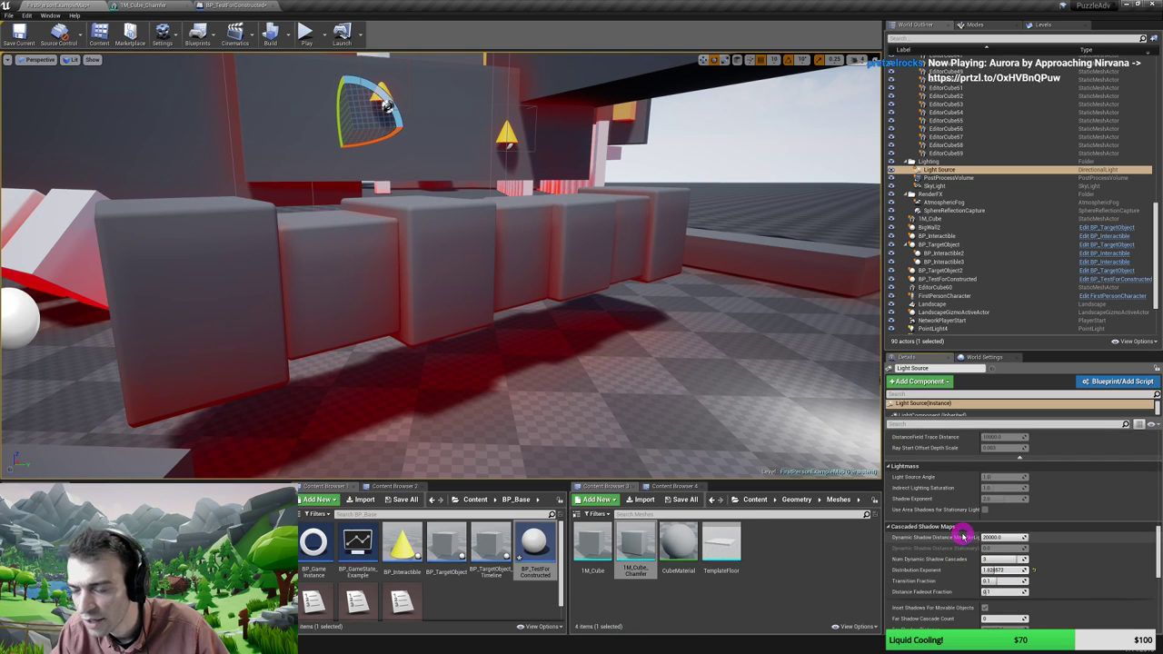
scroll(964, 538, up, 11)
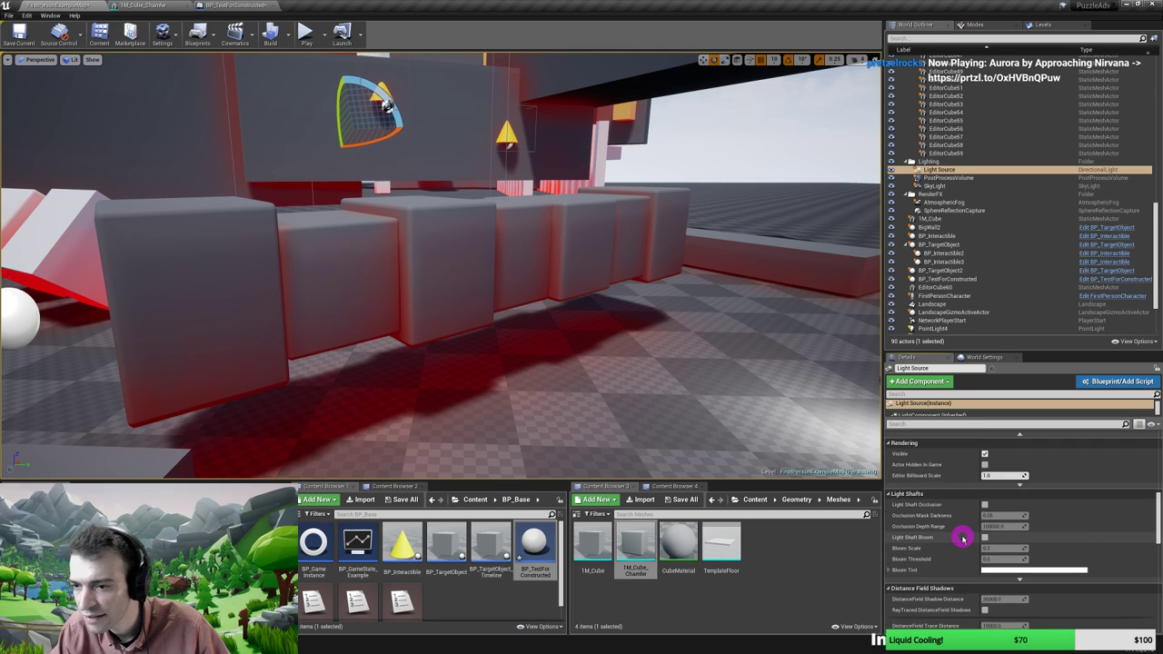
scroll(963, 539, up, 4)
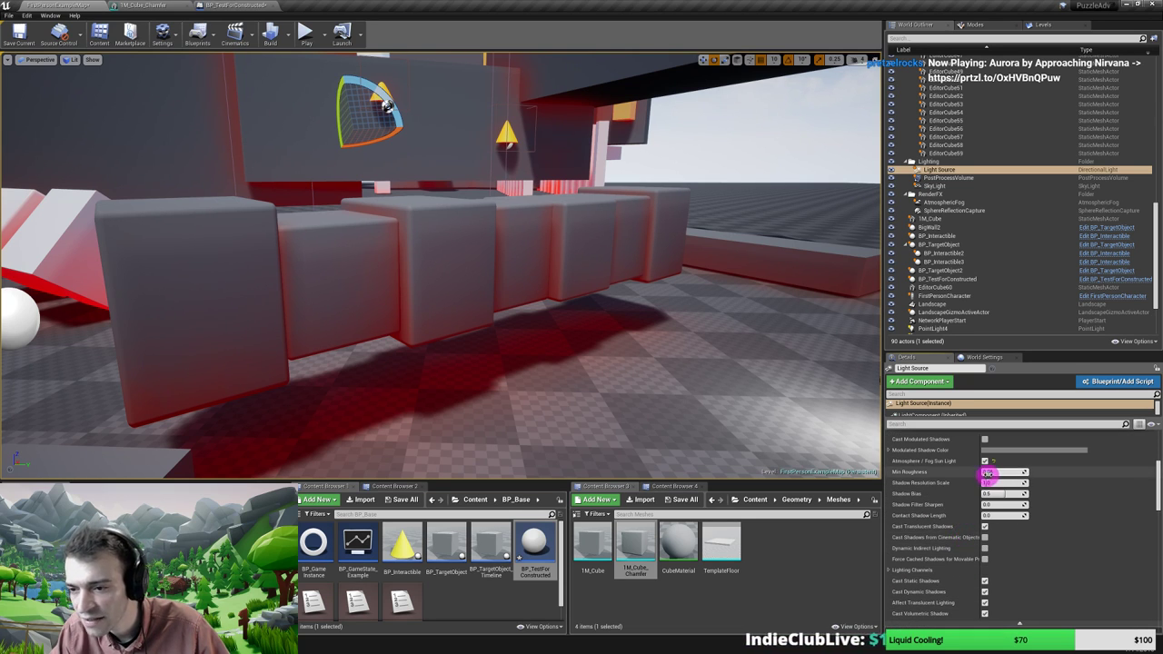
click(1004, 472)
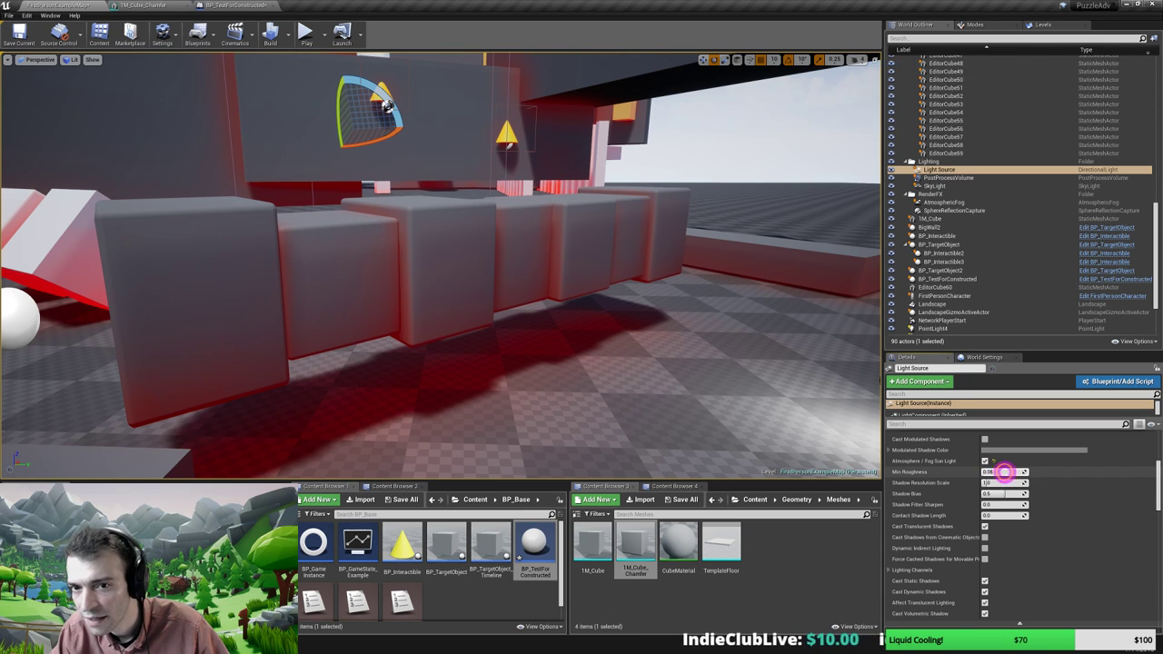
mouse_move(1042, 472)
mouse_down()
mouse_move(1113, 473)
mouse_move(969, 473)
mouse_move(1159, 476)
mouse_move(899, 479)
mouse_move(1042, 476)
mouse_up()
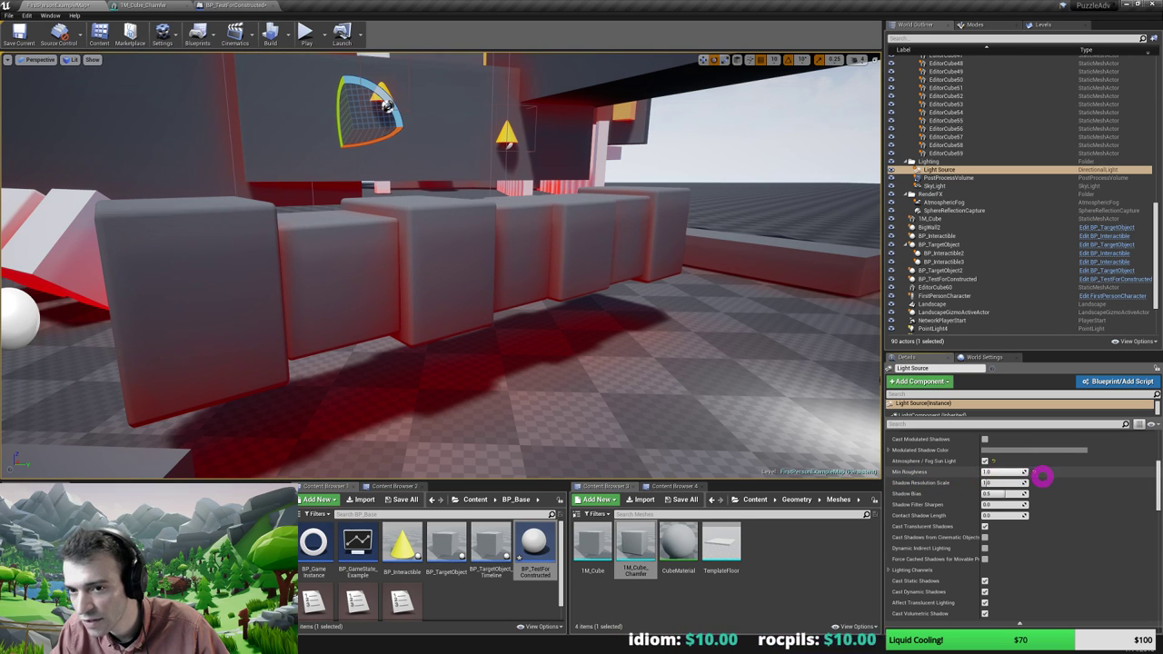
mouse_move(964, 476)
mouse_down()
mouse_move(922, 474)
mouse_move(946, 474)
mouse_up()
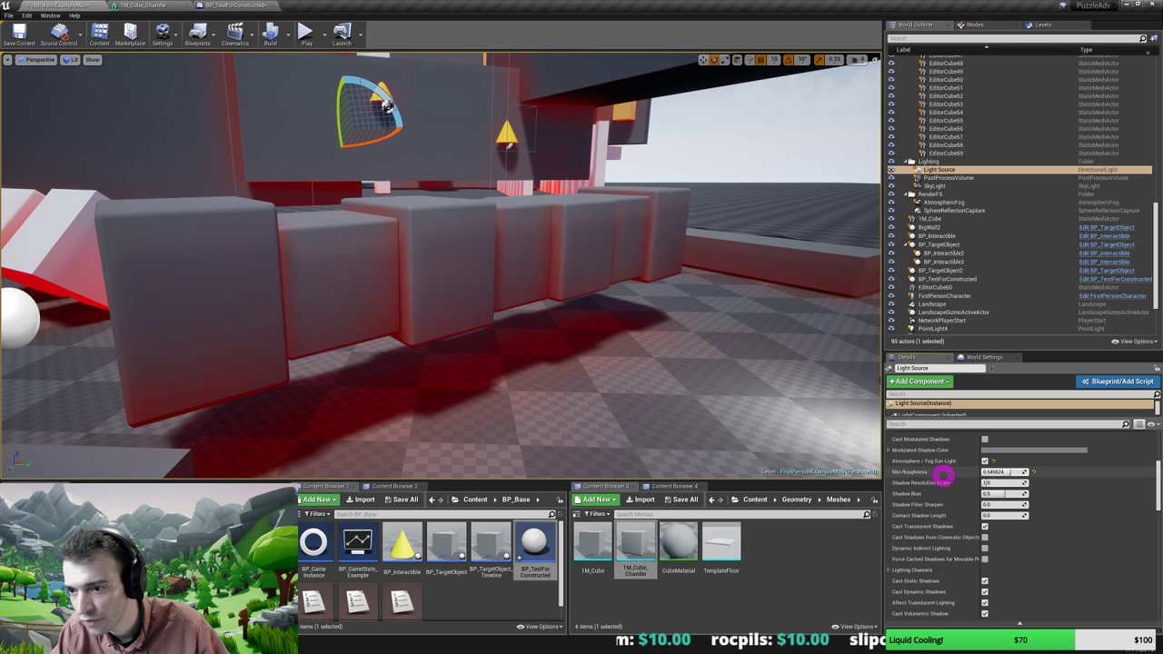
click(1033, 473)
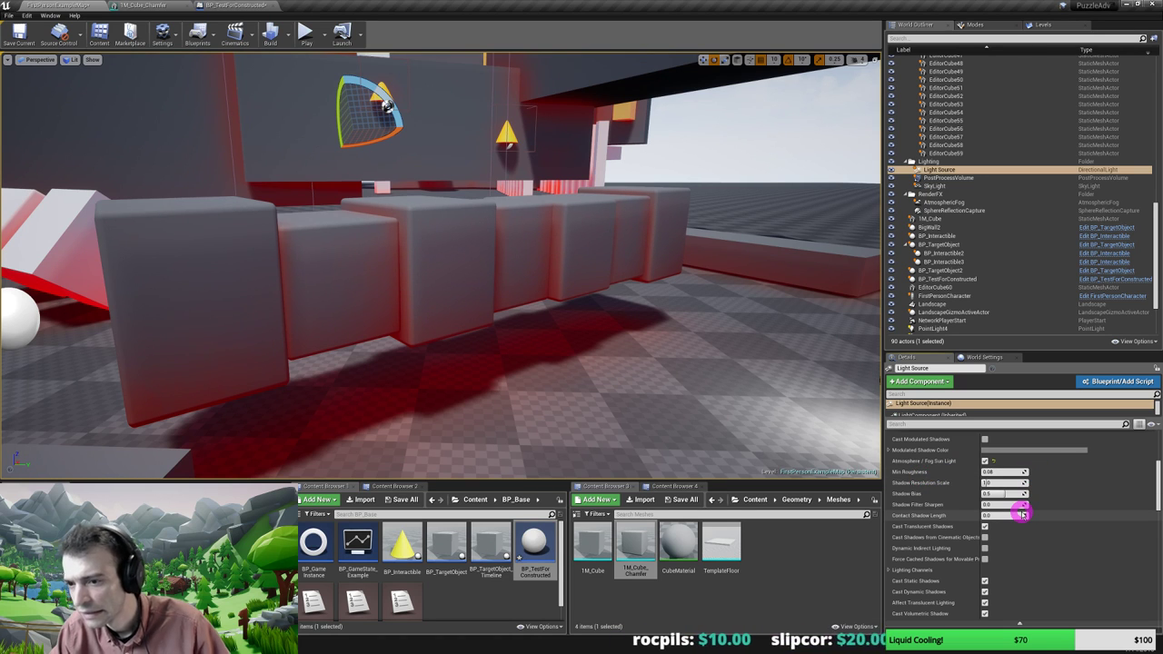
Try lower Shadow Bias values on the Light Source, then reset the setting to its default
click(1009, 452)
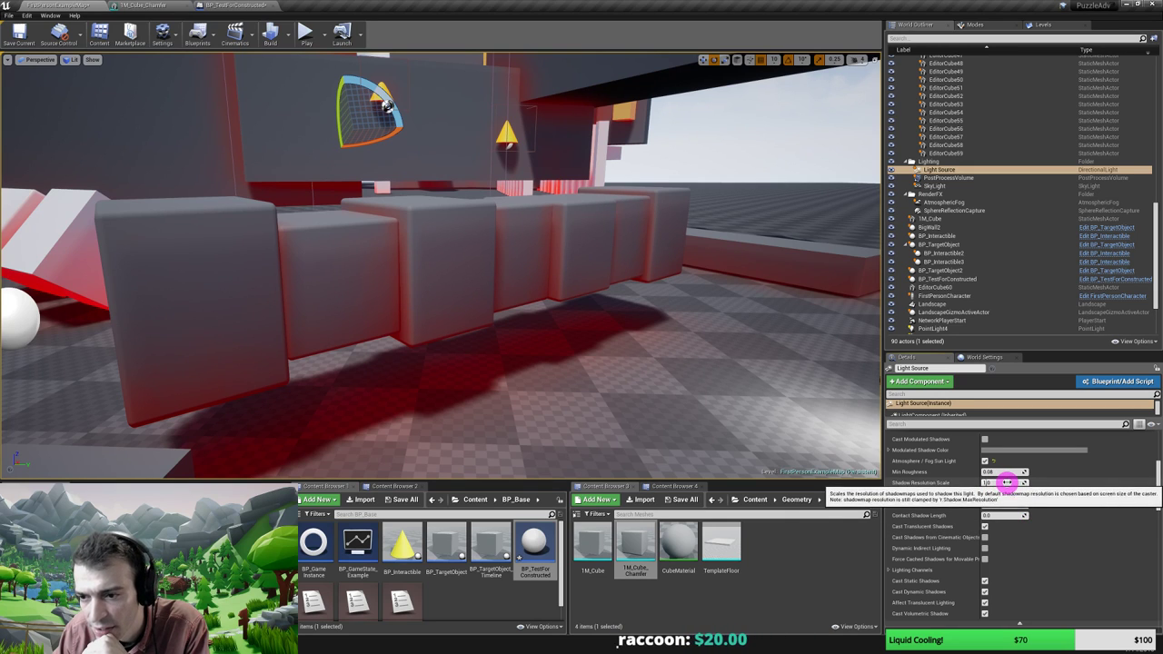
drag(1008, 483, 1011, 483)
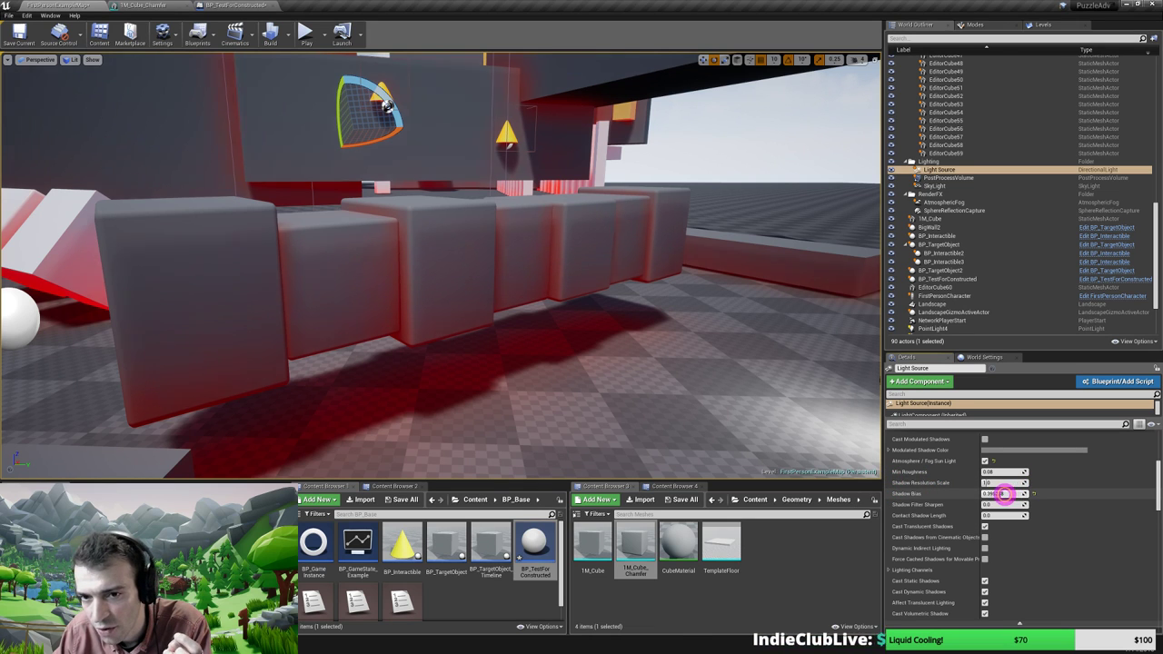
mouse_move(1006, 494)
mouse_down()
mouse_move(990, 494)
mouse_move(1011, 493)
mouse_up()
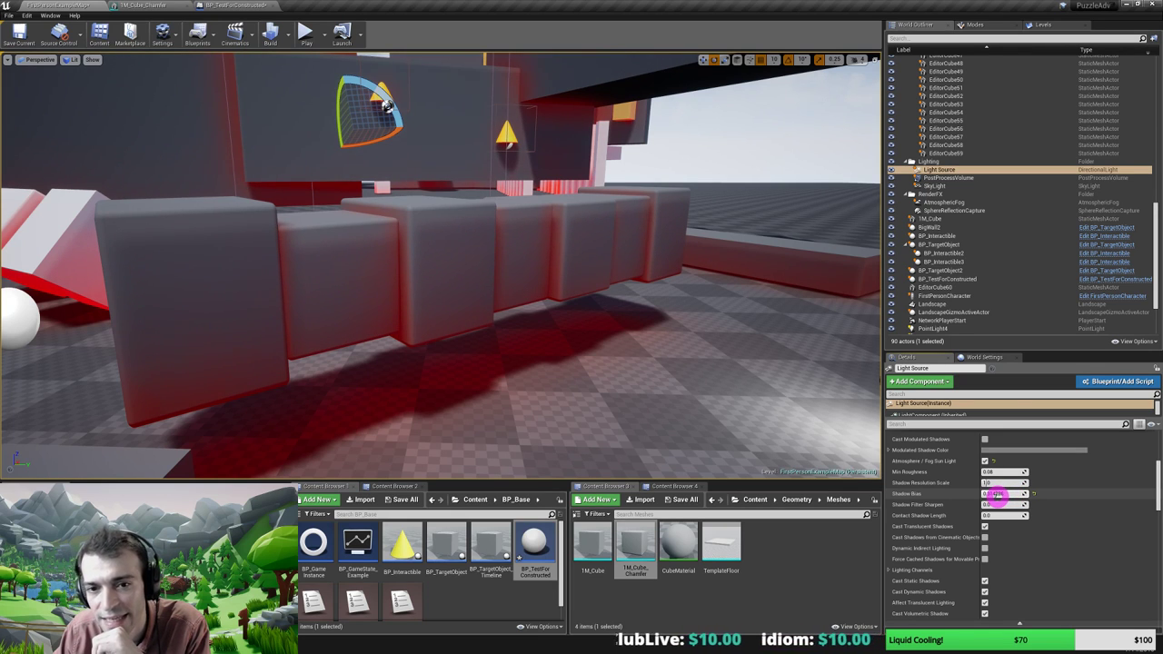
click(1034, 494)
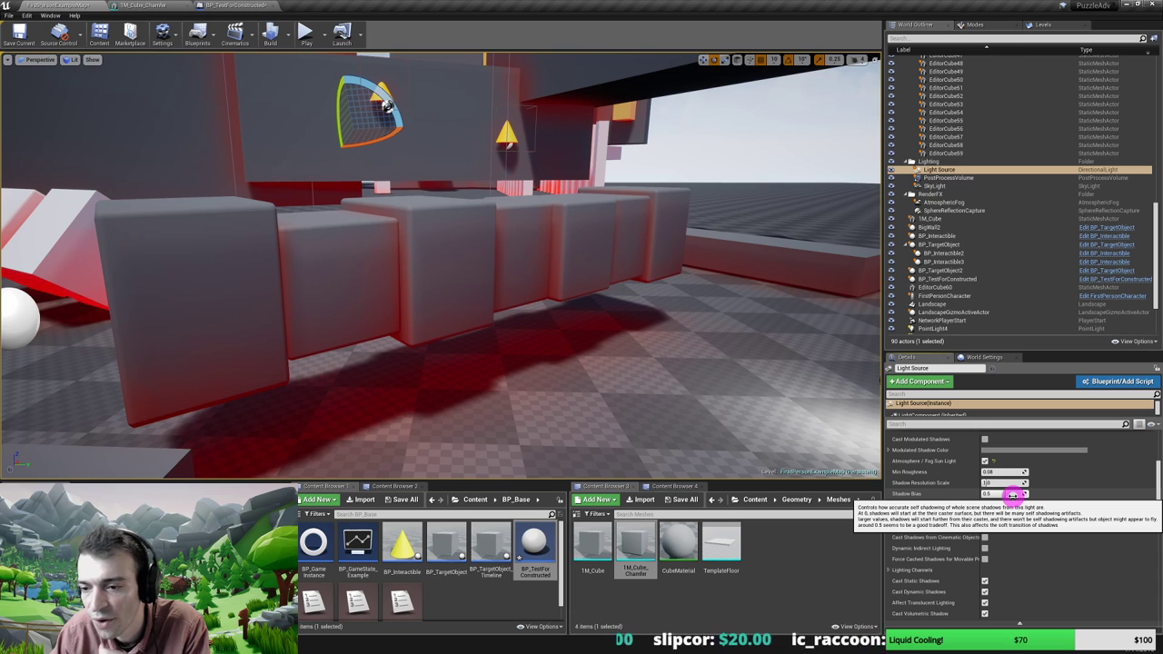
Test a very low Shadow Bias on the Light Source, then set it to 0.6 and check the cubes' shading
click(1012, 495)
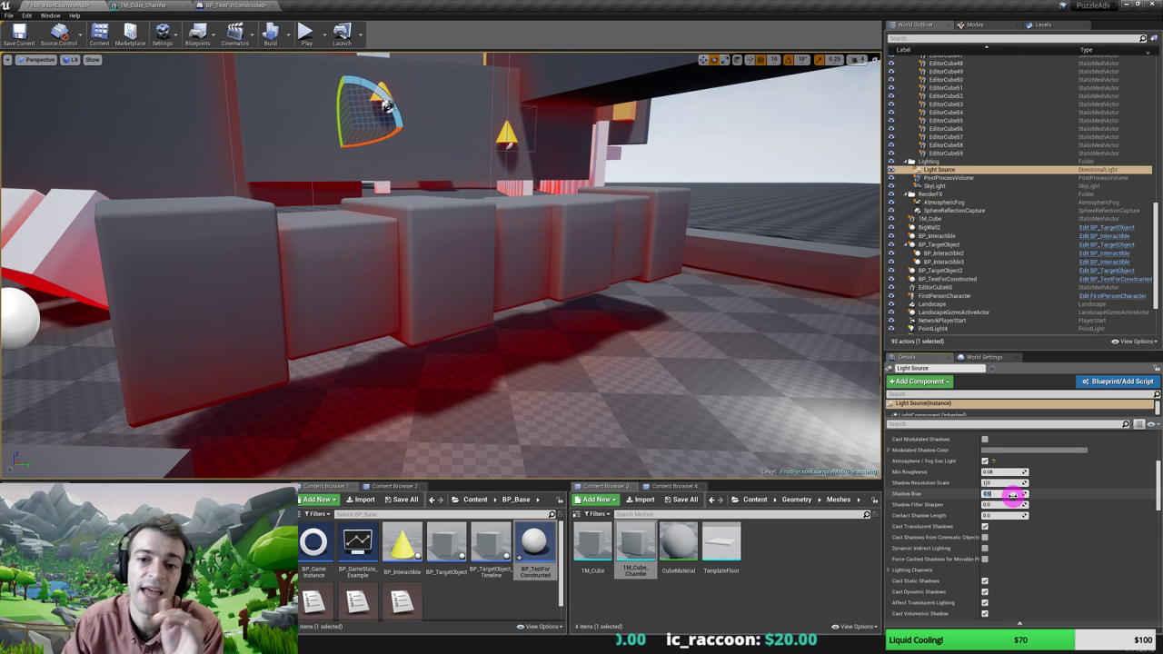
key(Return)
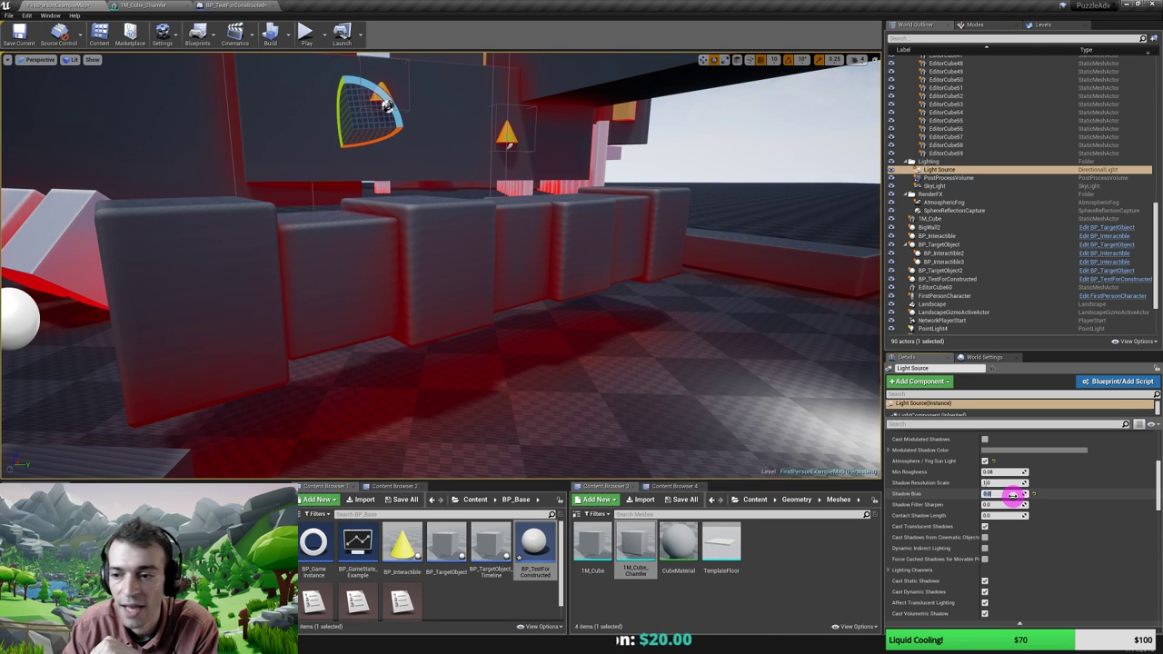
key(Return)
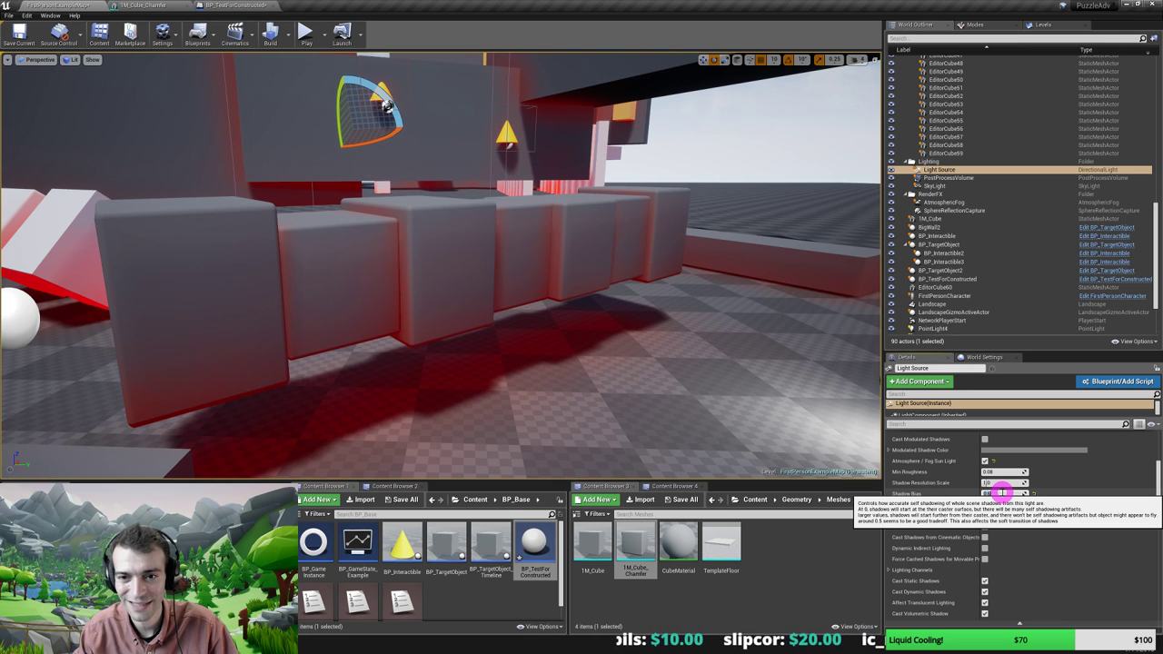
right_drag(359, 308, 386, 269)
key(w)
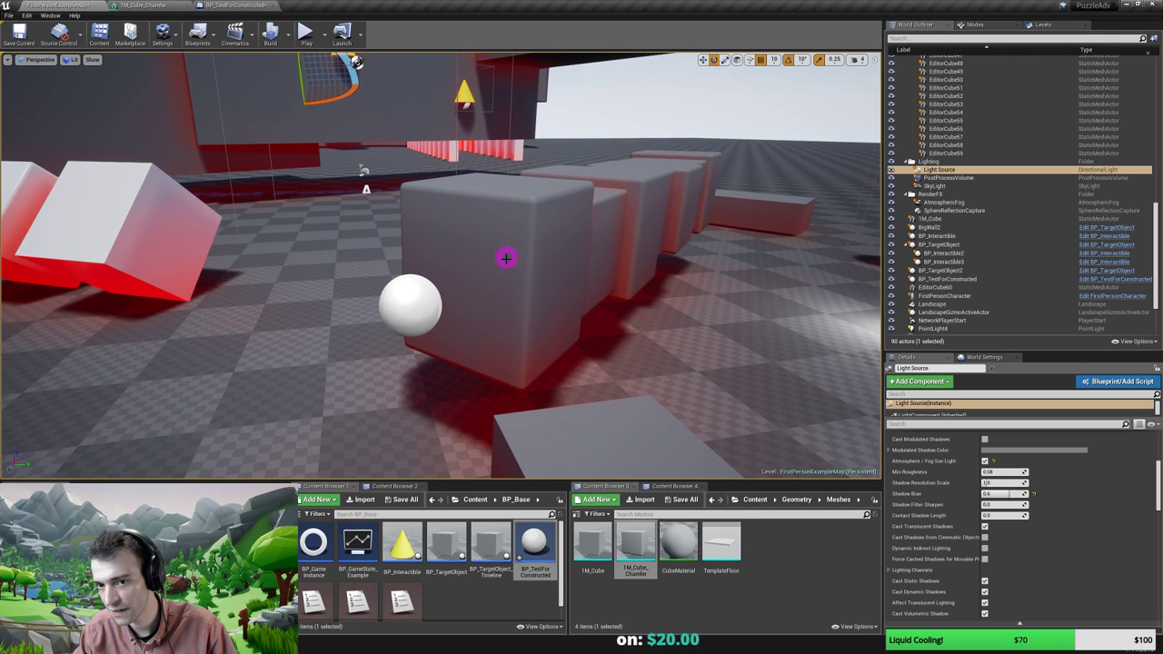
right_drag(134, 254, 121, 237)
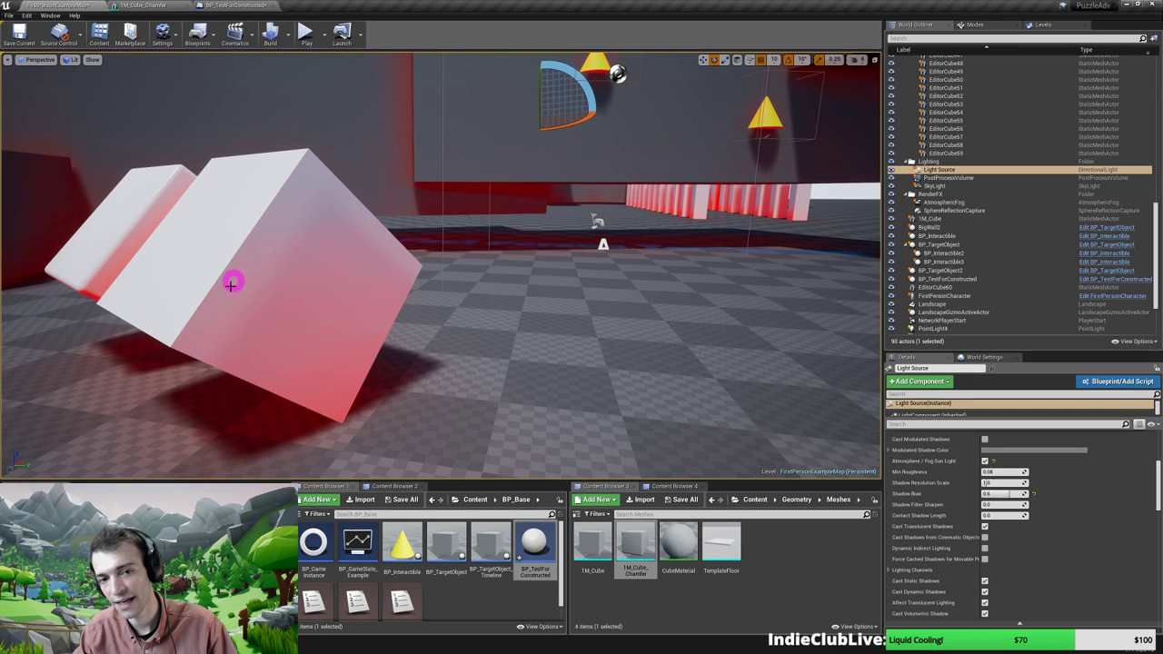
Reset the Light Source's Distribution Exponent to its default for comparison under the tilted cubes, then undo the reset
scroll(1032, 530, down, 4)
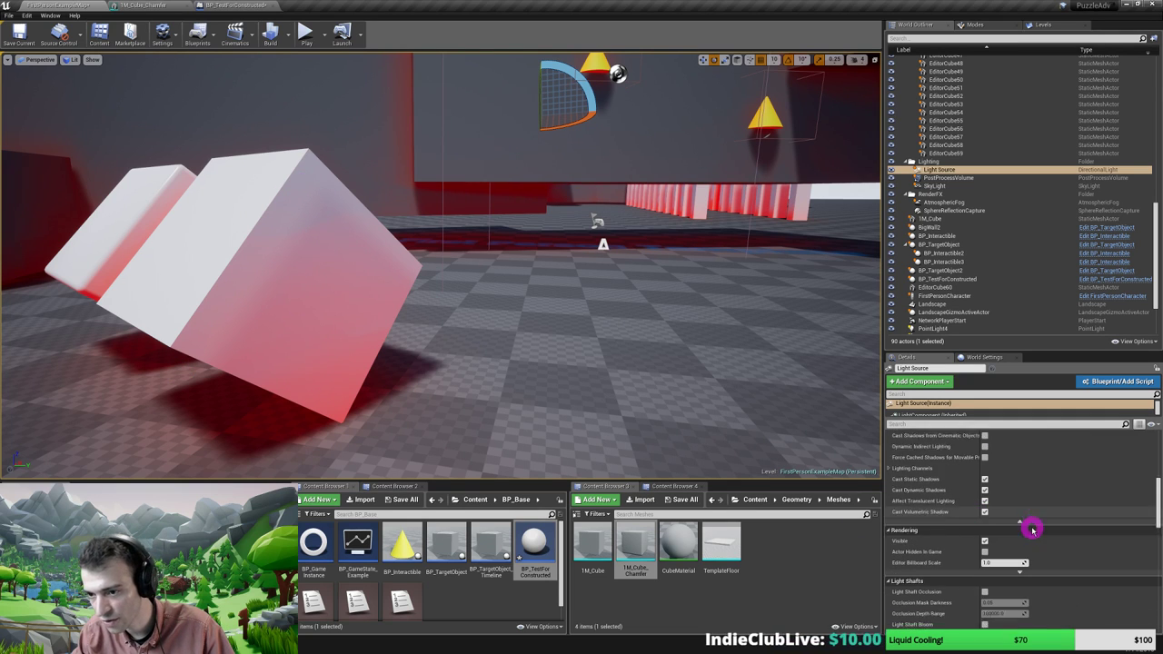
scroll(1033, 530, down, 6)
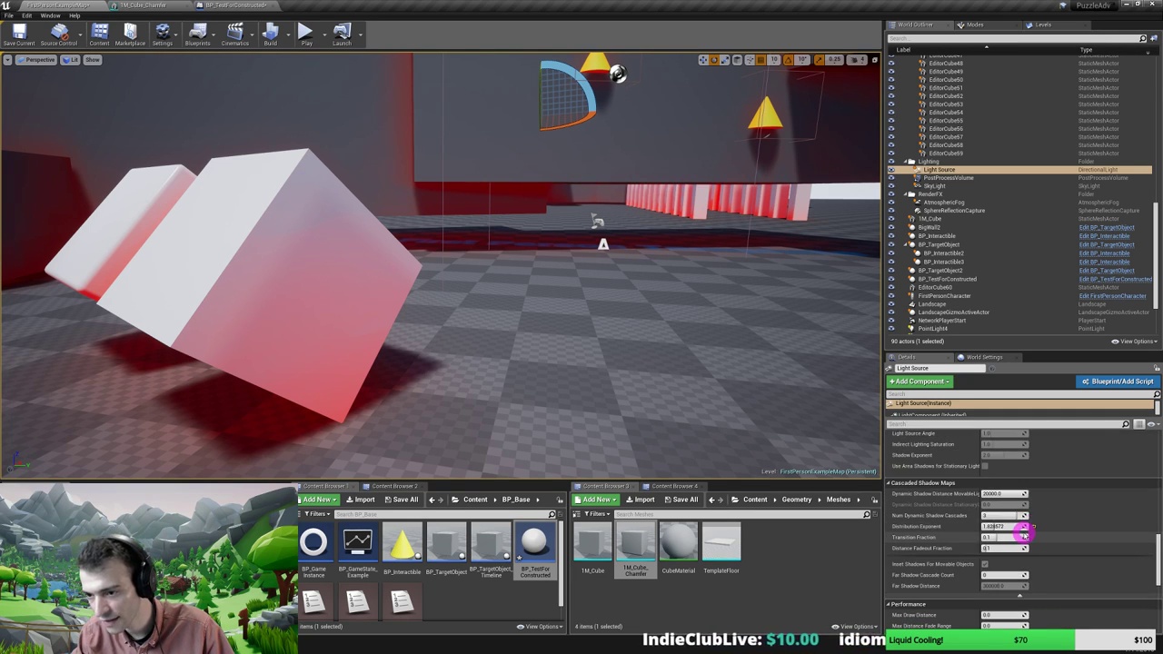
click(1034, 527)
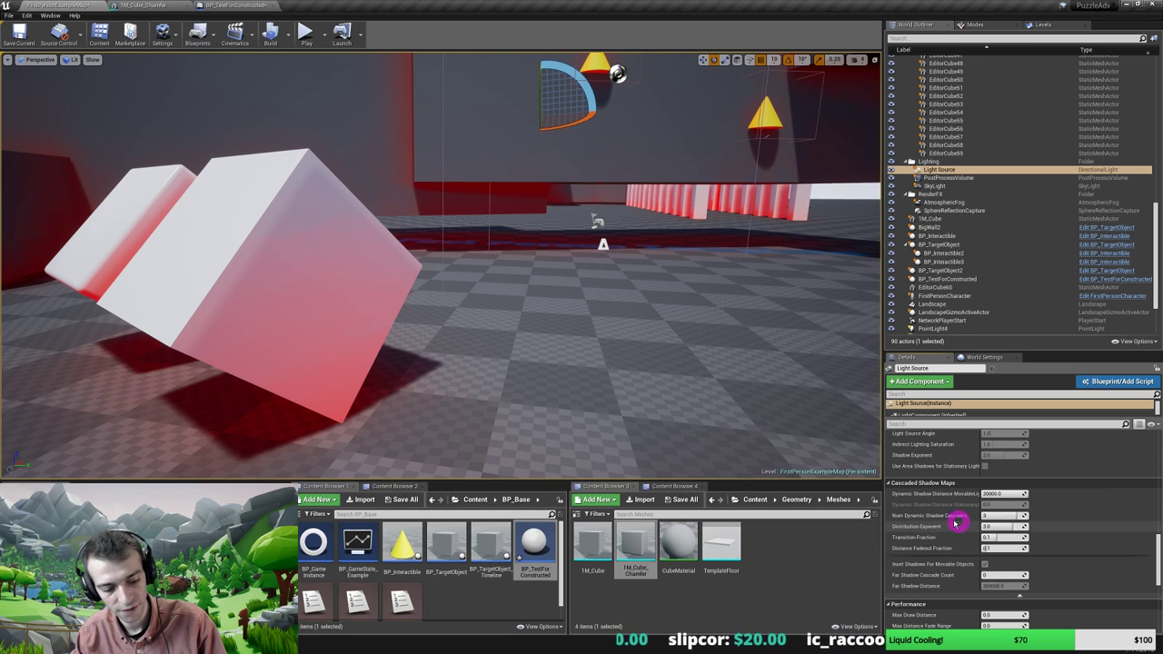
right_drag(425, 432, 424, 431)
key(ctrl+z)
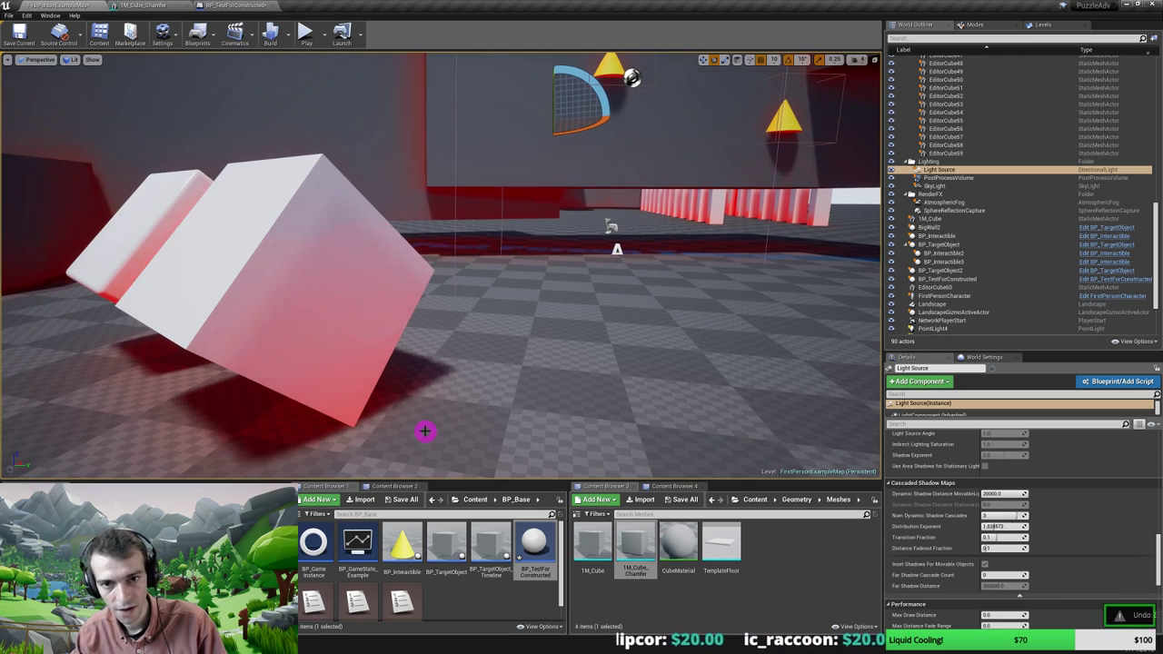
Set the Light Source's Distribution Exponent to 1.8 and check the shadows around the cubes and the Start block
click(1008, 526)
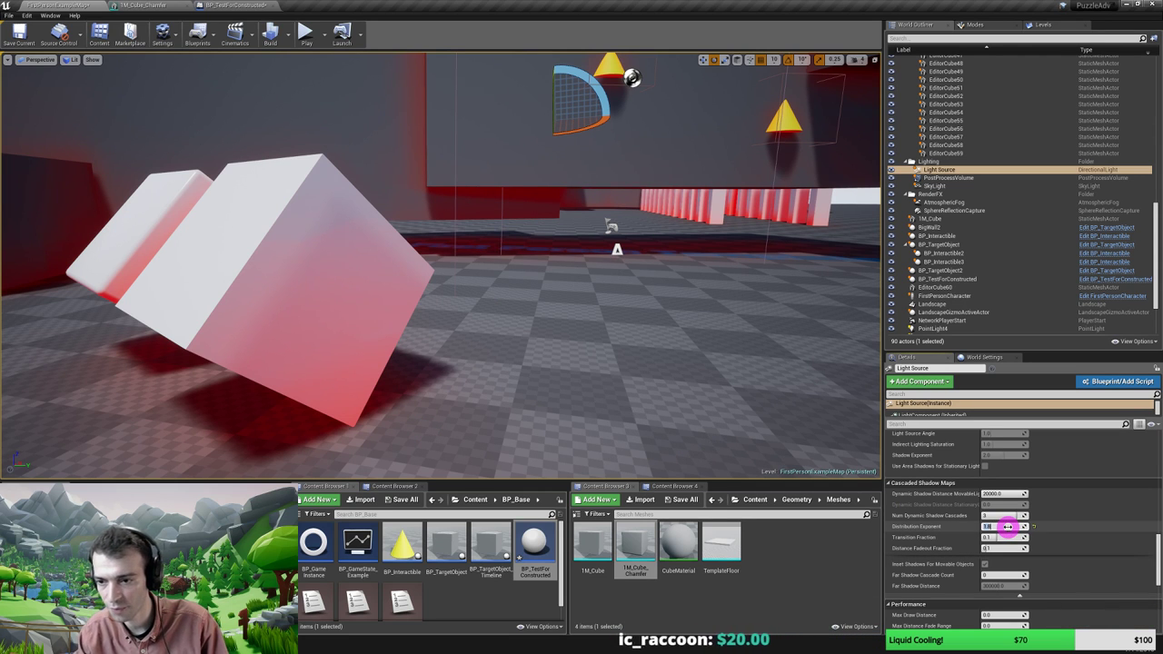
right_drag(289, 334, 392, 336)
key(s)
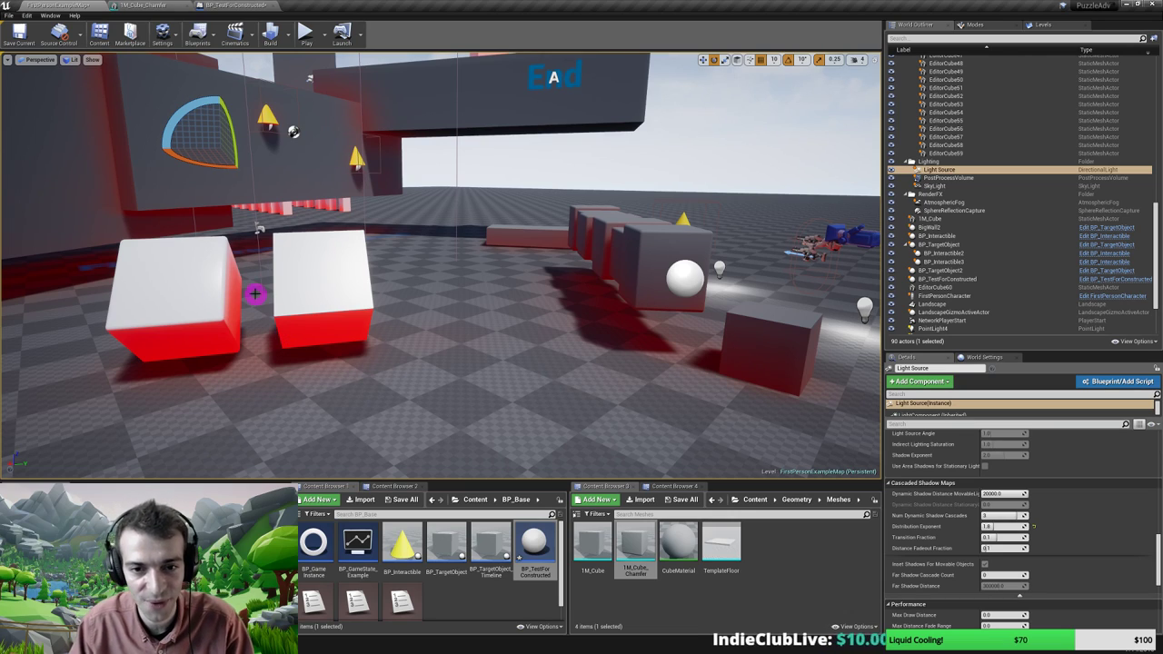
key(s)
mouse_move(304, 293)
right_down()
mouse_move(267, 304)
mouse_move(260, 291)
mouse_move(268, 281)
mouse_move(304, 295)
right_up()
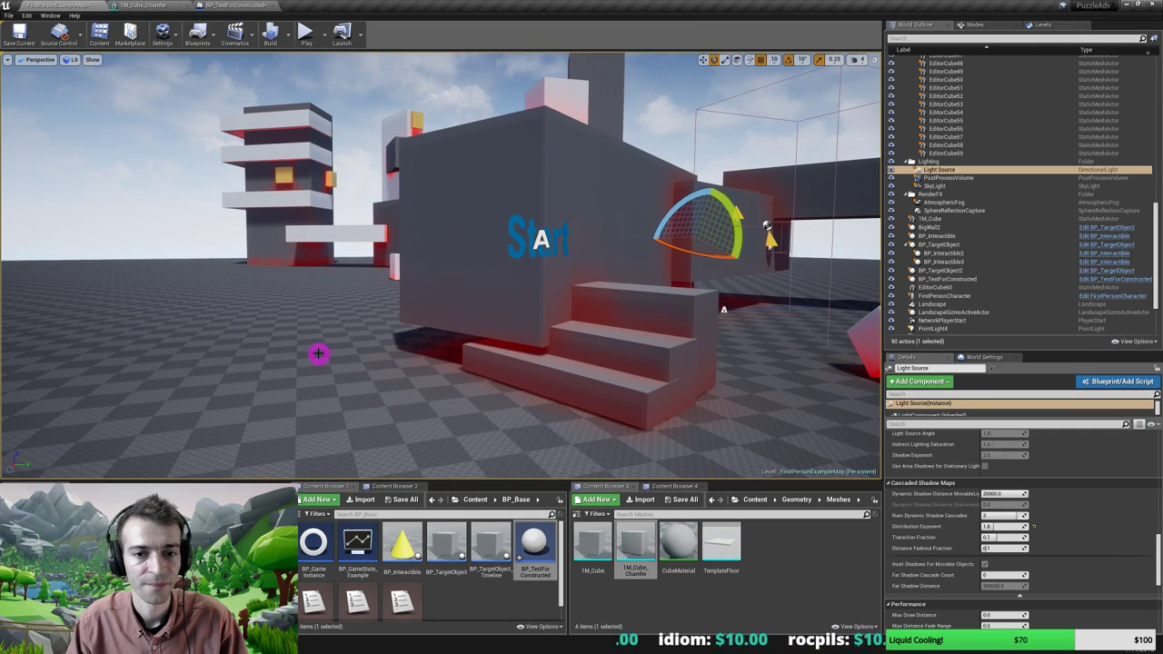
right_drag(348, 366, 347, 364)
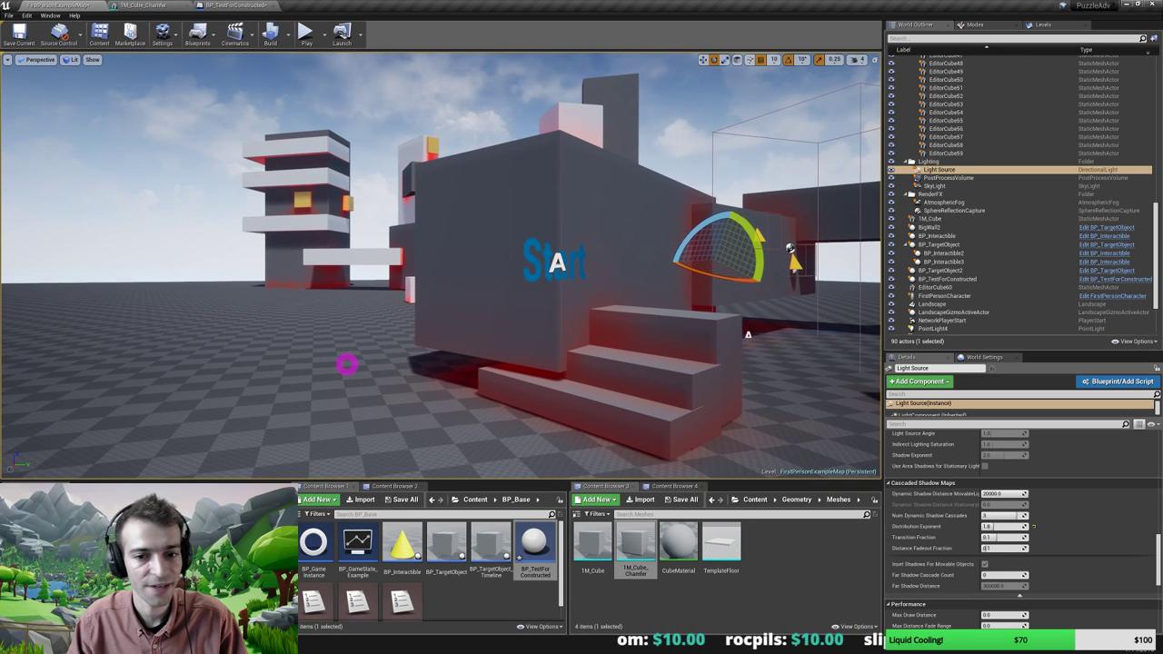
Show the viewport full screen and select a screenshot region about 791 by 1019 pixels around the distant tower
key(F11)
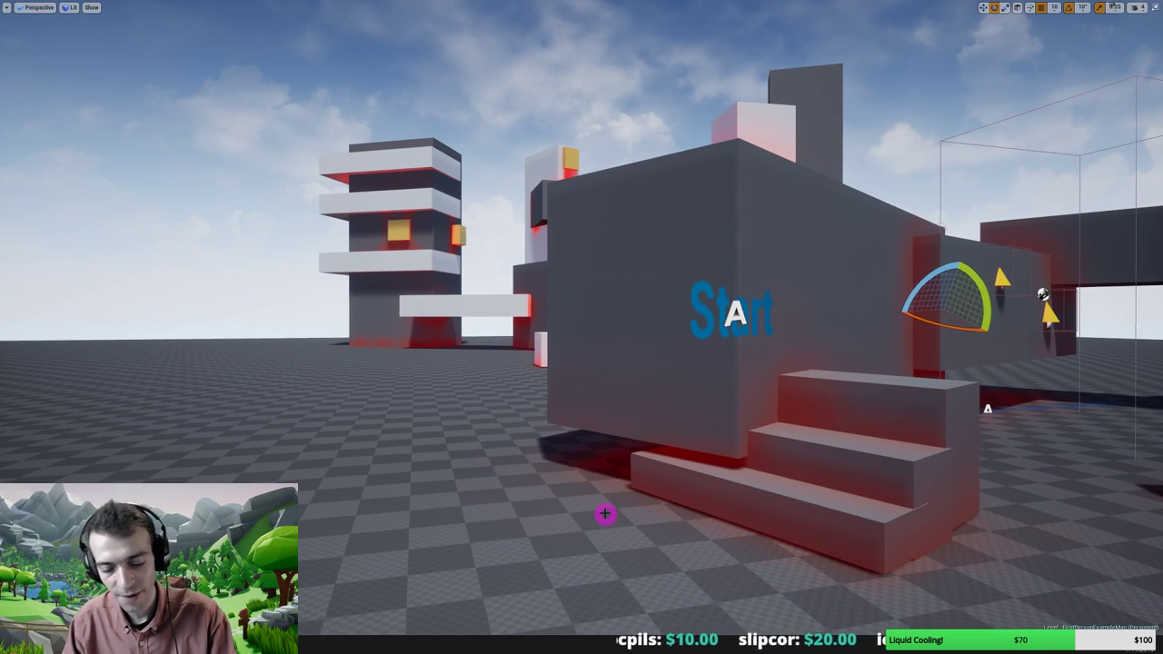
key(Print)
drag(191, 36, 550, 502)
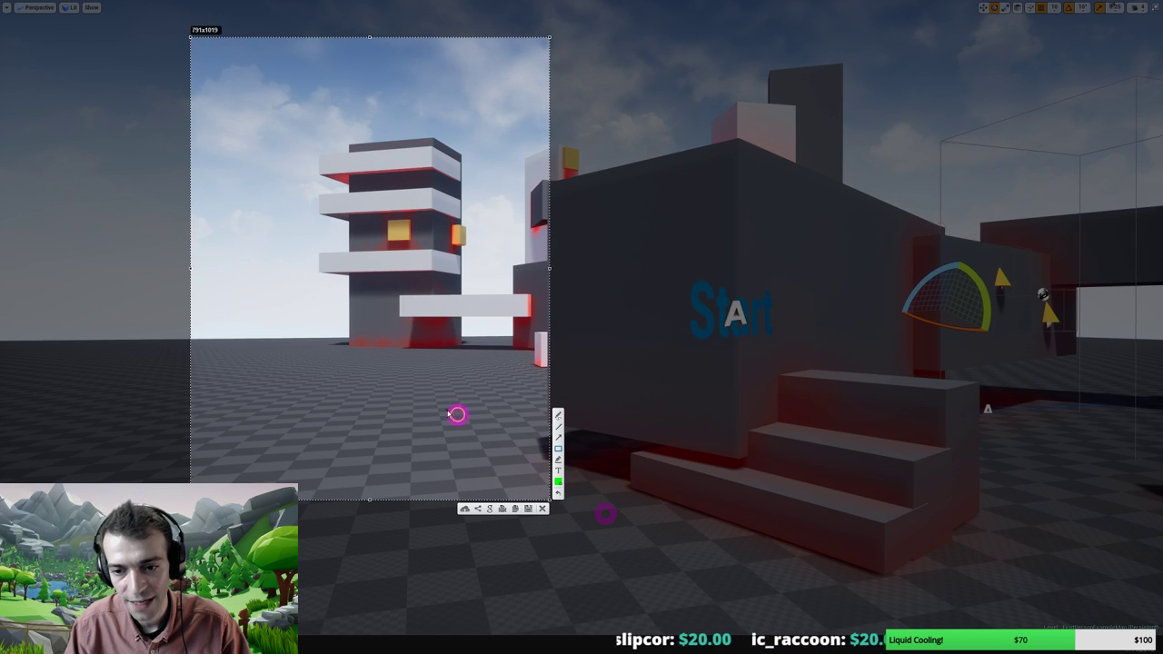
Mark the tower's base, middle section and upper ledge with green rectangles and upload the screenshot
drag(319, 306, 480, 379)
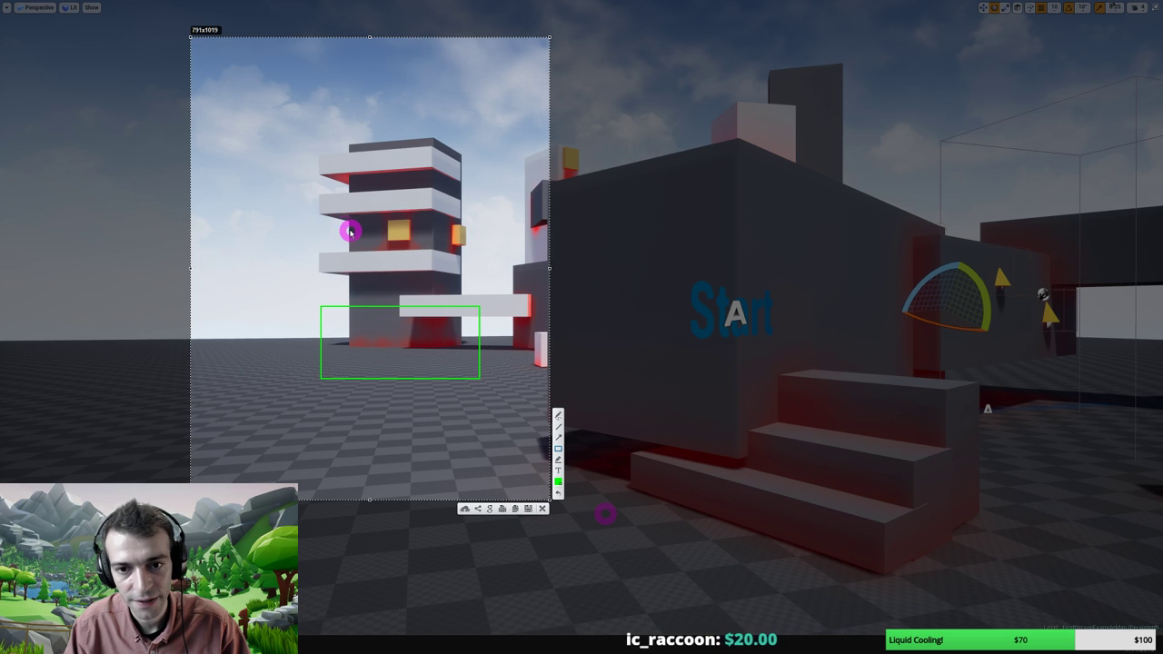
drag(310, 206, 470, 262)
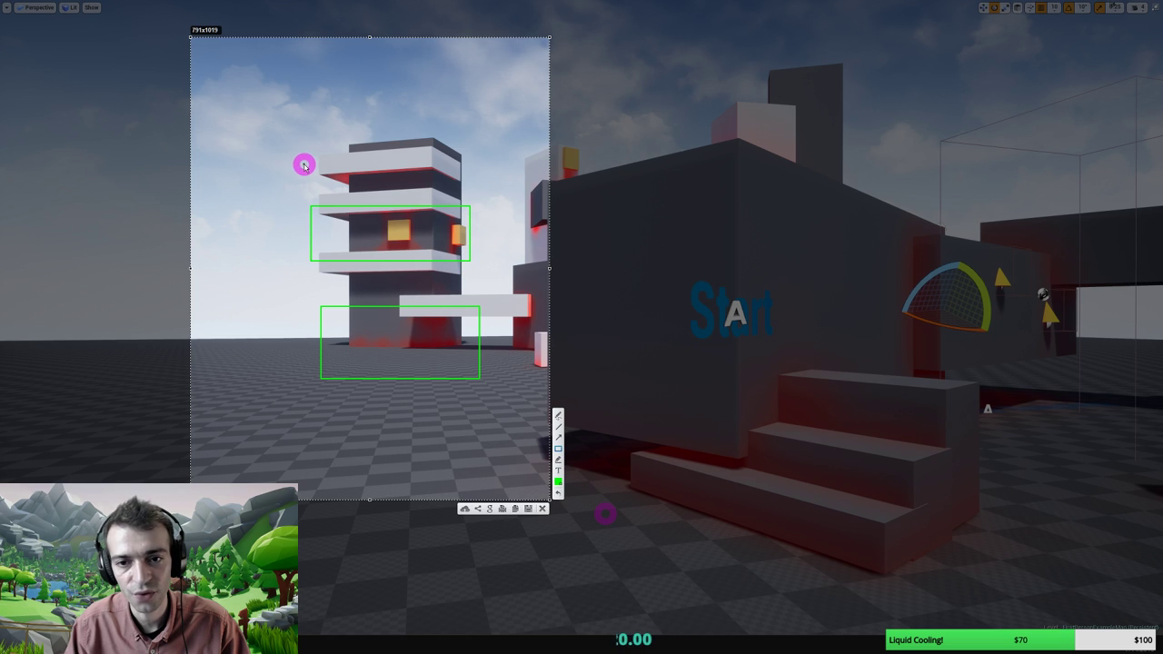
drag(305, 165, 467, 193)
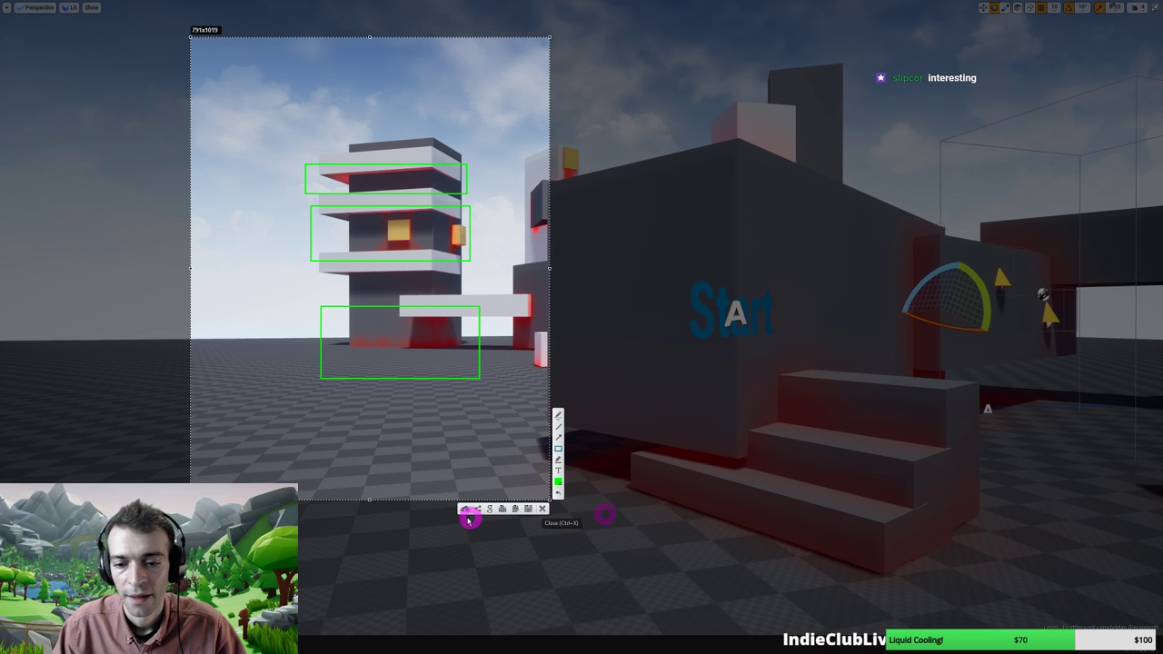
click(464, 510)
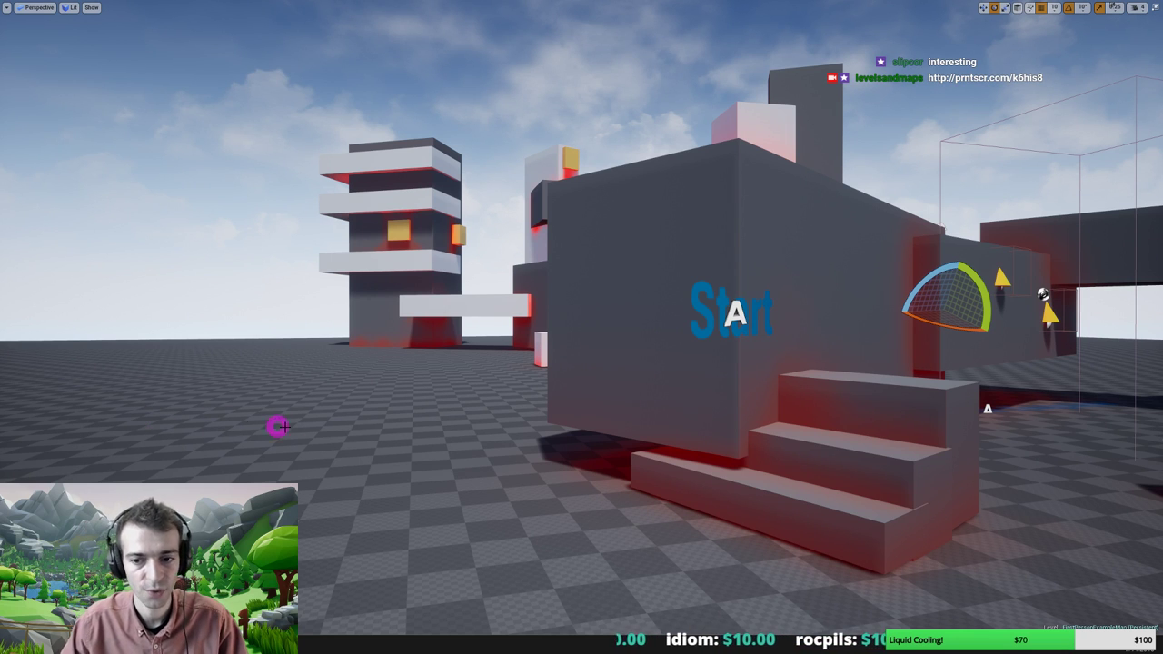
Fly past the Start block towards the tower and examine the occlusion tint and shadows on its ledges and bridge
right_drag(429, 467, 428, 463)
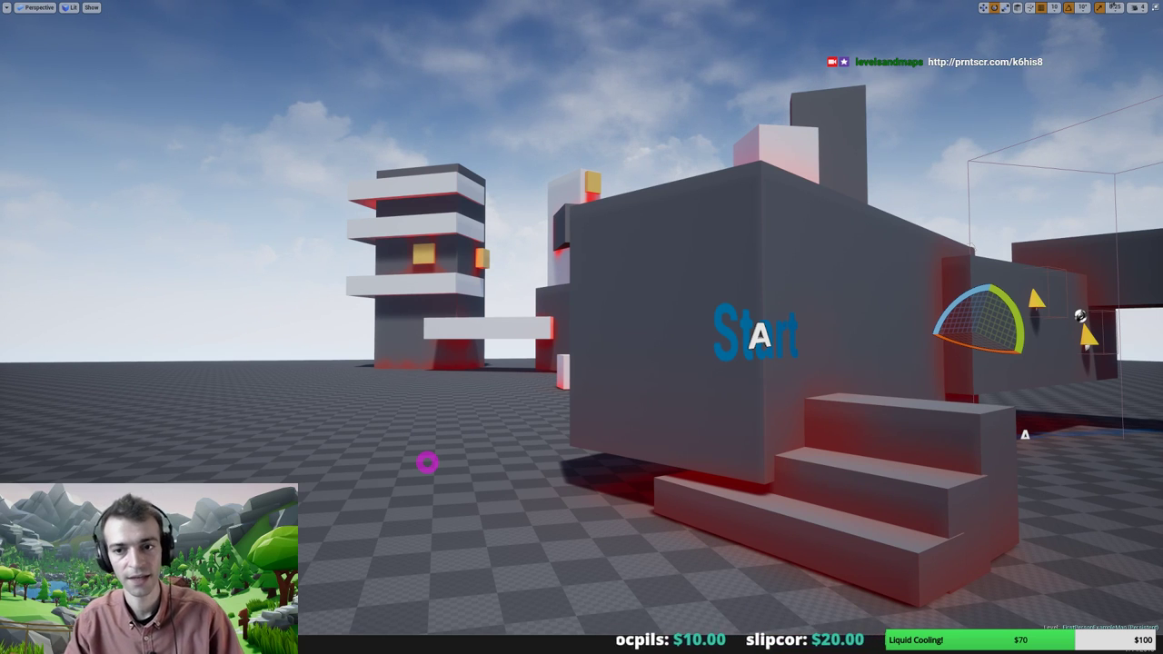
right_drag(427, 464, 427, 461)
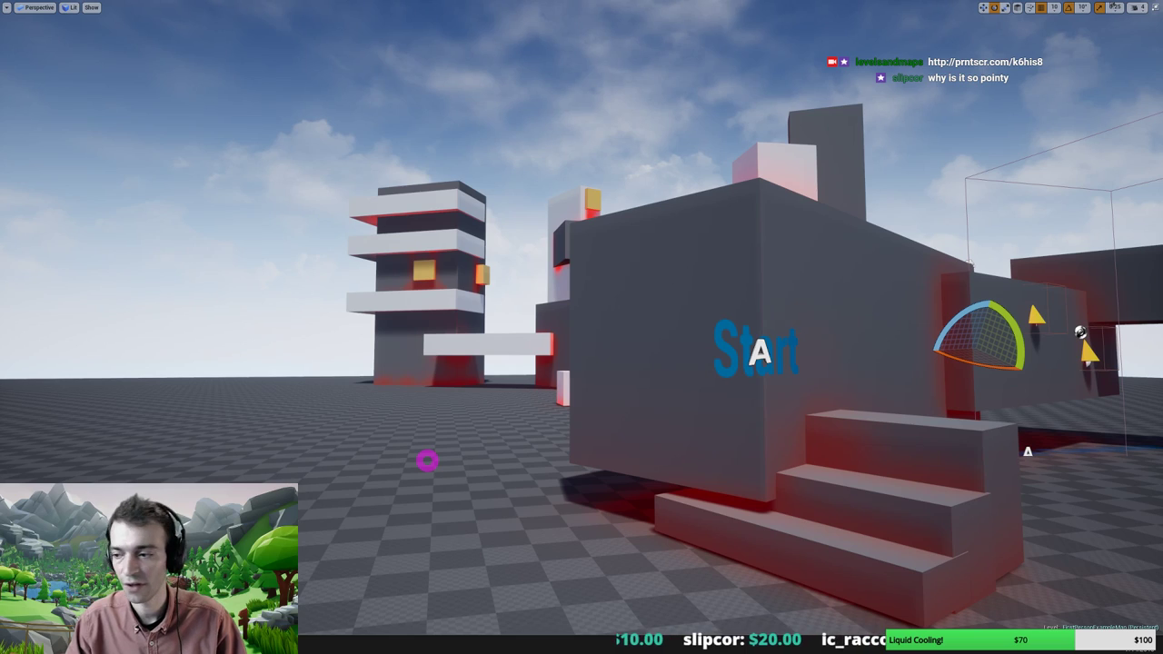
key(w)
key(a)
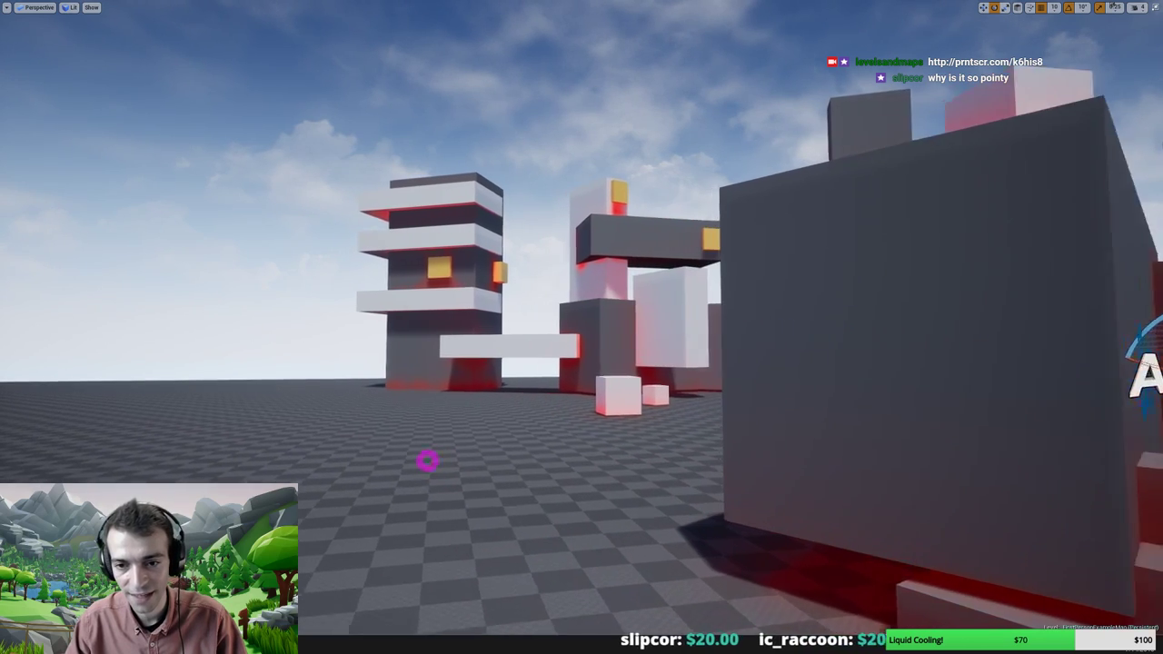
key(w)
right_drag(427, 461, 415, 465)
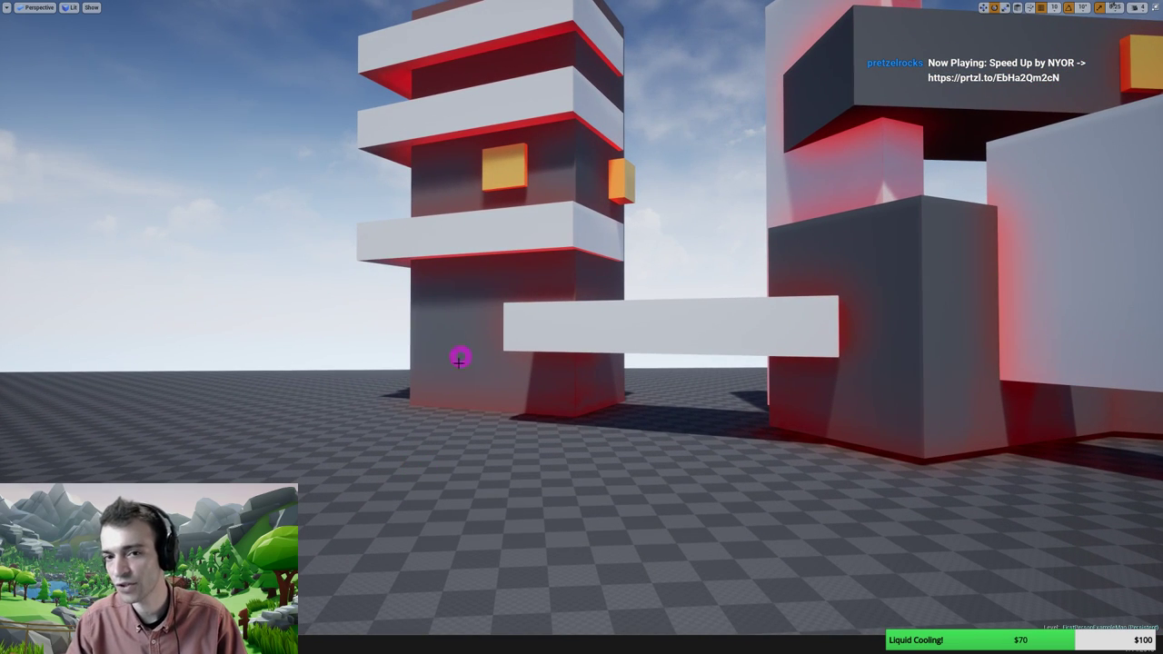
Pull back to an overview of the whole level in the normal editor layout and look through the Light Source's shadow and rendering settings
mouse_move(461, 379)
right_down()
mouse_move(451, 377)
mouse_move(478, 389)
right_up()
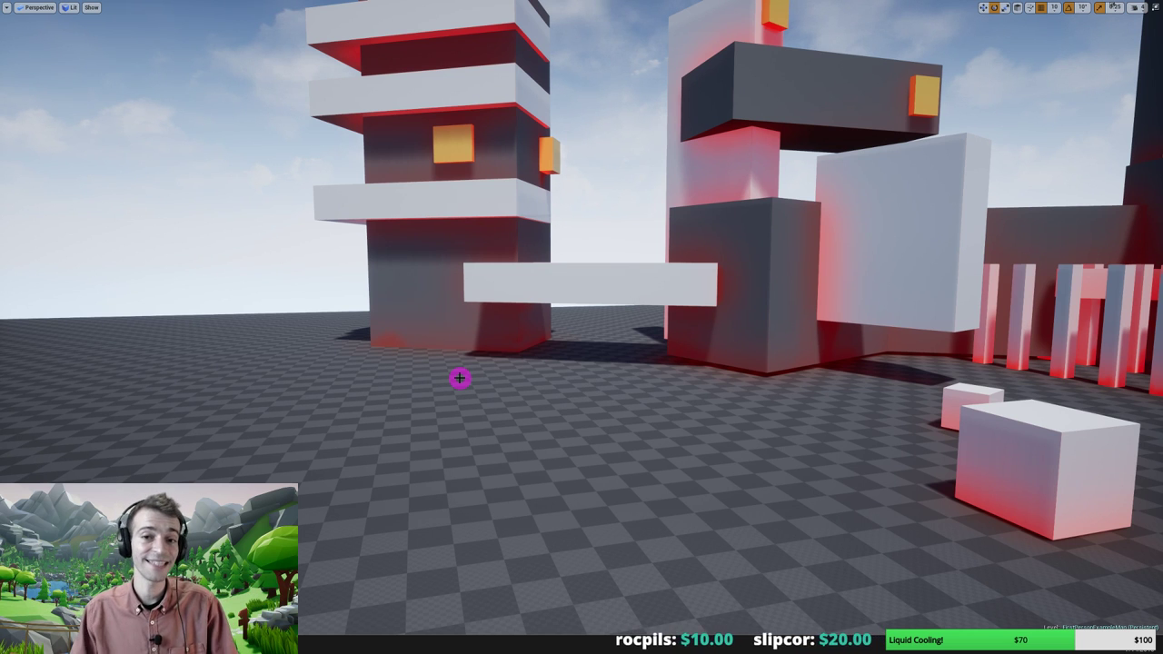
right_drag(460, 378, 318, 443)
key(s)
key(F11)
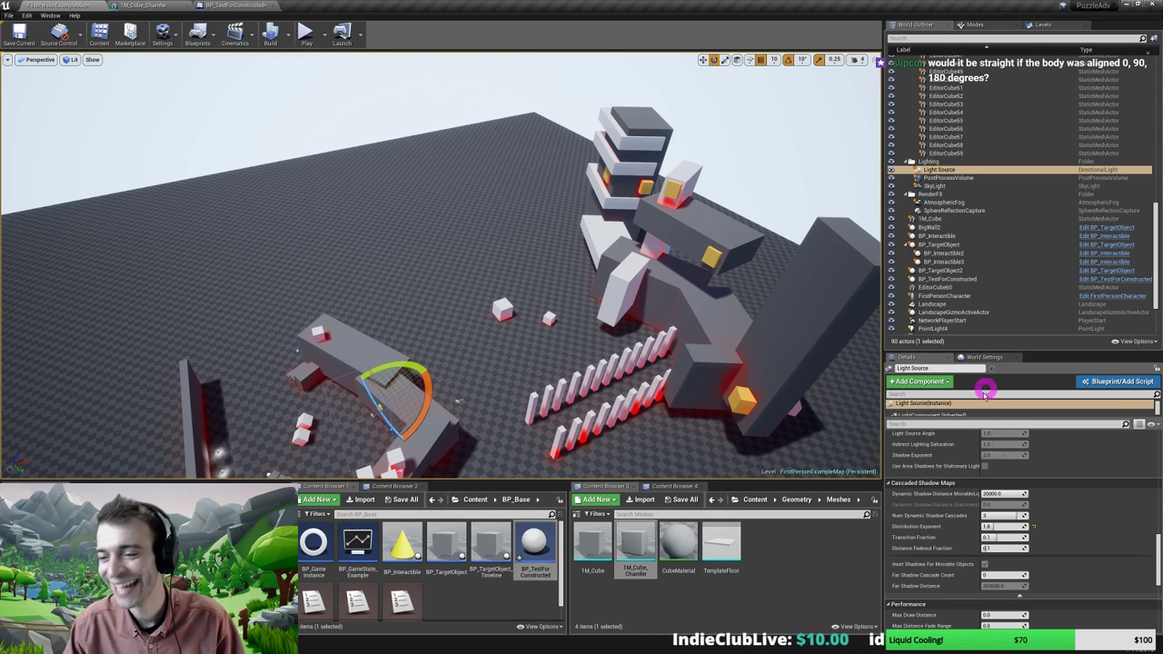
scroll(1008, 527, down, 8)
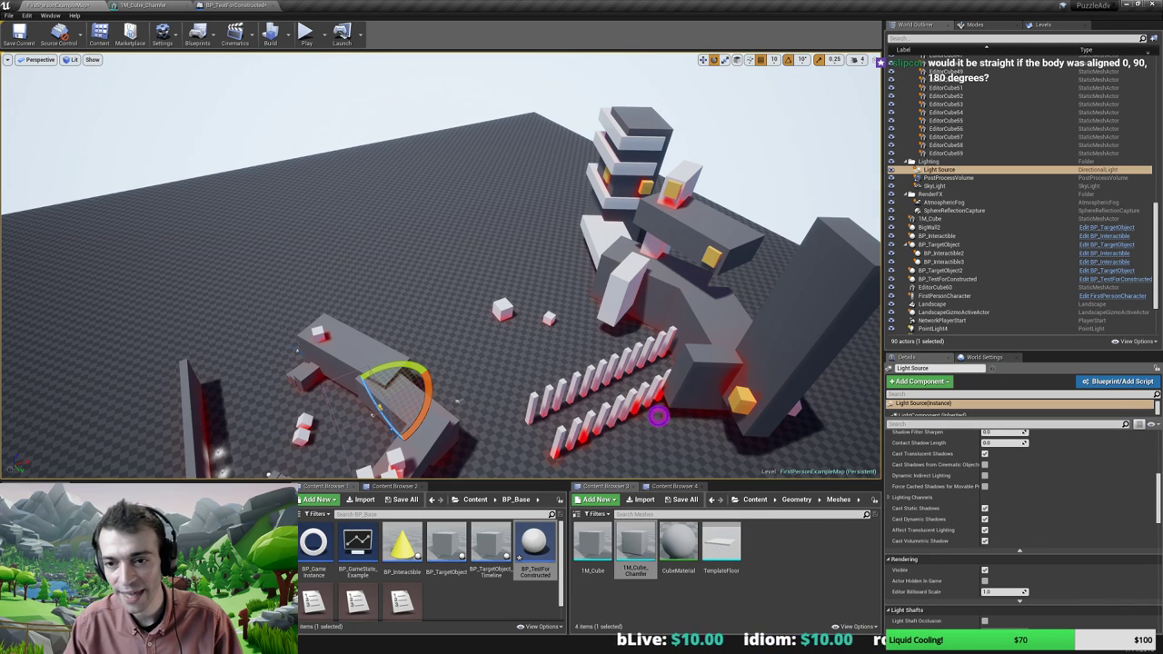
right_drag(661, 418, 660, 410)
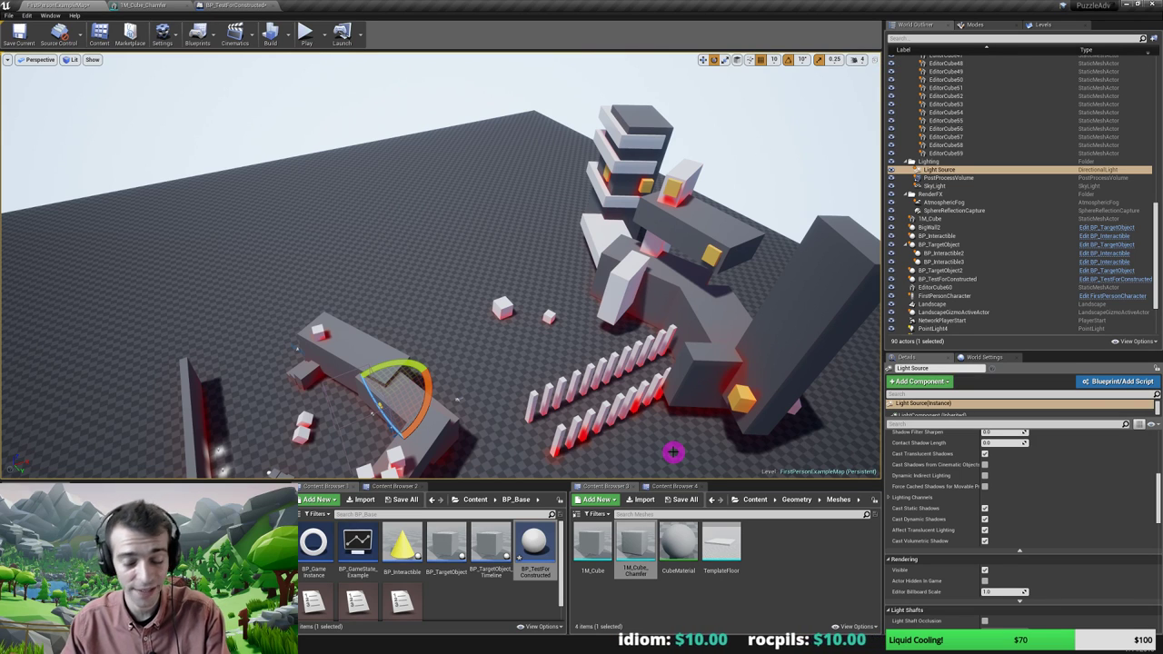
Select a screenshot region of 1939 by 942 pixels covering the level viewport and set the annotation colour to blue
key(Print)
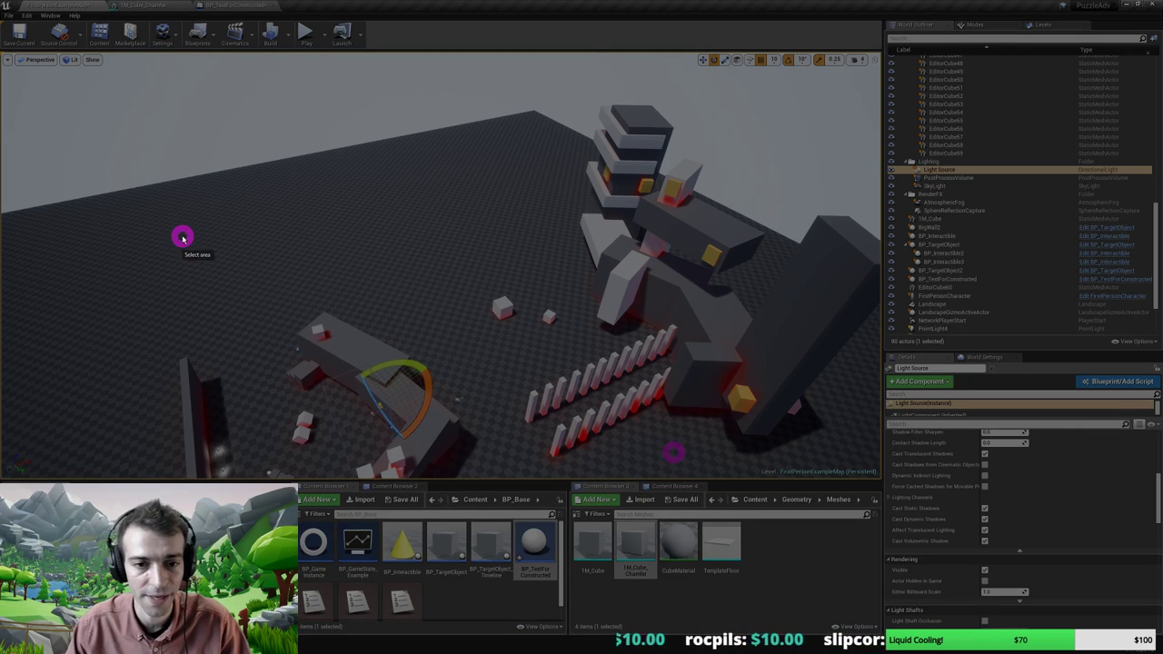
drag(1, 51, 880, 479)
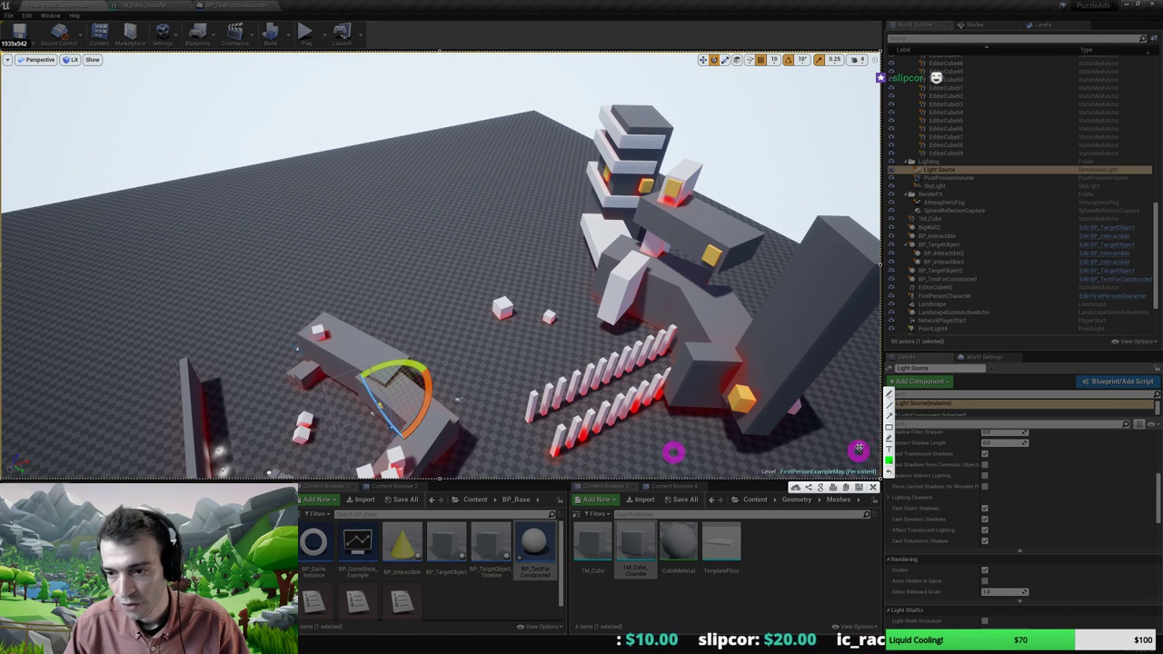
click(889, 465)
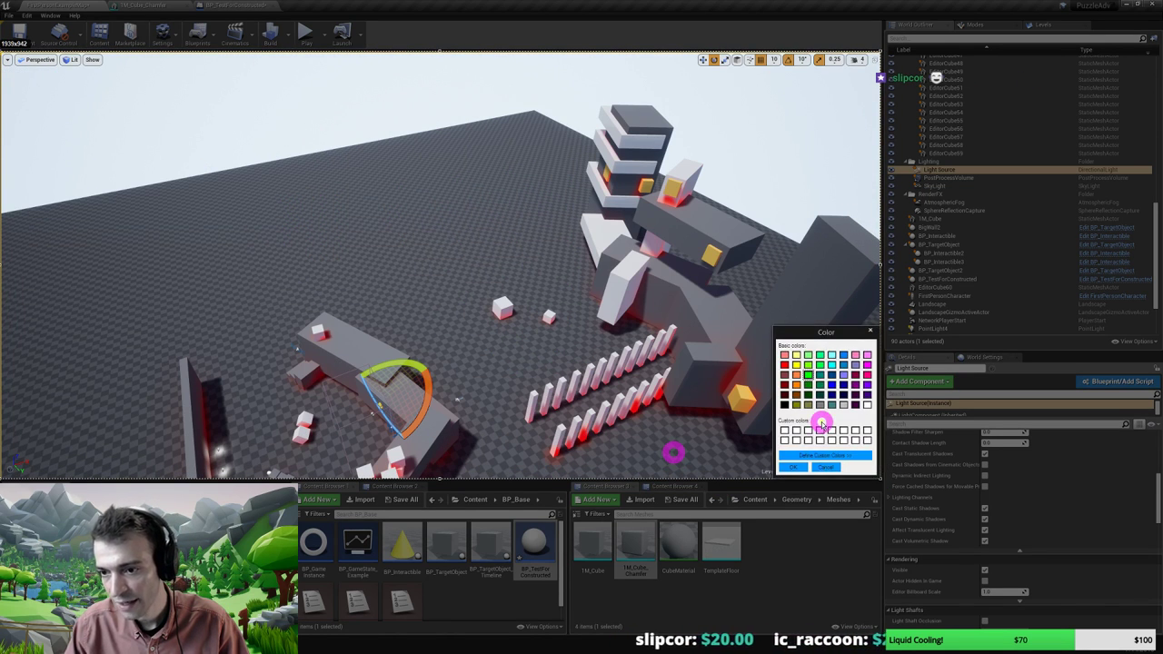
click(832, 385)
click(790, 467)
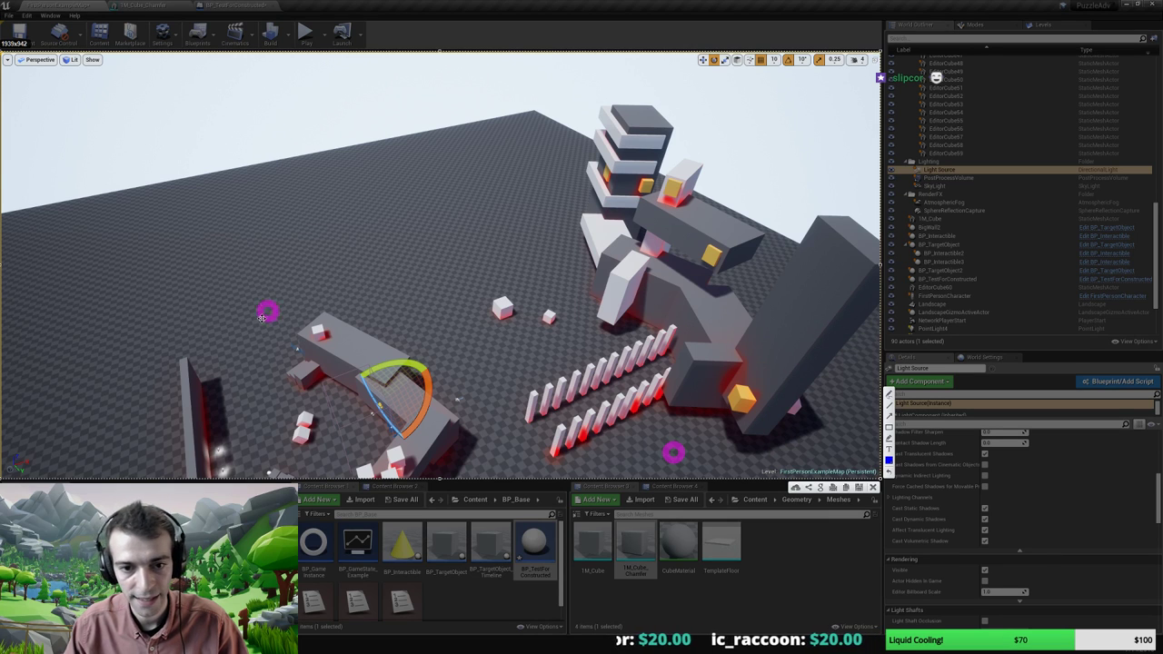
Sketch a small camera symbol beside the long grey block with the pen and draw a wide range arc in front of it
click(889, 394)
drag(261, 322, 264, 333)
mouse_move(264, 333)
mouse_down()
mouse_move(278, 315)
mouse_move(293, 328)
mouse_up()
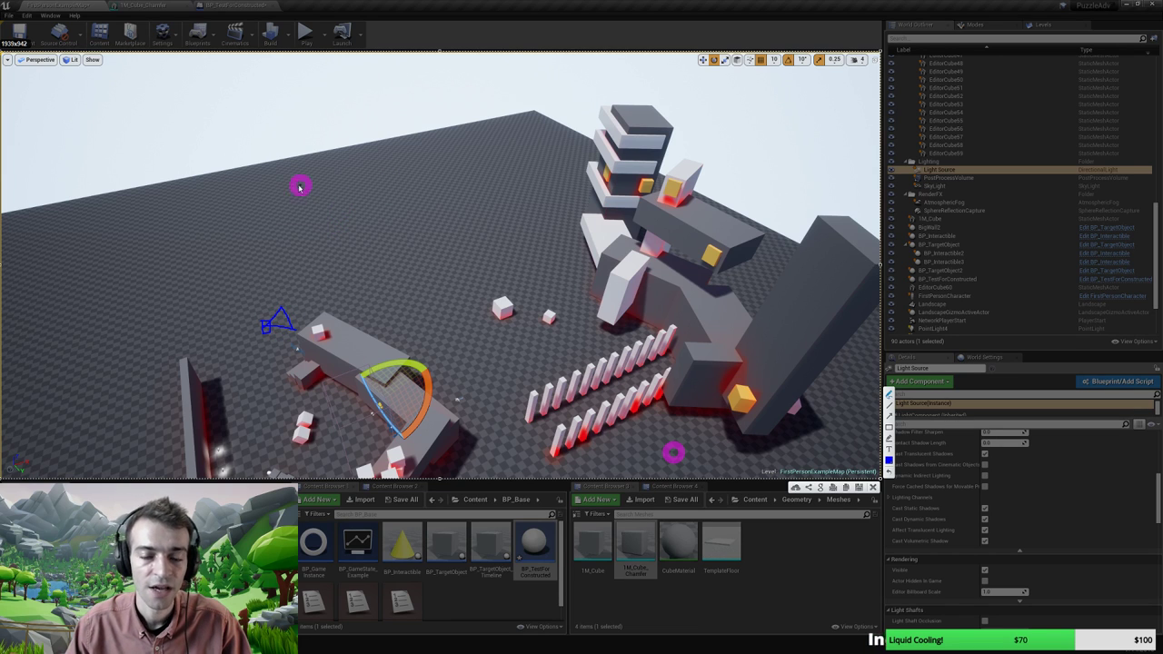
drag(282, 191, 318, 198)
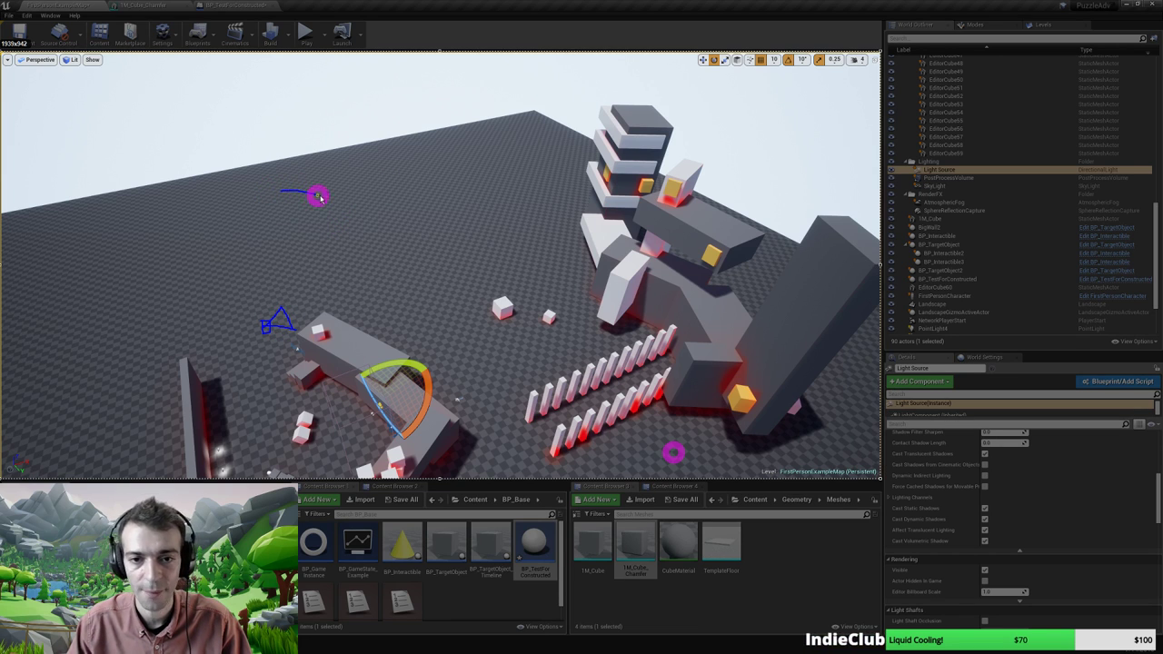
mouse_move(417, 279)
mouse_down()
mouse_move(436, 353)
mouse_move(418, 425)
mouse_up()
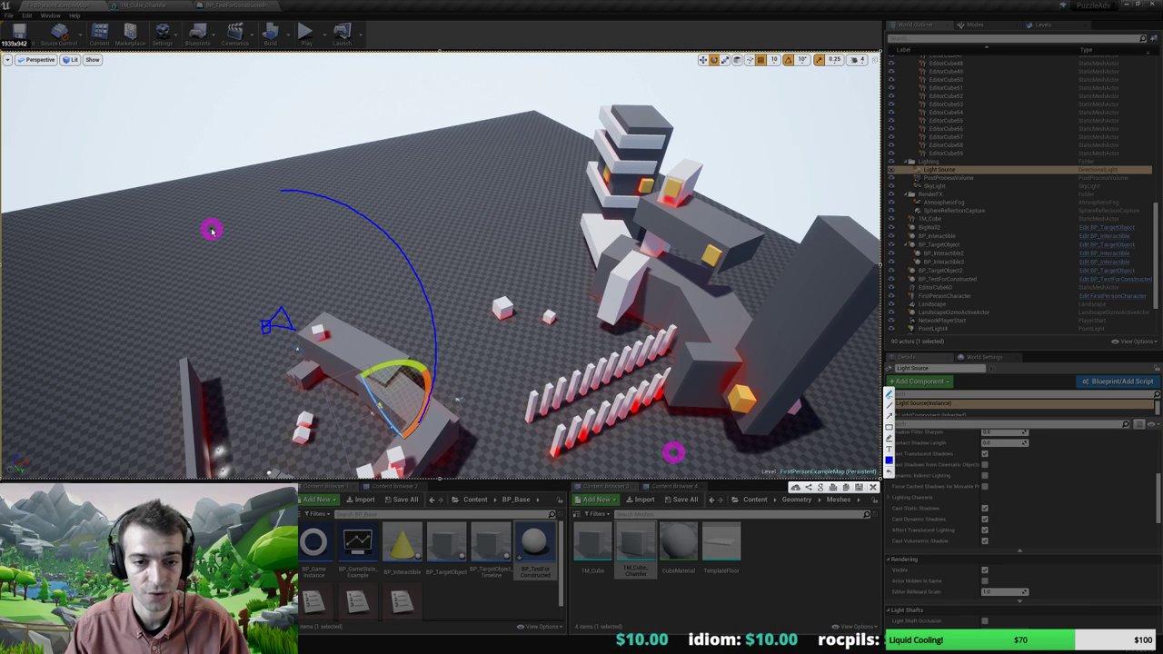
Handwrite the label "DF shadow per object" inside the arc
mouse_move(197, 220)
mouse_down()
mouse_move(208, 239)
mouse_move(235, 225)
mouse_move(224, 239)
mouse_up()
drag(221, 231, 260, 232)
mouse_move(275, 216)
mouse_down()
mouse_move(277, 232)
mouse_move(295, 232)
mouse_move(306, 208)
mouse_move(312, 224)
mouse_move(333, 218)
mouse_up()
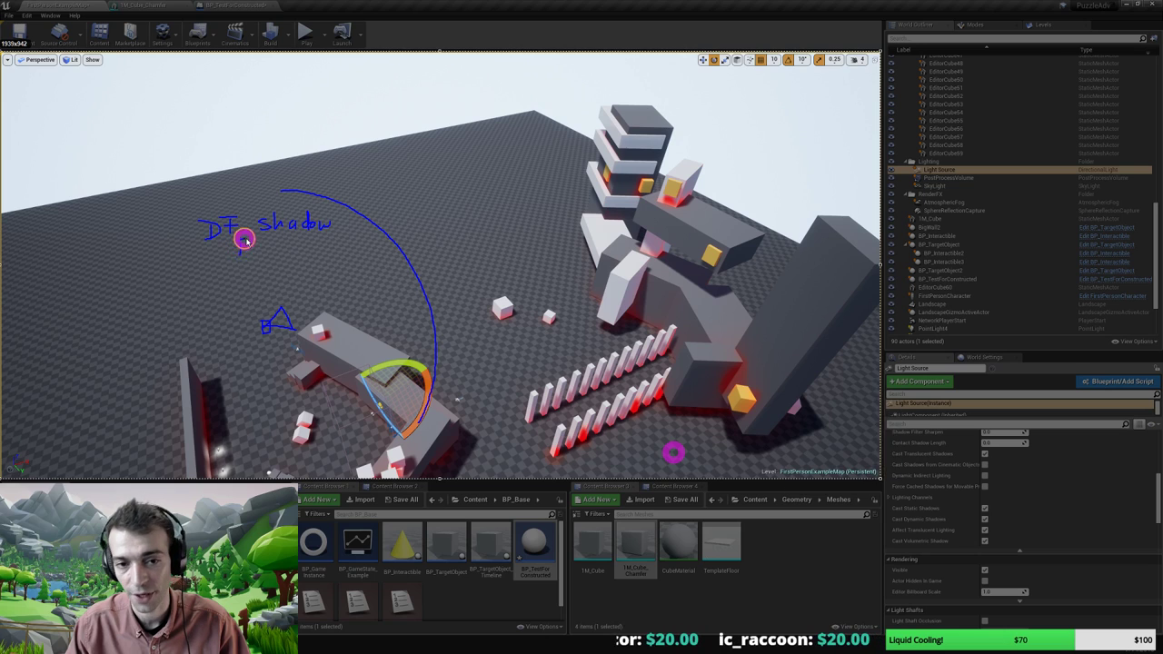
drag(241, 236, 303, 244)
mouse_move(306, 239)
mouse_down()
mouse_move(316, 256)
mouse_move(325, 243)
mouse_move(348, 246)
mouse_up()
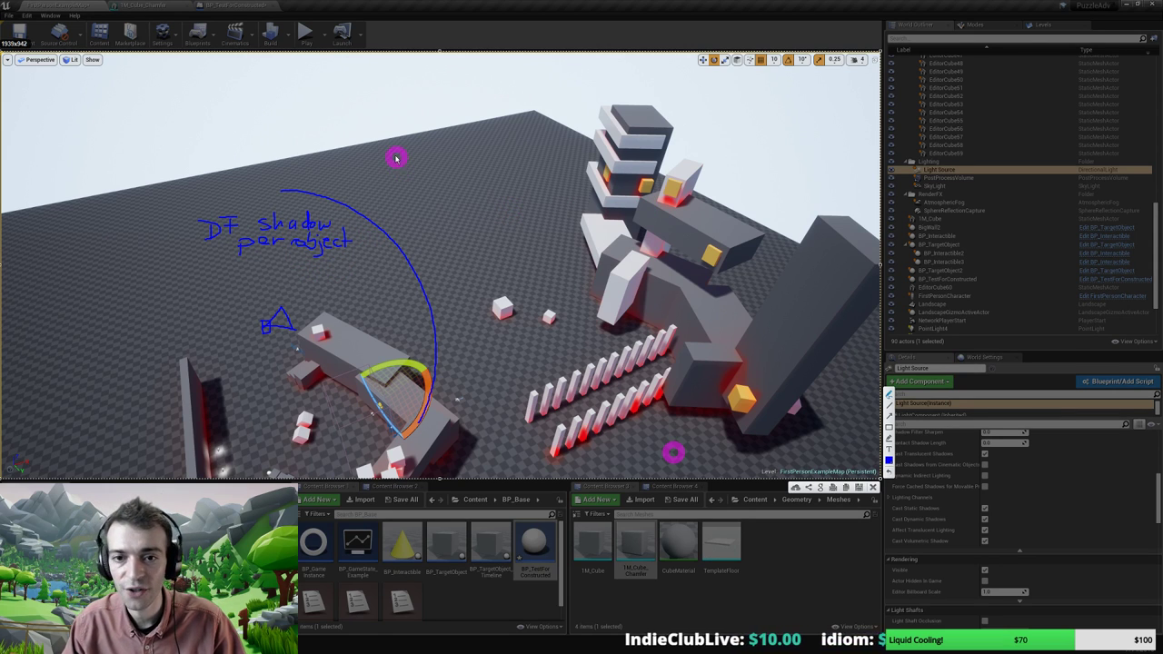
Handwrite "global dist field" beyond the arc and upload the annotated screenshot
mouse_move(407, 150)
mouse_down()
mouse_move(408, 161)
mouse_move(443, 148)
mouse_move(469, 157)
mouse_up()
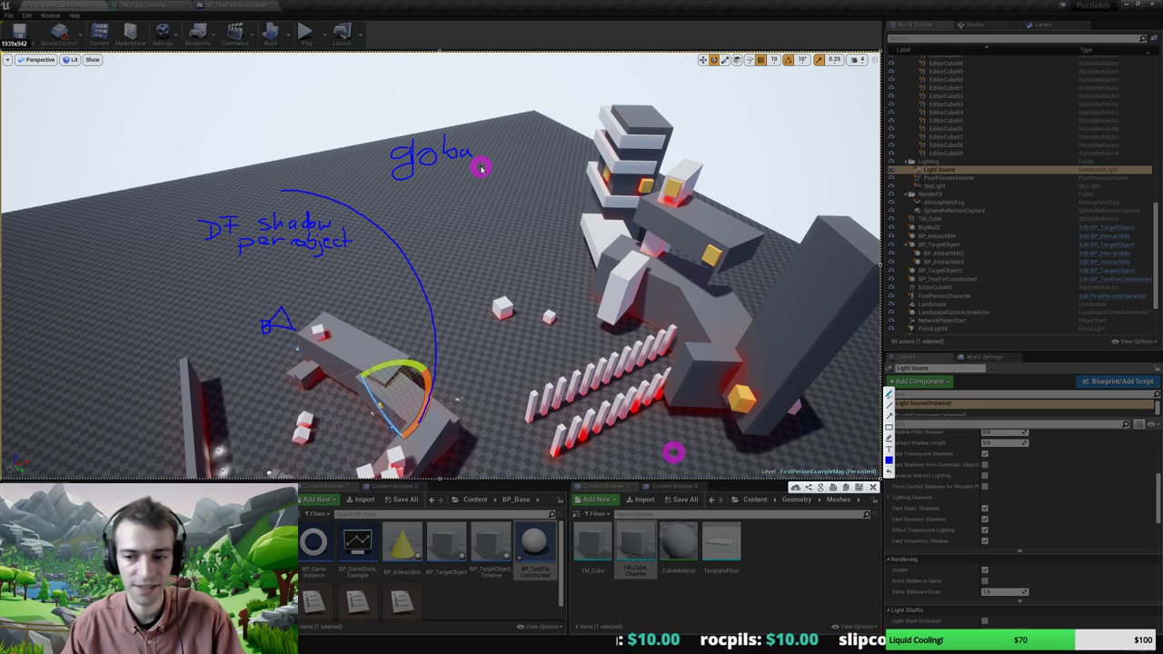
drag(484, 132, 484, 160)
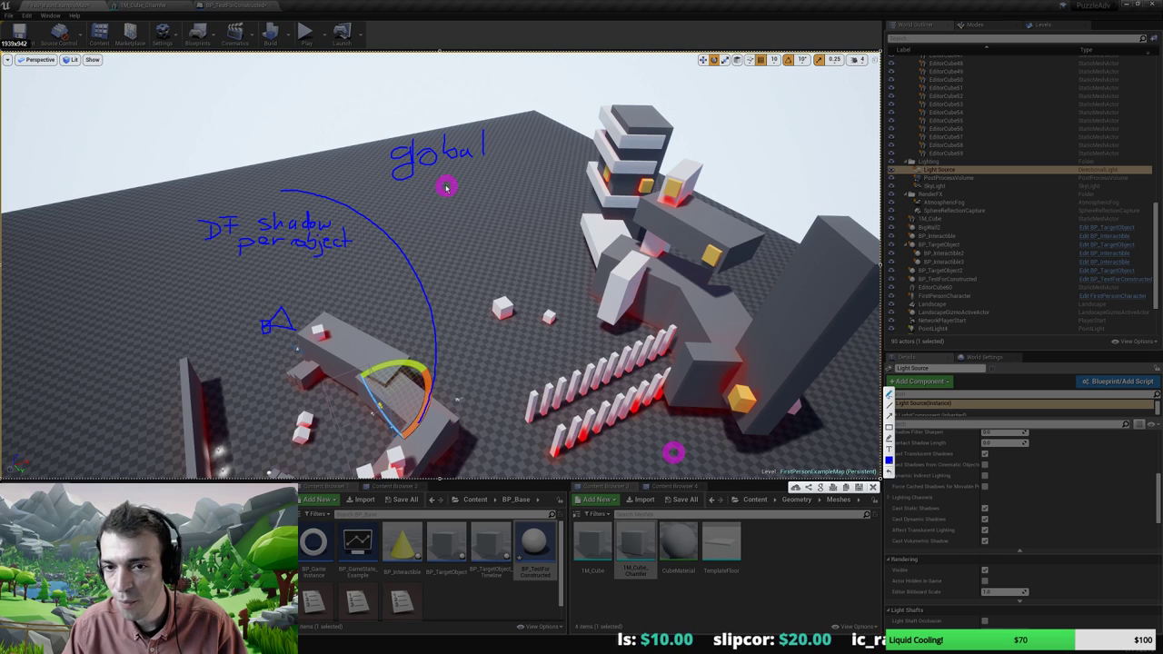
drag(446, 186, 490, 195)
mouse_move(484, 185)
mouse_down()
mouse_move(515, 179)
mouse_move(537, 191)
mouse_up()
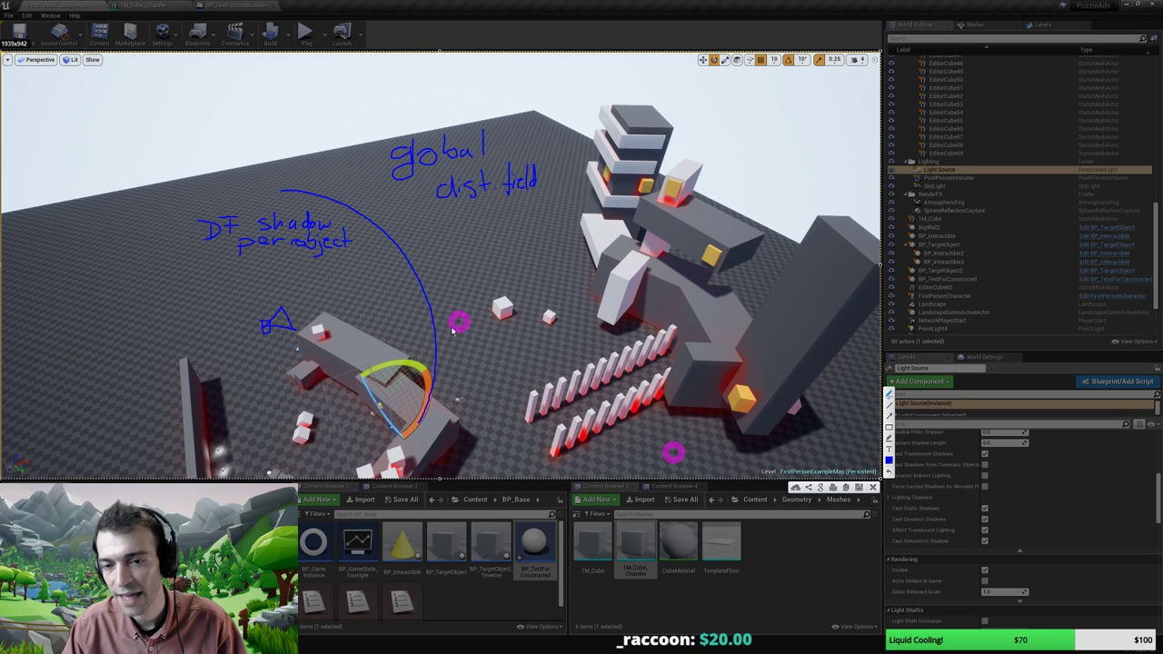
click(793, 489)
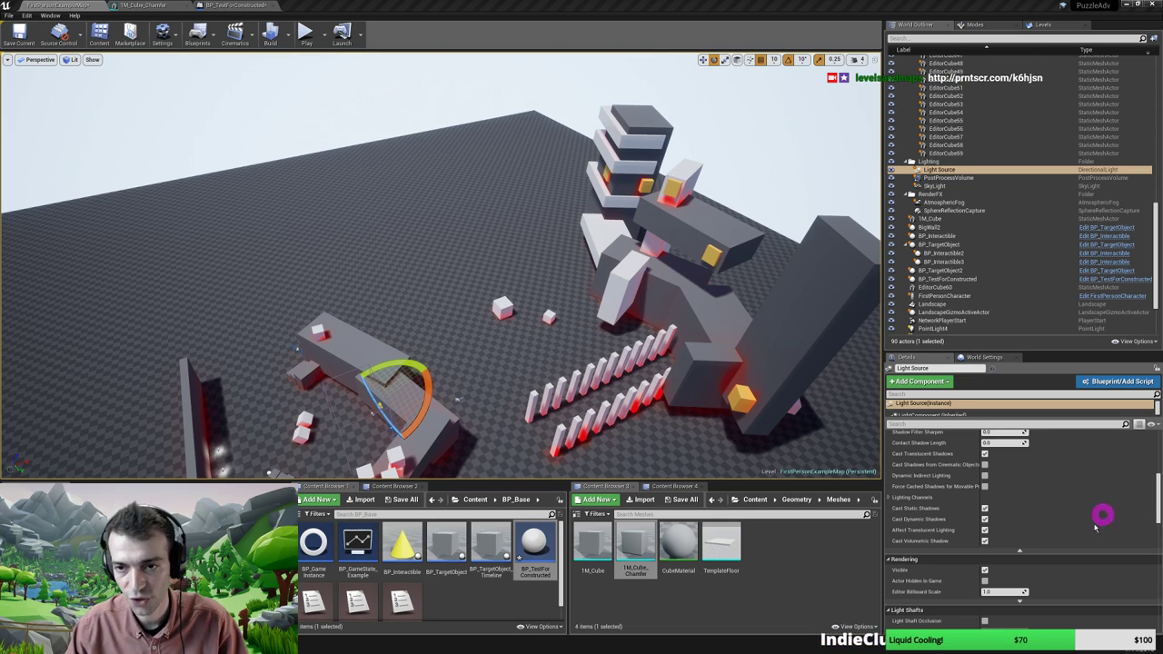
Fly back in towards the tower and bridge in full screen and examine the occlusion tint on the buildings
key(w)
right_drag(469, 291, 548, 354)
key(s)
key(F11)
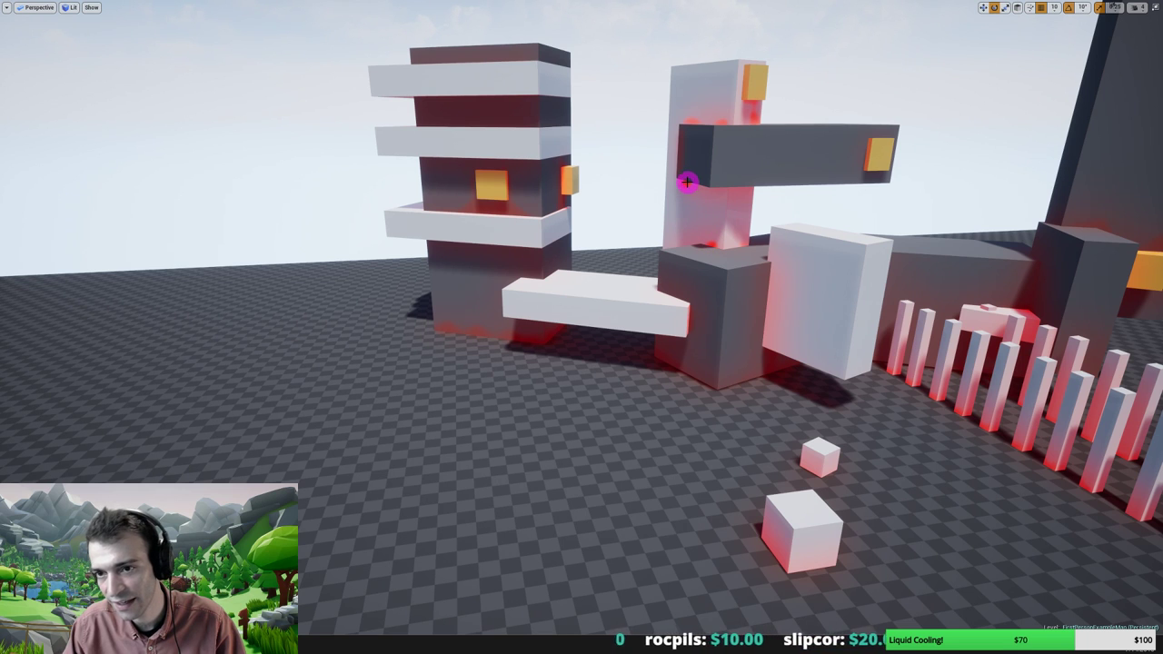
right_drag(542, 384, 541, 385)
key(w)
key(w)
key(s)
key(w)
key(s)
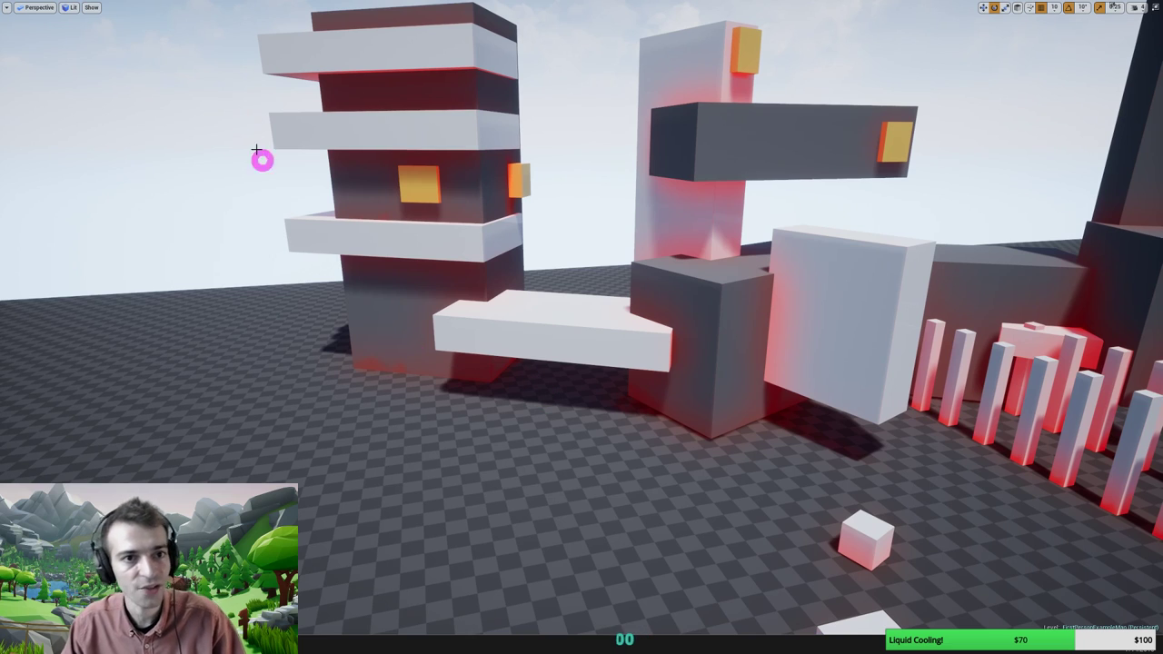
Turn on the Mesh DistanceFields visualization and examine the fields around the tower, bridge and pillars
click(91, 7)
mouse_move(110, 241)
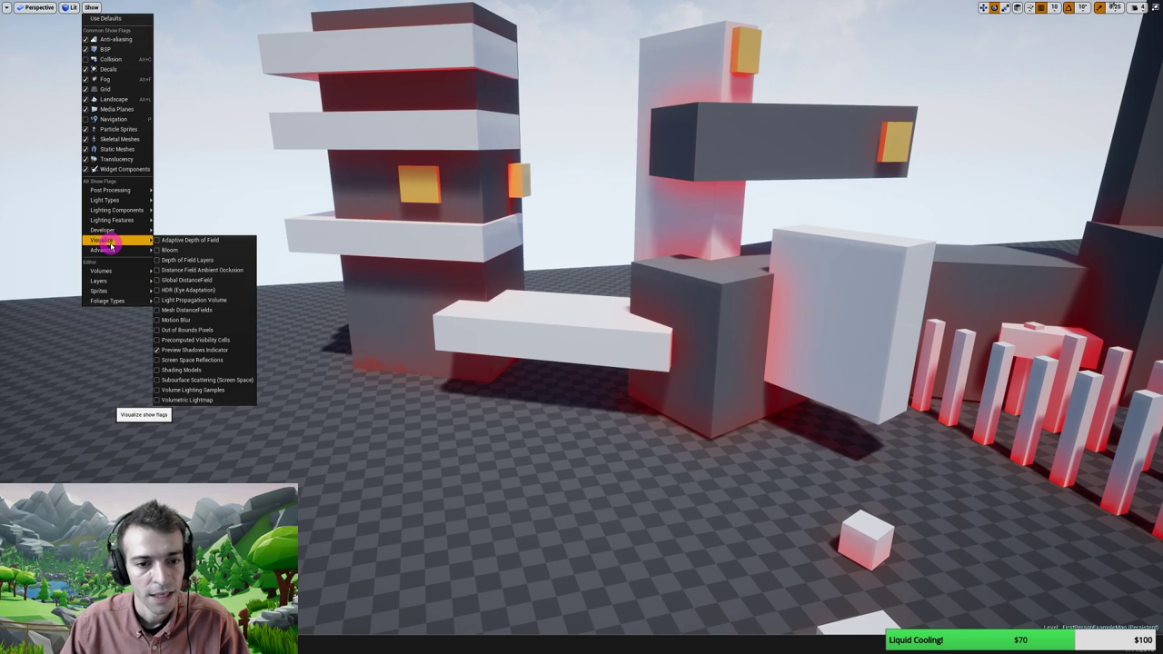
click(156, 310)
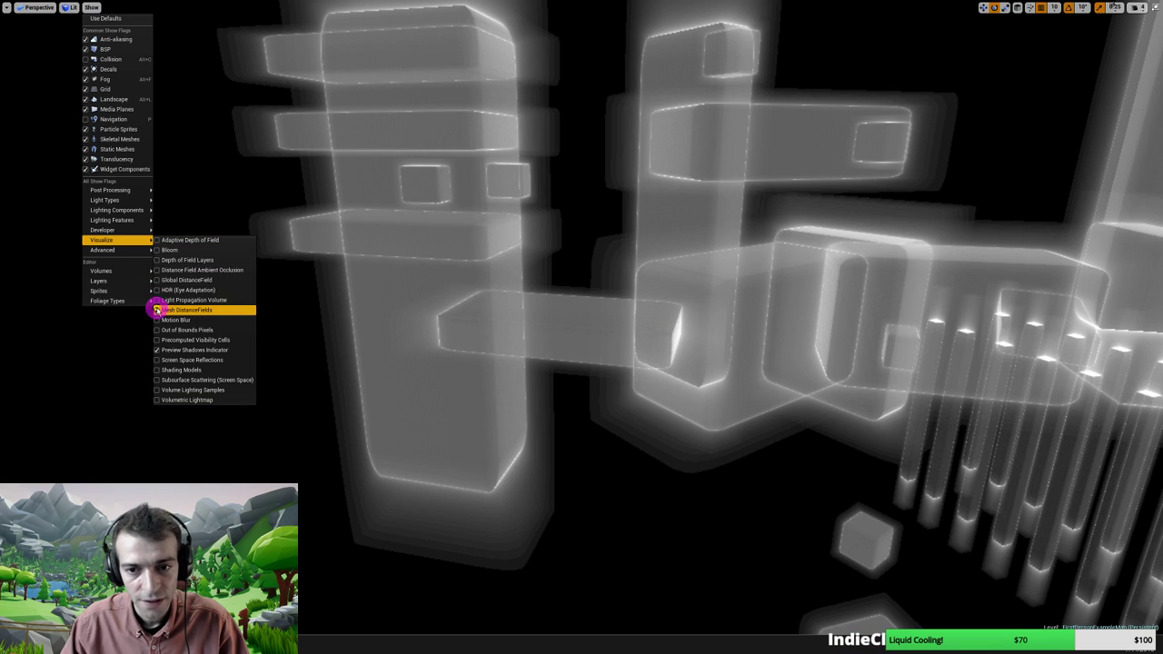
drag(519, 346, 521, 345)
right_drag(521, 346, 522, 344)
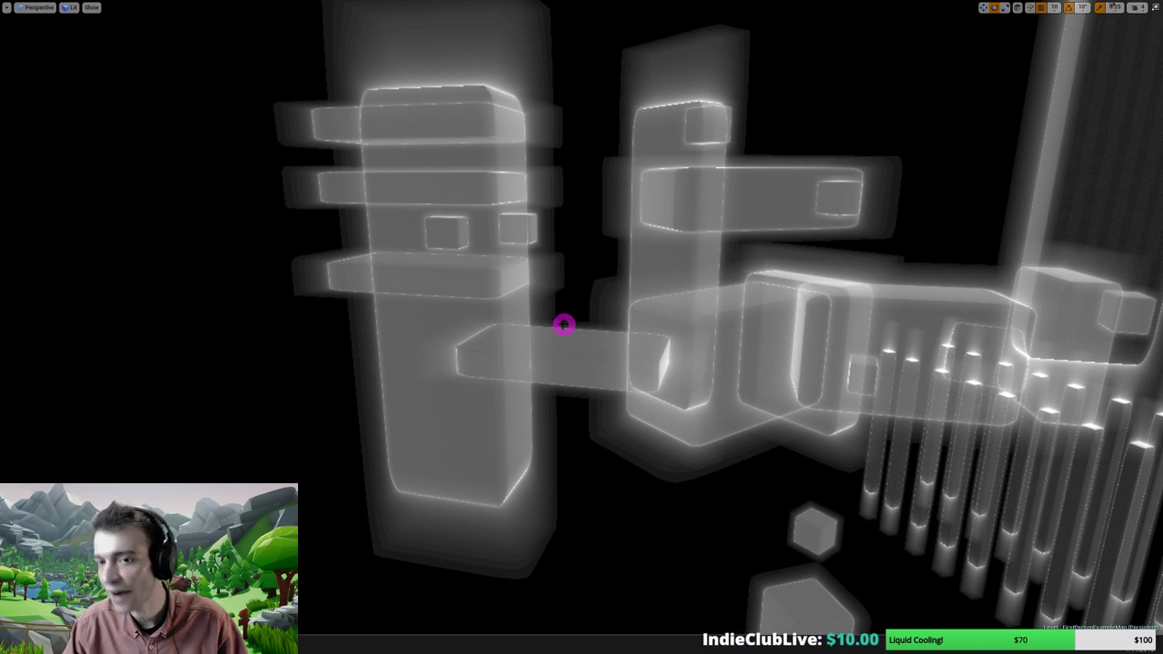
Switch the visualization from Mesh DistanceFields to Global DistanceField and inspect the shapes of the tower, blocks and pillars
click(91, 8)
mouse_move(107, 242)
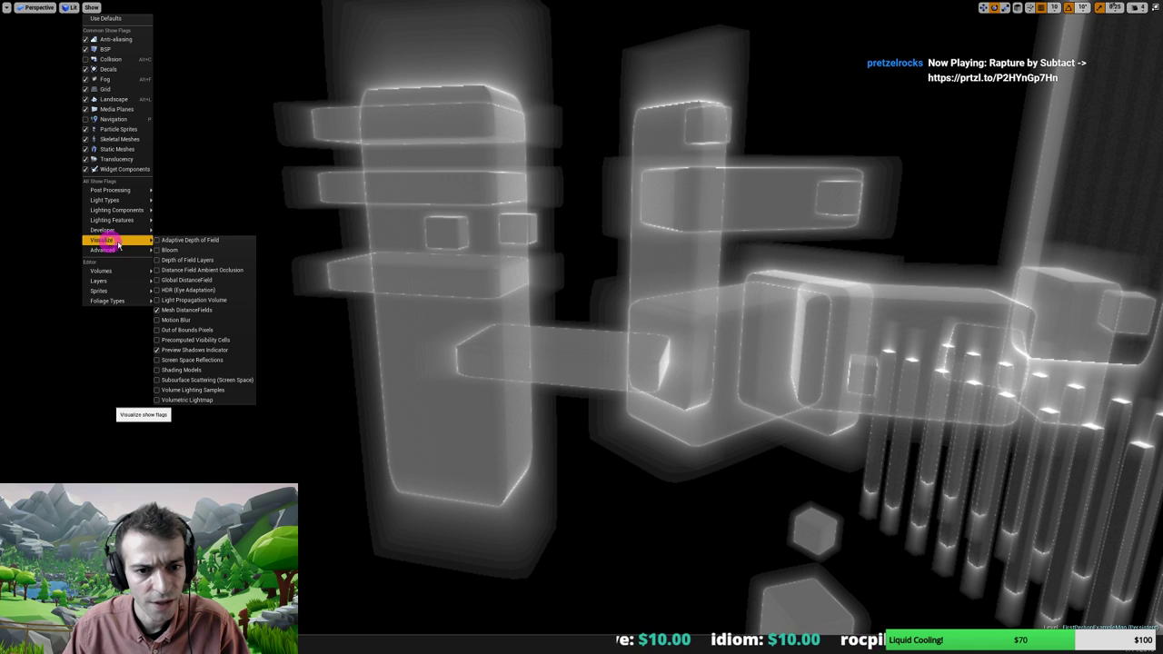
click(157, 311)
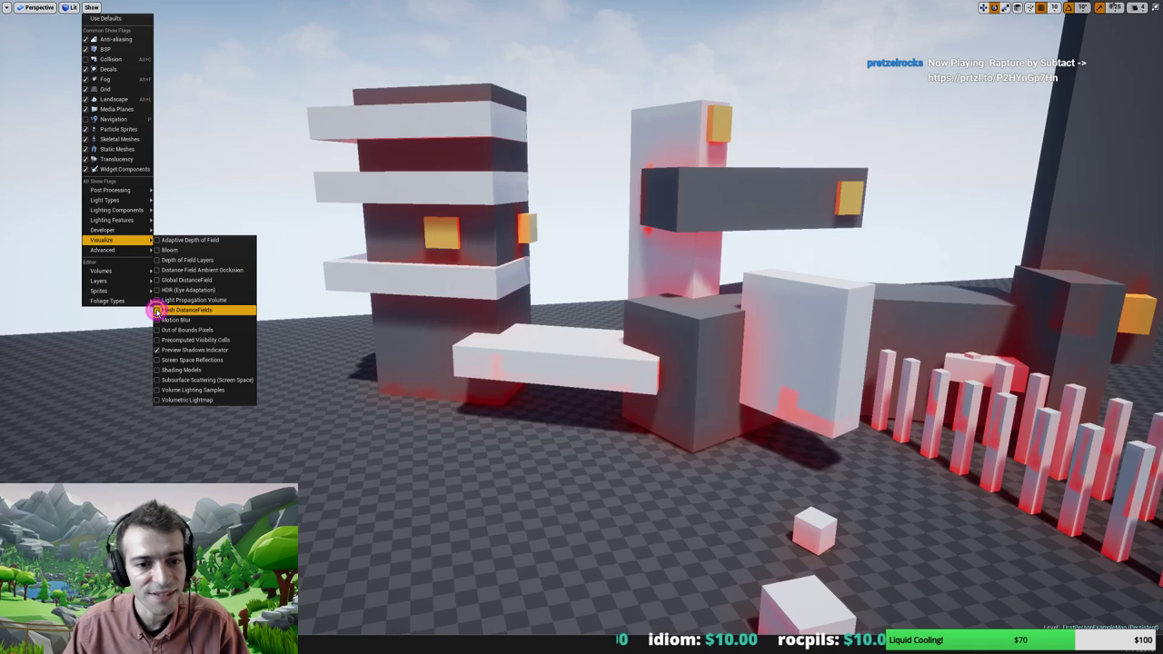
click(157, 280)
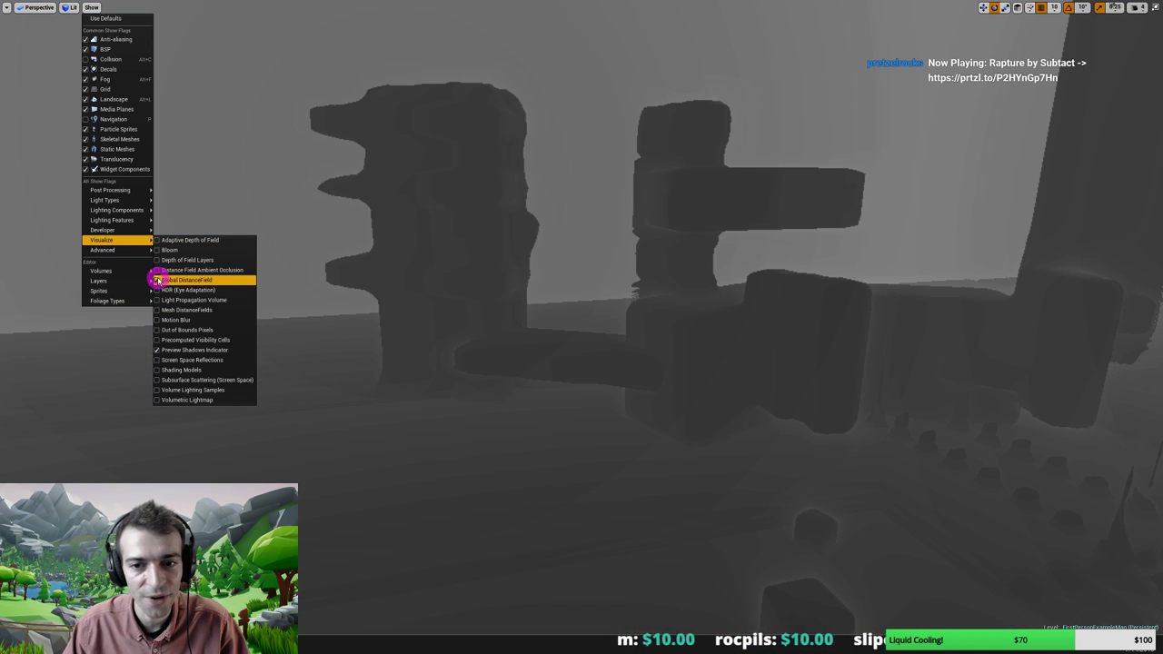
click(507, 304)
right_drag(503, 301, 488, 309)
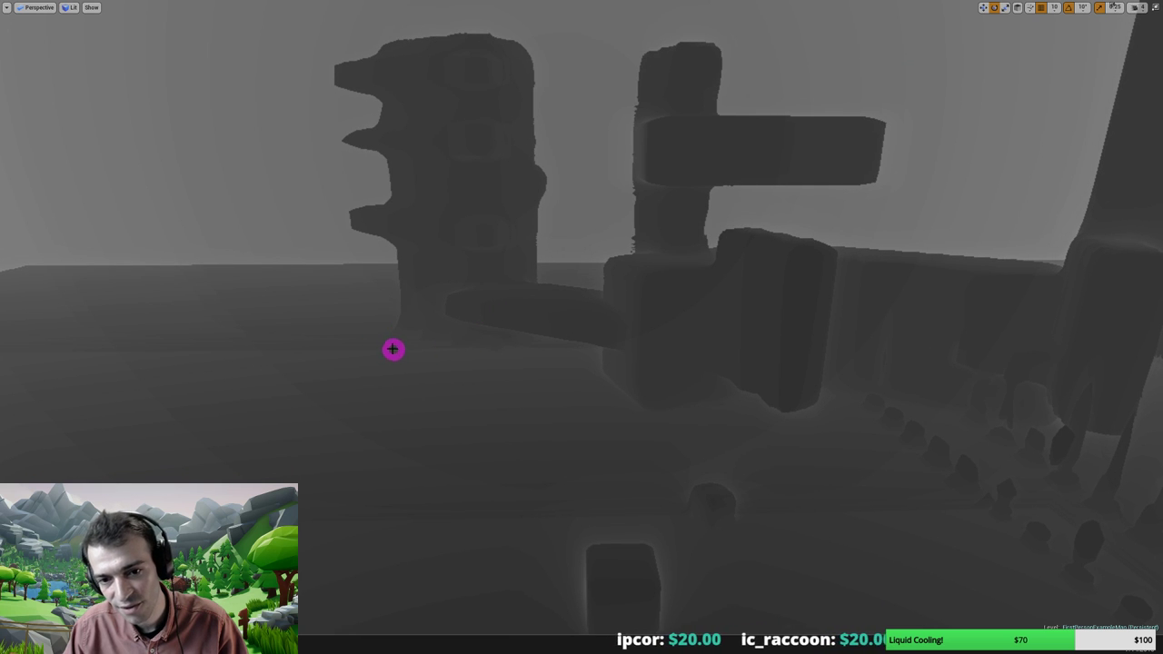
right_drag(540, 345, 581, 390)
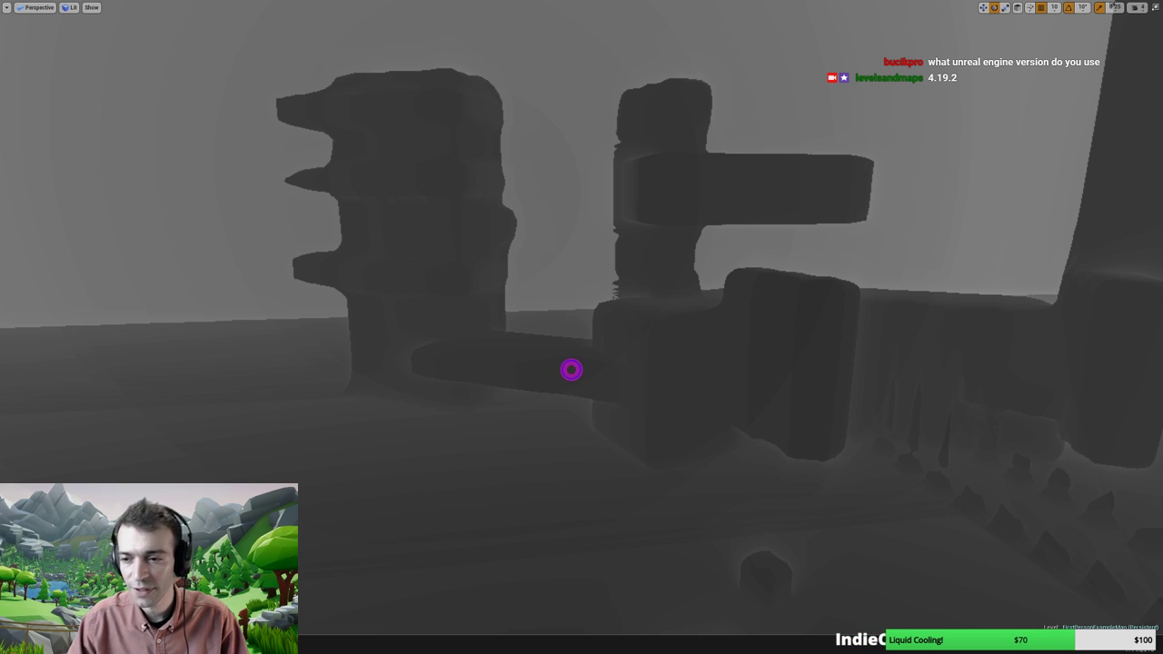
right_drag(571, 369, 589, 369)
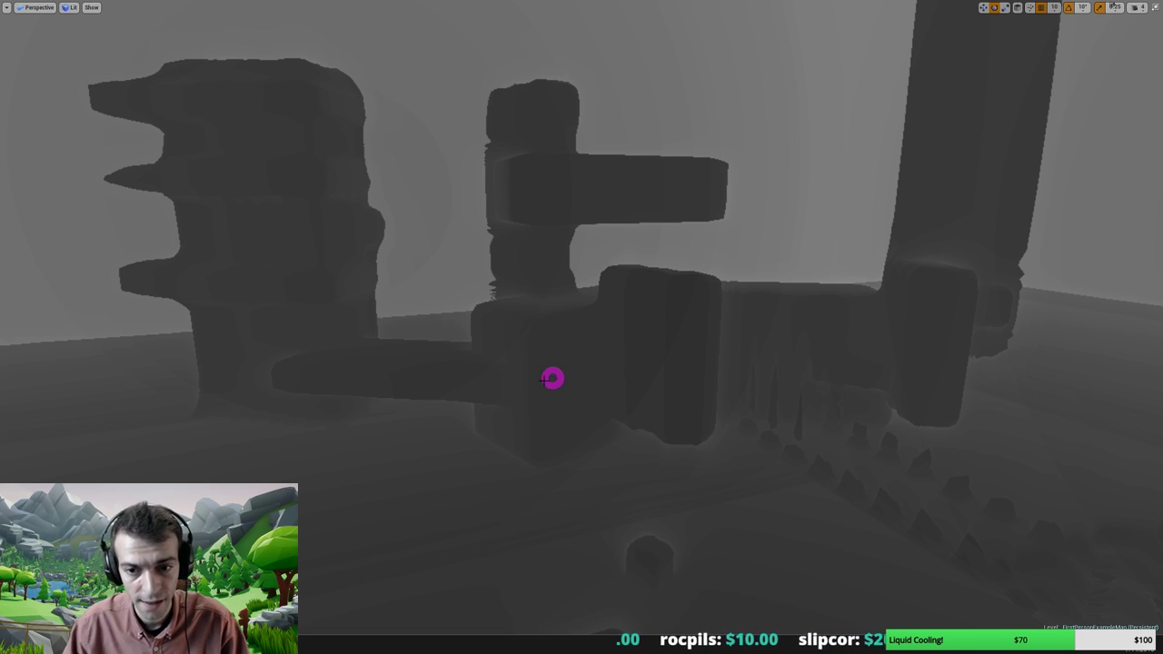
right_drag(532, 374, 532, 373)
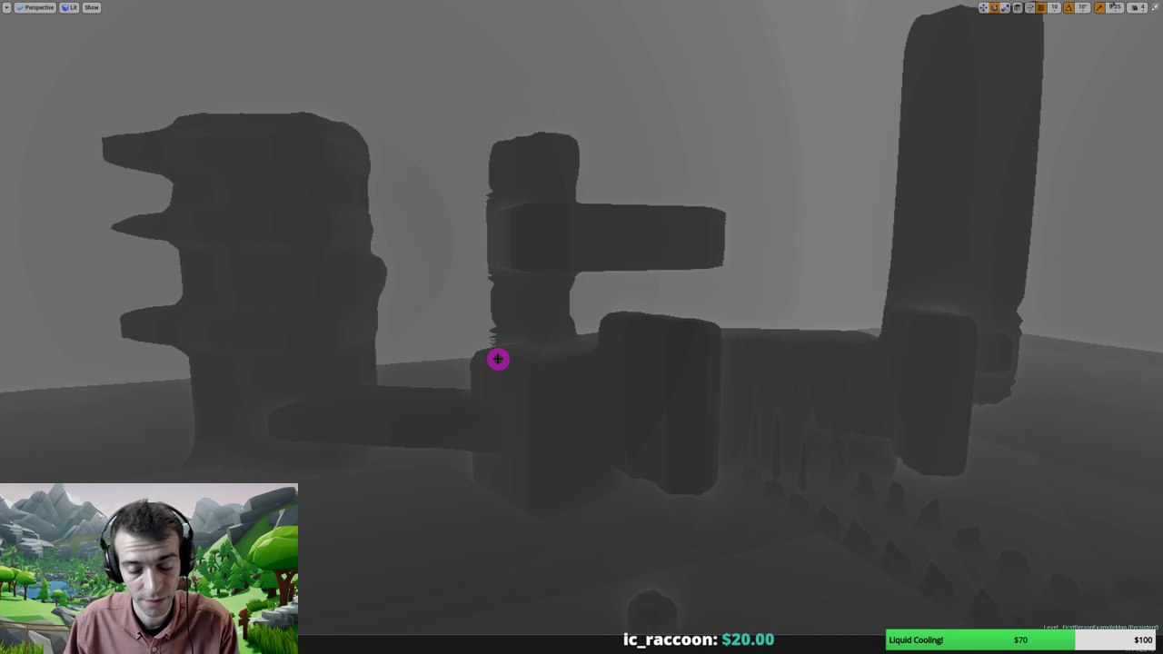
right_drag(498, 359, 497, 358)
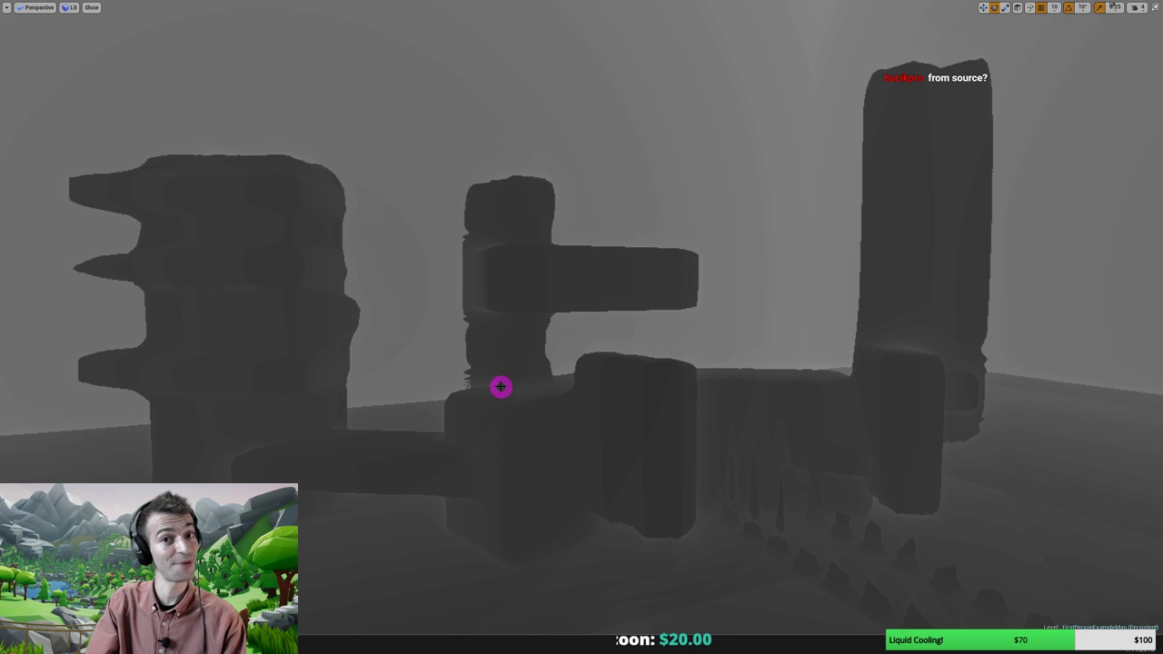
Turn off the Global DistanceField visualization and view the lit buildings again
click(92, 8)
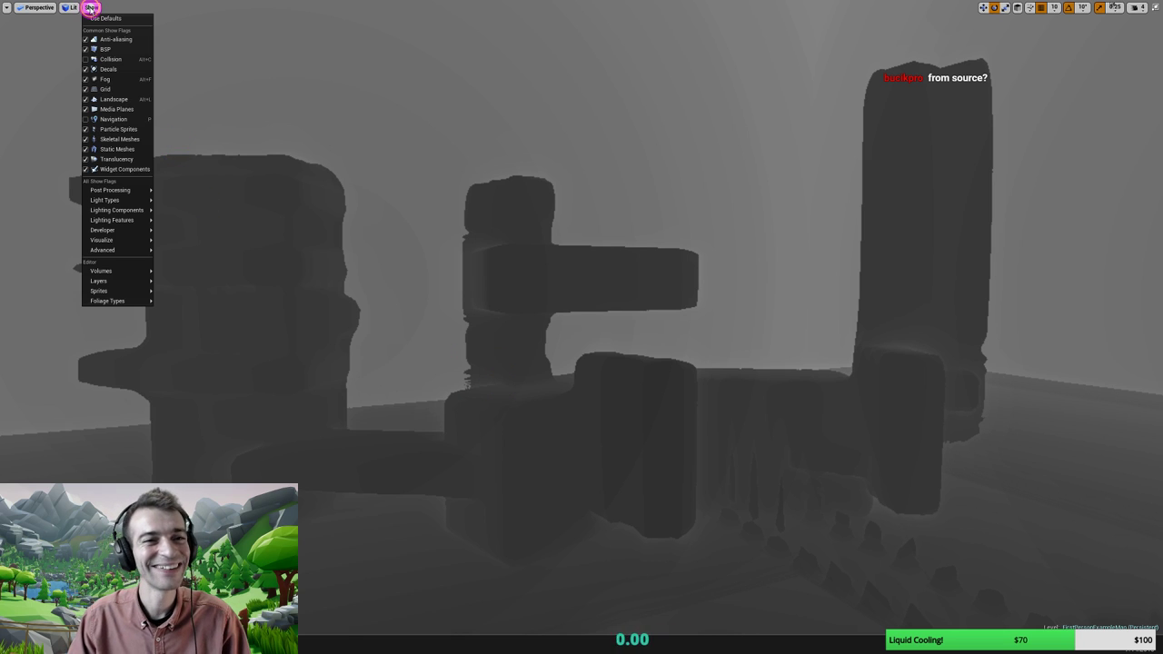
mouse_move(110, 246)
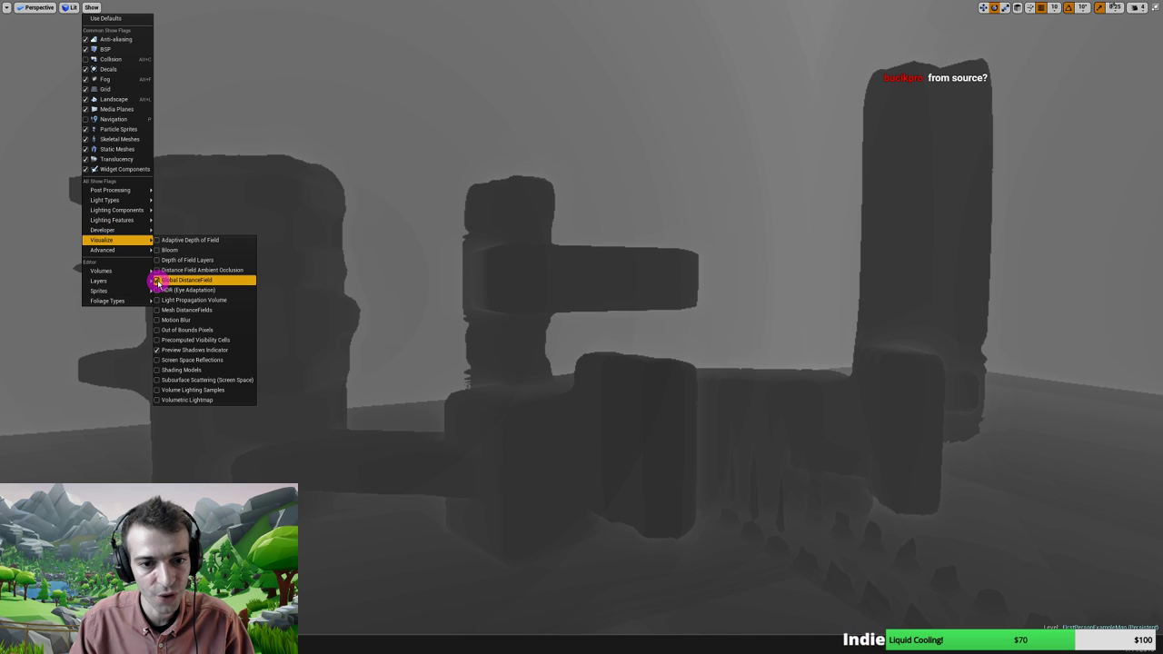
click(157, 280)
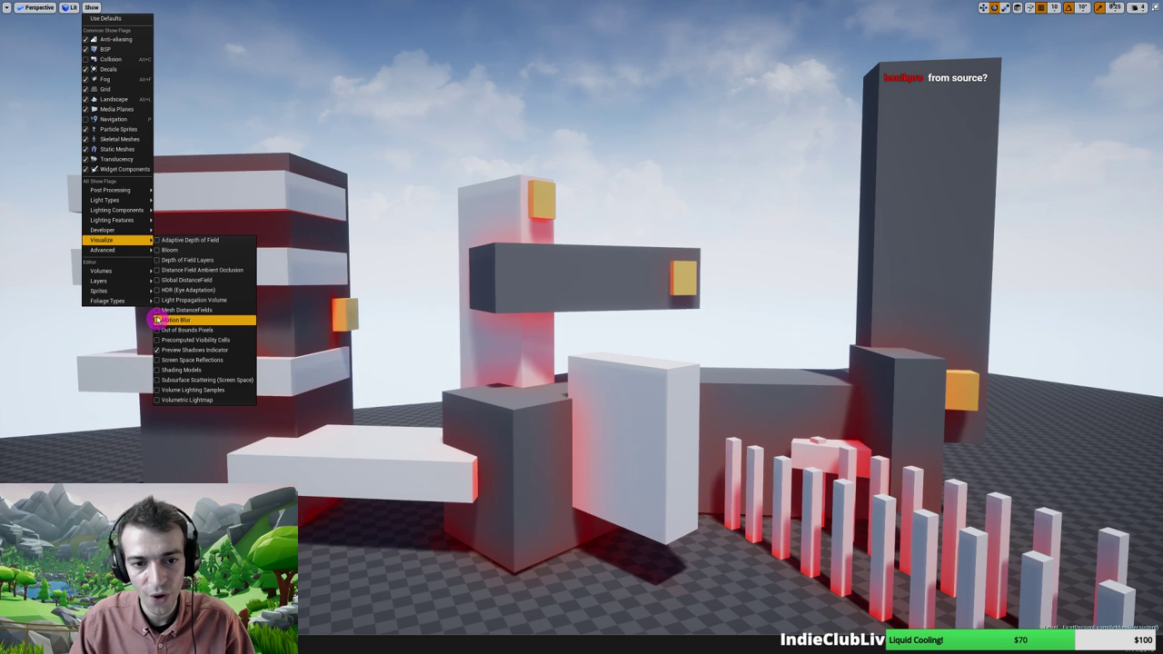
right_drag(484, 412, 483, 418)
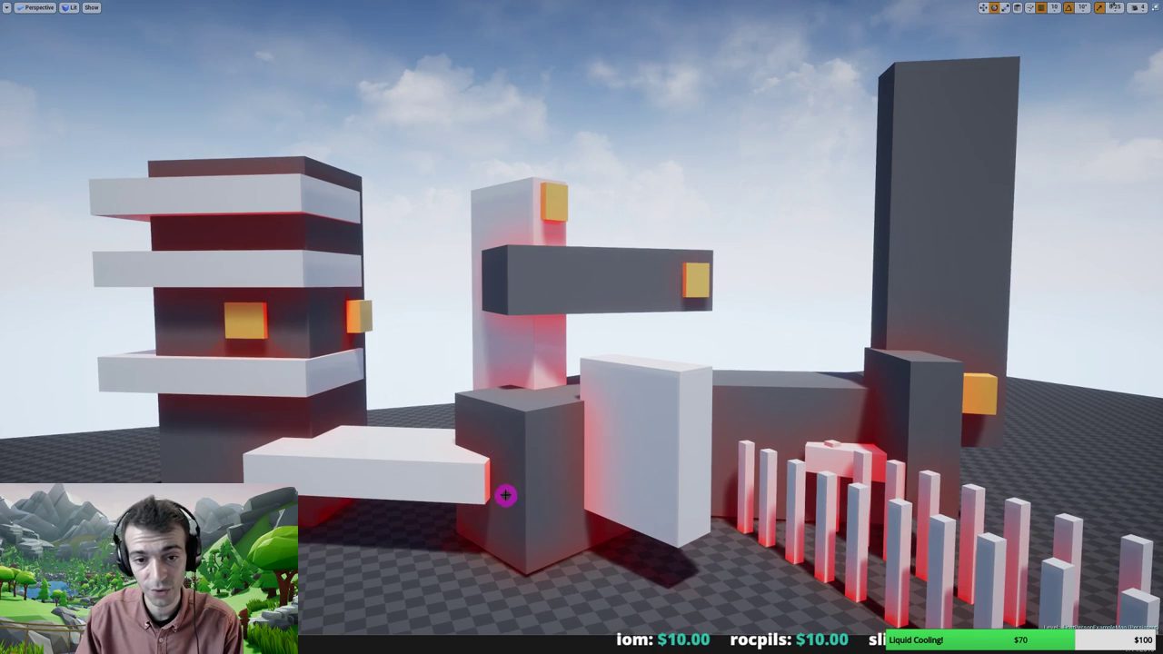
Leave full screen and open the project's Engine Rendering settings at the Lighting options
key(F11)
click(27, 16)
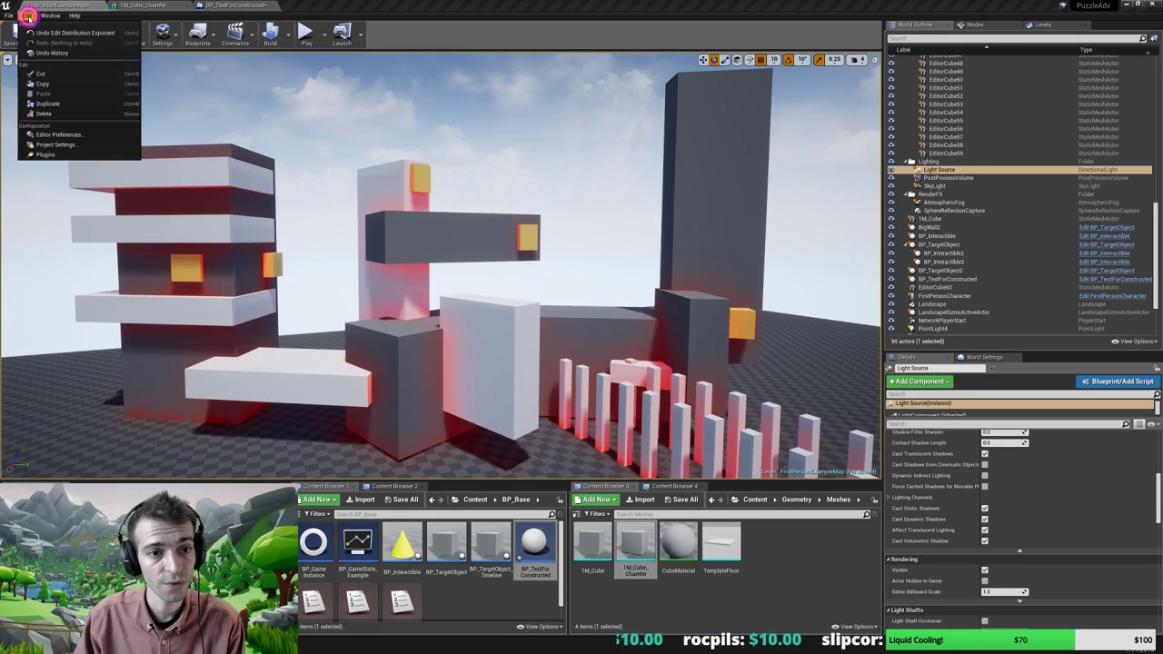
click(42, 147)
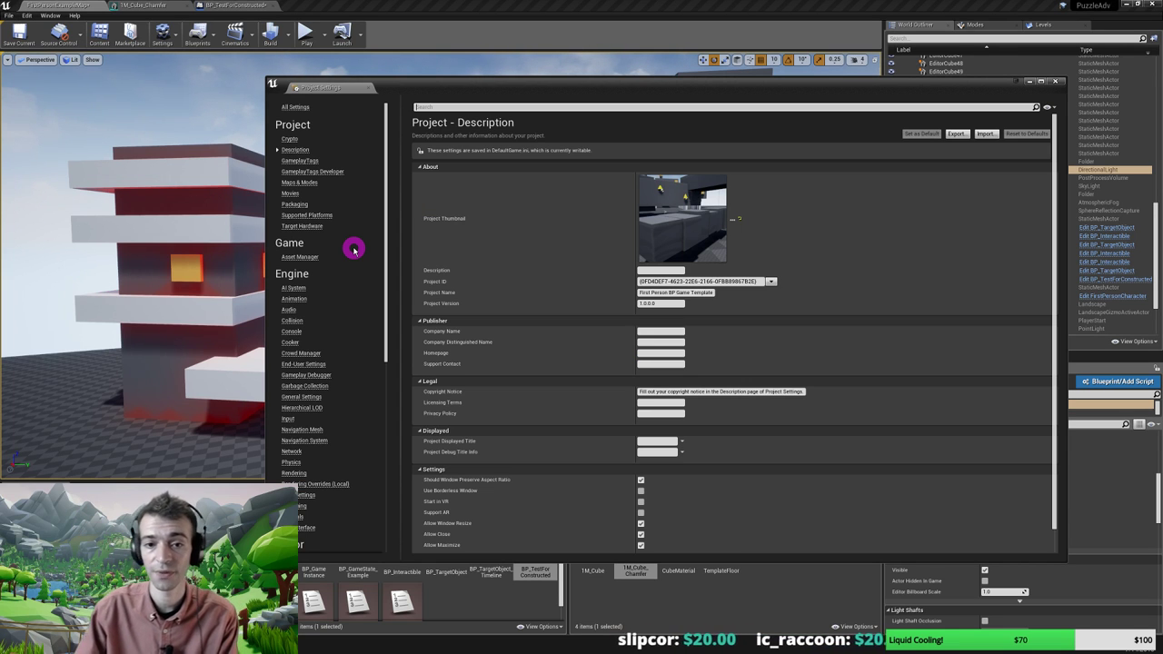
scroll(312, 387, down, 2)
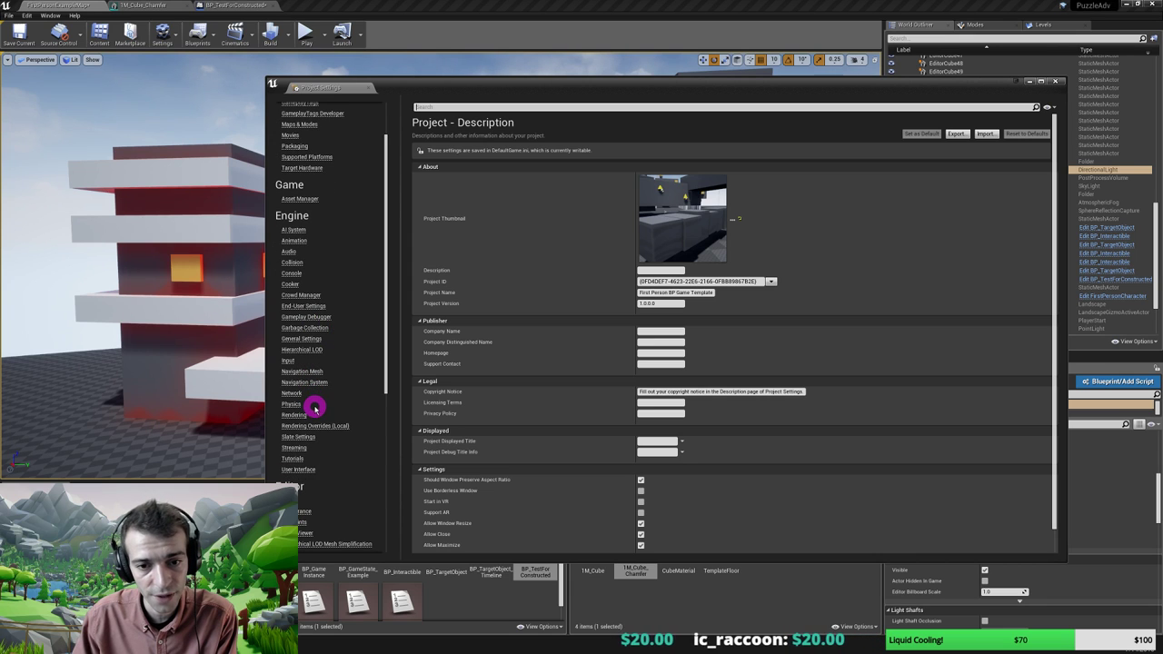
click(295, 415)
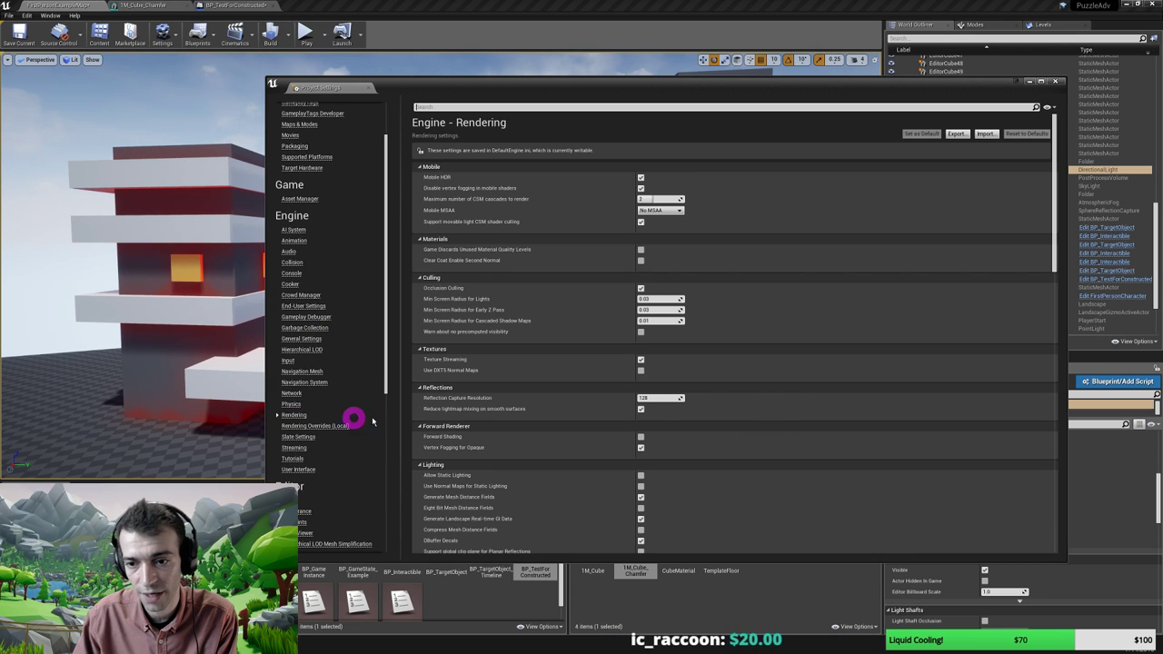
scroll(667, 416, down, 5)
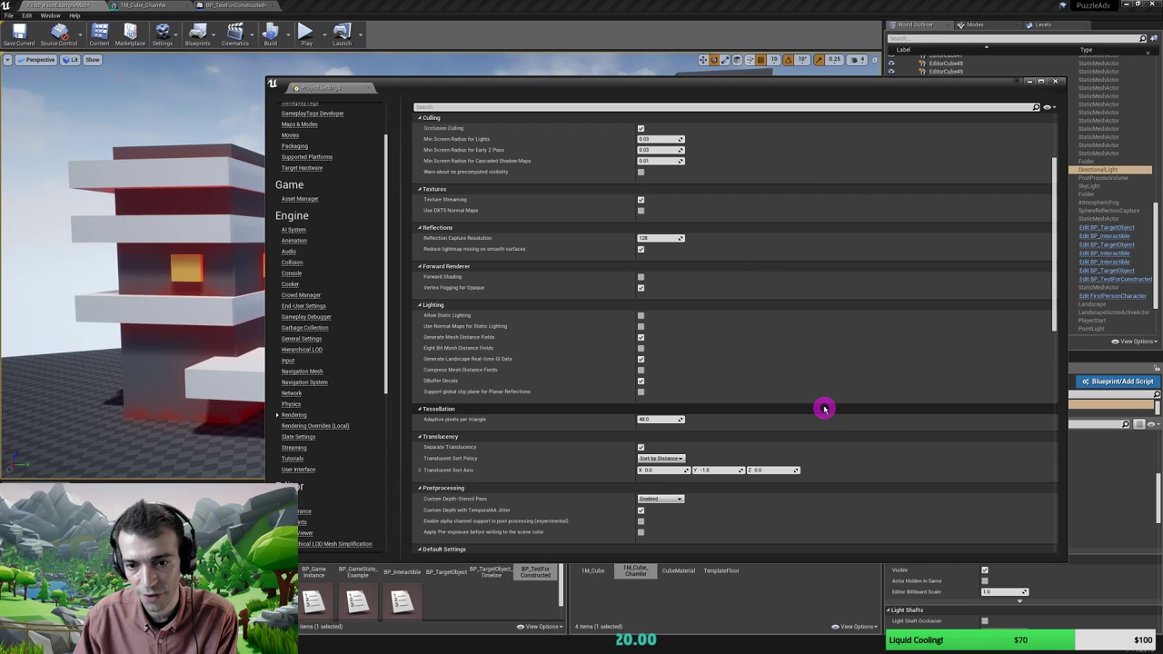
scroll(822, 393, down, 1)
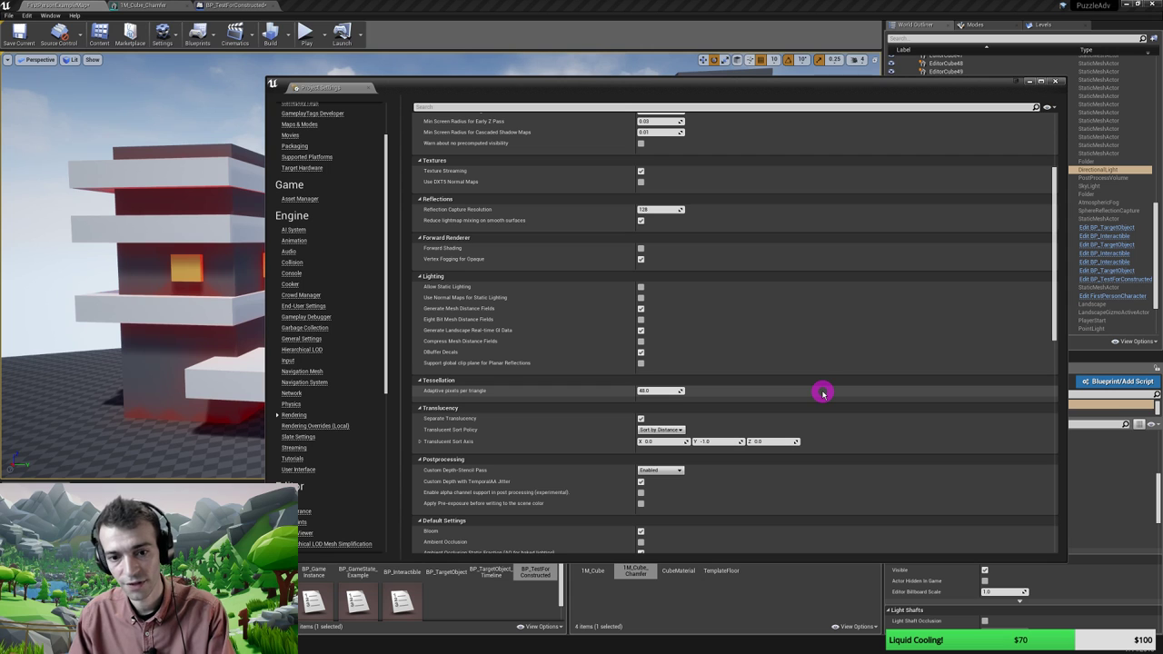
Select most of the Project Settings window for a screenshot and mark the Rendering category with a freehand blue line
key(Print)
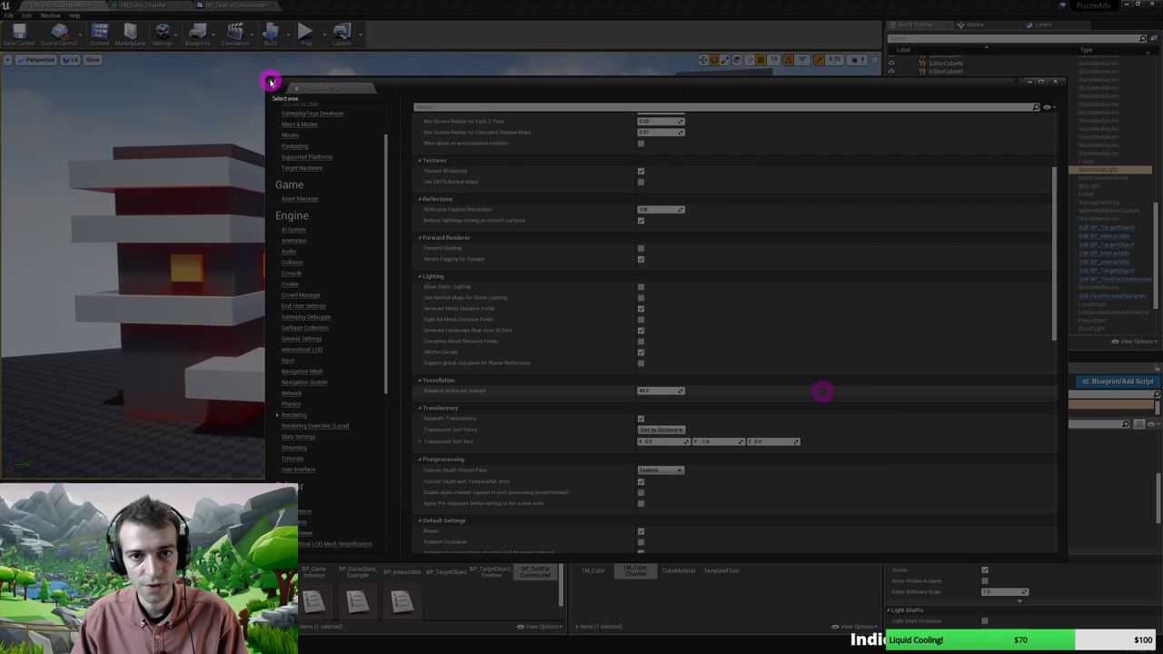
mouse_move(263, 73)
mouse_down()
mouse_move(824, 519)
mouse_move(855, 561)
mouse_up()
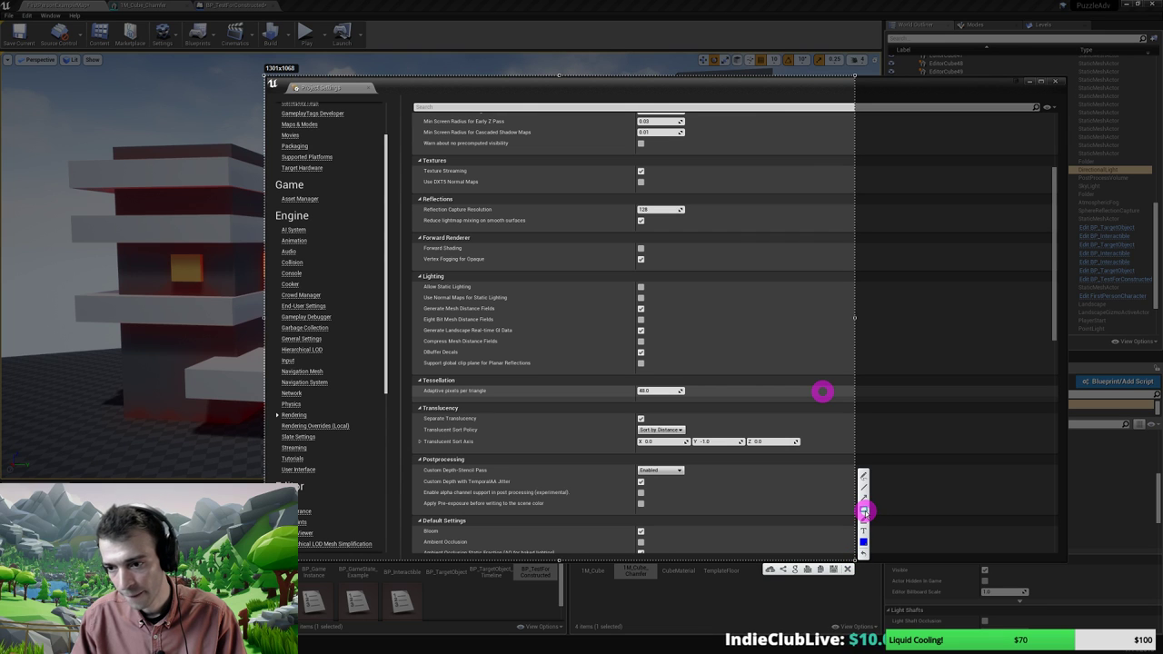
click(864, 511)
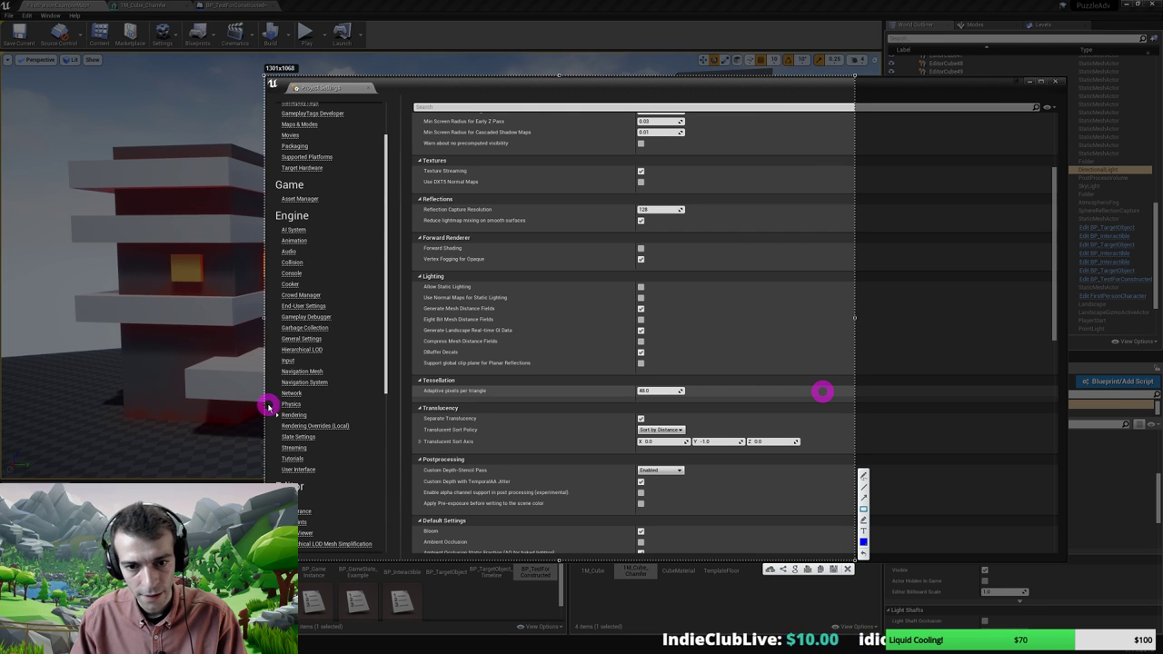
click(864, 476)
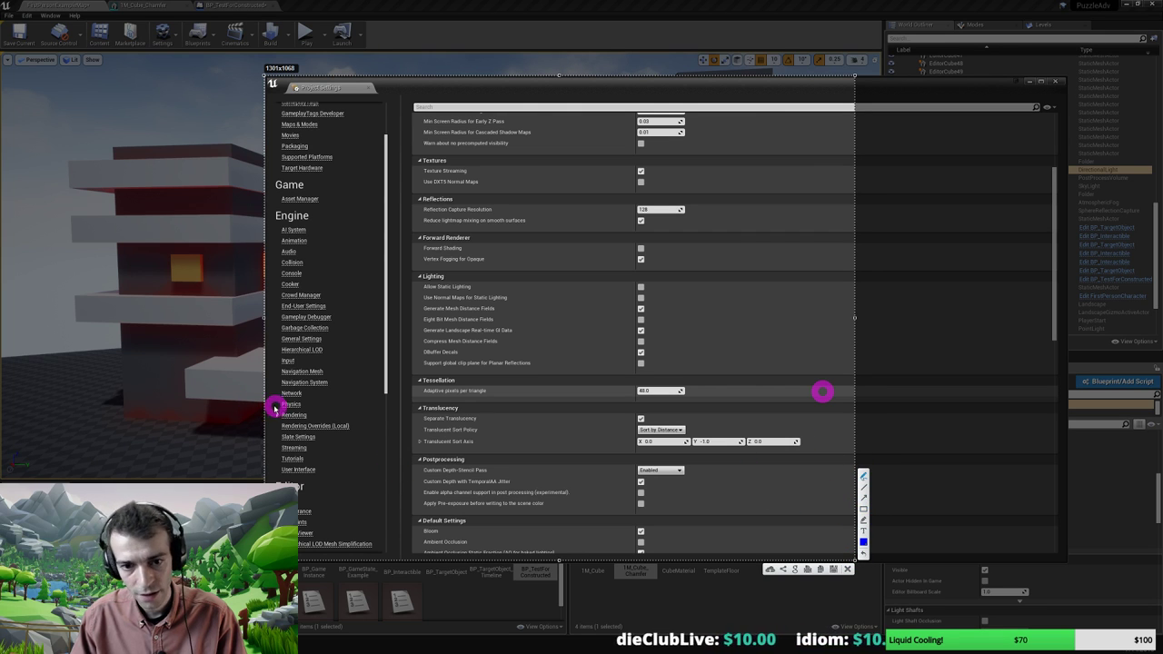
drag(271, 407, 330, 419)
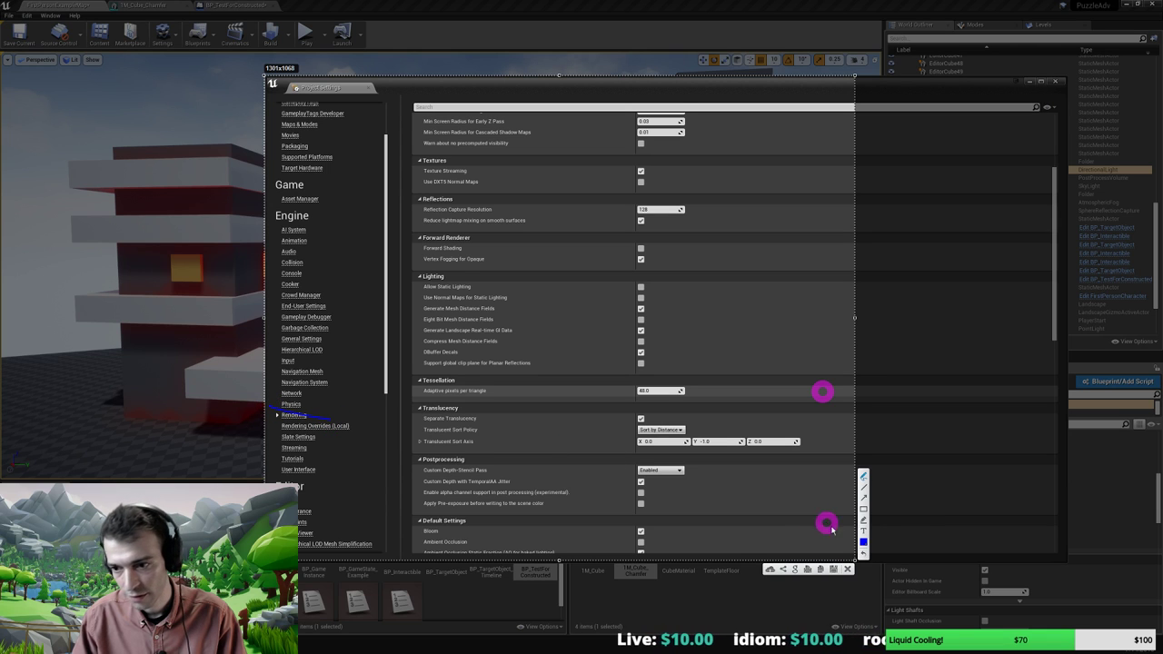
Change the annotation colour to red and frame the Rendering category with a rectangle
click(863, 542)
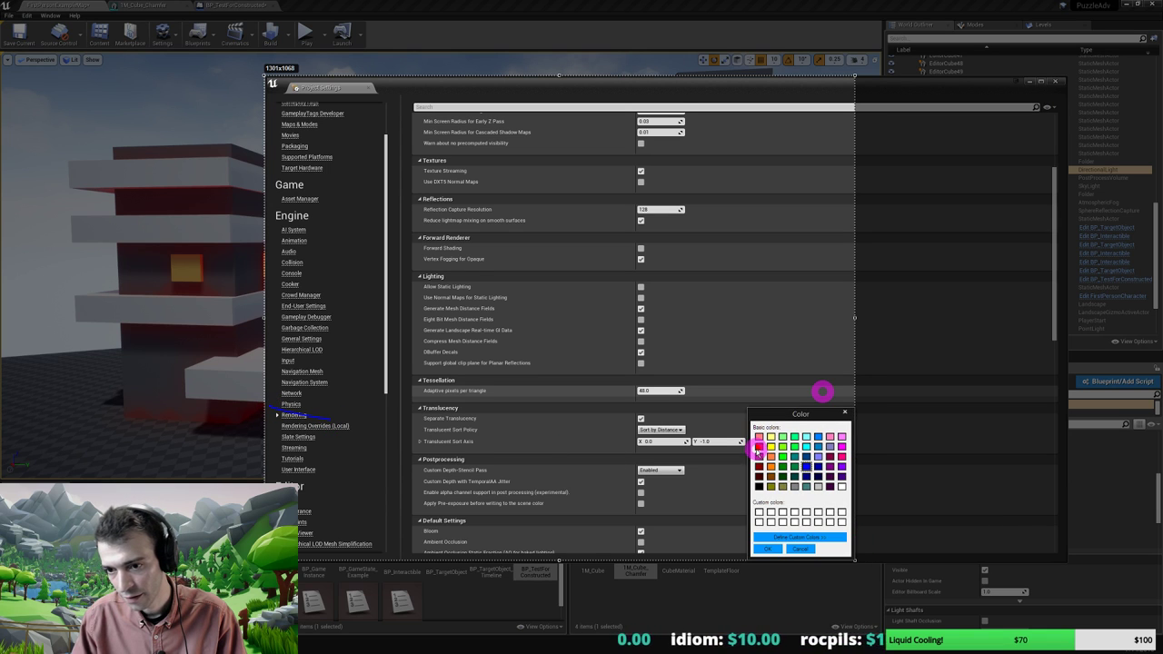
click(768, 549)
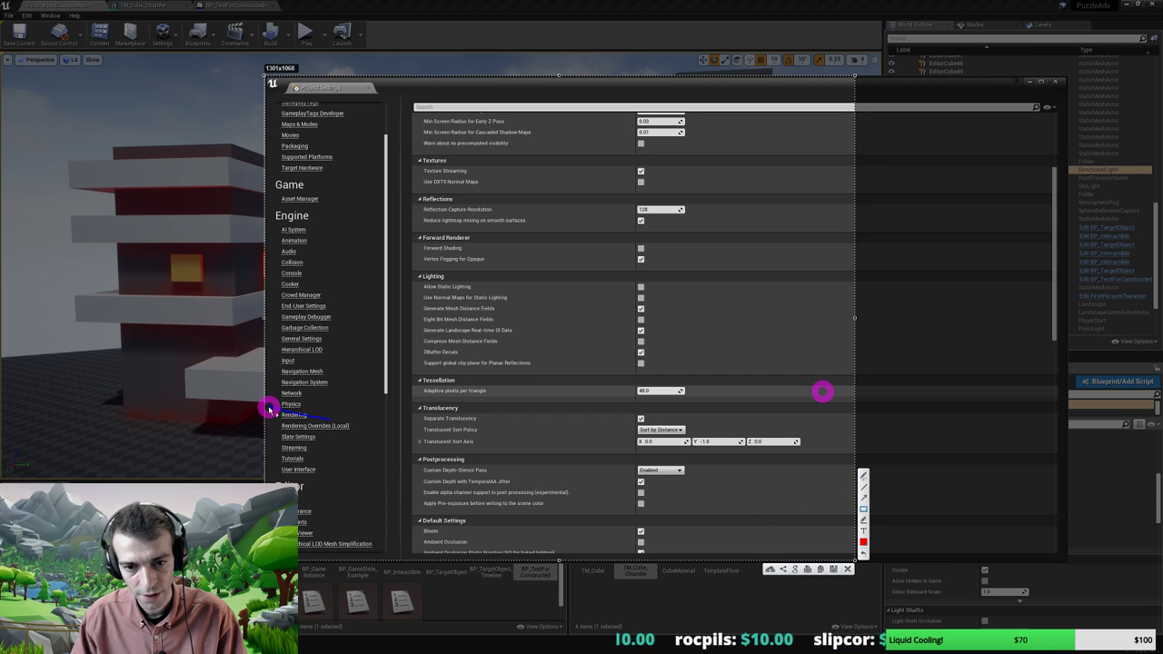
drag(269, 408, 374, 421)
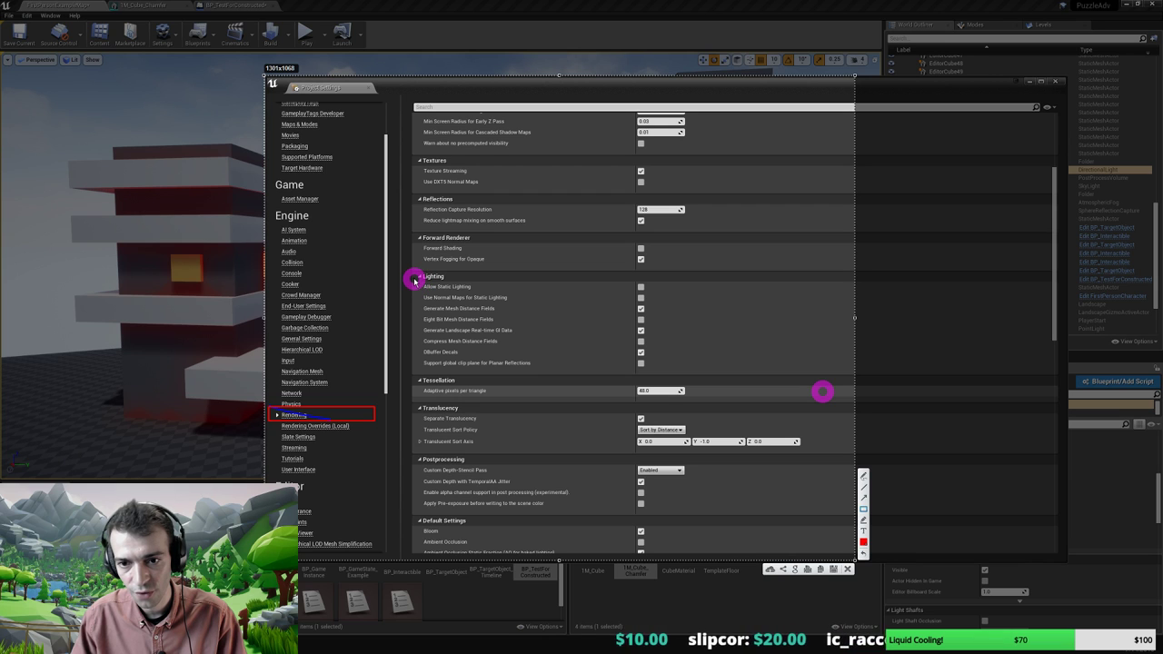
Frame Allow Static Lighting, Generate Mesh Distance Fields and Generate Landscape Real-time GI Data in red, upload the screenshot and close Project Settings
drag(415, 281, 650, 293)
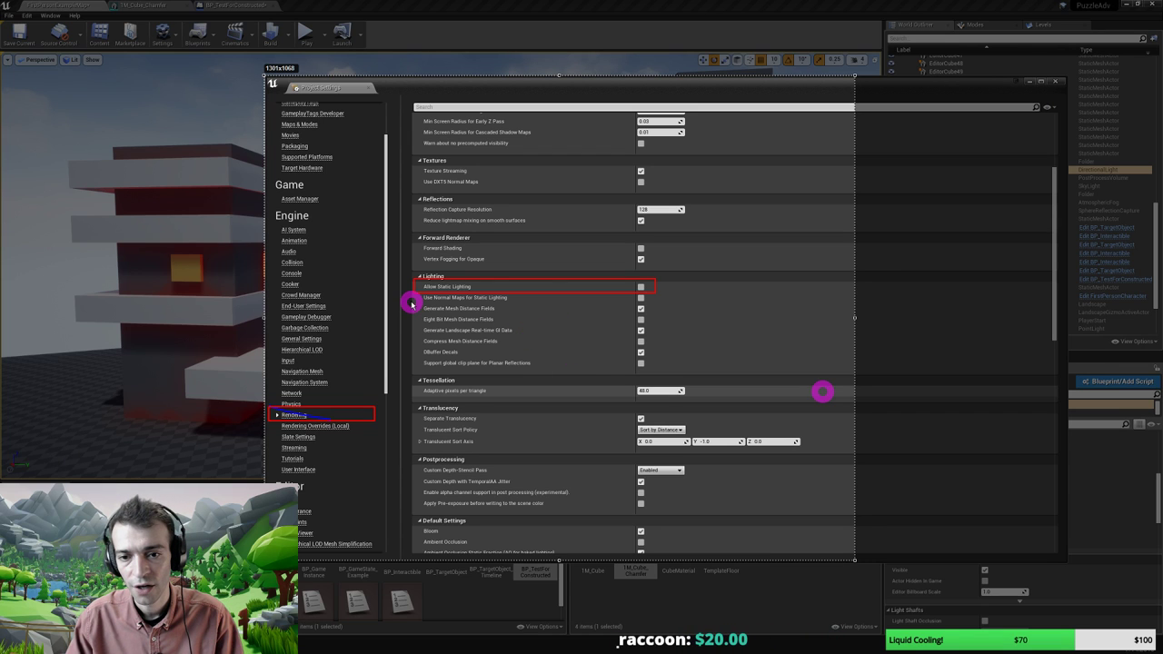
drag(413, 303, 654, 314)
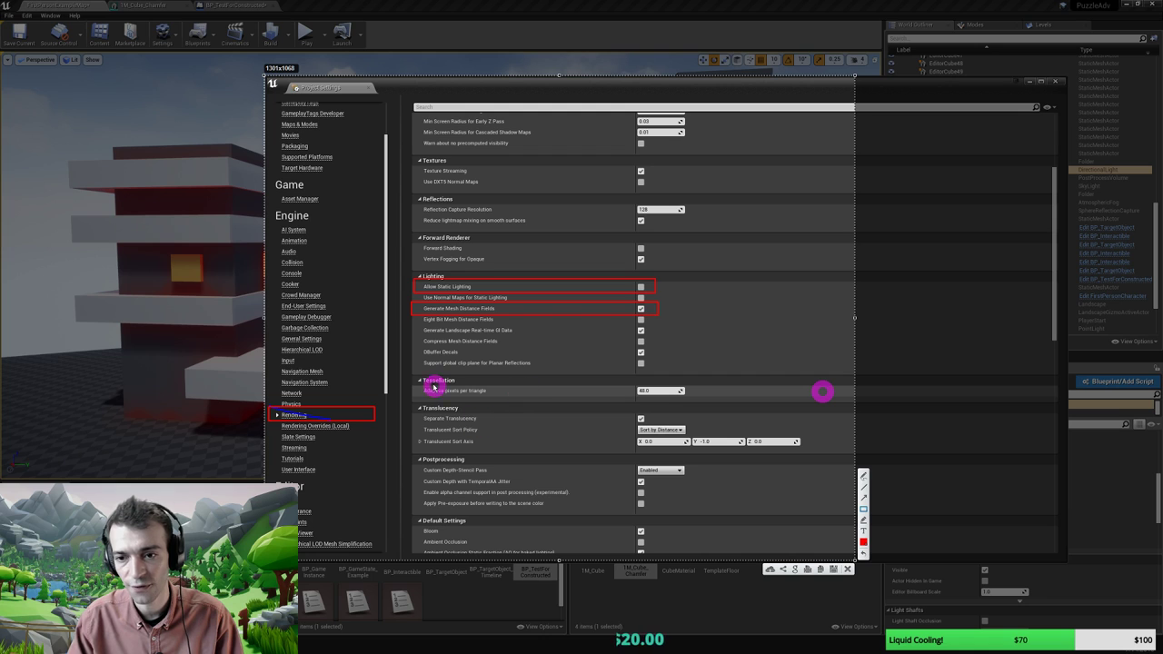
drag(409, 324, 670, 335)
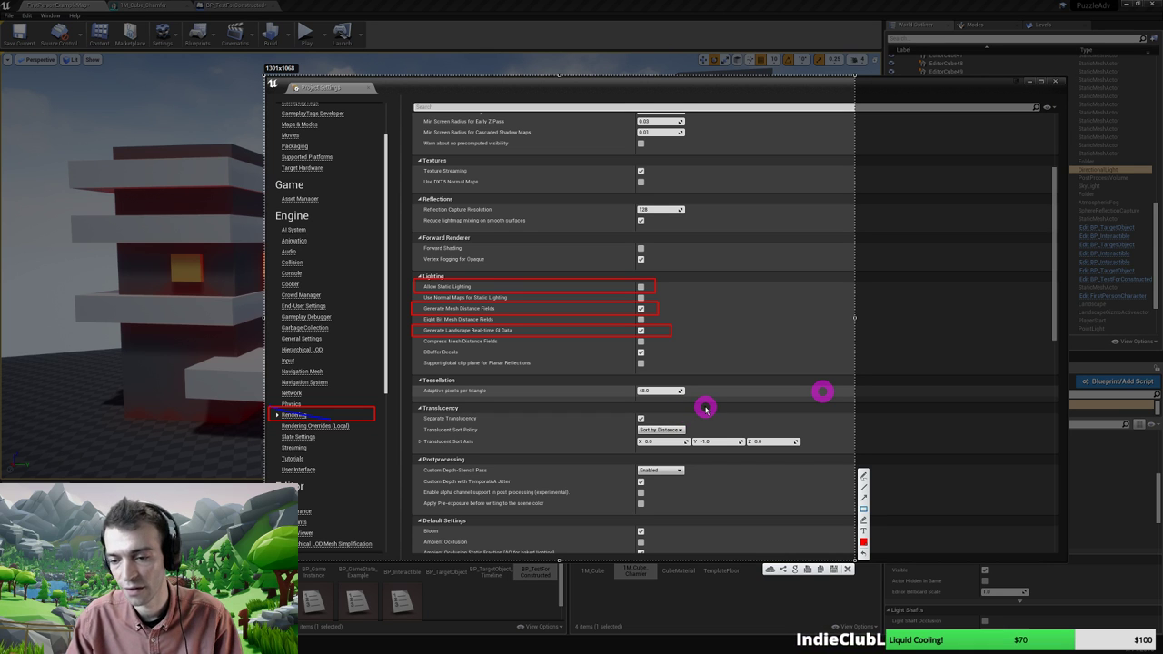
click(768, 570)
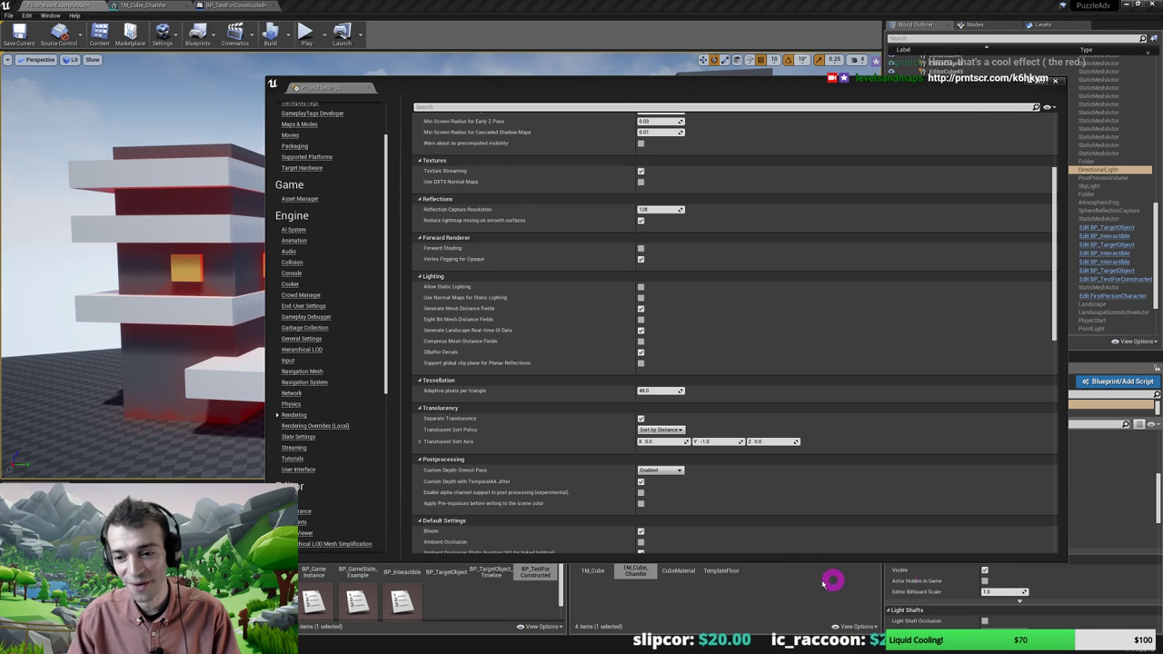
click(1056, 81)
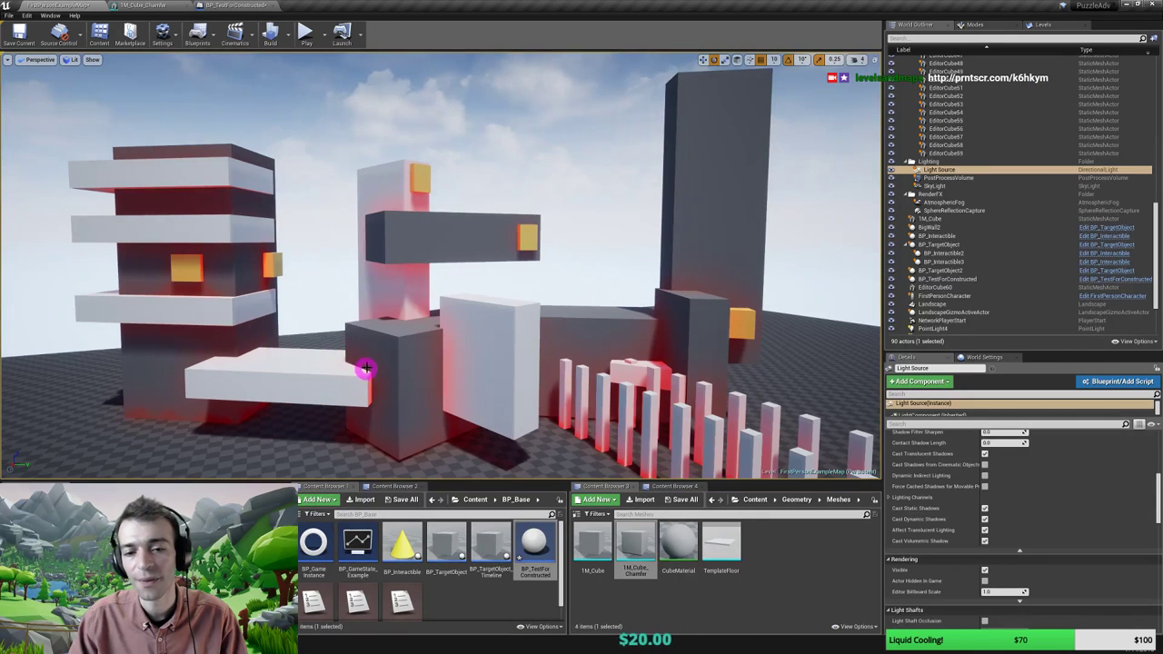
scroll(362, 369, up, 3)
scroll(363, 369, down, 6)
scroll(364, 368, up, 4)
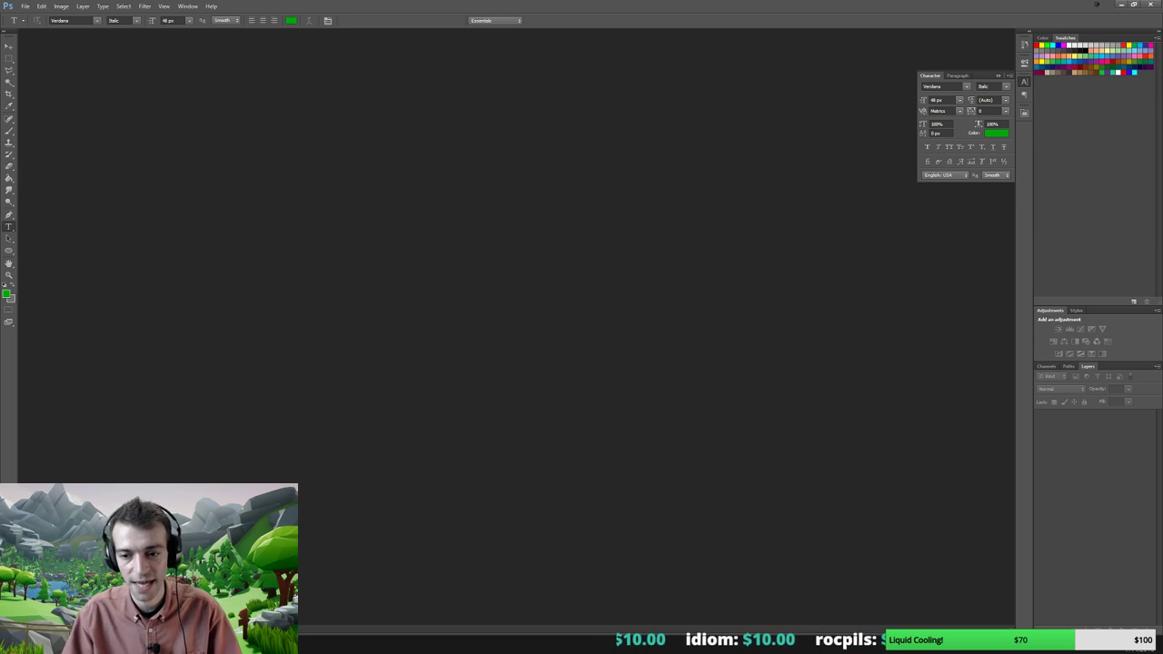
Switch to Photoshop and open the recent file season 2 ep6.psd
click(25, 5)
mouse_move(43, 68)
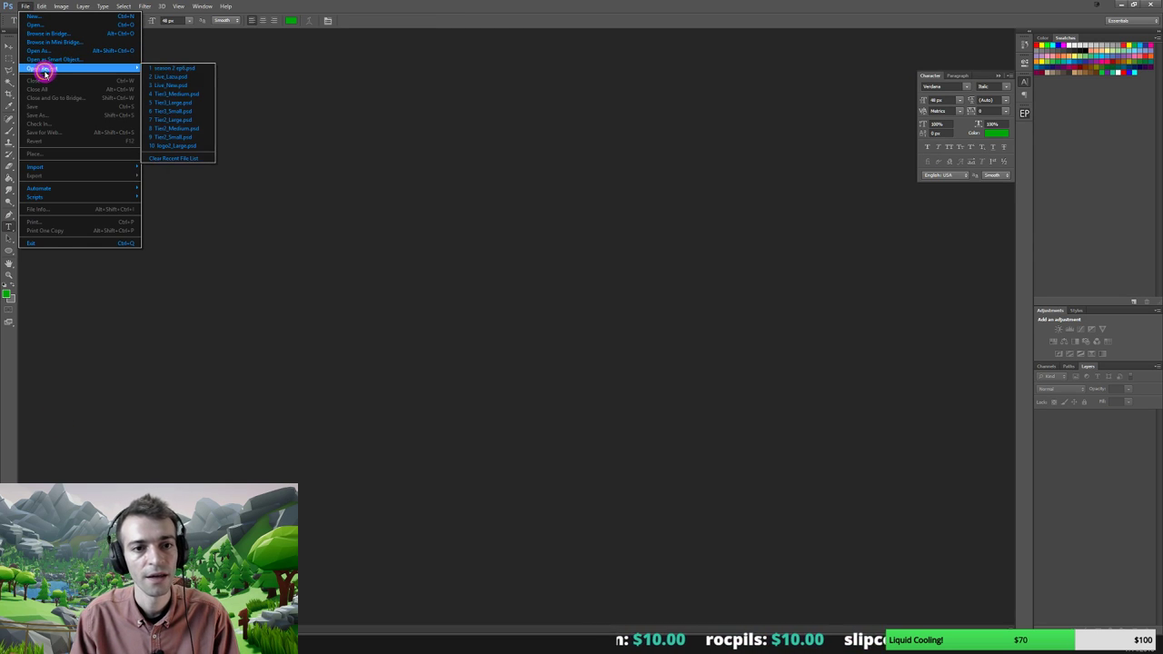
click(166, 69)
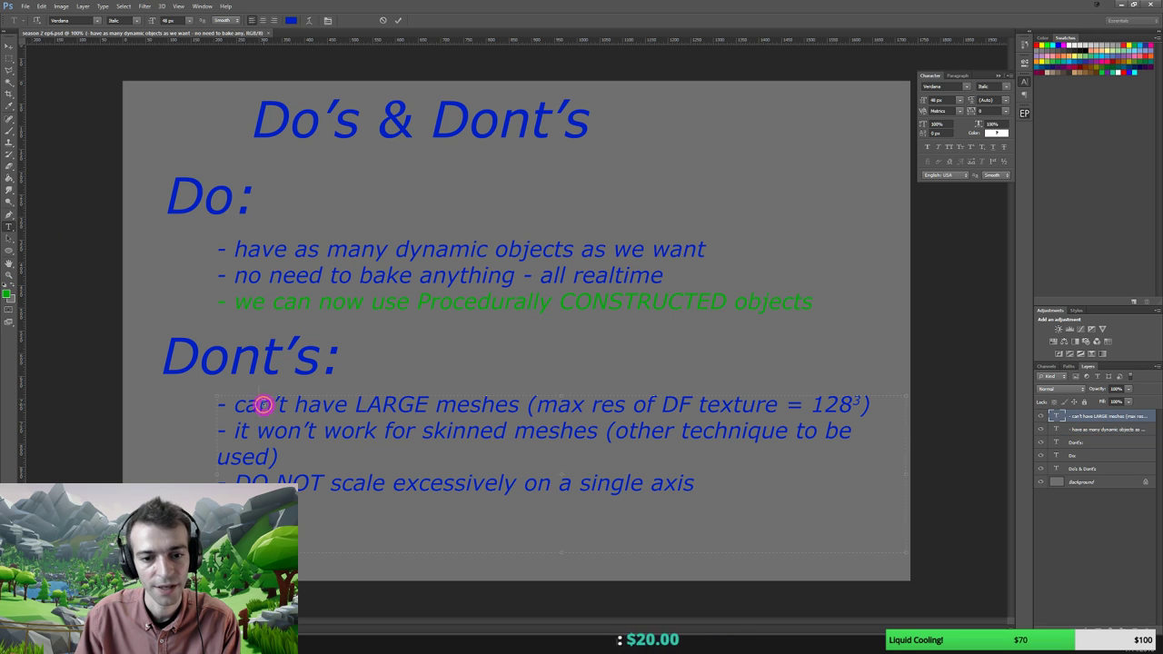
Recolour the "can't have LARGE meshes (max res of DF texture = 128³)" line under Dont's to red
triple_click(265, 408)
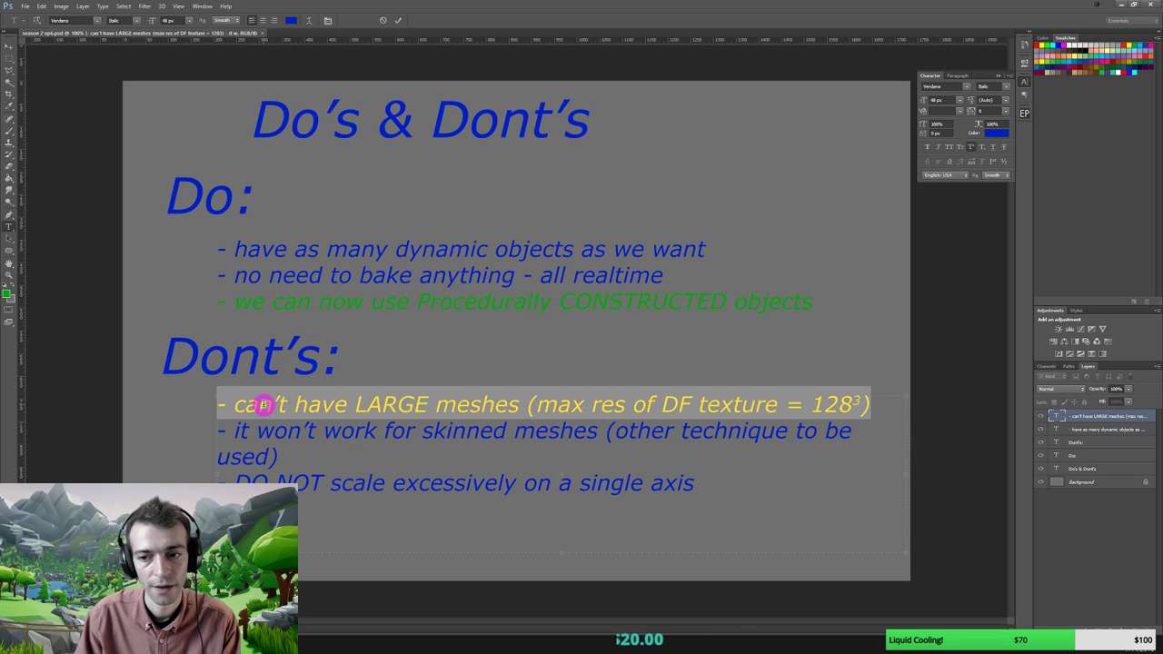
click(5, 292)
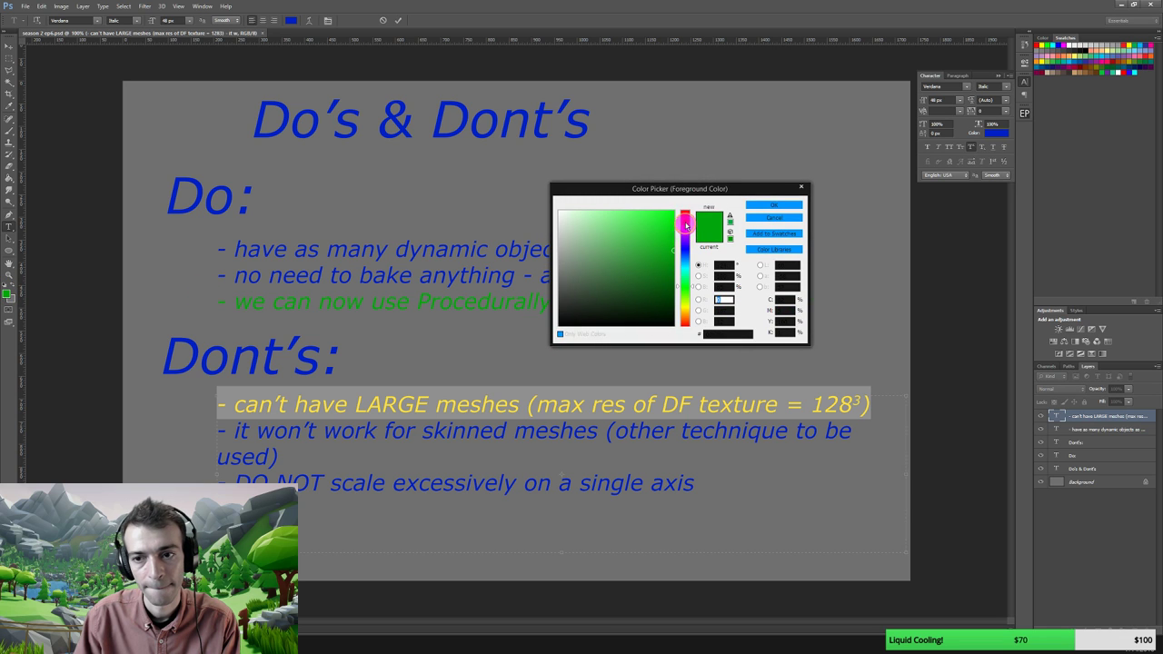
click(685, 215)
click(674, 214)
drag(674, 214, 677, 217)
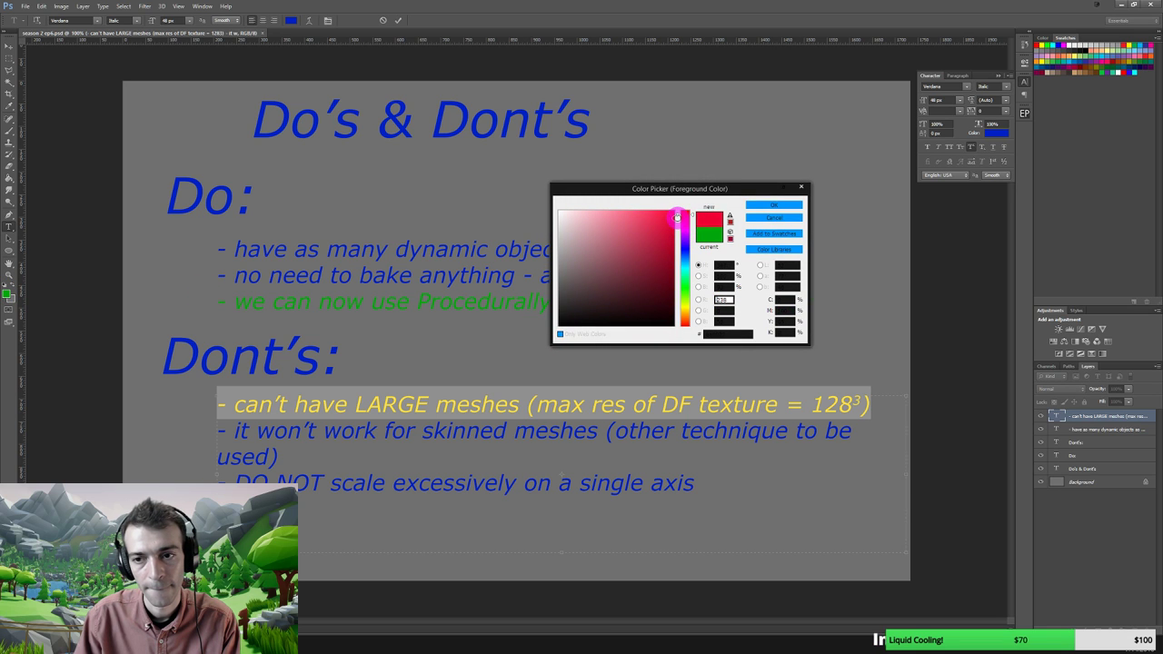
click(754, 207)
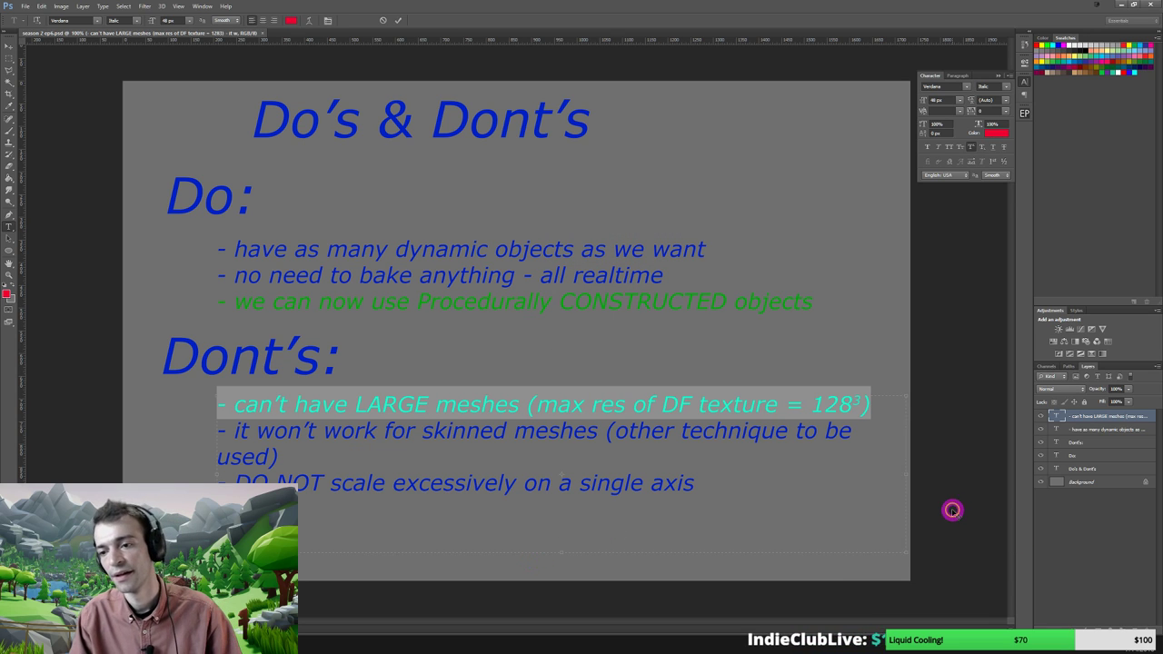
click(321, 489)
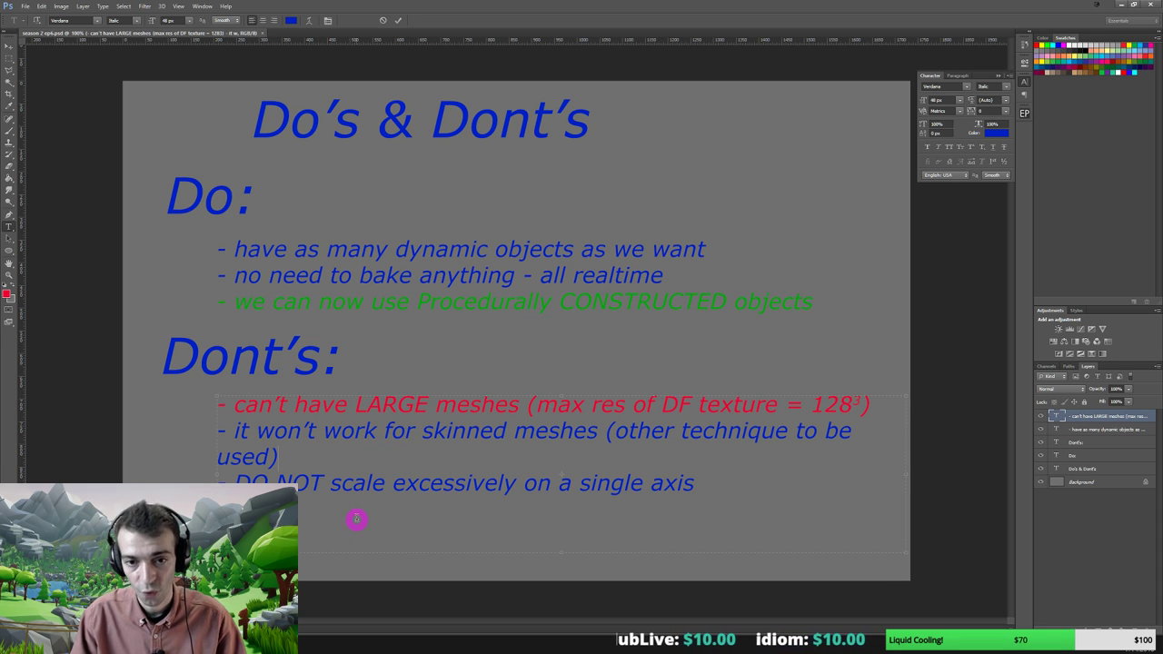
Return to the Unreal level and examine the occlusion tint around the Start block and the cube on top of it
click(1120, 7)
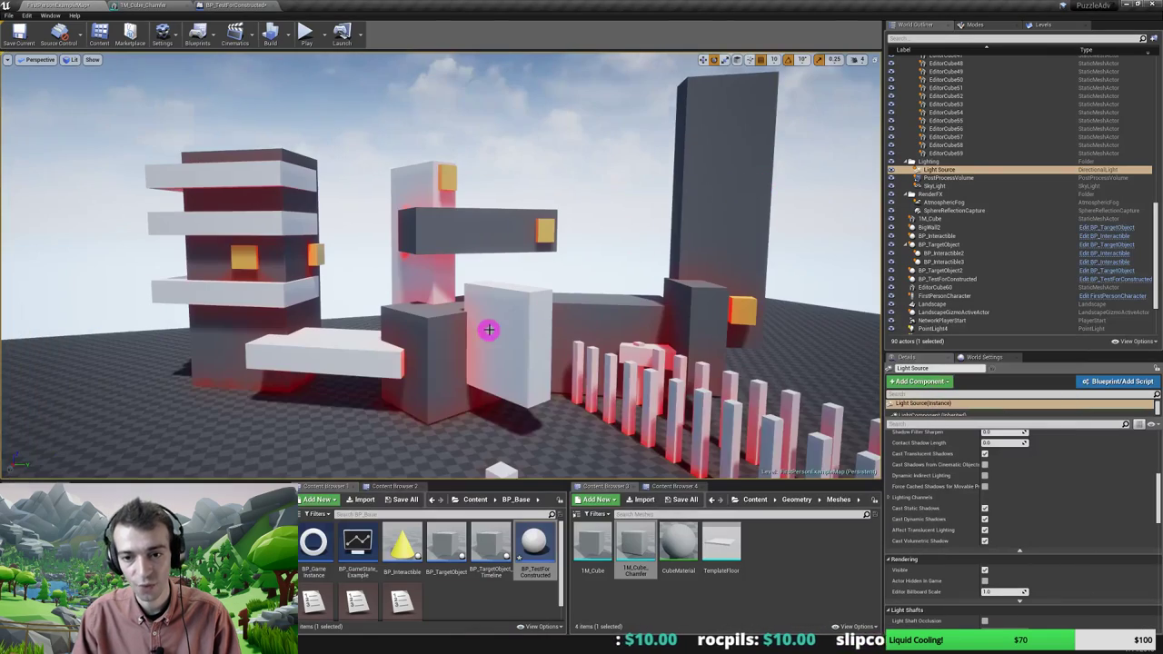
right_drag(488, 330, 479, 373)
right_drag(541, 260, 515, 256)
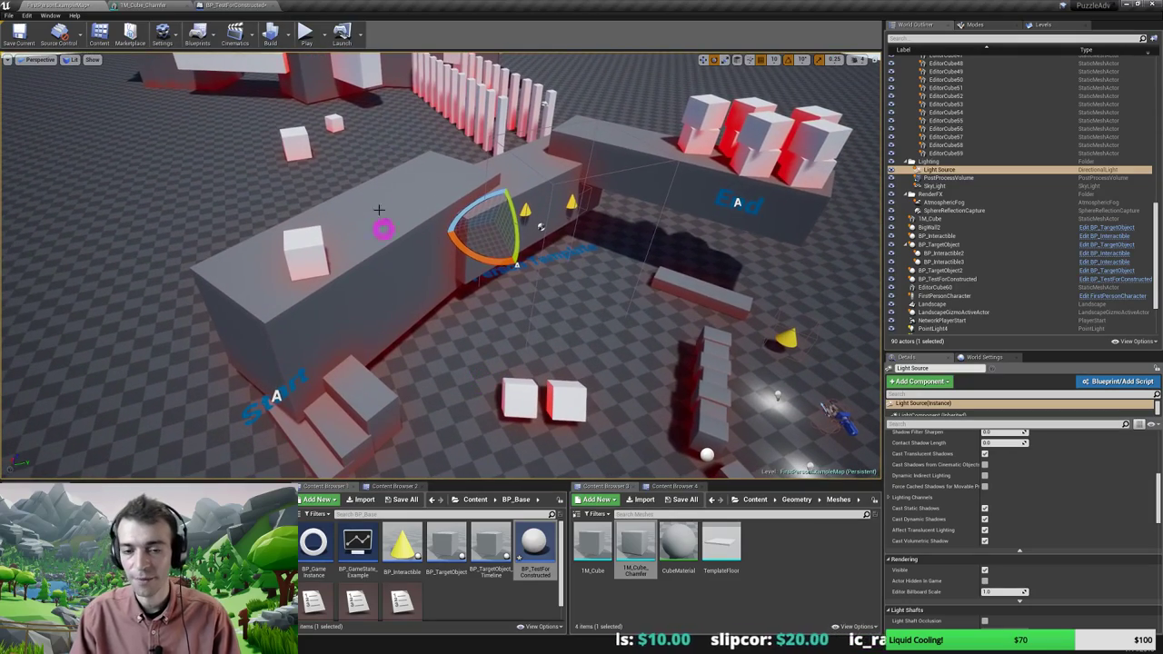
right_drag(388, 191, 391, 194)
right_drag(374, 271, 388, 268)
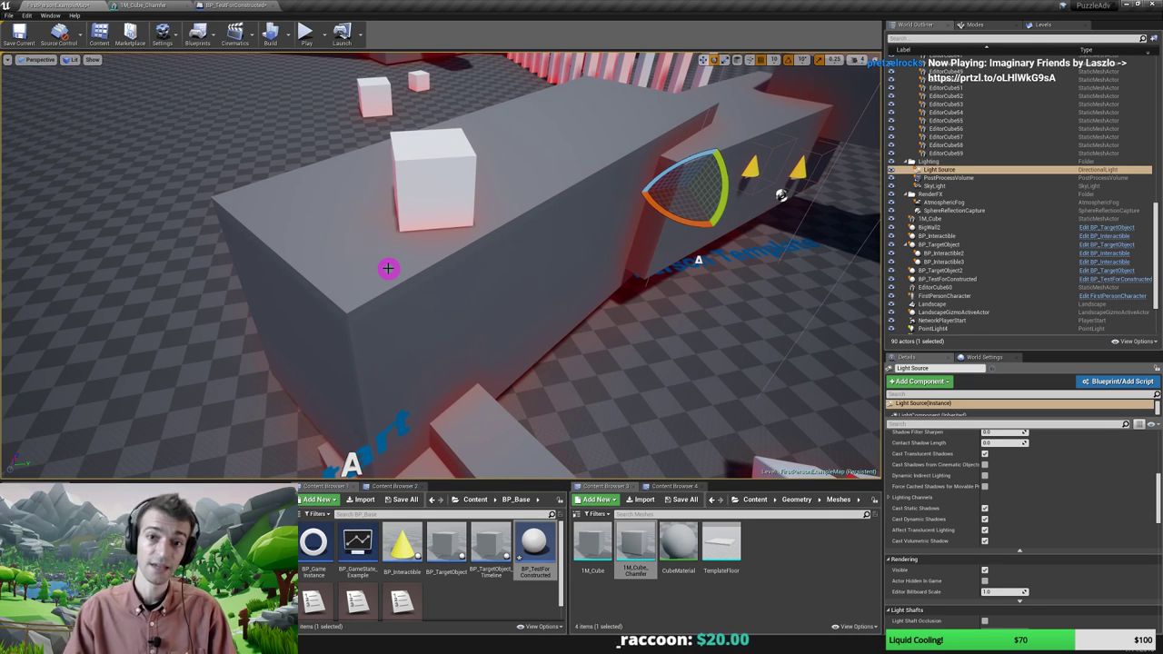
right_drag(388, 269, 354, 227)
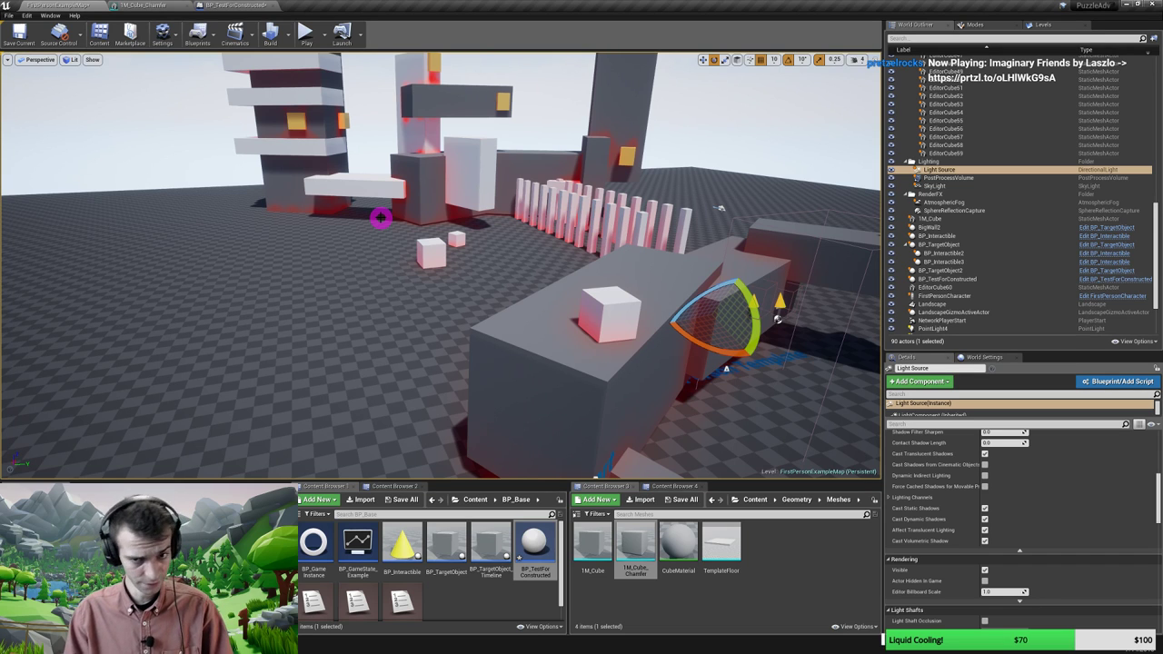
click(92, 59)
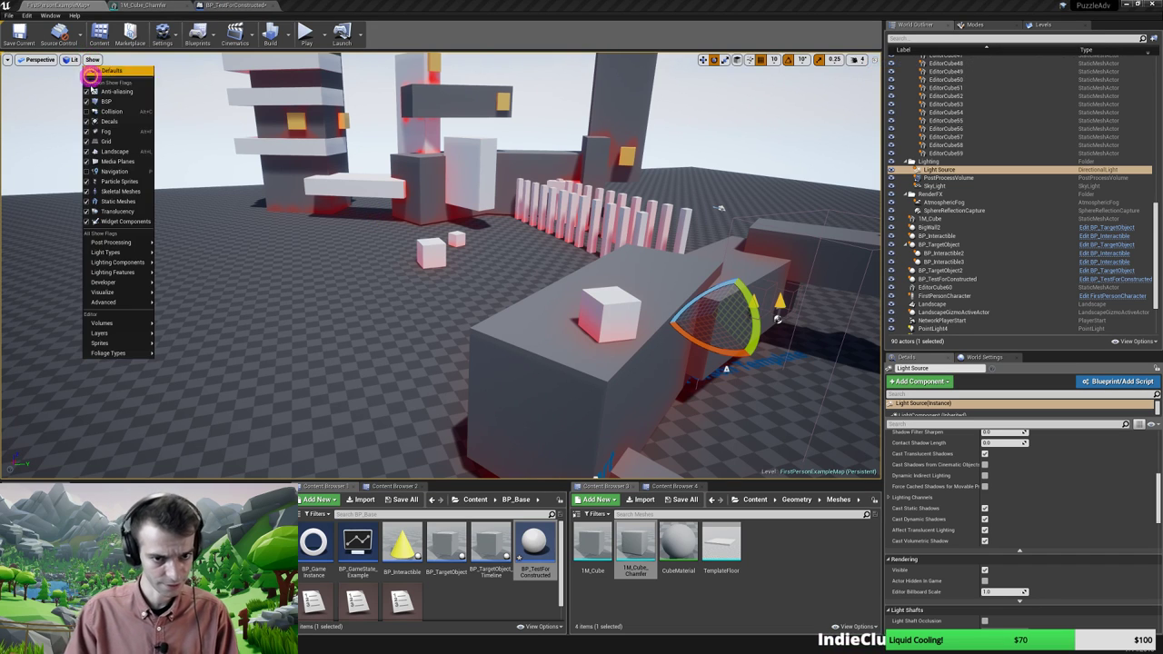
mouse_move(109, 292)
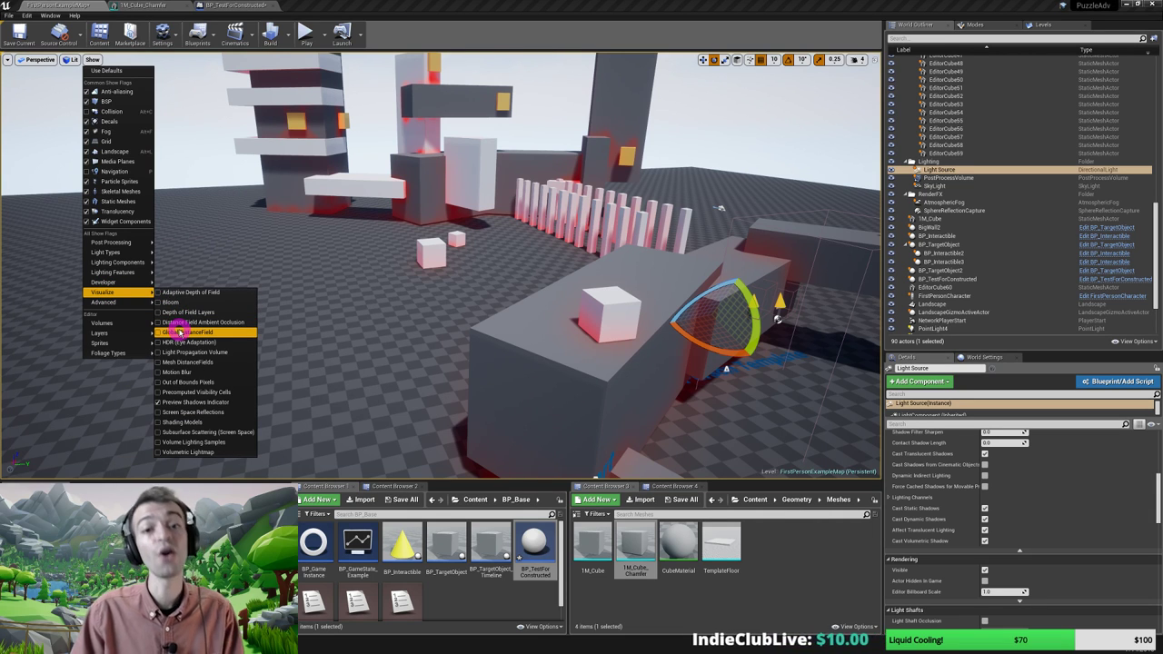
click(450, 3)
right_drag(475, 222, 476, 220)
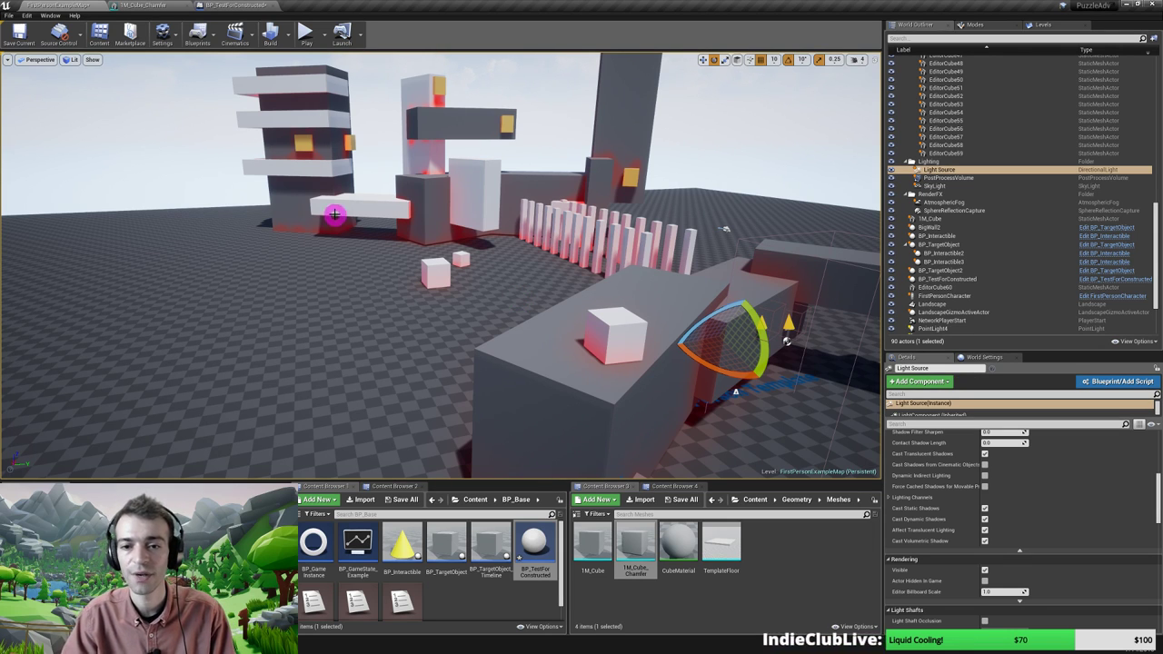
right_drag(335, 215, 328, 206)
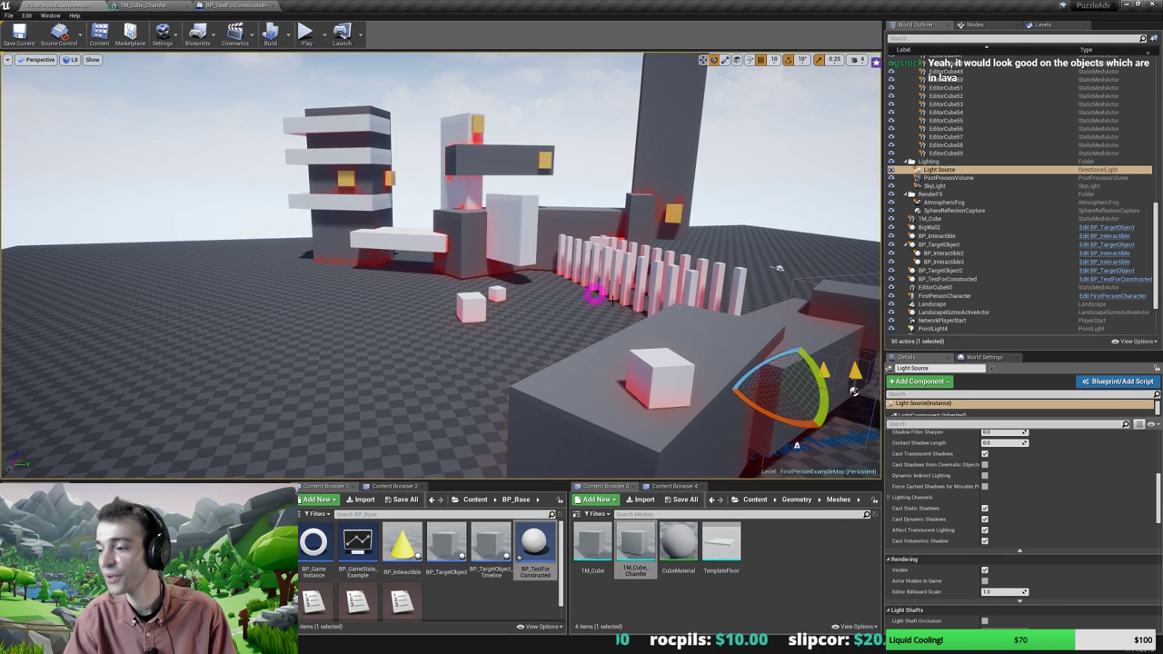
Inspect the occlusion around the tilted cubes and the Start area, and review the Light Source's light, shadow and distance field settings
mouse_move(666, 327)
right_down()
mouse_move(714, 340)
mouse_move(595, 381)
mouse_move(730, 371)
mouse_move(699, 387)
mouse_move(680, 361)
right_up()
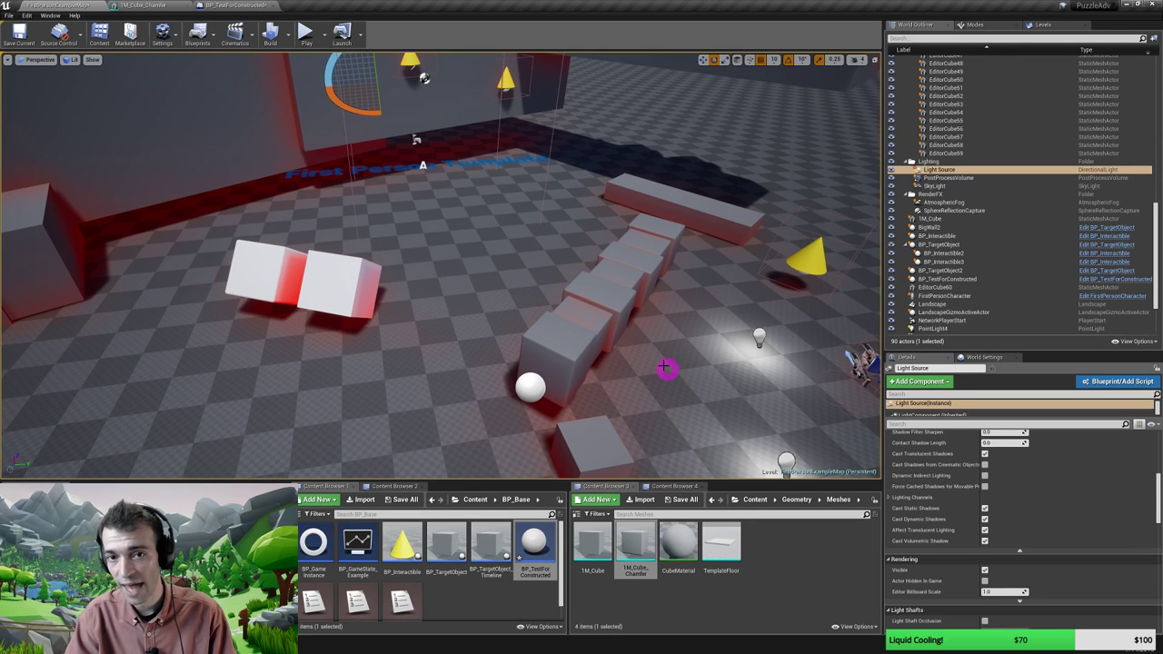
right_drag(662, 366, 624, 342)
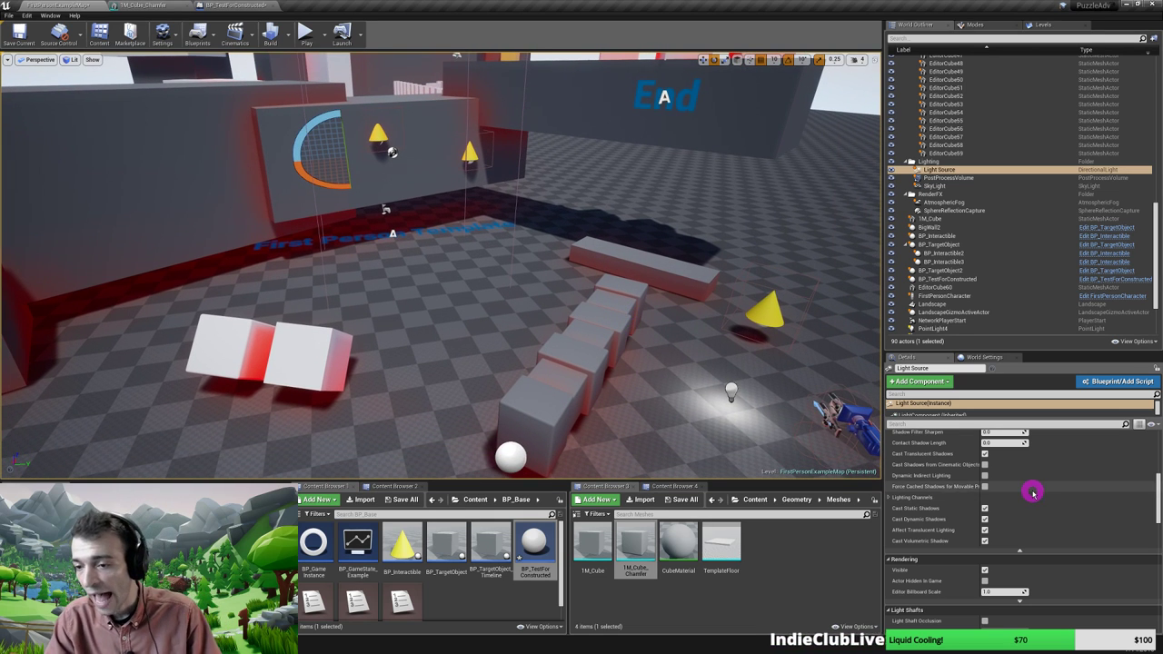
scroll(1030, 487, up, 8)
scroll(1032, 493, up, 2)
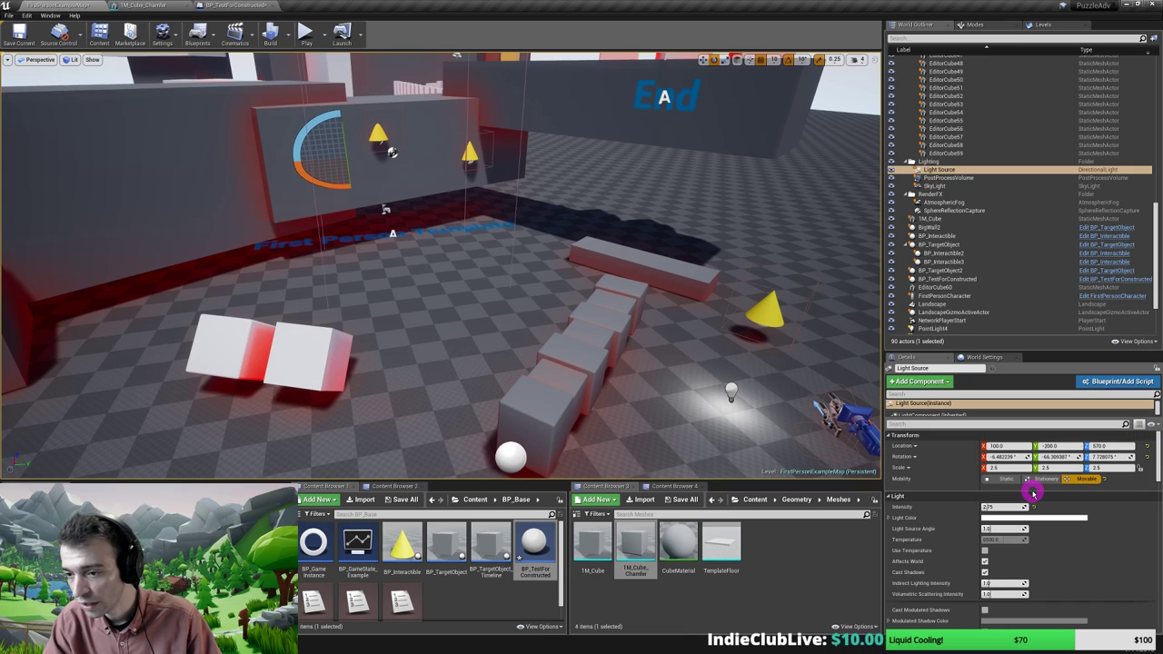
scroll(1033, 492, down, 8)
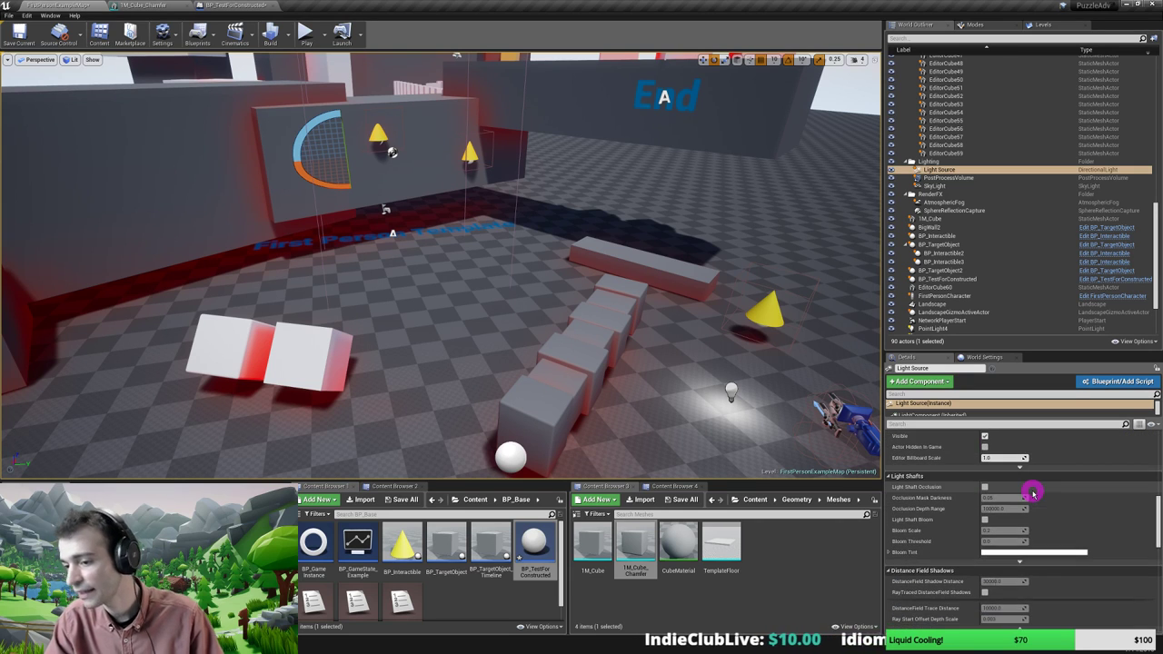
scroll(1033, 492, down, 2)
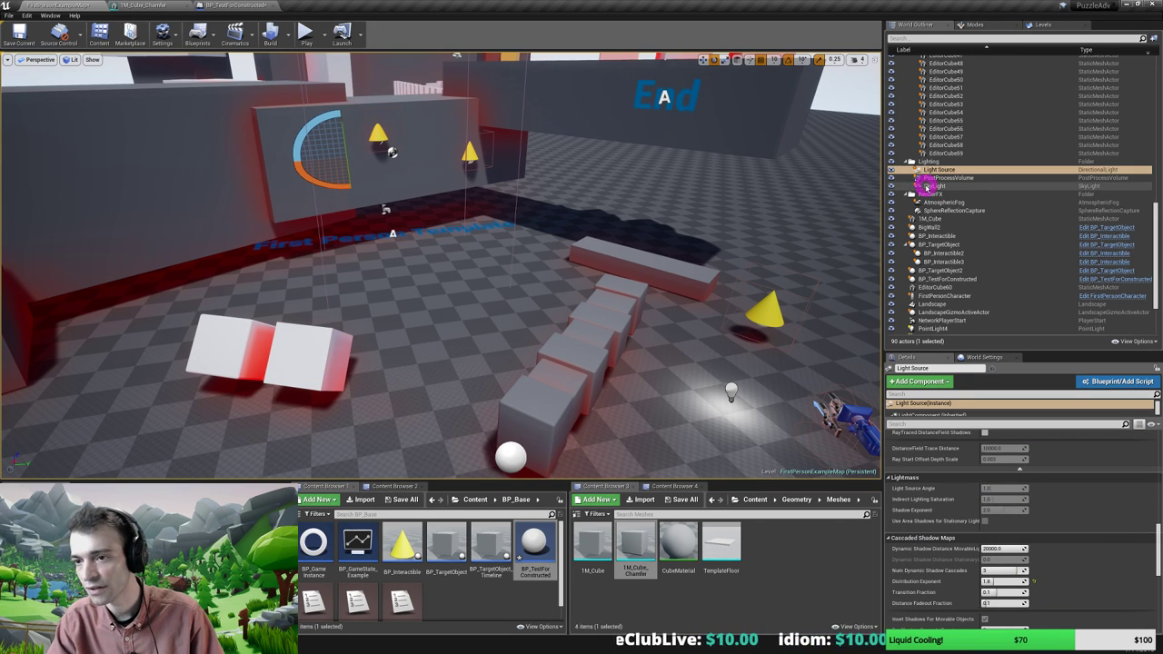
Change the SkyLight's Occlusion Tint to a dark blue with a value of about 0.078
click(926, 186)
scroll(1006, 476, up, 2)
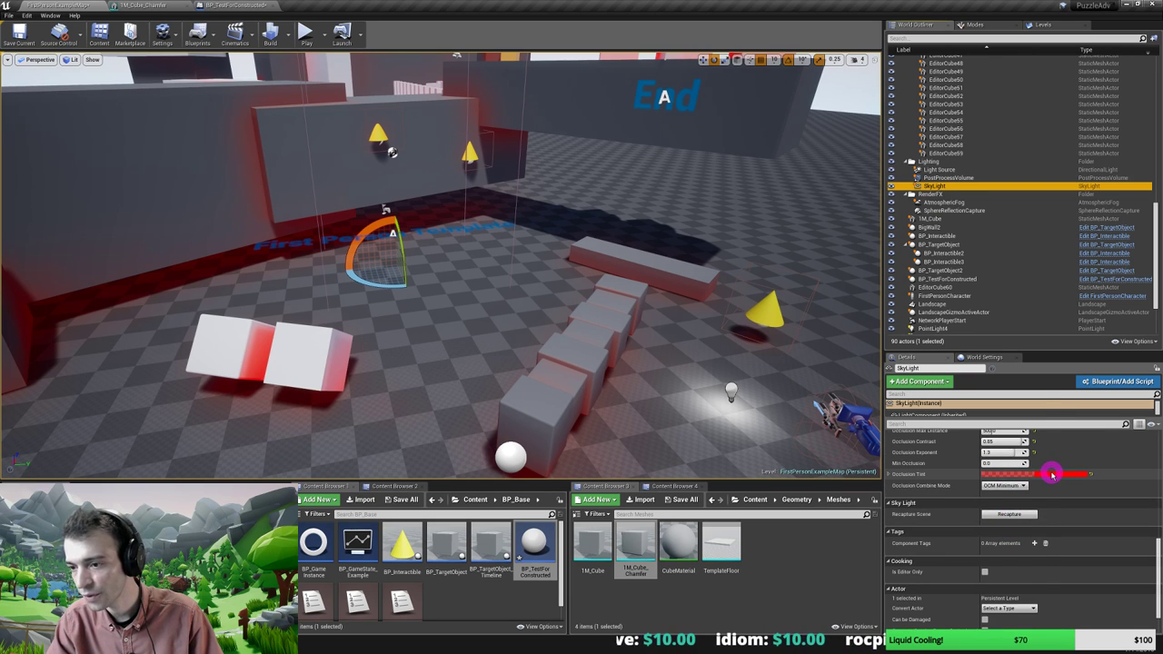
click(1051, 473)
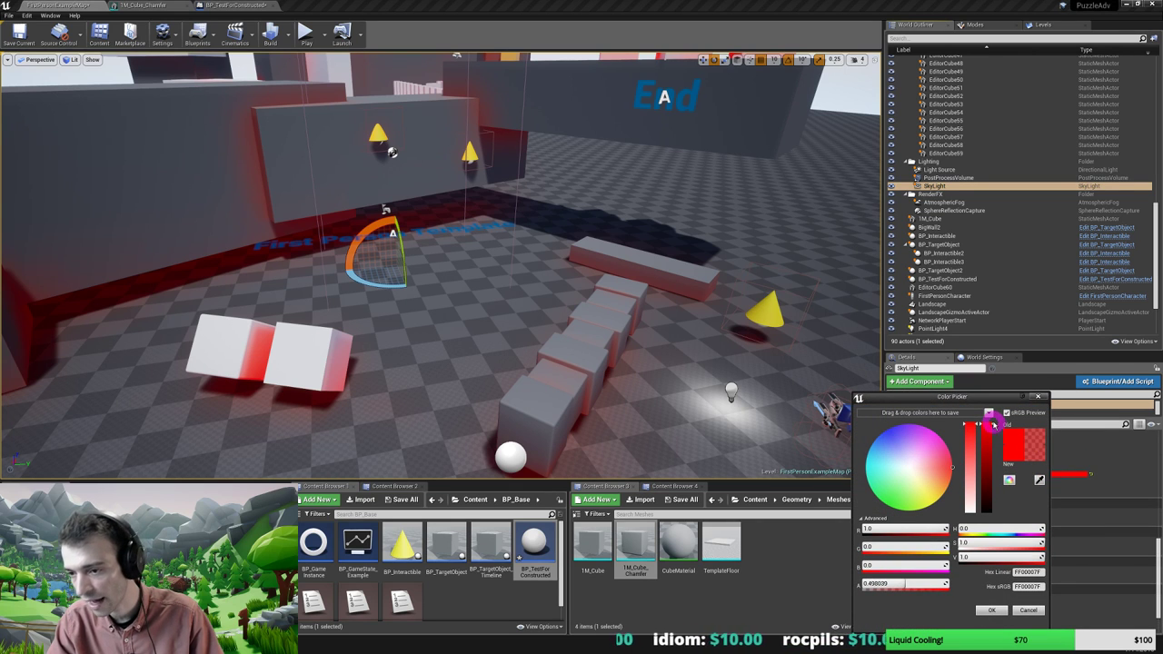
drag(992, 426, 999, 511)
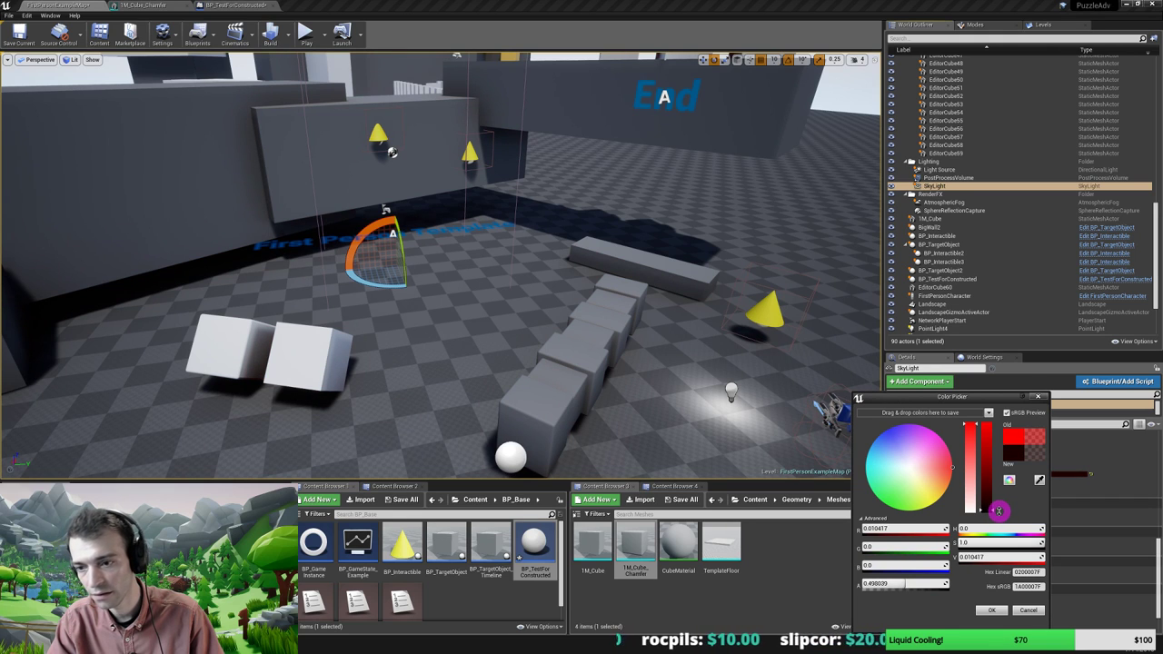
drag(889, 443, 883, 433)
click(881, 434)
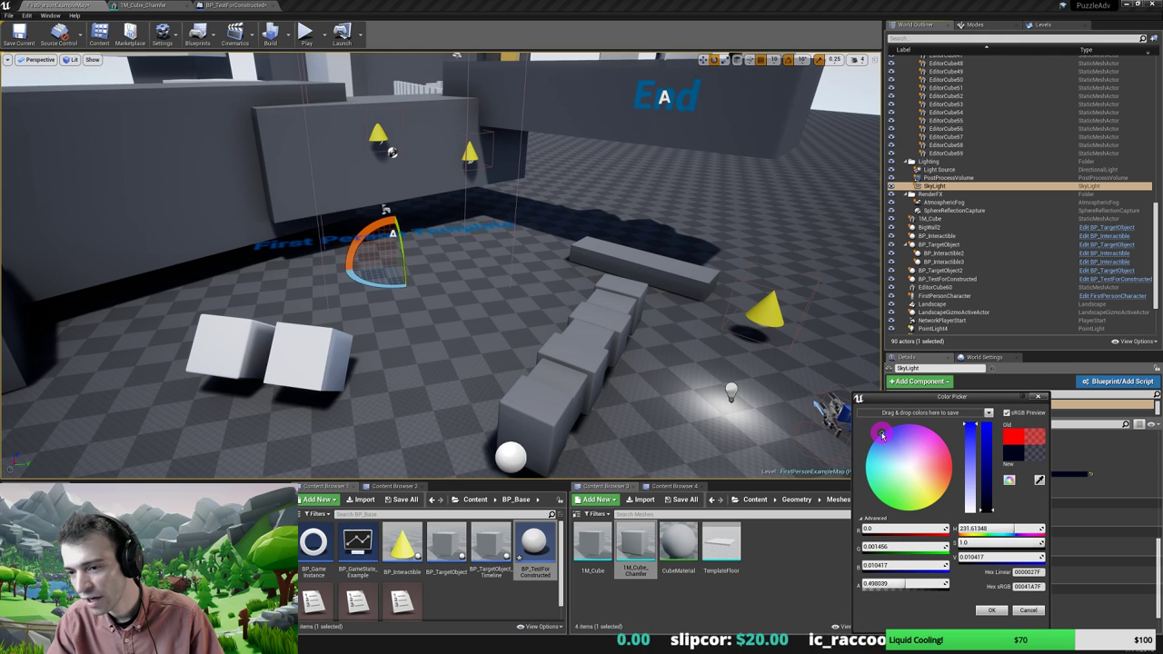
click(992, 509)
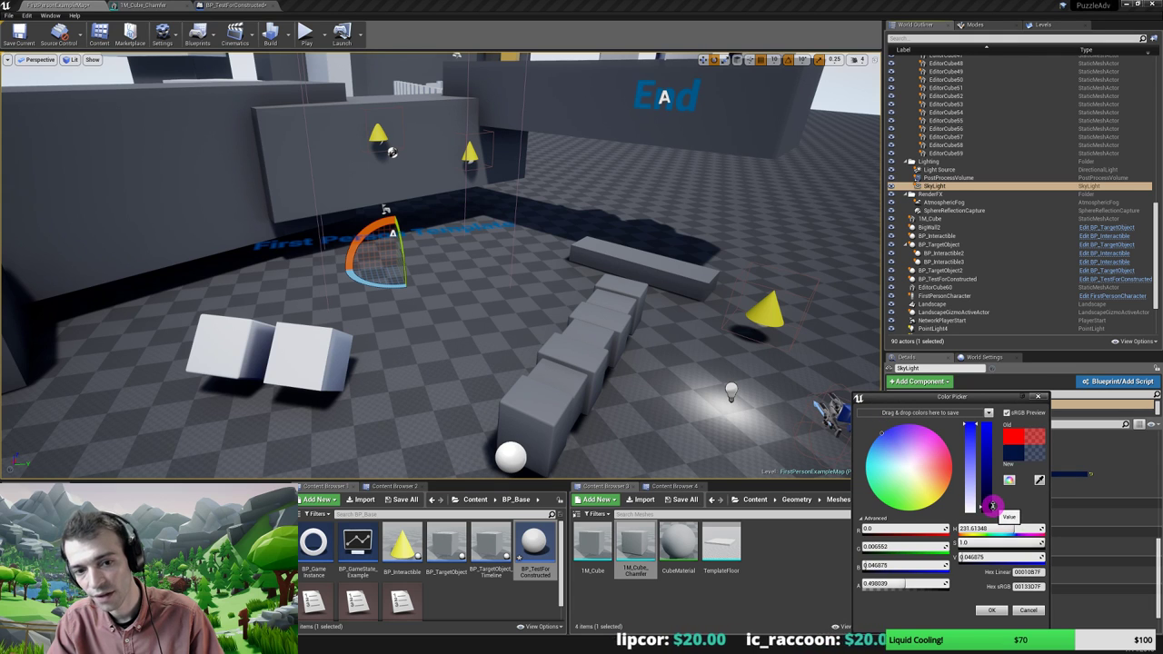
click(992, 503)
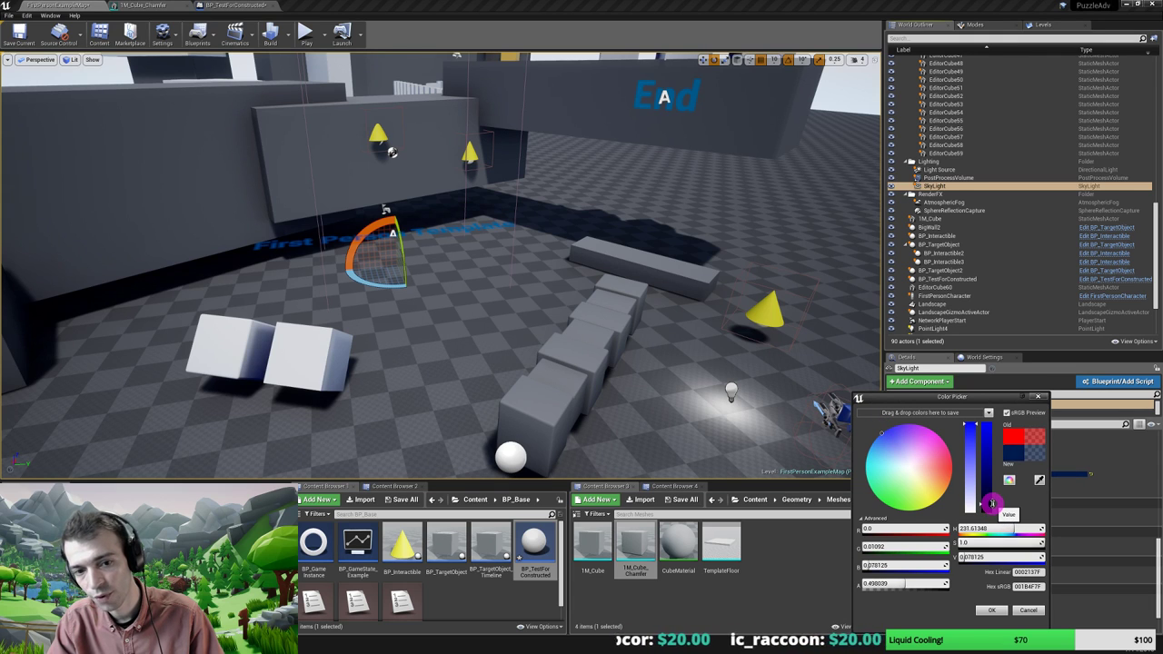
click(991, 609)
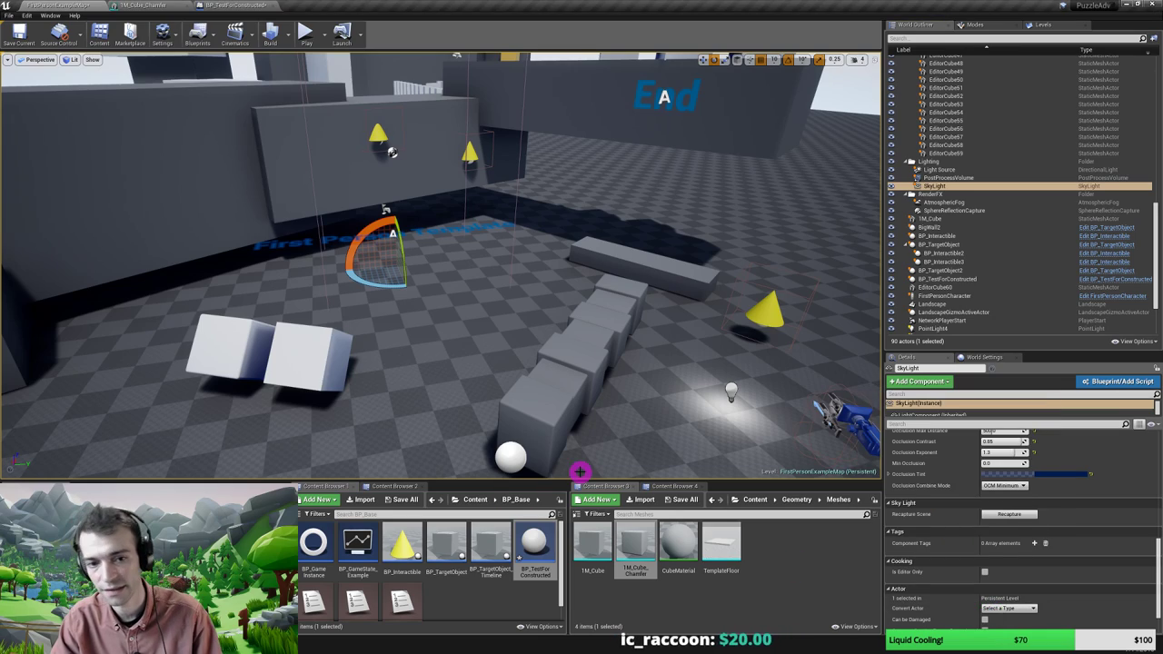
Check the blue tint on the two tilted cubes up close and darken the SkyLight's Occlusion Tint to a value of about 0.005
mouse_move(463, 318)
right_down()
mouse_move(397, 346)
mouse_move(415, 343)
mouse_move(392, 329)
mouse_move(532, 325)
mouse_move(530, 351)
mouse_move(527, 331)
mouse_move(724, 403)
right_up()
key(w)
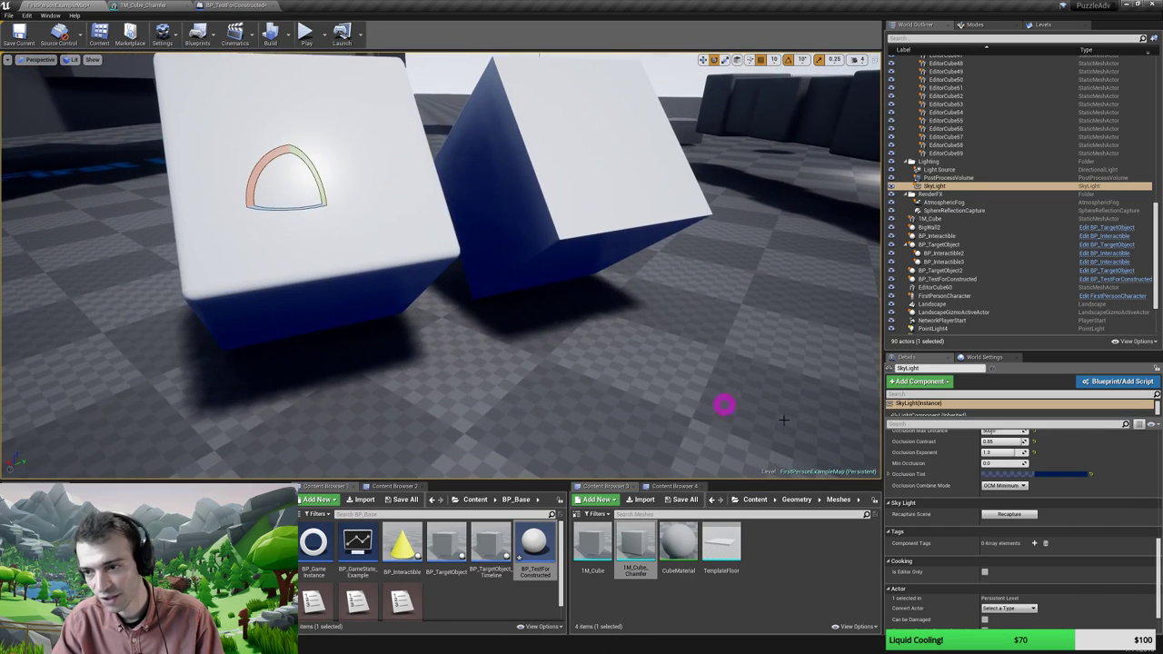
click(1057, 474)
click(971, 496)
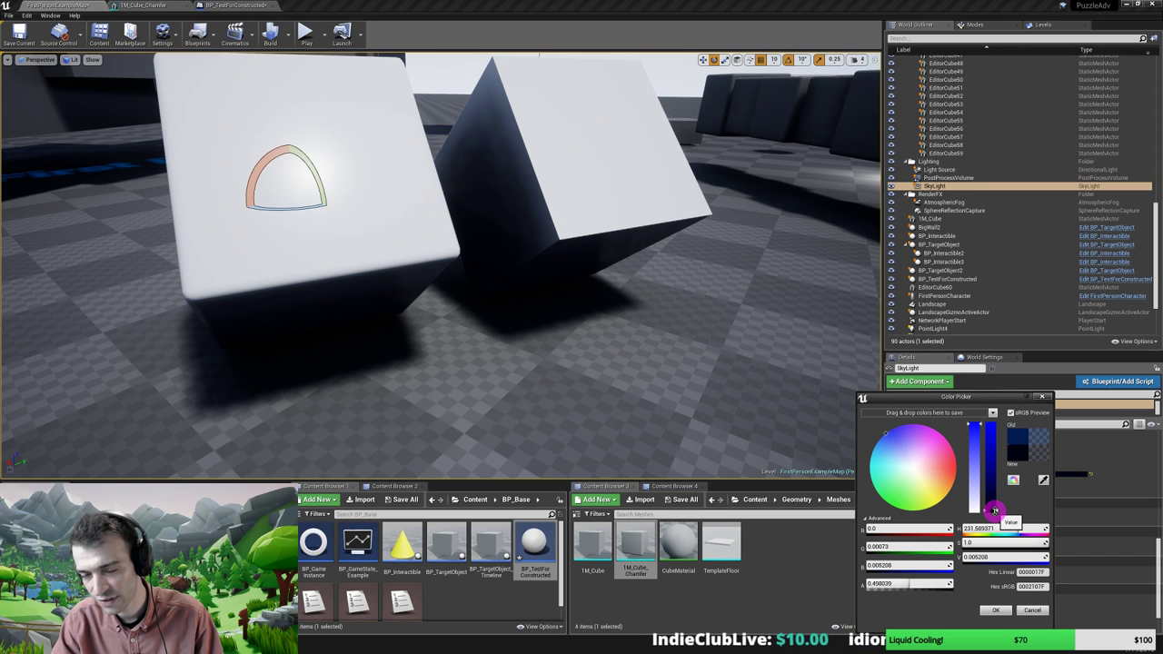
click(993, 611)
Locate the stacked cubes on the End block and open the 1M_Cube mesh asset used by one of the lower cubes
scroll(457, 291, down, 10)
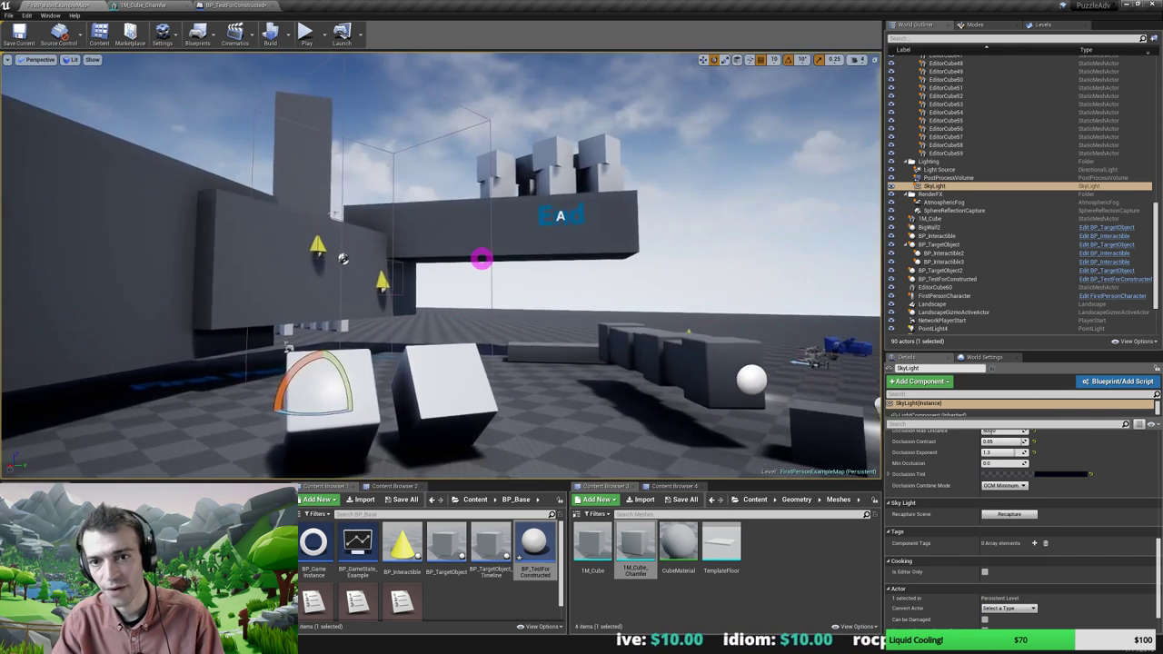
right_drag(482, 259, 563, 258)
key(w)
key(w)
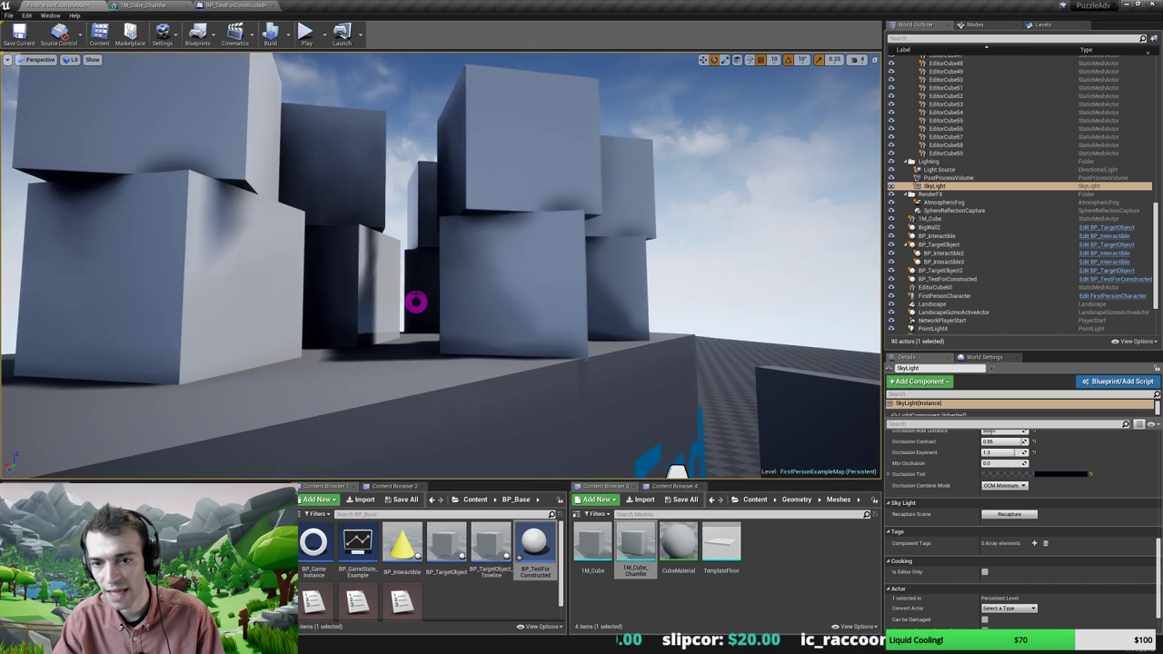
click(518, 270)
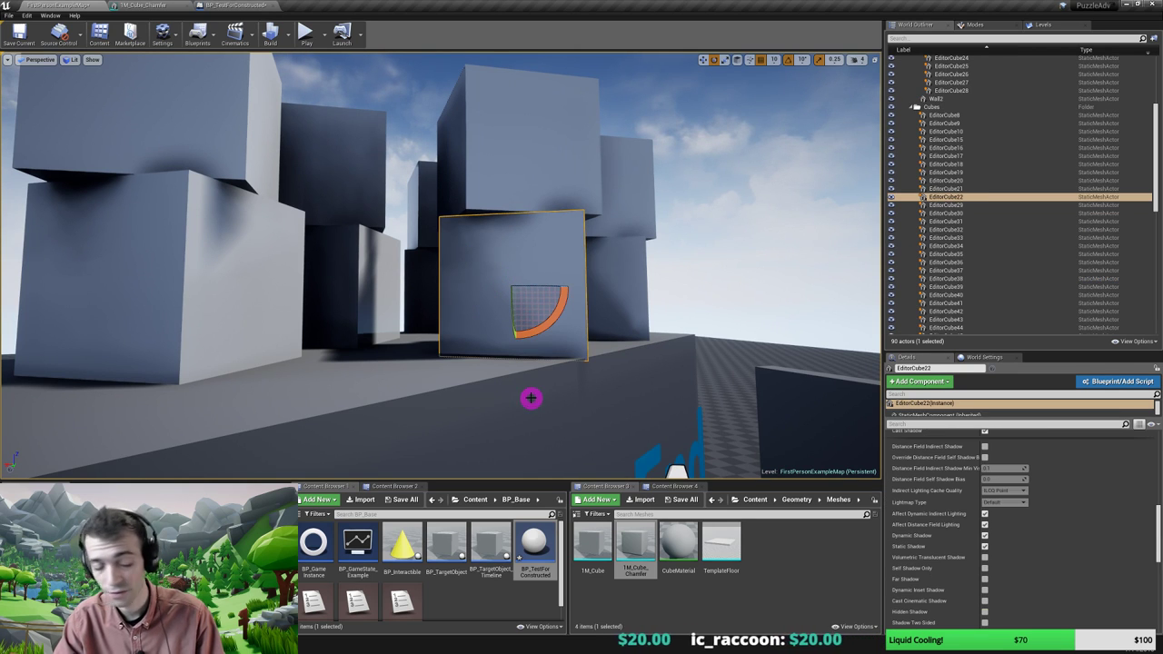
key(ctrl+b)
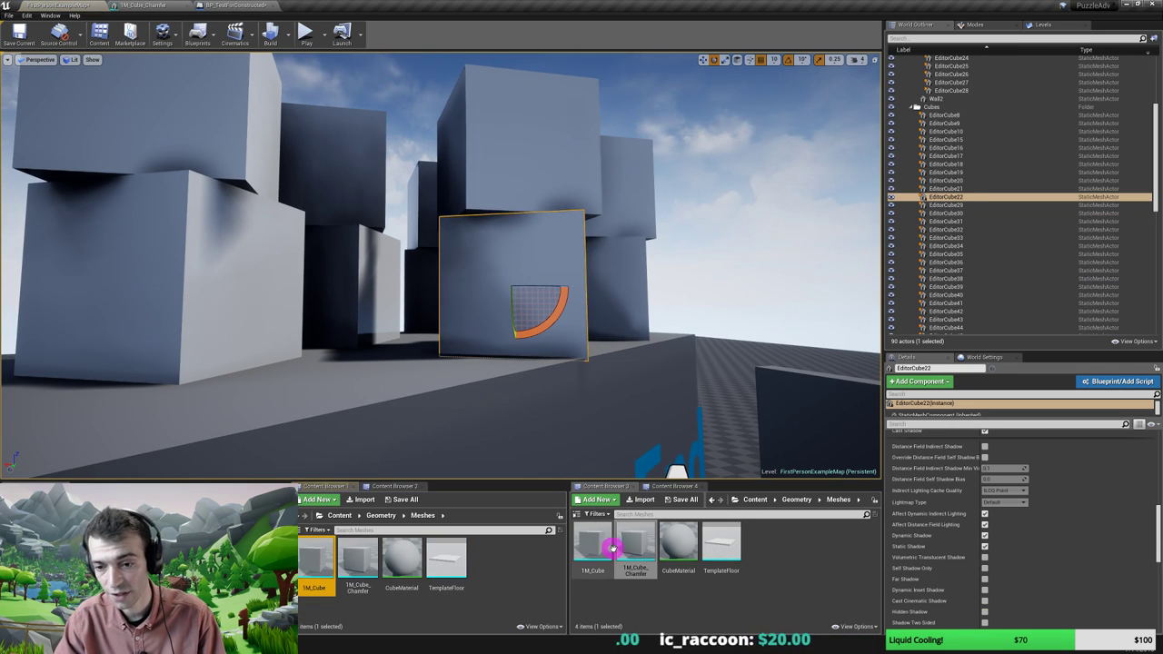
double_click(314, 560)
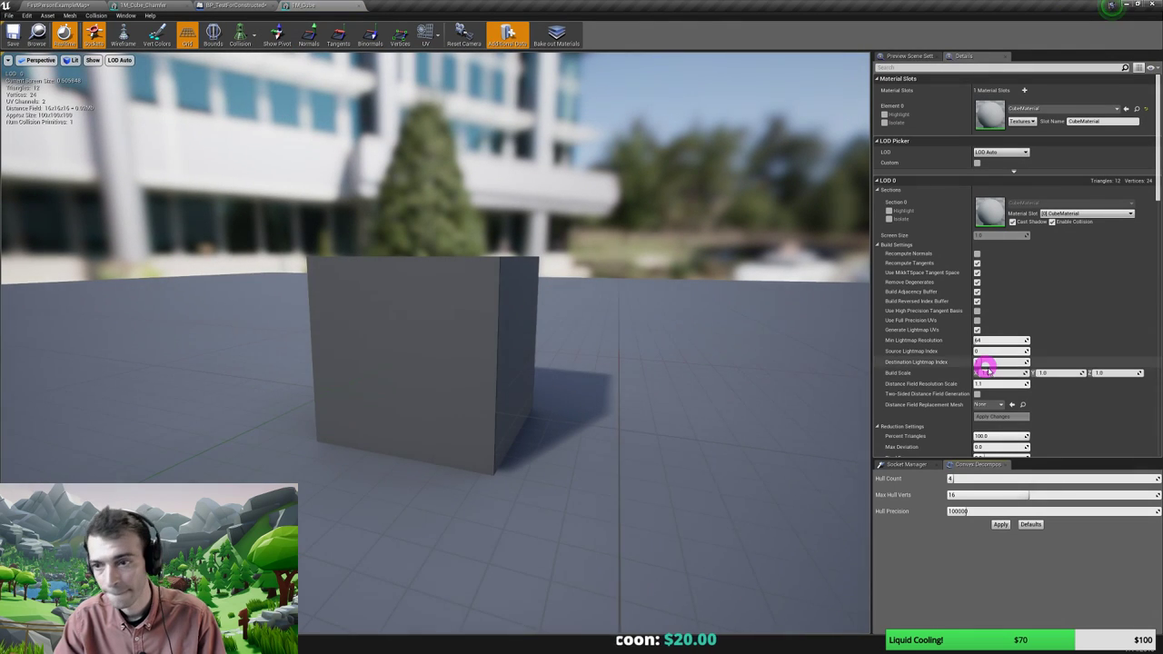
Apply a Distance Field Resolution Scale of 2.0 to the 1M_Cube mesh and check the occlusion on the stacked cubes in the level
click(986, 383)
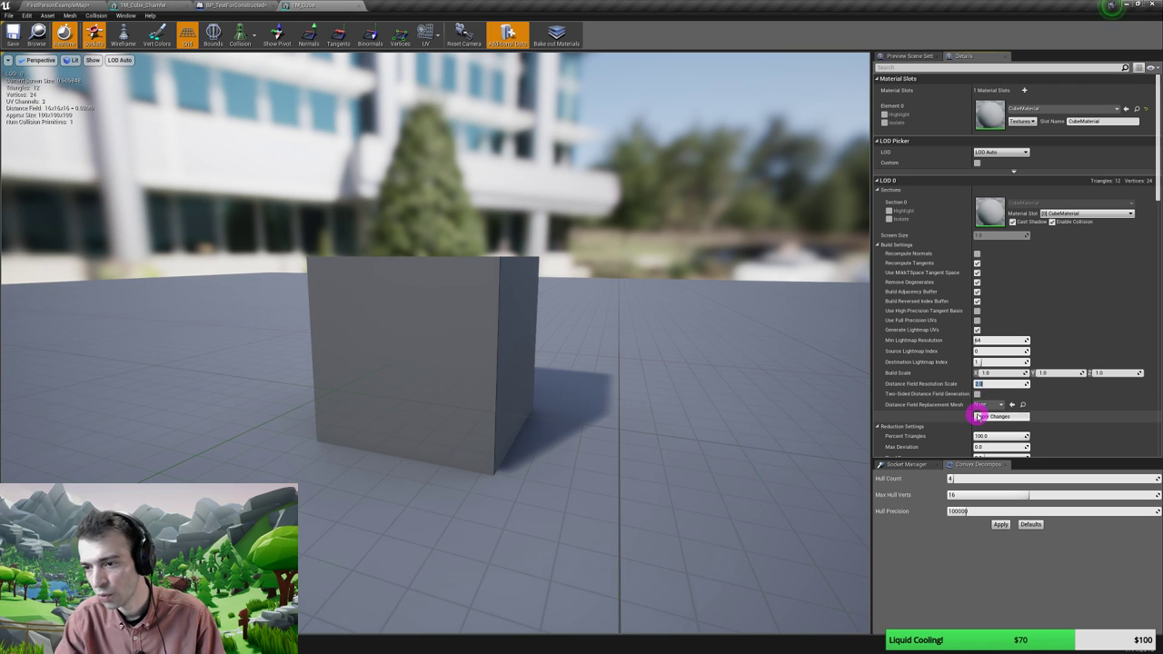
click(984, 416)
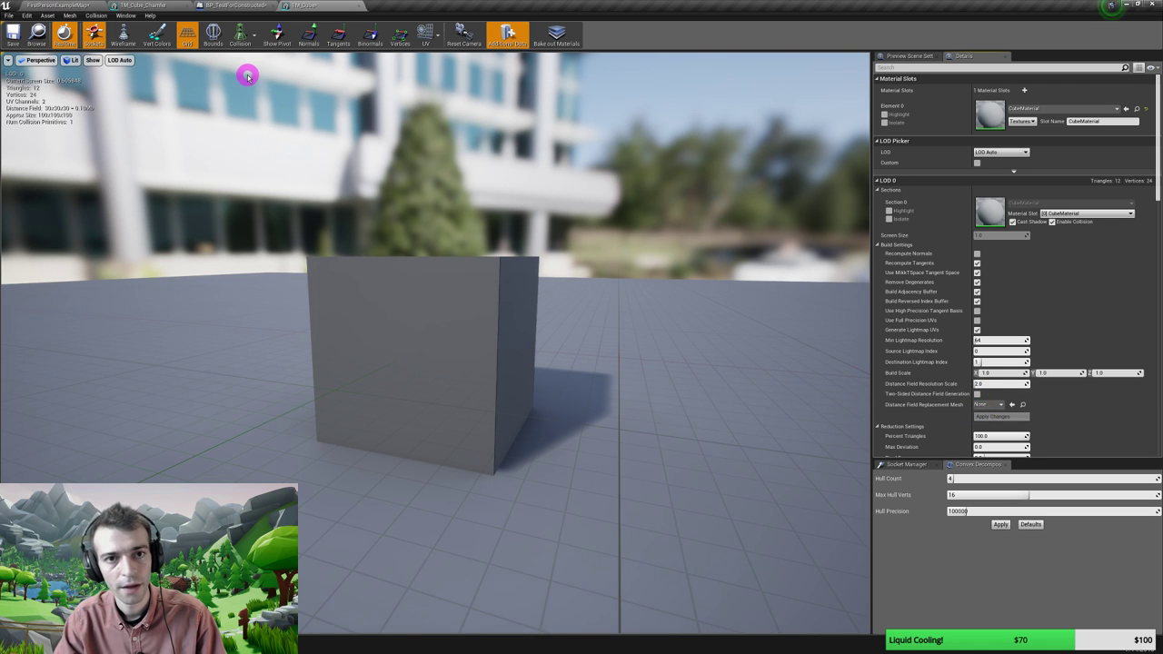
click(71, 5)
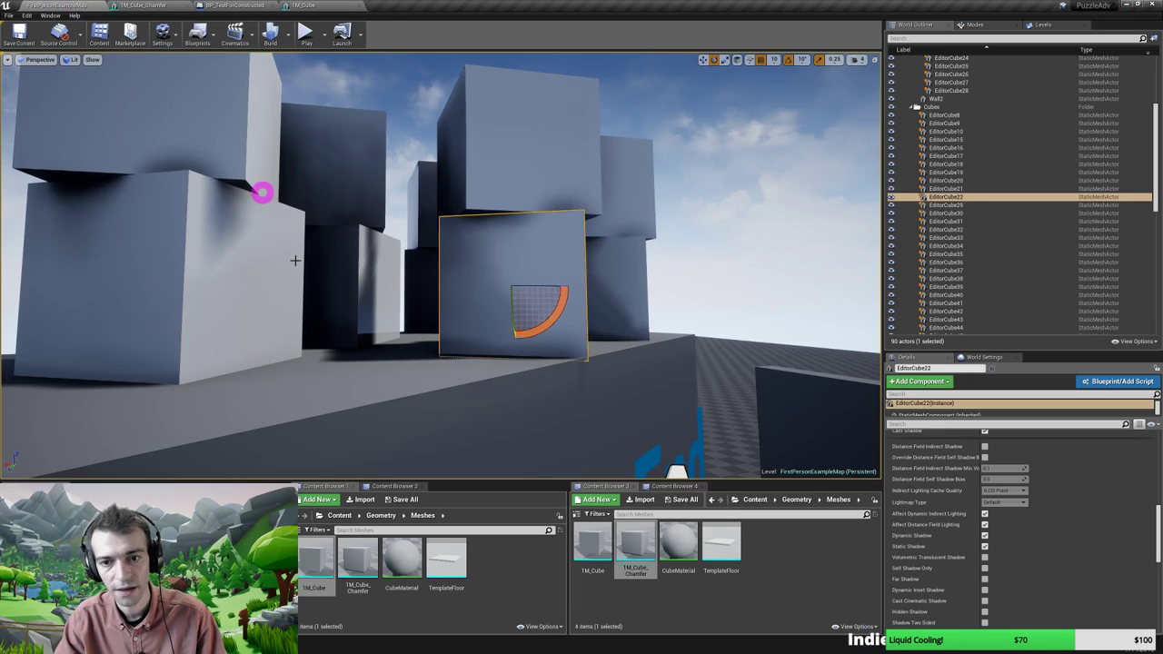
right_drag(409, 352, 403, 343)
key(w)
key(s)
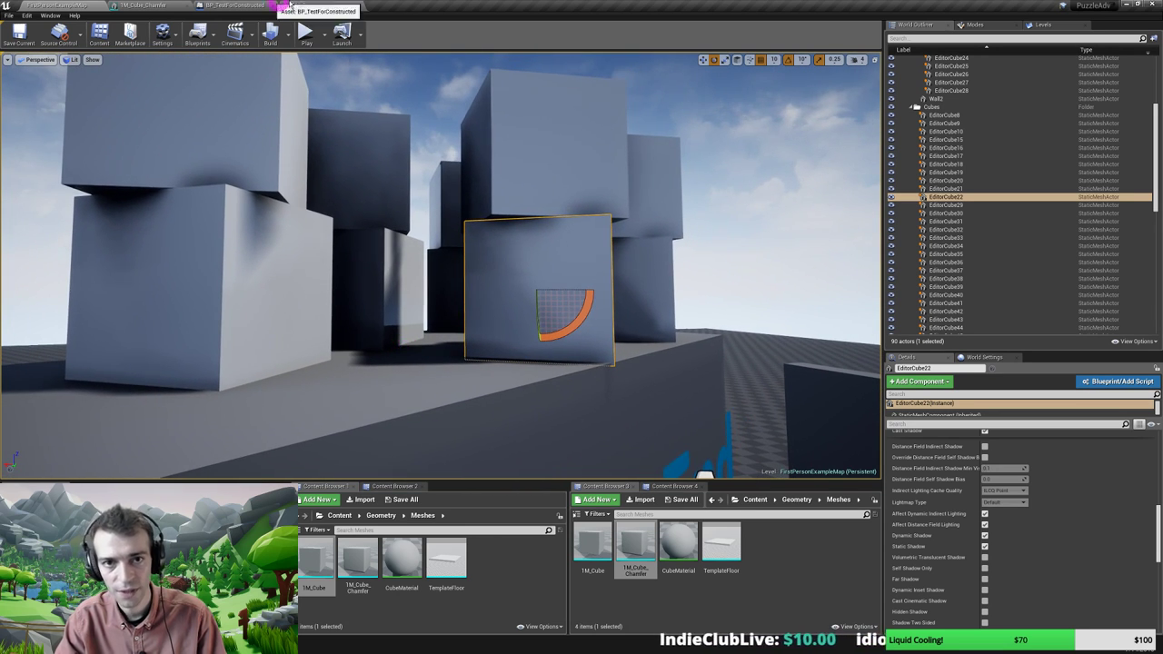
Set the 1M_Cube mesh's Distance Field Resolution Scale back to 1.1 and apply the change
click(287, 7)
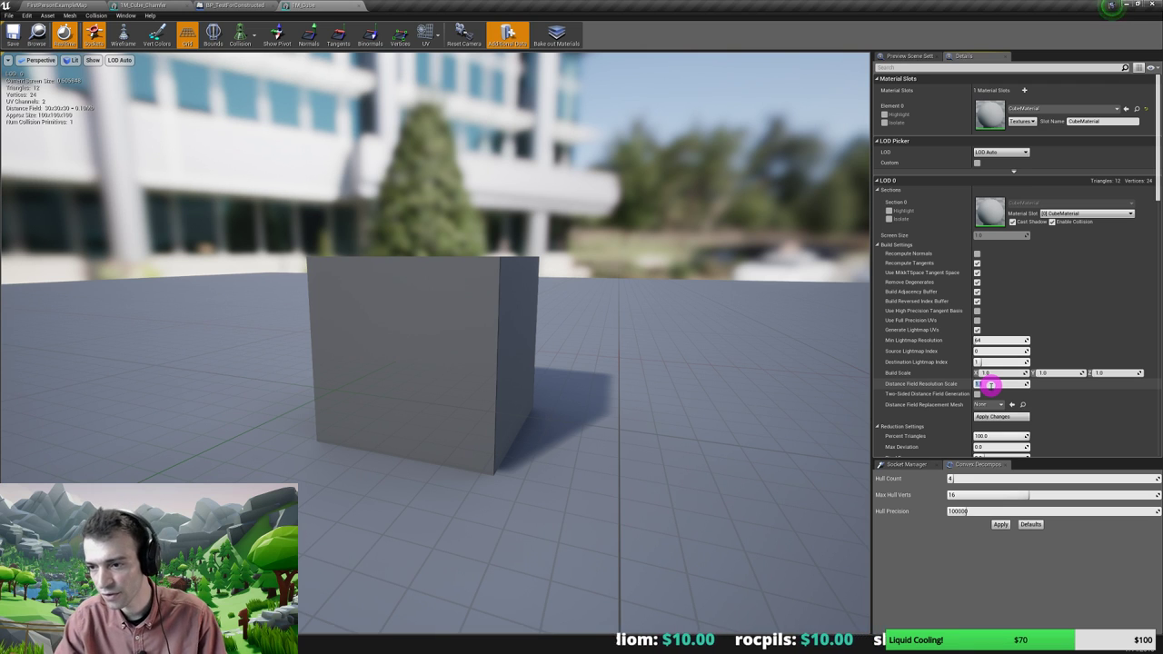
click(991, 416)
click(522, 309)
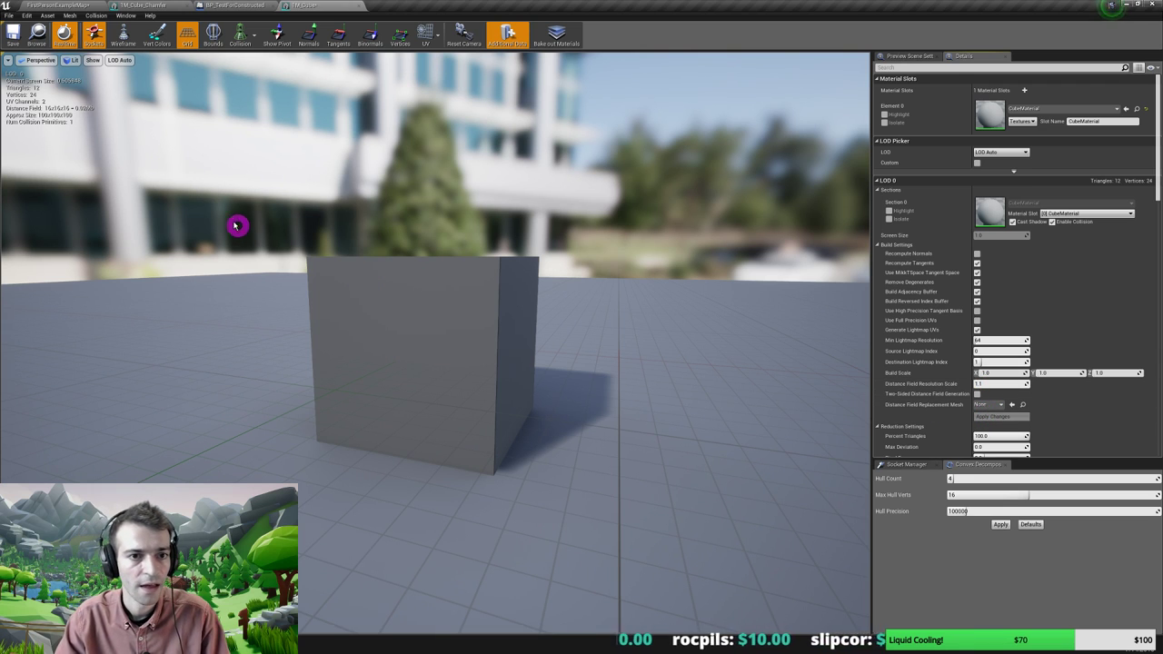
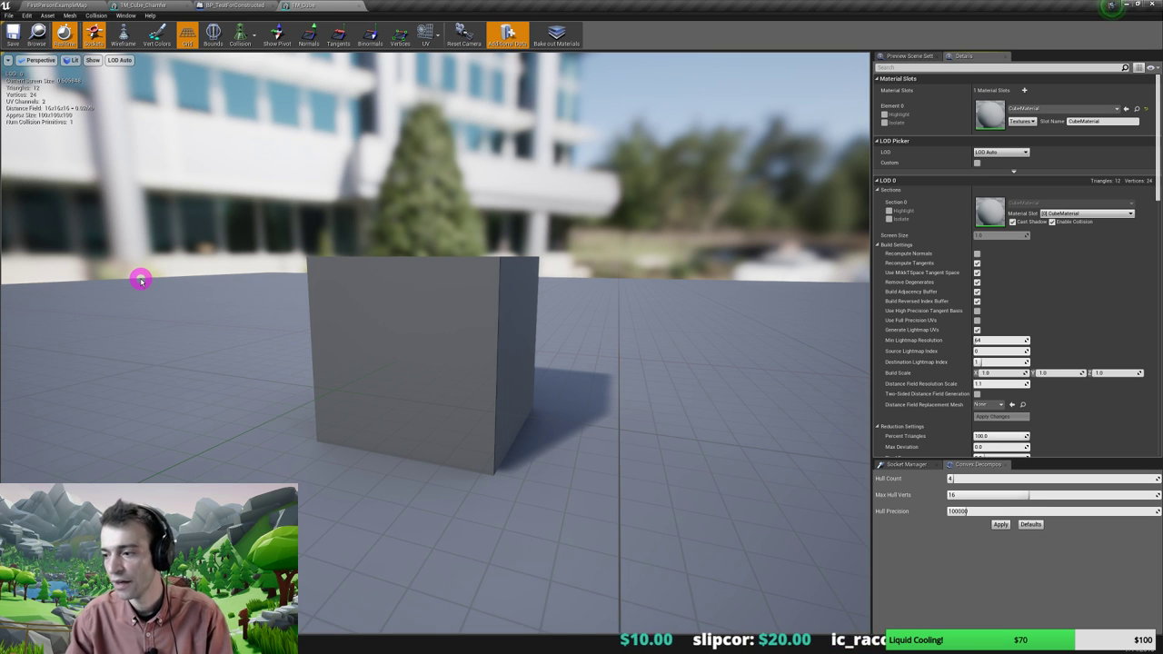
In the level, set the PostProcessVolume's Ambient Occlusion radius to 200 and check the cubes stacked on the End block
click(35, 4)
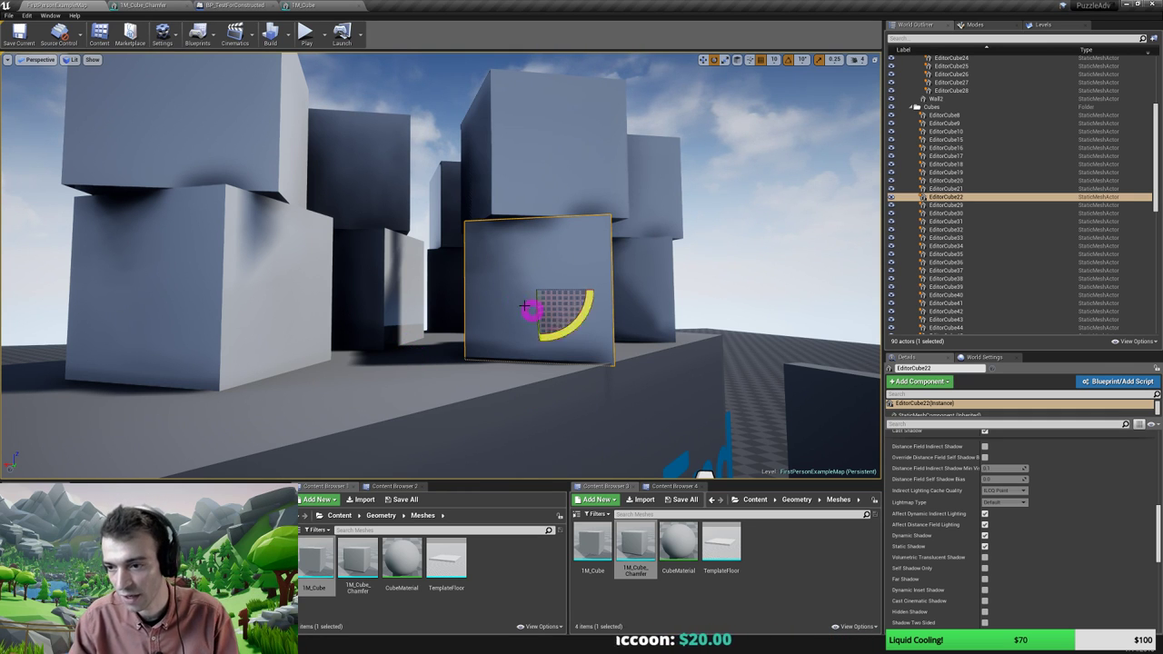
scroll(941, 136, up, 6)
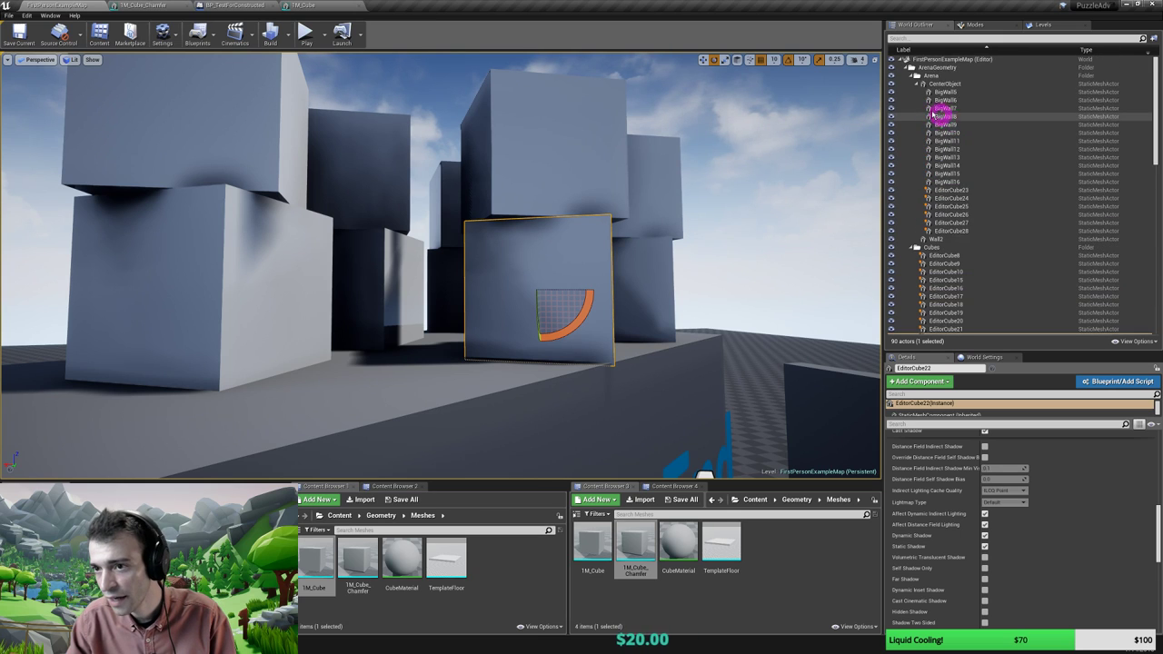
click(907, 67)
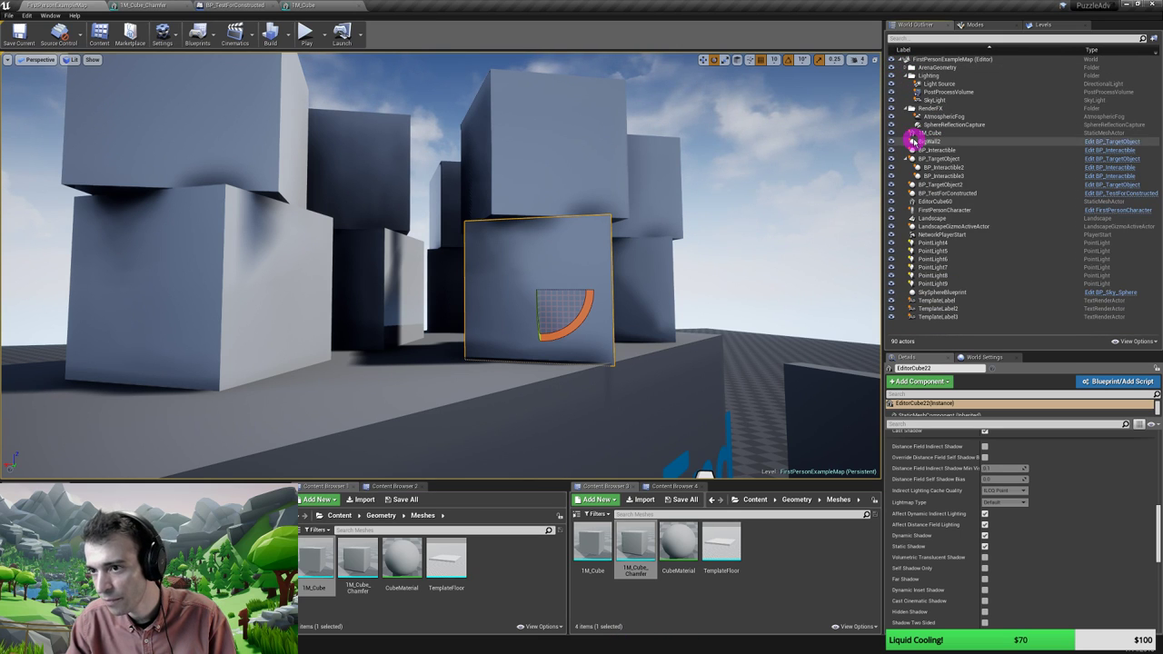
click(945, 92)
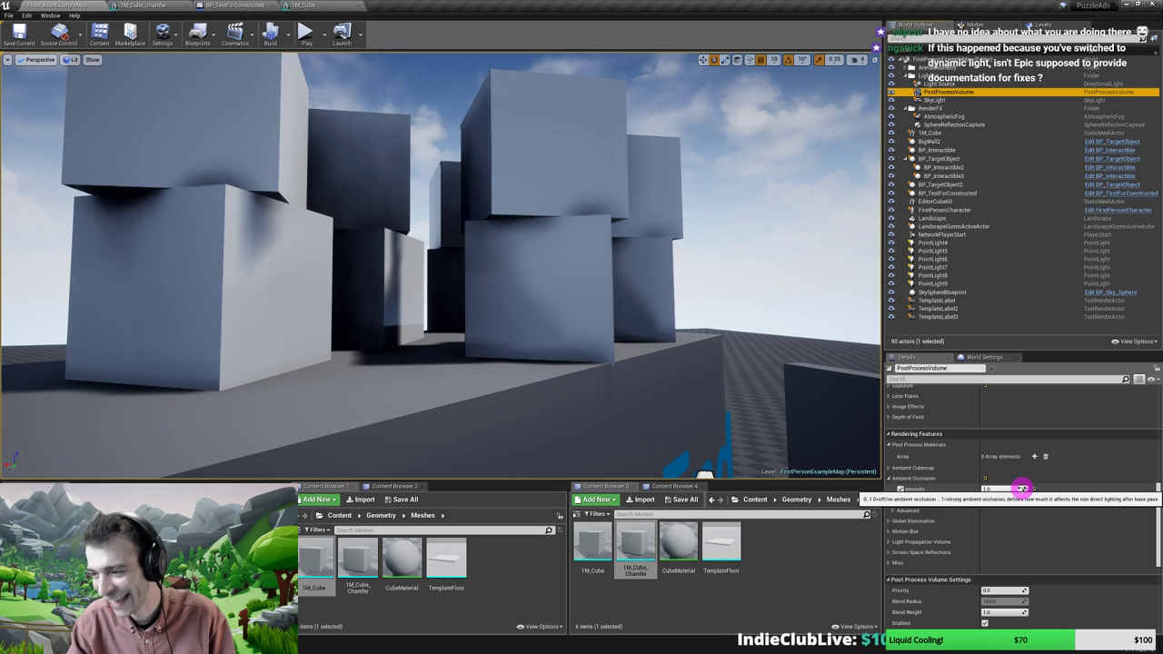
mouse_move(1022, 489)
mouse_down()
mouse_move(1008, 489)
mouse_move(1021, 488)
mouse_move(1009, 507)
mouse_up()
text(200)
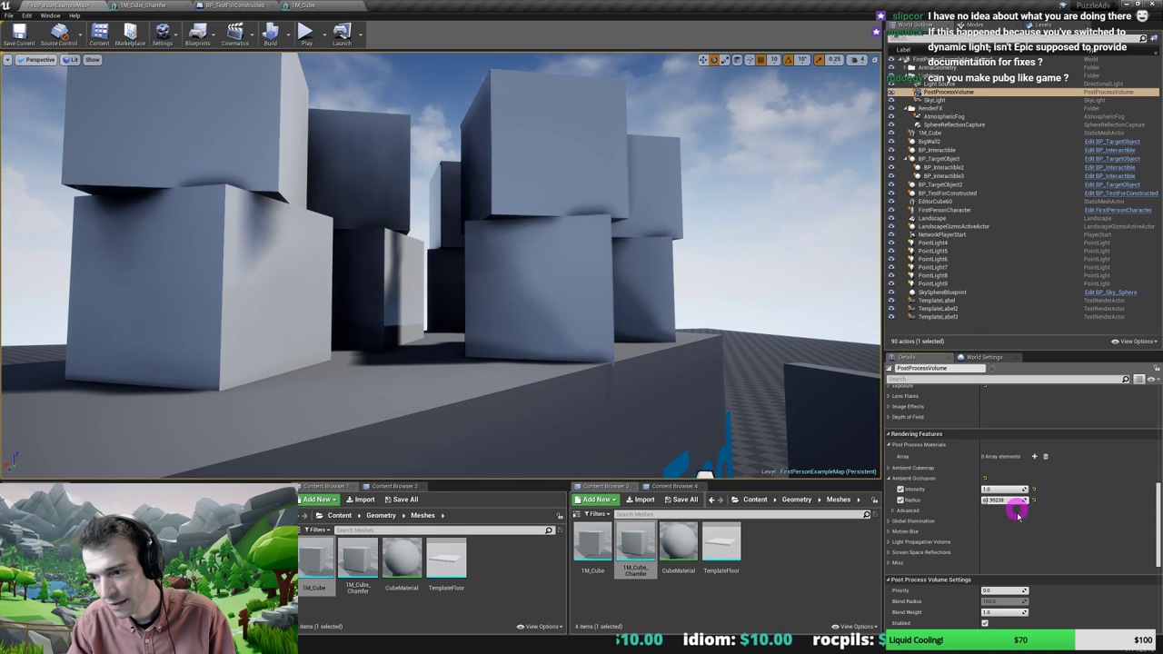
key(Return)
key(w)
right_drag(543, 352, 512, 351)
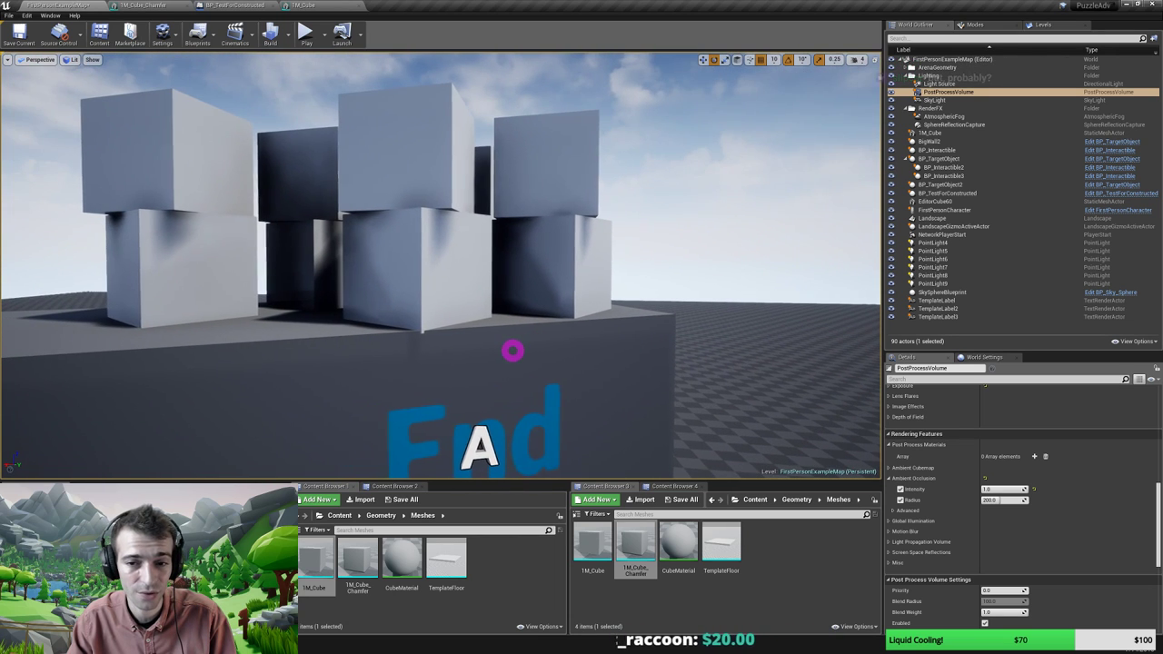
Turn off rotation snapping and slightly rotate the right-hand front lower cube on the End block about its vertical axis
click(574, 278)
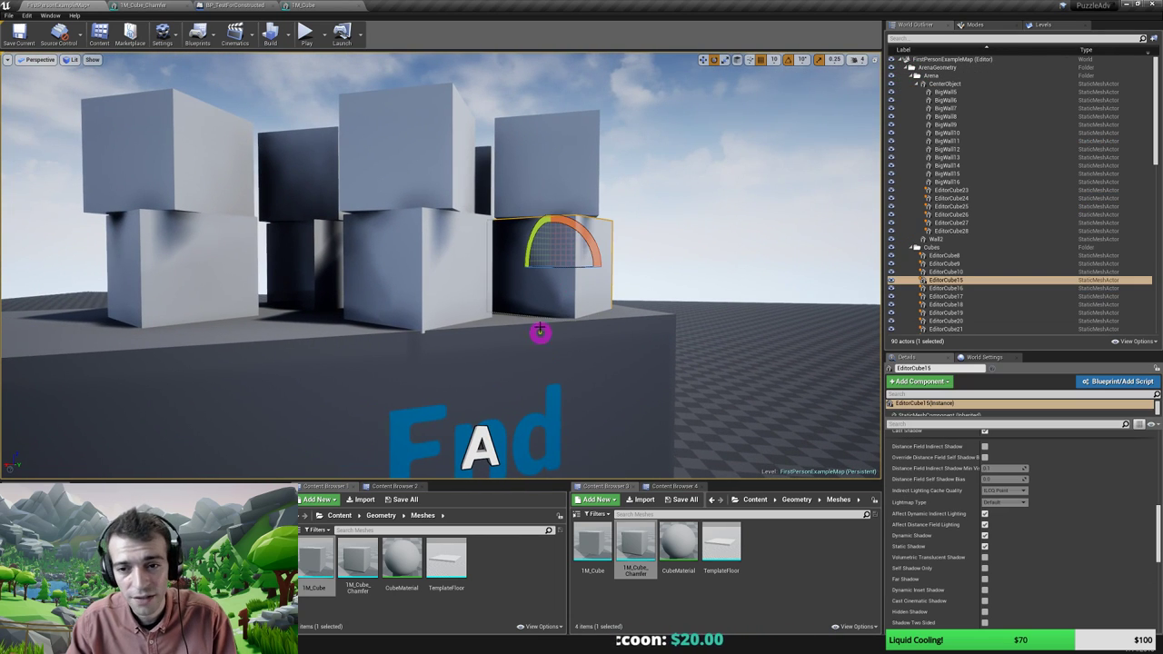
click(789, 60)
click(803, 60)
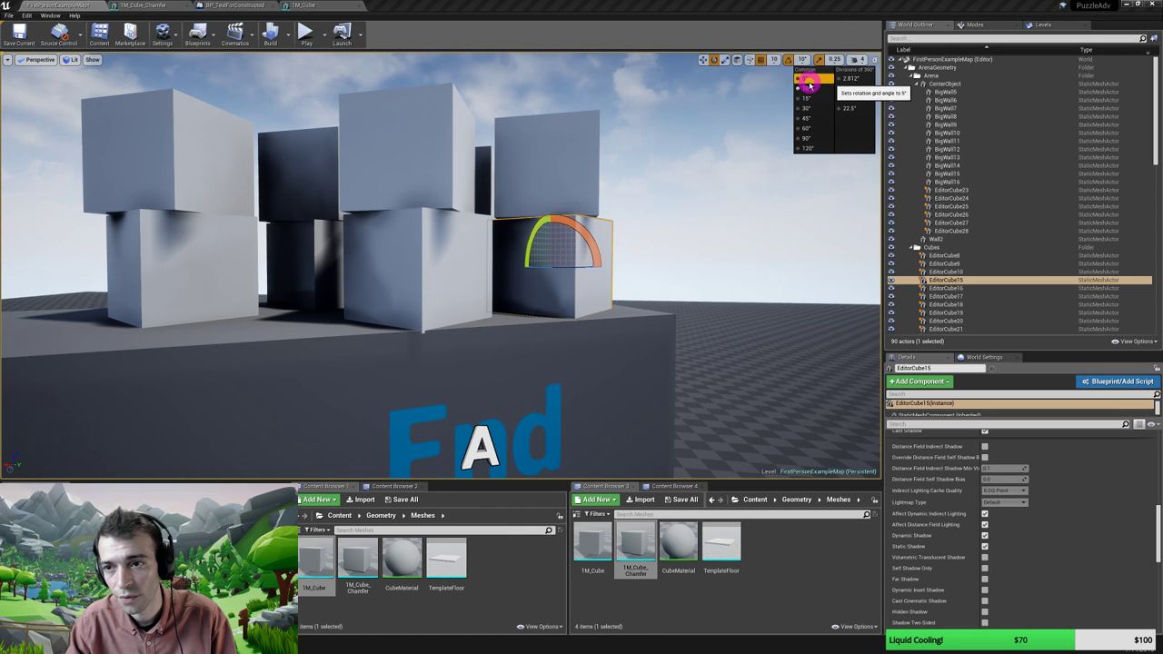
click(788, 60)
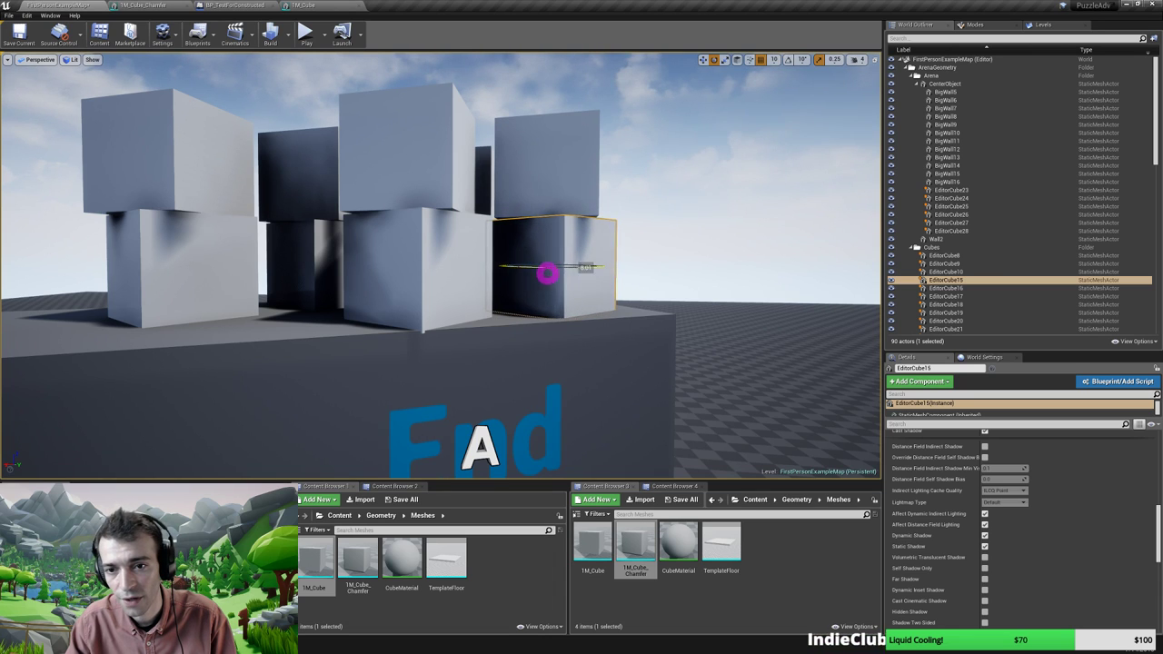
mouse_move(547, 274)
mouse_down()
mouse_move(612, 278)
mouse_move(537, 294)
mouse_move(561, 292)
mouse_up()
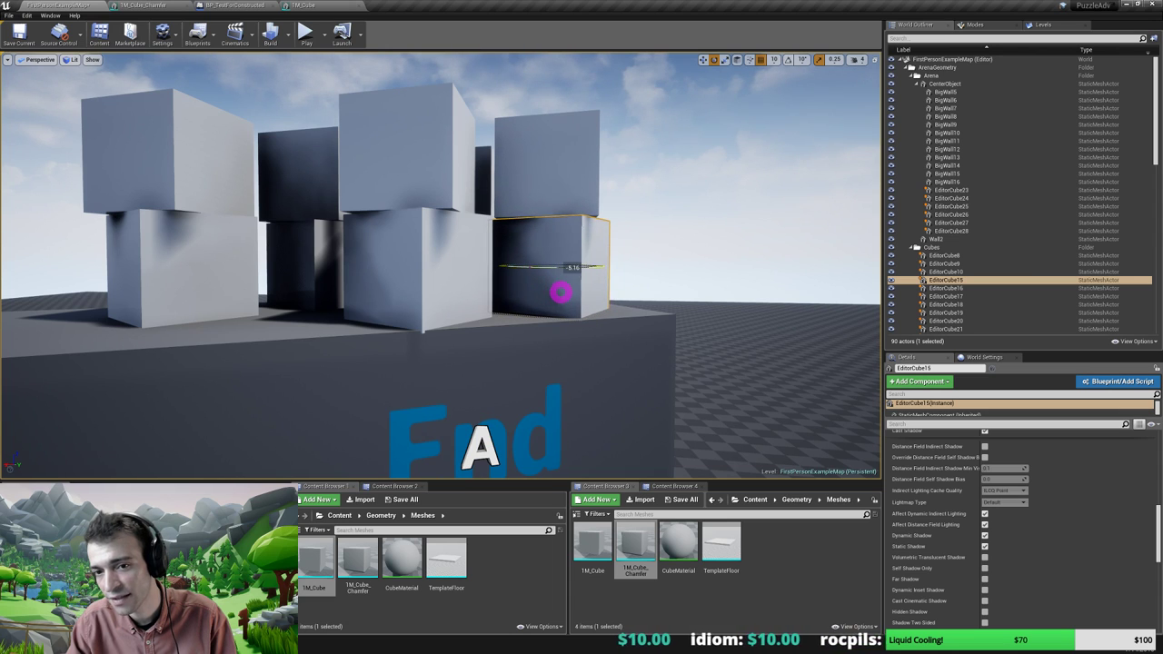
Rotate the middle front lower cube on the End block slightly about its vertical axis and check its occlusion shading
click(454, 255)
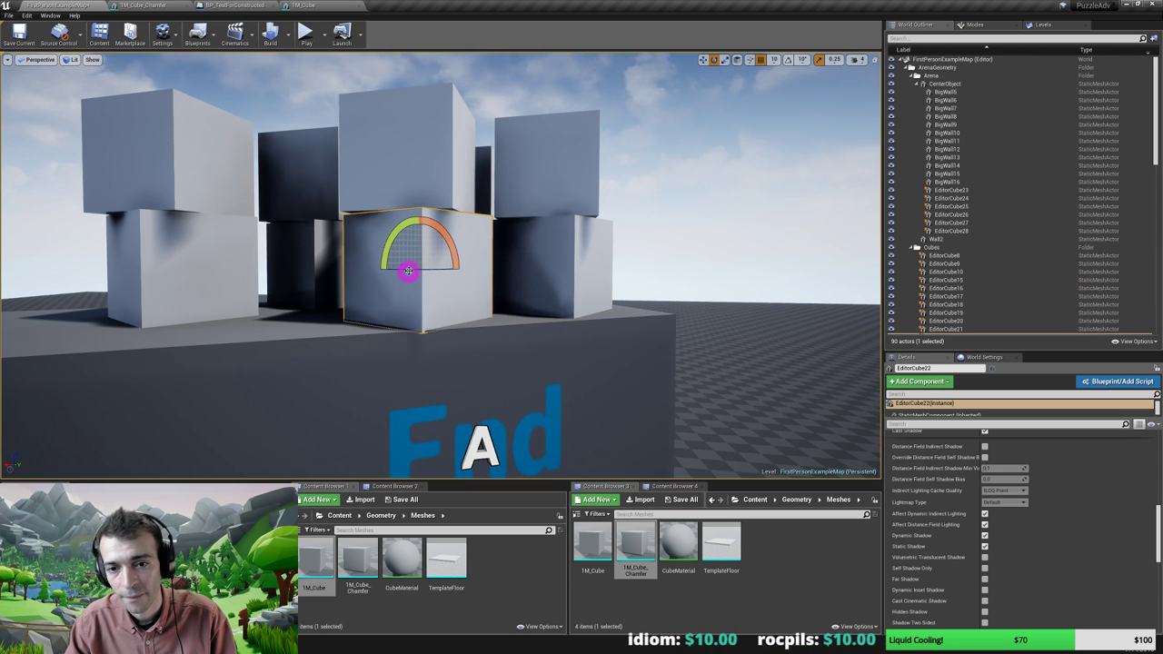
drag(409, 271, 351, 275)
scroll(441, 298, up, 5)
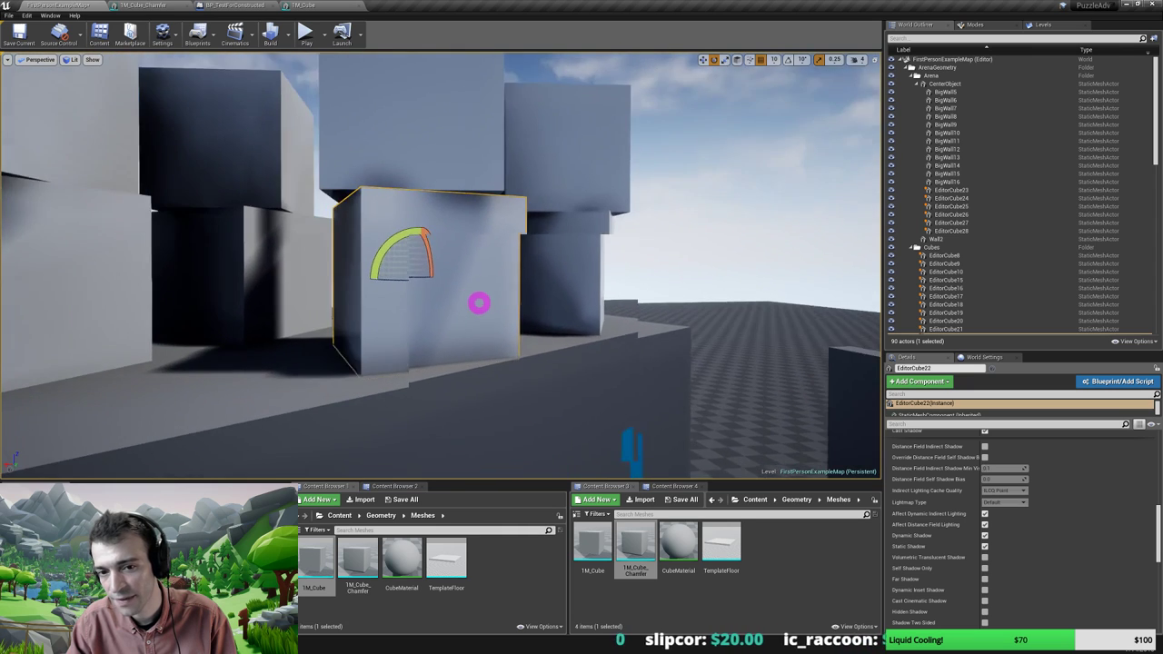
key(a)
right_drag(479, 303, 437, 286)
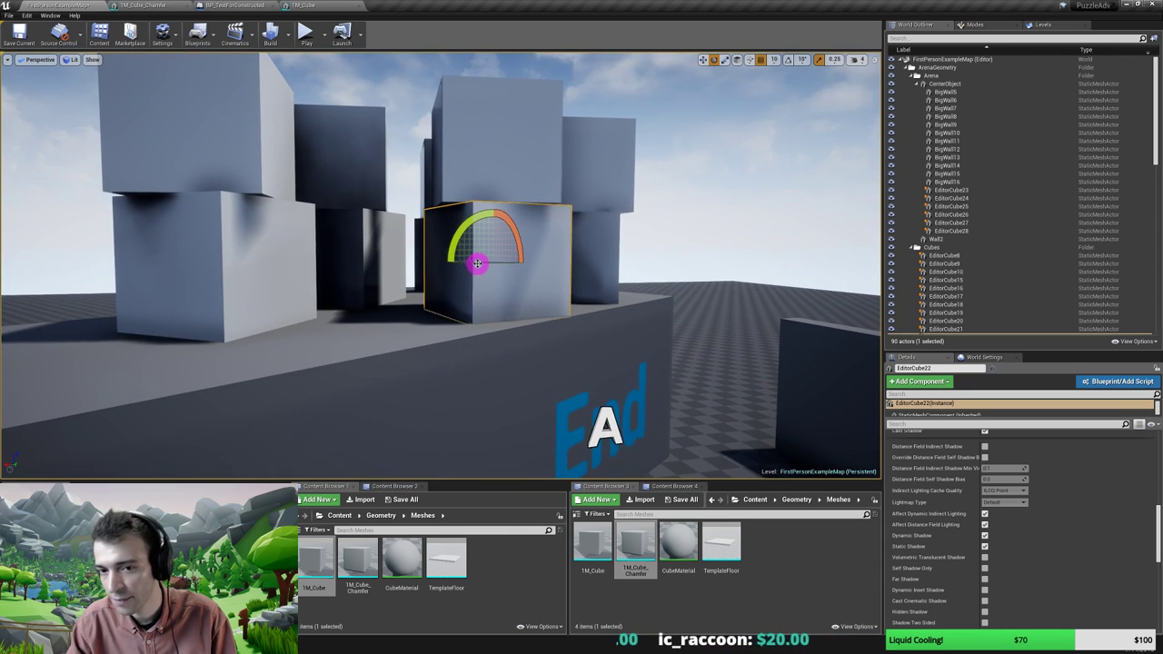
mouse_move(477, 264)
mouse_down()
mouse_move(499, 265)
mouse_move(482, 263)
mouse_up()
Set the SkyLight's Distance Field Ambient Occlusion exponent to 0.8
click(906, 68)
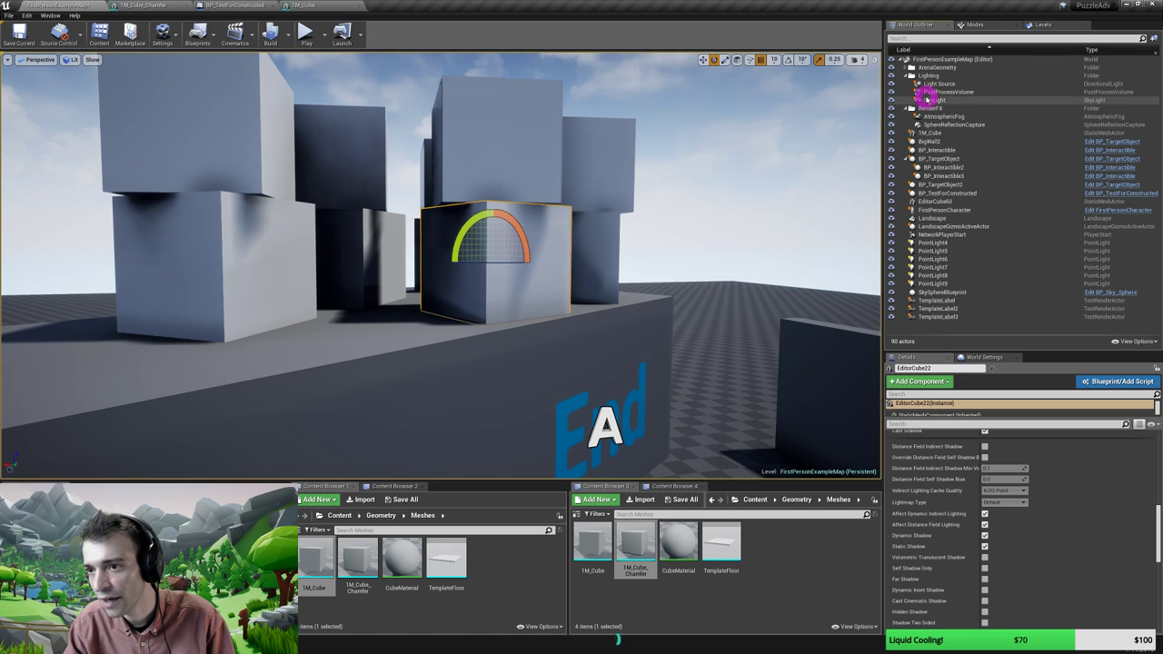
click(928, 99)
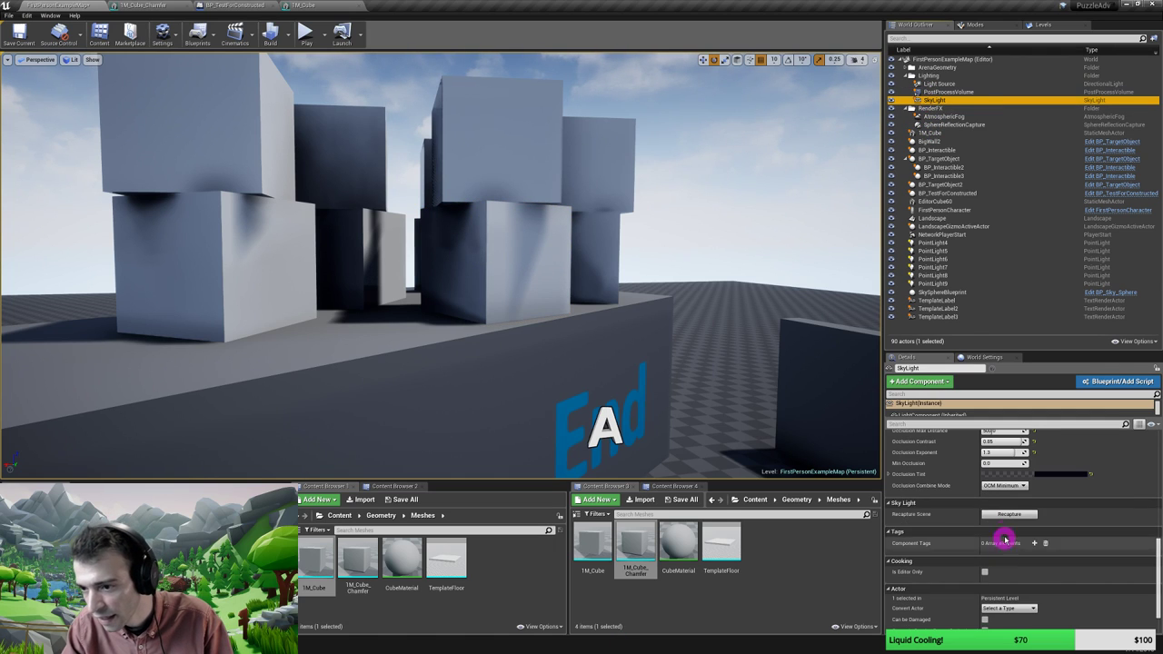
scroll(1006, 540, up, 2)
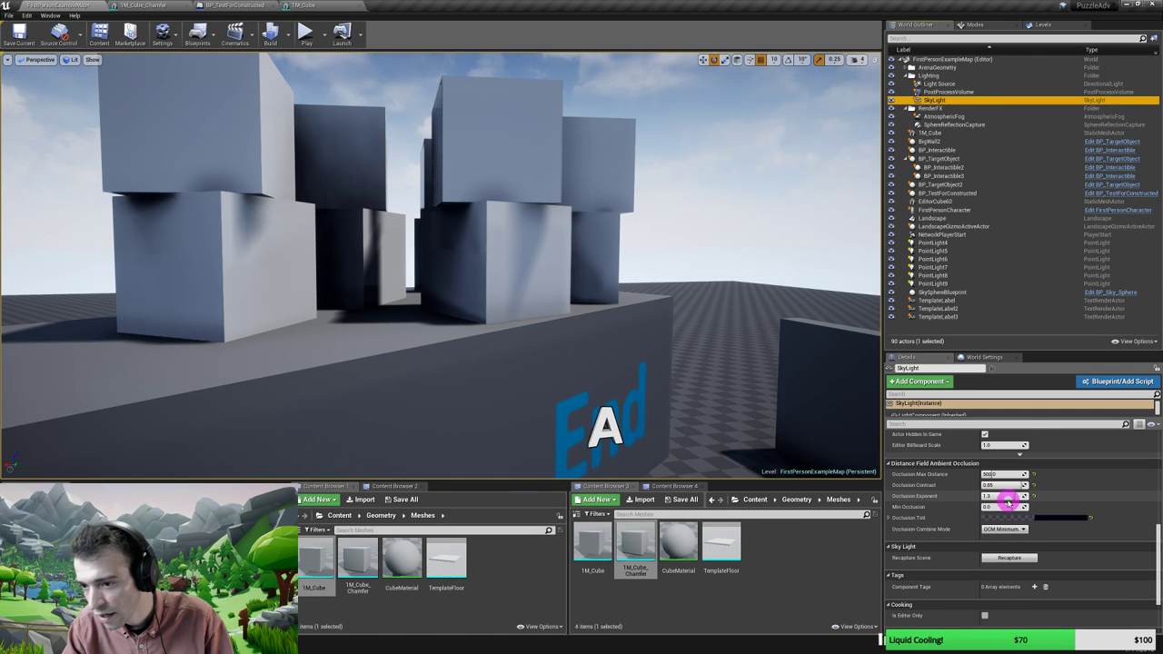
drag(1010, 497, 994, 498)
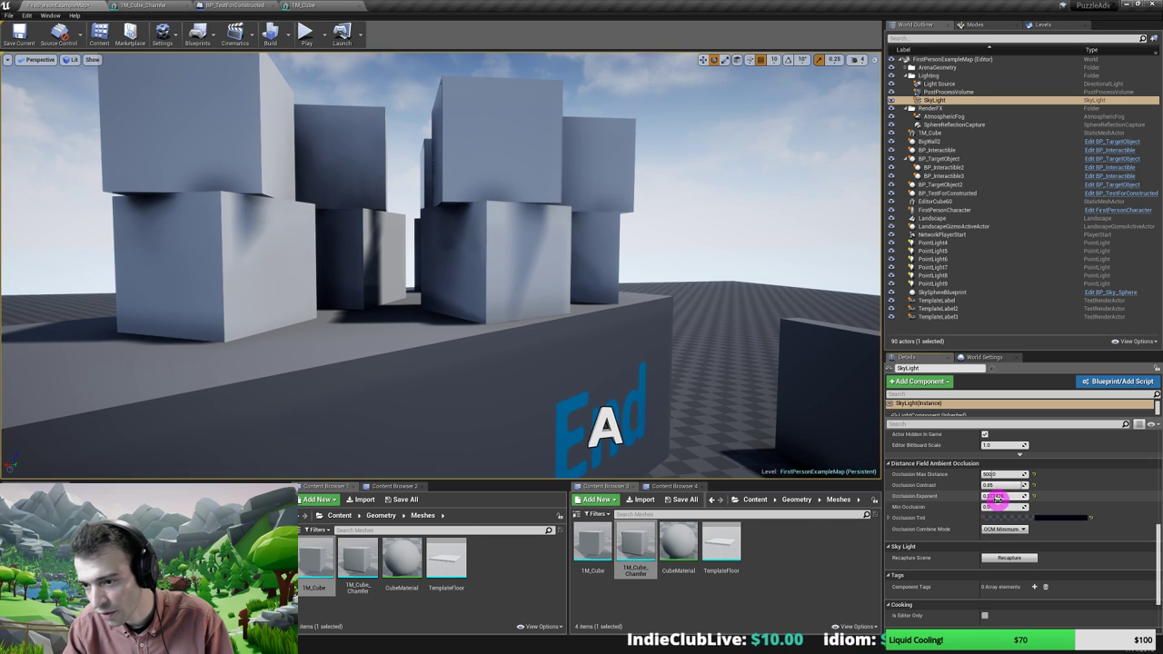
click(1008, 499)
text(0)
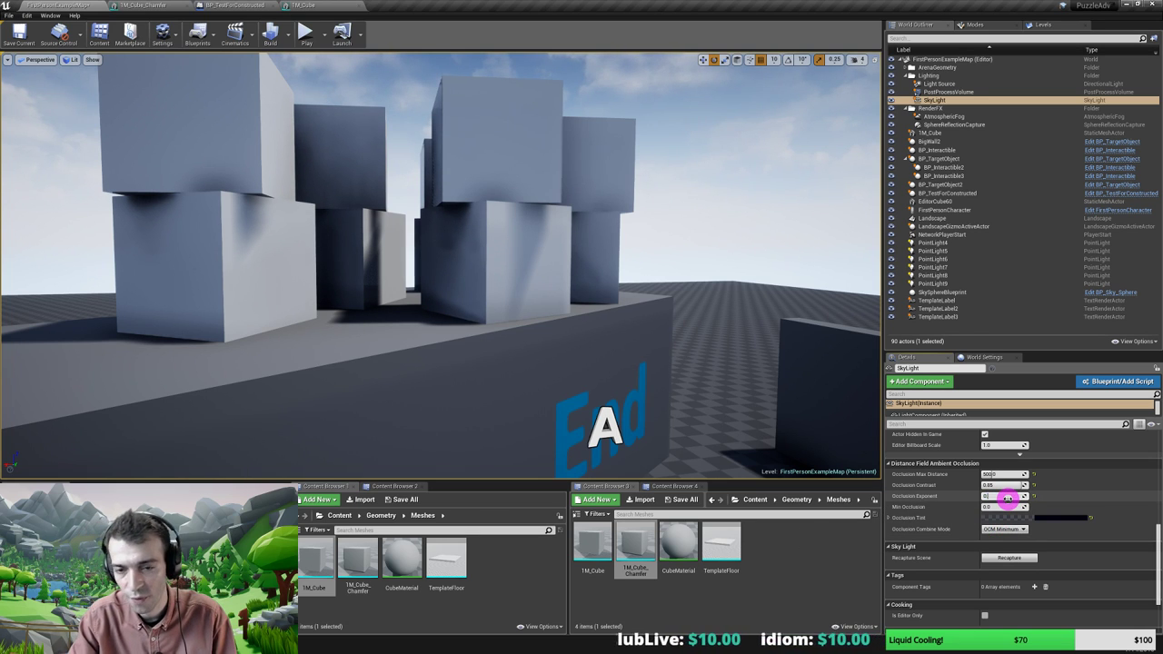
key(Return)
Examine the occlusion shading on the cubes stacked on the End block and on the row of chamfered cubes
key(s)
right_drag(441, 286, 469, 288)
key(w)
drag(468, 288, 418, 249)
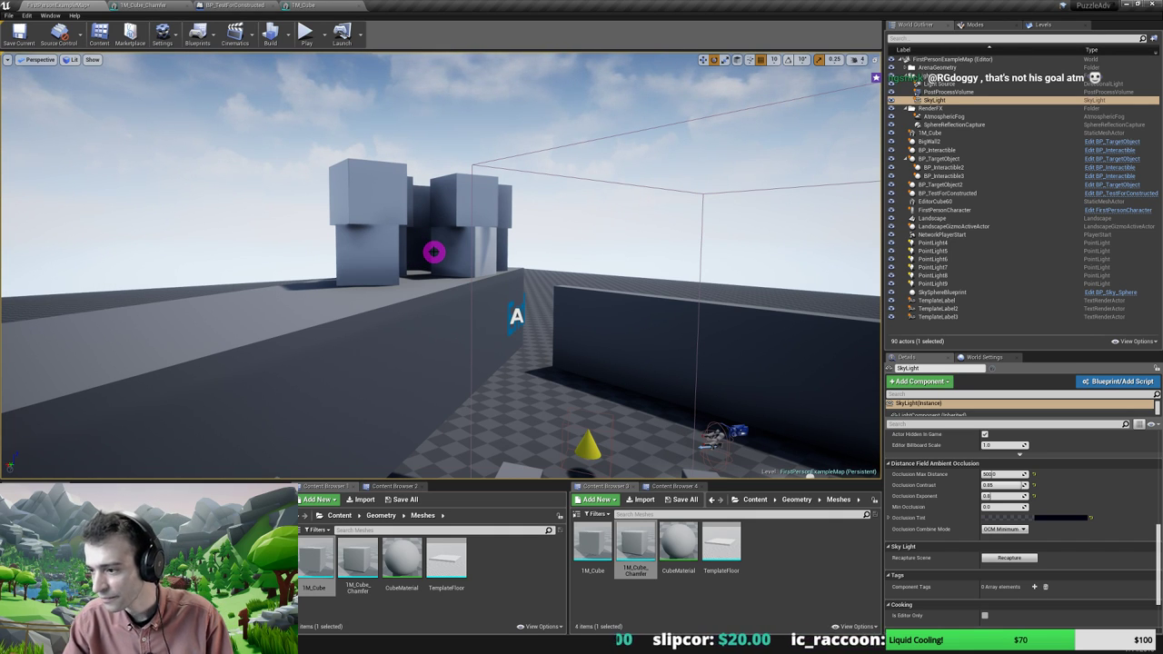
right_drag(434, 251, 424, 258)
drag(426, 259, 415, 286)
right_drag(415, 285, 380, 293)
drag(380, 293, 234, 270)
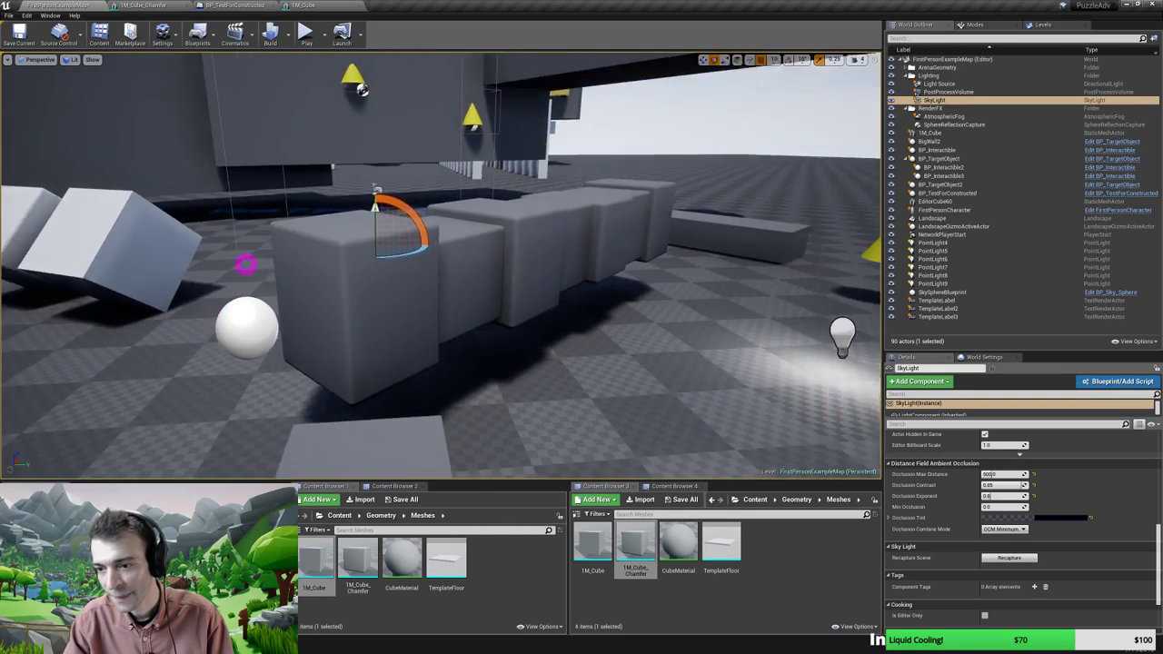
right_drag(245, 265, 300, 249)
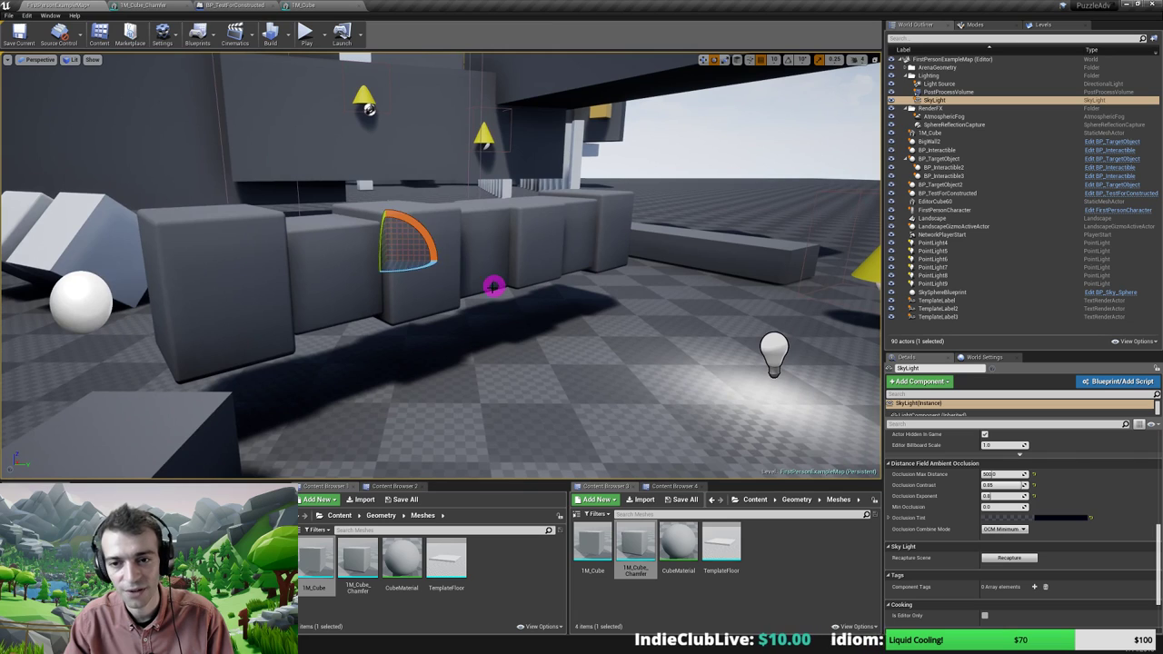
right_drag(486, 290, 407, 293)
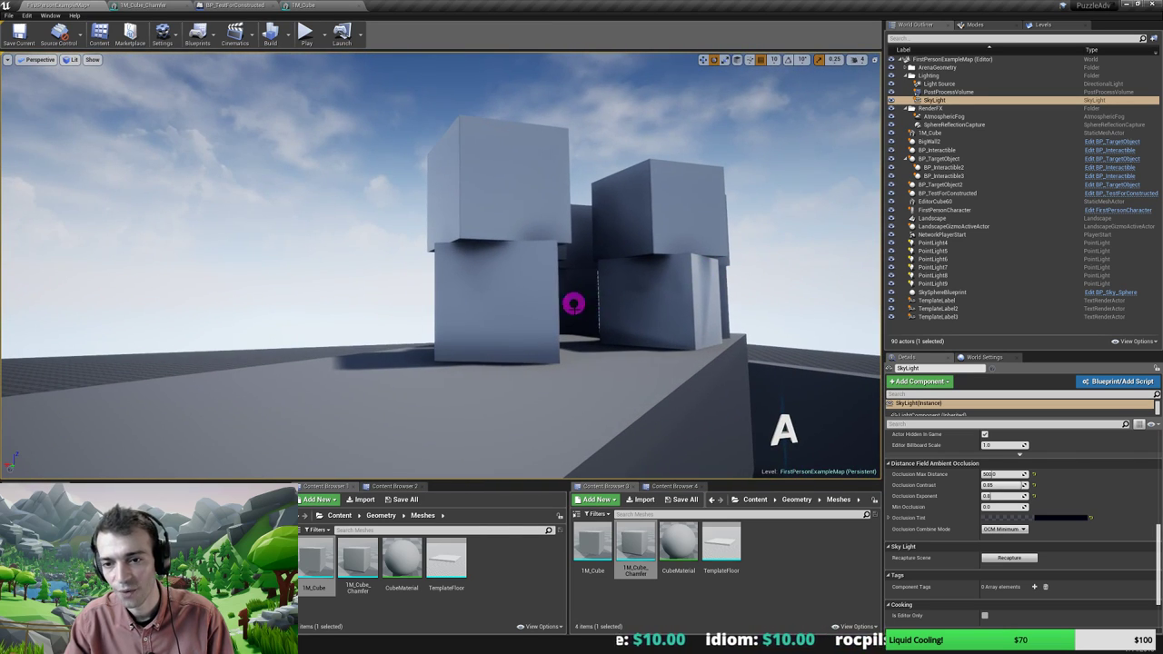
right_drag(572, 325, 346, 379)
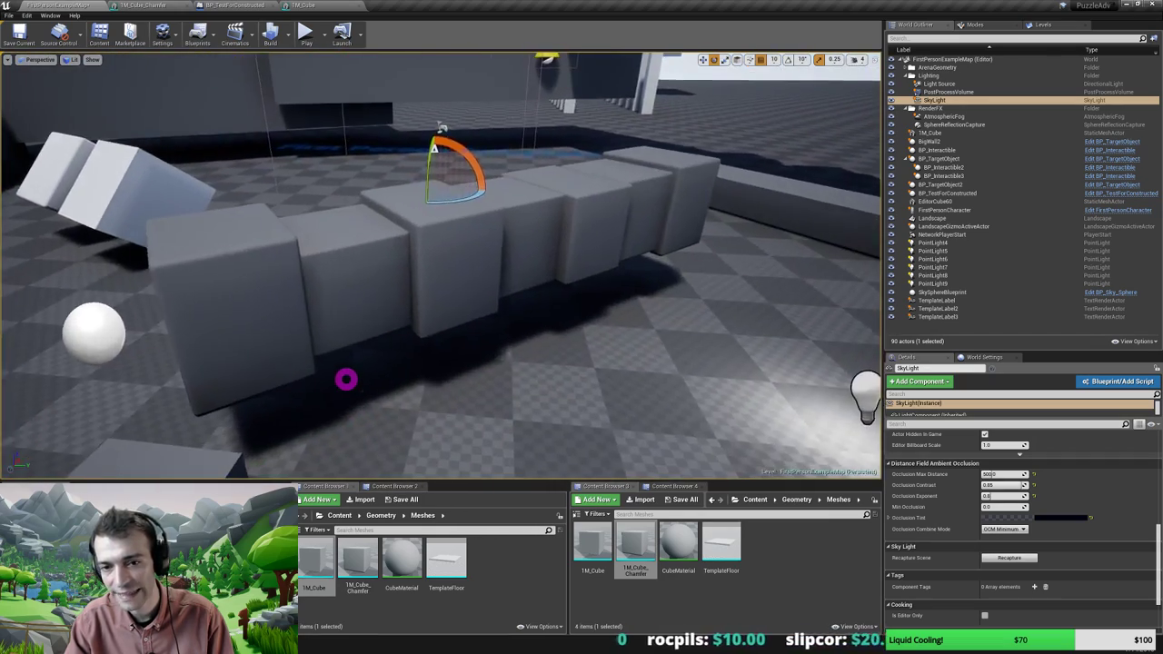
Read the SkyLight's Occlusion Exponent description and recheck the shading of the cubes on the End block
mouse_move(1007, 497)
mouse_down()
mouse_move(1033, 496)
mouse_move(961, 502)
mouse_move(1034, 493)
mouse_move(997, 487)
mouse_move(1049, 490)
mouse_move(978, 504)
mouse_move(994, 498)
mouse_up()
click(994, 499)
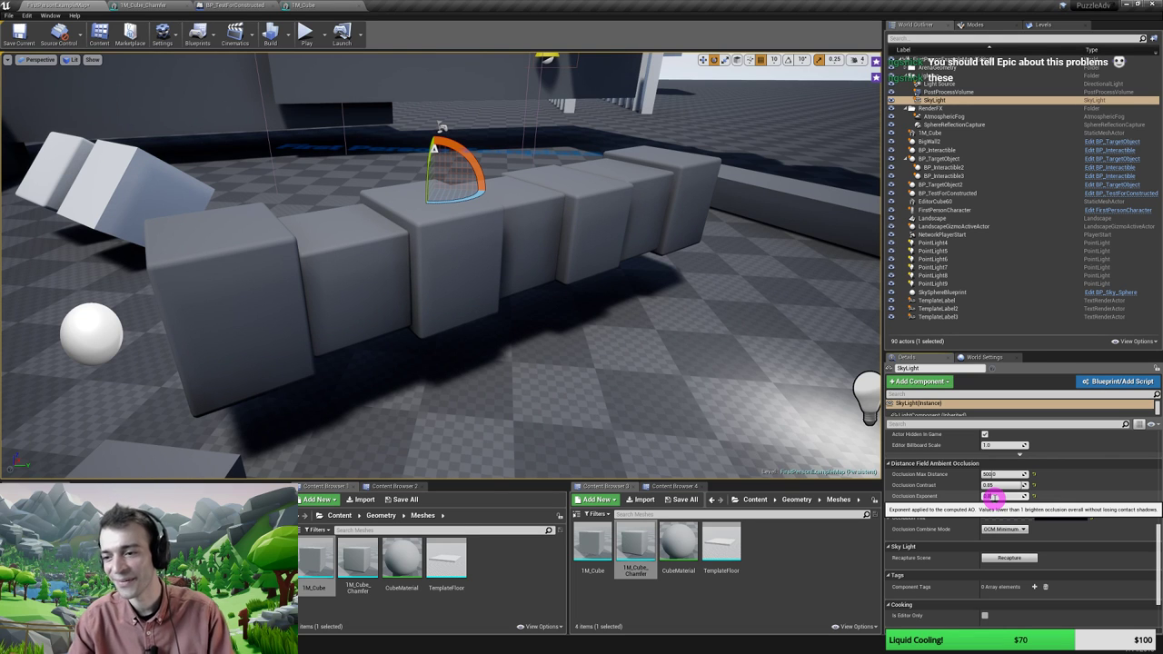
right_drag(535, 283, 655, 258)
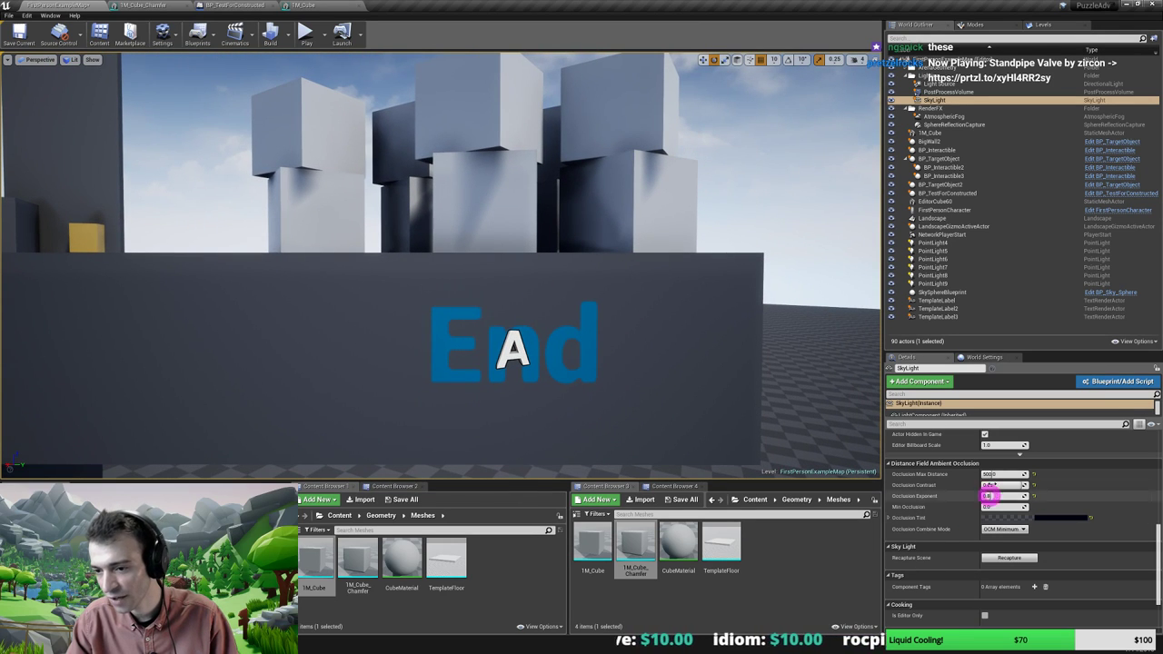
click(986, 474)
click(987, 486)
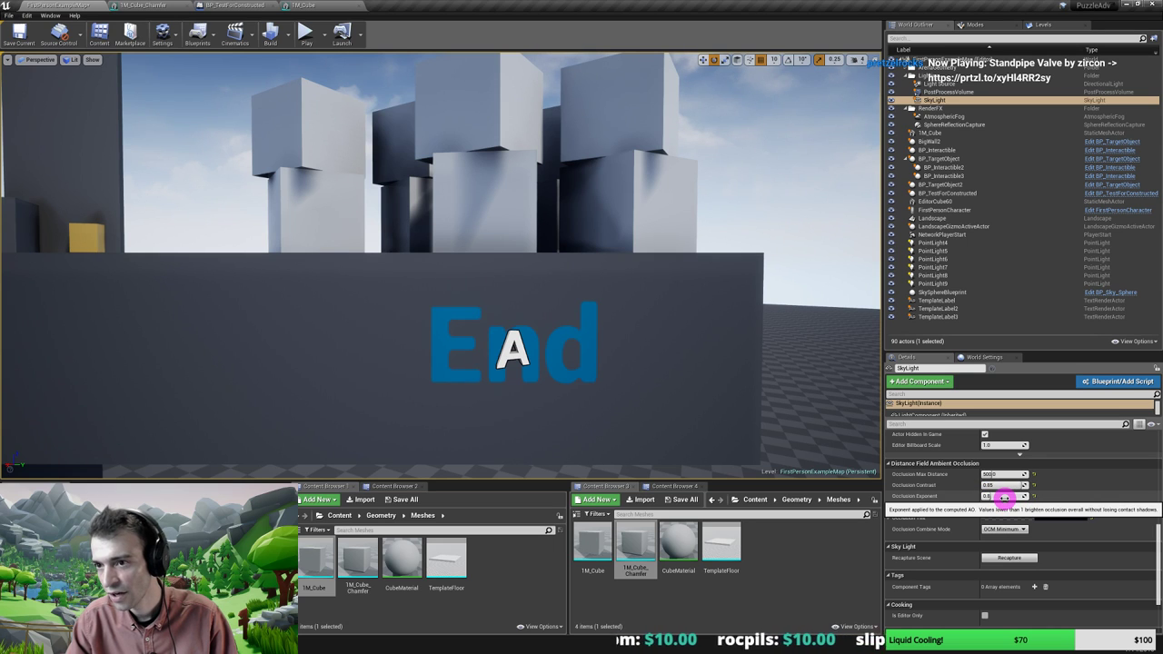
Review the PostProcessVolume's advanced Ambient Occlusion settings
click(933, 92)
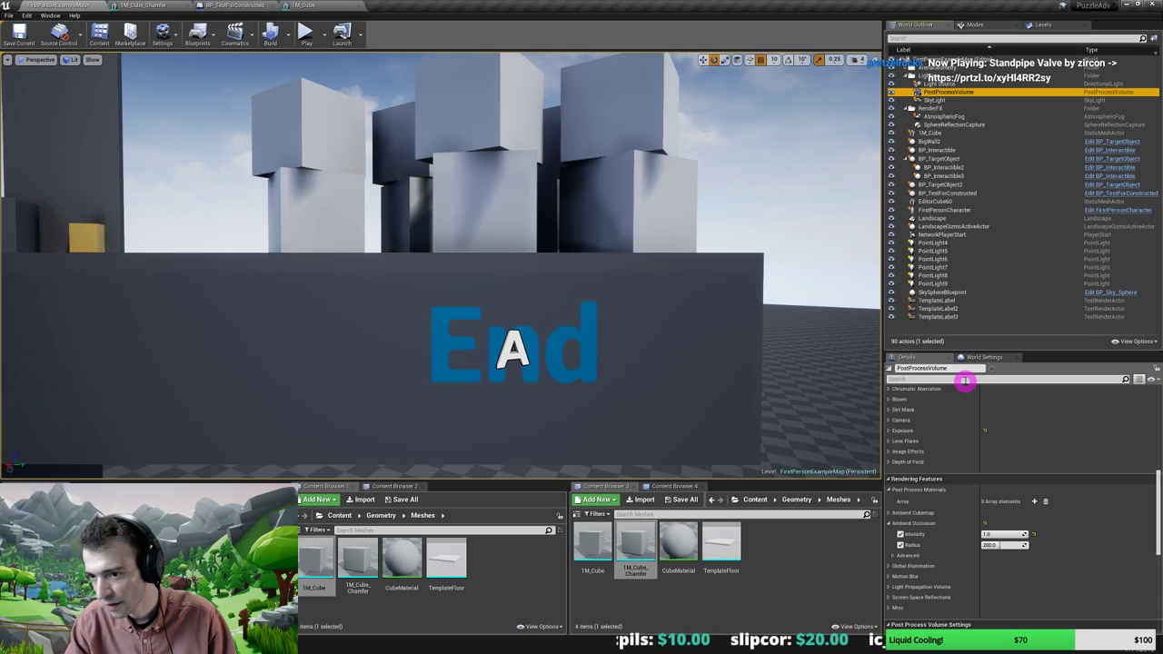
click(963, 379)
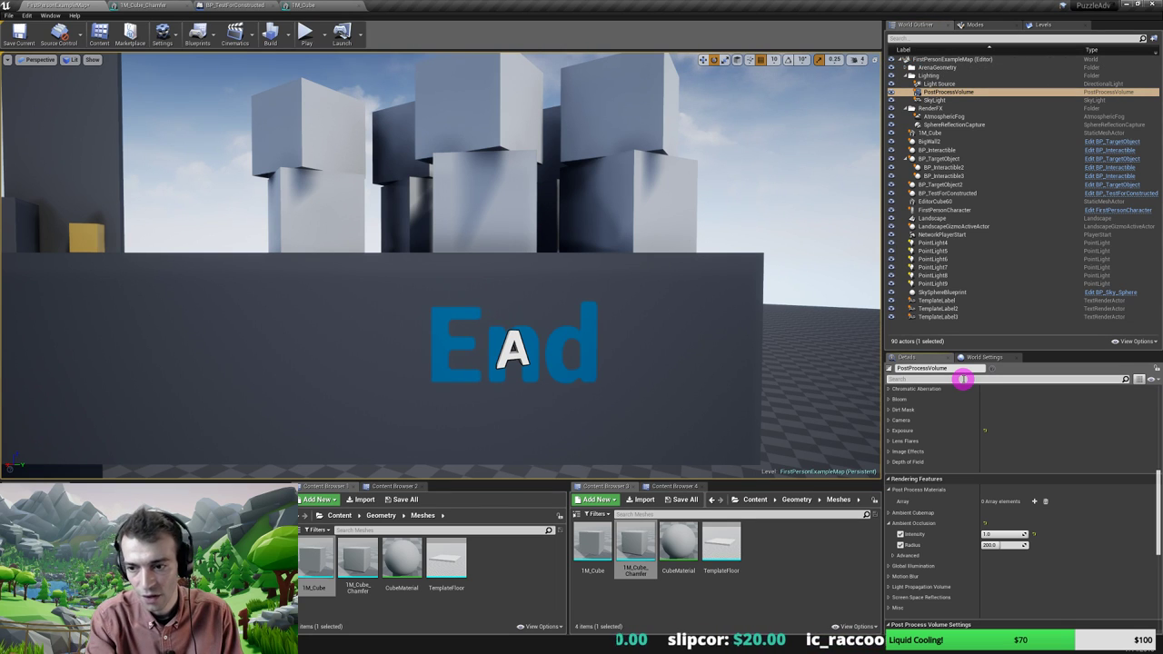
click(893, 555)
scroll(902, 560, down, 2)
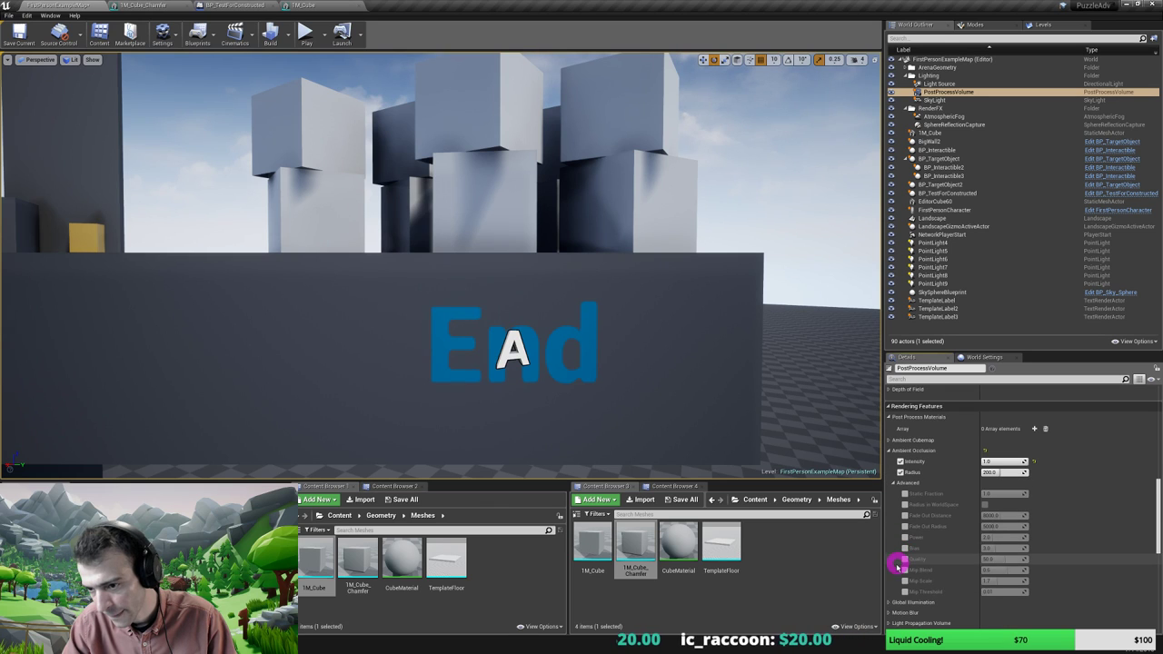
scroll(896, 580, down, 2)
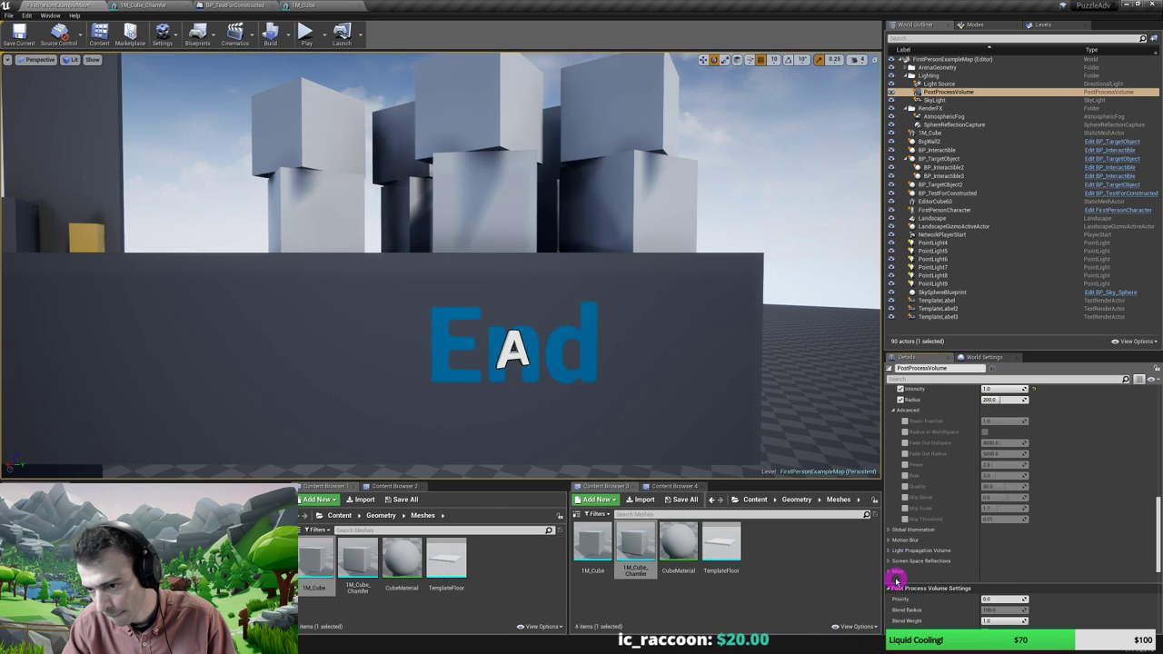
scroll(896, 578, down, 1)
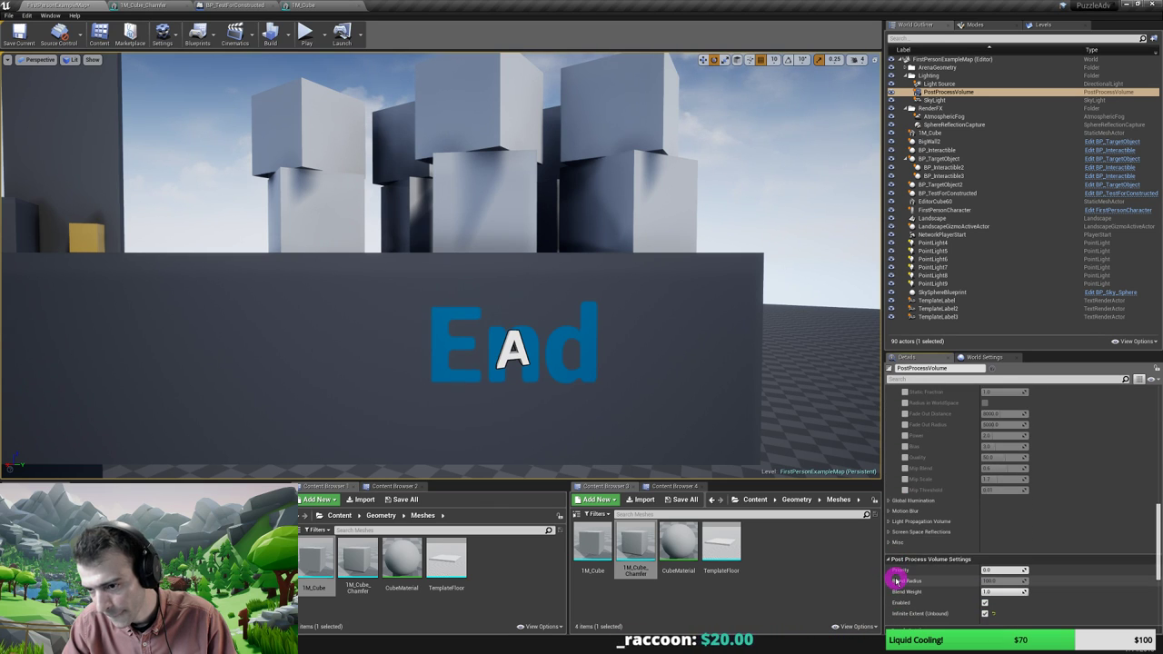
Filter the PostProcessVolume's properties by "occlusion ex", enable the diffuse and specular occlusion exponents, and lower the diffuse exponent
click(915, 380)
text(occ)
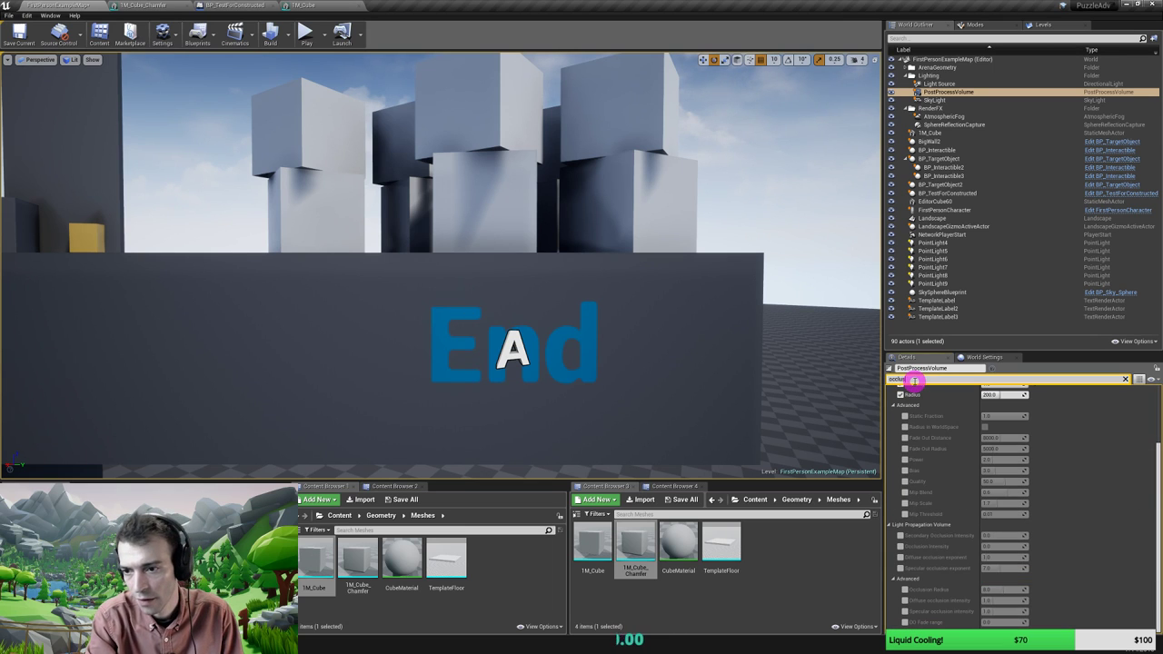
text(lusion ex)
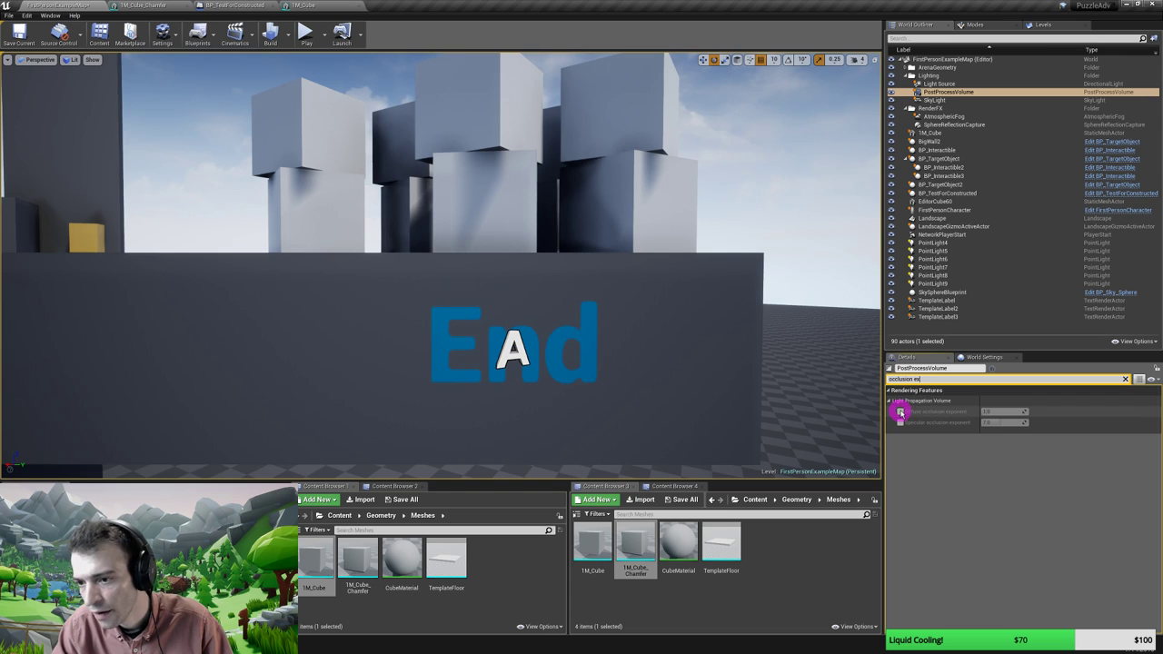
click(900, 412)
click(900, 423)
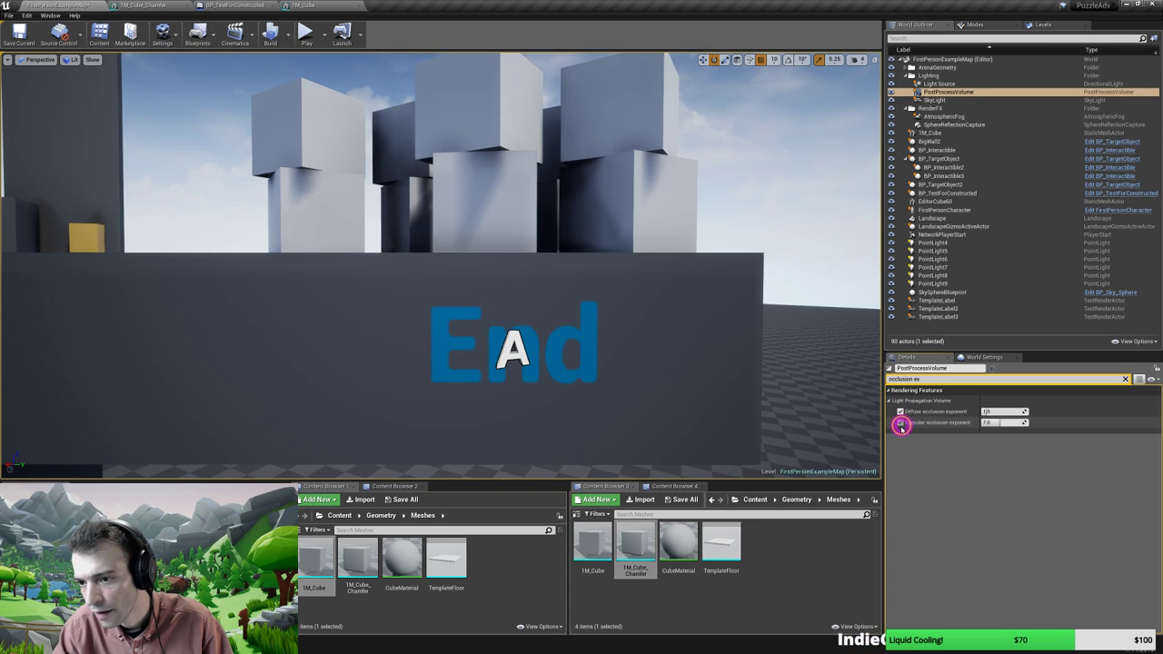
mouse_move(990, 411)
mouse_down()
mouse_move(1026, 411)
mouse_move(986, 414)
mouse_up()
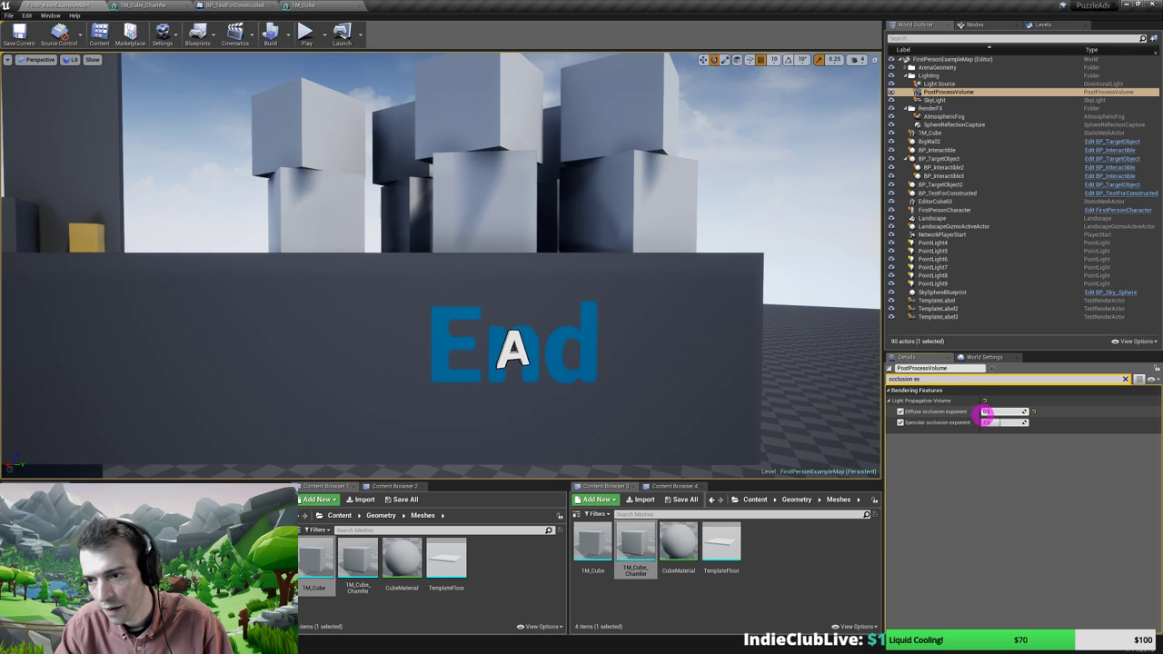
Reset the post process volume's diffuse occlusion exponent to default and disable the diffuse and specular occlusion exponent overrides
click(1034, 411)
click(901, 423)
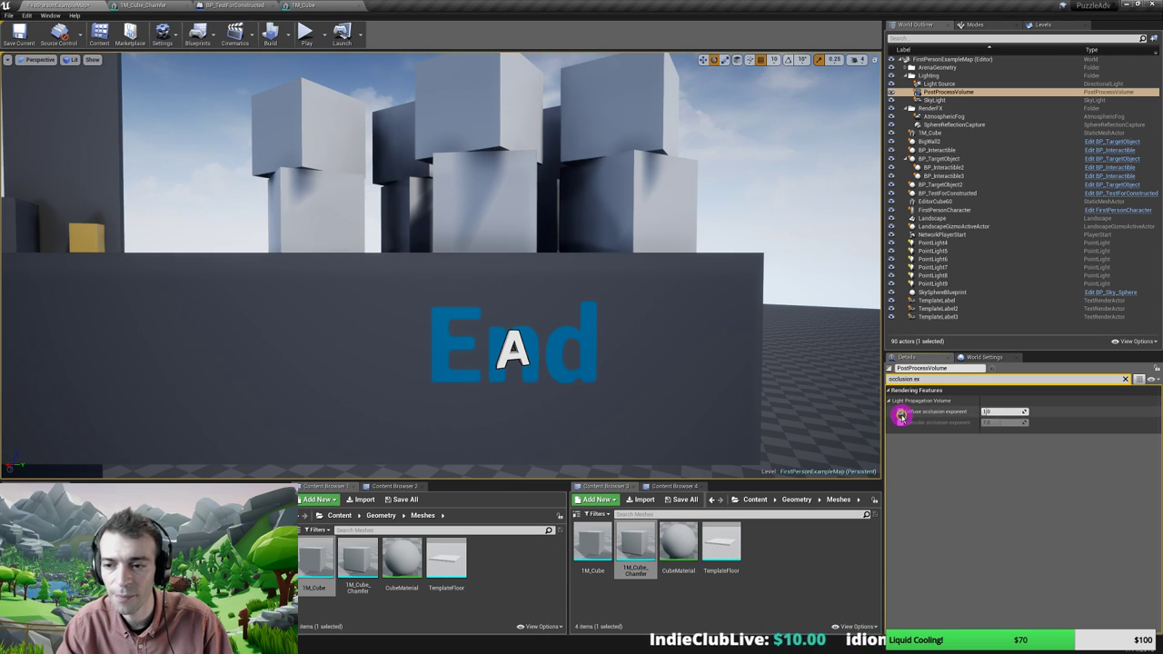
click(901, 413)
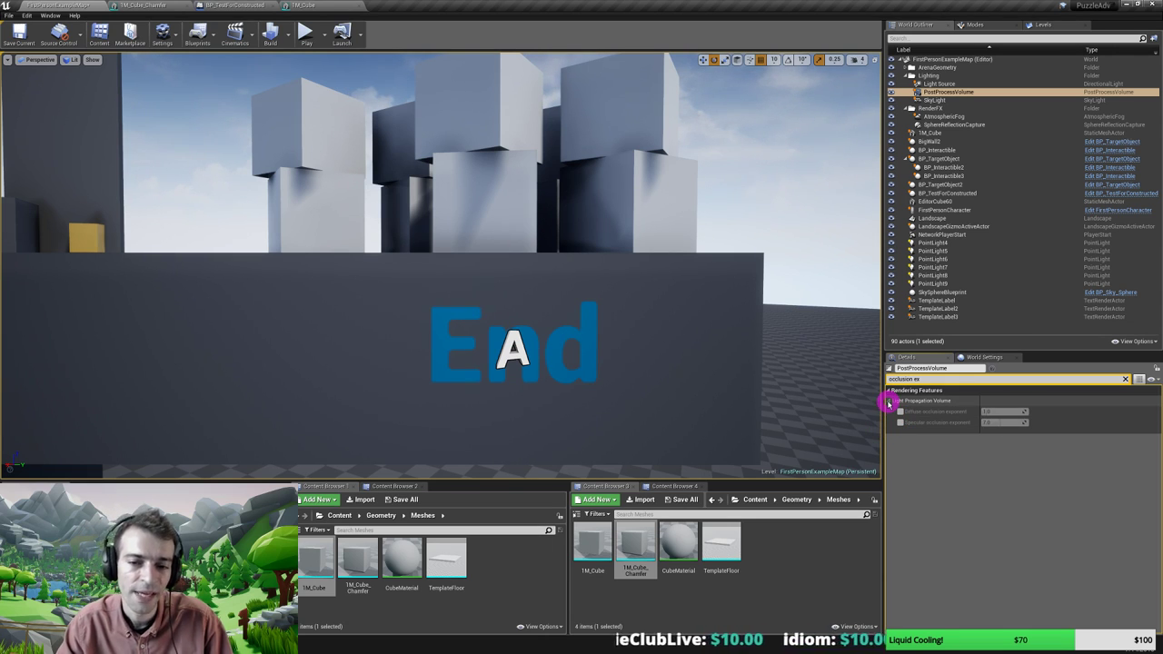
click(889, 402)
Examine the row of point lights lighting the floor and the long dark wall
key(s)
right_drag(471, 295, 411, 318)
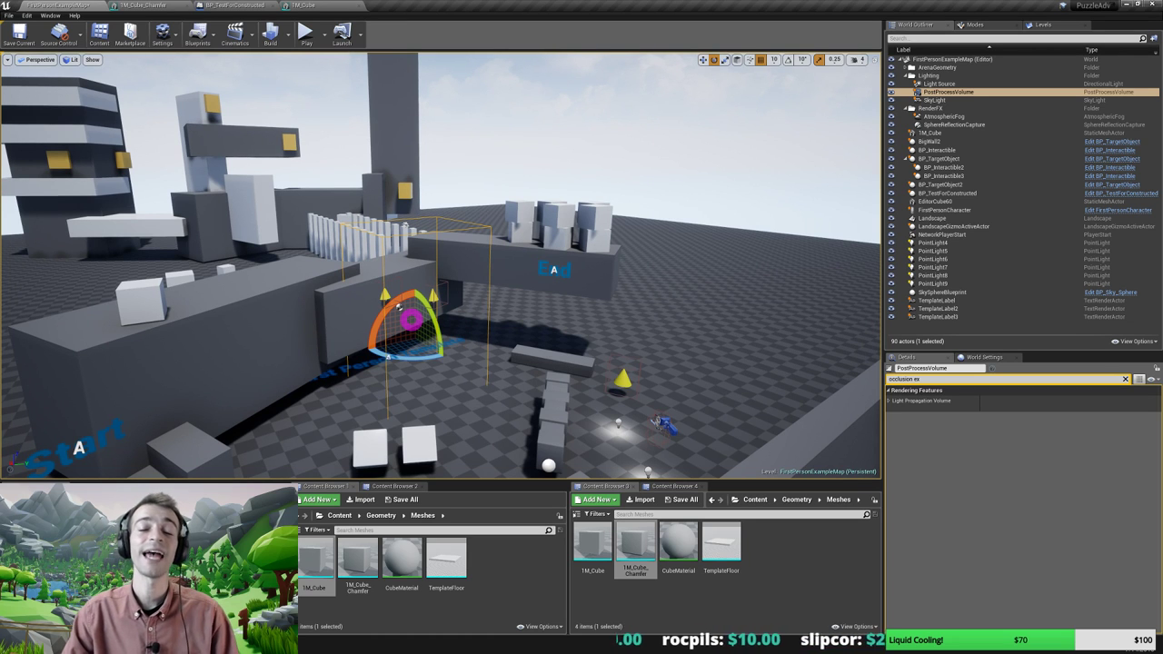
right_drag(411, 318, 408, 339)
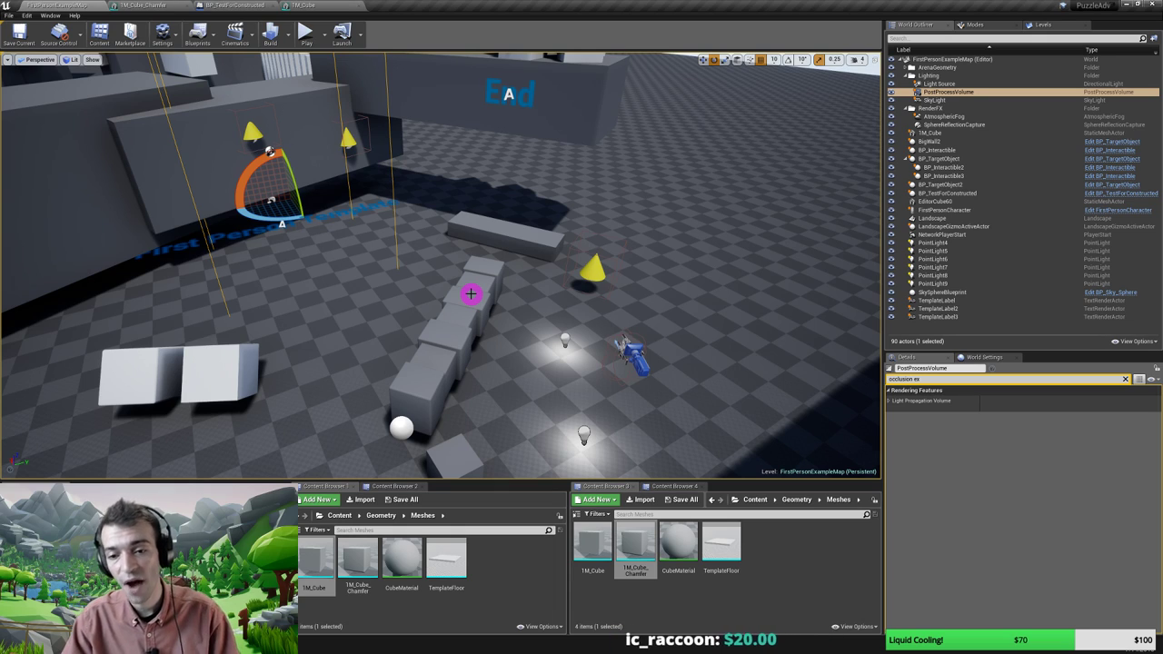
right_drag(502, 352, 633, 368)
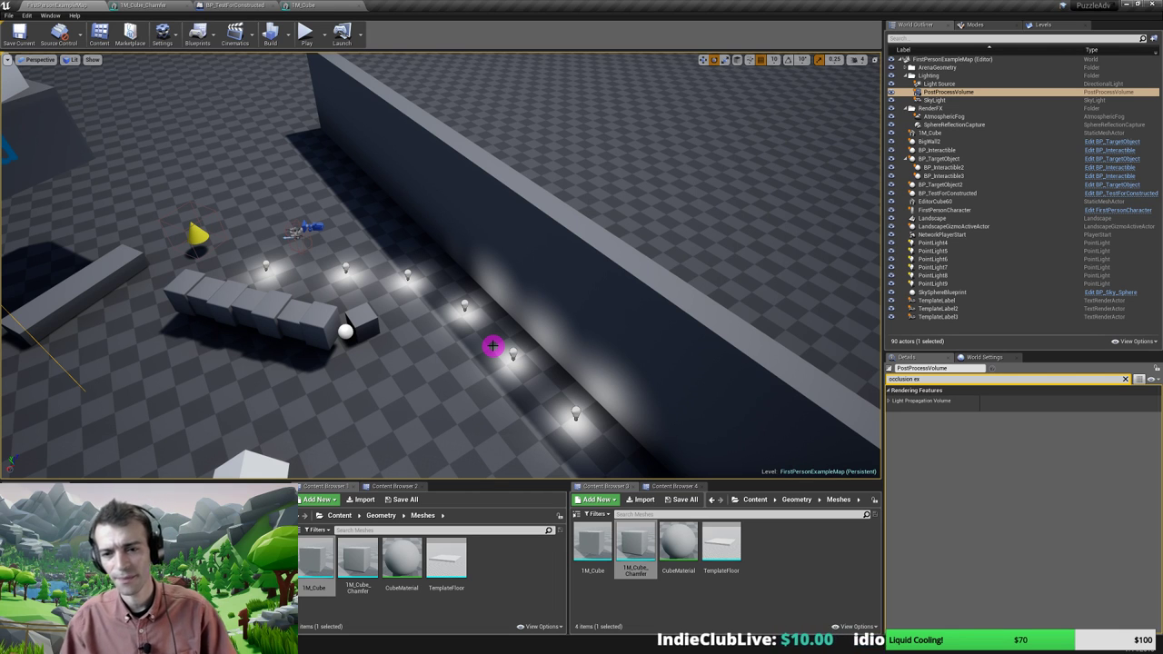
key(w)
right_drag(467, 337, 467, 337)
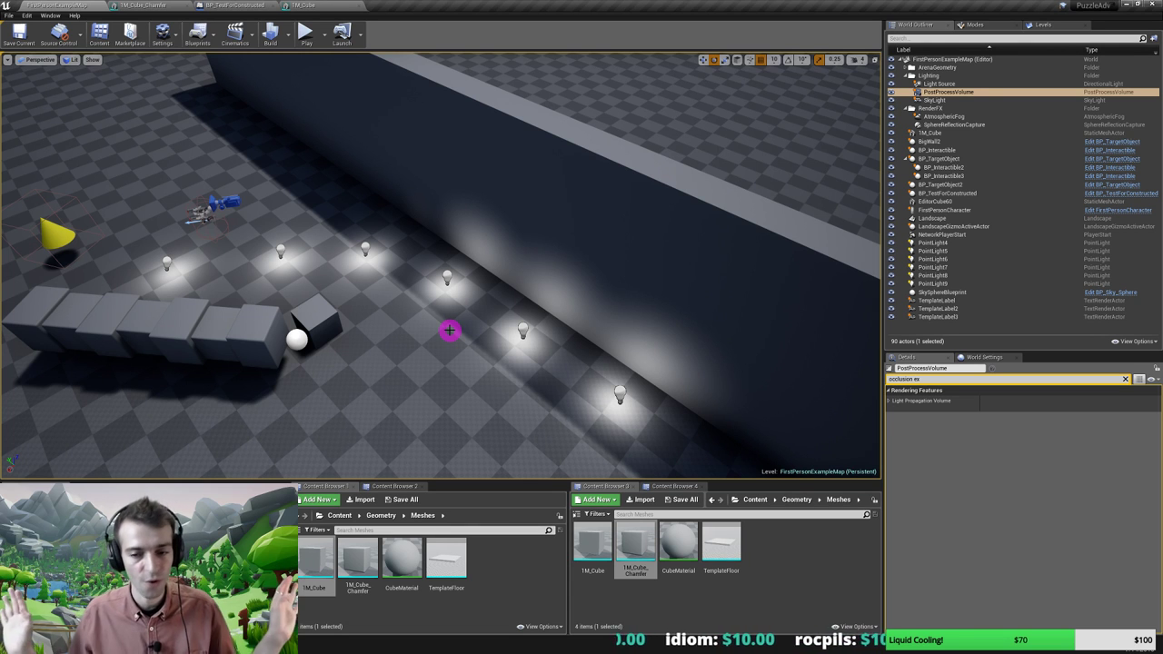
right_drag(481, 364, 482, 366)
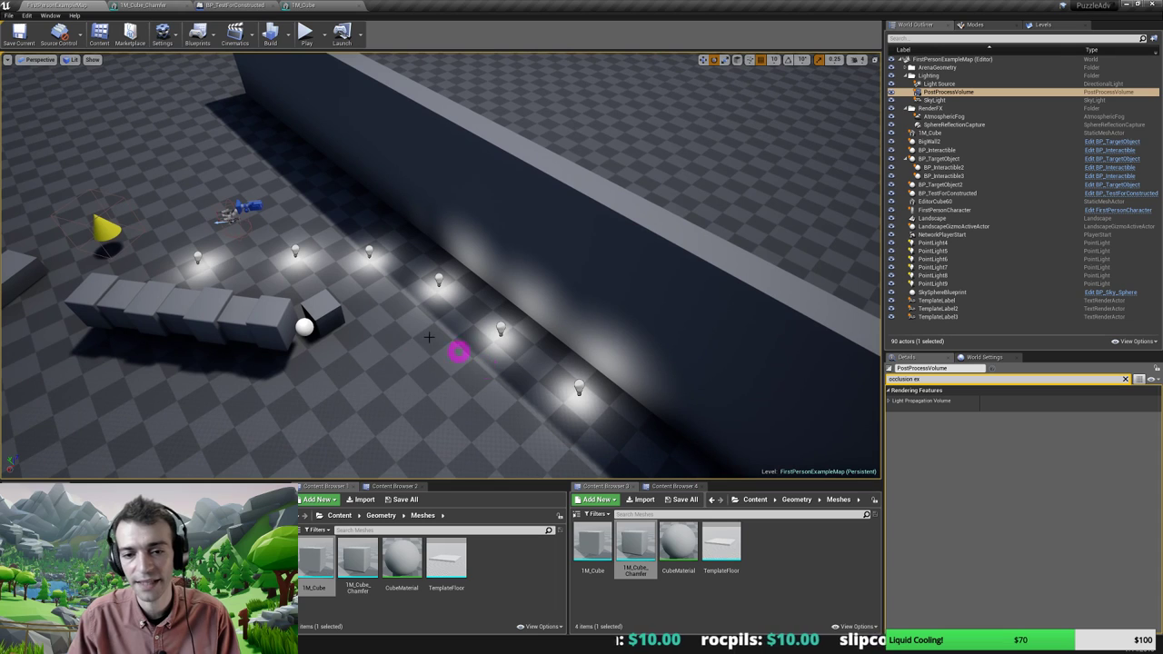
Cluster PointLight4, PointLight7 and PointLight8 close to the other point lights near the end of the block row so their radii overlap
click(195, 256)
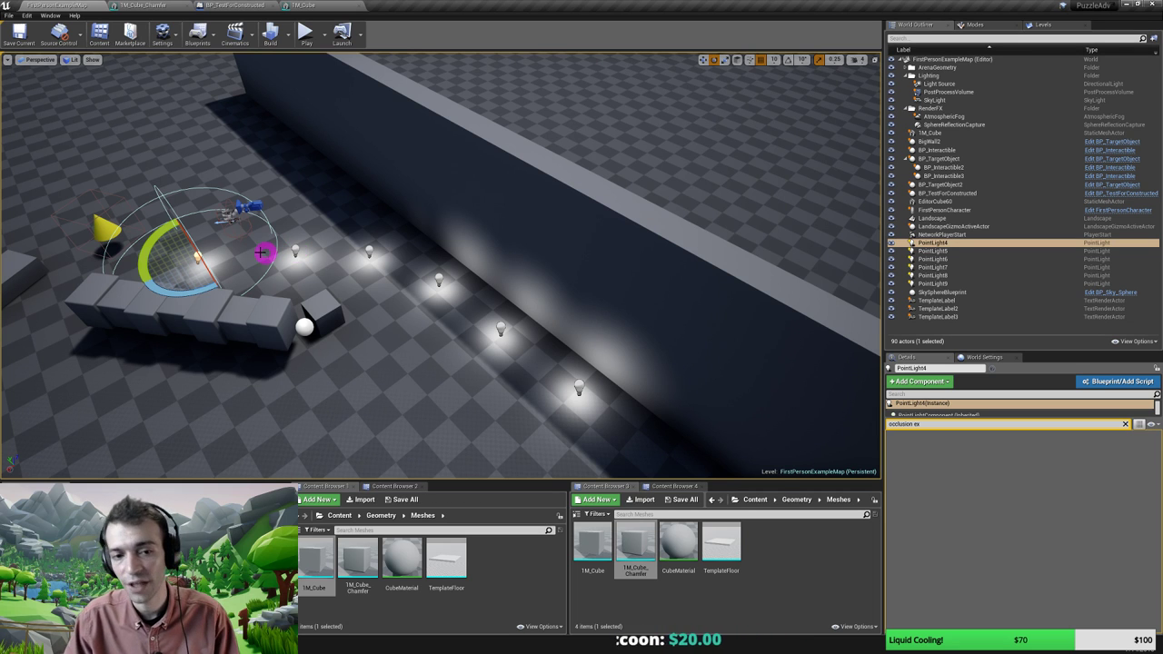
key(w)
right_drag(215, 271, 311, 262)
key(a)
drag(282, 288, 420, 256)
click(507, 255)
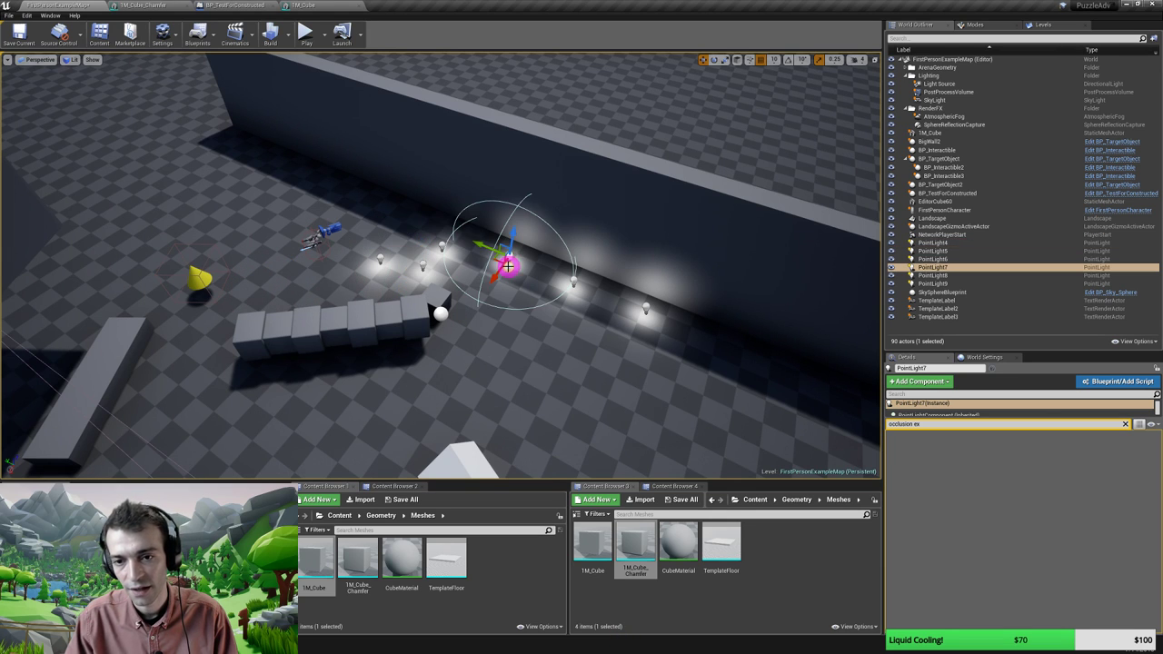
drag(507, 255, 396, 251)
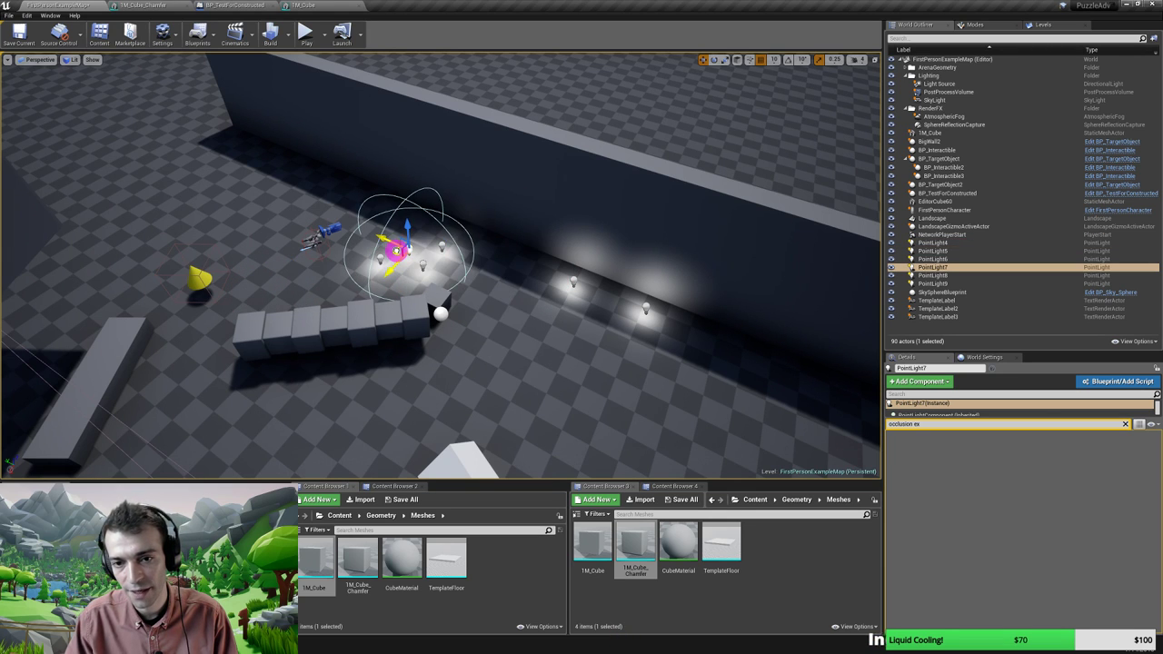
click(573, 281)
drag(561, 284, 420, 265)
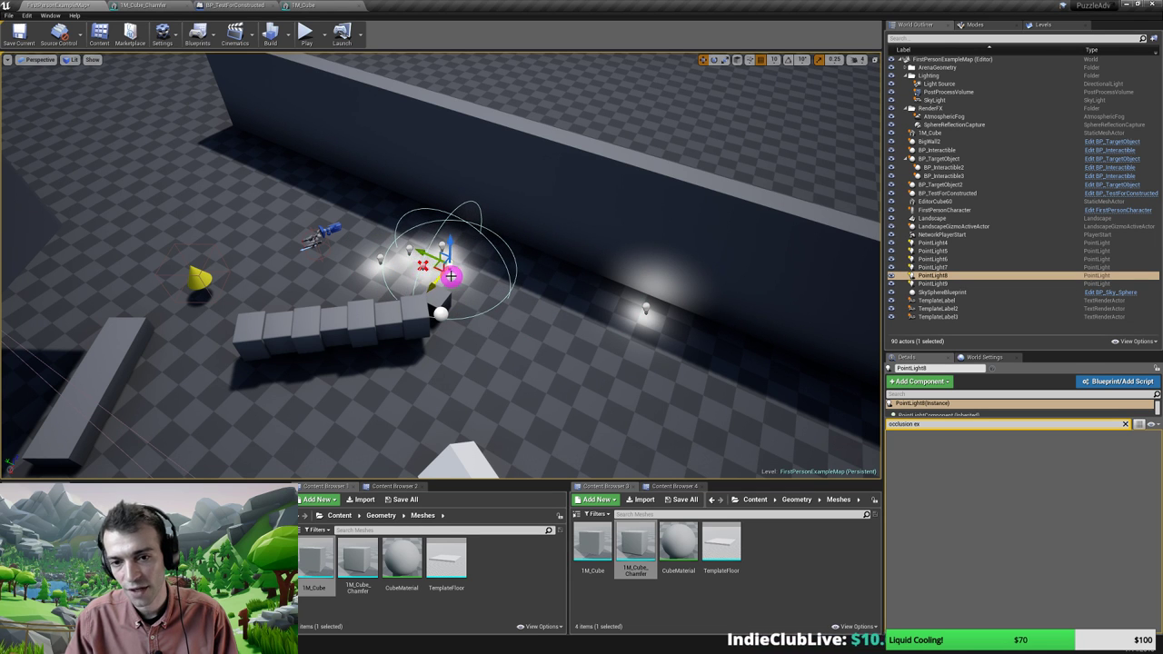
Spread the clustered lights apart: PointLight8 back along the wall, PointLight4 toward the yellow cone and PointLight7 next to the wall's far section
key(w)
right_drag(449, 275, 381, 292)
key(s)
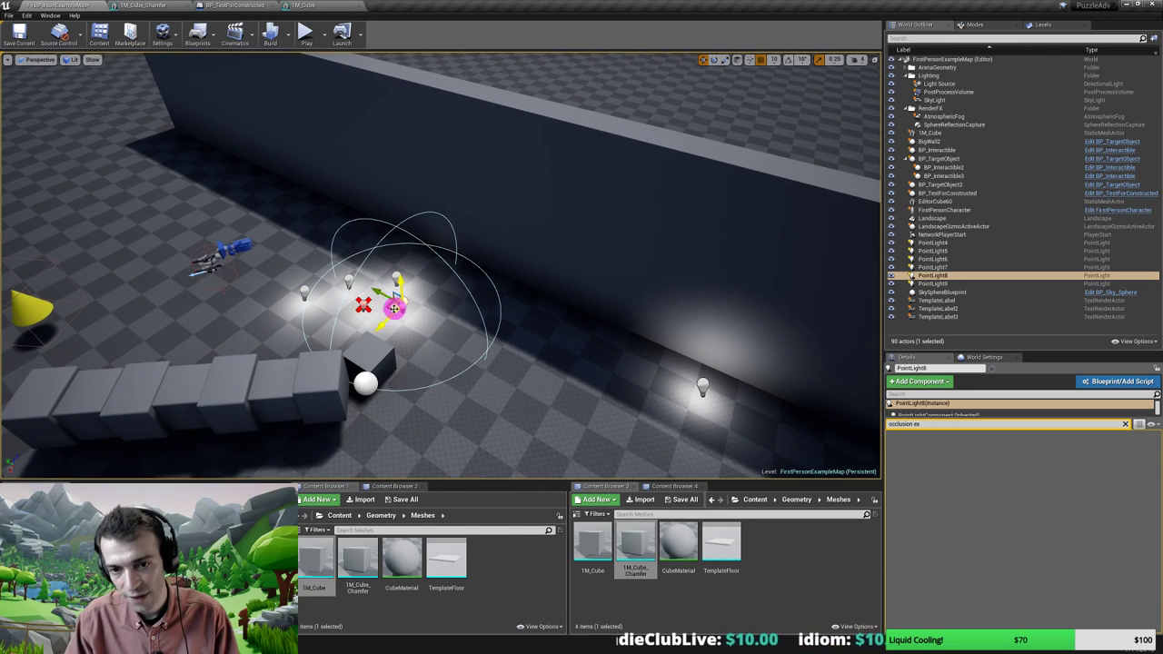
drag(382, 292, 525, 334)
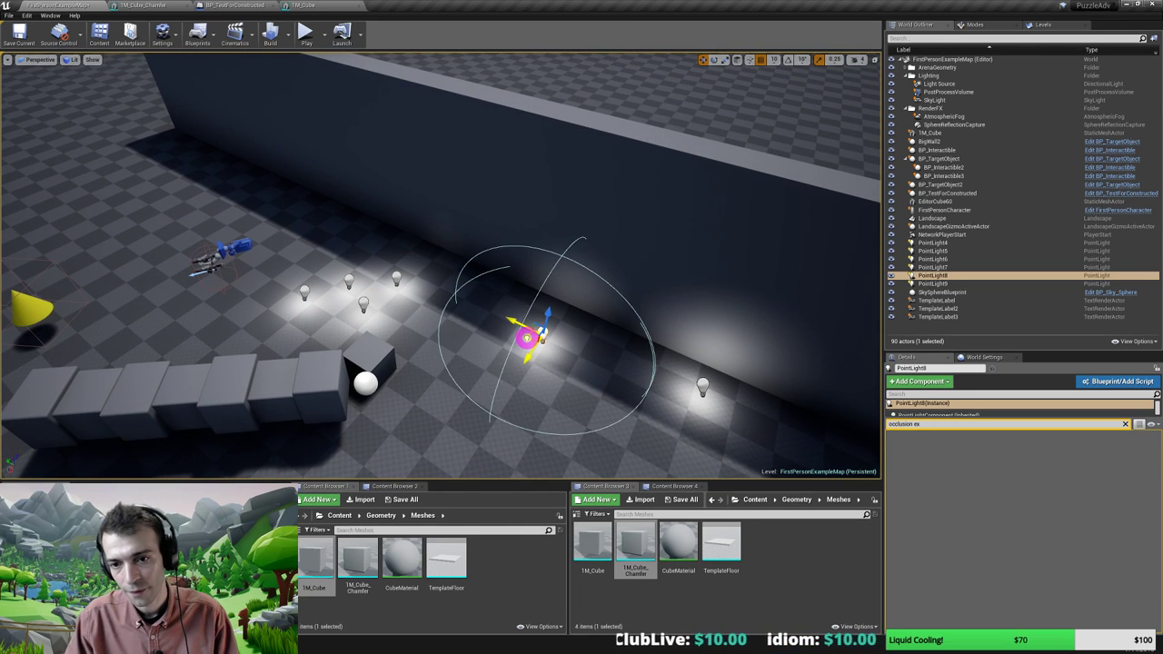
click(366, 304)
drag(351, 305, 180, 313)
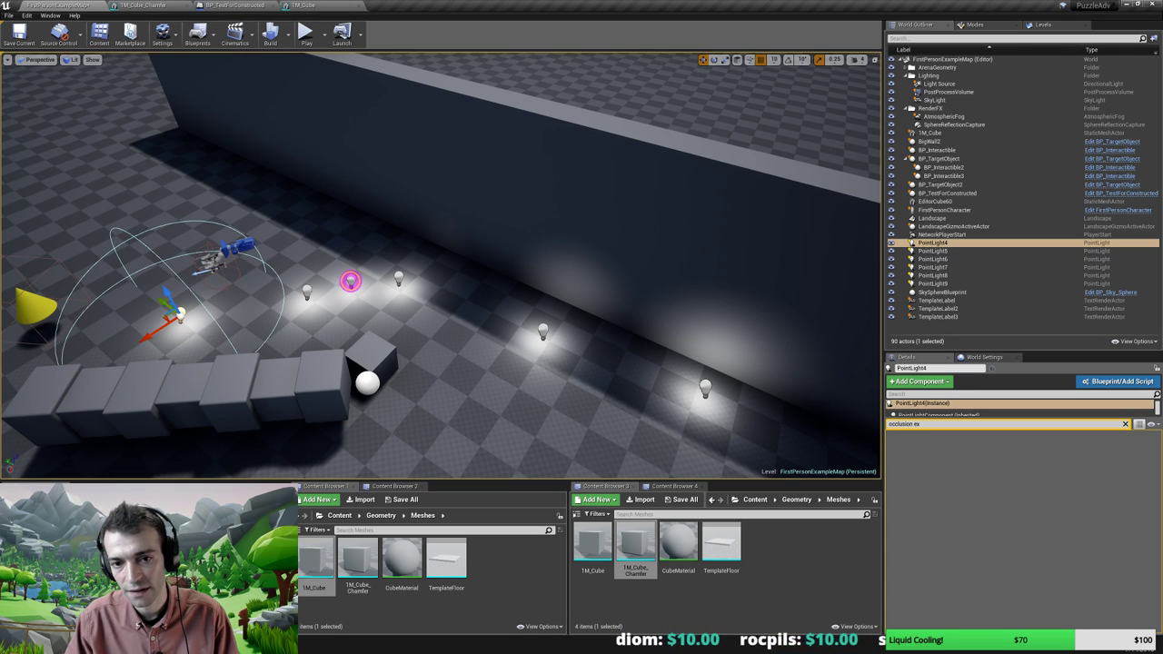
click(351, 282)
drag(351, 282, 348, 220)
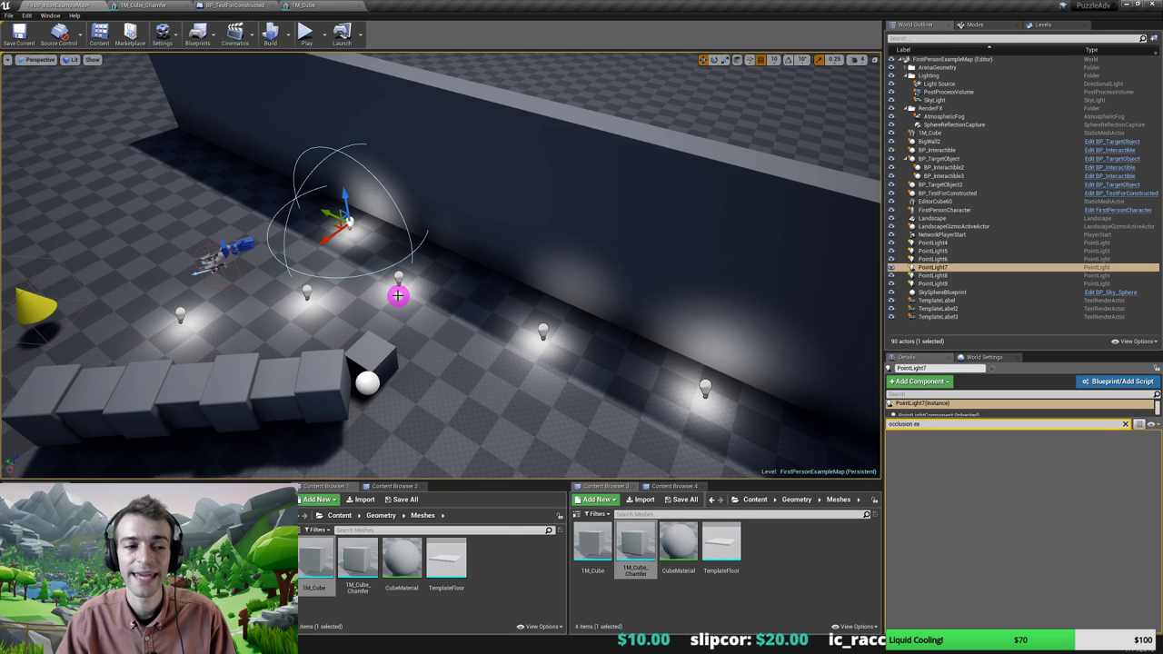
Raise PointLight7 off the floor so it lights the wall from higher up
right_drag(379, 288, 362, 278)
key(w)
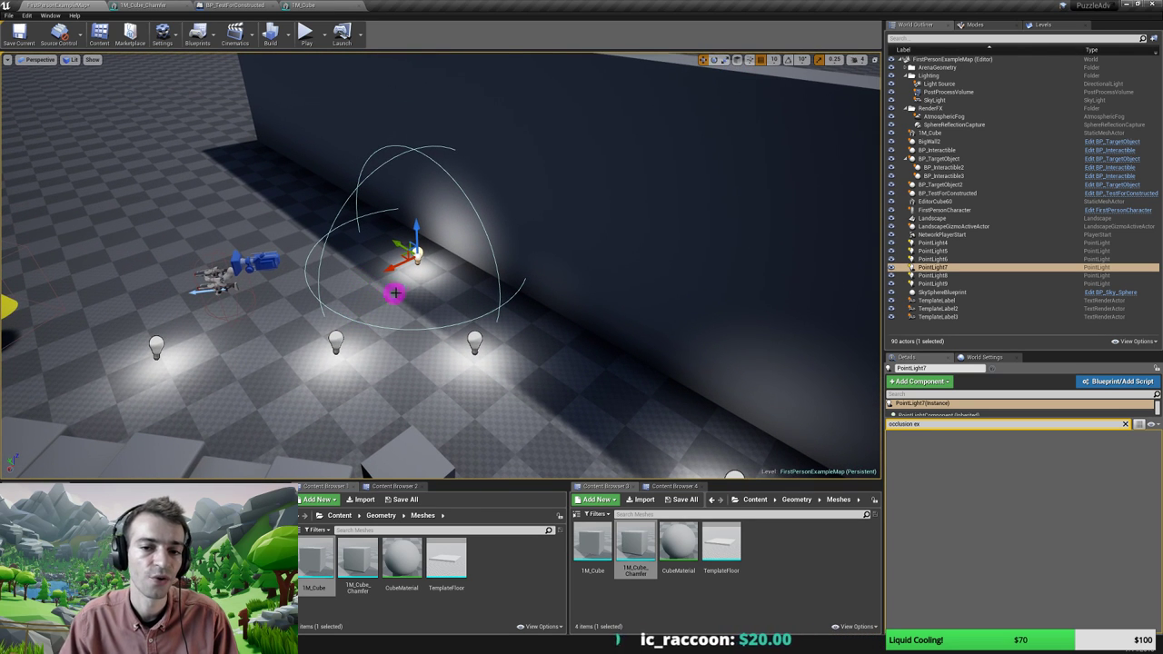
right_drag(395, 294, 397, 286)
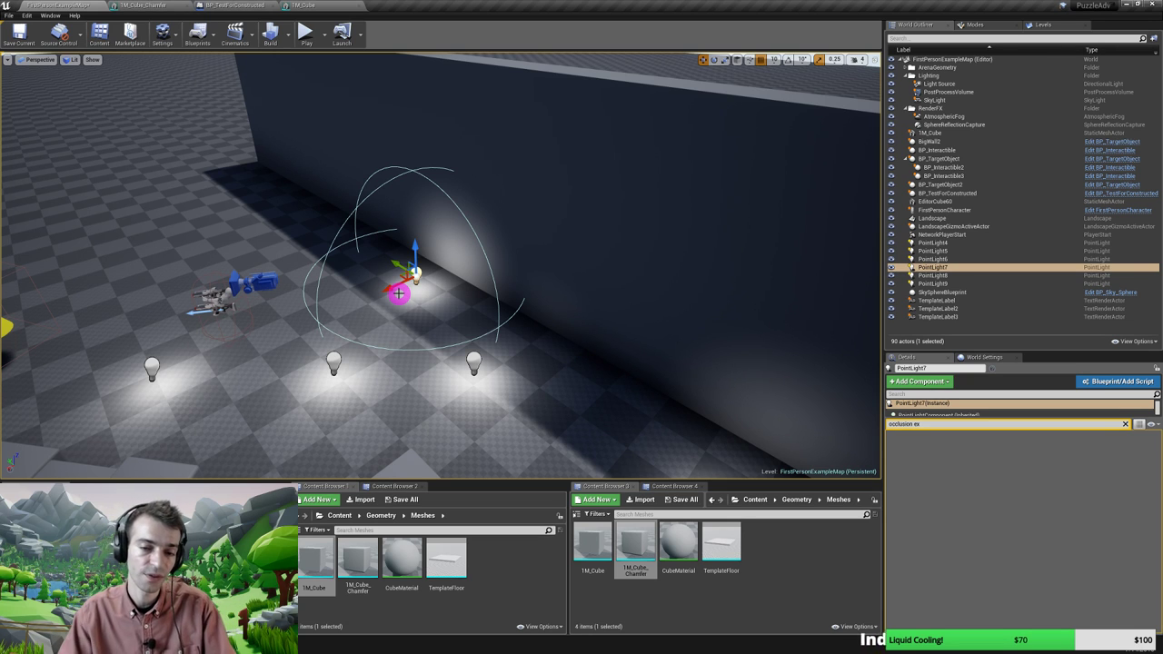
key(s)
mouse_move(399, 311)
right_down()
mouse_move(447, 333)
mouse_move(401, 312)
right_up()
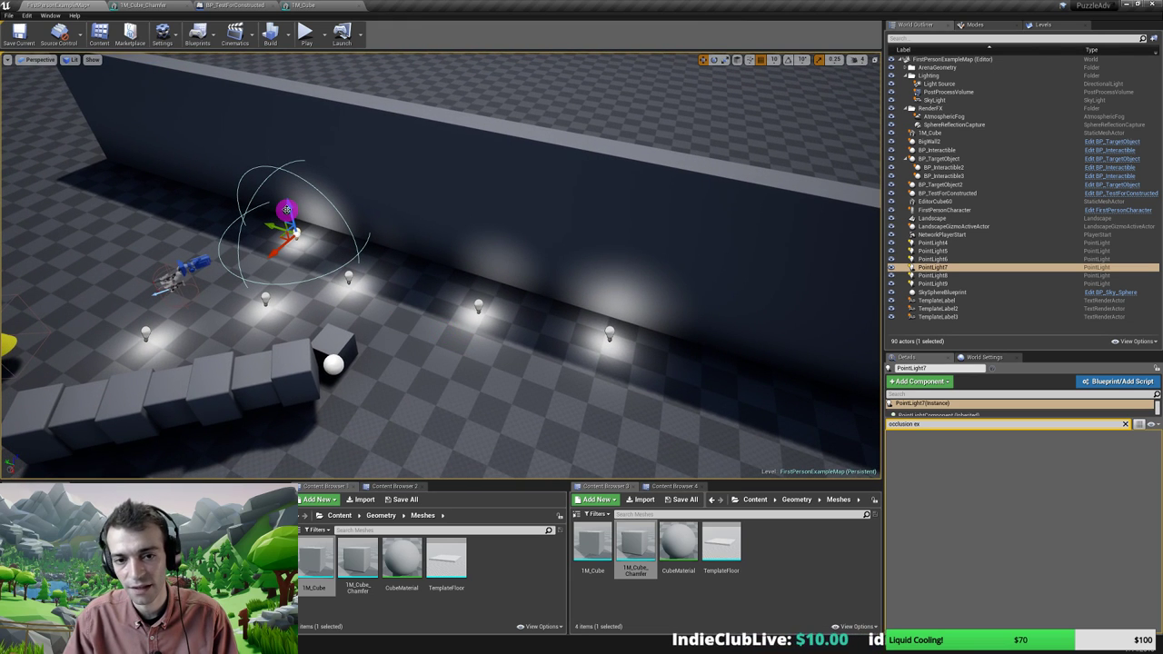
drag(286, 208, 276, 166)
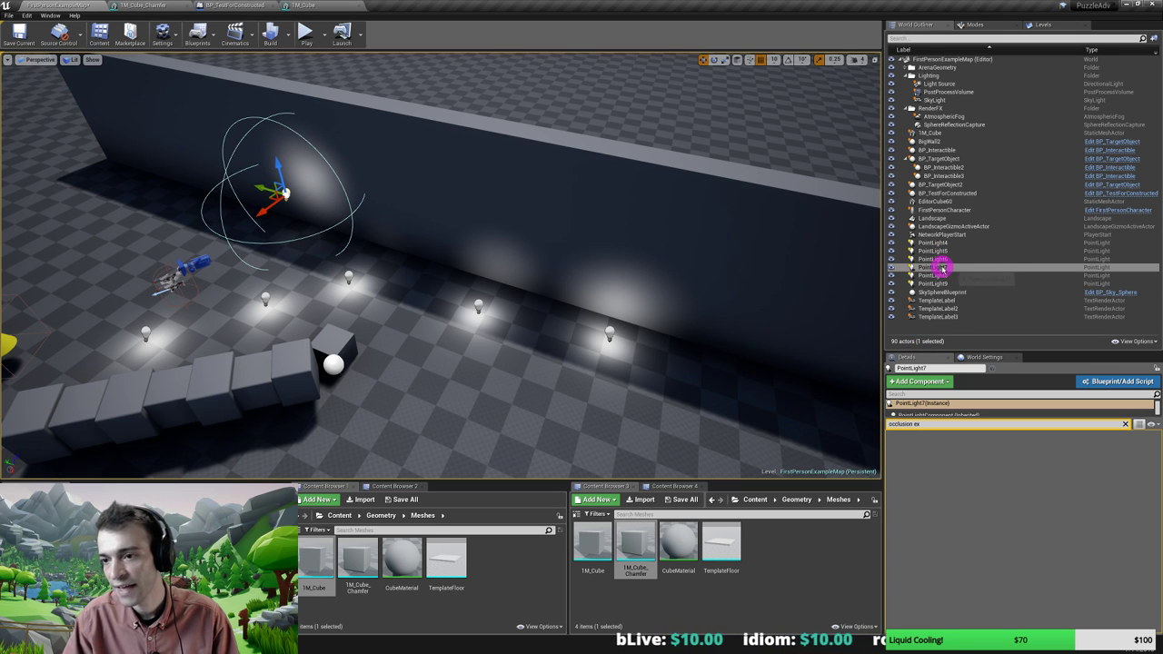
Select all six point lights, PointLight4 to PointLight9, and set their Max Draw Distance to 2000
right_drag(386, 255, 354, 258)
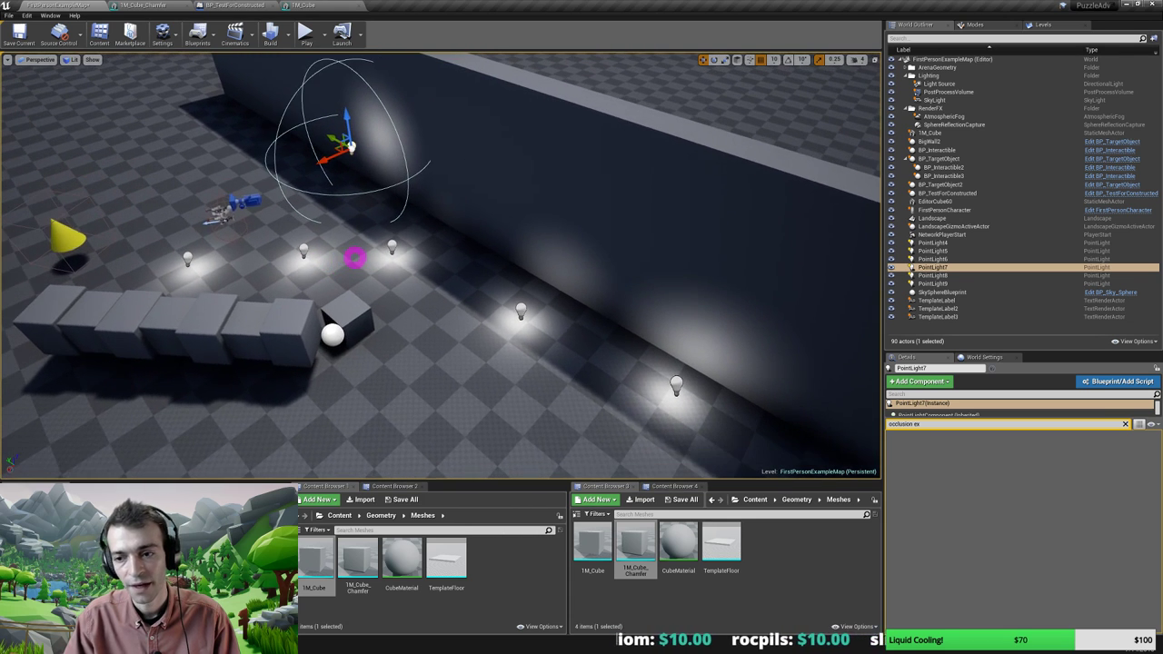
ctrl+click(190, 257)
ctrl+click(305, 248)
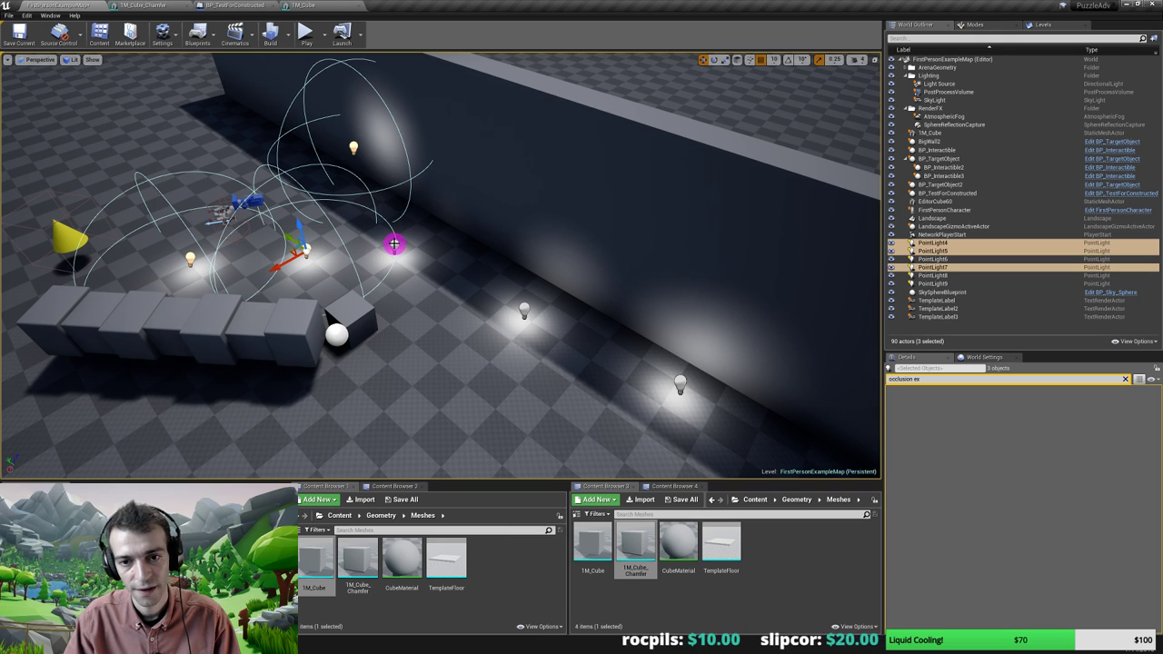
ctrl+click(393, 243)
ctrl+click(524, 307)
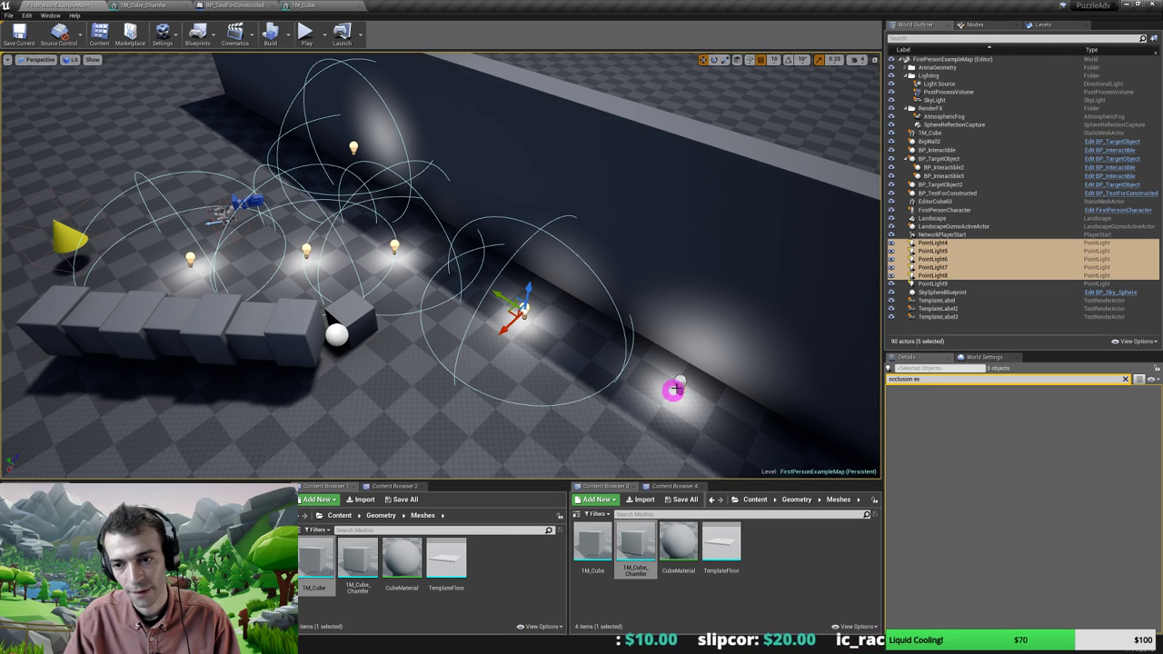
ctrl+click(678, 384)
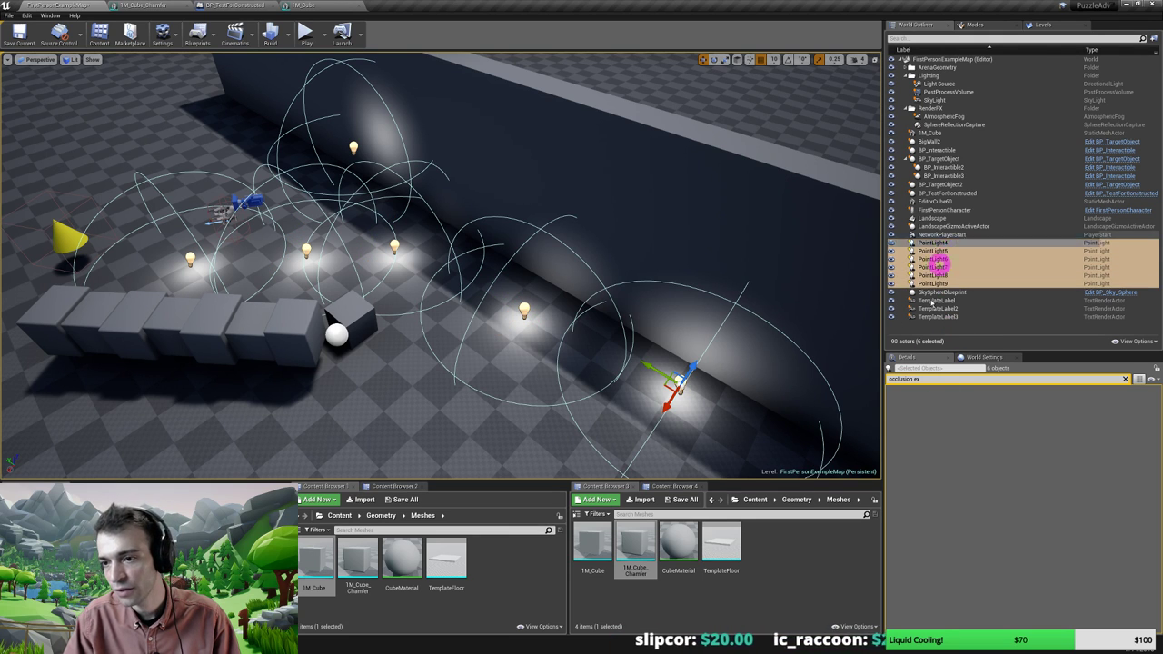
click(1125, 380)
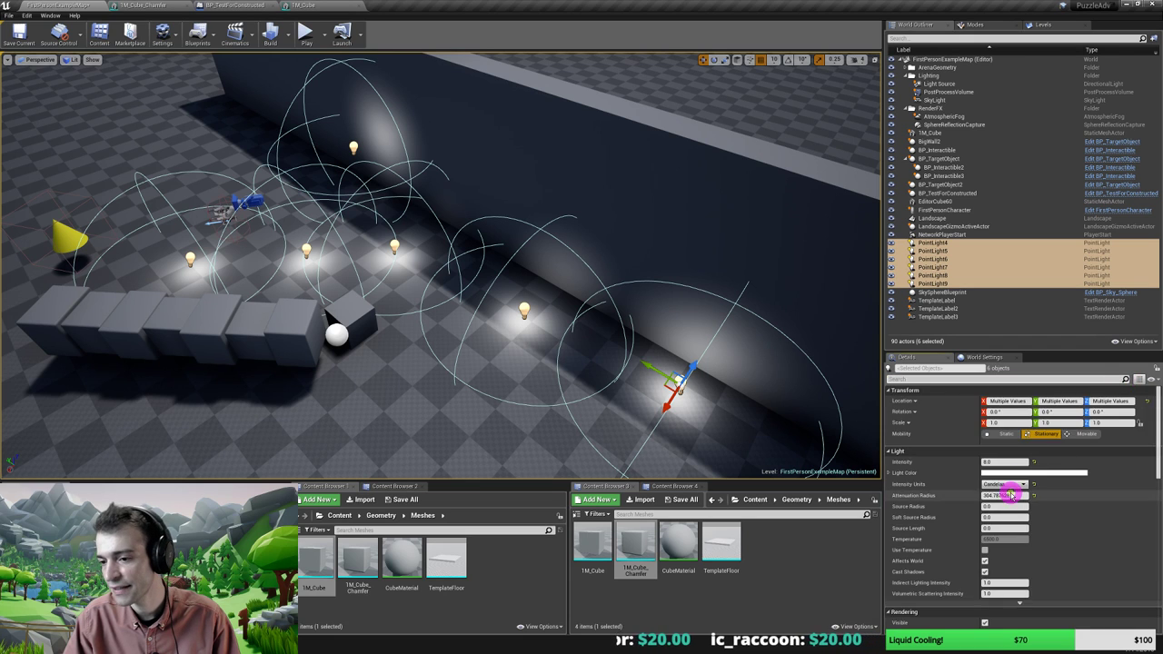
scroll(1009, 491, down, 10)
scroll(1021, 532, down, 5)
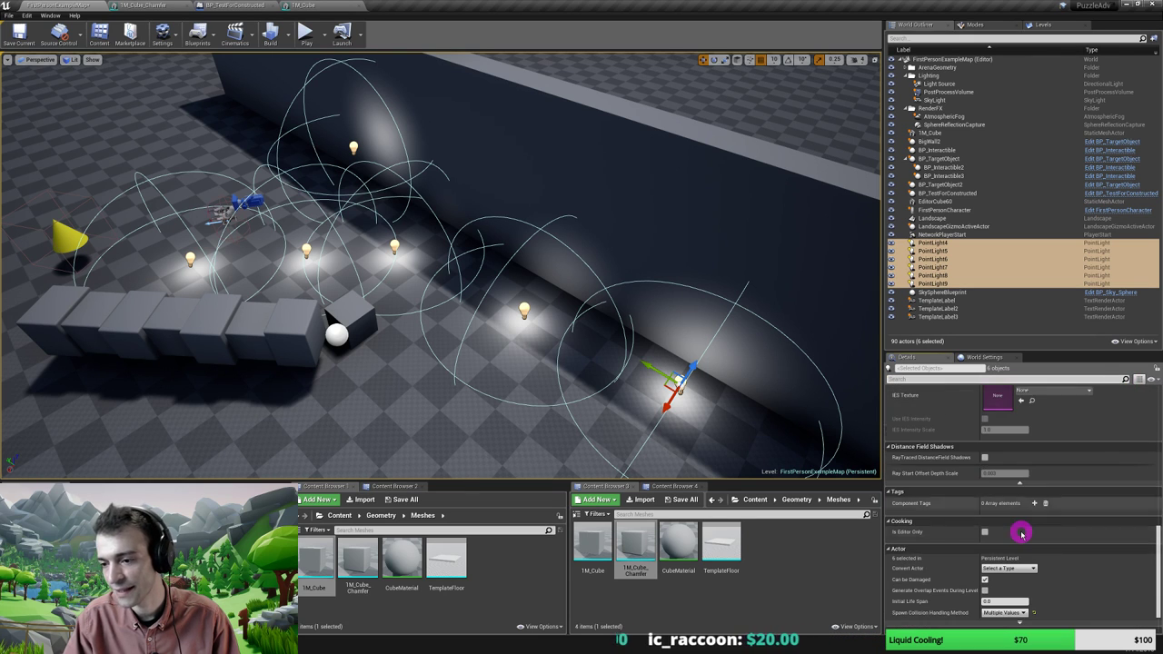
scroll(1013, 550, down, 5)
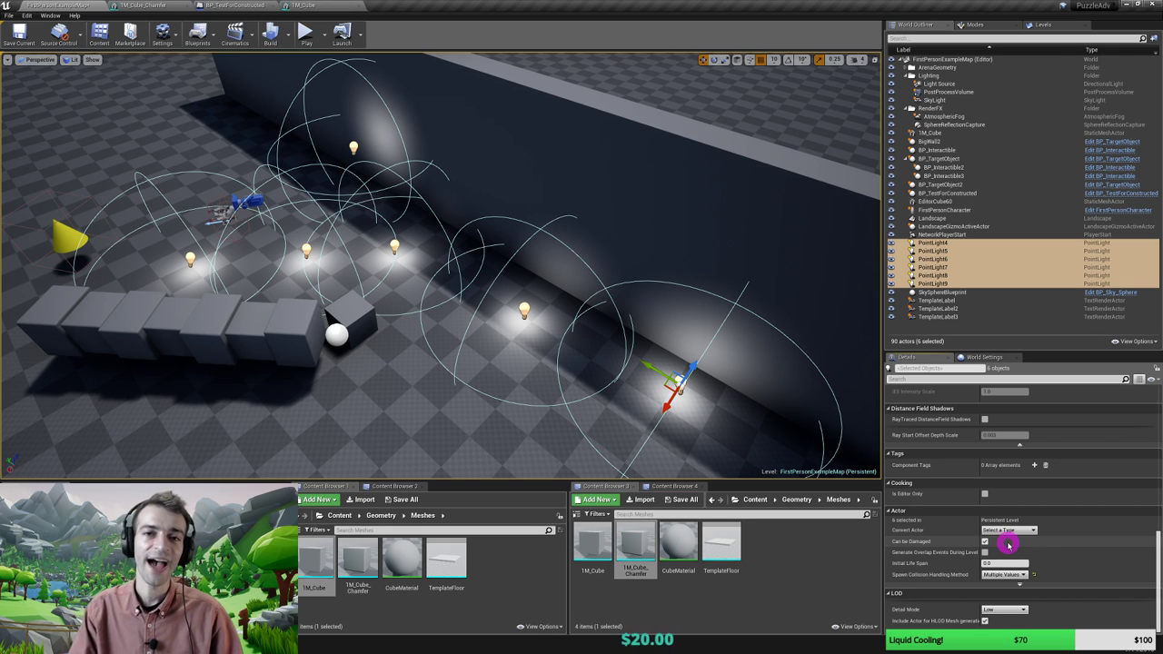
scroll(1021, 504, up, 3)
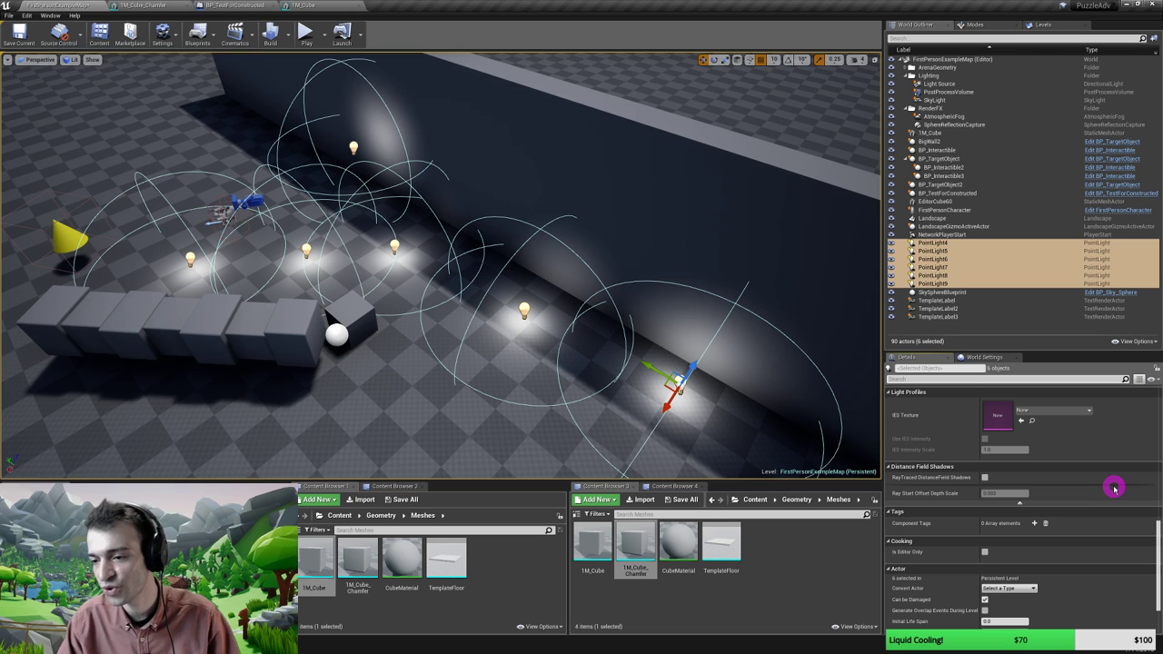
scroll(1104, 505, up, 3)
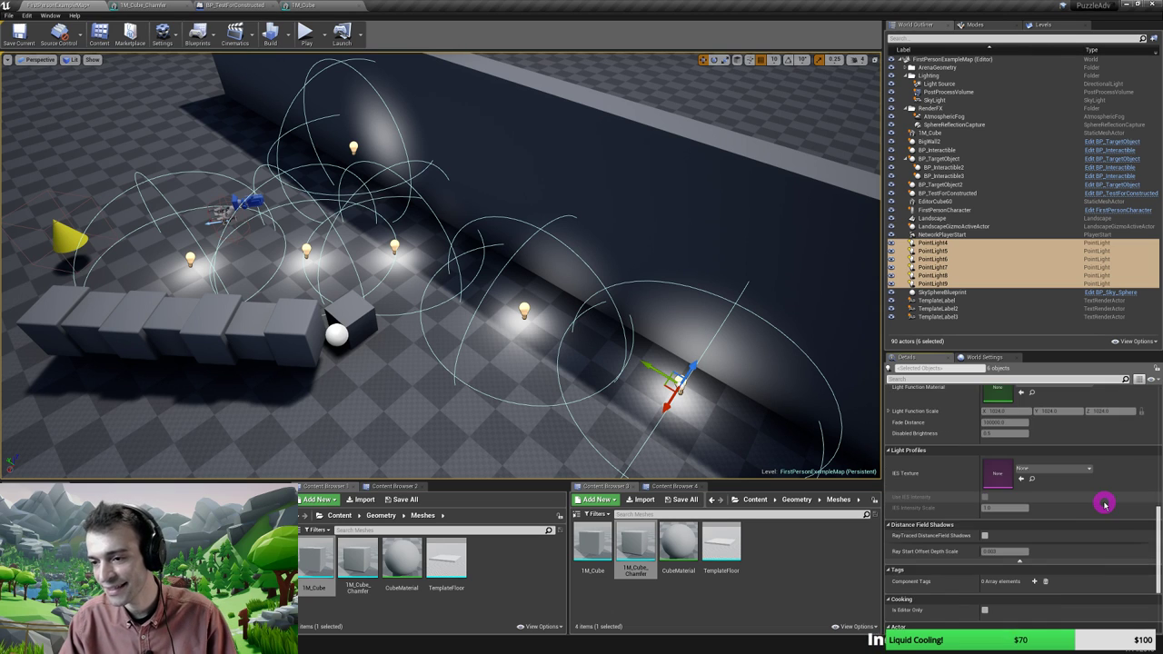
scroll(1104, 504, up, 2)
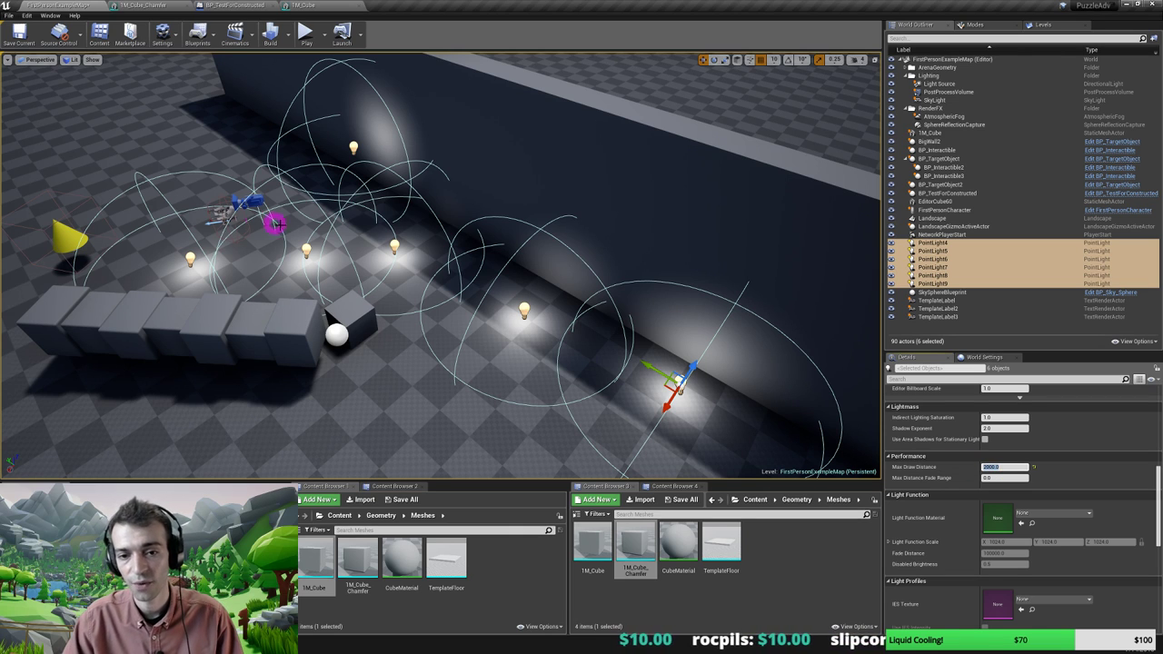
Examine how the point lights switch off and on as the camera moves away from and toward them
key(s)
right_drag(441, 310, 390, 271)
key(w)
key(s)
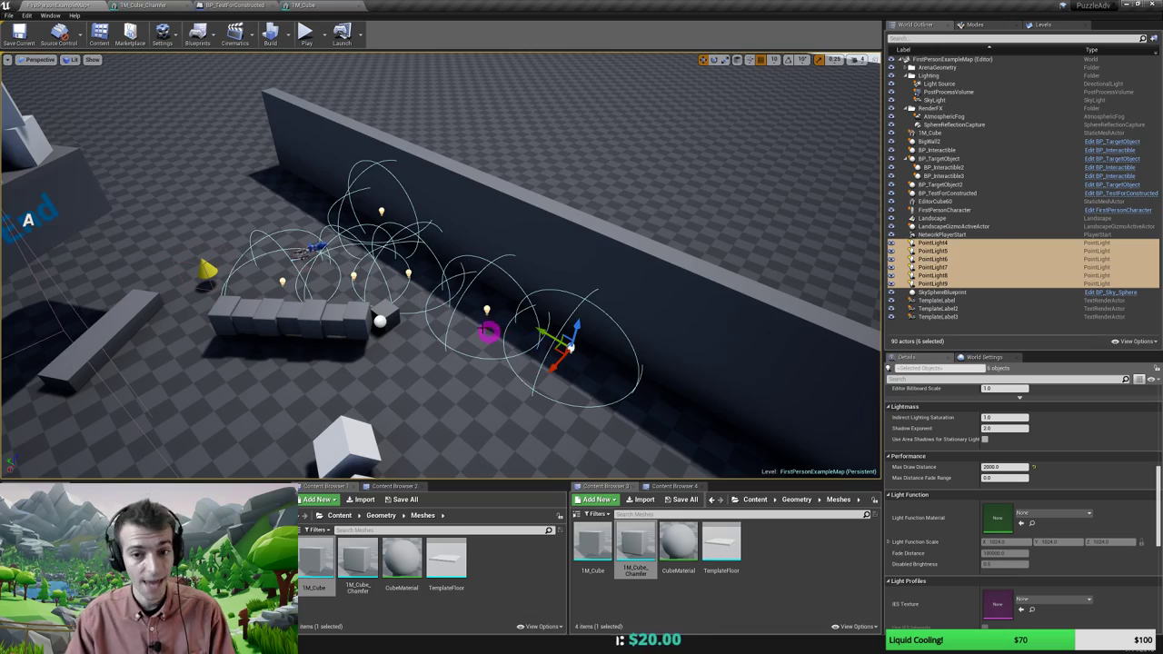
mouse_move(489, 332)
right_down()
mouse_move(465, 323)
mouse_move(445, 333)
mouse_move(426, 309)
mouse_move(467, 322)
right_up()
key(w)
key(s)
key(d)
key(w)
key(w)
key(s)
mouse_move(294, 273)
right_down()
mouse_move(327, 278)
mouse_move(315, 277)
right_up()
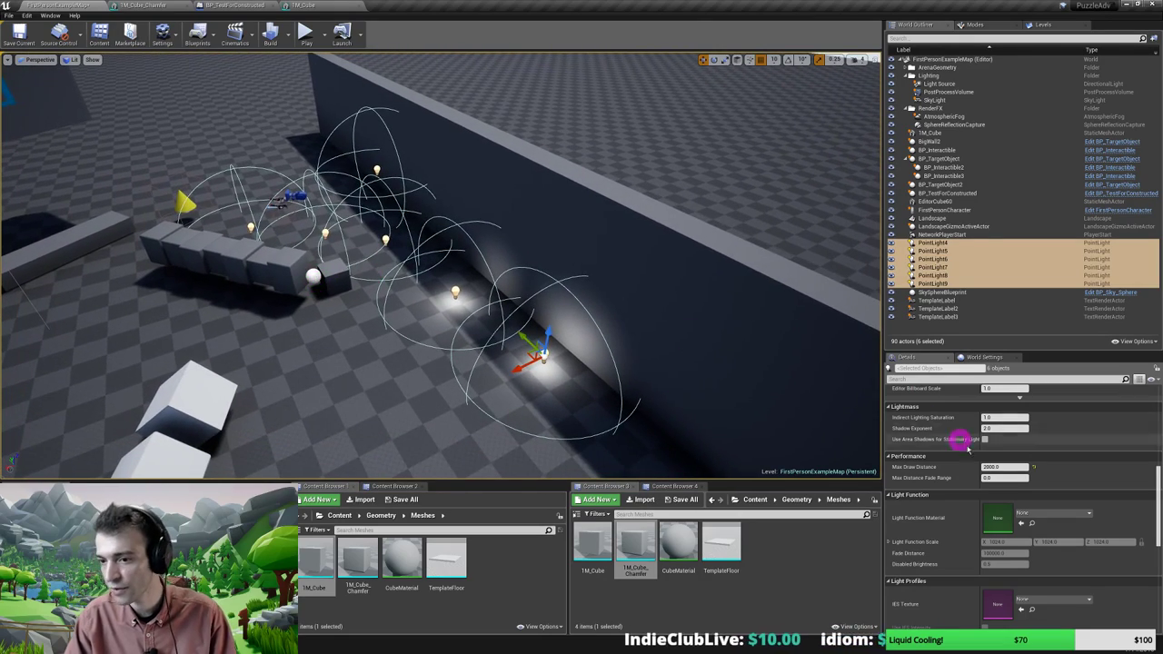
Set the selected point lights' Max Distance Fade Range to 1300 and check how they fade at different camera distances
click(1000, 478)
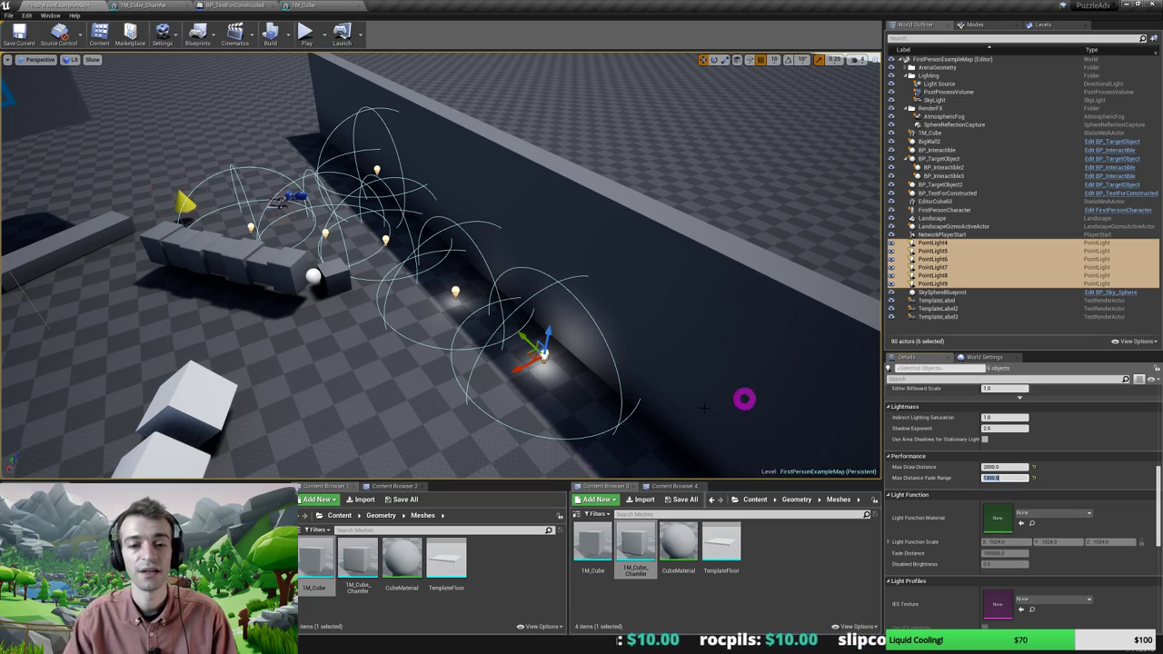
right_drag(415, 328, 413, 325)
key(w)
key(s)
key(w)
key(s)
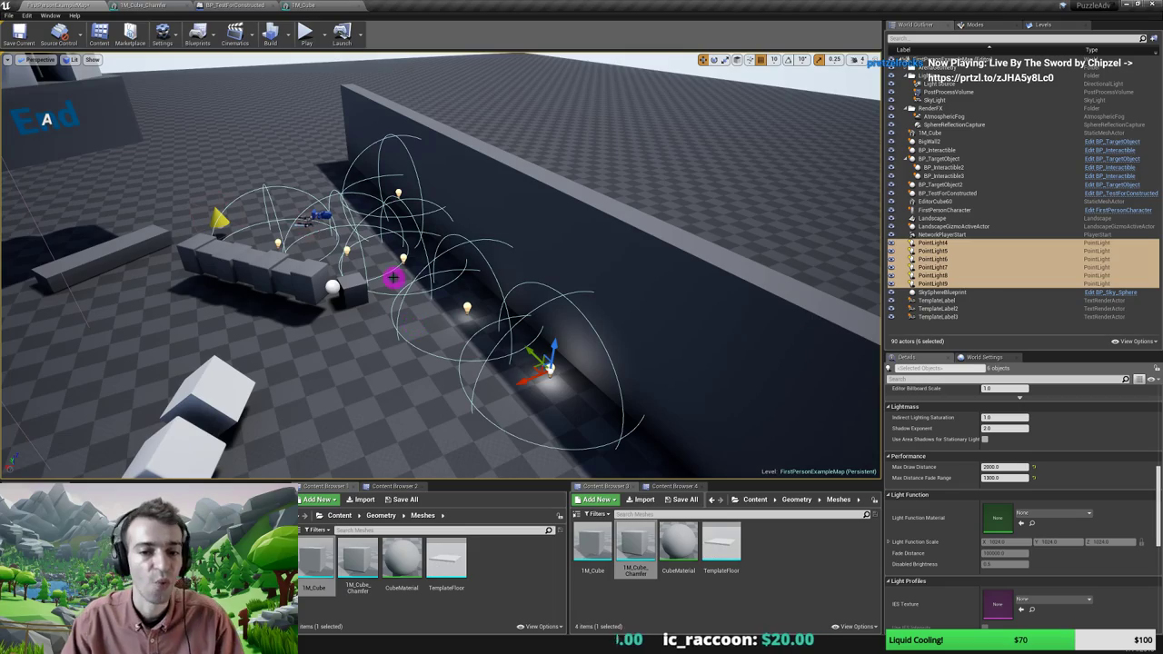
Play the level in the editor to check the point lights' distance fading in first person
key(w)
mouse_move(393, 277)
right_down()
mouse_move(390, 299)
mouse_move(499, 324)
mouse_move(672, 300)
mouse_move(409, 265)
mouse_move(418, 254)
mouse_move(431, 257)
mouse_move(392, 277)
right_up()
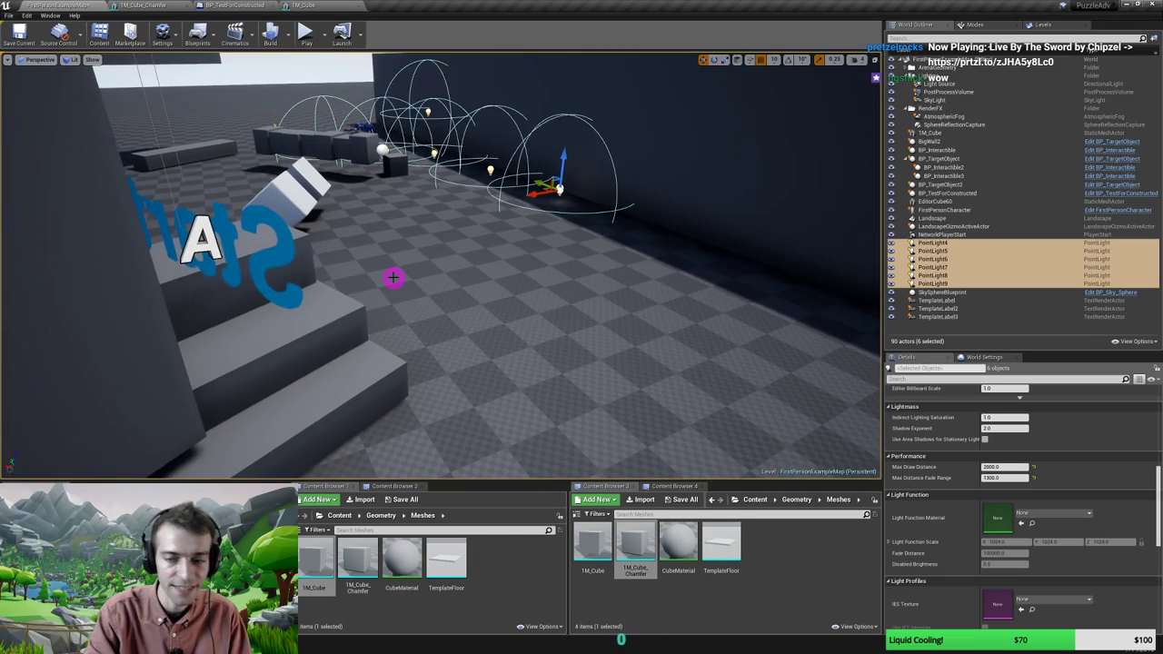
key(alt+p)
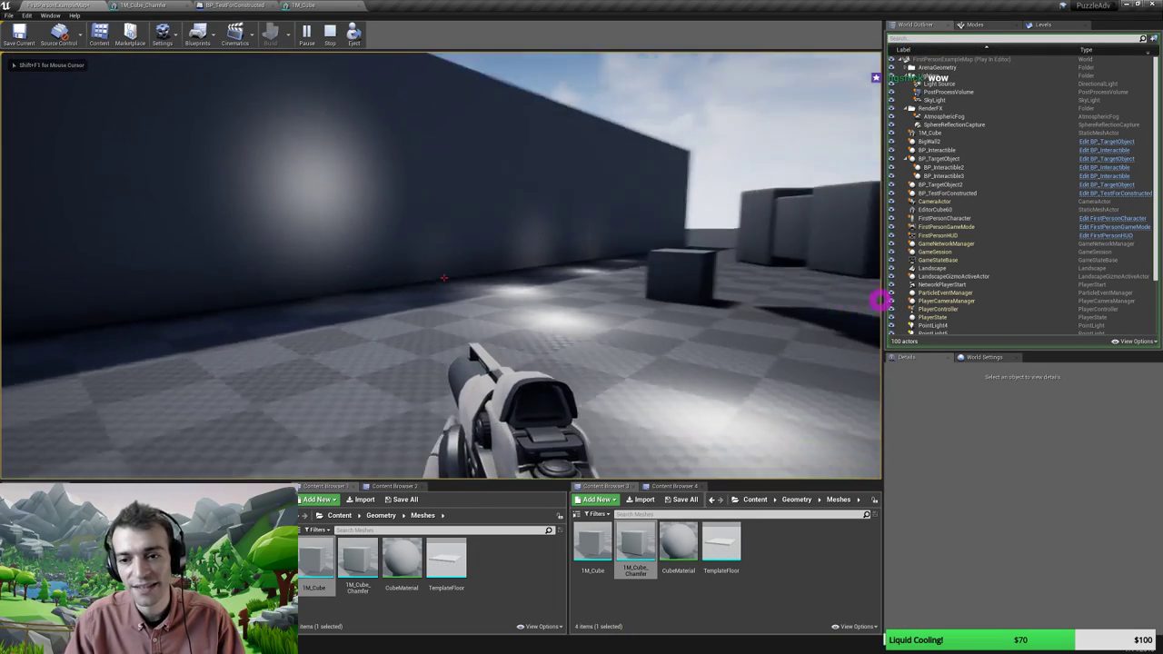
Walk back and forth along the wall in first person to examine how the point lights fade with distance, and end the play session
key(s)
key(d)
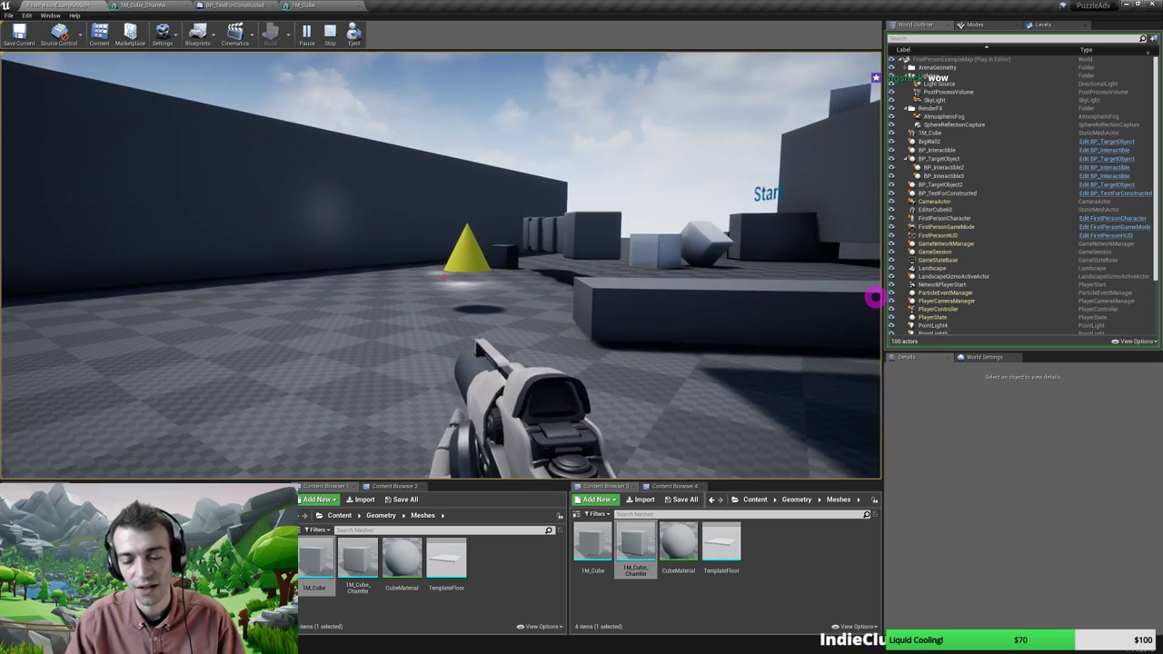
key(w)
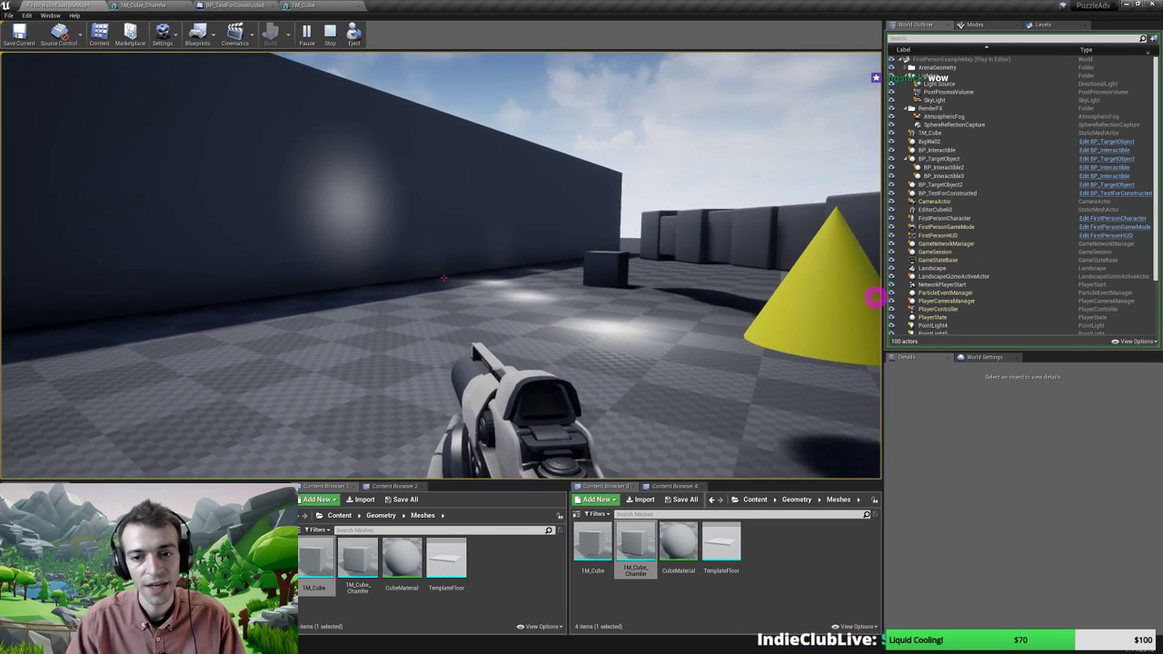
key(w)
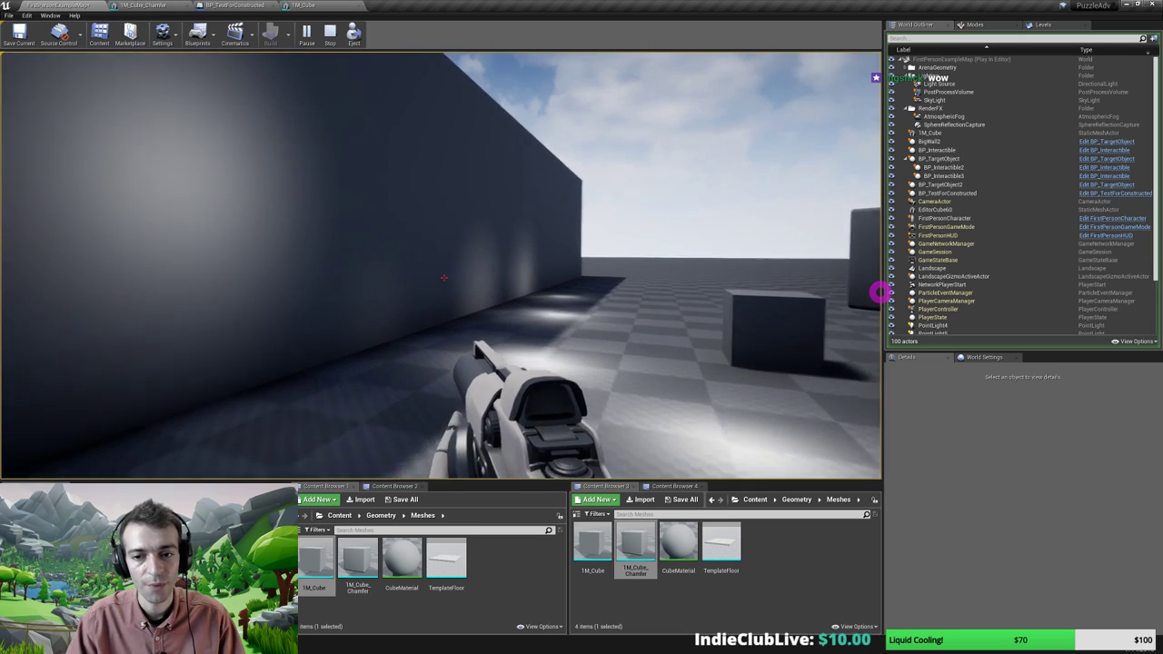
key(s)
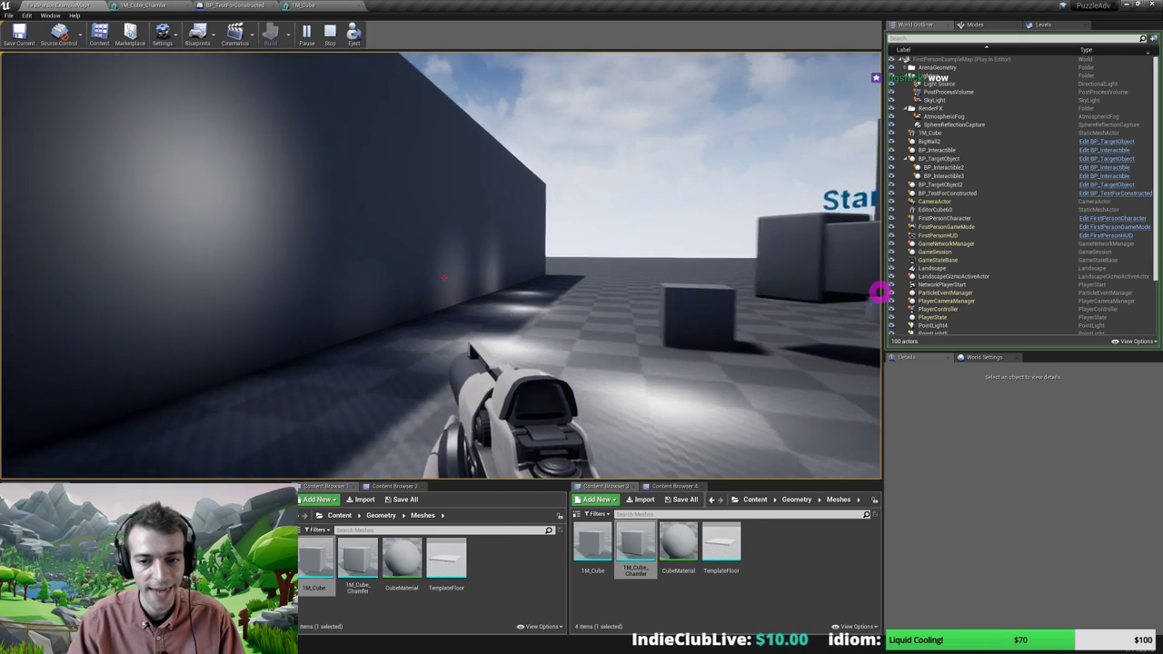
key(s)
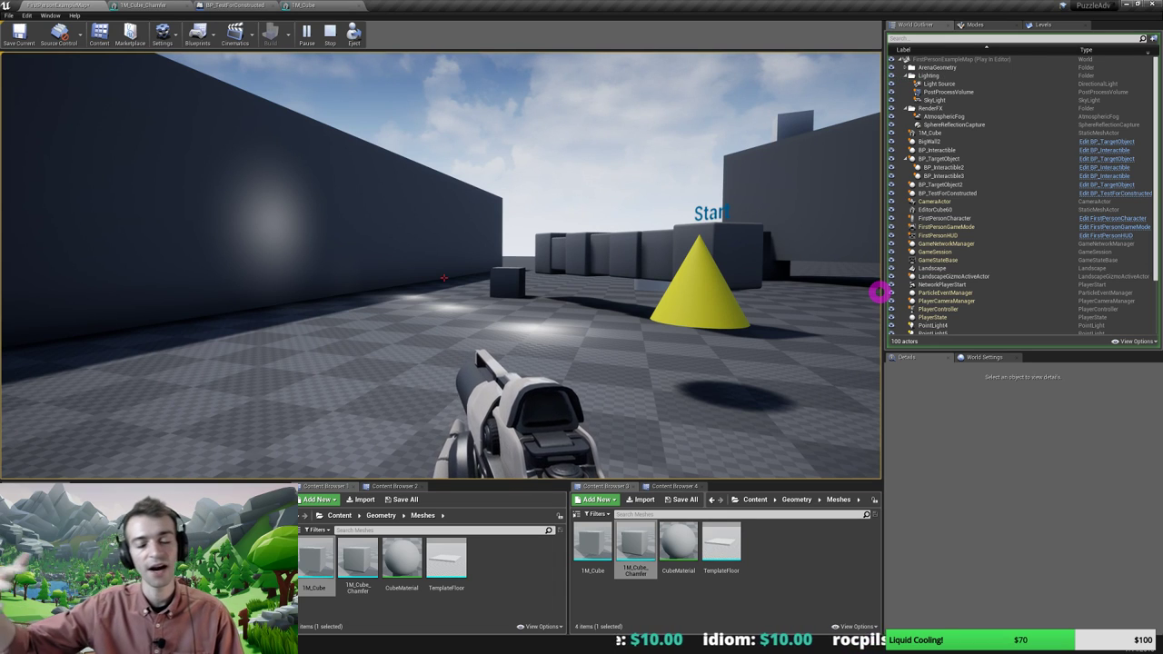
key(w)
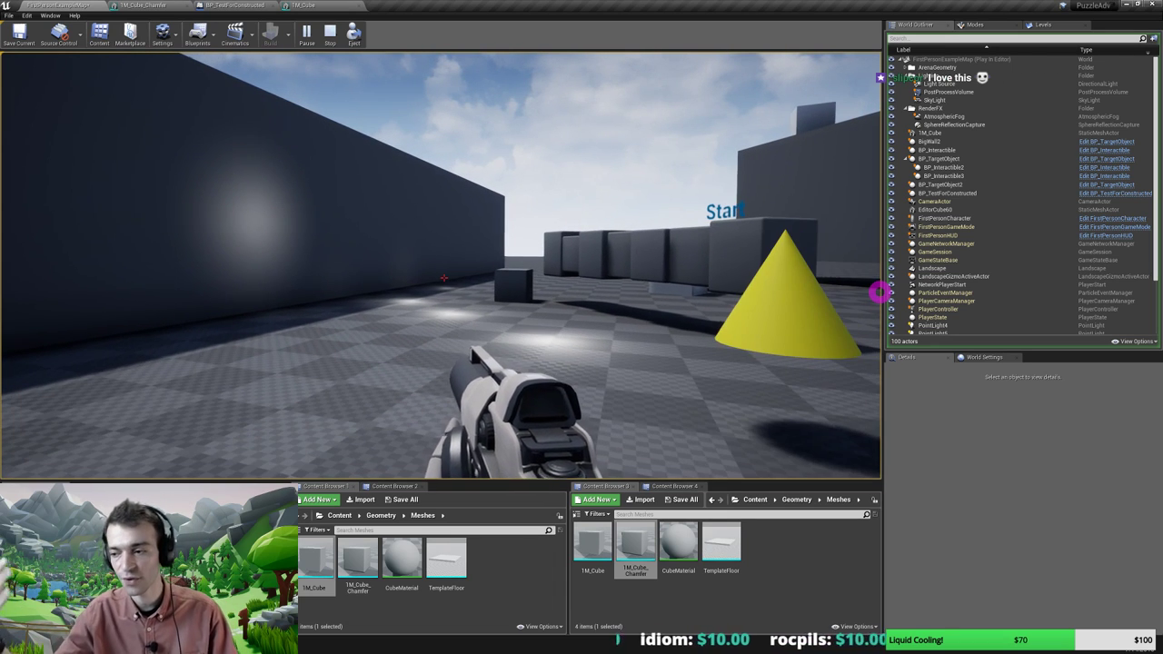
key(s)
key(w)
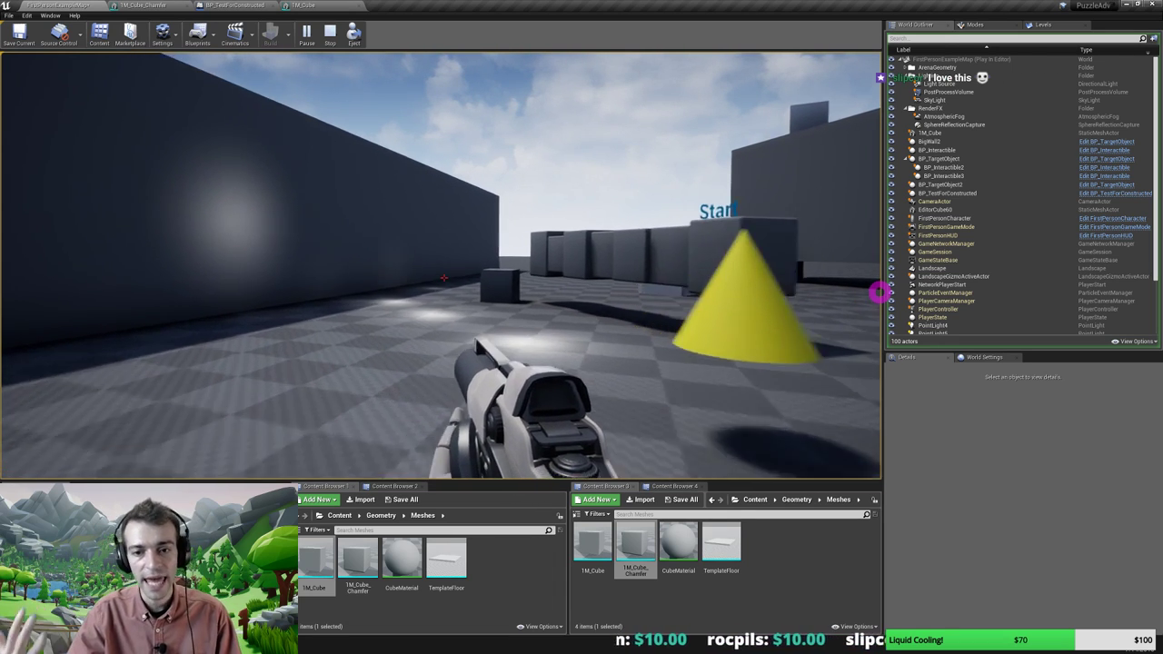
key(w)
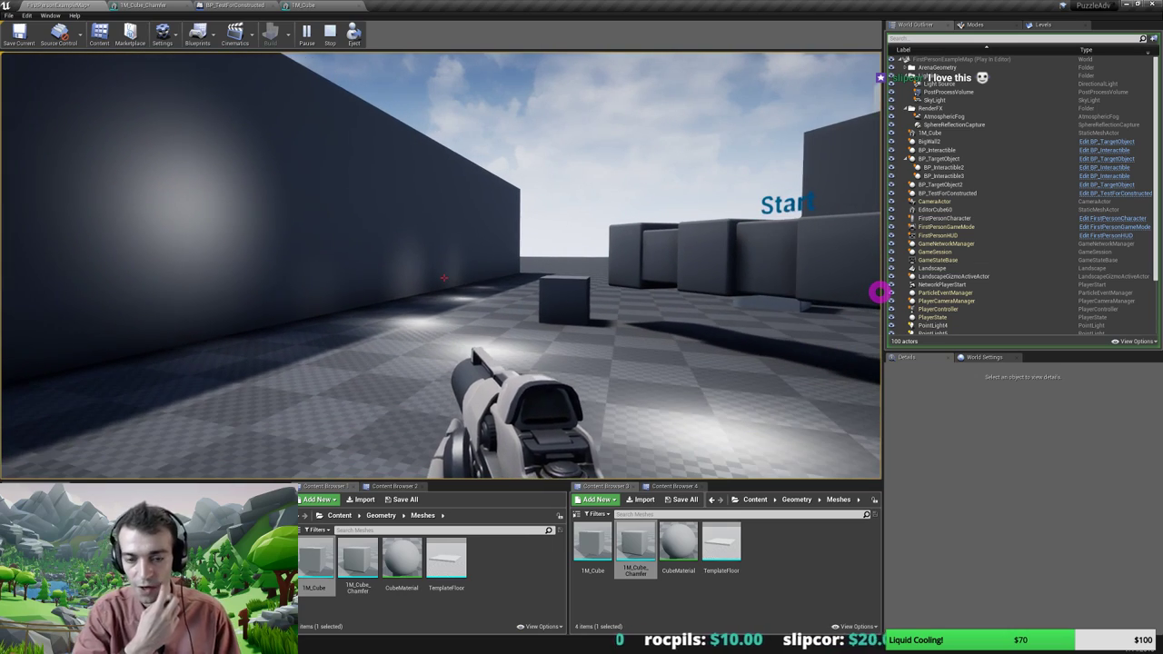
key(Escape)
Move PointLight7 to about X -1860, Y 560, Z 500 and rename it Dominant_Area_Light
key(w)
right_drag(562, 336, 339, 332)
key(s)
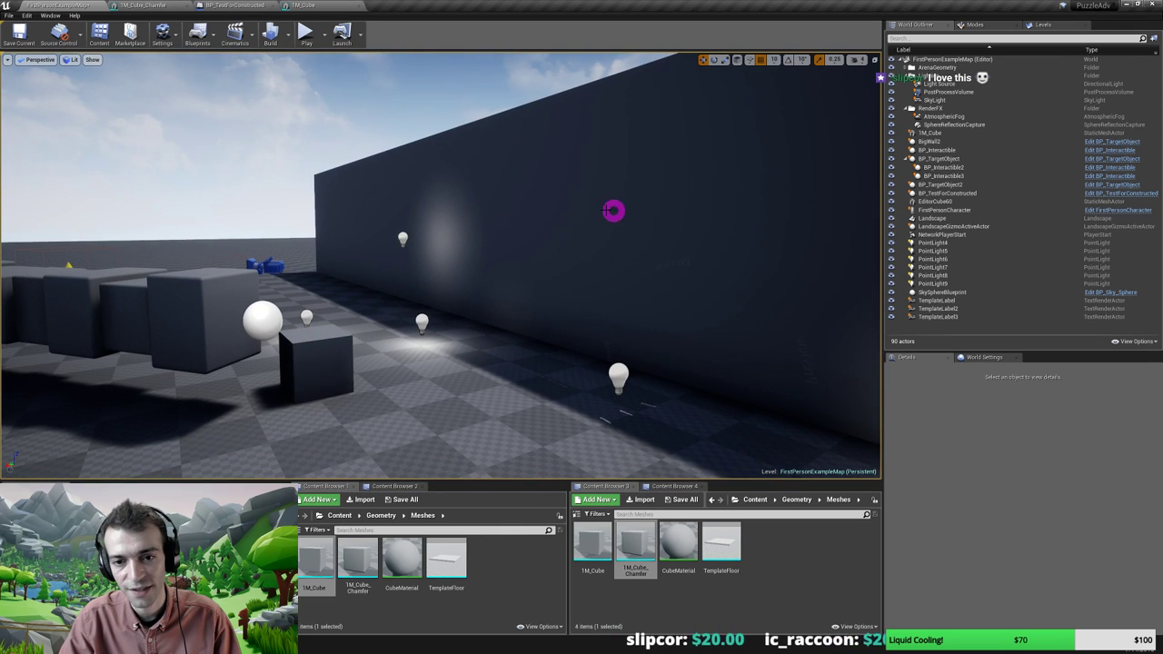
click(403, 236)
drag(402, 210, 314, 219)
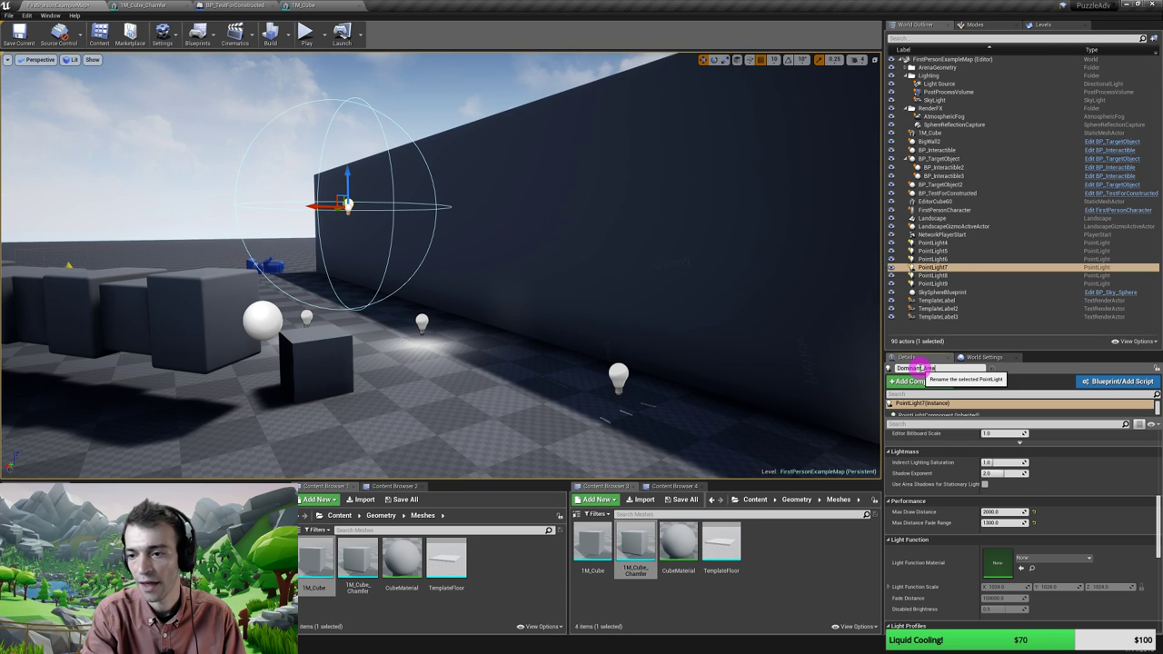
key(Return)
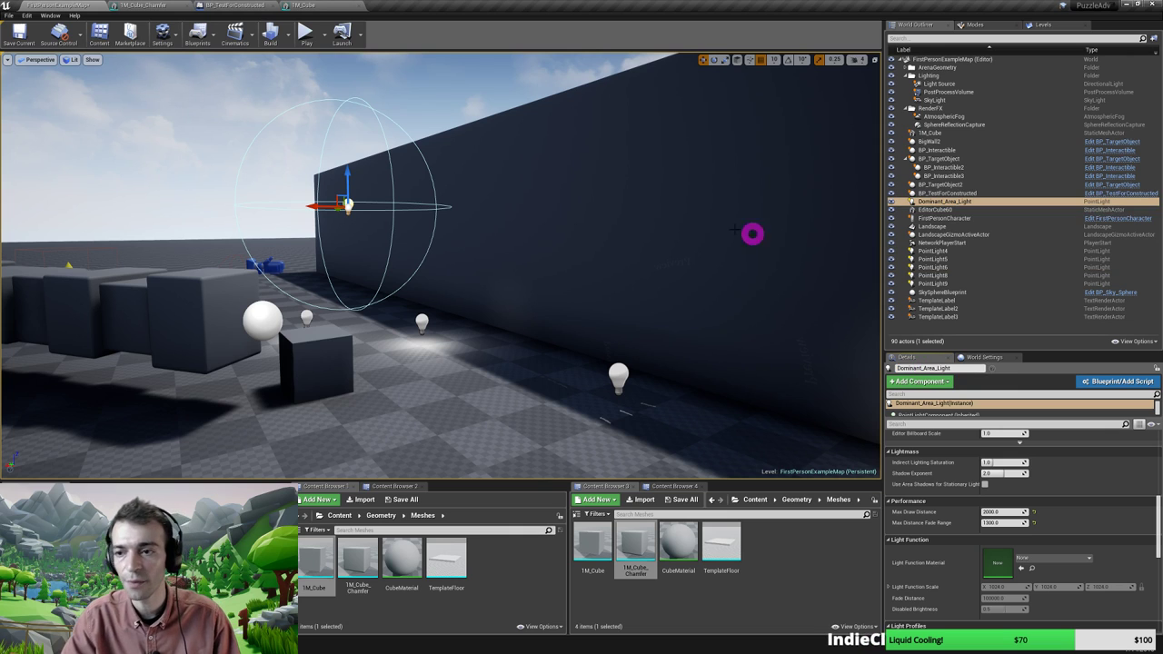
Increase Dominant_Area_Light's attenuation radius to about 1379
right_drag(373, 282, 401, 282)
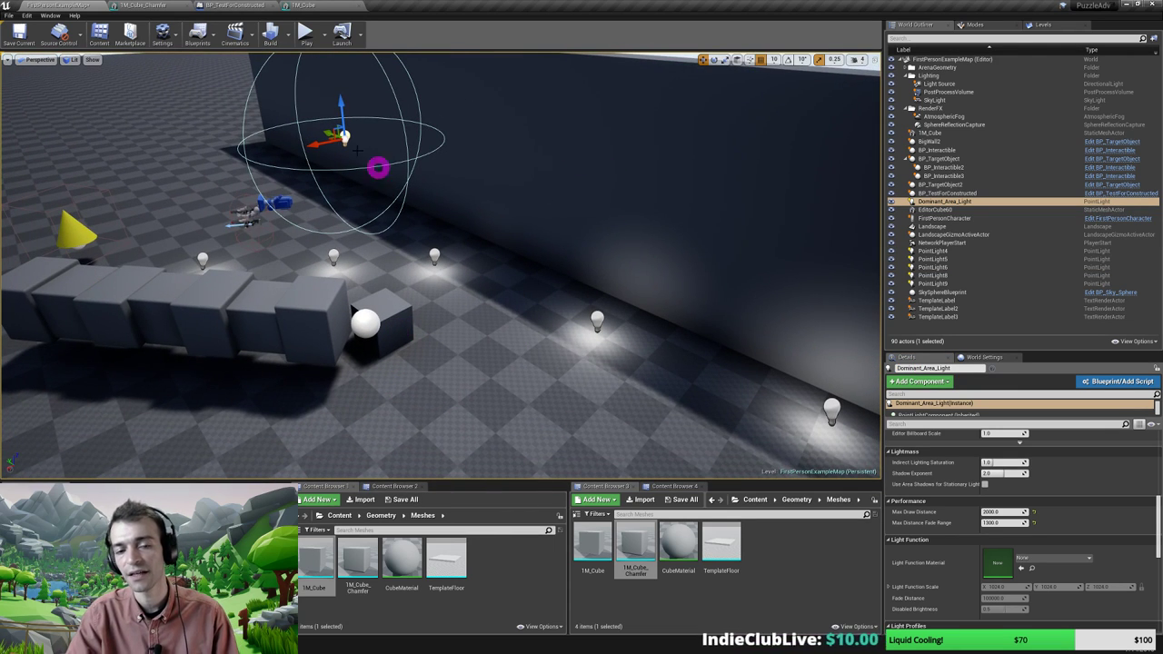
right_drag(353, 272, 368, 267)
scroll(1045, 496, up, 6)
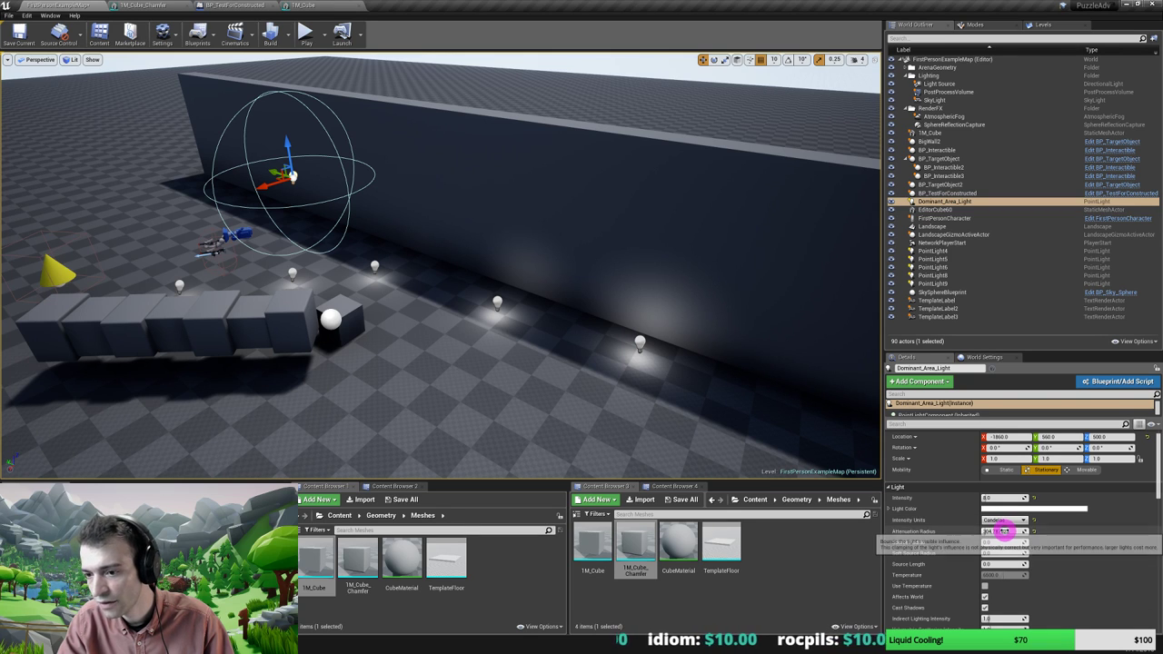
mouse_move(997, 532)
mouse_down()
mouse_move(1009, 532)
mouse_move(1000, 525)
mouse_up()
Set Dominant_Area_Light's colour to a soft red, sRGB hex EE6E6E
click(1000, 509)
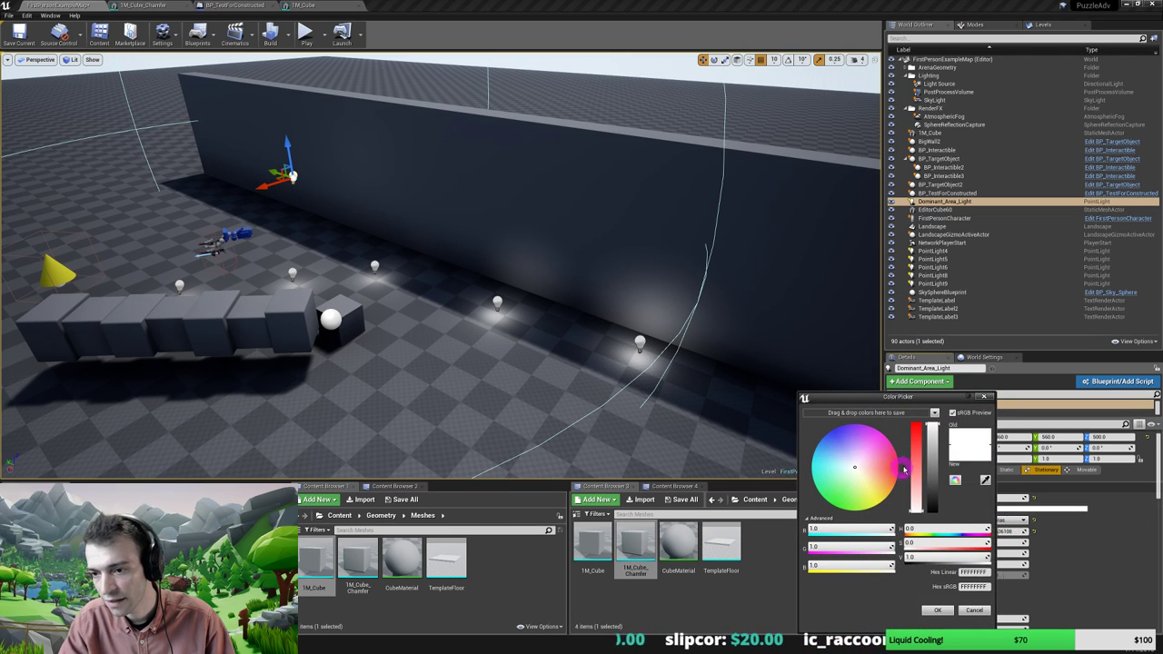
drag(915, 453, 936, 437)
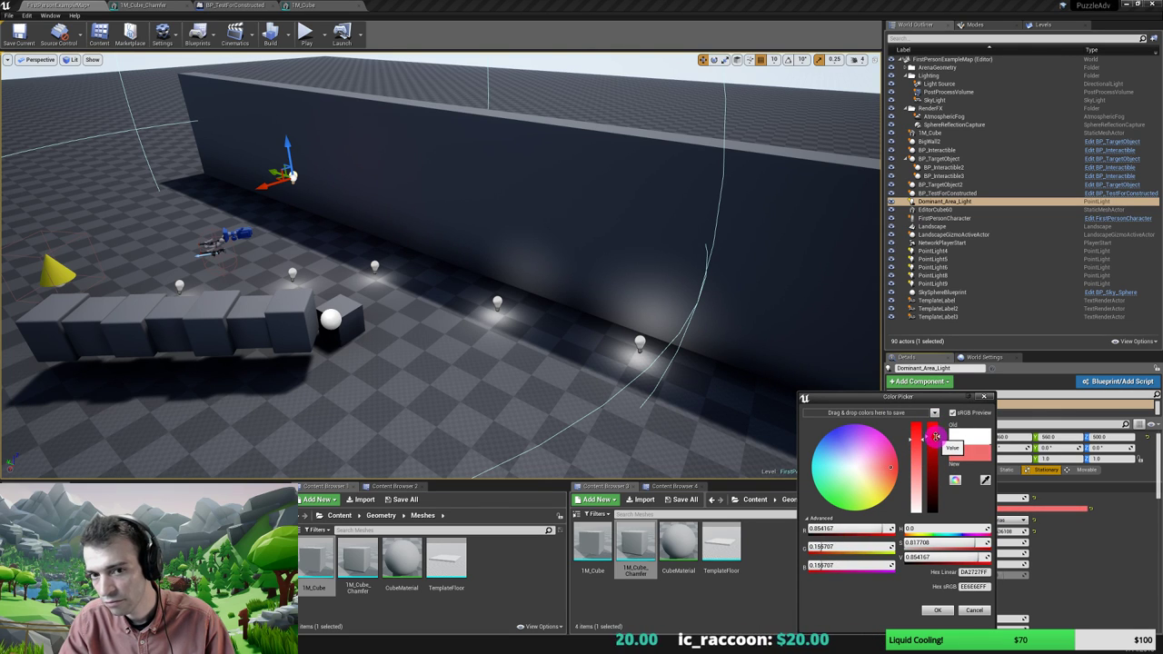
click(936, 611)
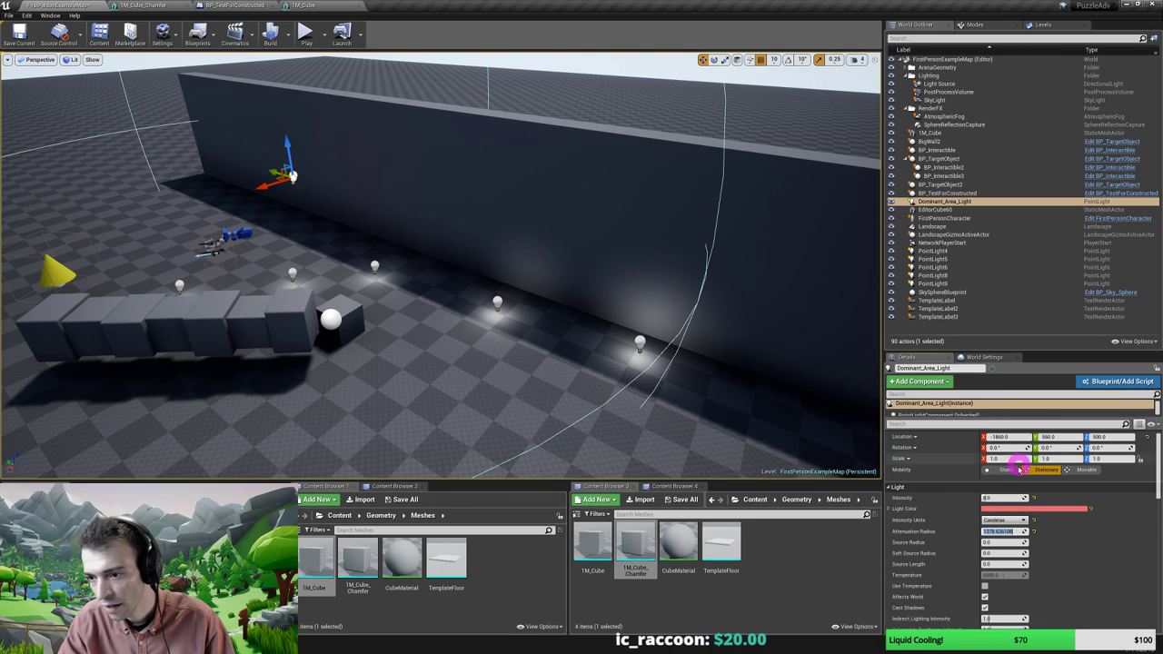
Raise Dominant_Area_Light's intensity to about 82 candelas and enlarge its source radius
click(992, 498)
drag(992, 498, 1022, 498)
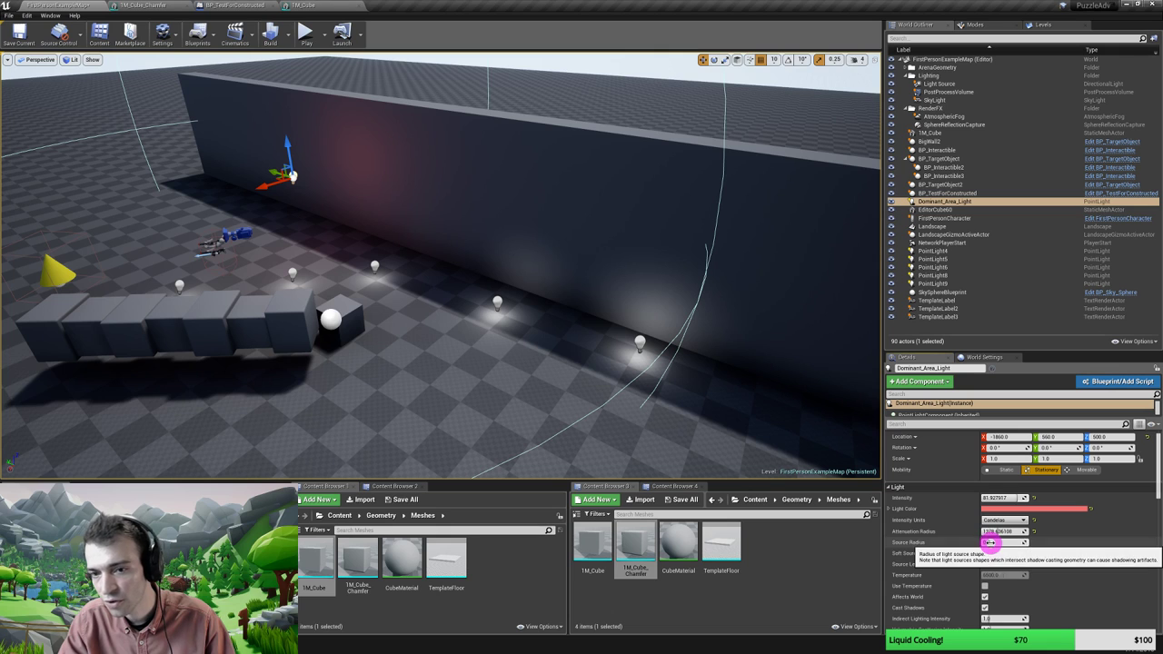
drag(990, 542, 1022, 543)
drag(1153, 541, 1144, 542)
Enable RayTraced DistanceField Shadows for Dominant_Area_Light and check its effect on the blocks and wall up close
scroll(998, 588, down, 2)
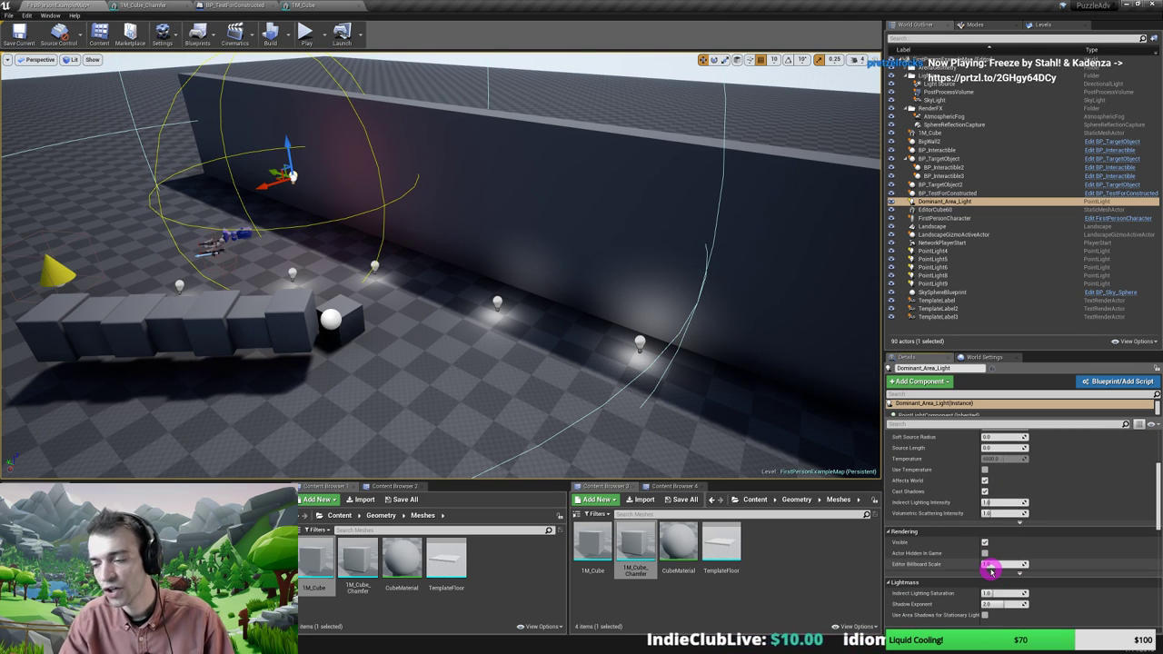
scroll(991, 571, down, 1)
scroll(991, 572, down, 1)
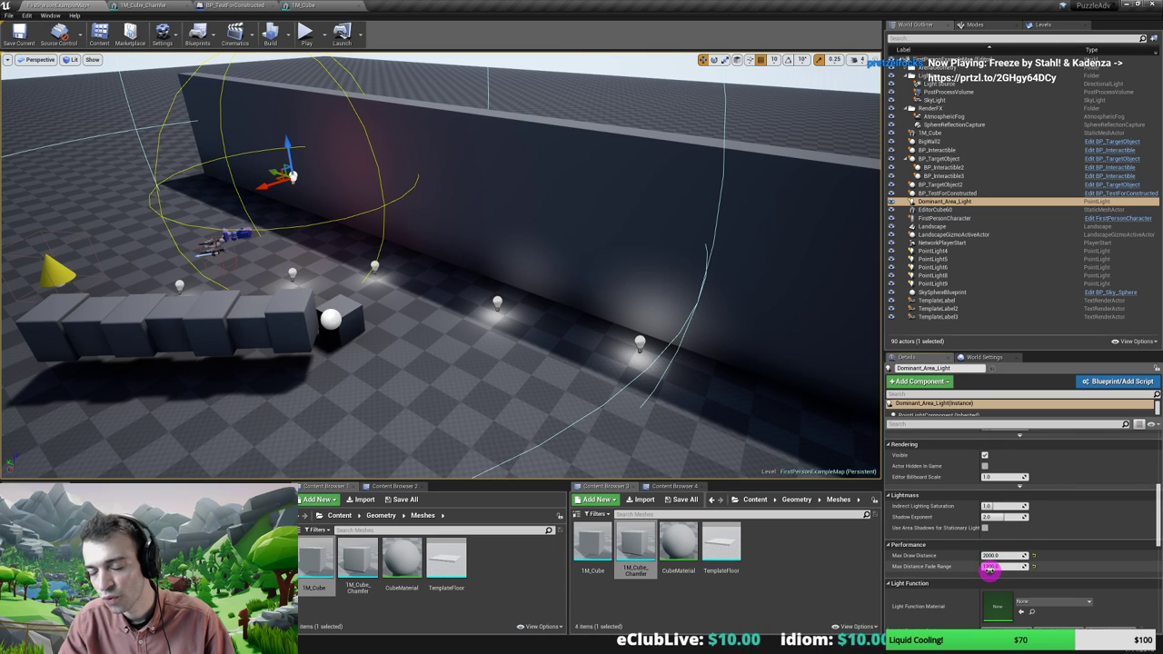
scroll(990, 570, down, 2)
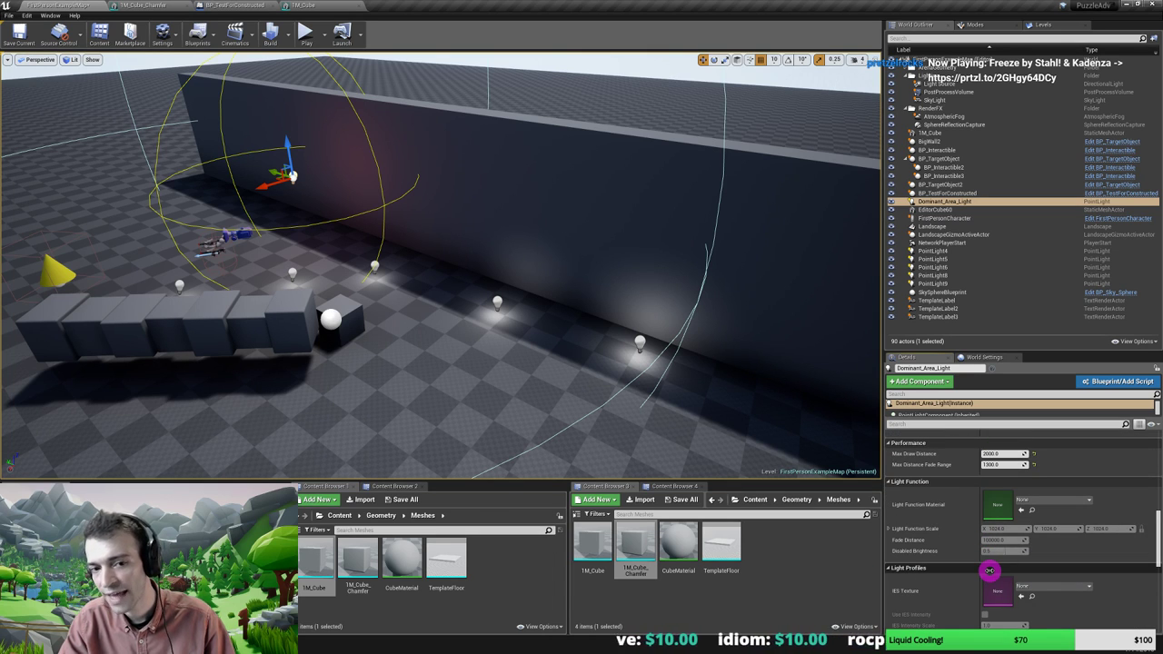
scroll(991, 572, down, 1)
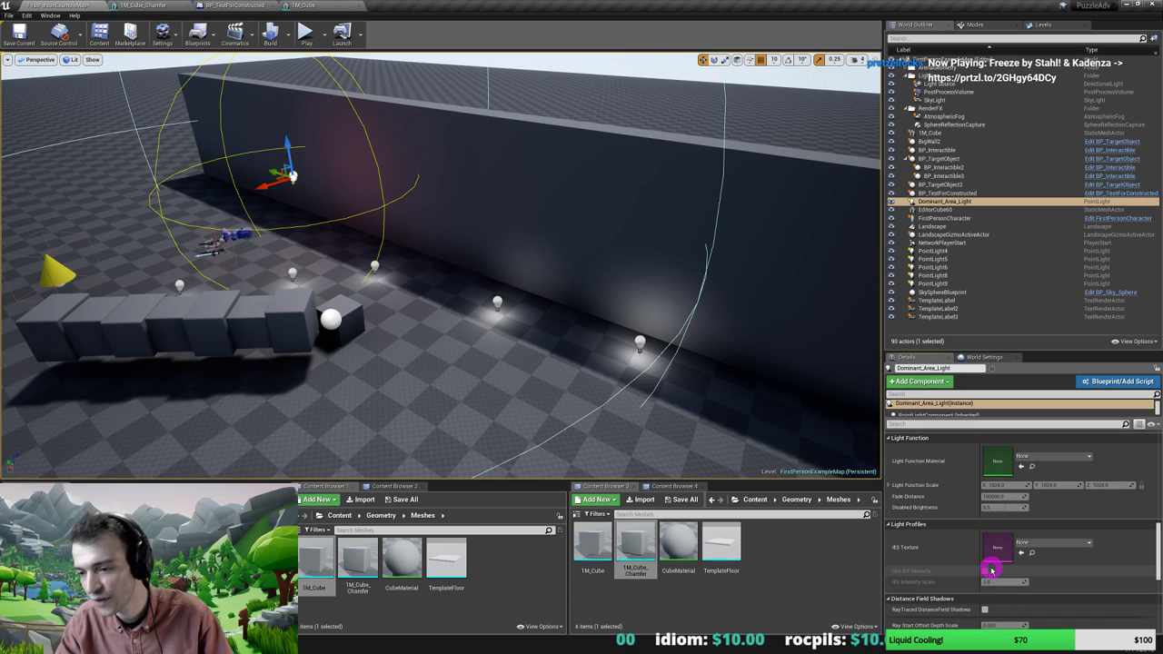
scroll(989, 575, down, 1)
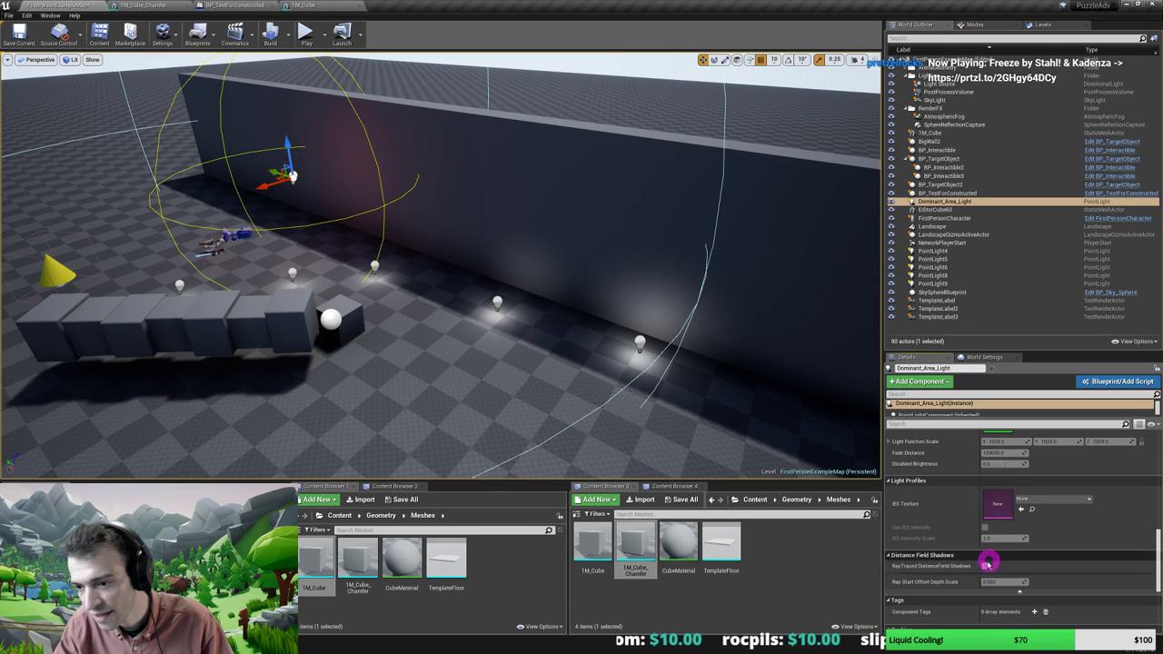
click(985, 565)
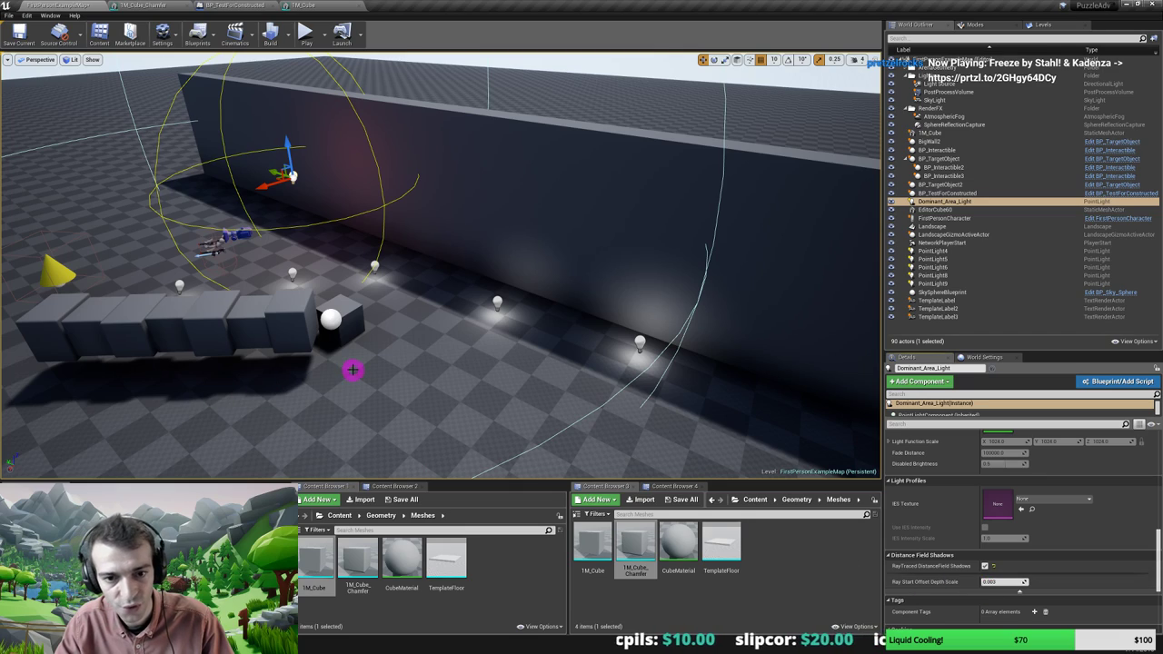
right_drag(353, 369, 295, 369)
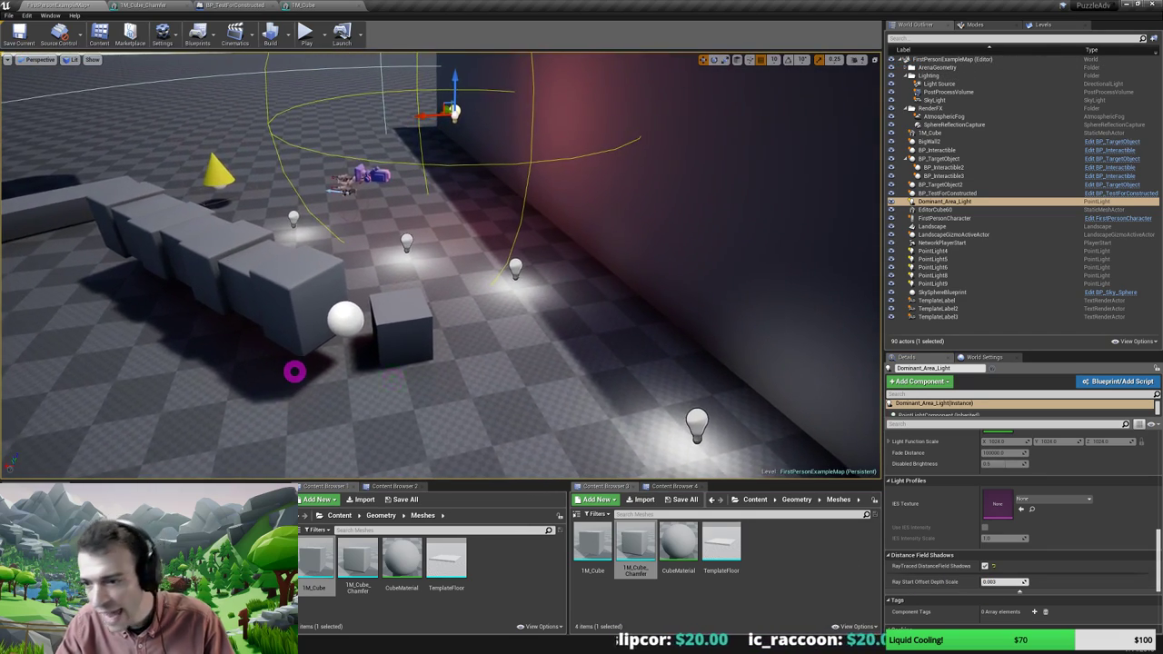
Set Dominant_Area_Light's Max Draw Distance and Max Distance Fade Range to 0 and view the light from far away
scroll(987, 522, down, 5)
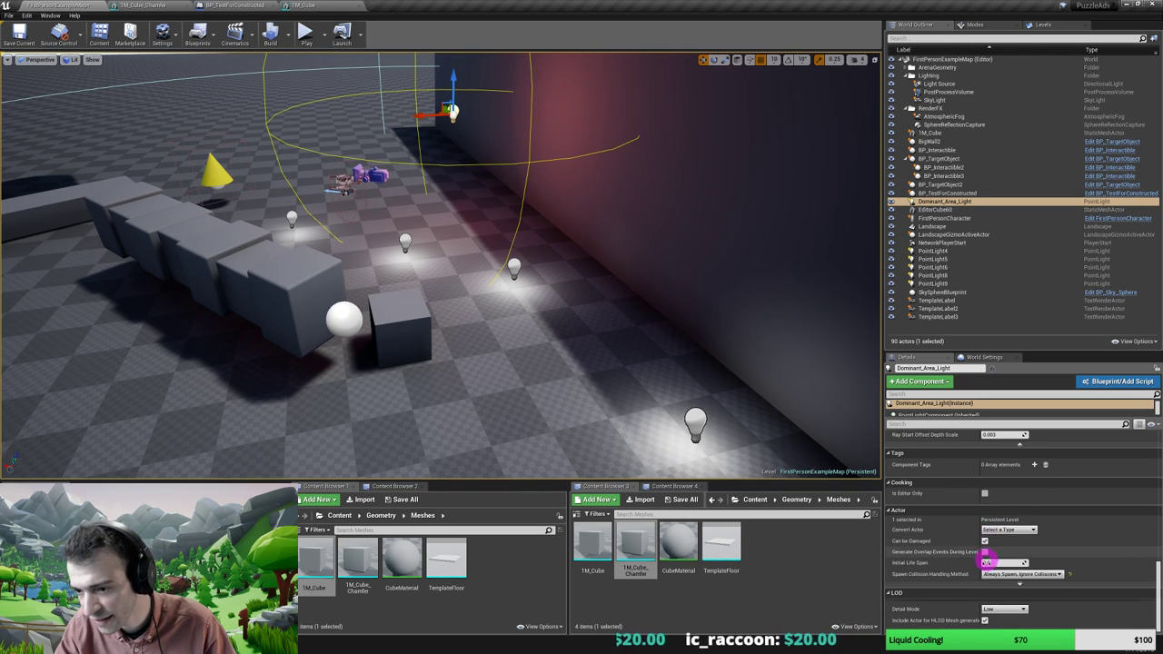
scroll(985, 579, up, 6)
scroll(982, 580, up, 3)
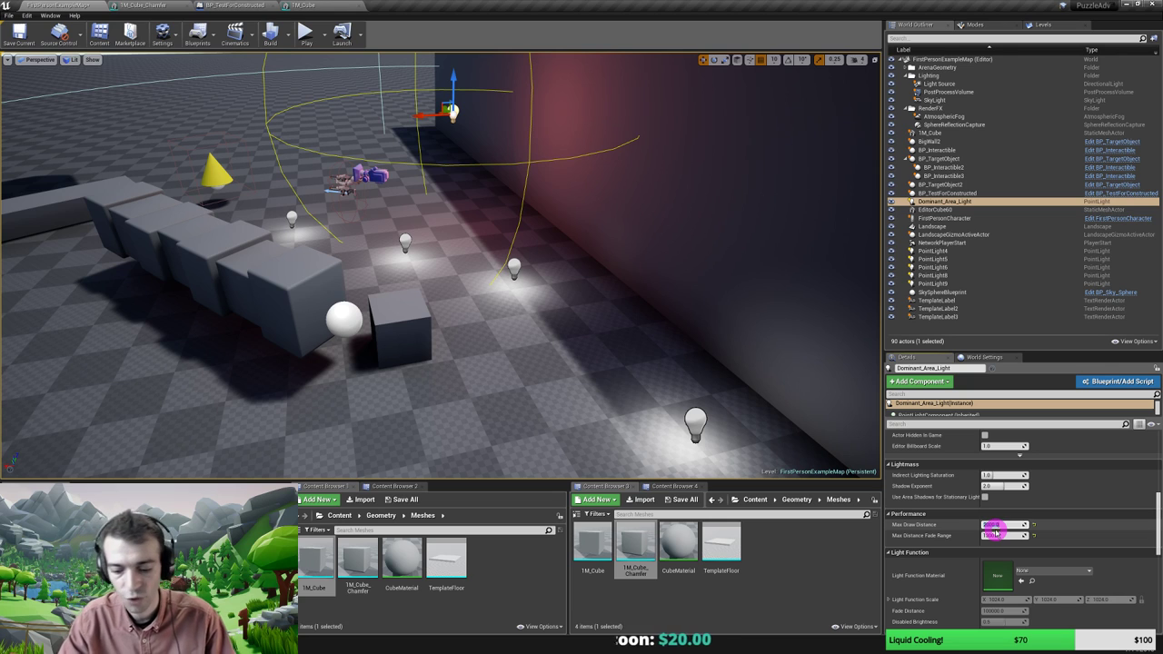
text(0)
key(Return)
click(996, 534)
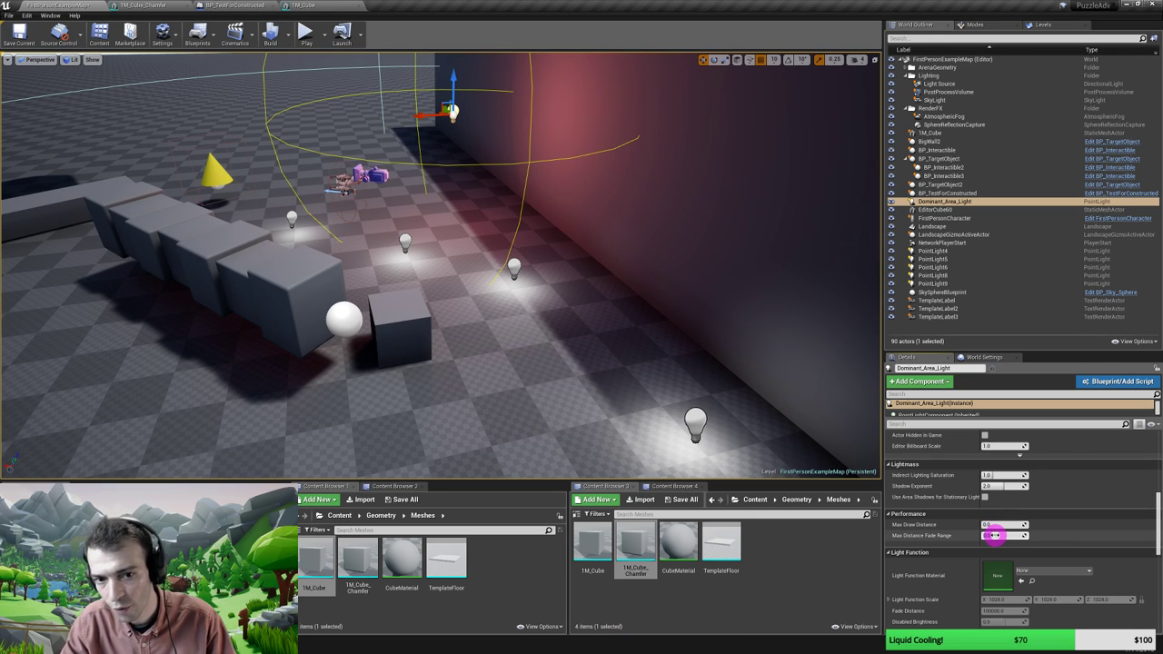
mouse_move(349, 324)
right_down()
mouse_move(374, 295)
mouse_move(395, 303)
mouse_move(413, 344)
mouse_move(254, 301)
mouse_move(319, 319)
mouse_move(322, 252)
mouse_move(357, 308)
right_up()
key(s)
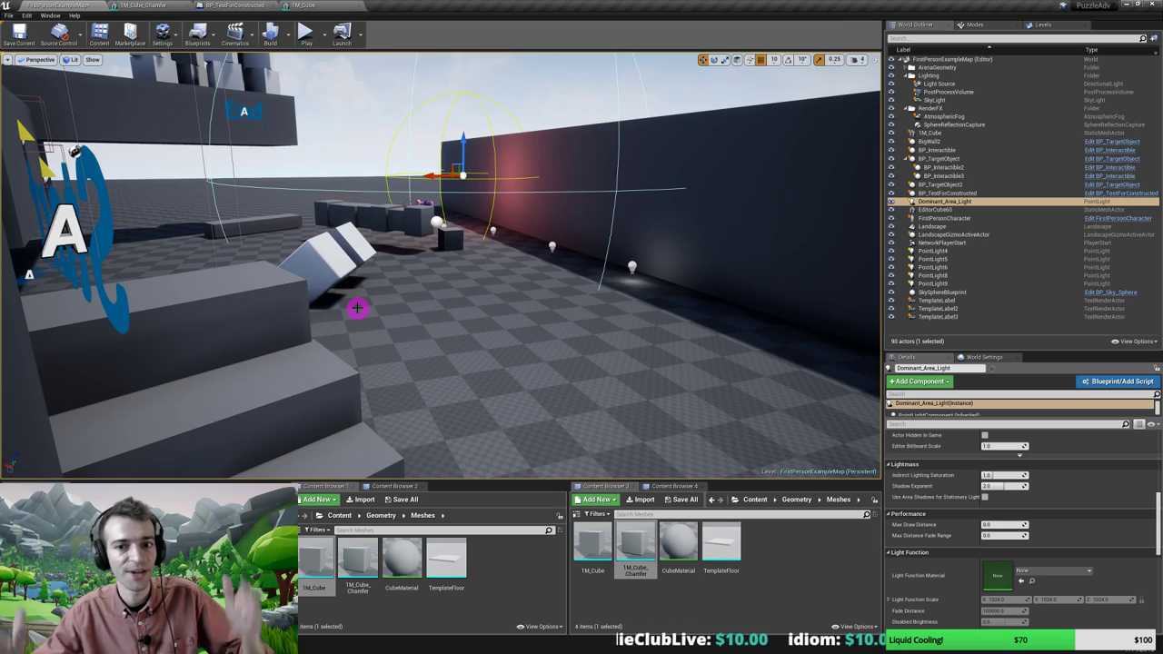
Set the light colour of PointLight4, 5, 6, 8 and 9 along the wall to red, sRGB hex FF6E6EFF
right_drag(364, 325, 389, 367)
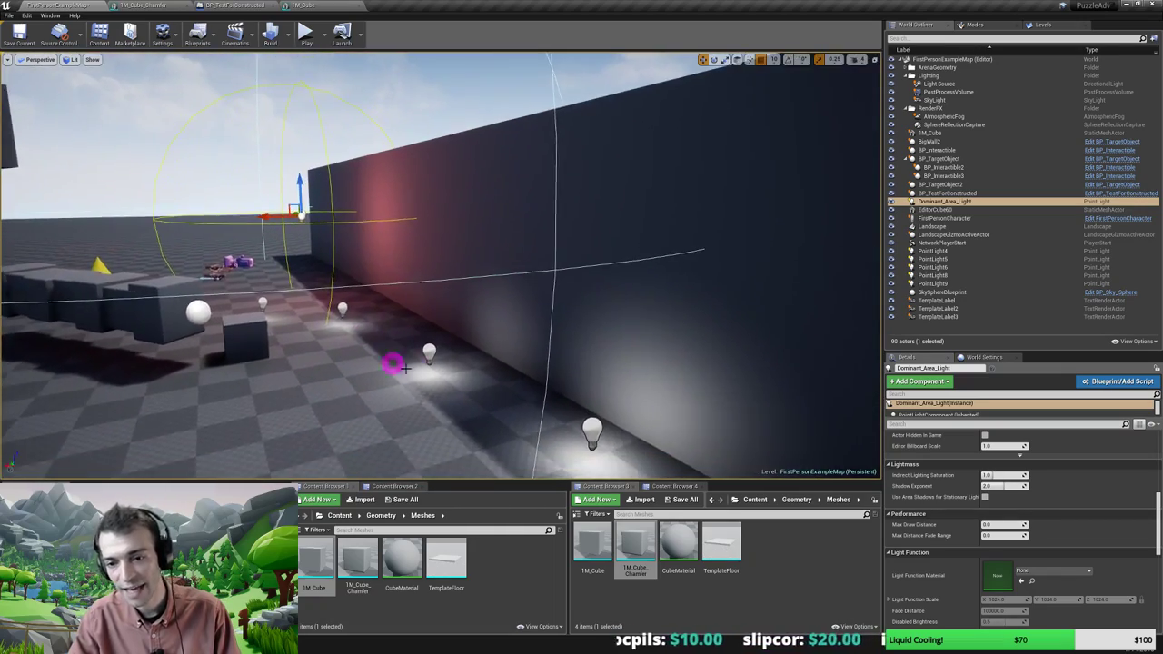
click(592, 426)
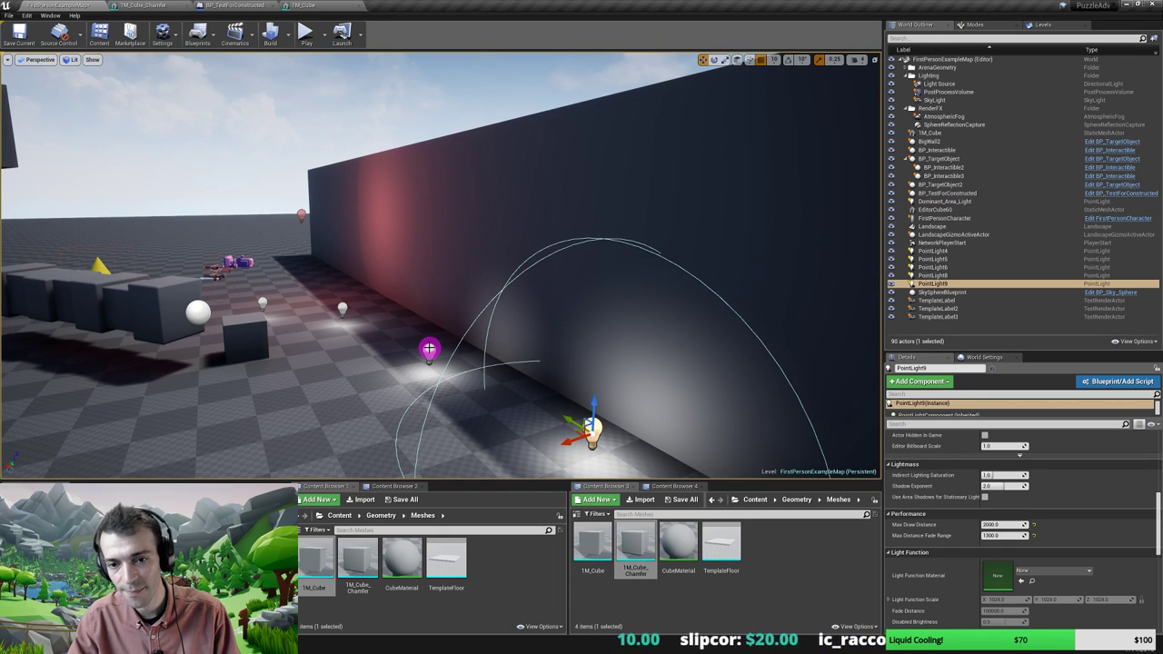
ctrl+click(428, 349)
ctrl+click(340, 307)
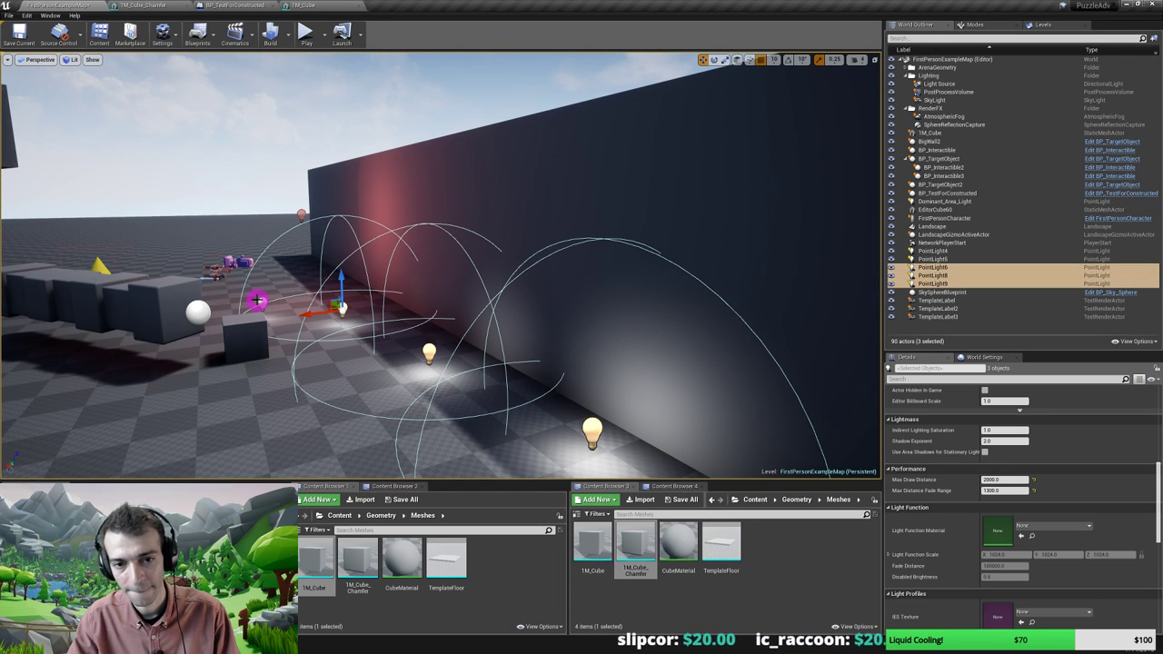
ctrl+click(260, 301)
key(f)
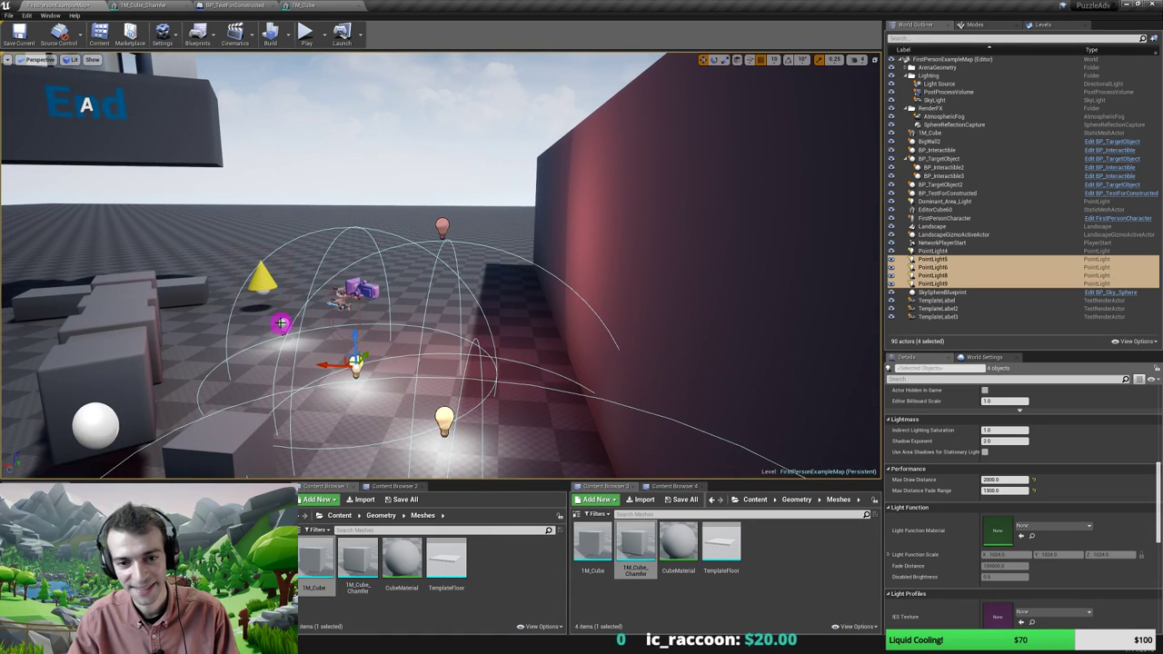
ctrl+click(281, 323)
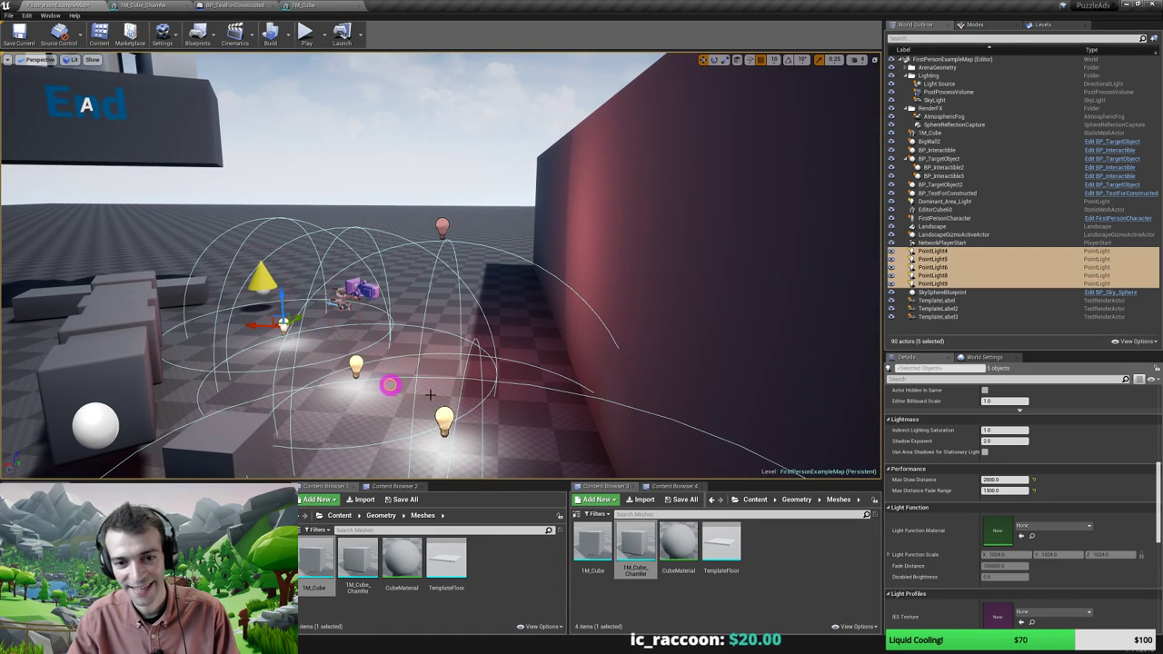
scroll(1020, 444, up, 5)
scroll(1019, 447, up, 1)
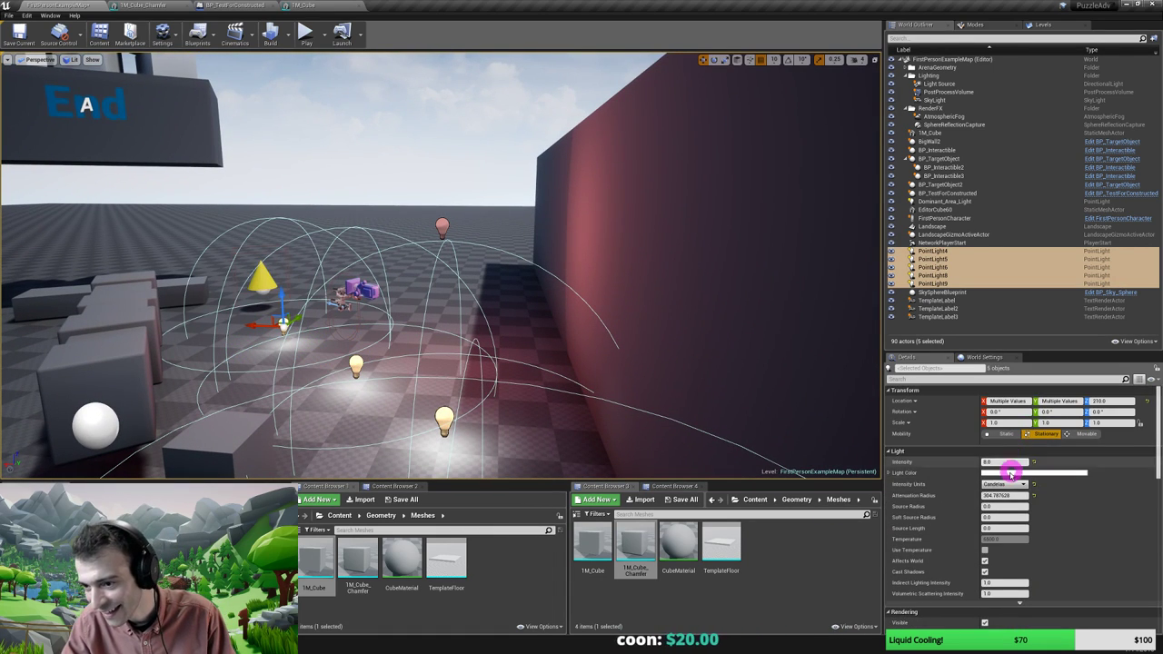
click(1018, 472)
drag(924, 474, 927, 436)
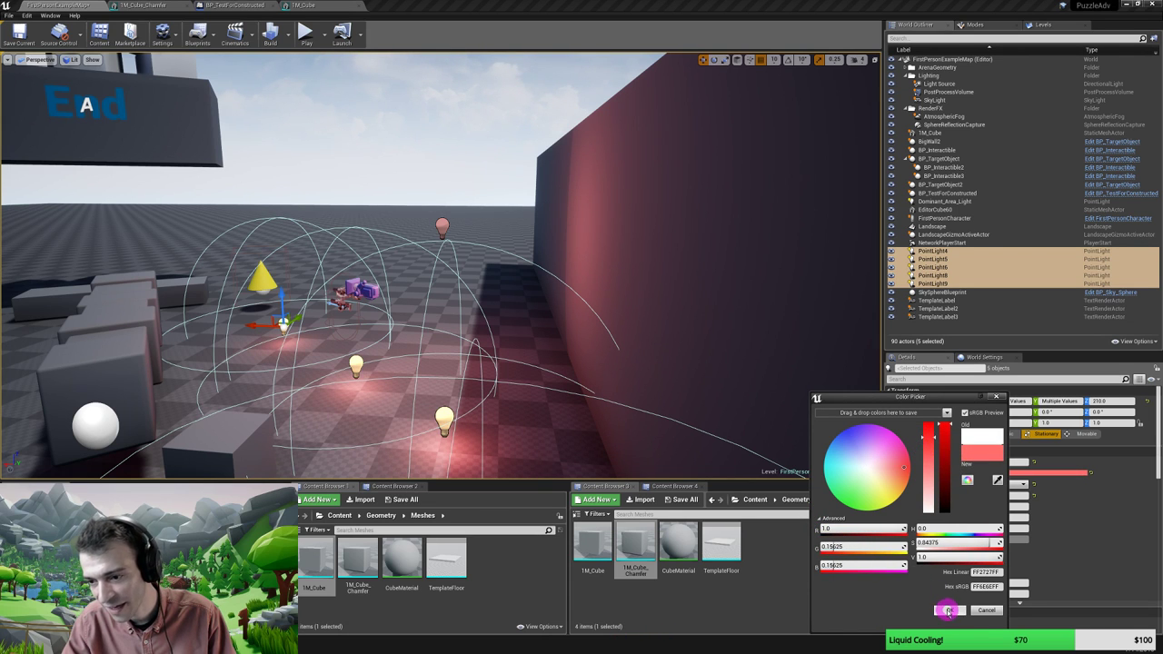
click(949, 611)
Examine the red point lights and the dominant light along the wall from increasing distances
right_drag(343, 364, 374, 365)
key(s)
key(w)
drag(374, 365, 373, 365)
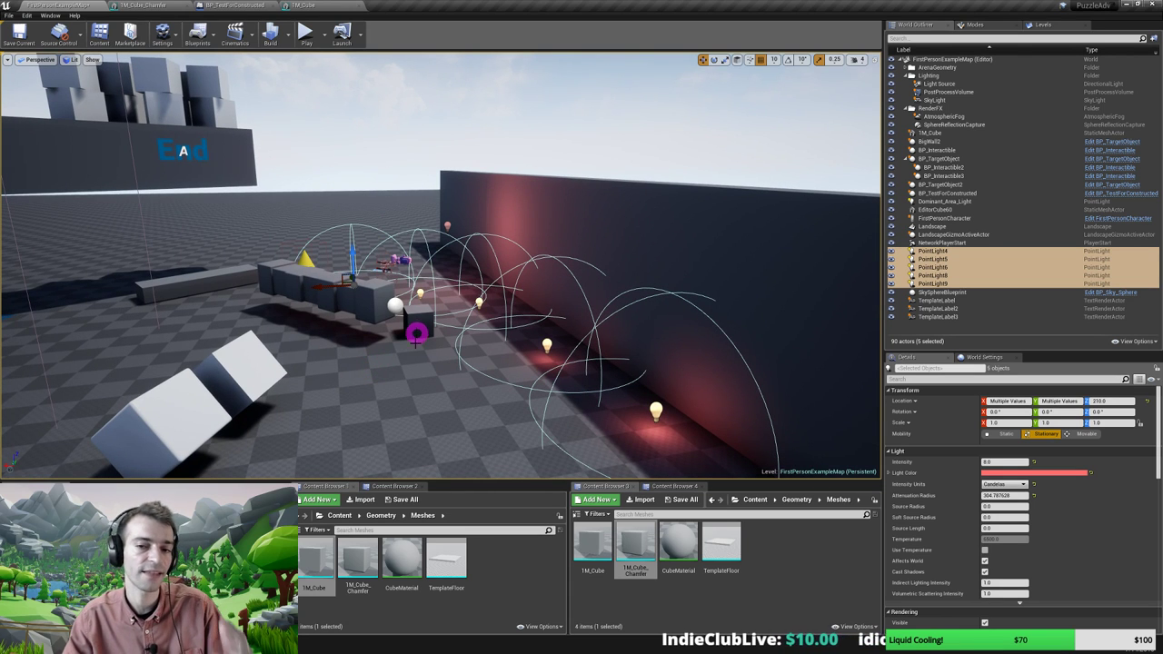
right_drag(394, 374, 398, 372)
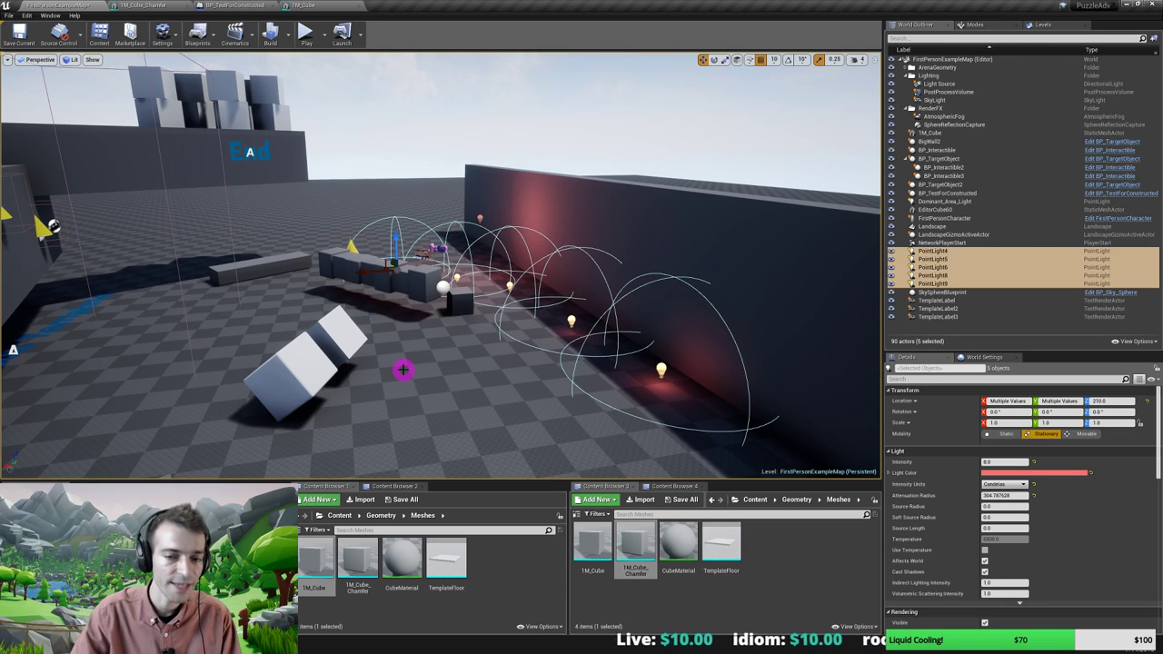
mouse_move(405, 368)
right_down()
mouse_move(392, 406)
mouse_move(404, 368)
right_up()
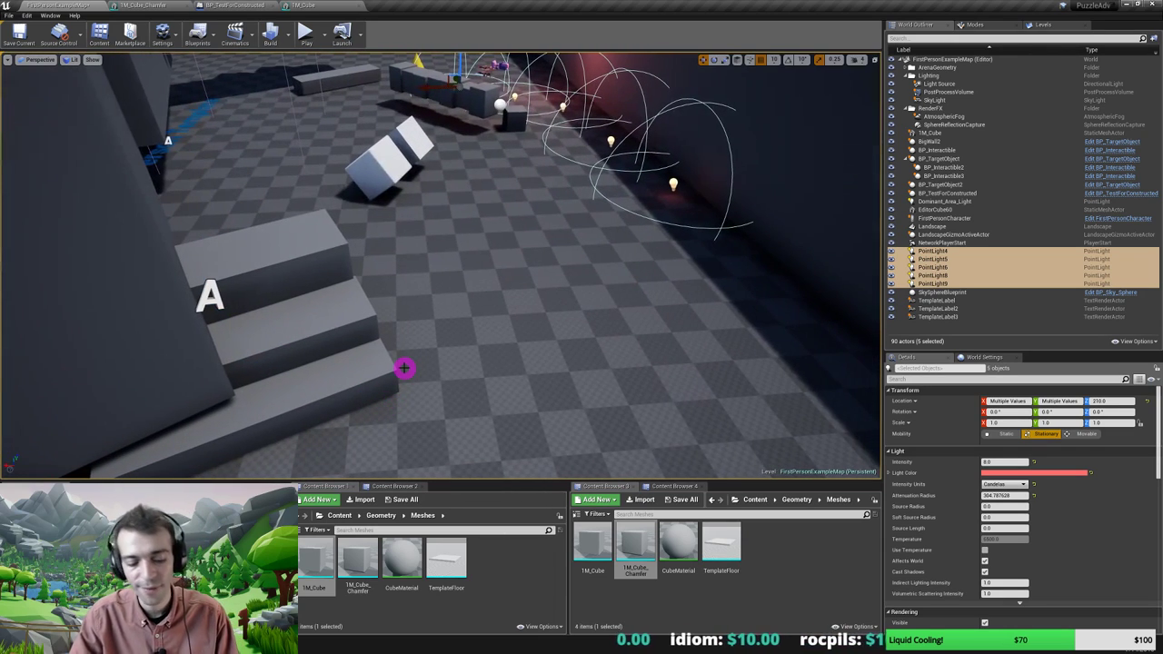
Play the level in the editor and compare the wall lighting from far away and from close to the yellow cone
key(alt+p)
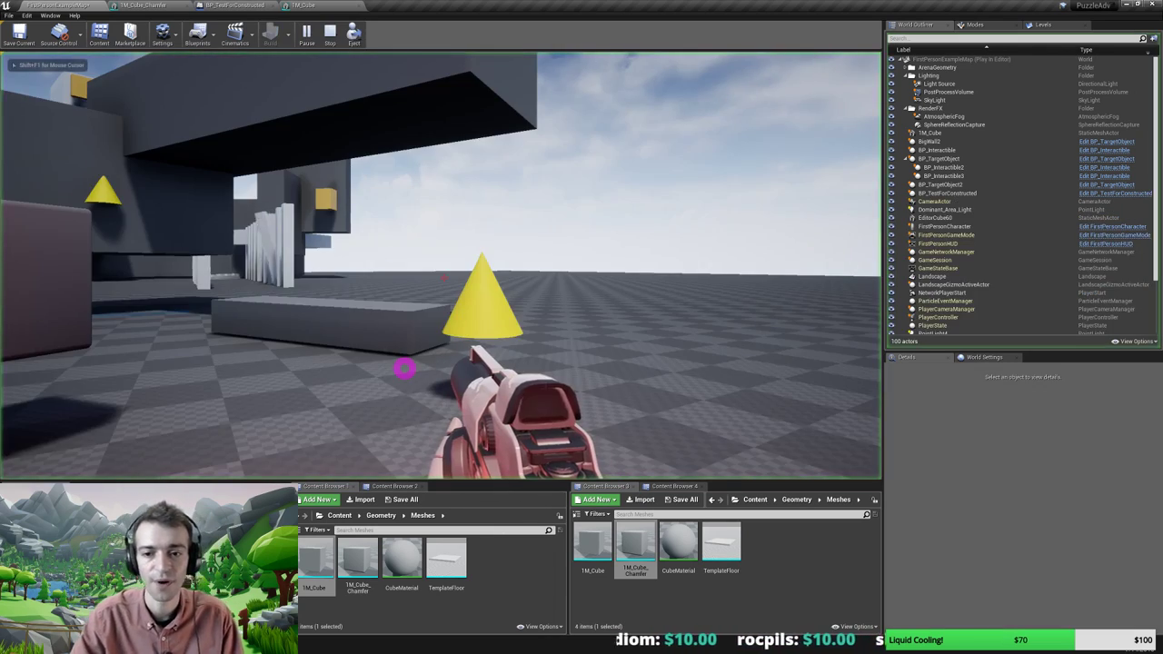
key(s)
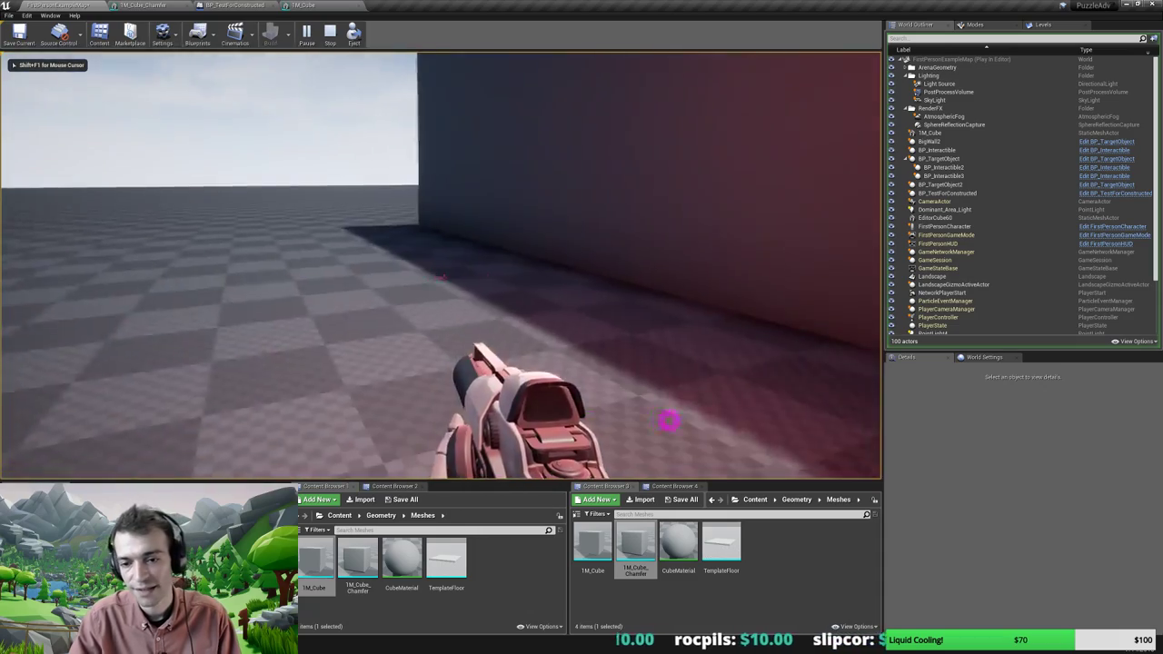
key(s)
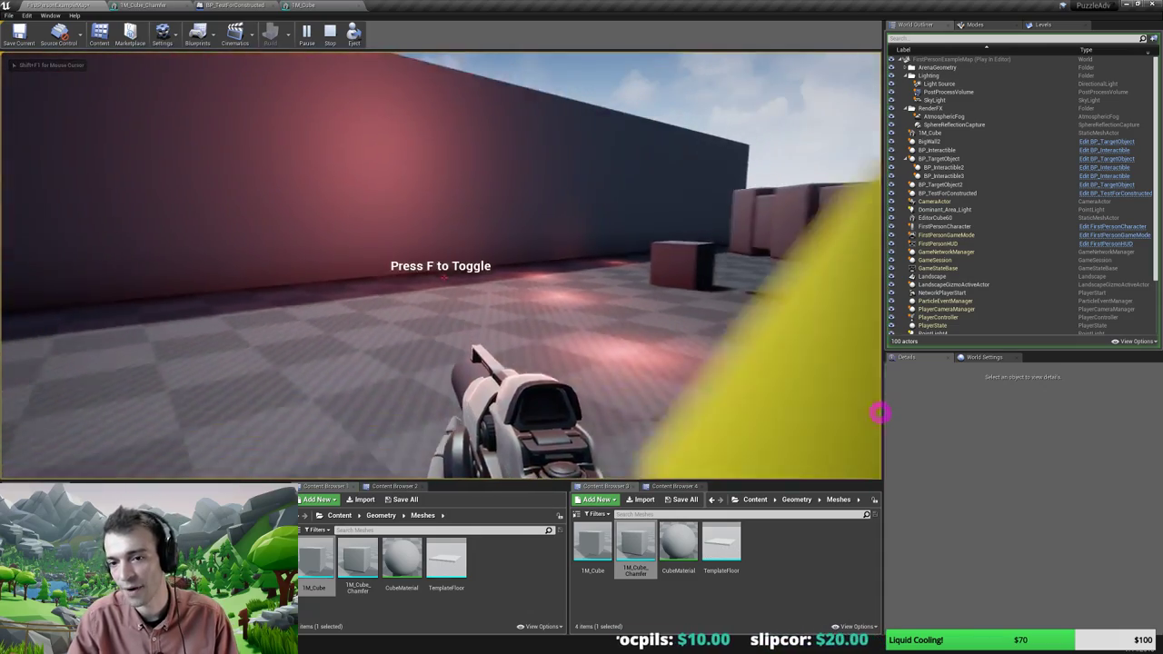
key(s)
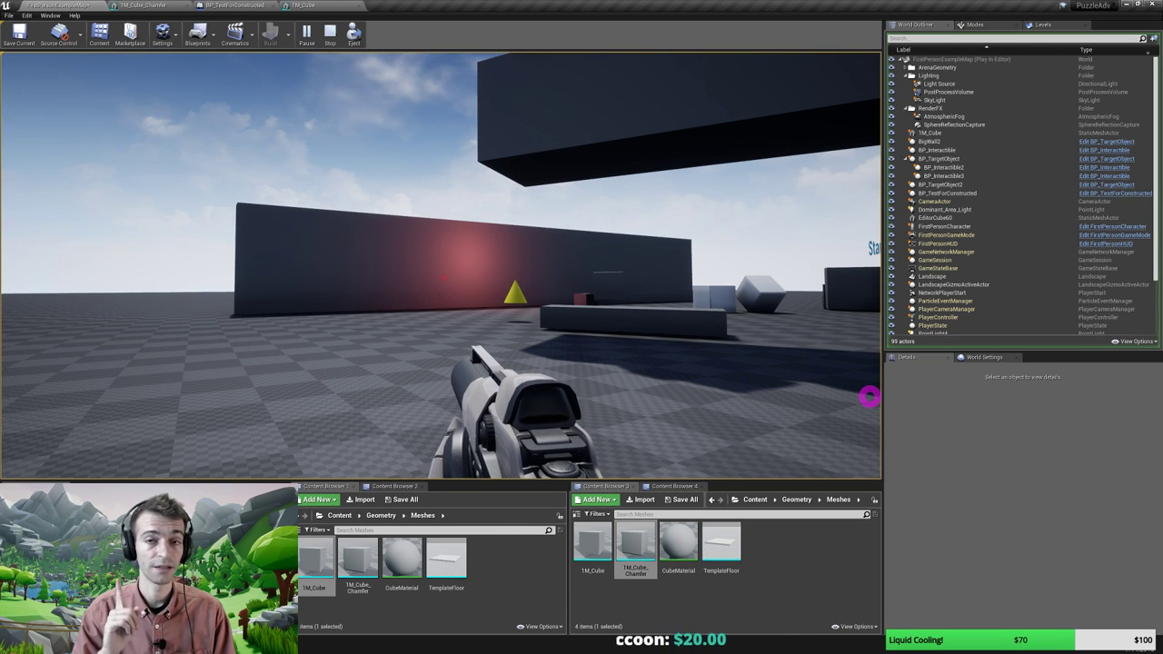
key(w)
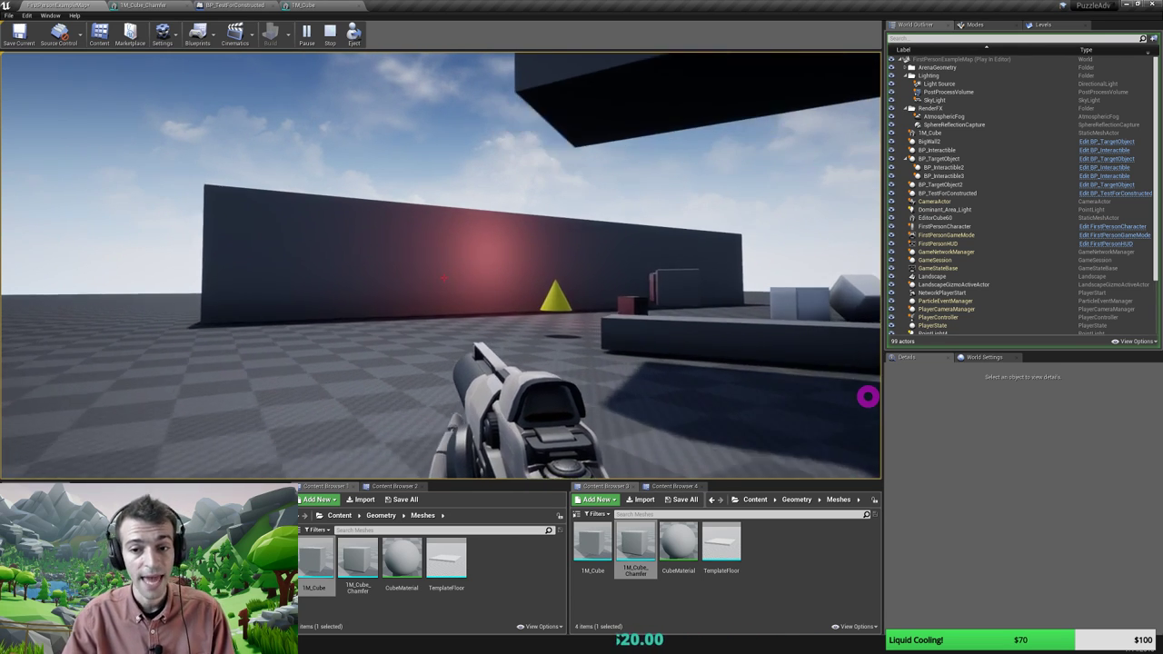
key(w)
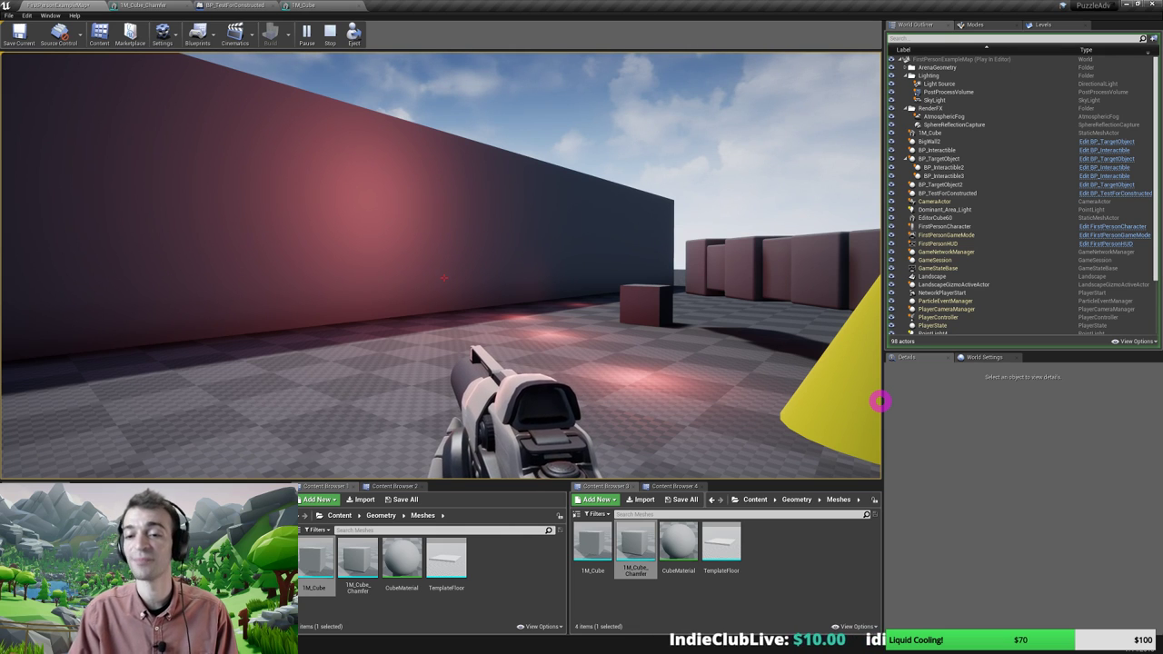
Walk along the wall past the red point lights towards the Start sign, checking their glow up close
key(s)
key(w)
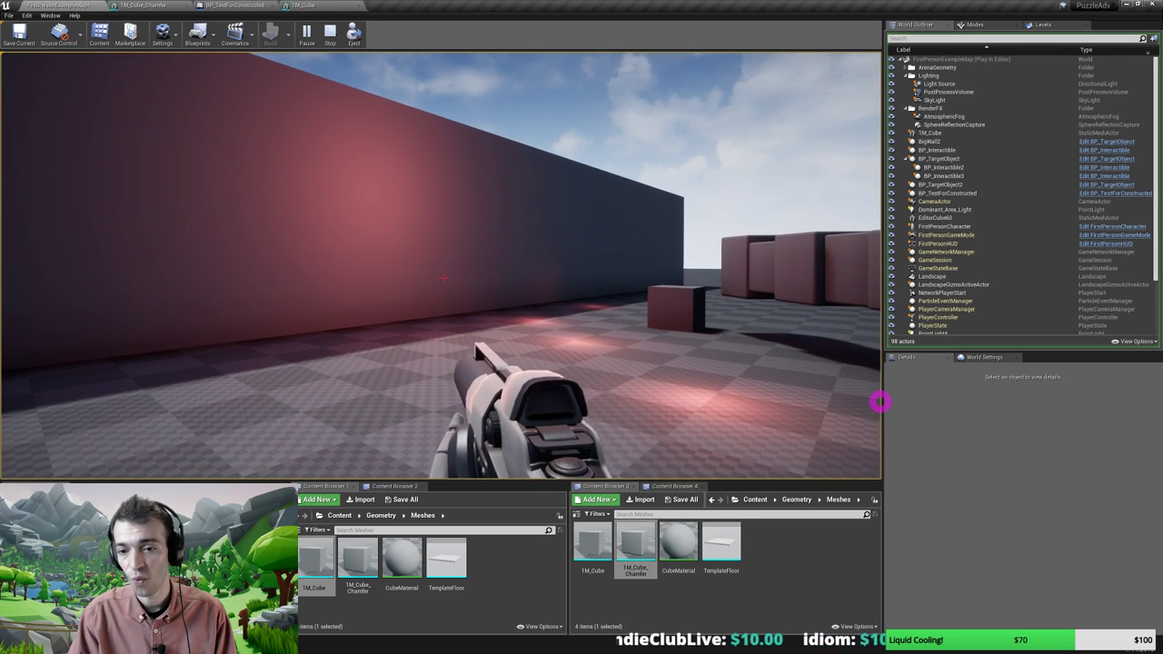
key(w)
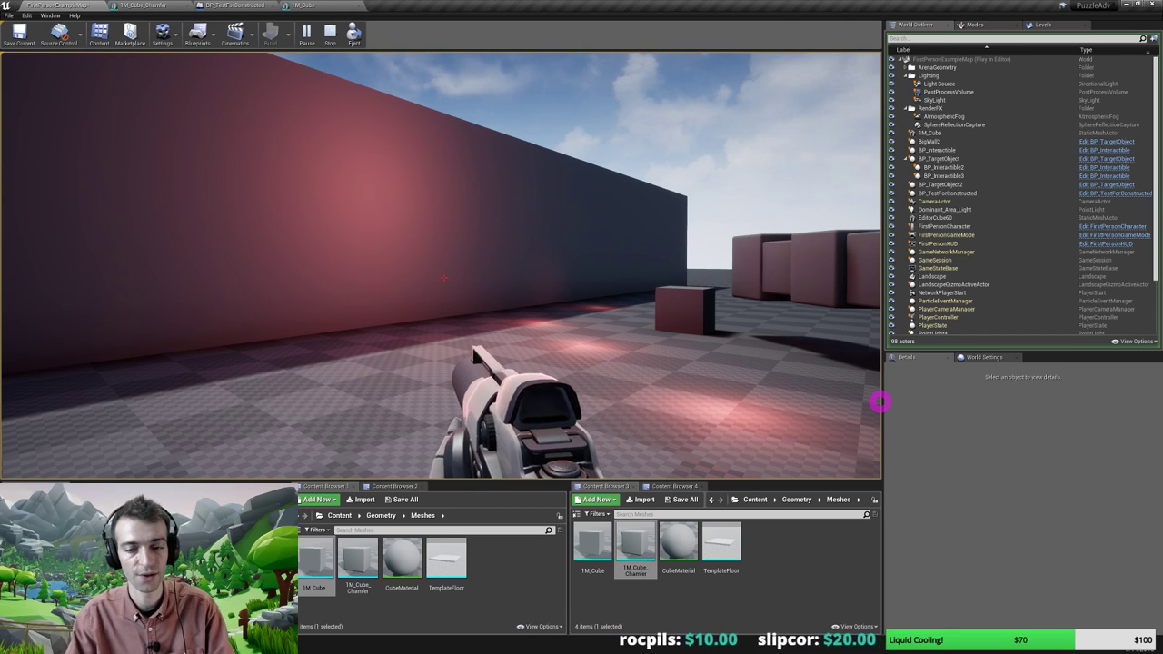
key(a)
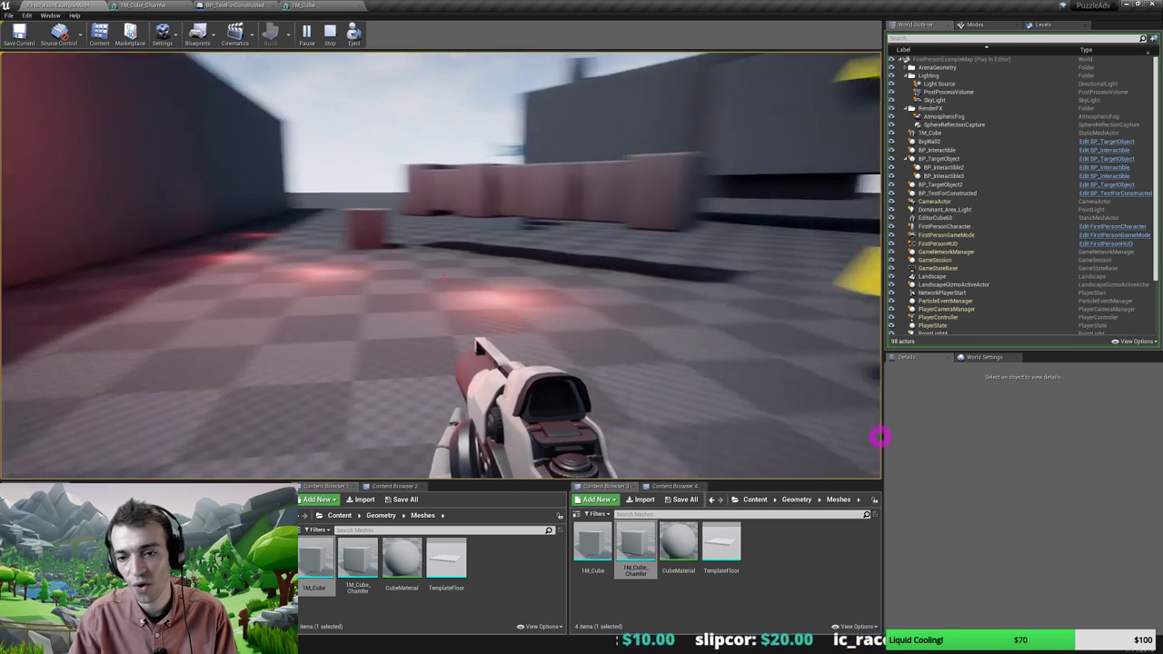
key(w)
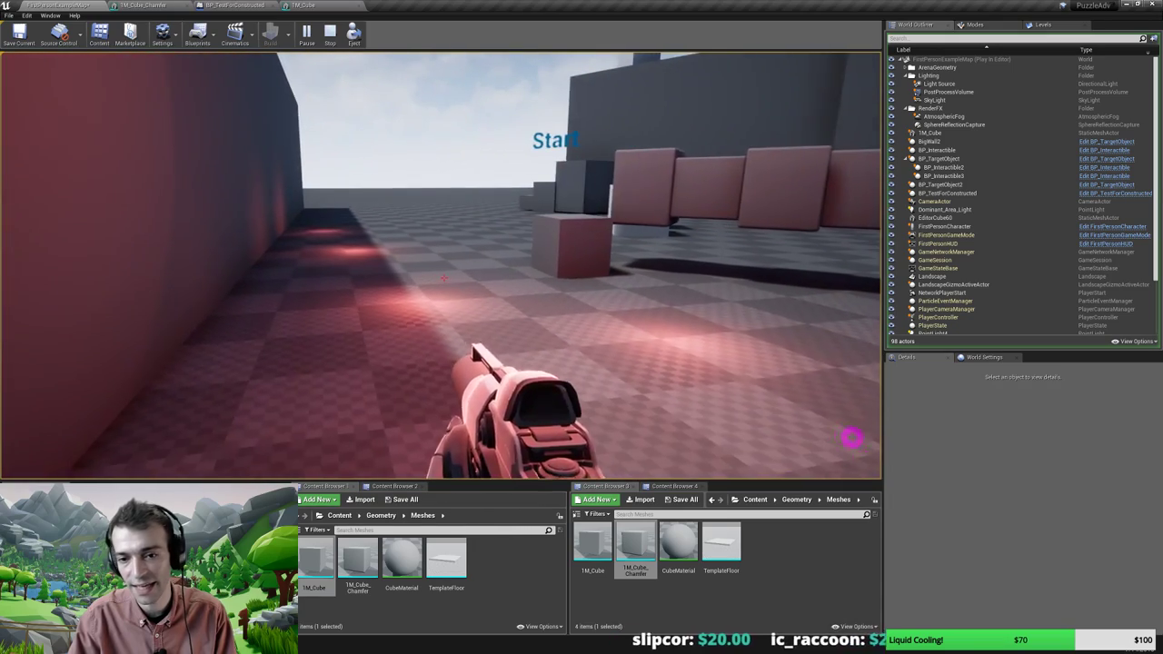
key(w)
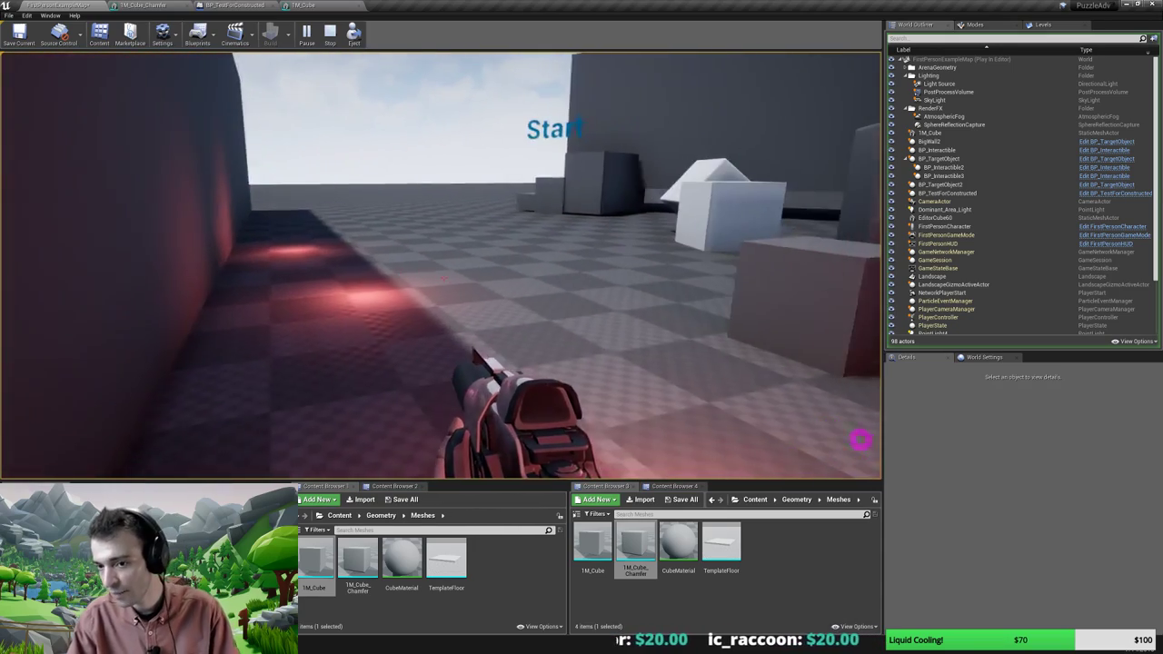
key(w)
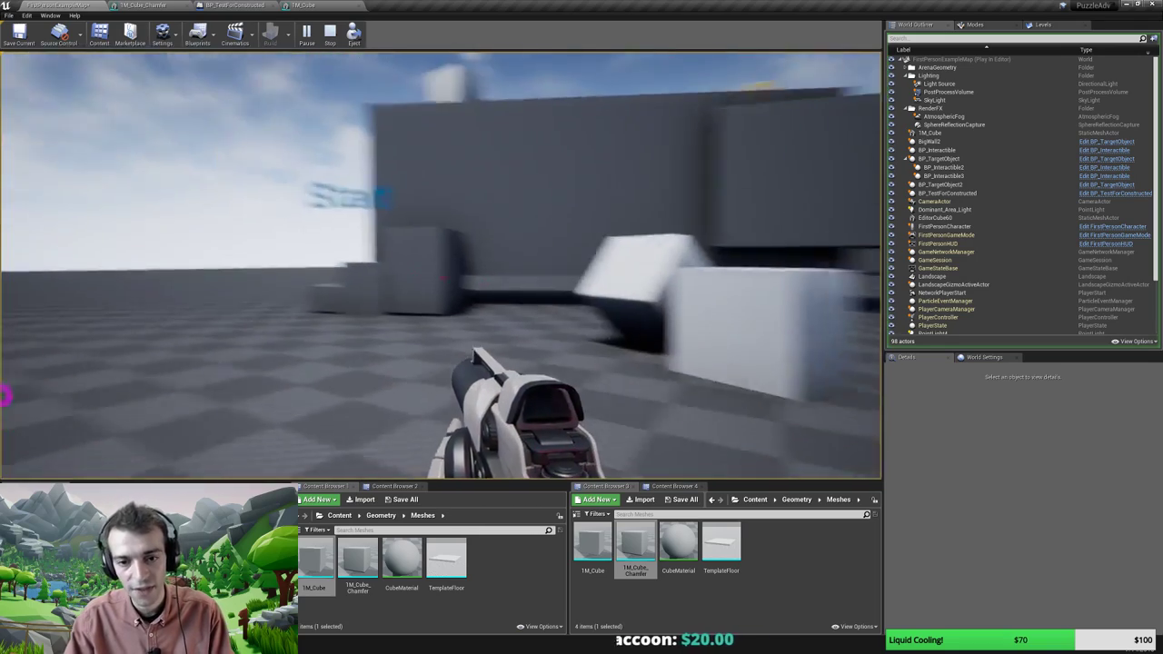
Climb the stepped blocks near the Start sign, then back away to check how the point lights fade with distance
key(w)
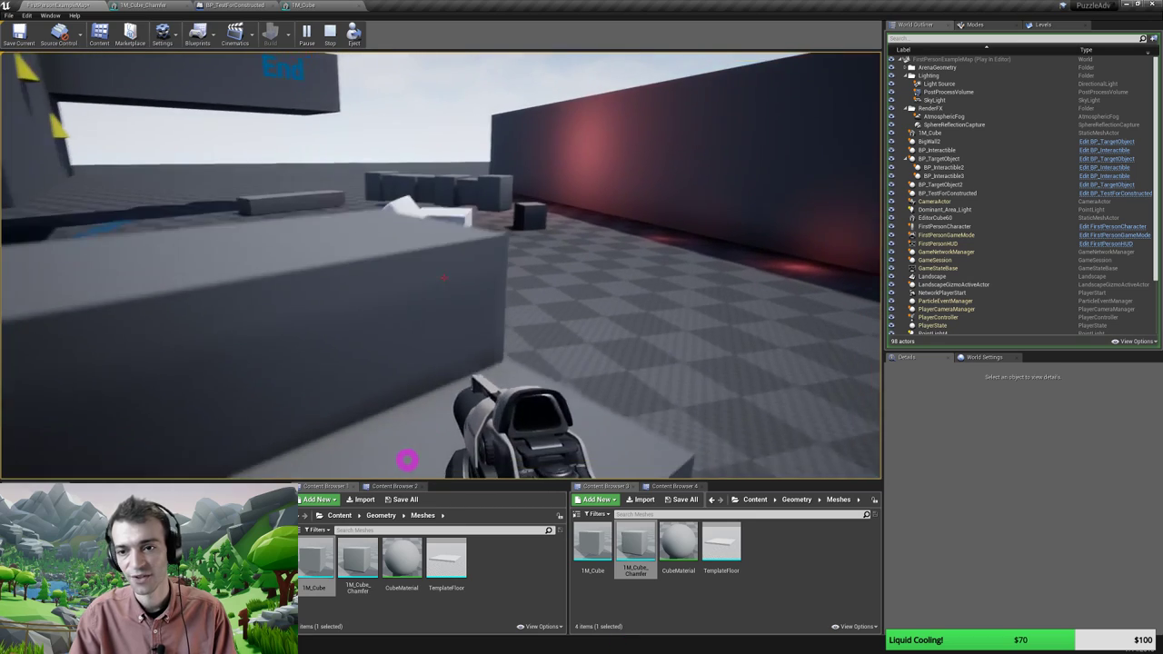
key(w)
key(space)
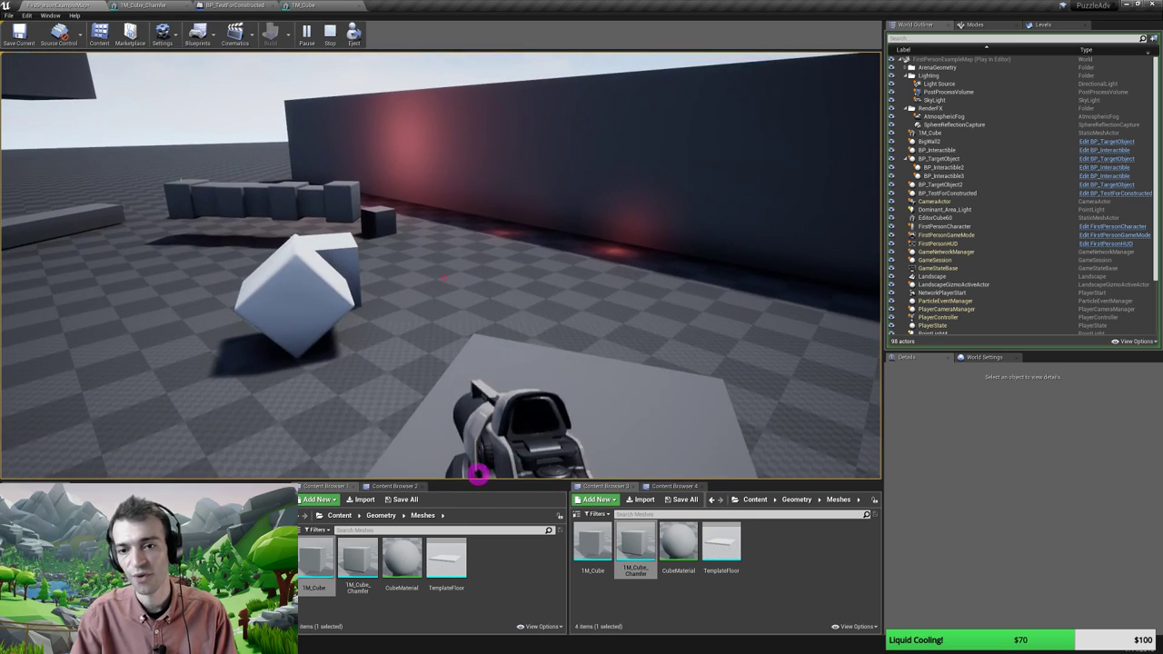
key(s)
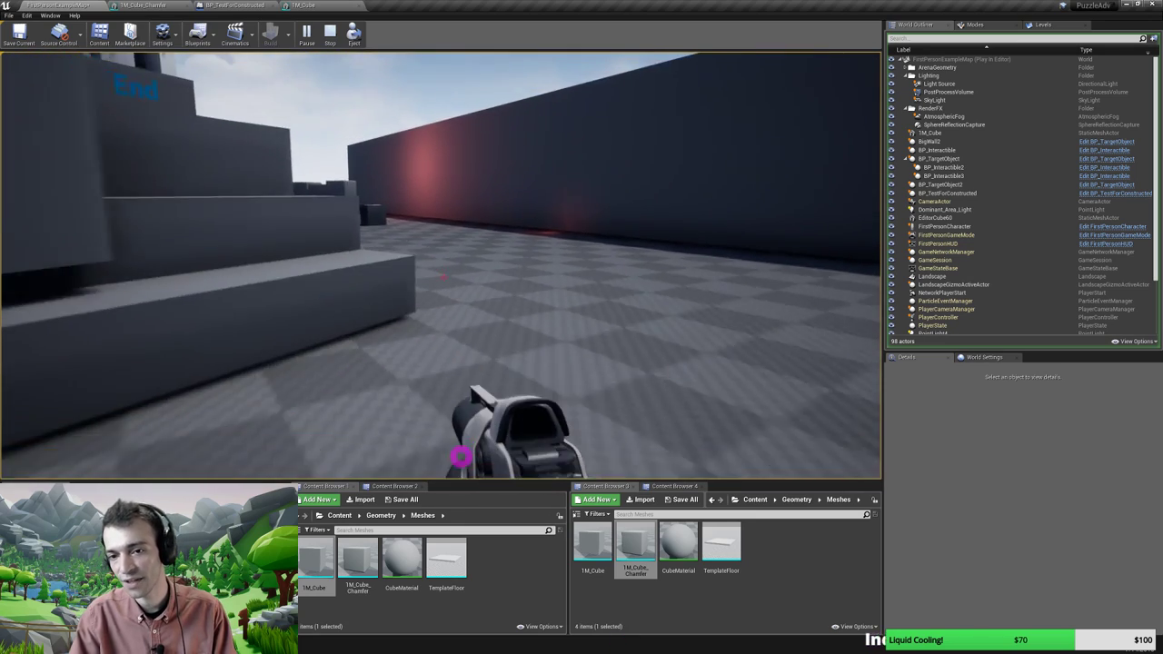
key(s)
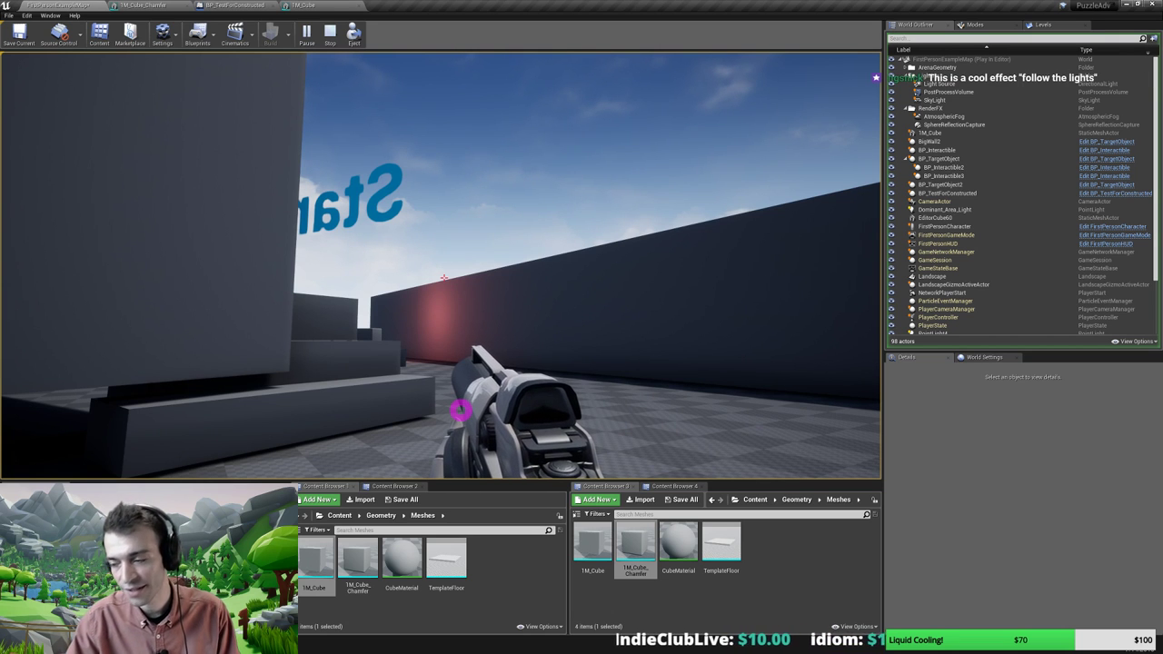
Approach the red-lit wall and retreat again to compare the small point lights with the always-drawn dominant light
key(w)
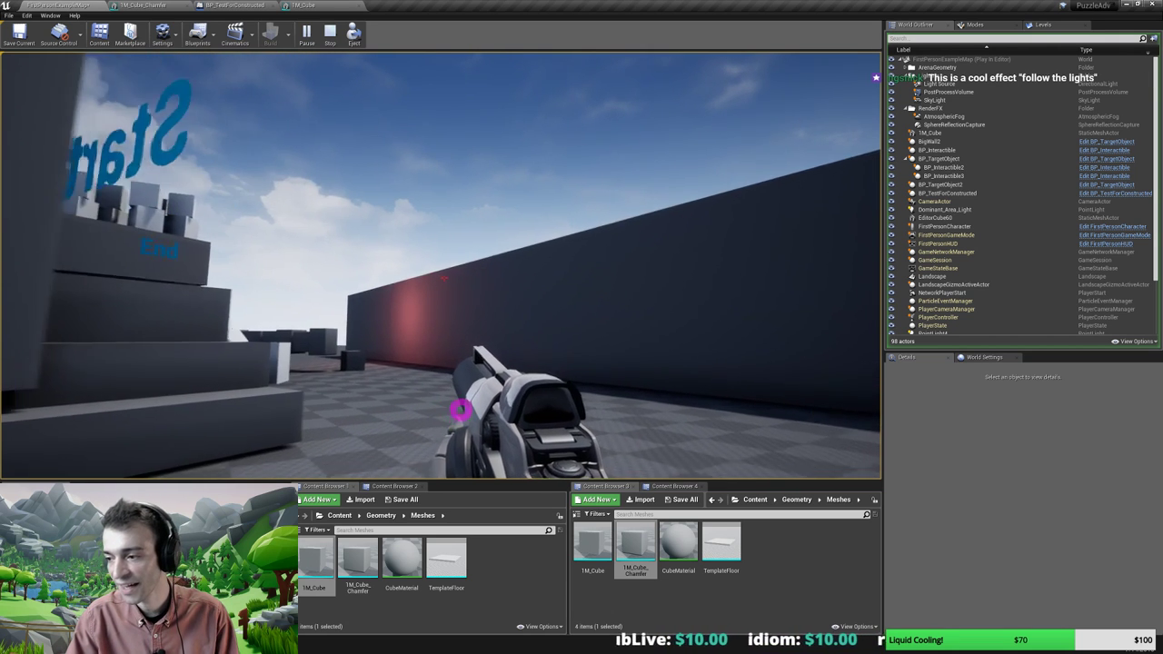
key(w)
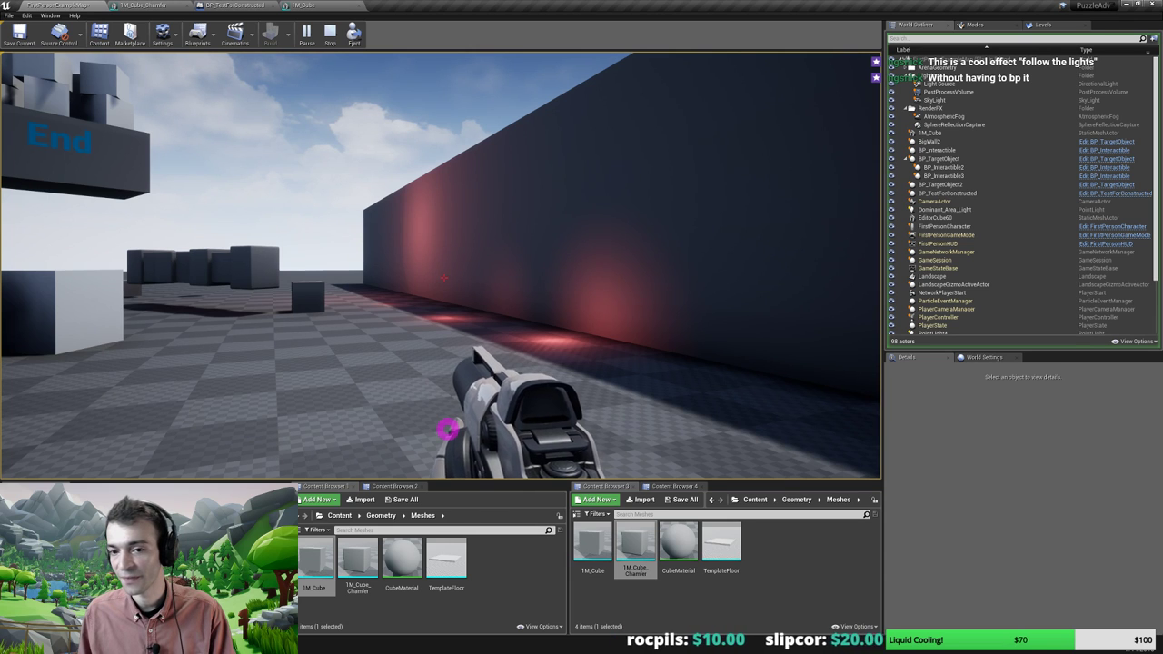
key(d)
key(a)
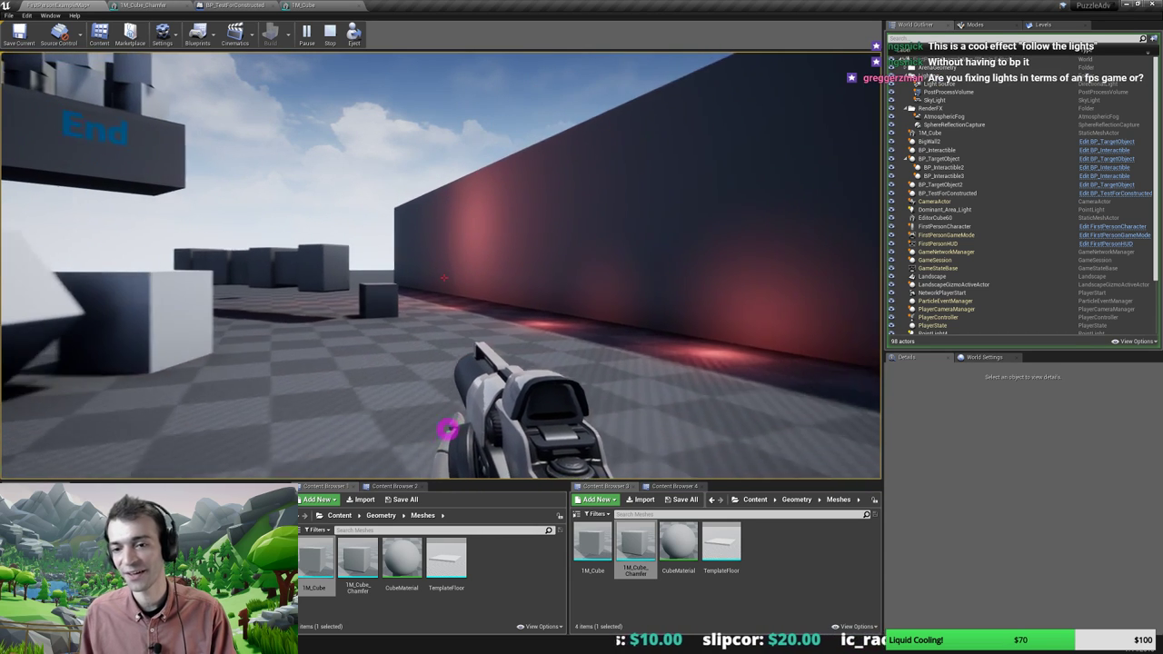
key(s)
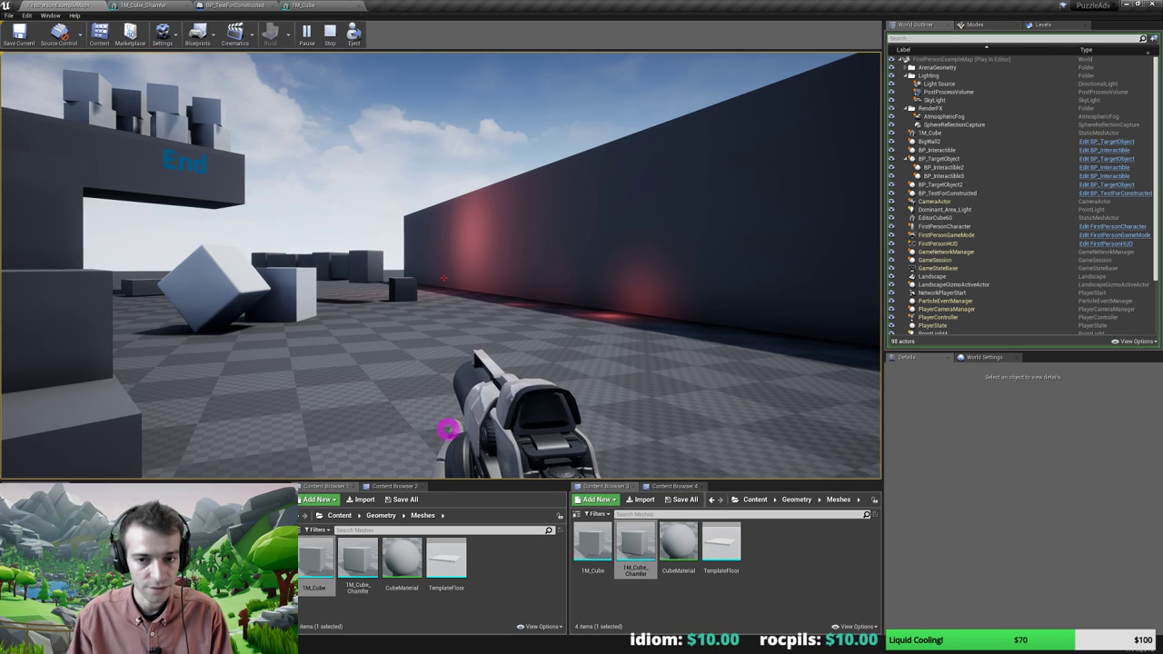
key(s)
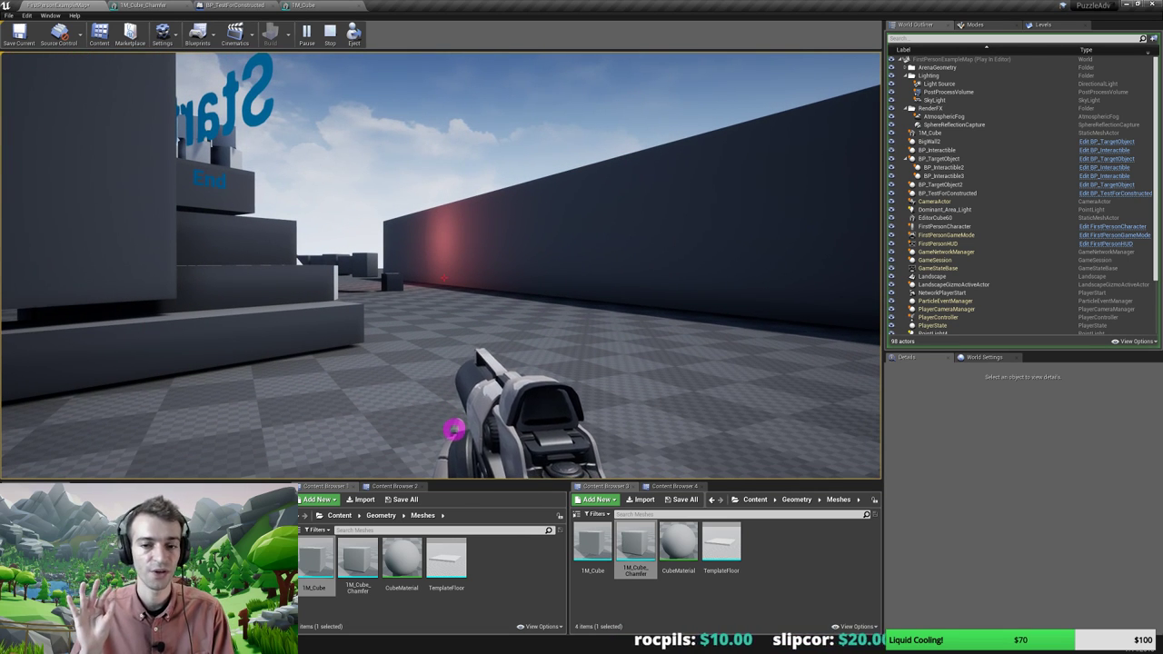
Return to the top of the stepped blocks and view the wall lights from that raised position
key(w)
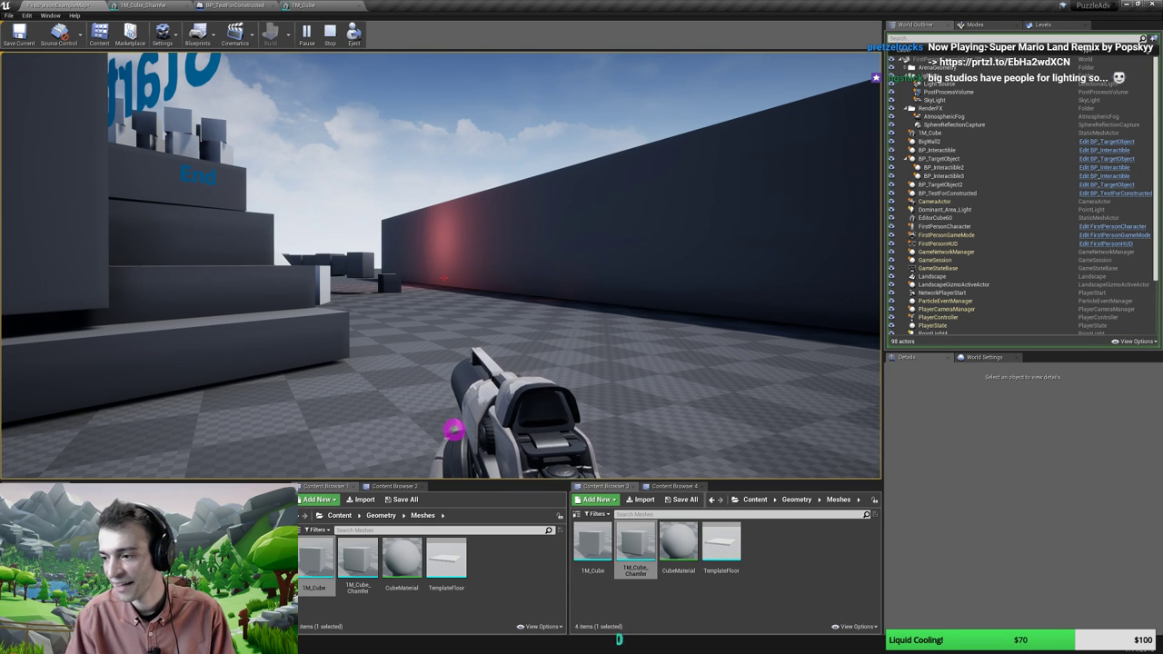
key(w)
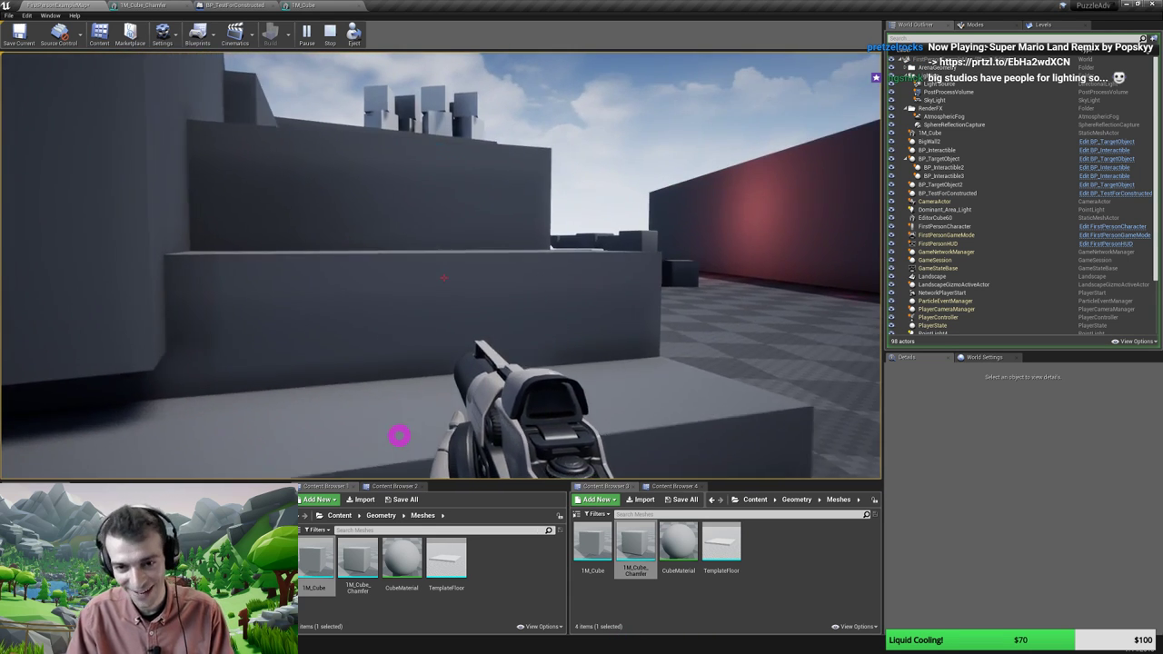
key(w)
key(space)
key(space)
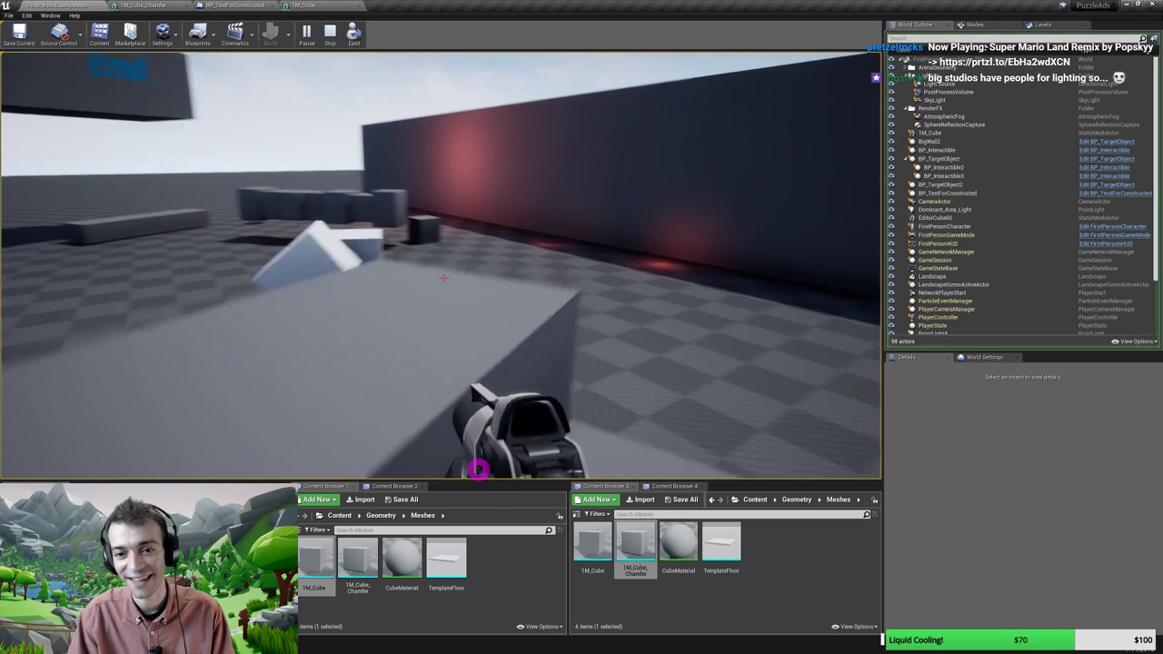
key(w)
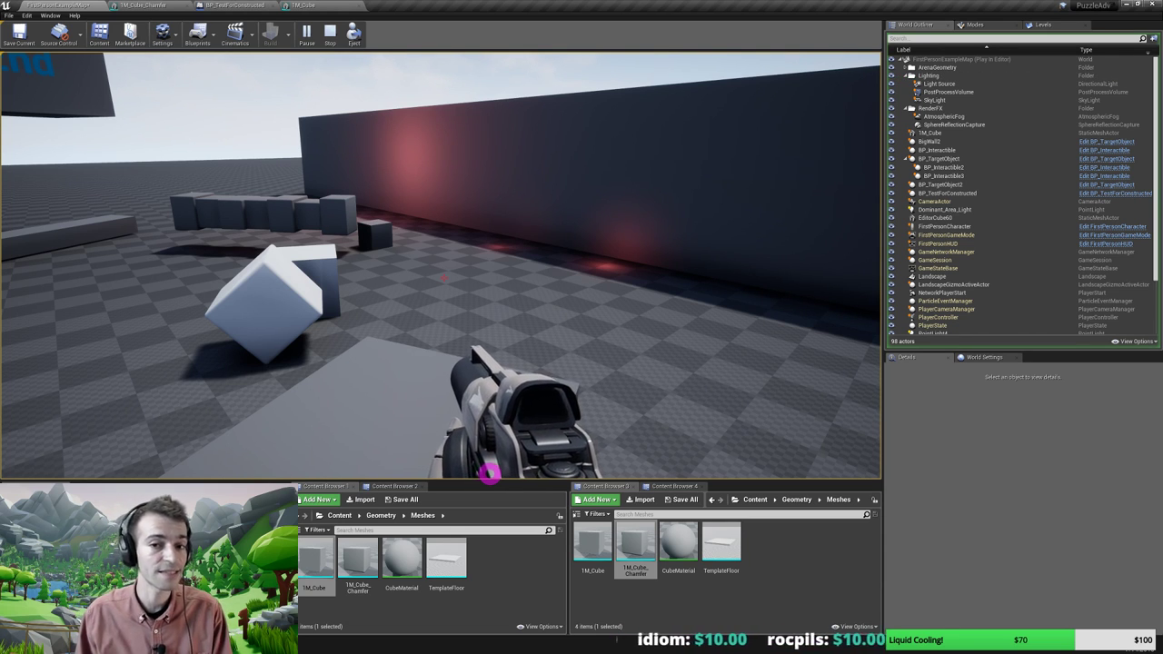
Step back and forth on the stepped blocks to compare how the red wall lights fade with distance
key(s)
key(w)
key(s)
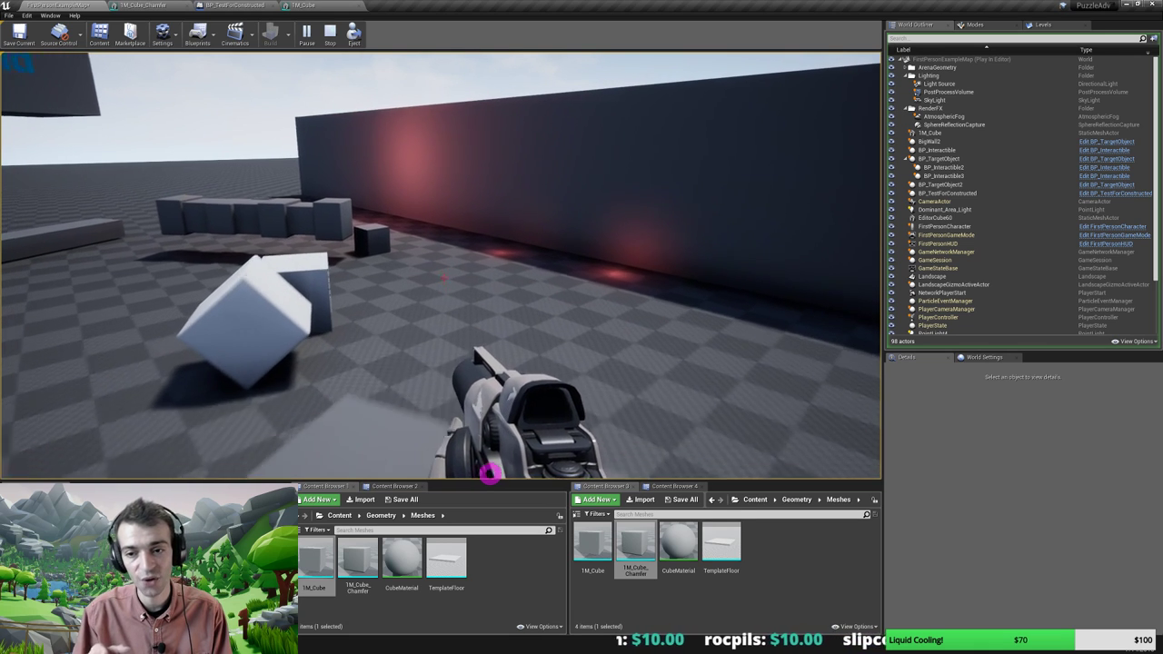
key(w)
key(w)
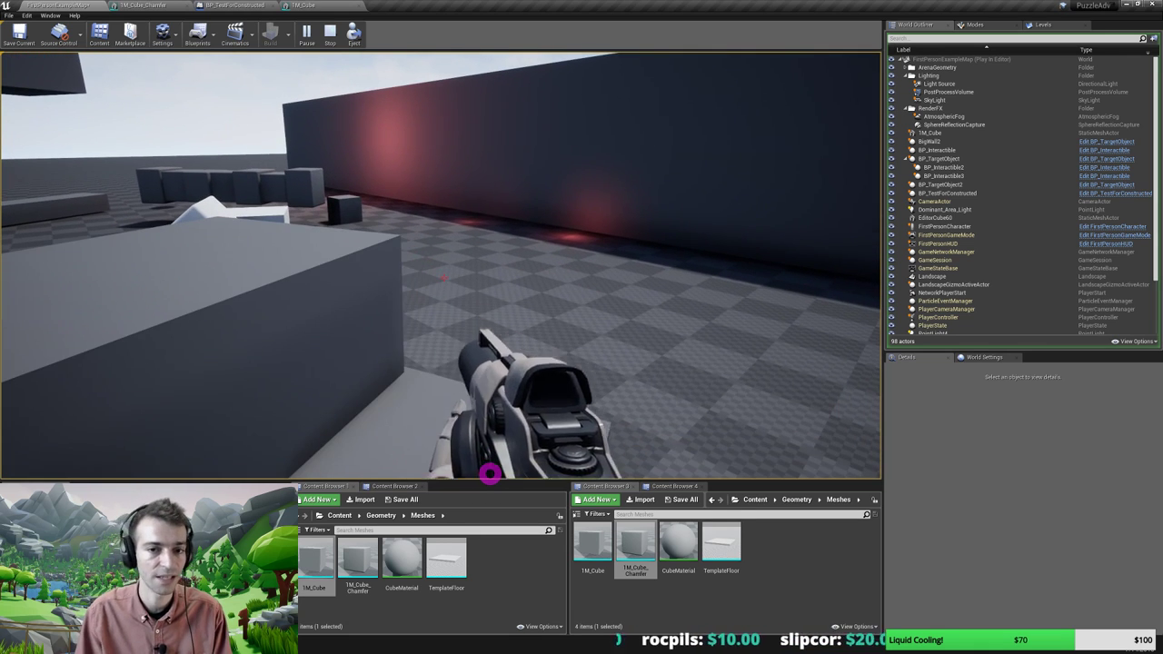
key(w)
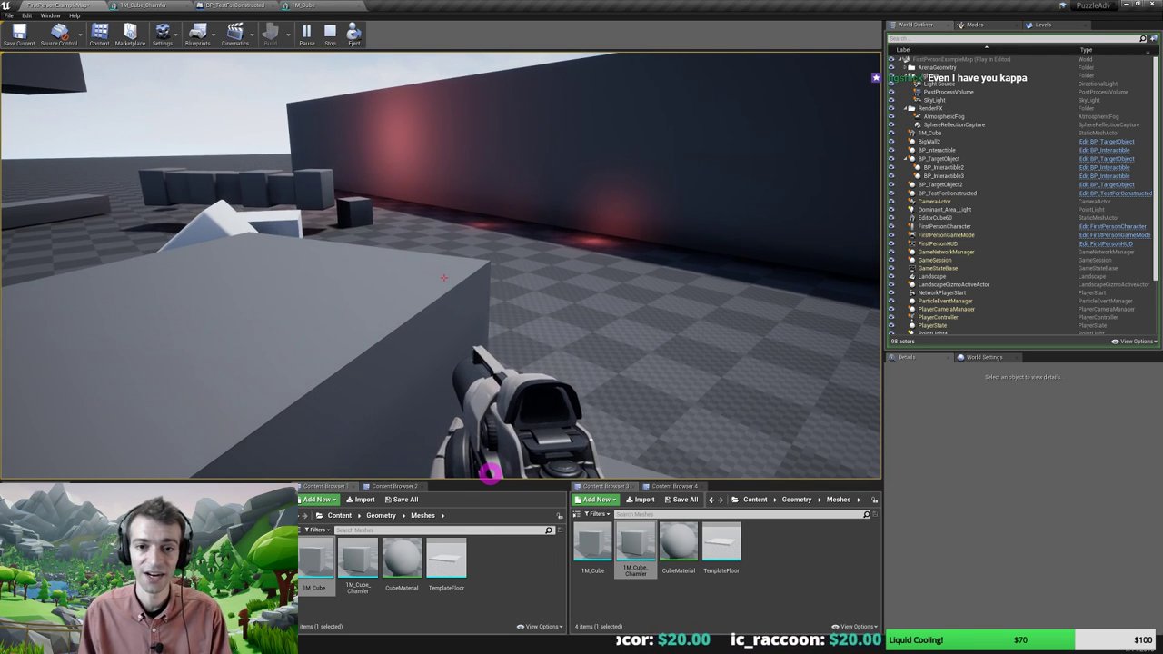
Drop to the floor behind the stepped blocks, view the wall lights from farther away, and return towards the wall
key(s)
key(s)
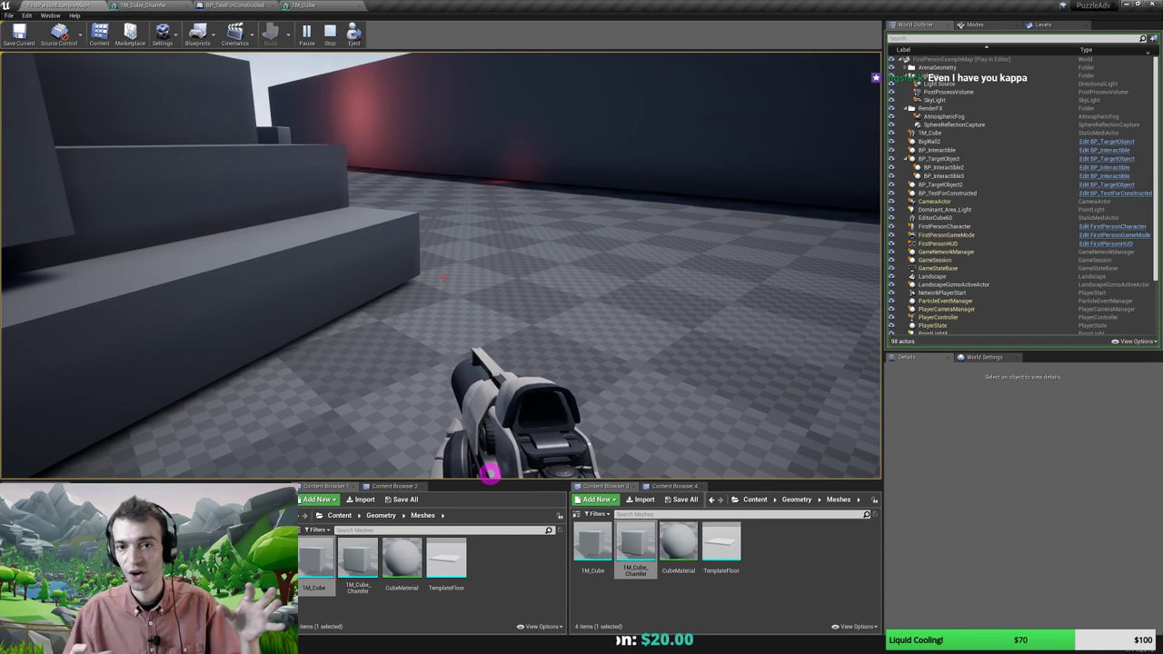
key(w)
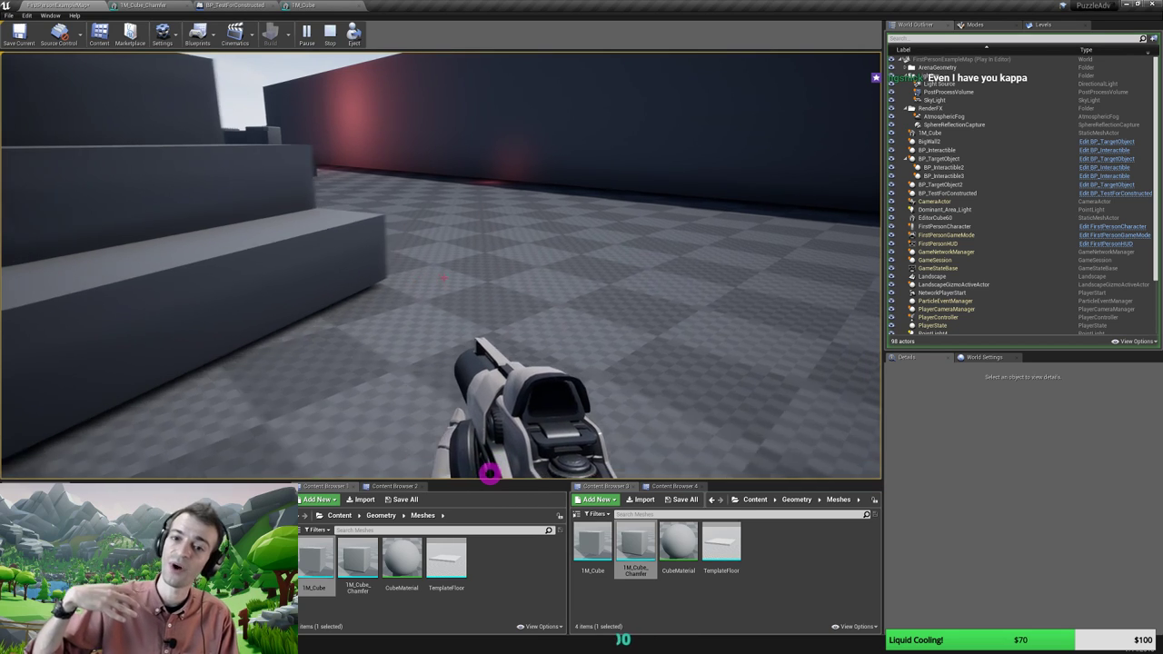
key(w)
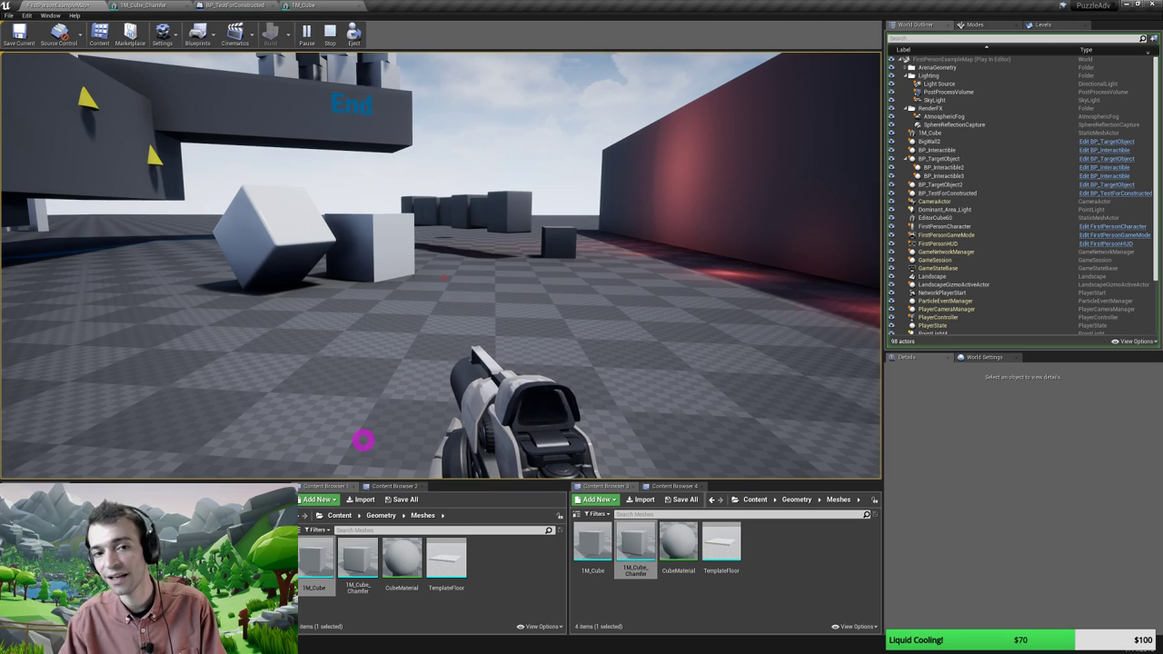
Walk along the red-lit wall to the row of cubes and inspect the shadows they cast on the floor
mouse_move(397, 448)
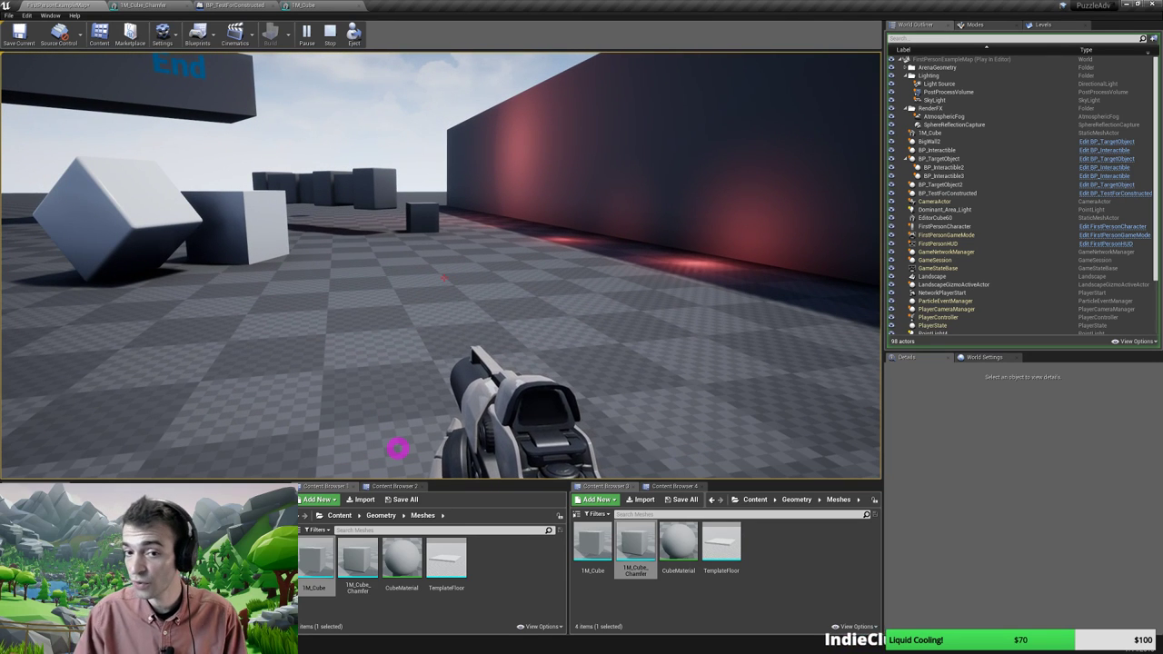
key(w)
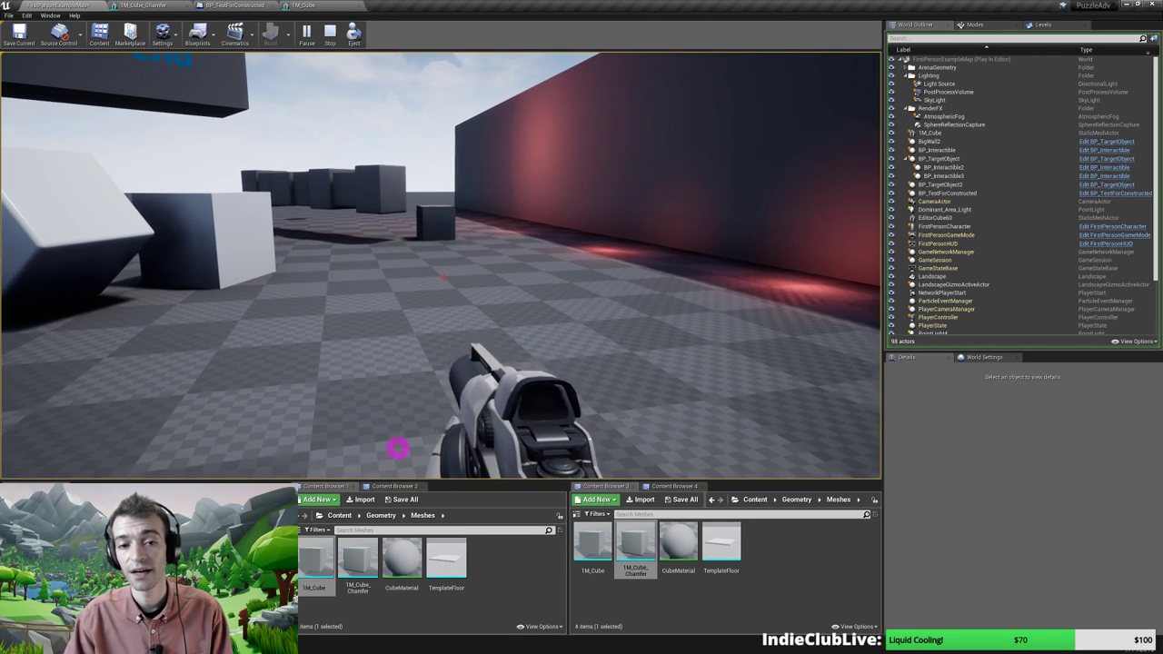
key(w)
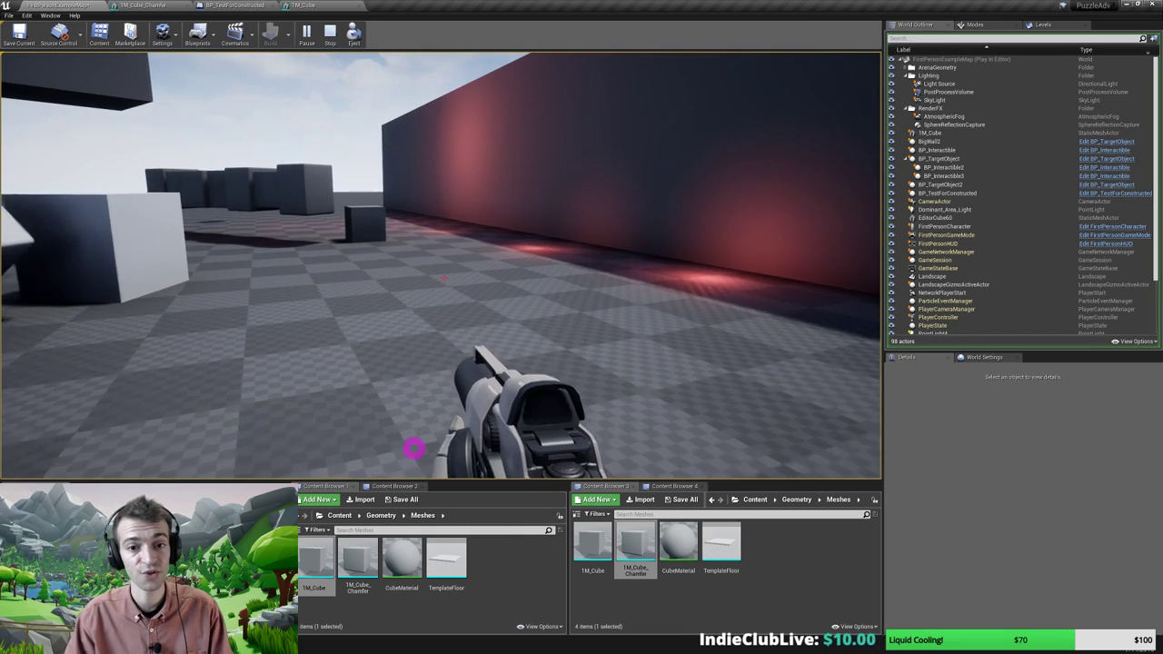
key(w)
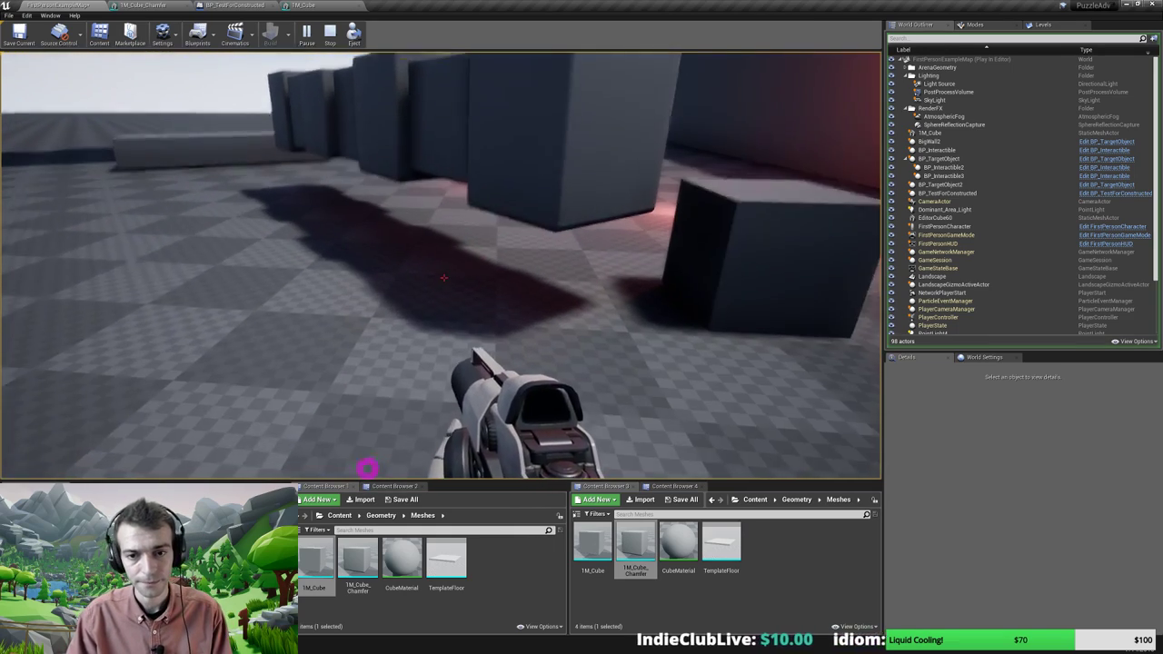
key(s)
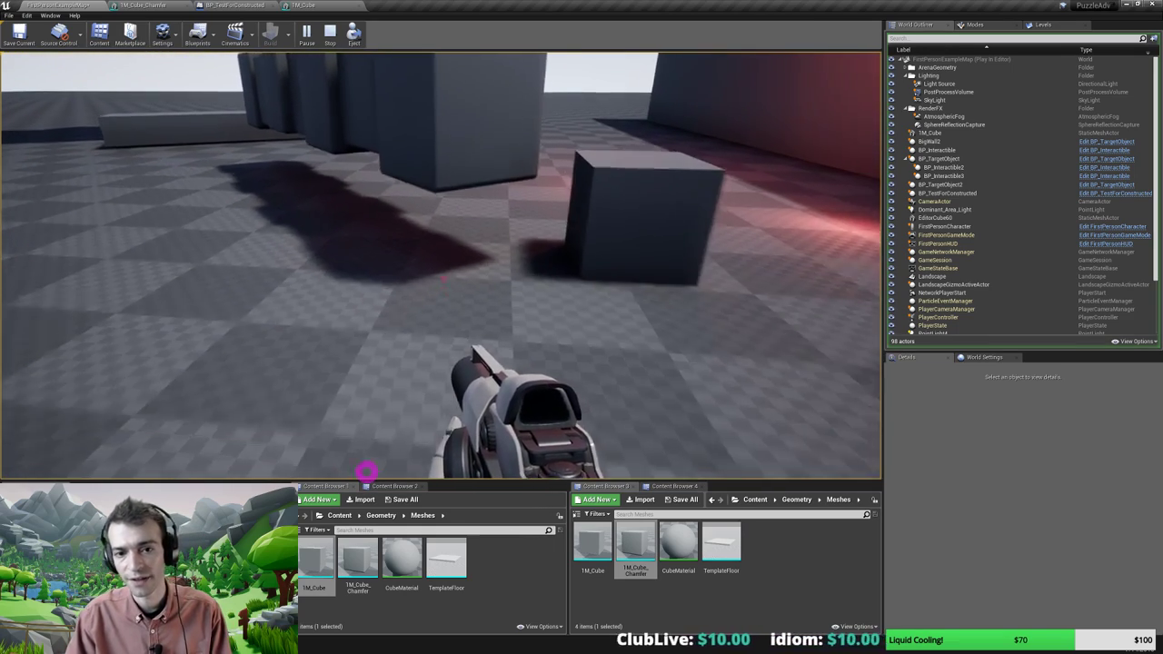
key(w)
key(s)
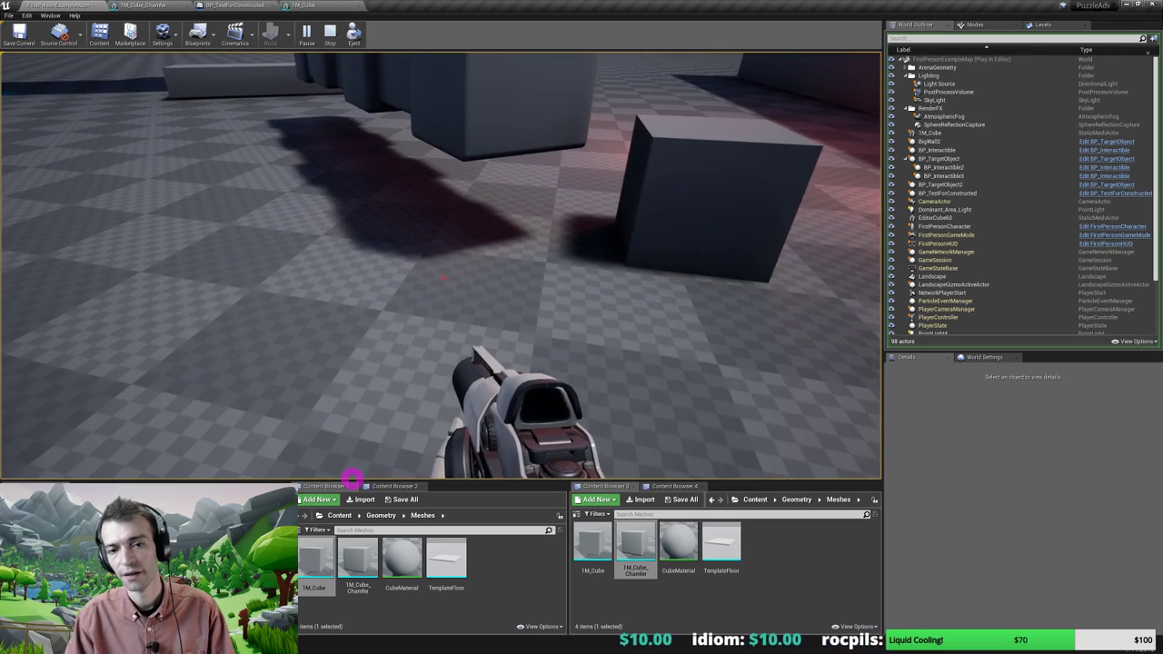
End the play test and return to editing the level near the cubes and the red-lit wall
key(Escape)
key(s)
right_drag(440, 317, 492, 264)
key(w)
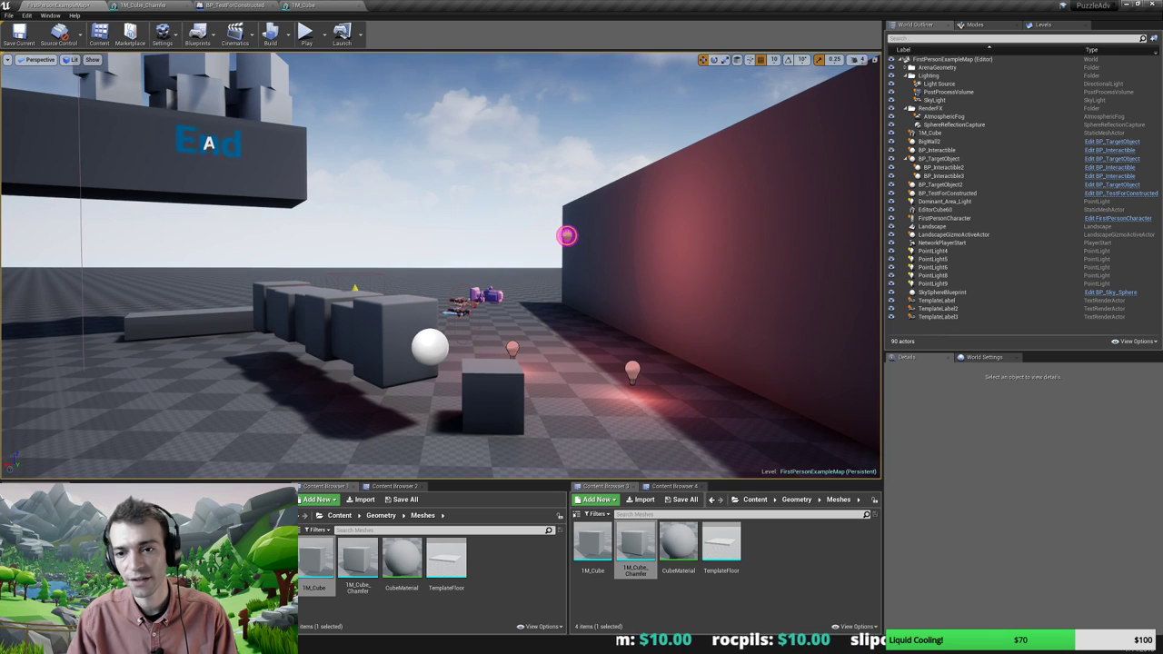
Select Dominant_Area_Light and review its light, rendering, Lightmass and performance settings
click(566, 236)
scroll(1025, 572, down, 2)
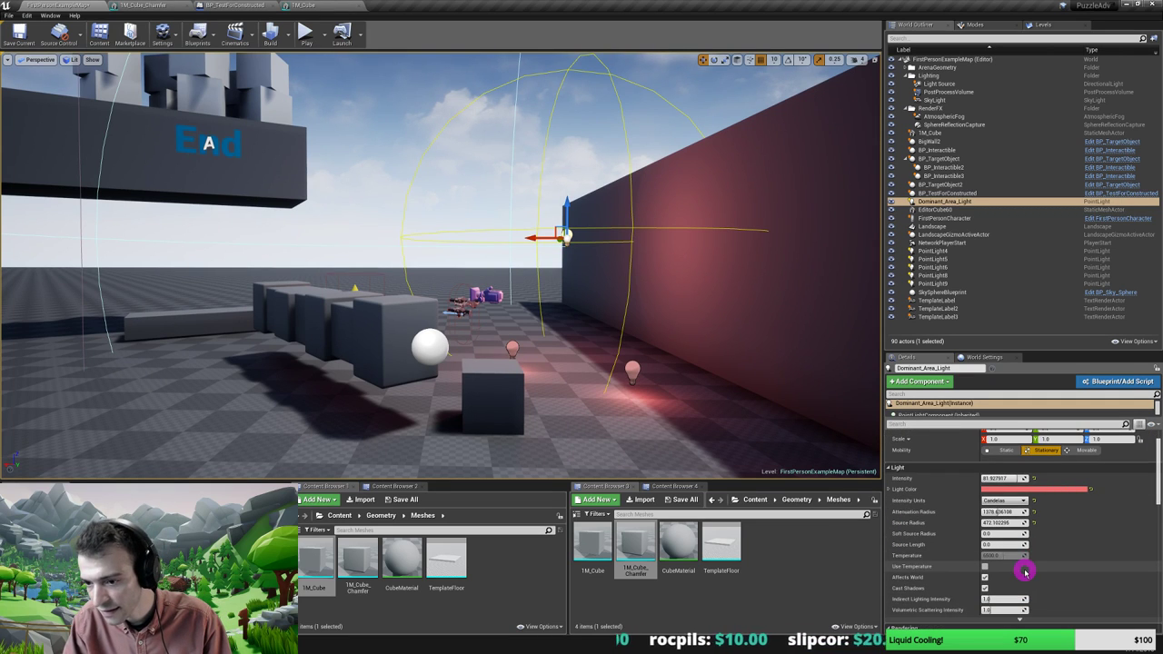
scroll(1025, 572, down, 1)
scroll(984, 575, down, 2)
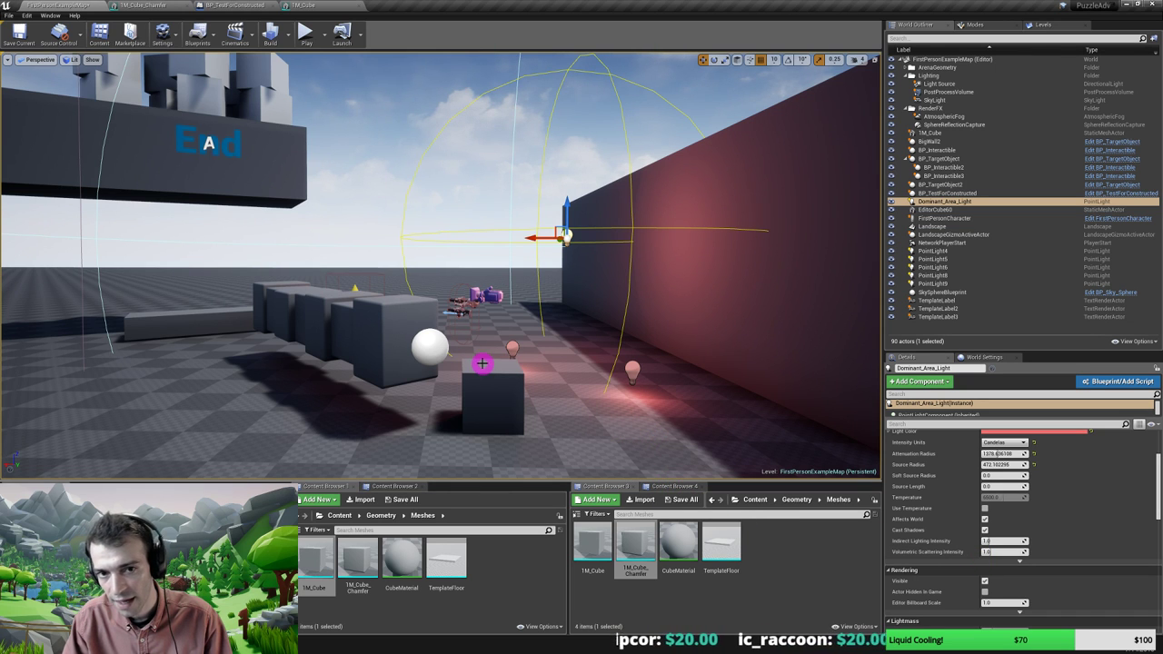
mouse_move(481, 364)
right_down()
mouse_move(490, 400)
mouse_move(486, 365)
right_up()
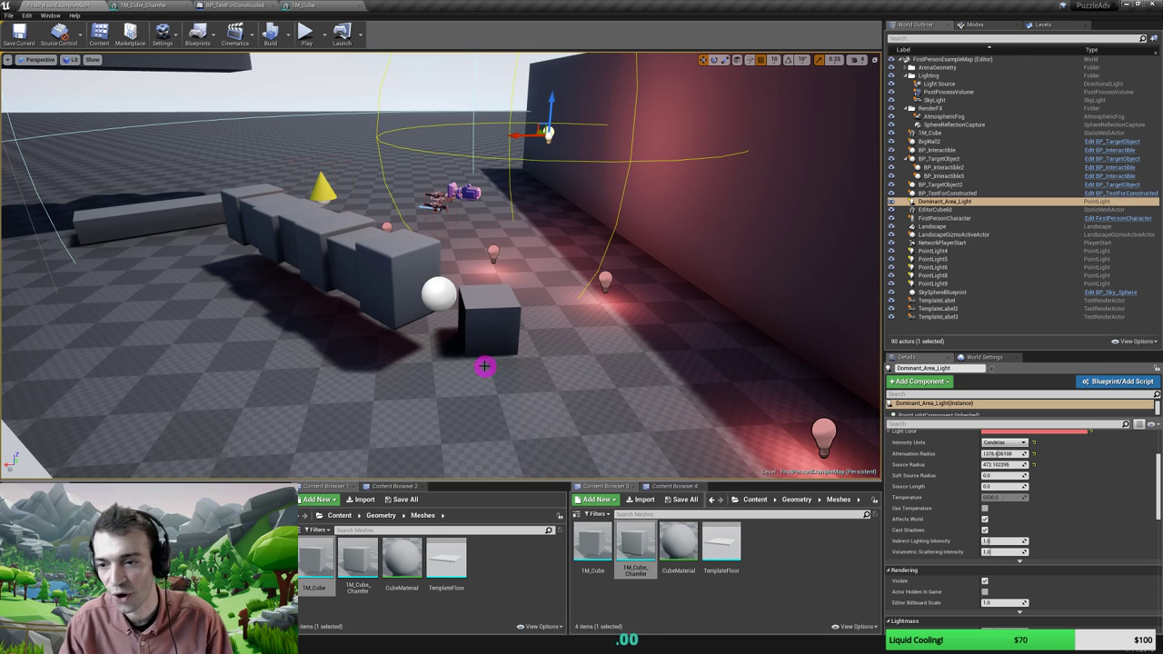
scroll(994, 499, down, 3)
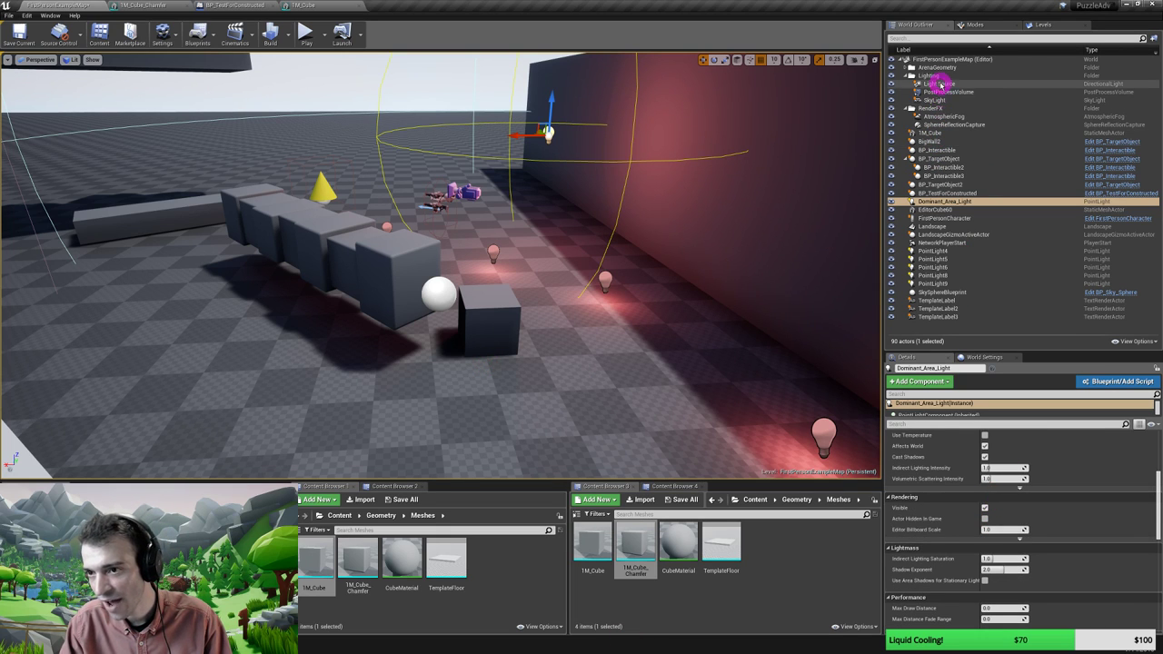
Turn off Cast Dynamic Shadows on the directional Light Source
click(939, 83)
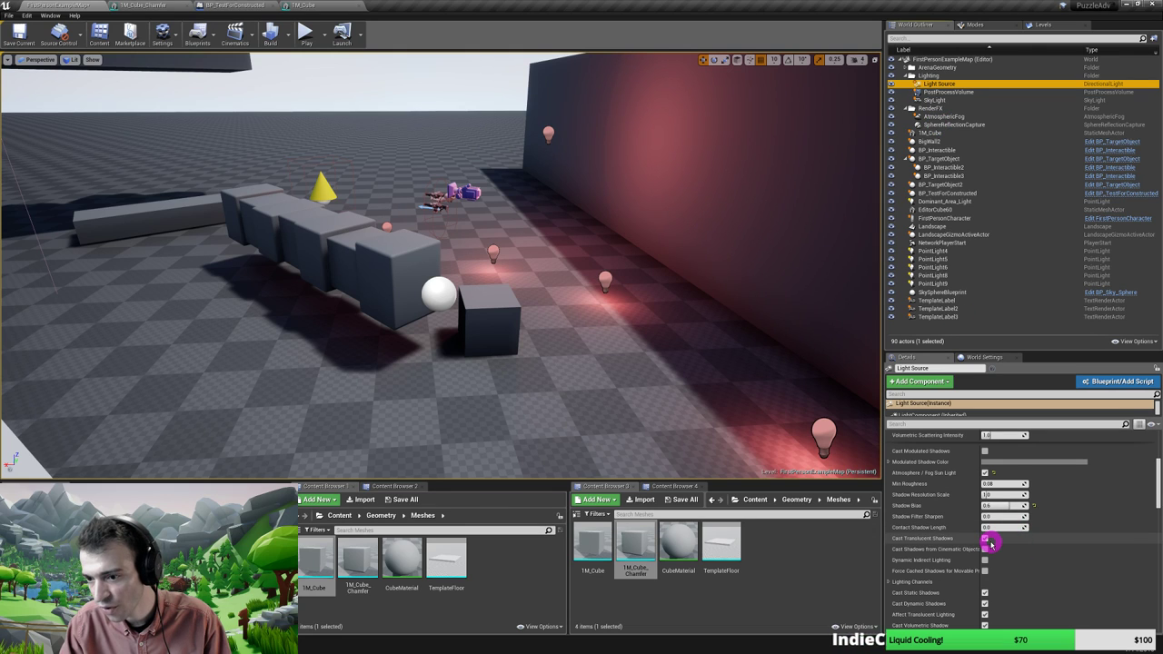
click(984, 603)
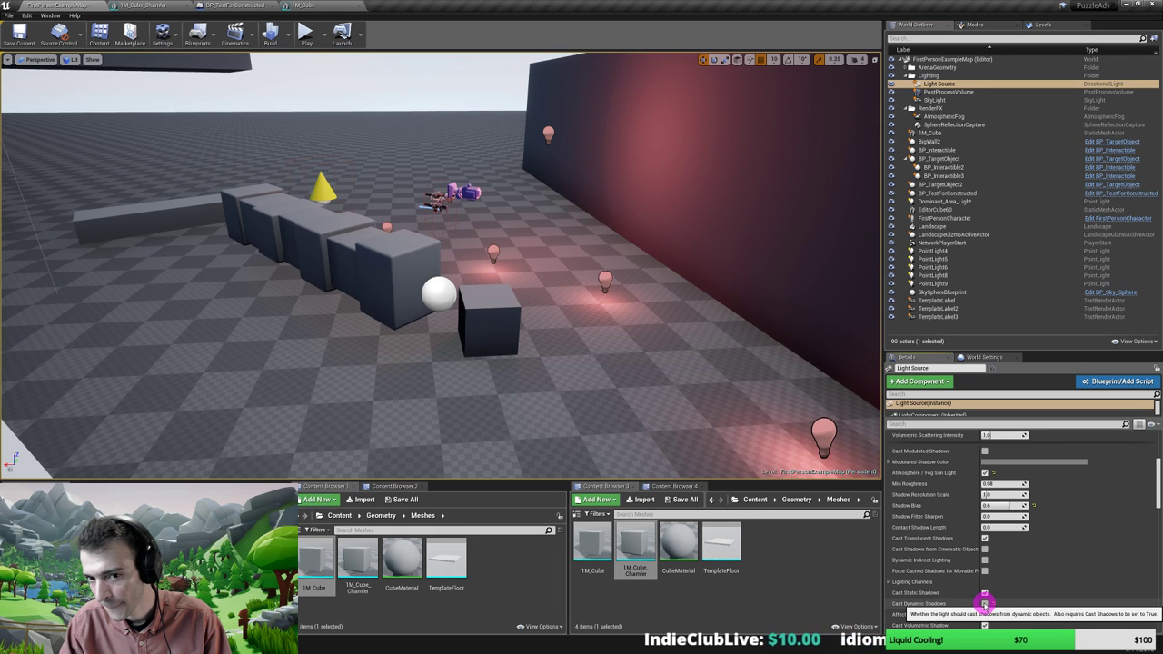
Move Dominant_Area_Light horizontally away from the wall, towards the row of cubes
right_drag(548, 340, 548, 339)
key(d)
click(552, 171)
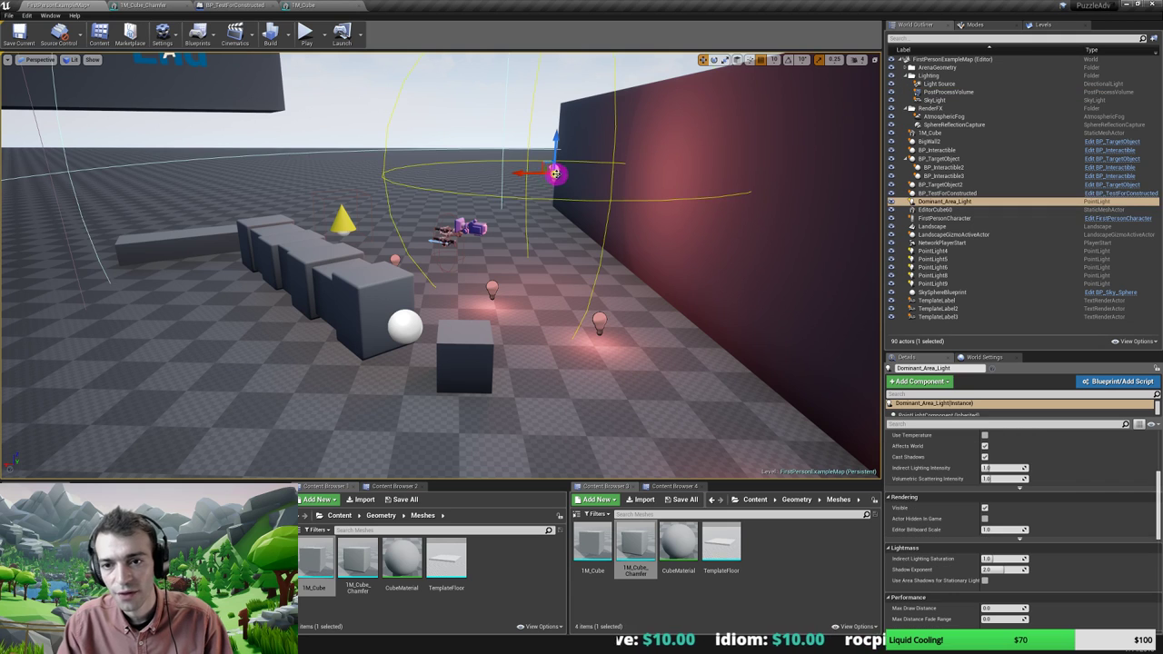
drag(514, 172, 471, 207)
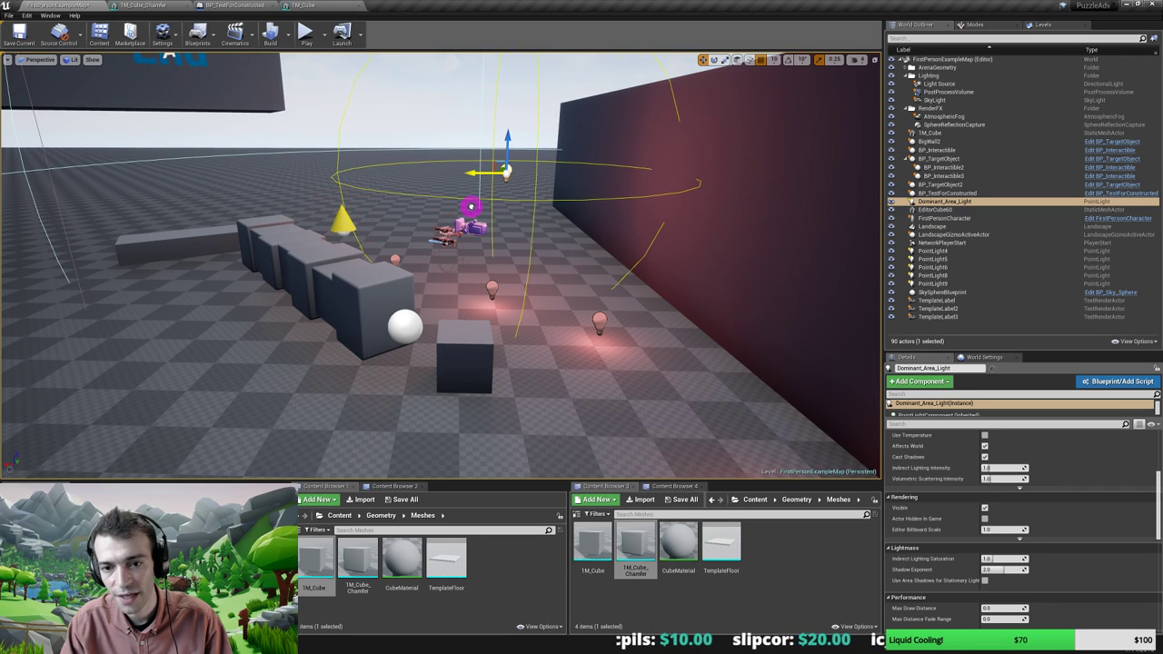
Try a Soft Source Radius of about 30 on Dominant_Area_Light, checking the lighting around the cubes, and reset it to 0
right_drag(441, 365, 447, 374)
key(w)
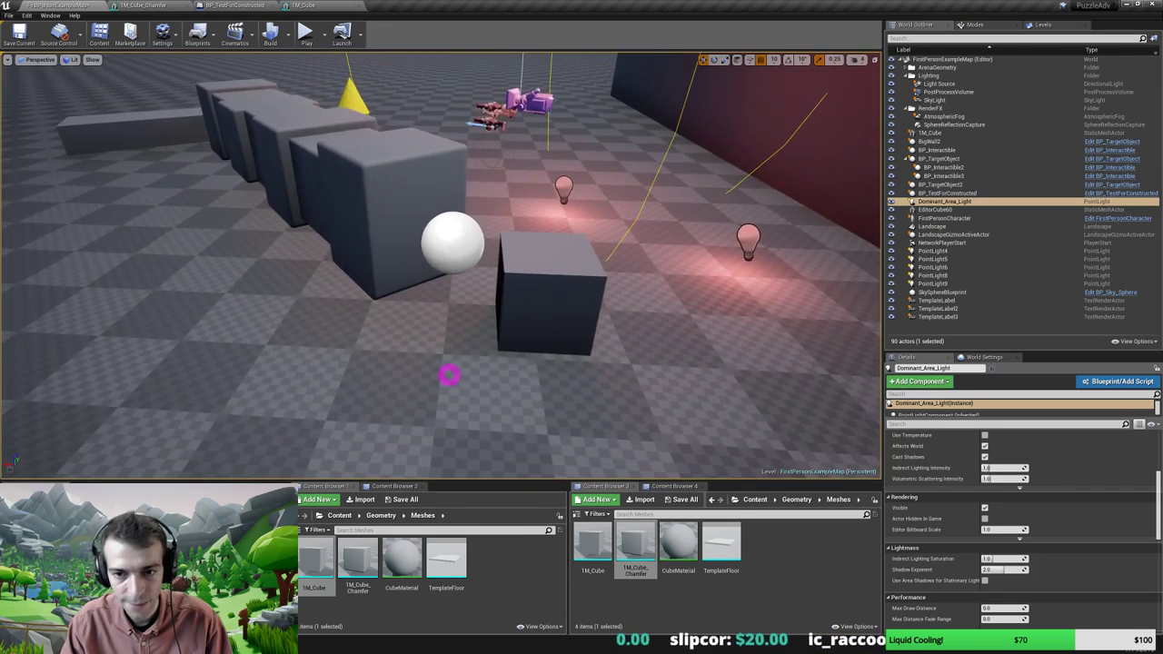
scroll(986, 498, up, 3)
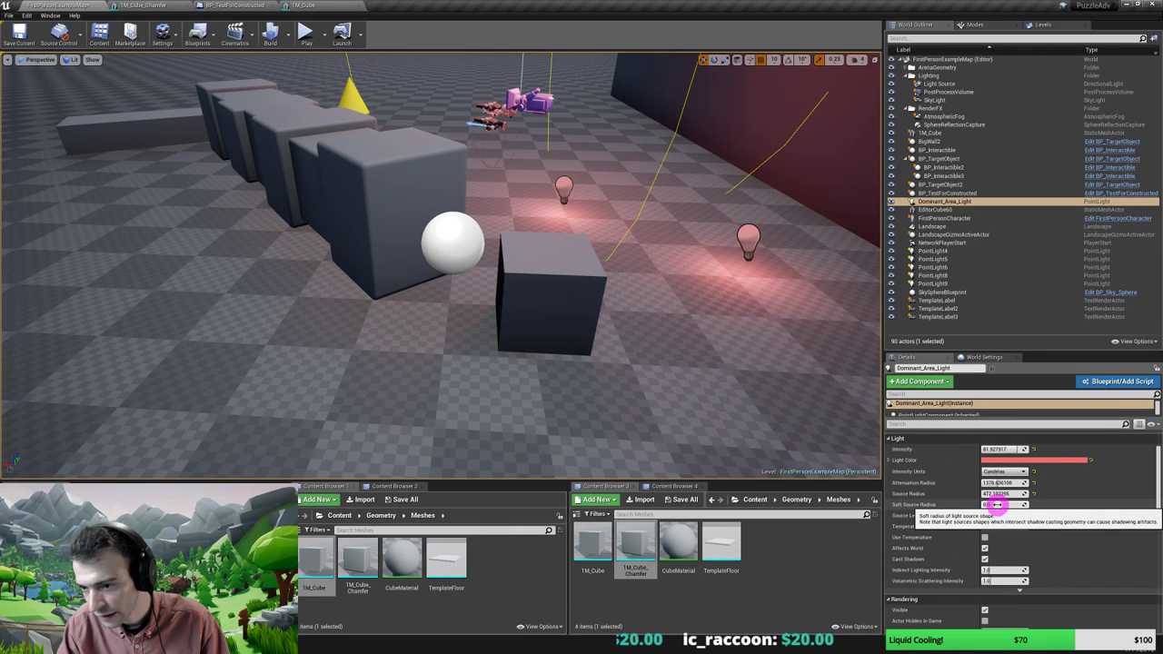
drag(998, 504, 999, 505)
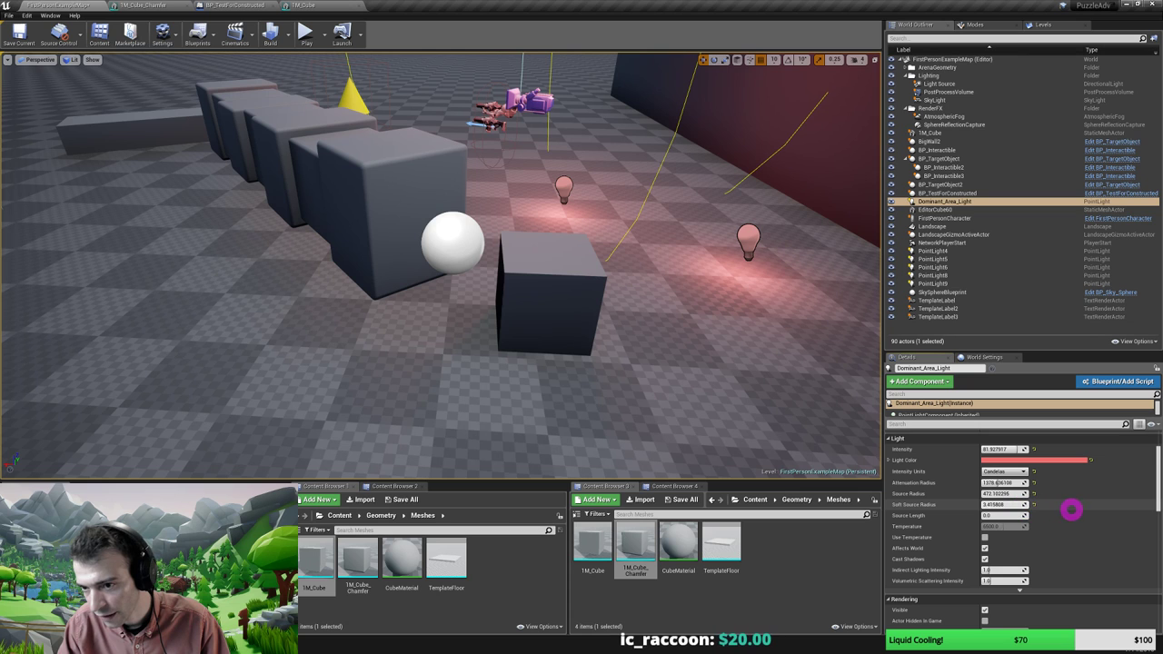
drag(1141, 510, 1144, 509)
key(s)
right_drag(519, 379, 530, 354)
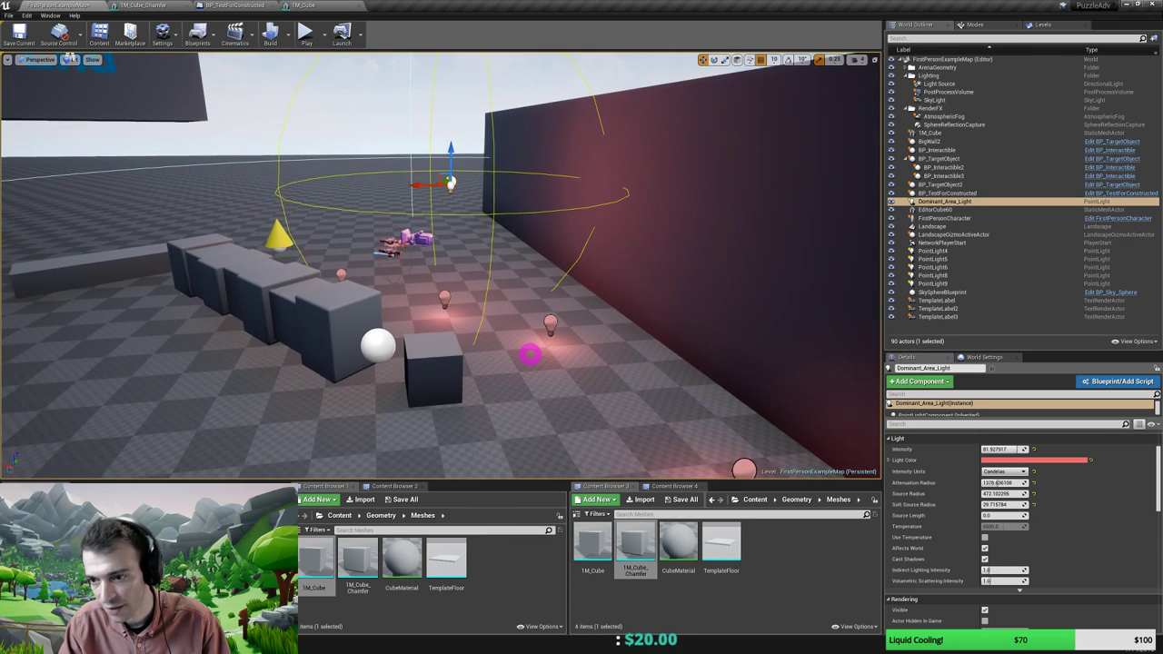
click(994, 505)
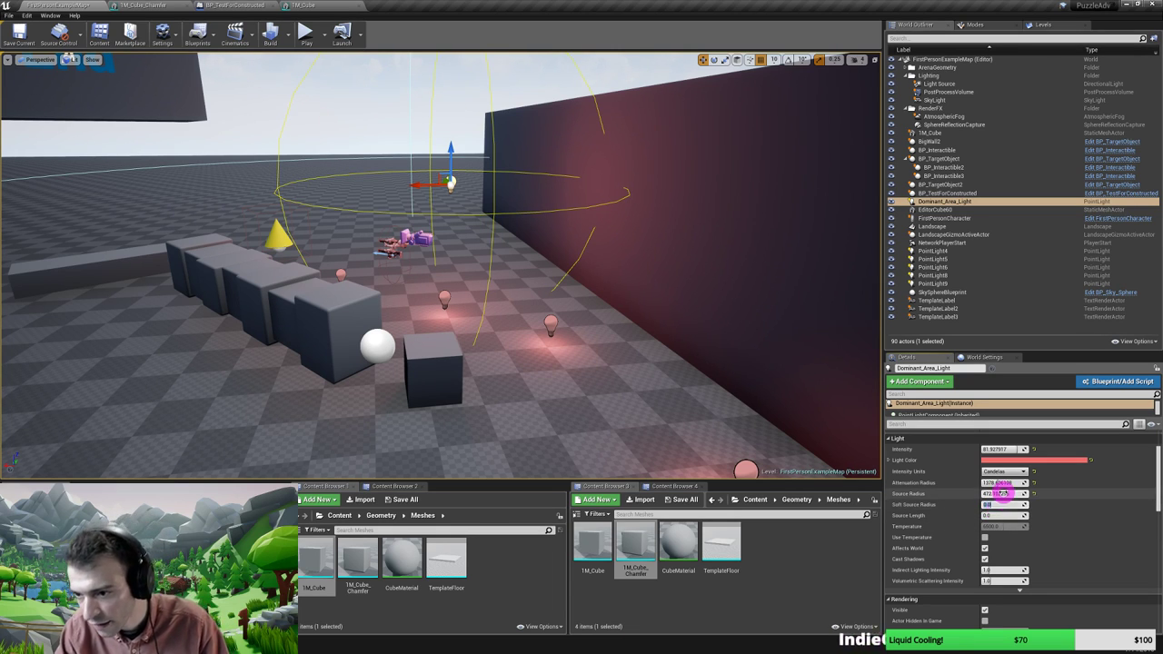
Examine the remaining settings of Dominant_Area_Light, from shadow casting down to RayTraced DistanceField Shadows
click(995, 537)
click(994, 540)
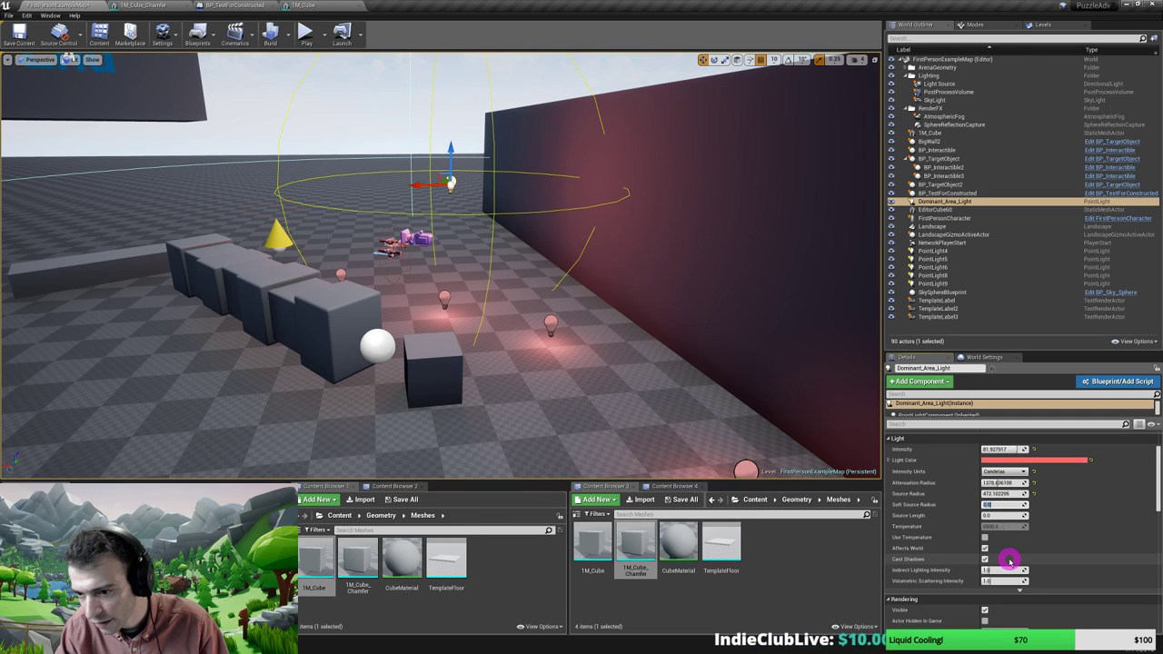
scroll(1010, 561, down, 5)
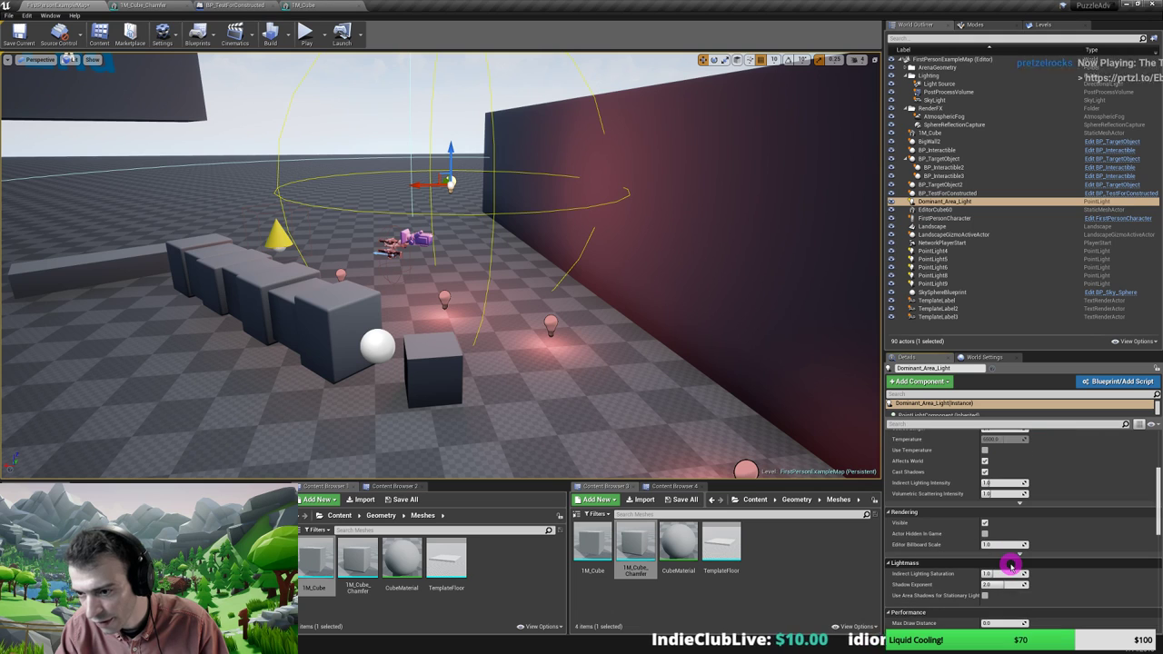
scroll(1010, 565, down, 5)
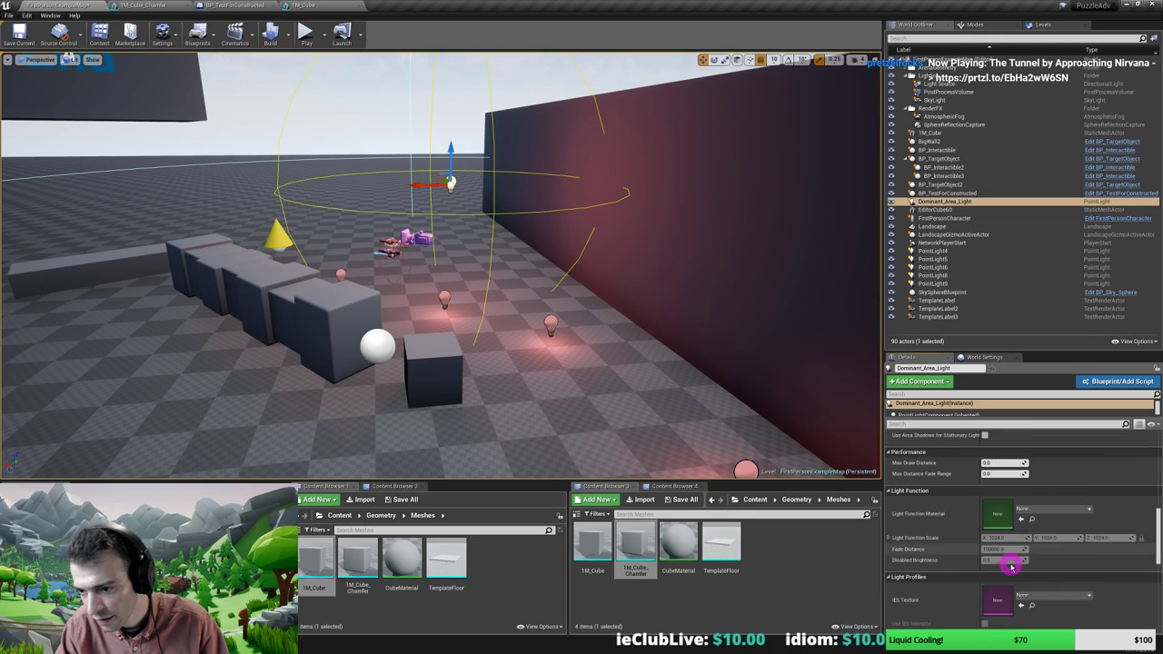
scroll(1011, 565, down, 5)
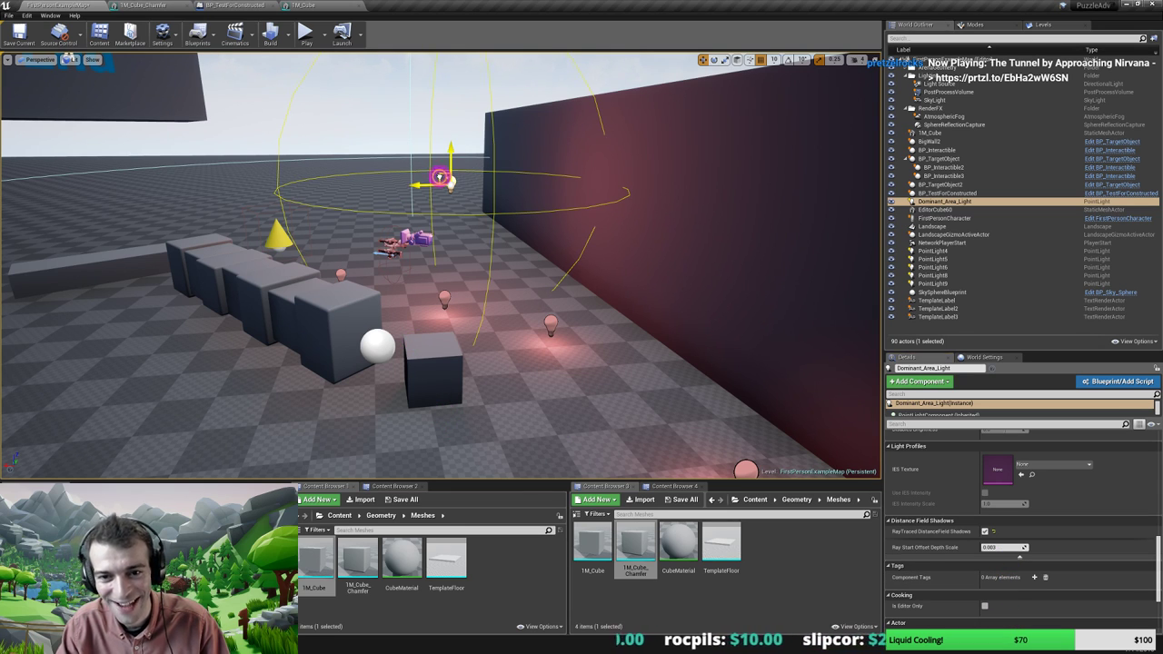
Move Dominant_Area_Light beside the far end of the cube row and check its light on the cubes from several angles
drag(450, 180, 239, 225)
key(w)
right_drag(251, 260, 197, 254)
drag(370, 234, 342, 218)
right_drag(529, 354, 325, 289)
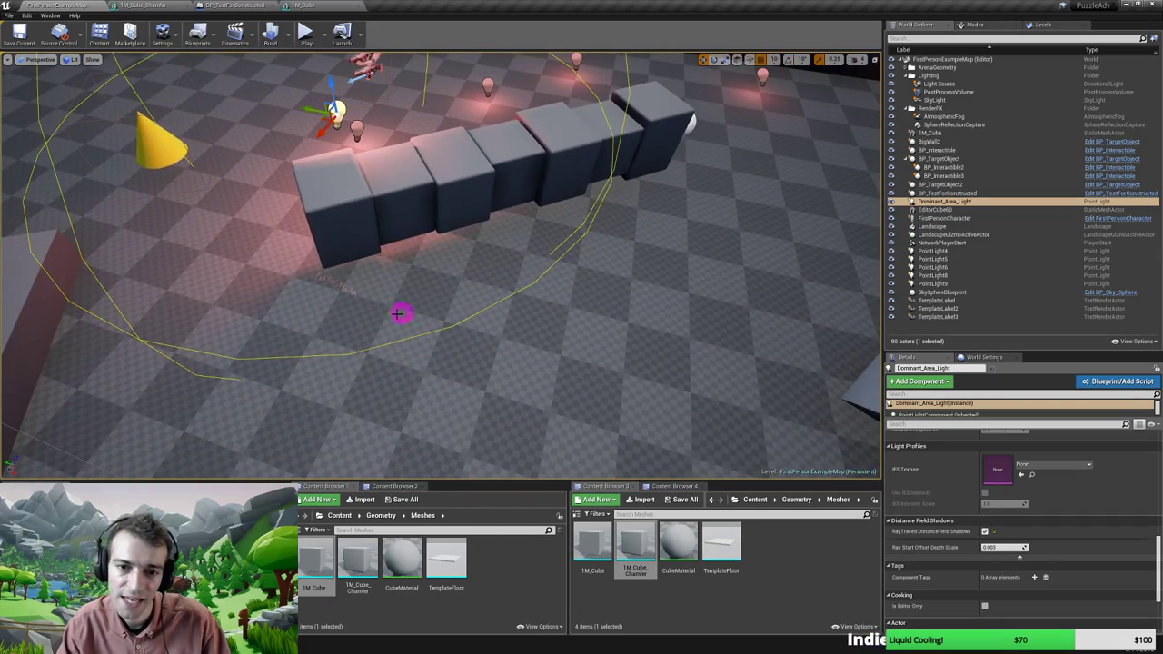
right_drag(404, 294, 296, 296)
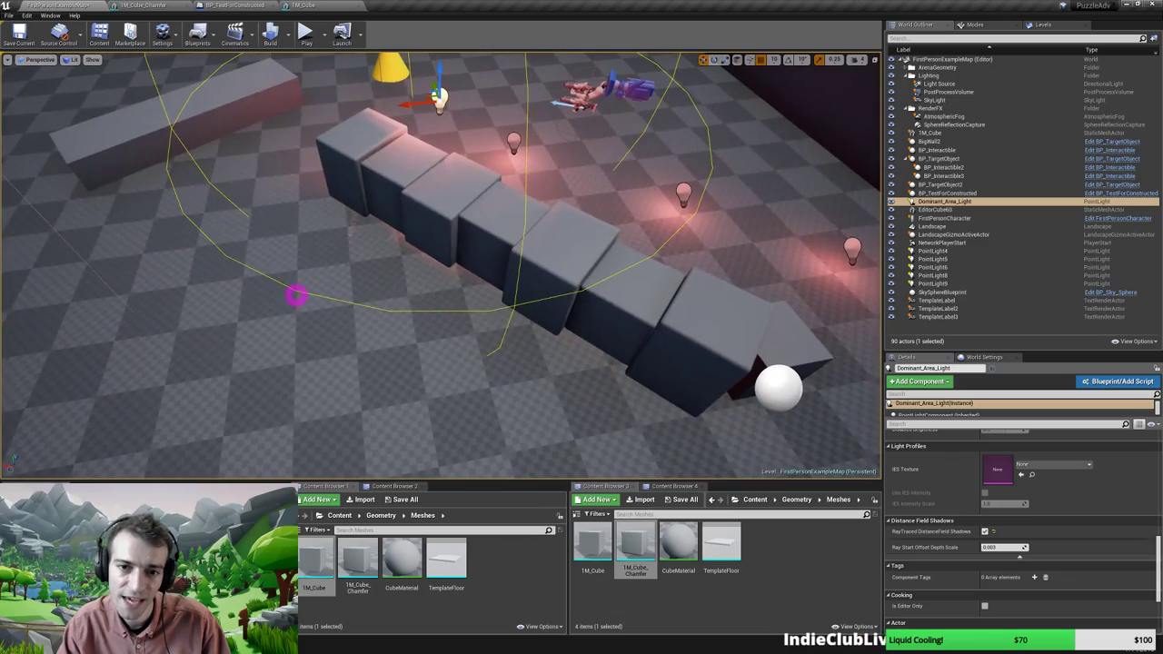
right_drag(399, 278, 575, 272)
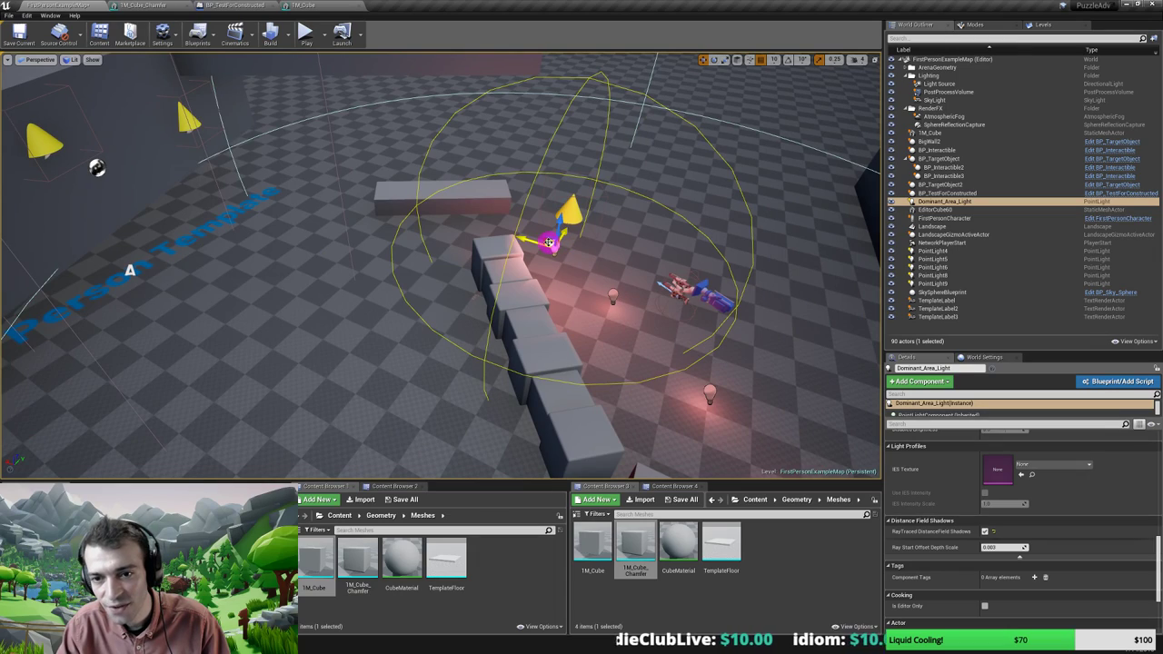
Move Dominant_Area_Light away from the cube row, past the player character towards the wall
drag(549, 242, 746, 274)
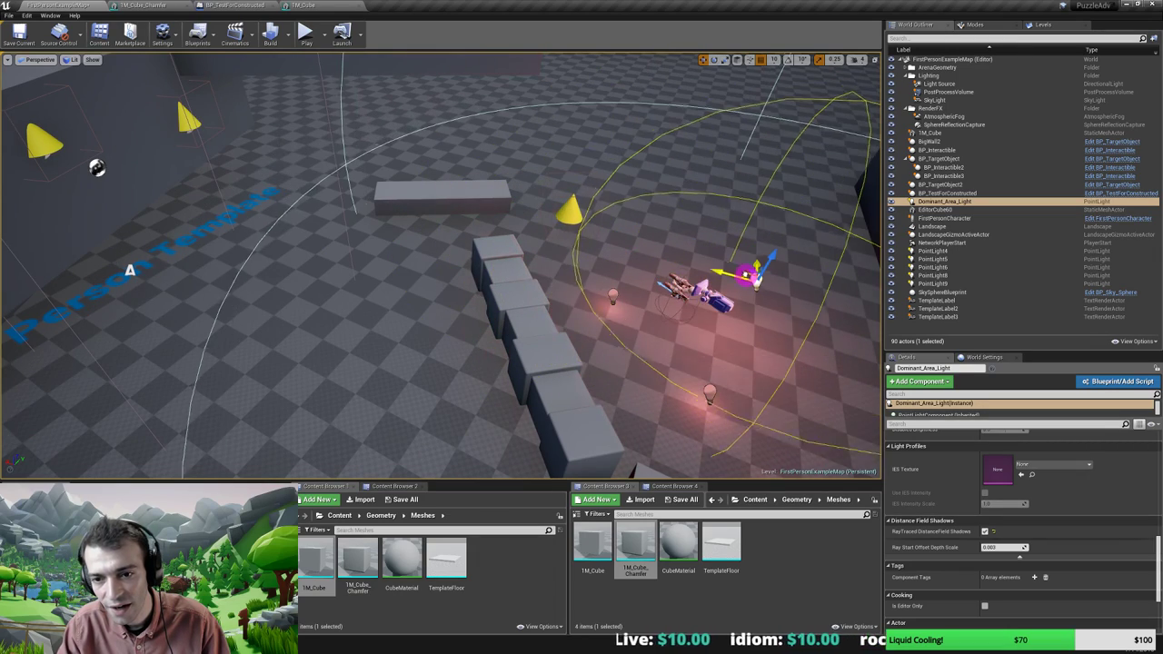
right_drag(553, 324, 550, 298)
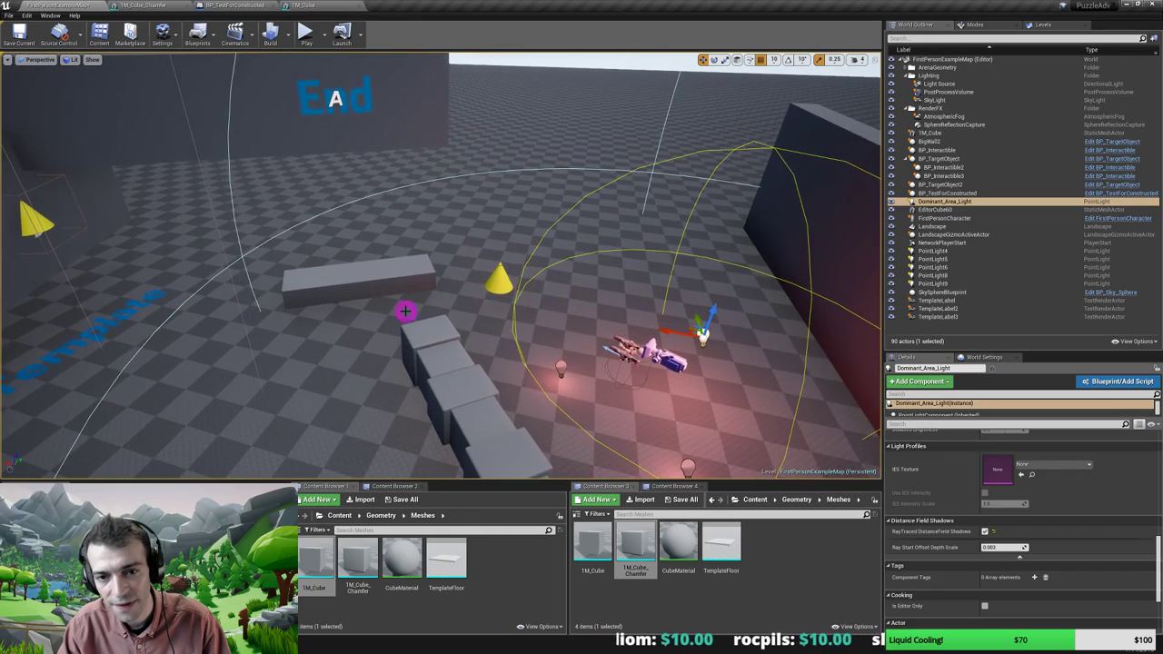
Stand the long block beside the yellow cone upright and move it next to the player character, by the red point lights
click(371, 292)
drag(335, 247, 617, 251)
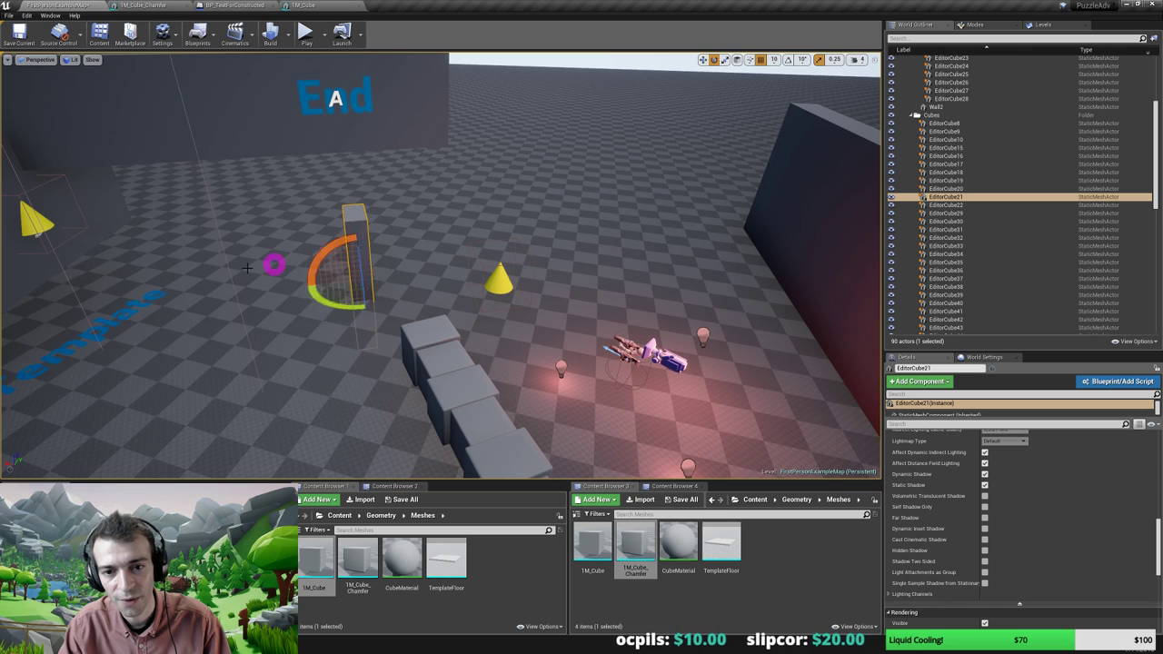
drag(386, 261, 564, 337)
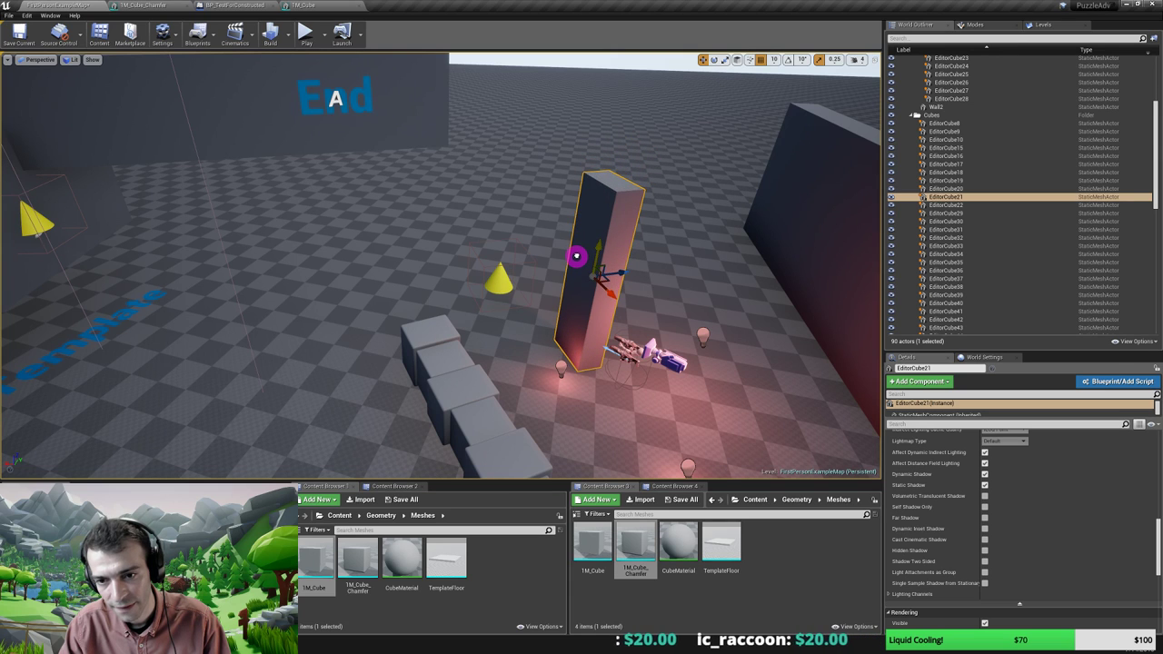
Move Dominant_Area_Light farther behind the upright block, close to the large wall
key(w)
mouse_move(533, 310)
right_down()
mouse_move(583, 322)
mouse_move(561, 324)
mouse_move(542, 258)
mouse_move(551, 385)
mouse_move(547, 293)
right_up()
key(s)
click(599, 259)
key(s)
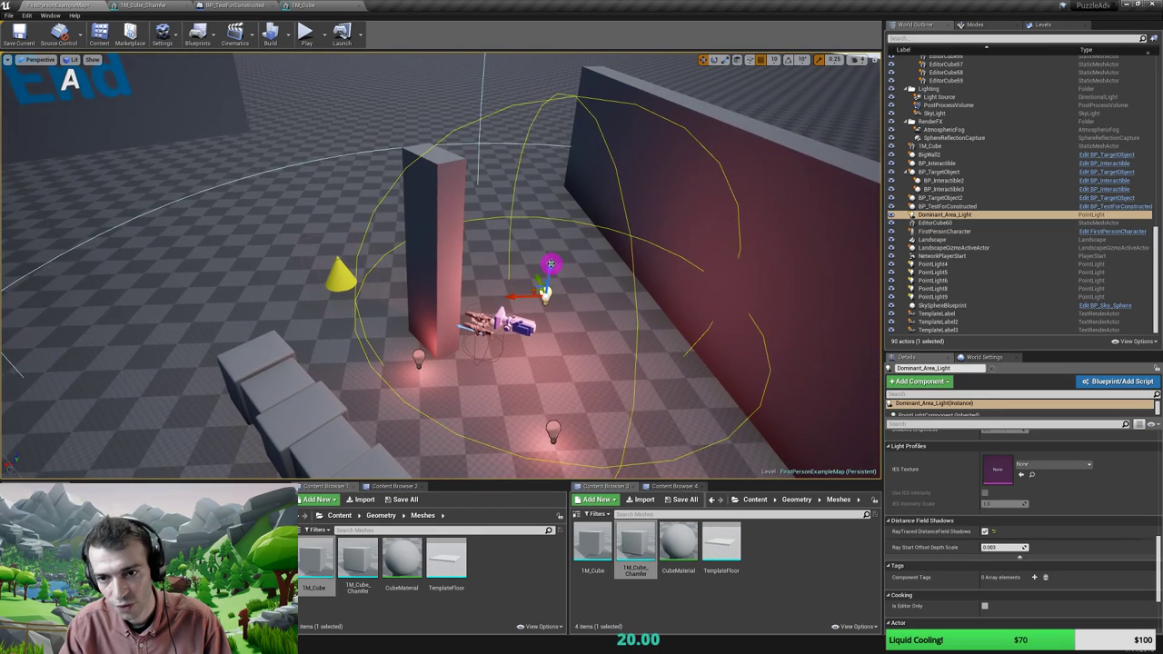
drag(549, 261, 605, 249)
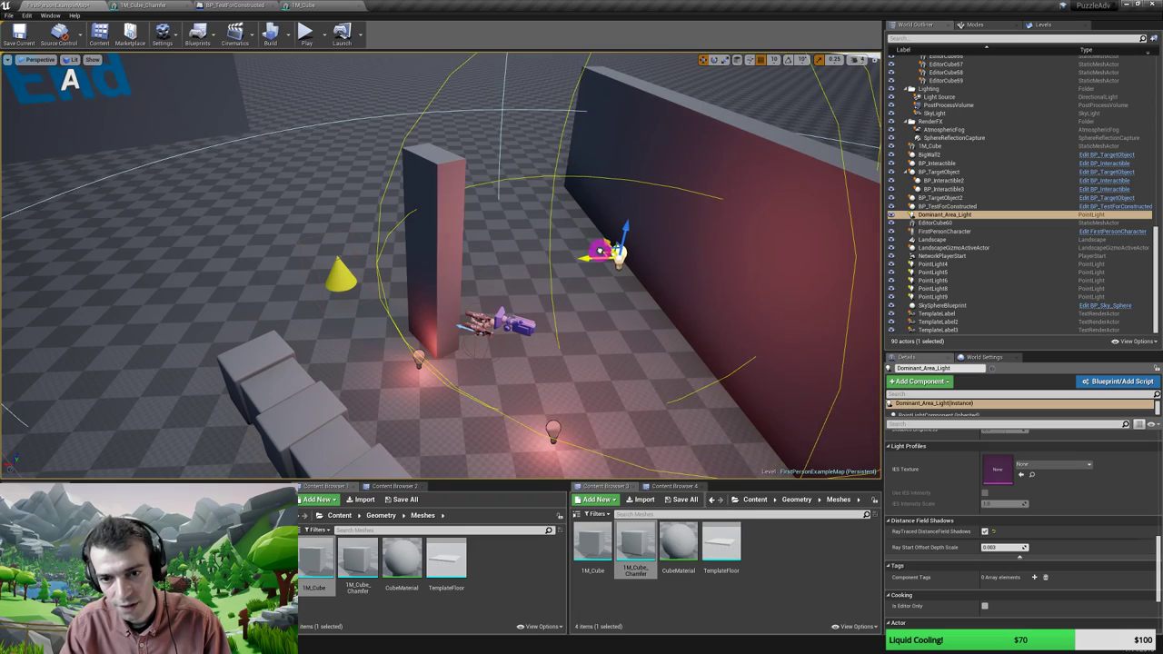
Set Dominant_Area_Light's Intensity to 160 and its Source Radius to about 349
mouse_move(383, 325)
right_down()
mouse_move(346, 343)
mouse_move(382, 325)
right_up()
key(w)
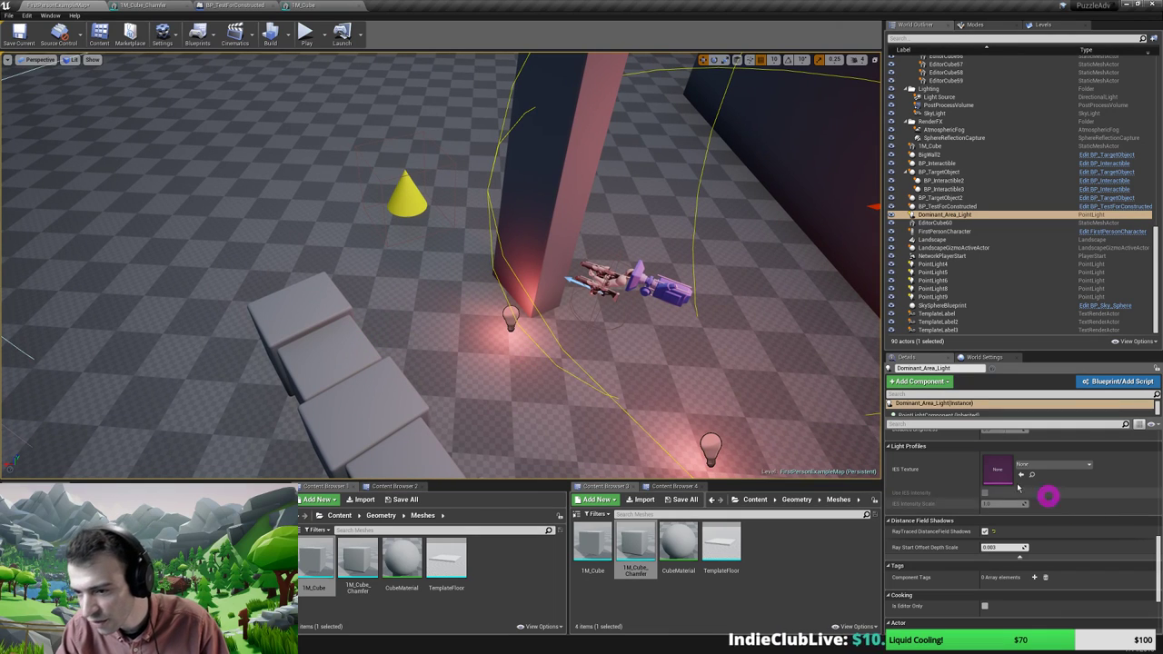
scroll(975, 495, up, 4)
scroll(991, 499, up, 4)
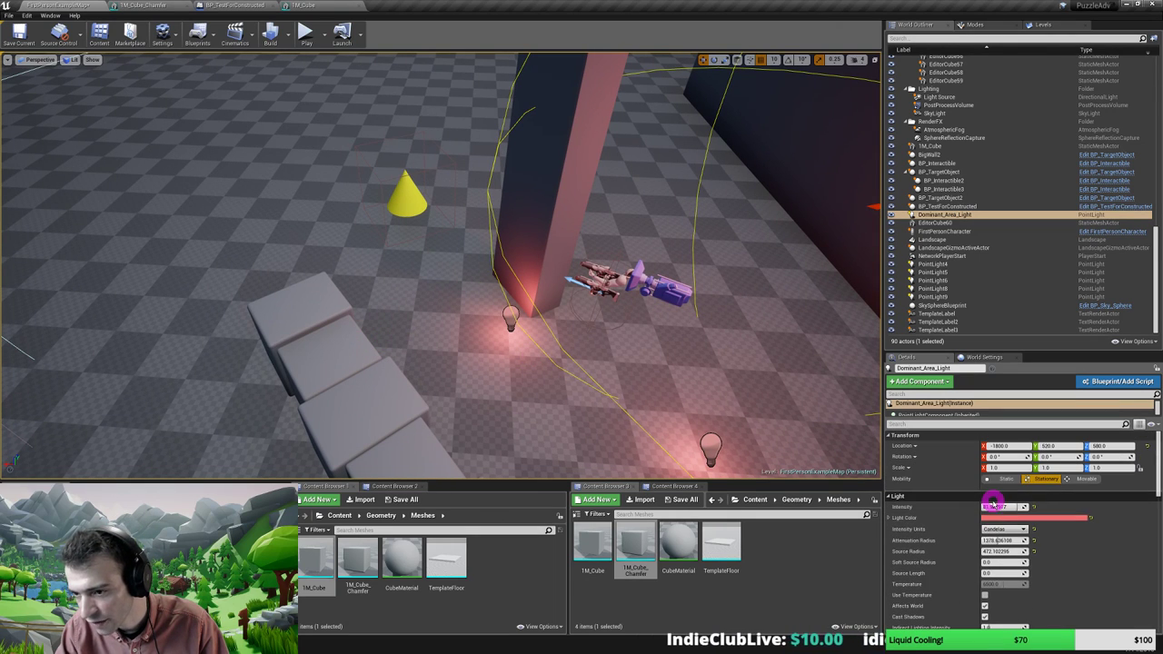
drag(999, 507, 1047, 510)
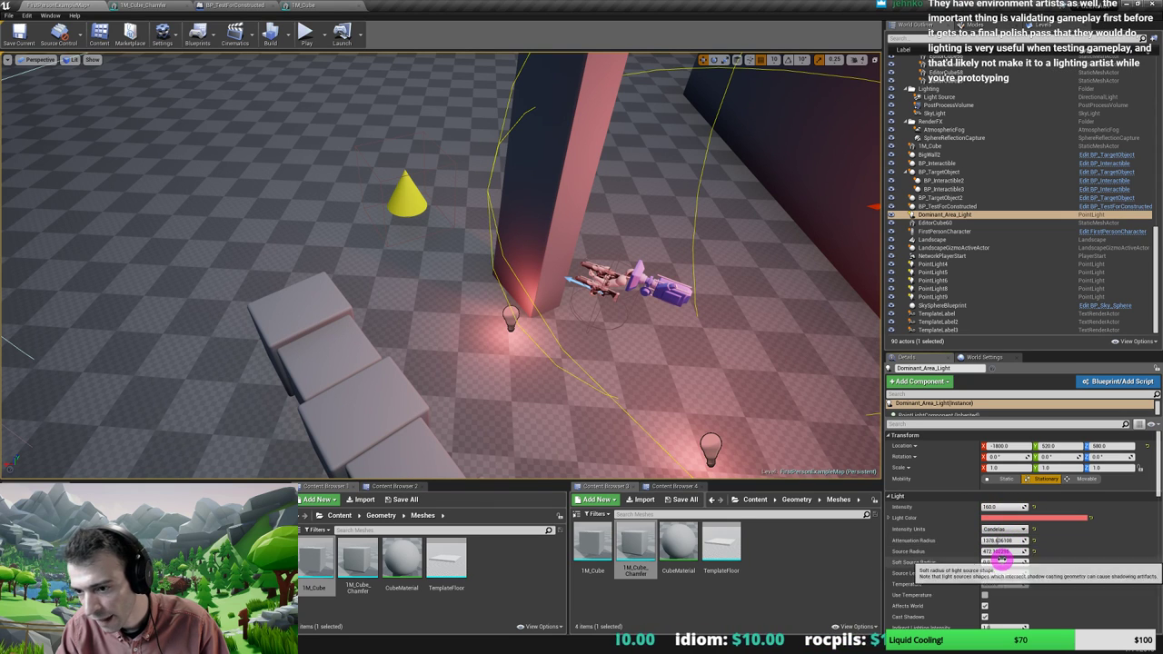
mouse_move(998, 552)
mouse_down()
mouse_move(1011, 552)
mouse_move(1000, 552)
mouse_up()
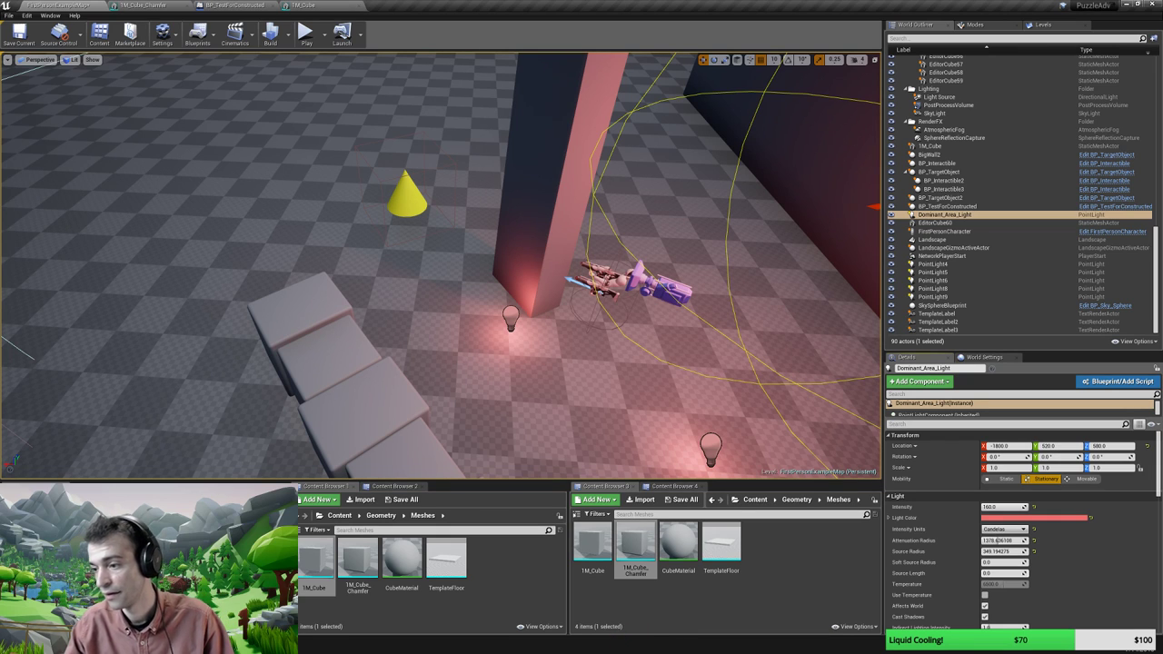
Set the SkyLight's Intensity to 0
right_drag(582, 349, 626, 349)
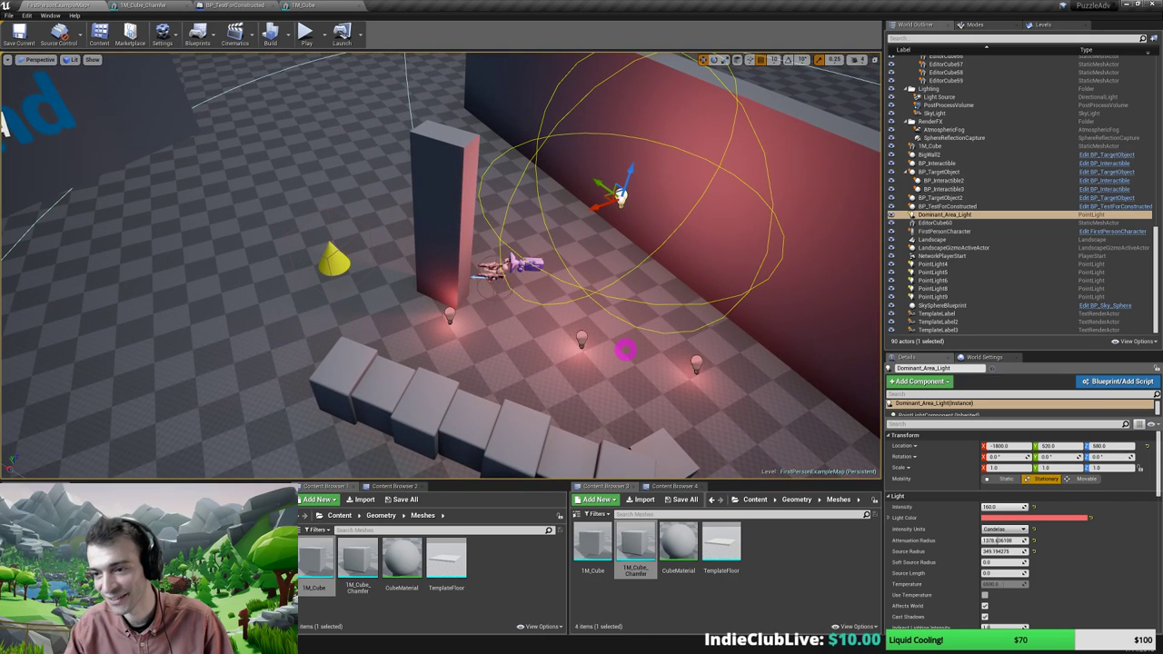
scroll(909, 183, up, 3)
click(927, 186)
scroll(954, 486, down, 2)
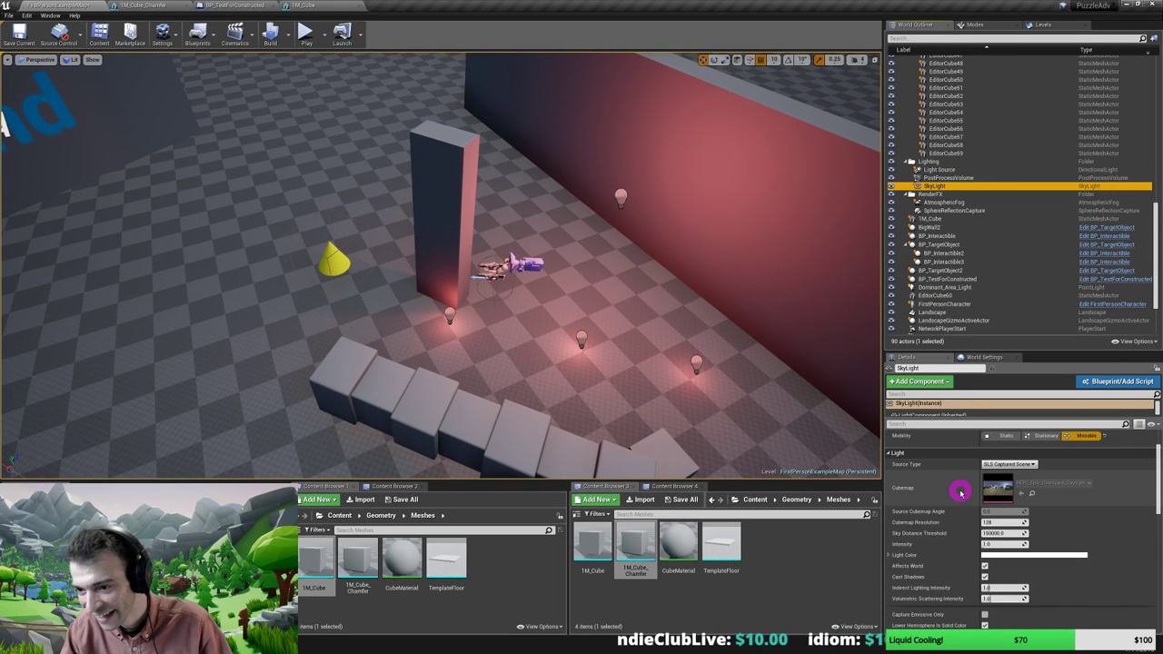
click(1003, 545)
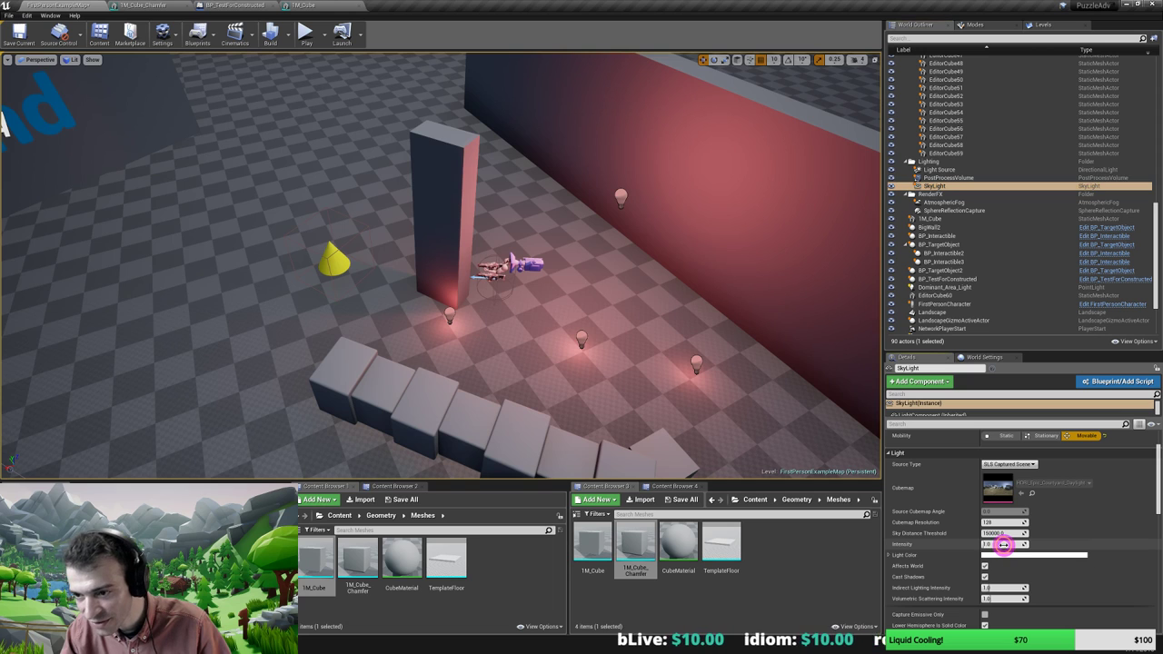
text(0)
key(Return)
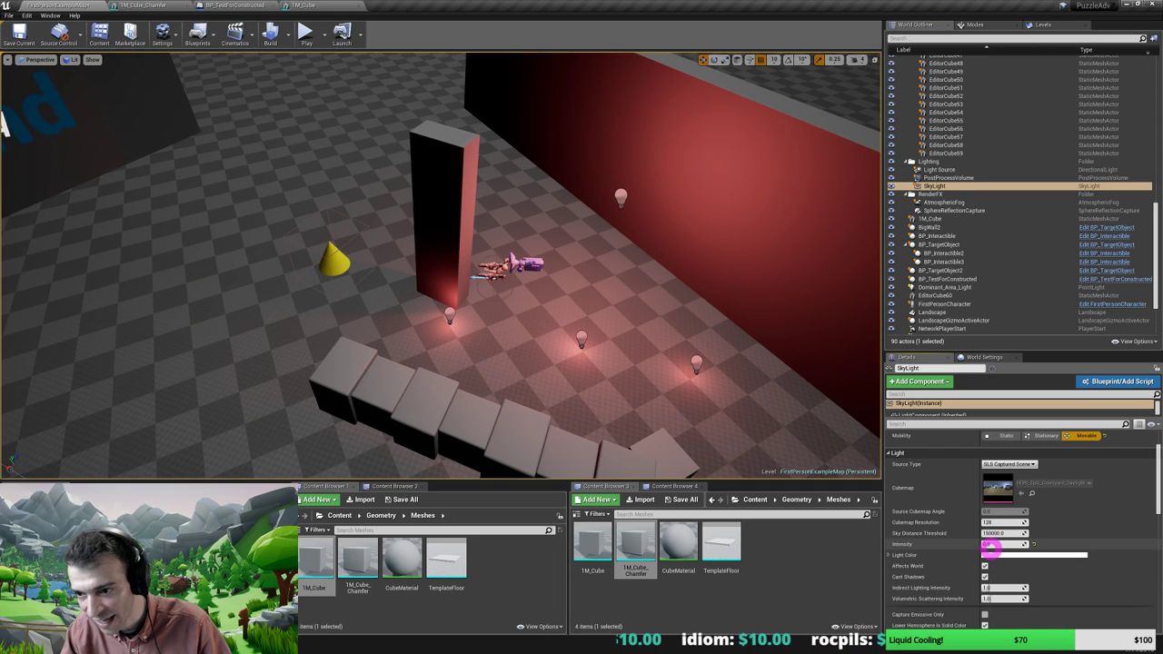
drag(991, 549, 991, 546)
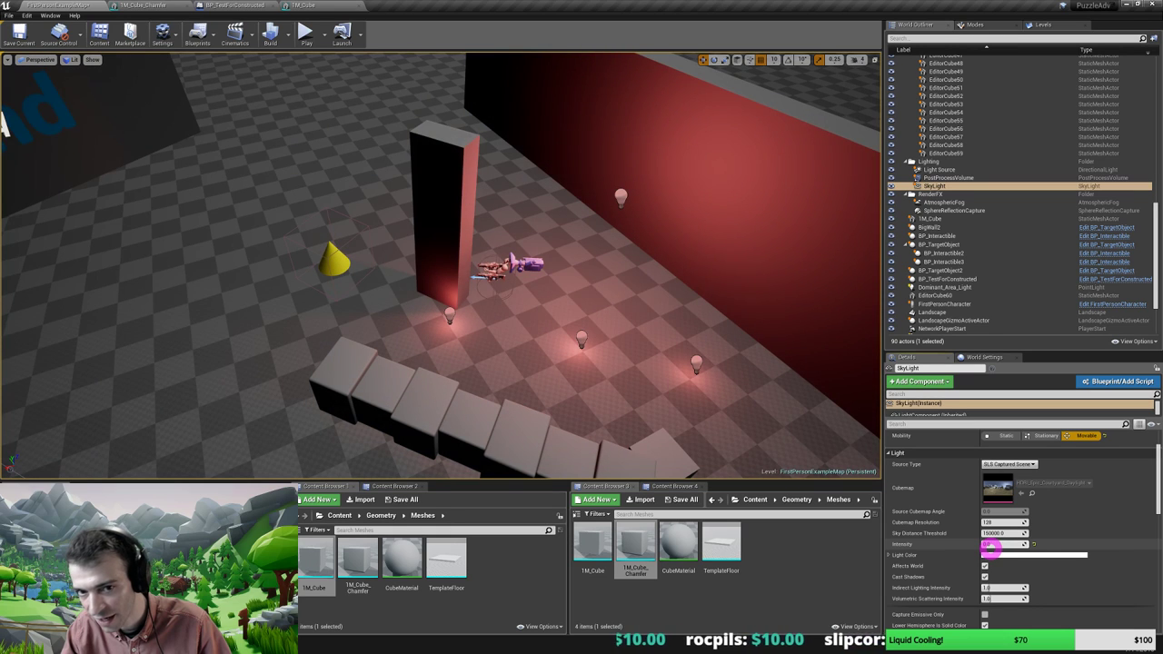
Move the upright block past the player character, between the red point lights and the wall
key(w)
right_drag(434, 311, 403, 312)
click(531, 295)
key(s)
right_drag(531, 295, 506, 361)
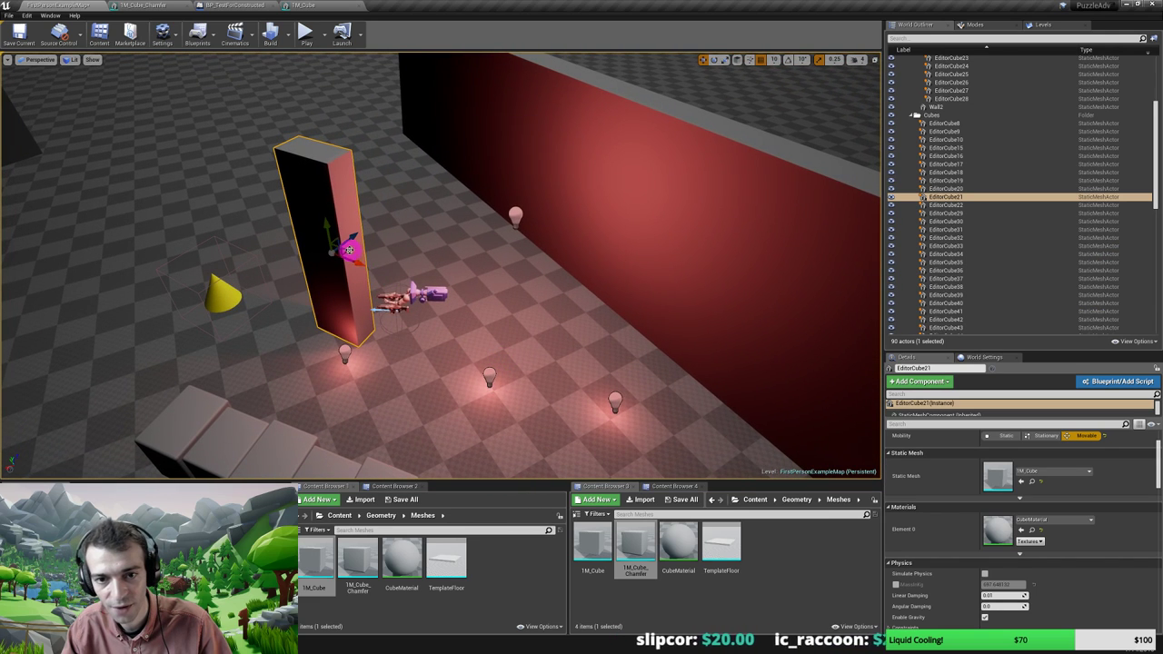
drag(347, 249, 477, 271)
Rotate the upright block about 14 degrees around its vertical axis
mouse_move(431, 405)
right_down()
mouse_move(409, 409)
mouse_move(440, 403)
right_up()
key(w)
key(s)
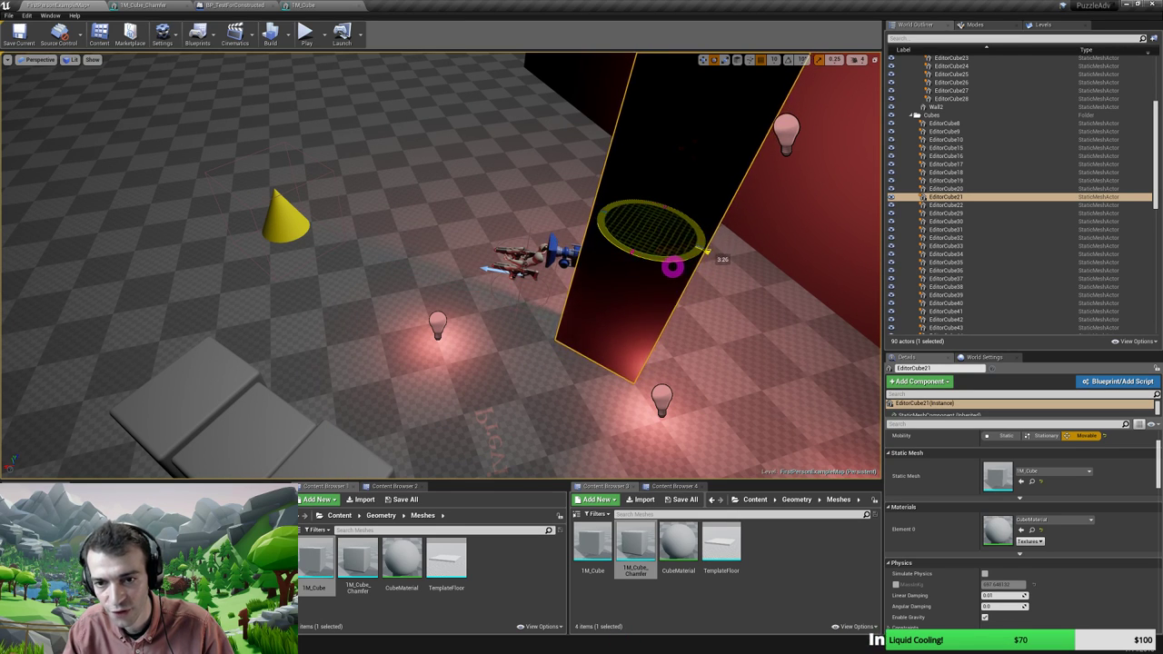
drag(662, 266, 710, 266)
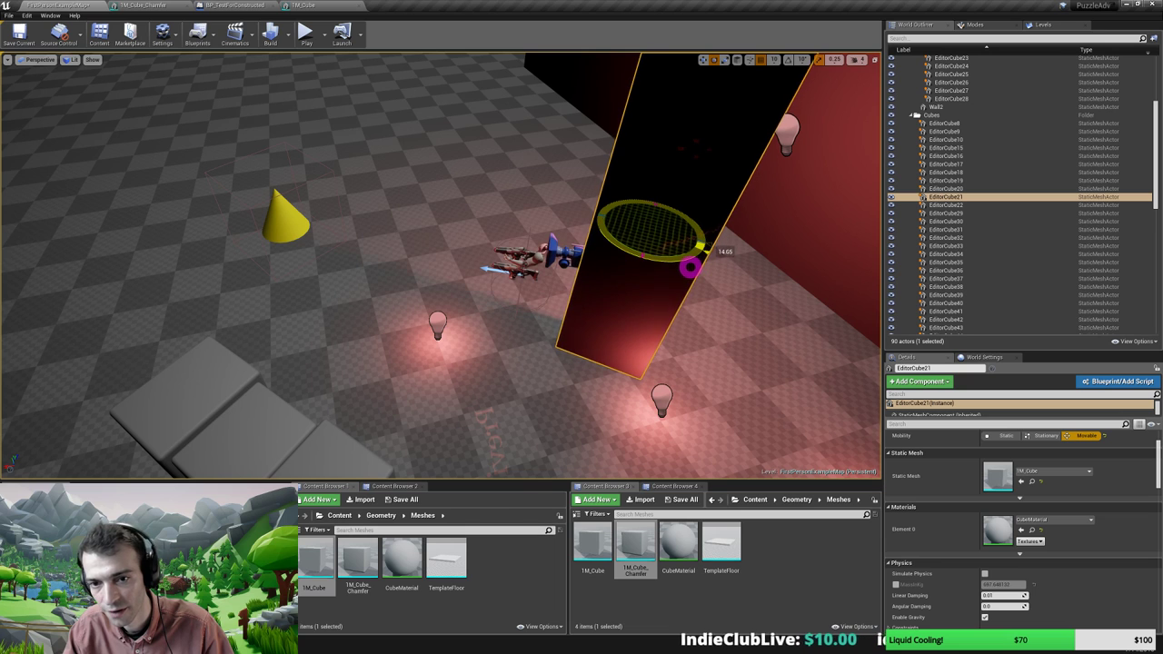
Shift the upright block farther along the wall and examine the shadow it casts there from several angles
key(s)
right_drag(561, 325, 577, 328)
key(w)
drag(427, 219, 534, 226)
mouse_move(490, 318)
right_down()
mouse_move(519, 300)
mouse_move(478, 299)
right_up()
key(w)
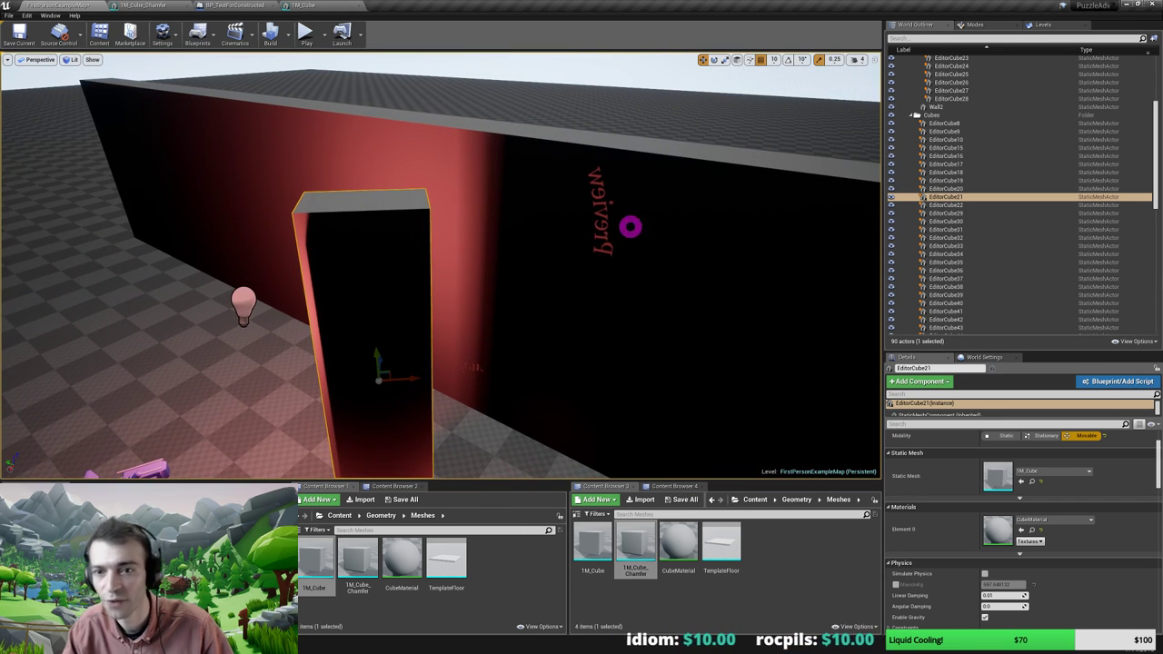
right_drag(631, 227, 546, 181)
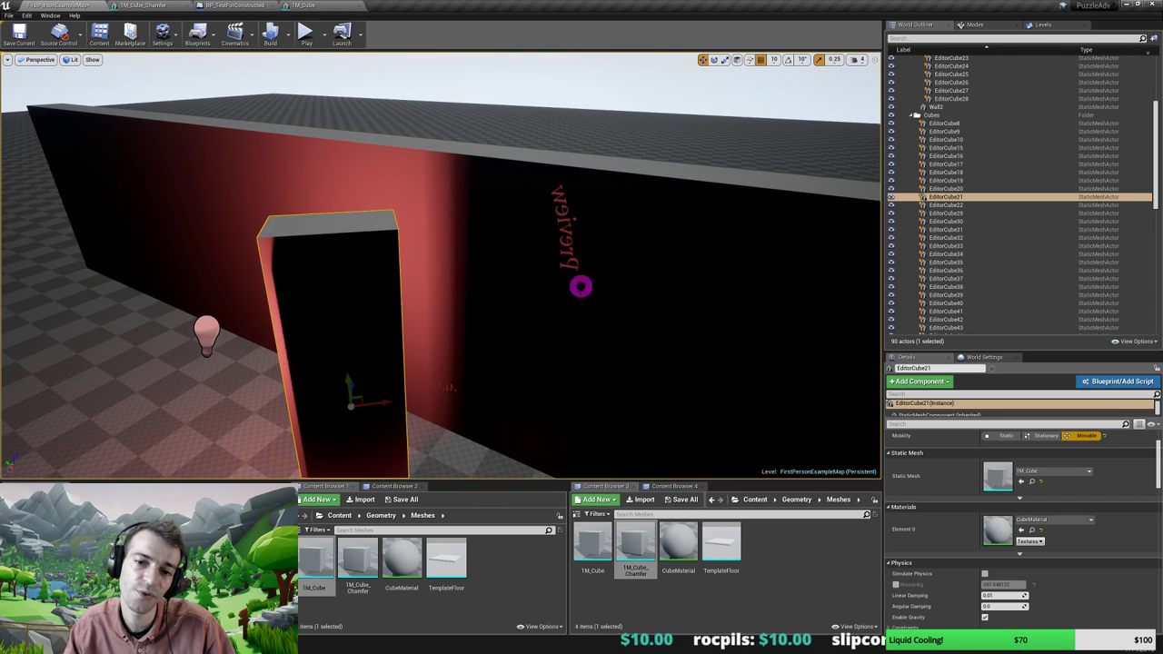
right_drag(580, 287, 291, 279)
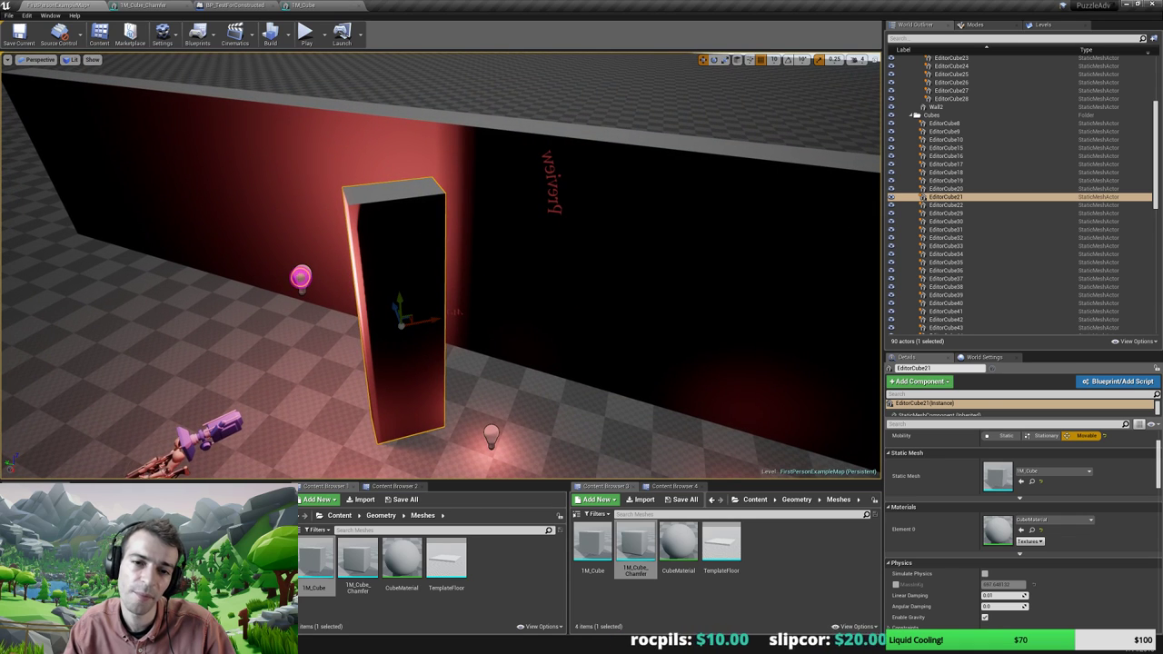
Set Dominant_Area_Light's mobility to Movable and inspect the block's shadow on the wall from near and far
click(301, 276)
right_drag(386, 370, 370, 371)
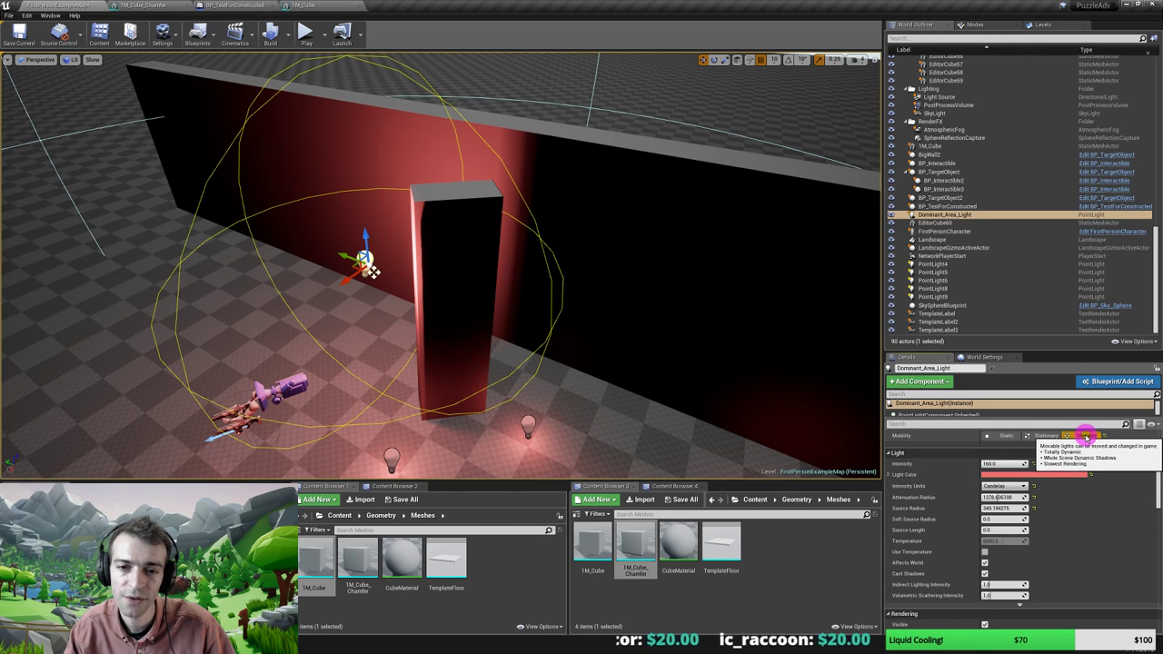
click(1086, 437)
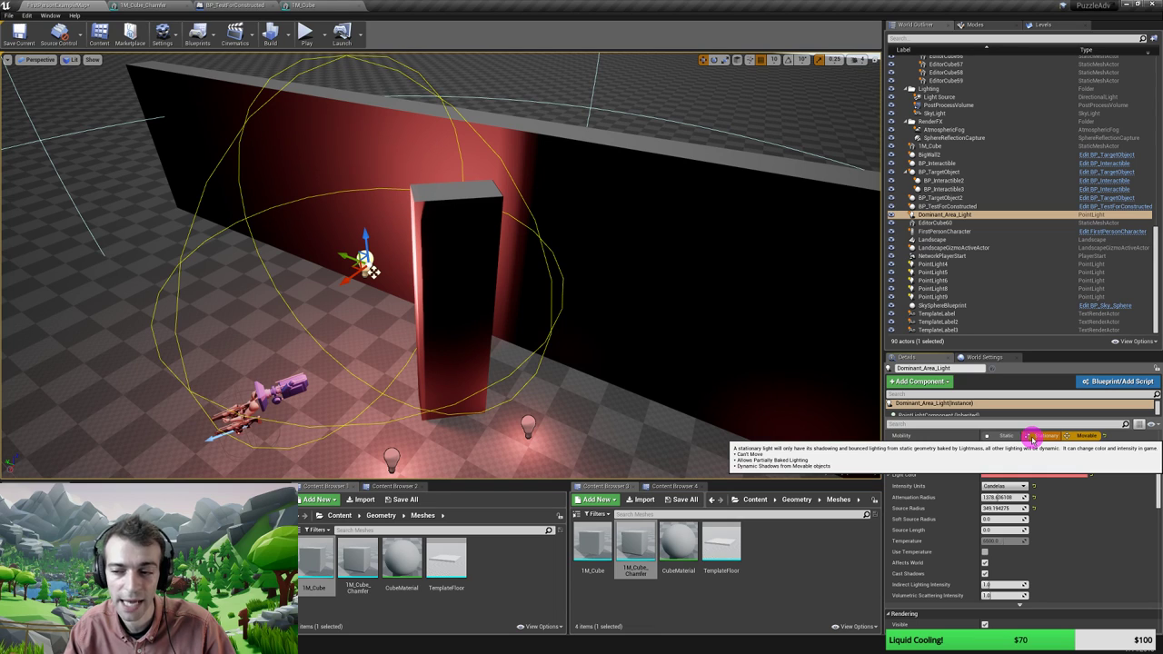
scroll(415, 356, down, 5)
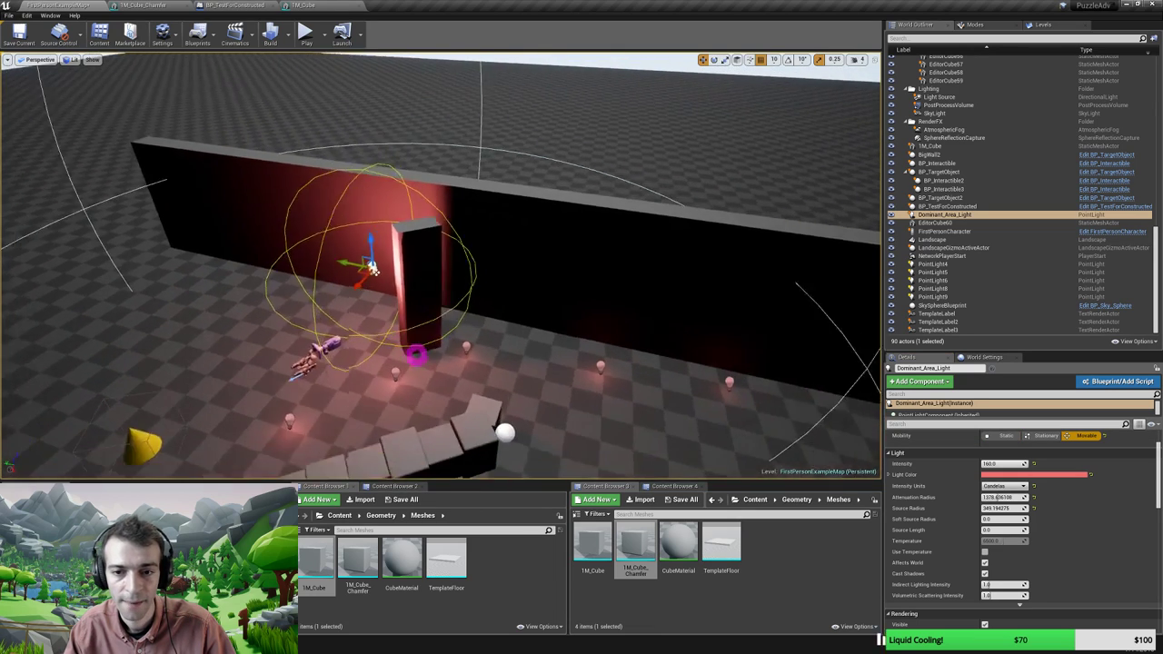
key(s)
right_drag(415, 355, 405, 350)
key(w)
scroll(401, 358, up, 8)
key(s)
key(w)
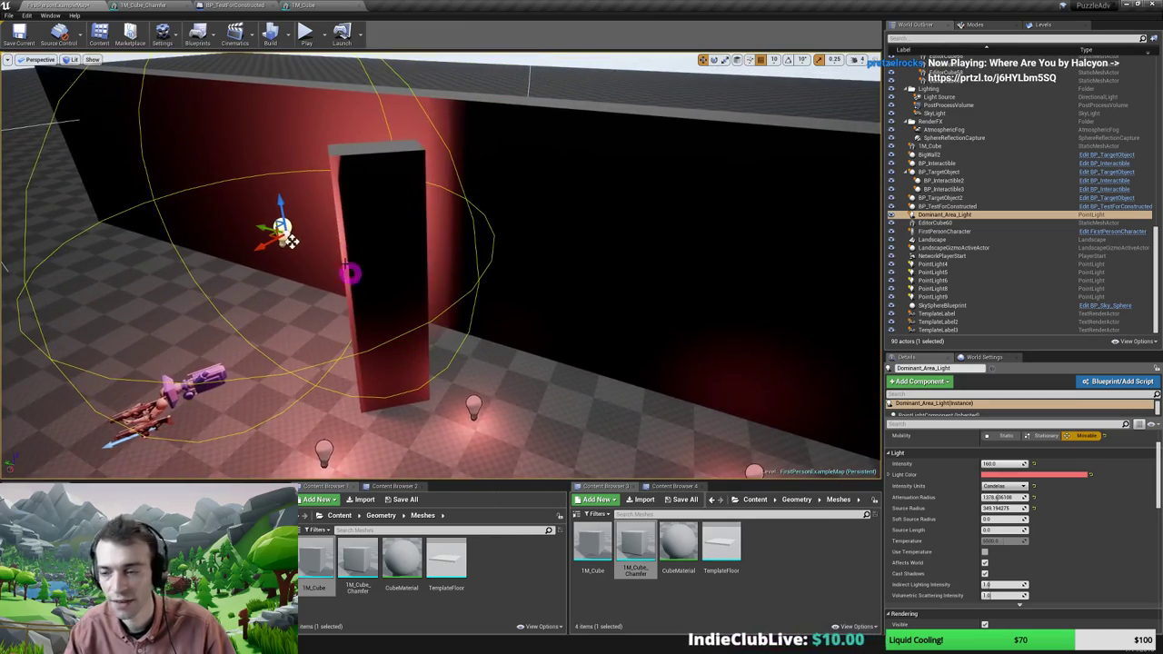
Rotate the upright block about -67 degrees around its vertical axis while watching its shadow on the wall
click(377, 271)
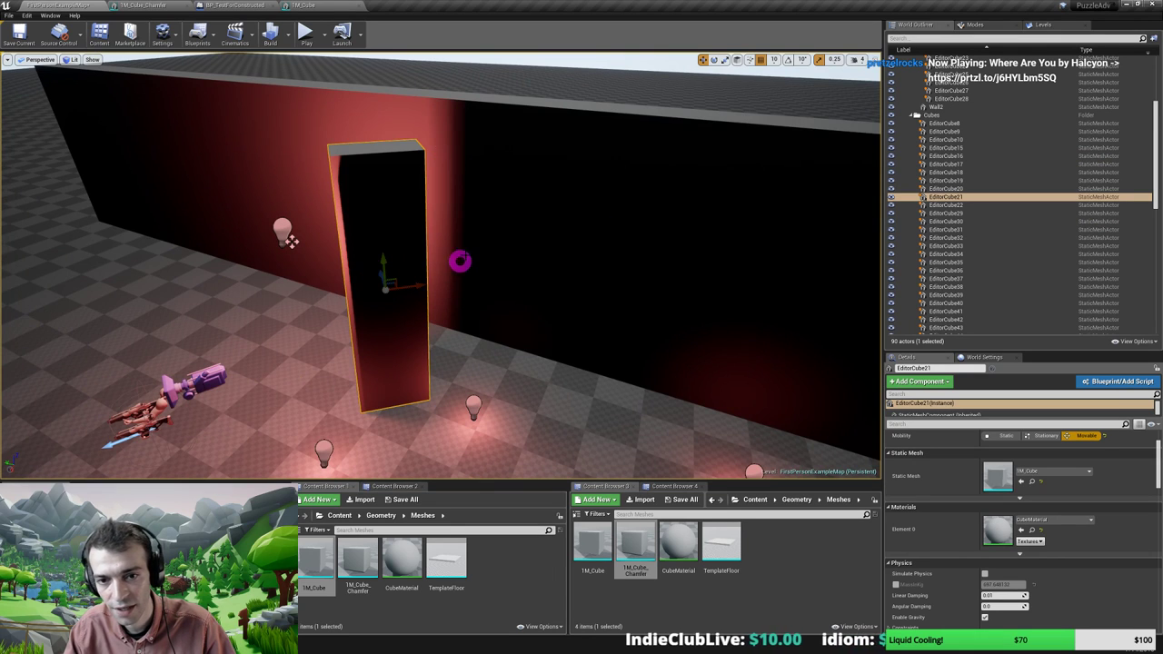
key(d)
right_drag(460, 260, 348, 257)
drag(343, 261, 351, 298)
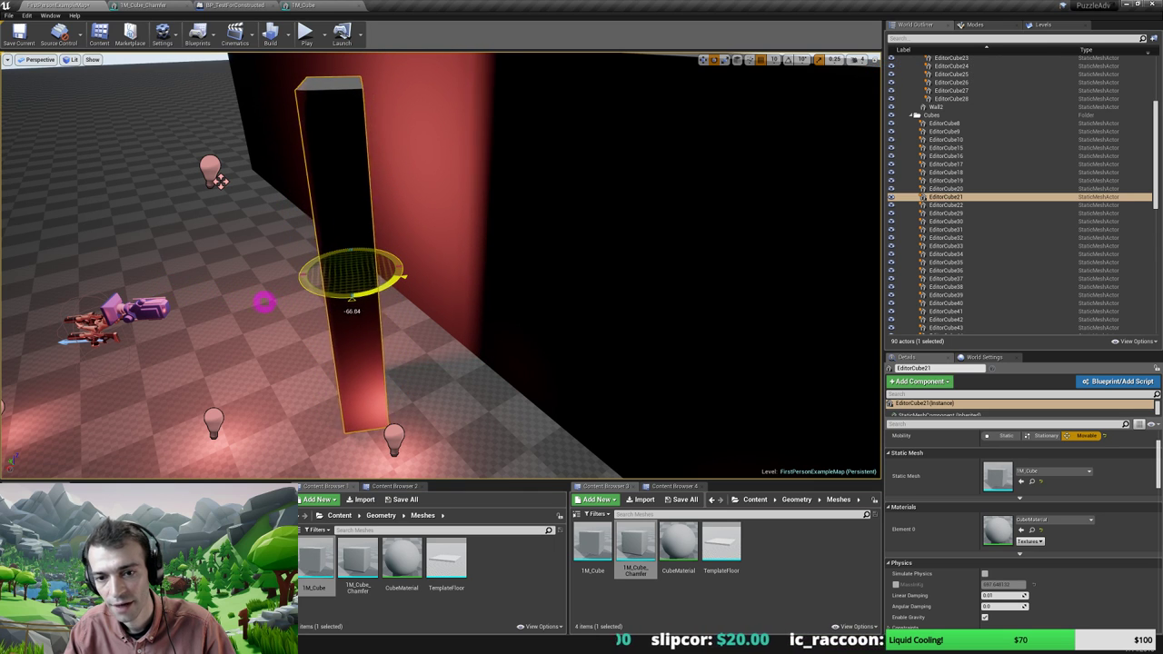
Move Dominant_Area_Light farther away from the upright block
click(213, 162)
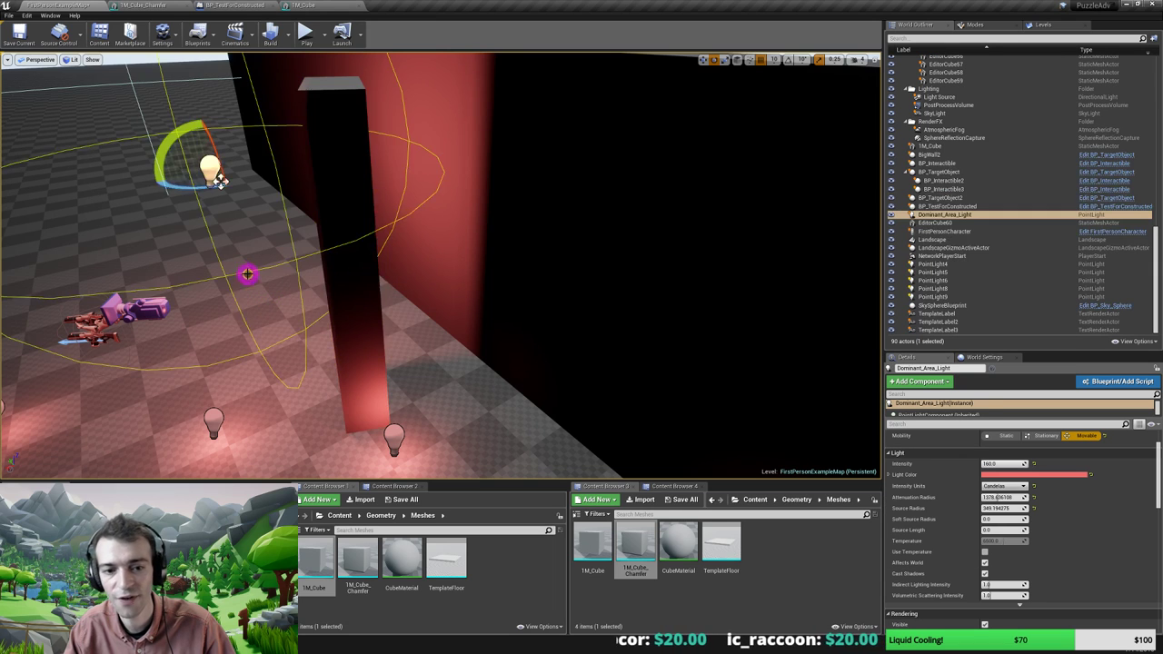
right_drag(250, 271, 250, 269)
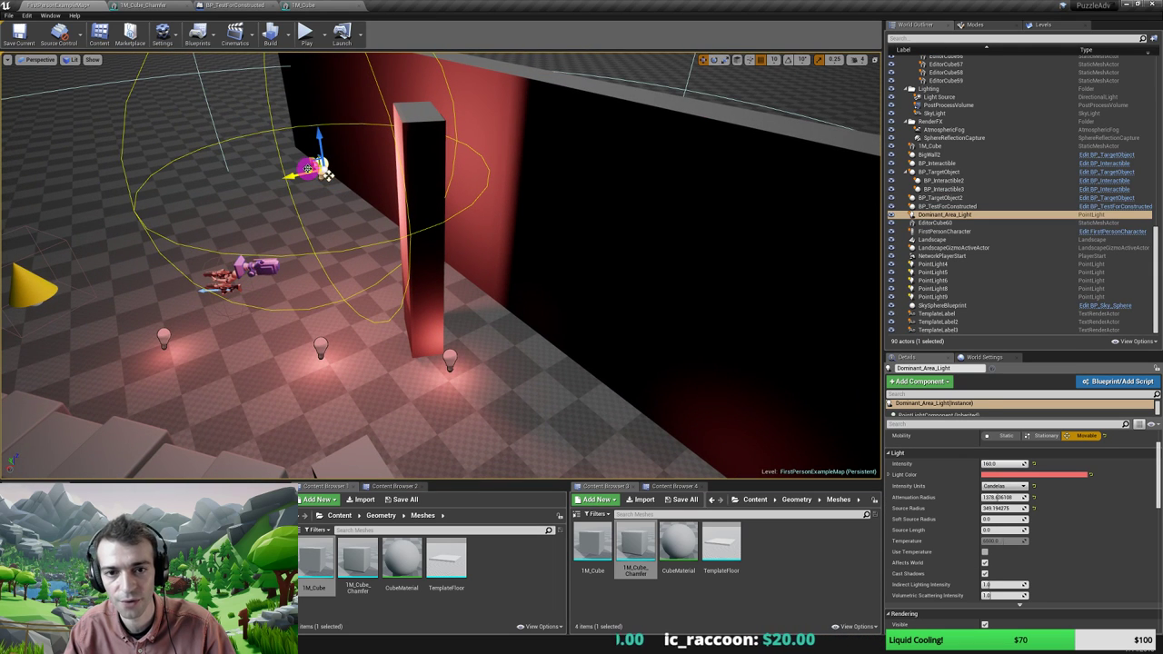
drag(324, 174, 282, 175)
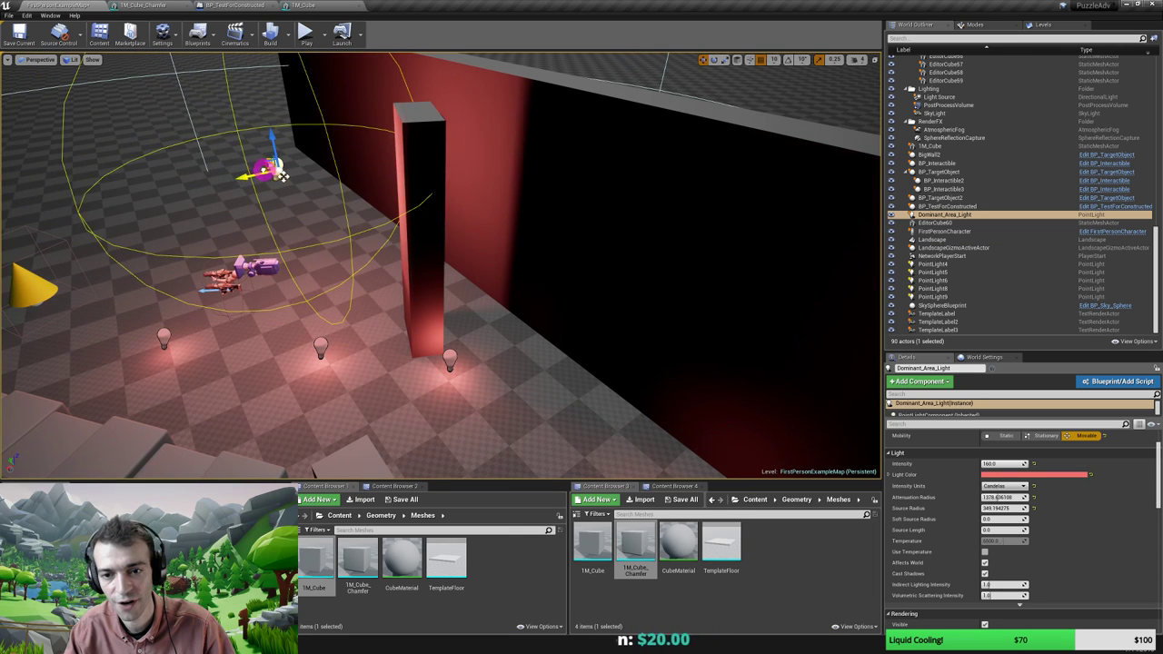
Move the upright block closer to Dominant_Area_Light and turn it around its vertical axis
click(416, 270)
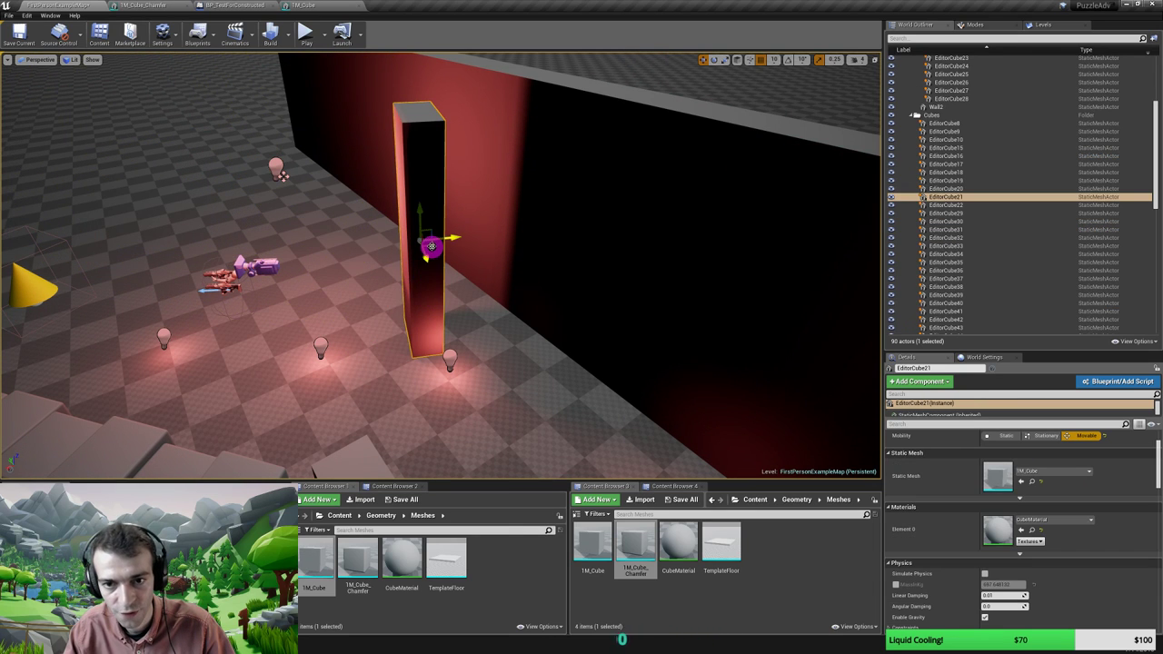
drag(432, 246, 345, 242)
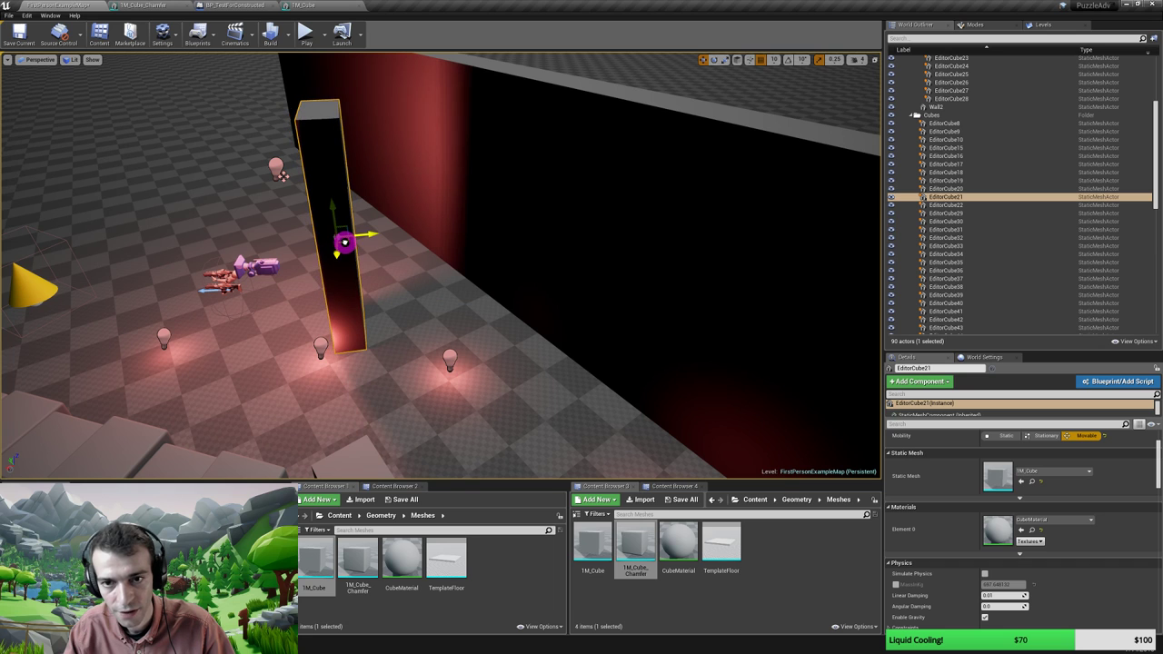
right_drag(364, 309, 377, 243)
key(e)
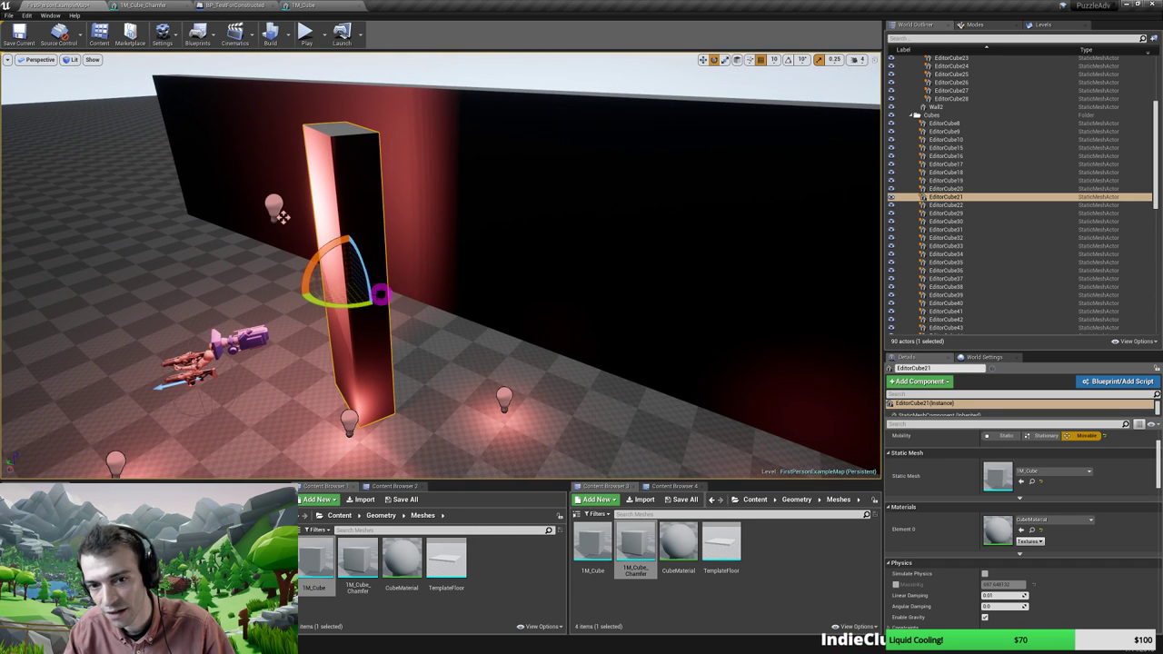
drag(339, 309, 385, 307)
Examine Dominant_Area_Light's Lightmass, Performance, Light Function and Distance Field Shadows settings
click(275, 207)
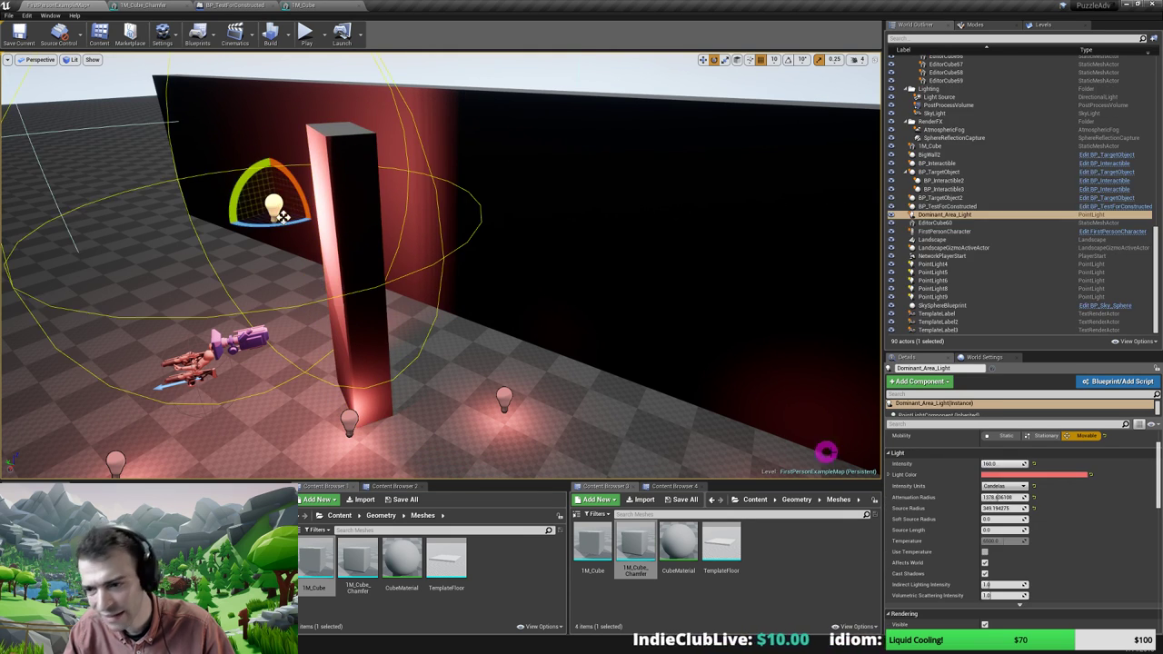
scroll(972, 496, down, 5)
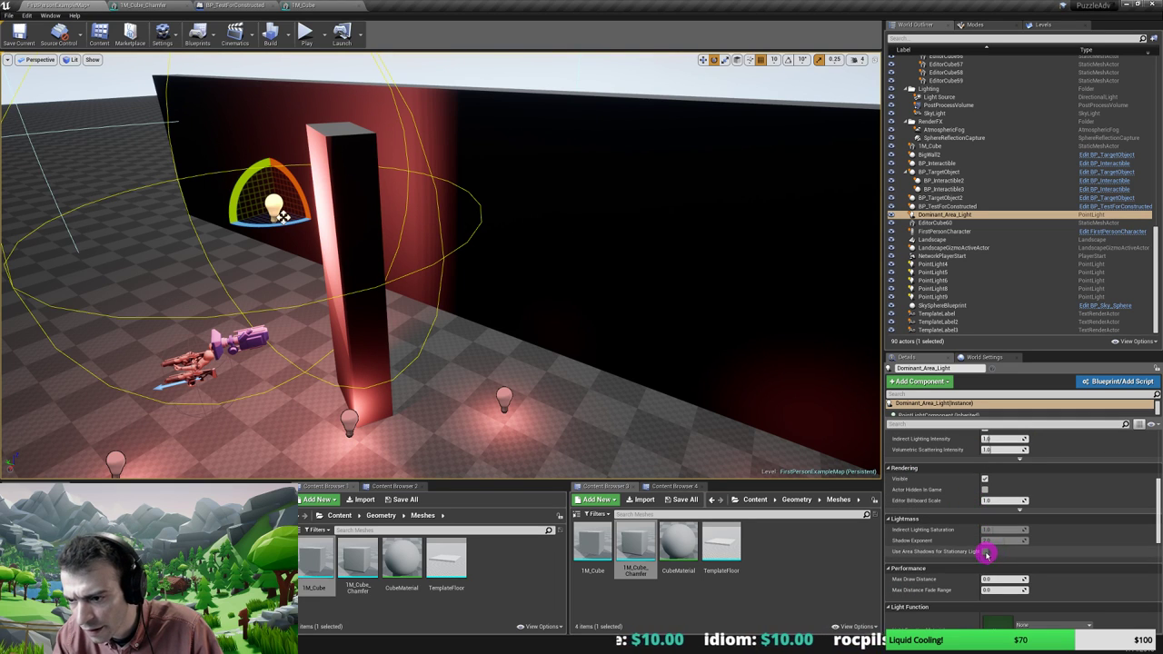
scroll(995, 556, down, 2)
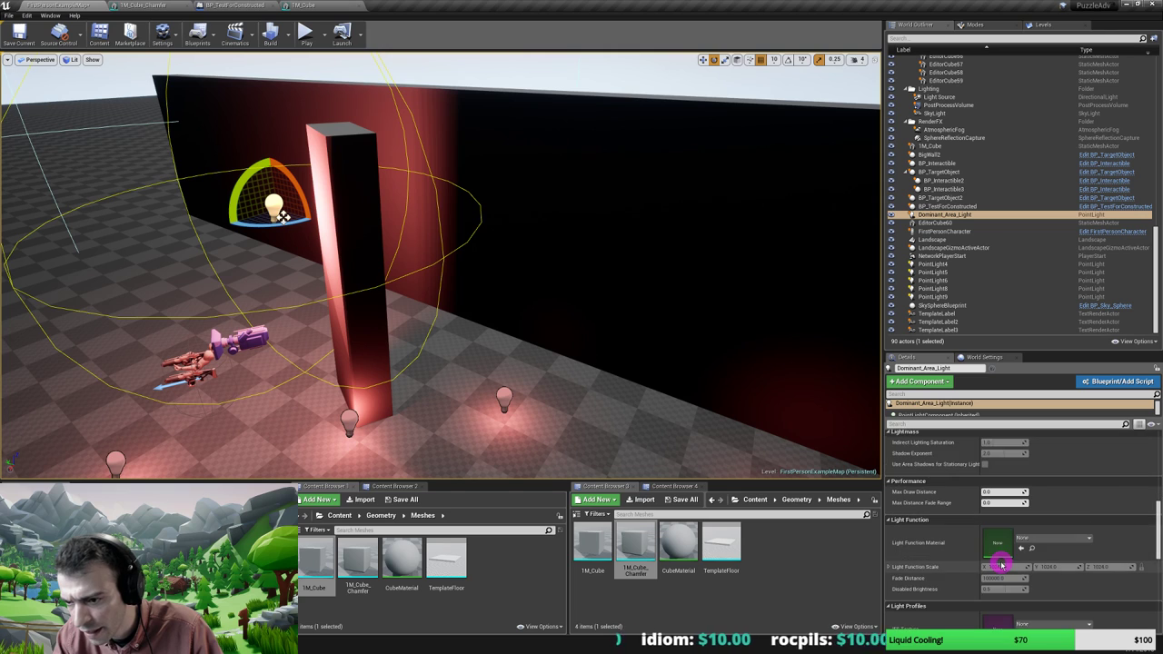
scroll(1001, 565, down, 3)
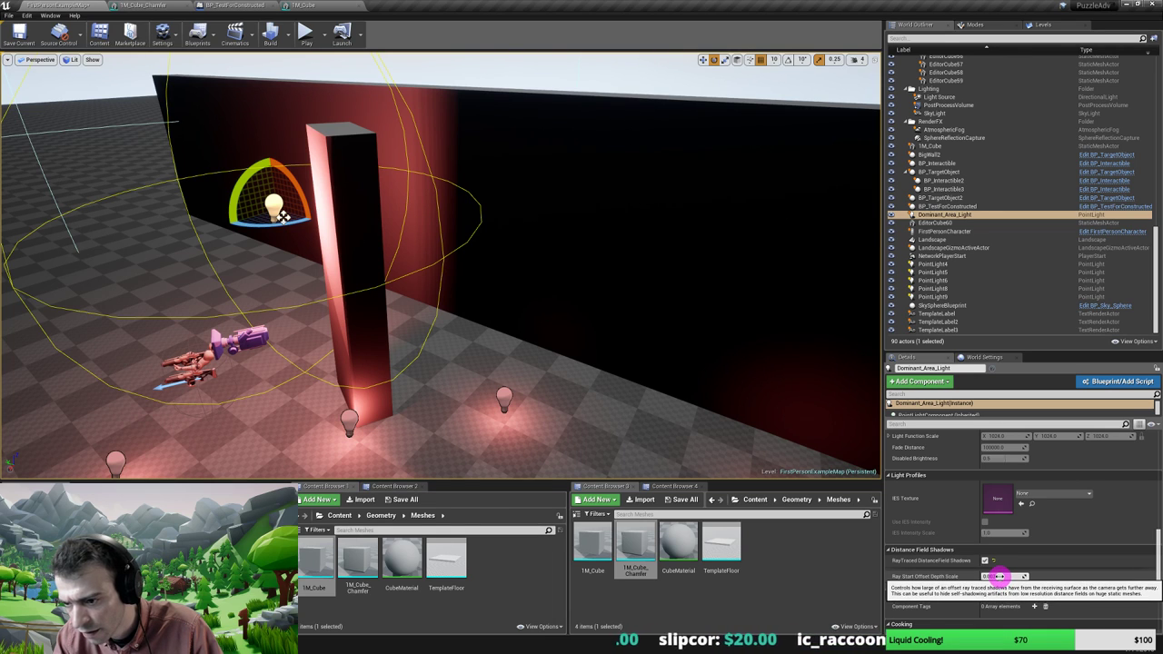
Raise Dominant_Area_Light's Ray Start Offset Depth Scale to 0.1 and return it to 0.0 to compare the shading on the upright block
drag(997, 577, 1034, 576)
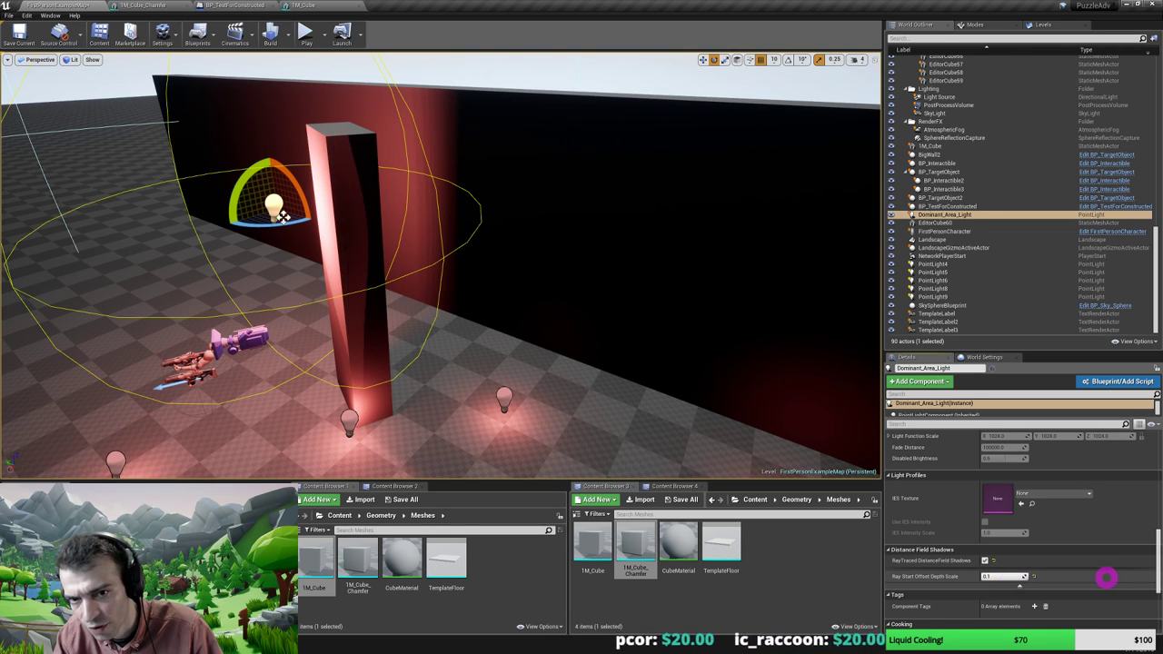
mouse_move(1106, 578)
mouse_down()
mouse_move(987, 575)
mouse_move(1025, 576)
mouse_move(999, 577)
mouse_up()
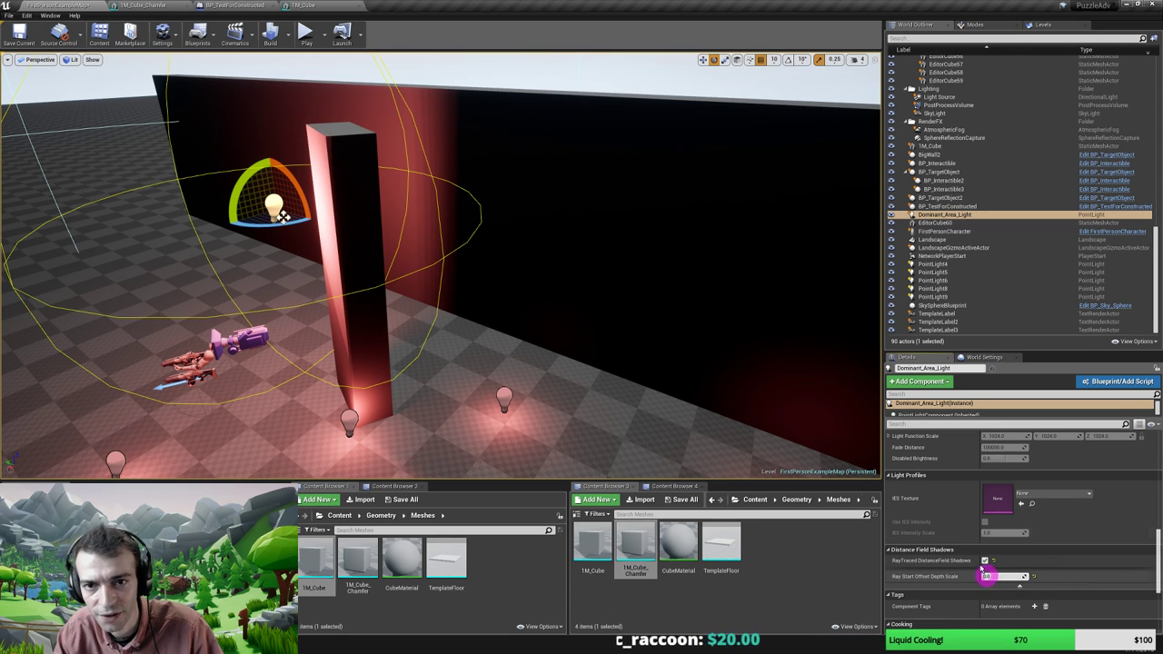
right_drag(764, 372, 764, 372)
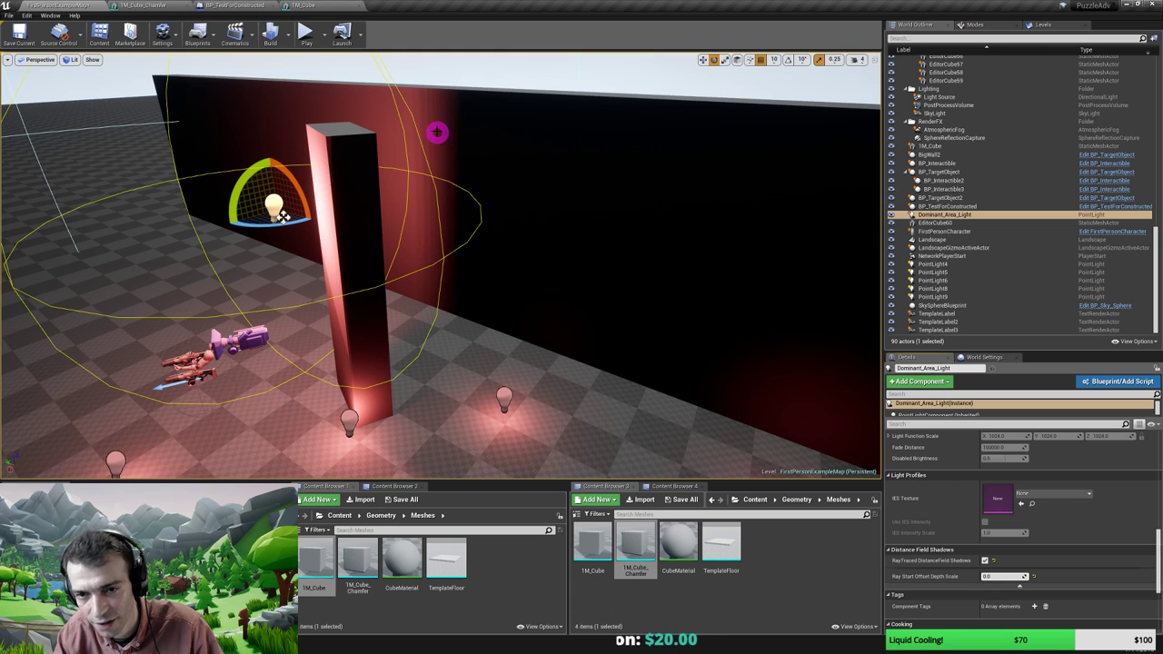
click(998, 577)
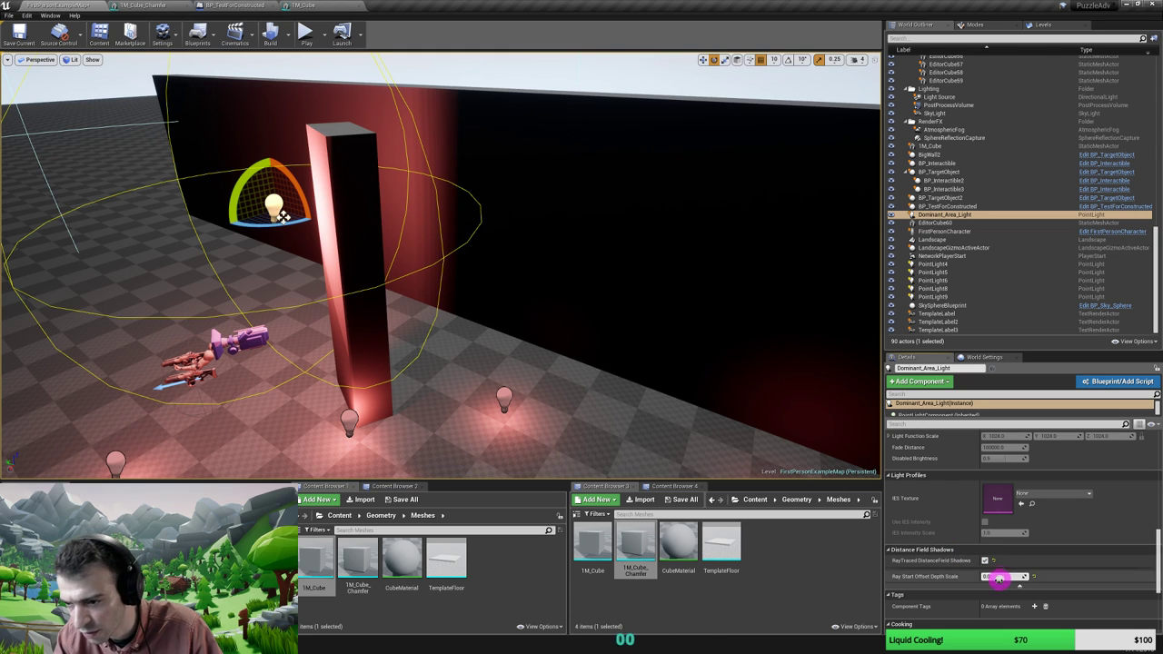
scroll(999, 577, up, 5)
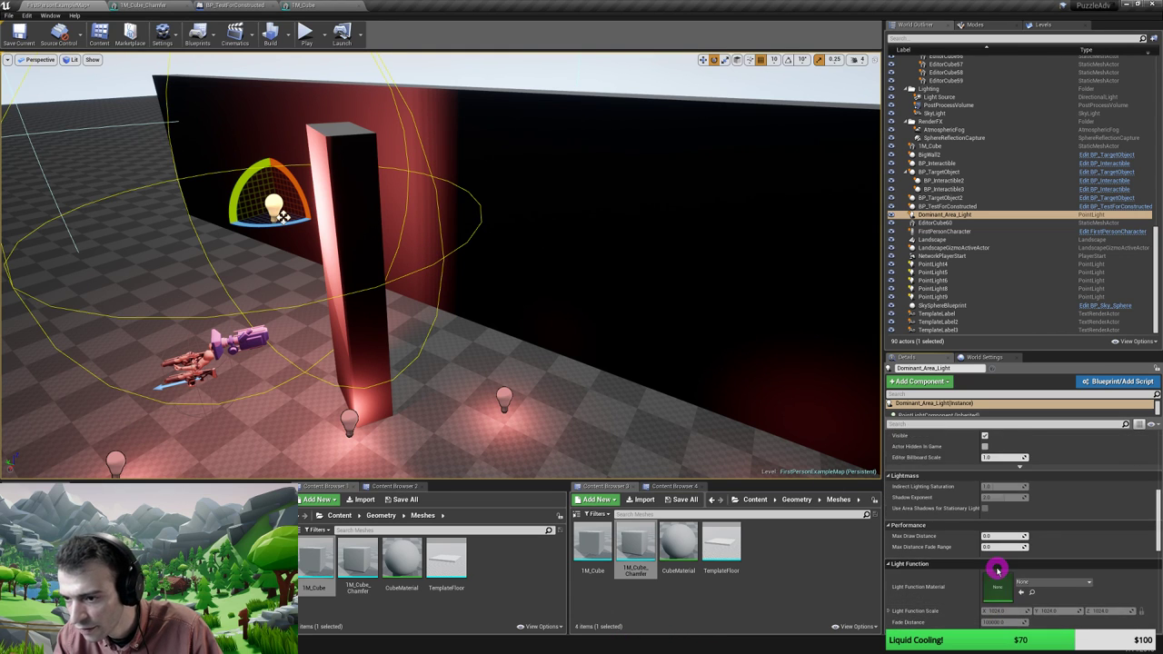
scroll(997, 570, up, 1)
scroll(997, 570, up, 3)
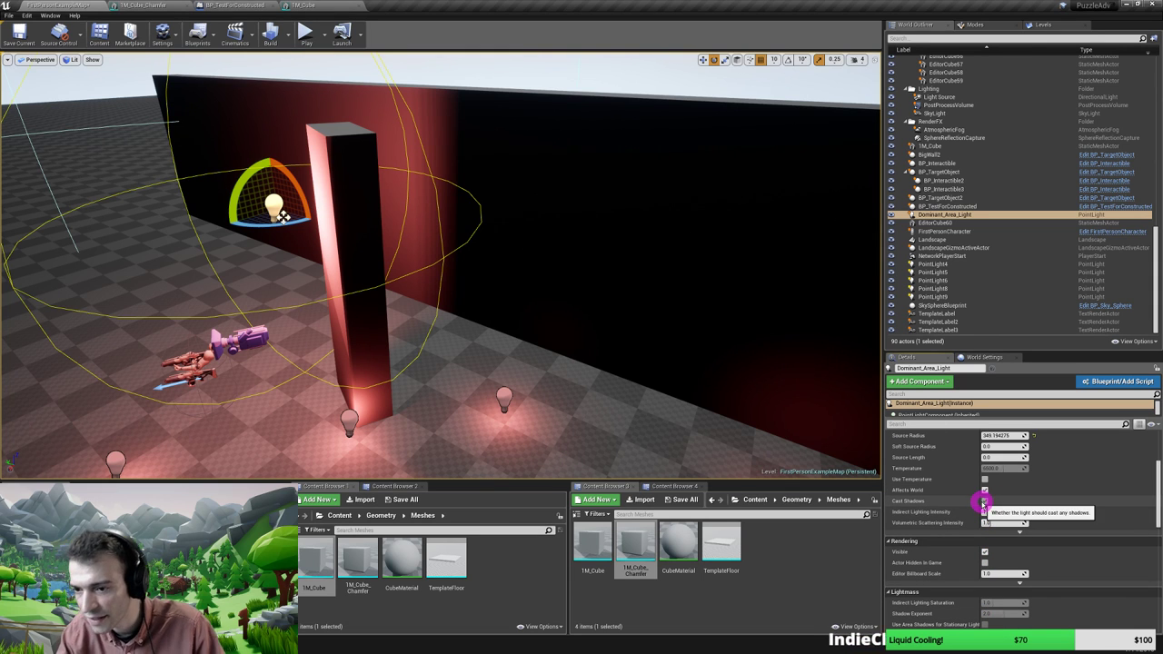
Assign CubeMaterial as the Landscape Material of the Landscape actor
right_drag(545, 342, 384, 195)
key(s)
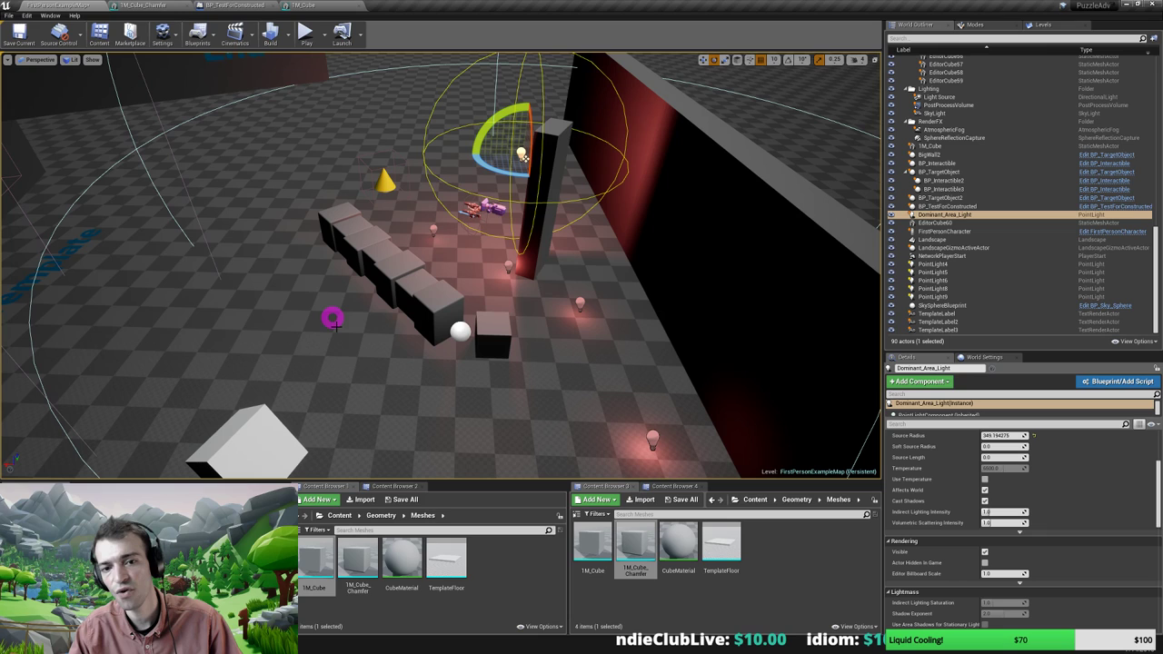
right_drag(333, 318, 474, 197)
mouse_move(489, 267)
right_down()
mouse_move(446, 267)
mouse_move(485, 265)
mouse_move(416, 287)
mouse_move(482, 259)
right_up()
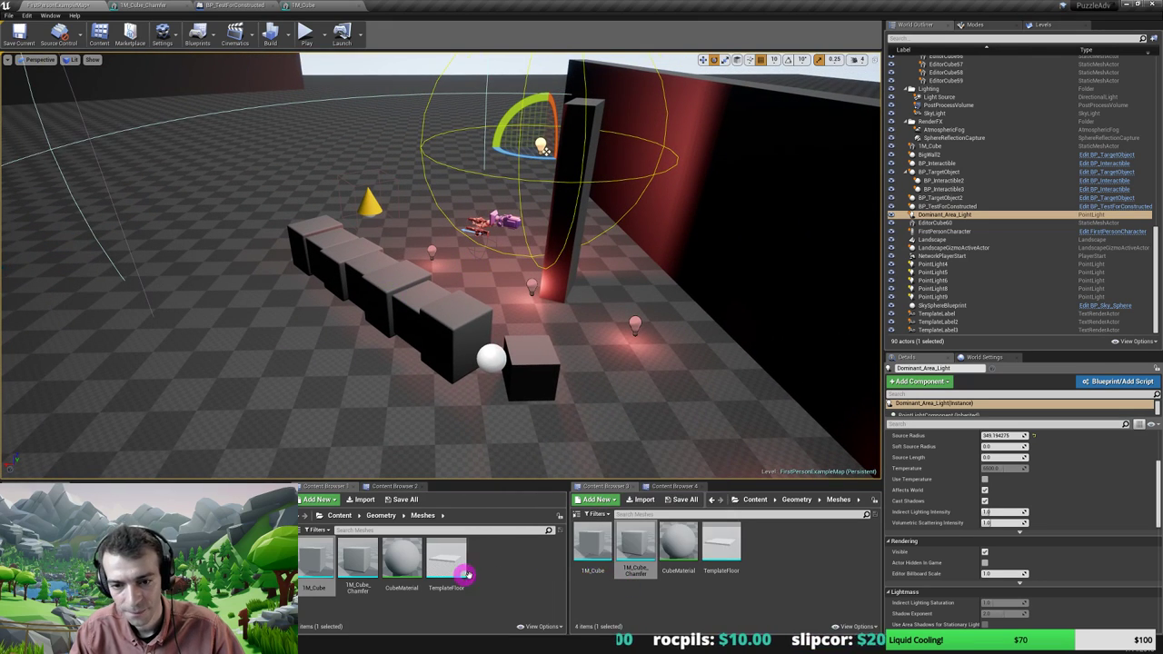
mouse_move(600, 543)
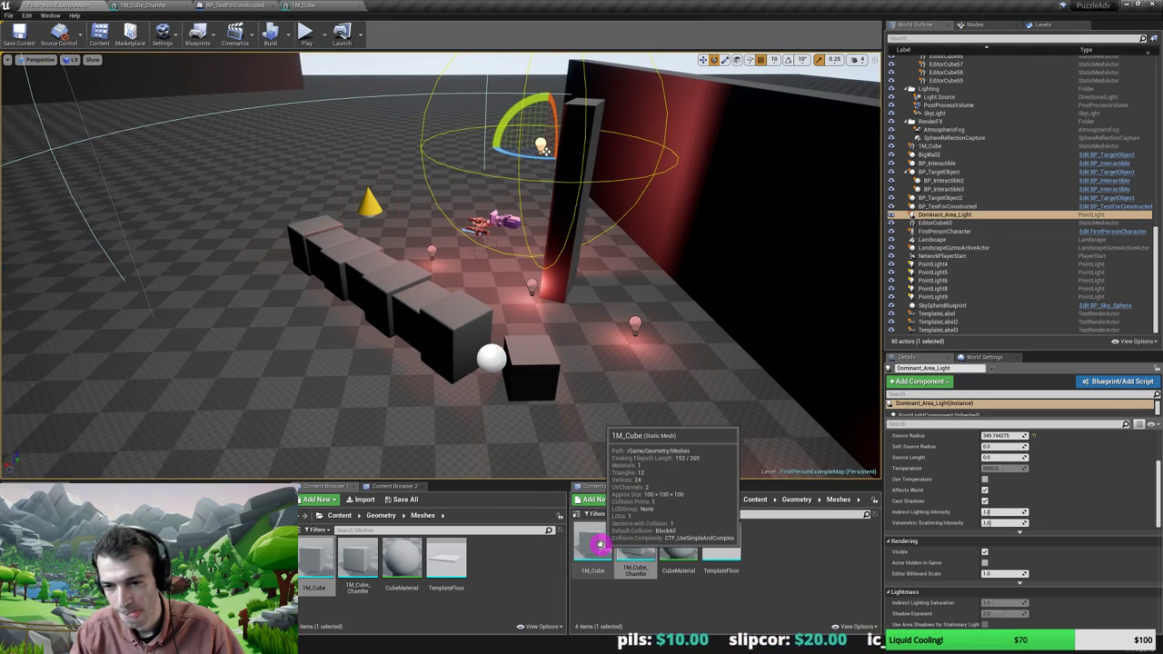
click(665, 487)
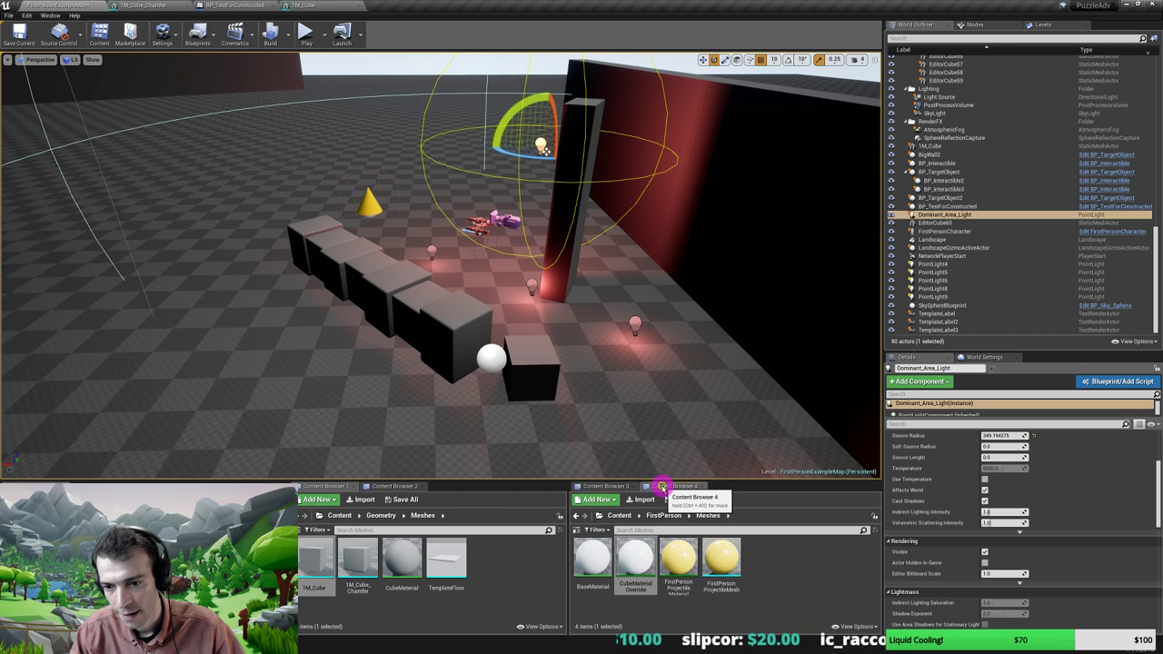
click(602, 486)
click(402, 556)
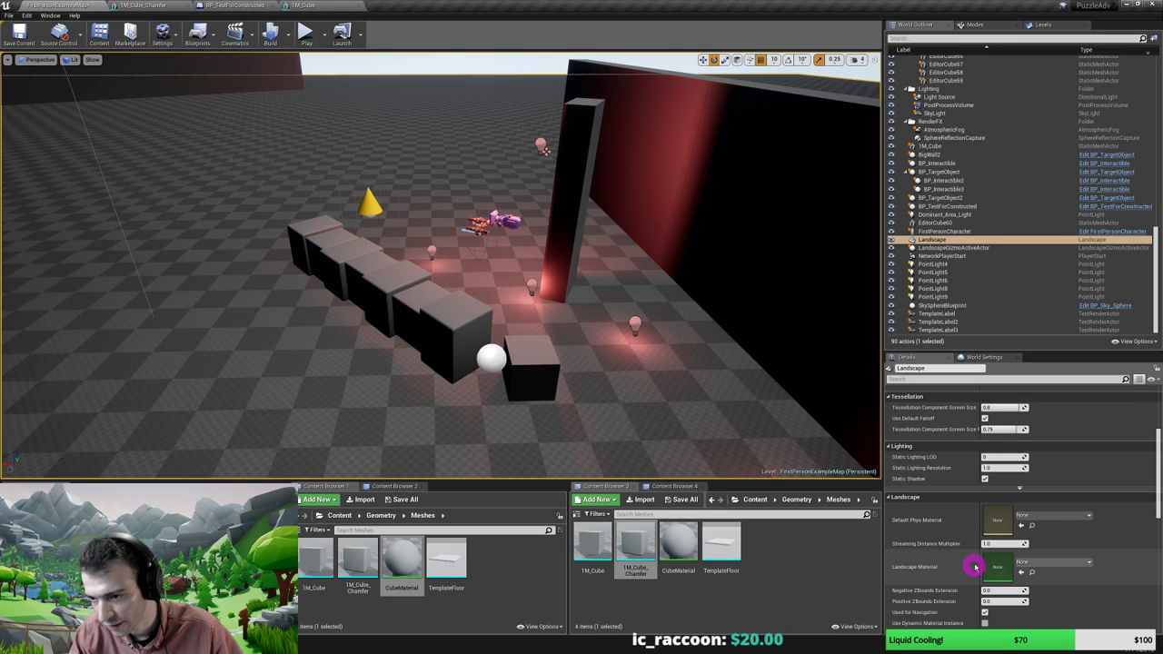
click(1022, 573)
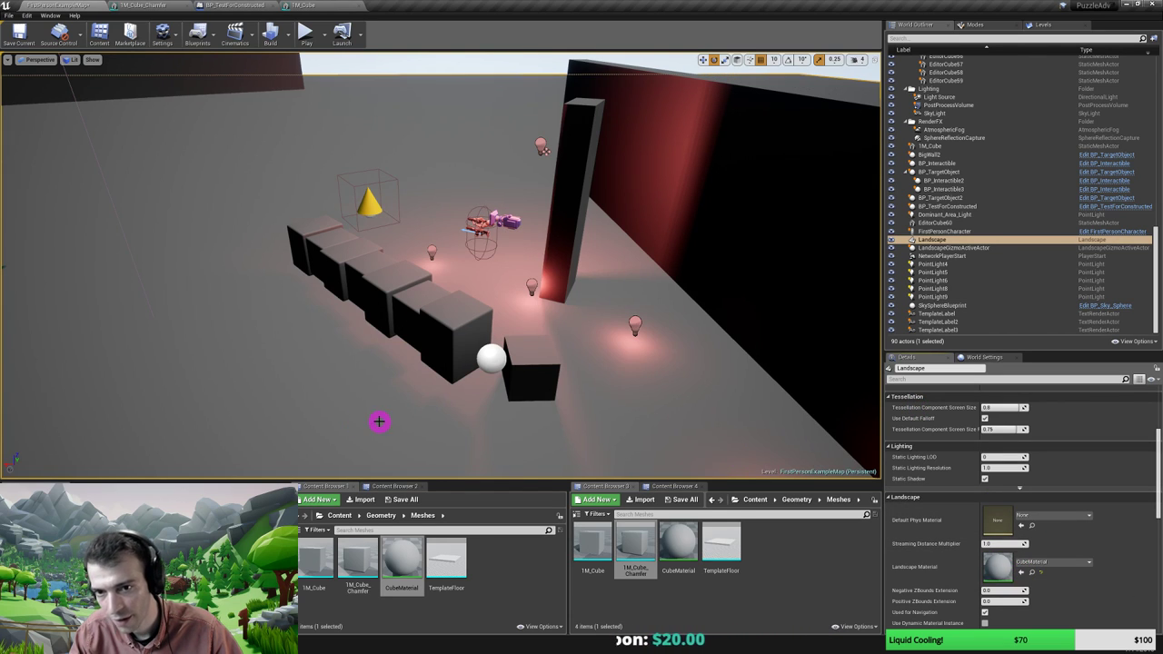
Inspect the soft shadows that the row of boxes casts on the plain floor, from close up and farther away
key(w)
right_drag(337, 360, 318, 380)
key(s)
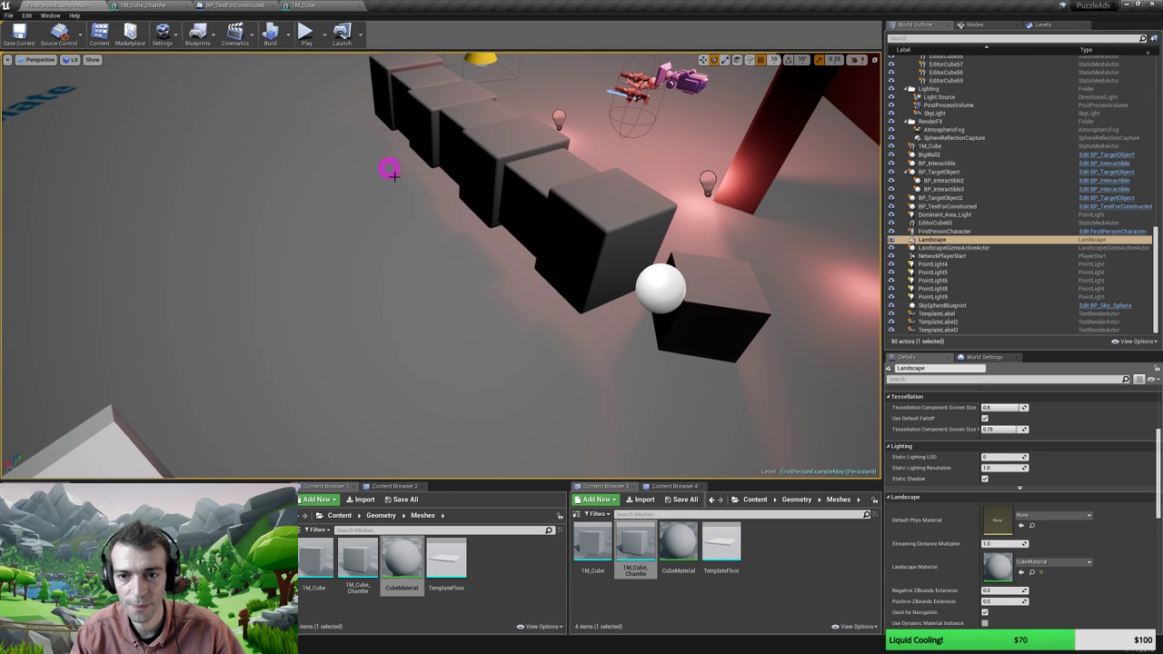
scroll(549, 346, up, 6)
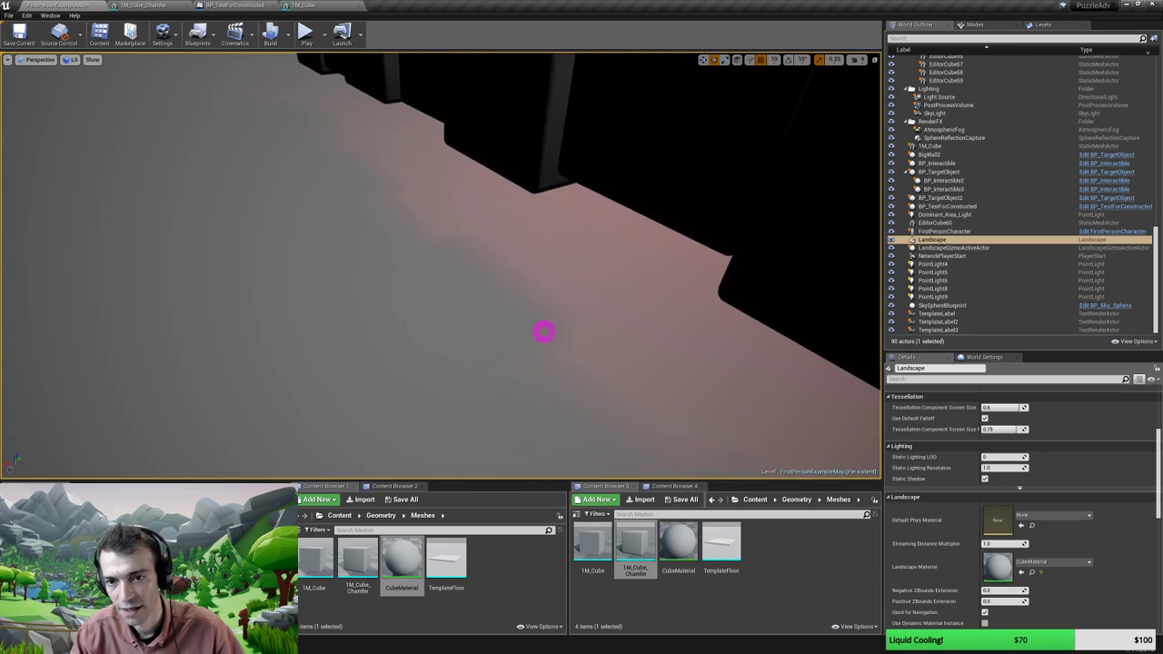
scroll(544, 332, down, 2)
scroll(544, 332, down, 6)
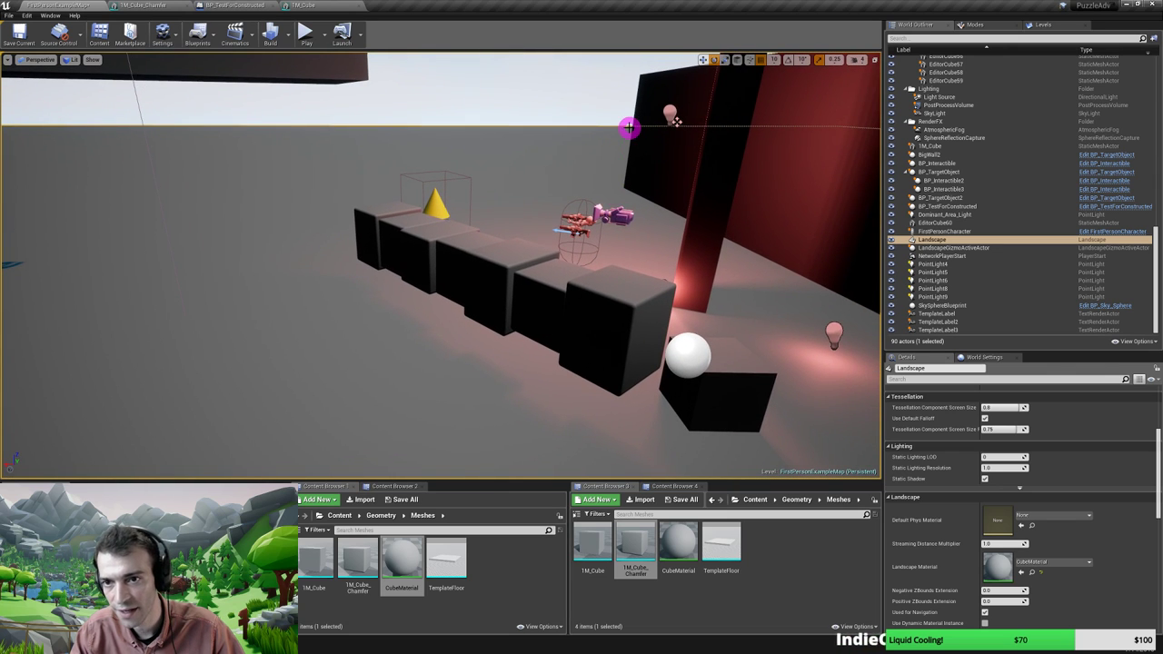
Raise Dominant_Area_Light and lower it again to compare the boxes' shadows on the floor
click(671, 113)
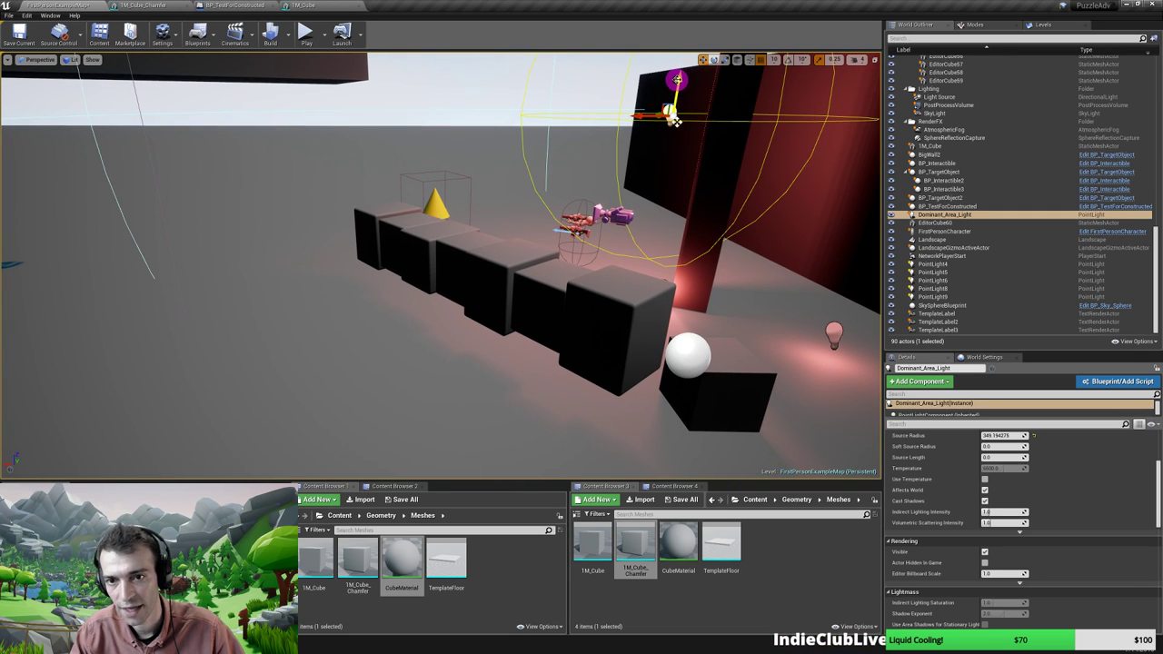
drag(681, 97, 680, 68)
right_drag(585, 291, 593, 289)
key(s)
drag(585, 99, 579, 148)
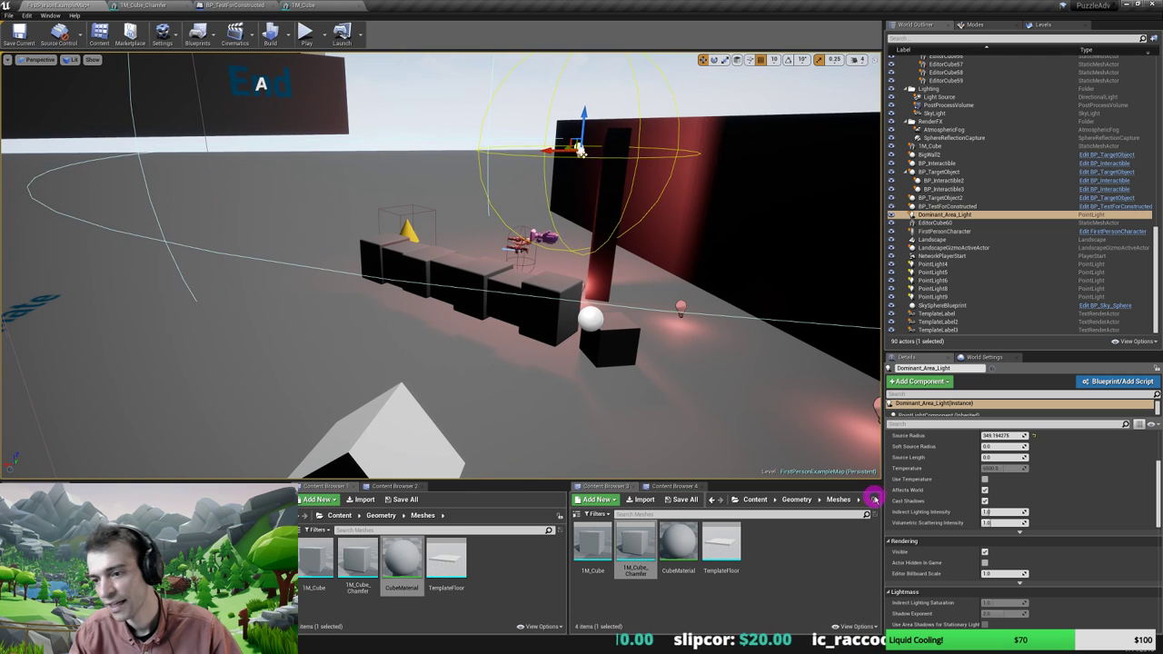
Change Dominant_Area_Light's mobility to Stationary
scroll(975, 482, up, 3)
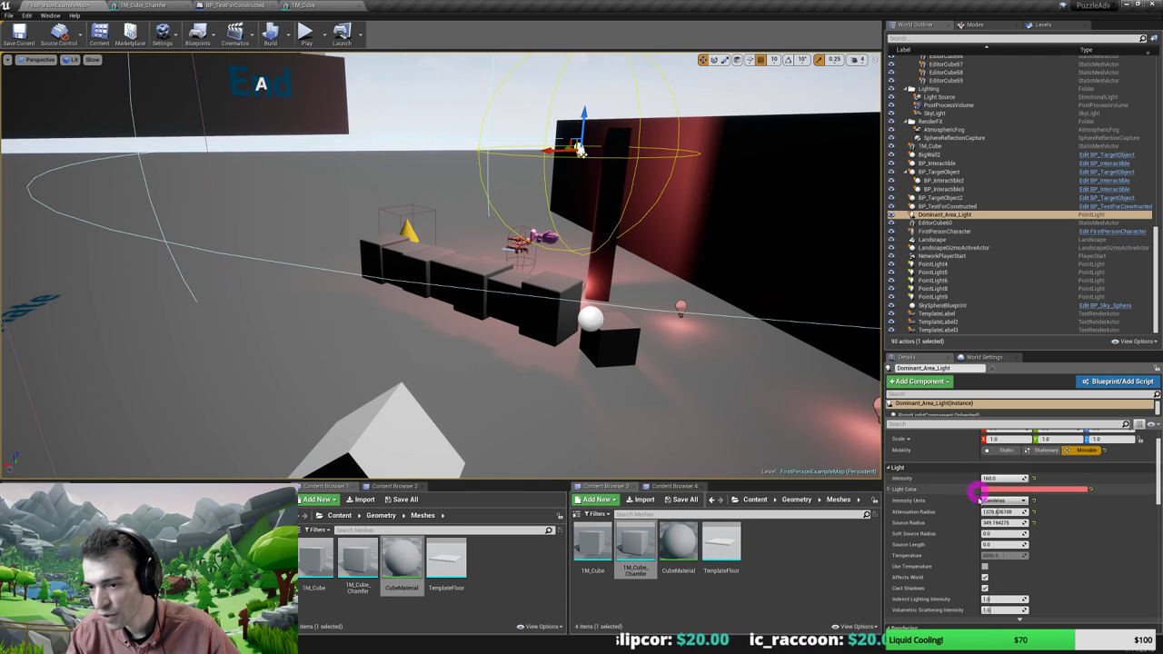
click(1046, 450)
right_drag(557, 333, 620, 331)
right_drag(319, 86, 329, 87)
Turn off RayTraced DistanceField Shadows for Dominant_Area_Light
scroll(966, 535, down, 4)
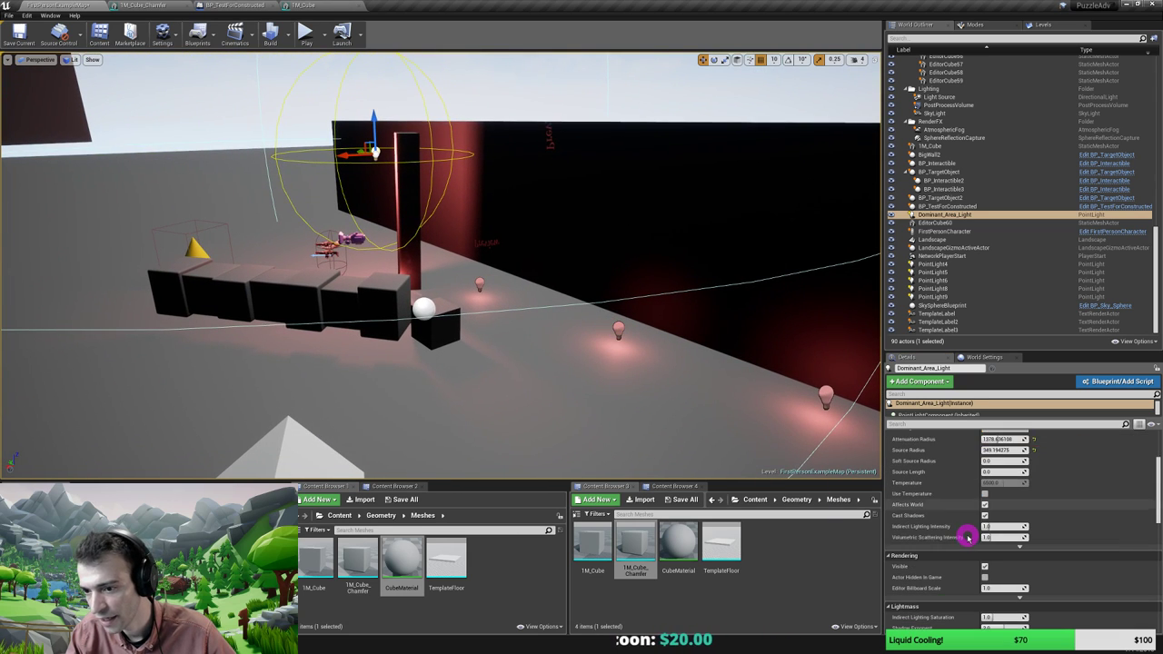
scroll(958, 542, down, 2)
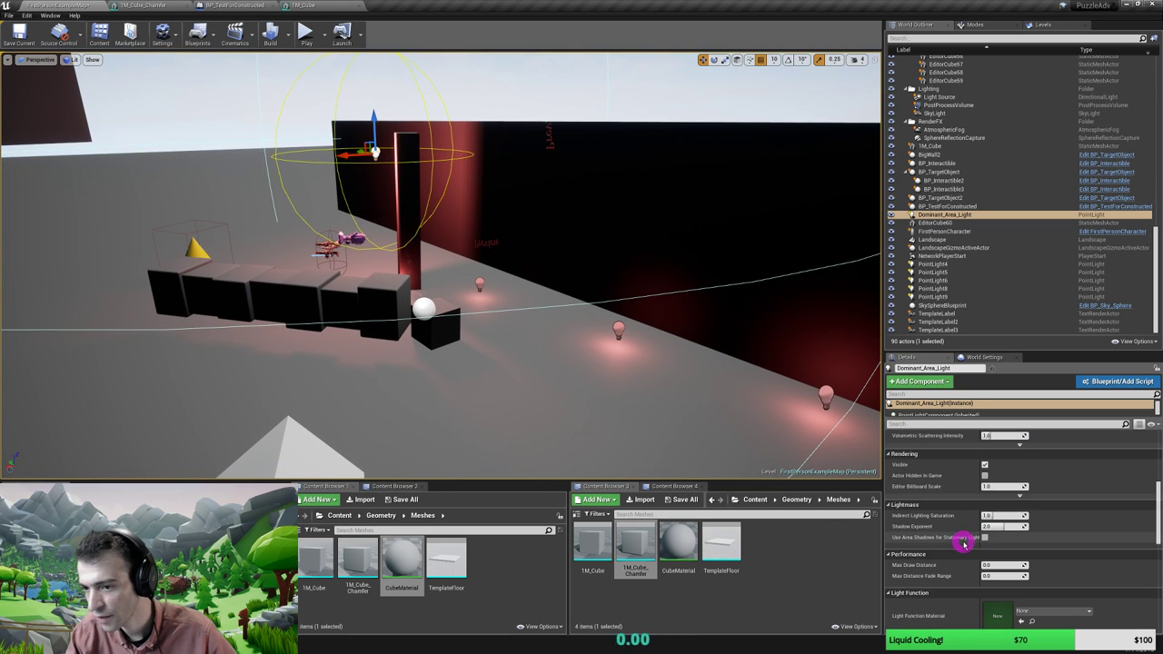
scroll(968, 549, down, 5)
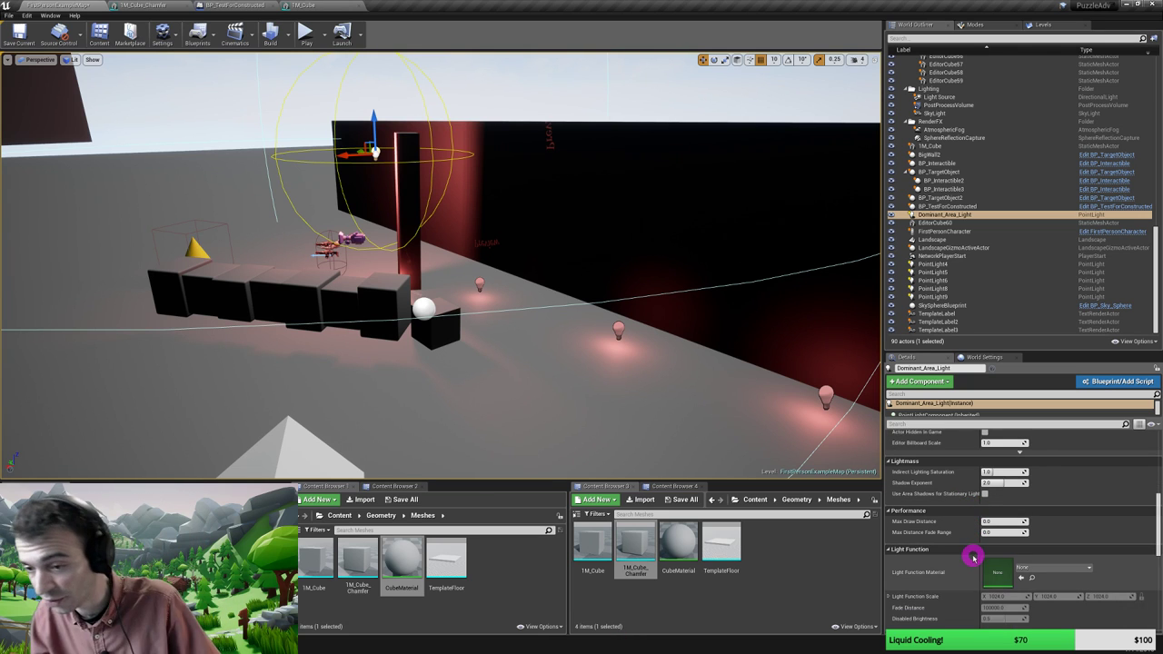
scroll(972, 557, down, 3)
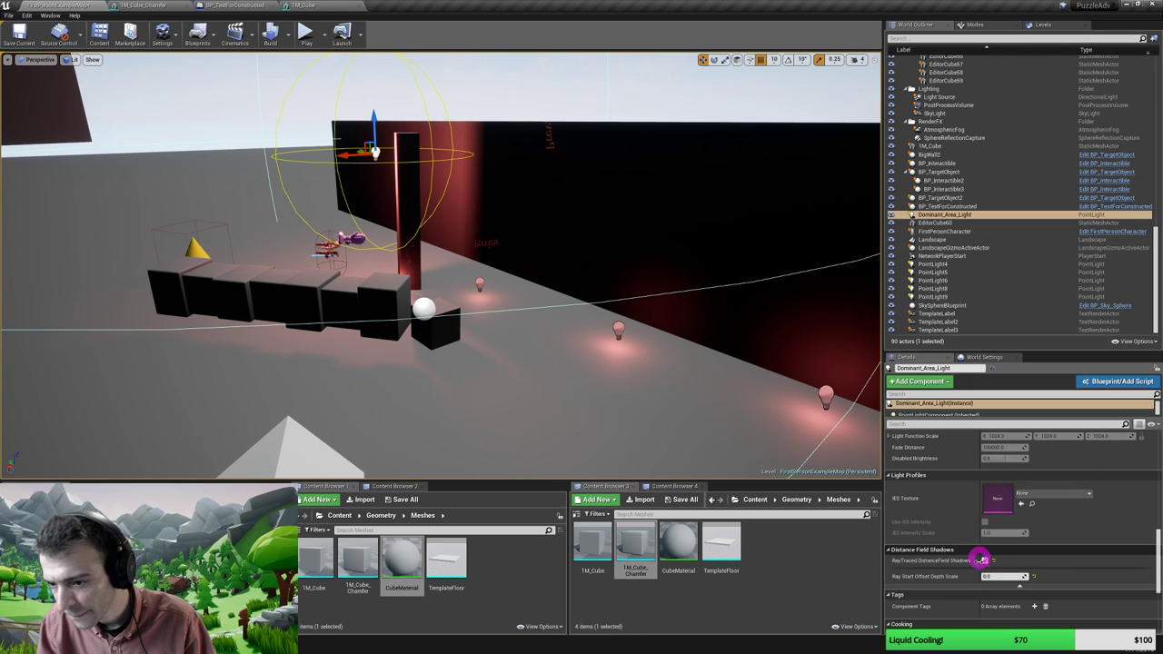
click(985, 561)
click(985, 563)
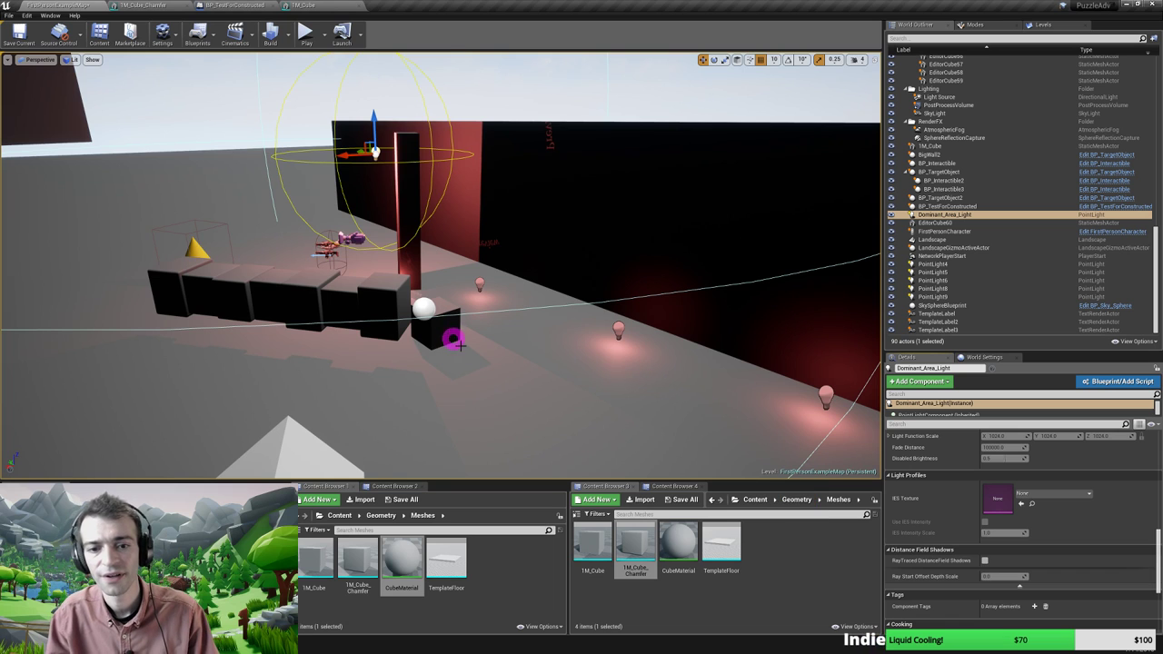
Compare the mobility and light settings of PointLight6, on the floor near the wall, with those of Dominant_Area_Light
right_drag(494, 361, 462, 352)
scroll(461, 352, up, 5)
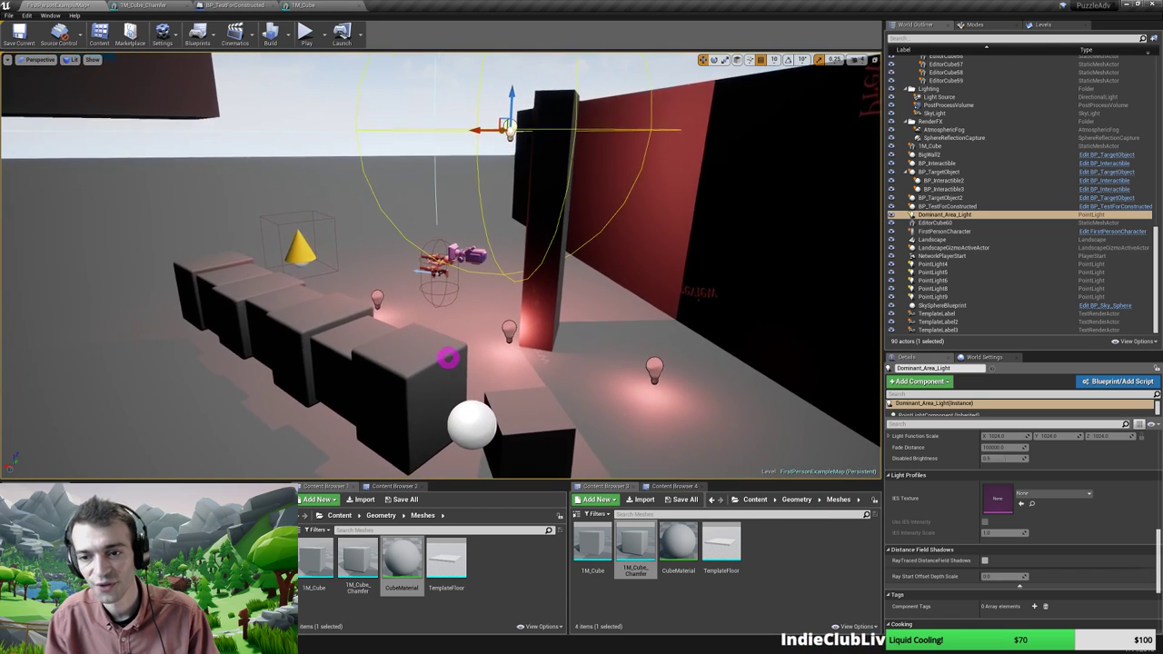
scroll(455, 359, down, 2)
click(600, 327)
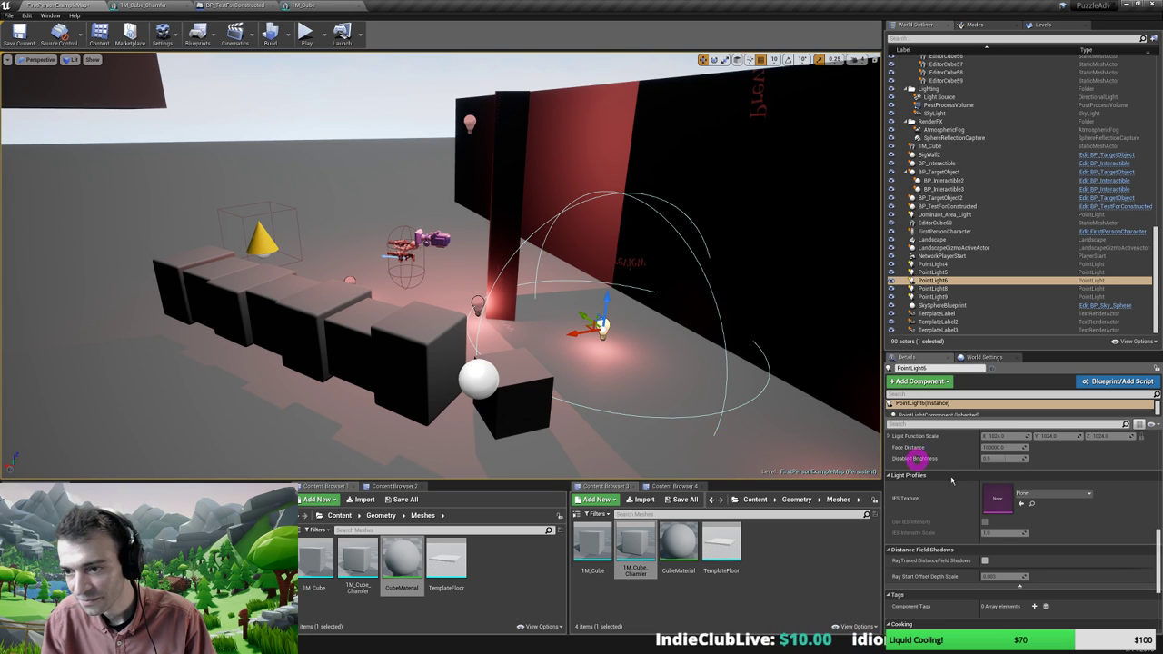
scroll(952, 481, up, 10)
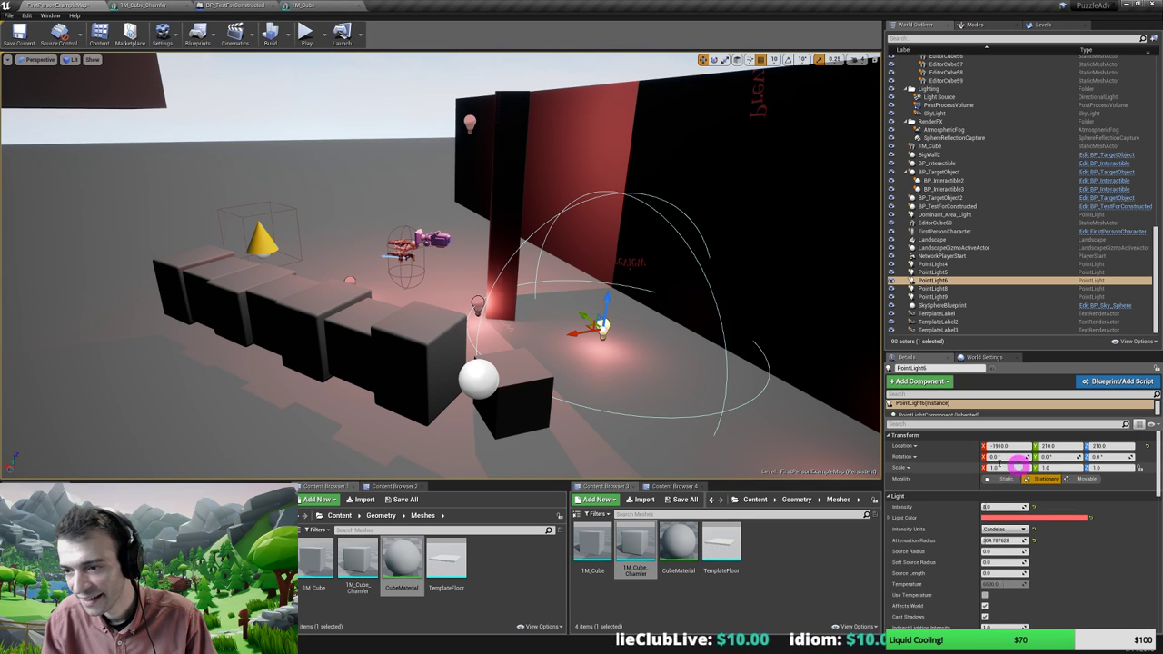
click(469, 121)
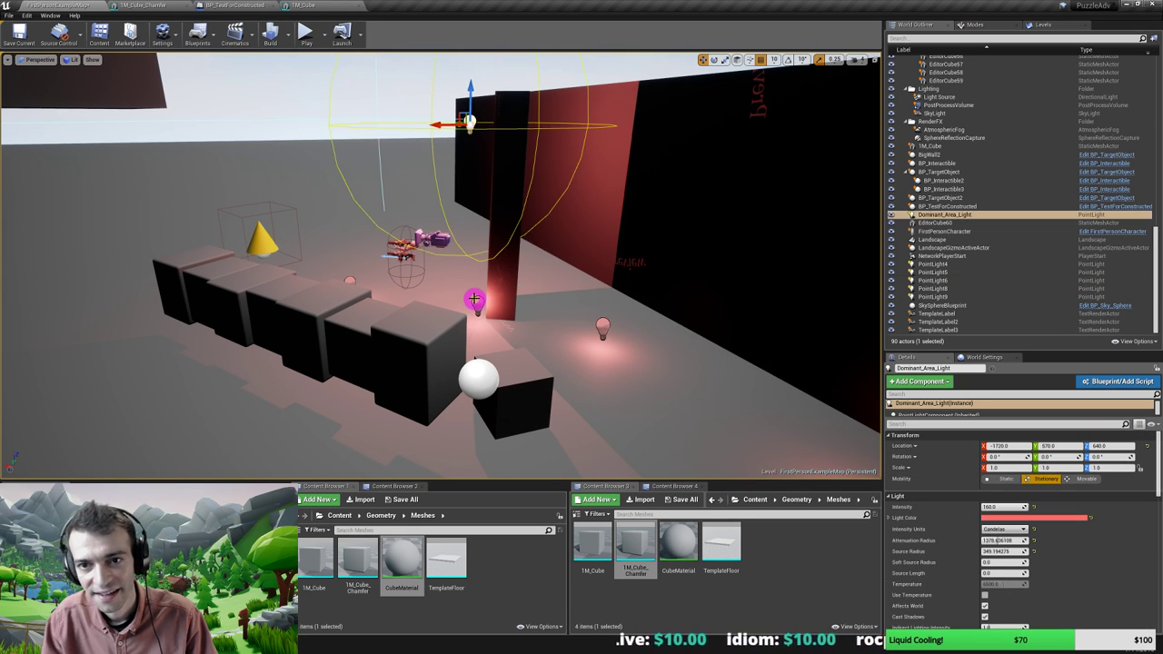
Play the level, walk around the boxes and wall to check the lighting and shadows in game, and stop the session
right_drag(528, 364, 551, 385)
key(s)
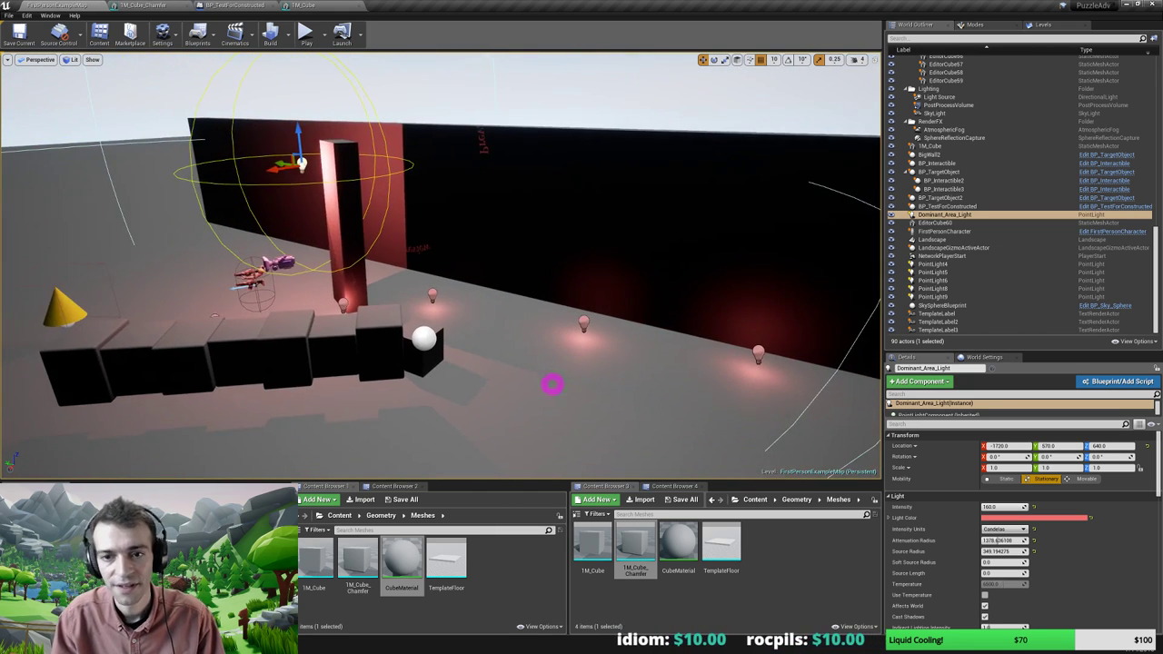
key(alt+p)
click(499, 376)
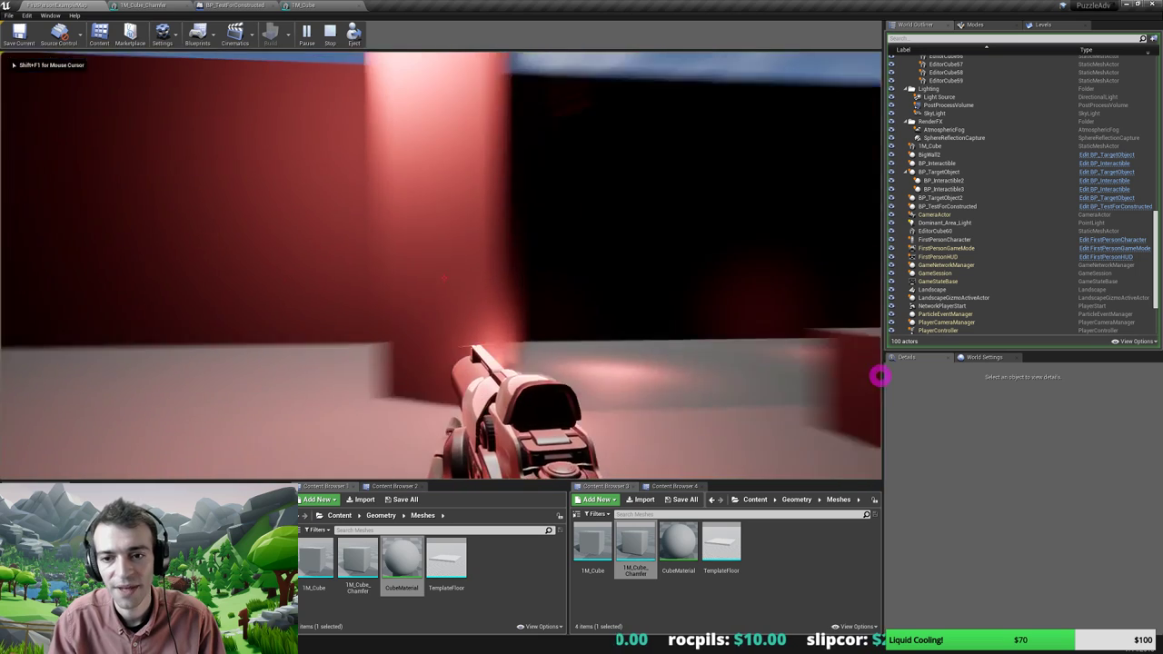
key(w)
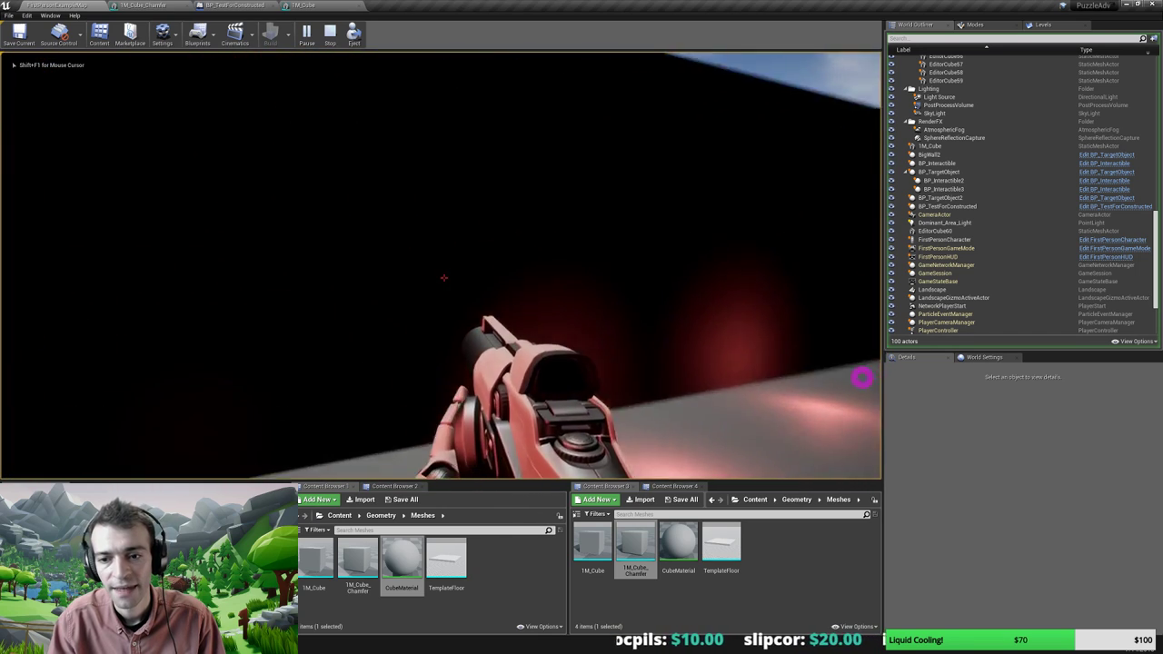
key(s)
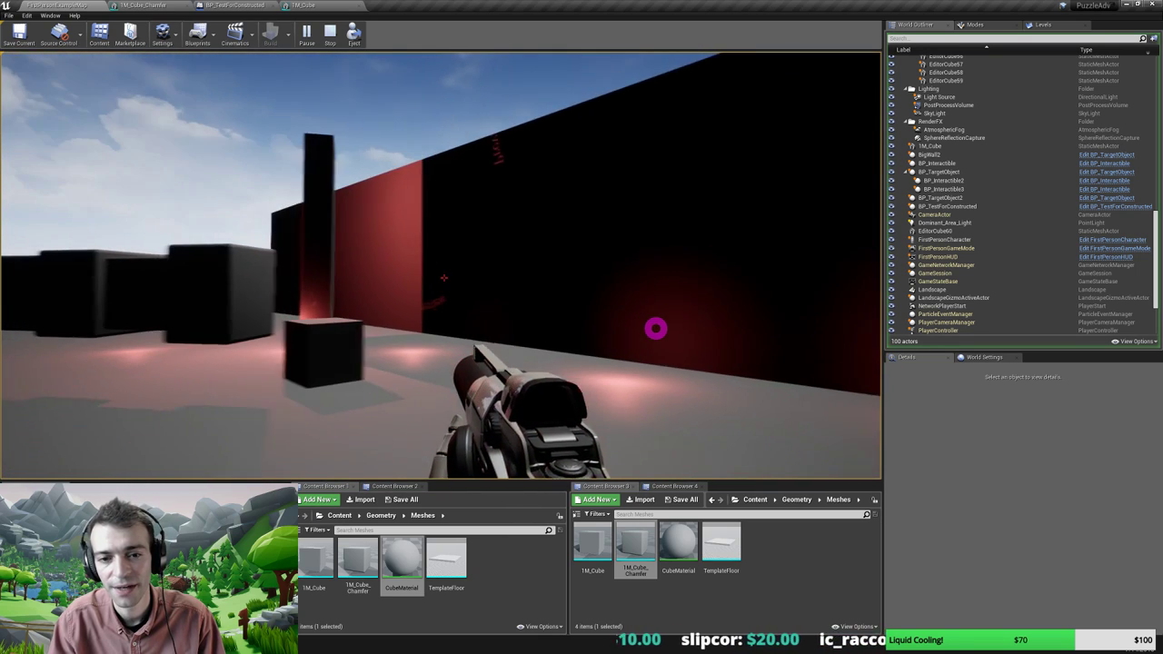
key(w)
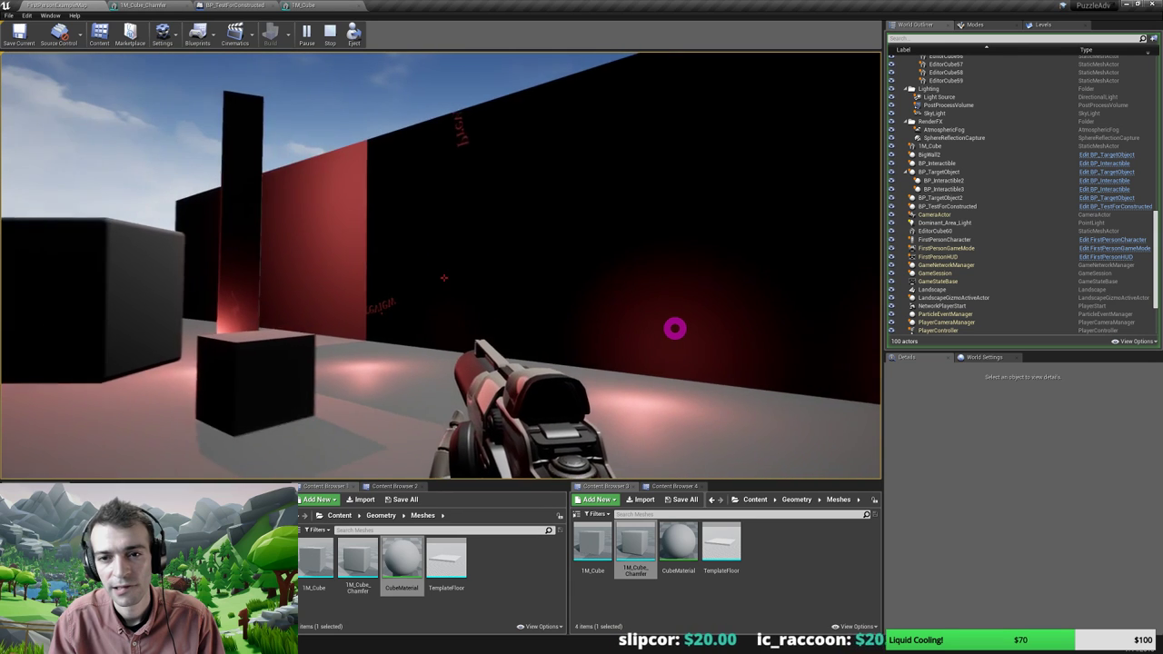
key(Escape)
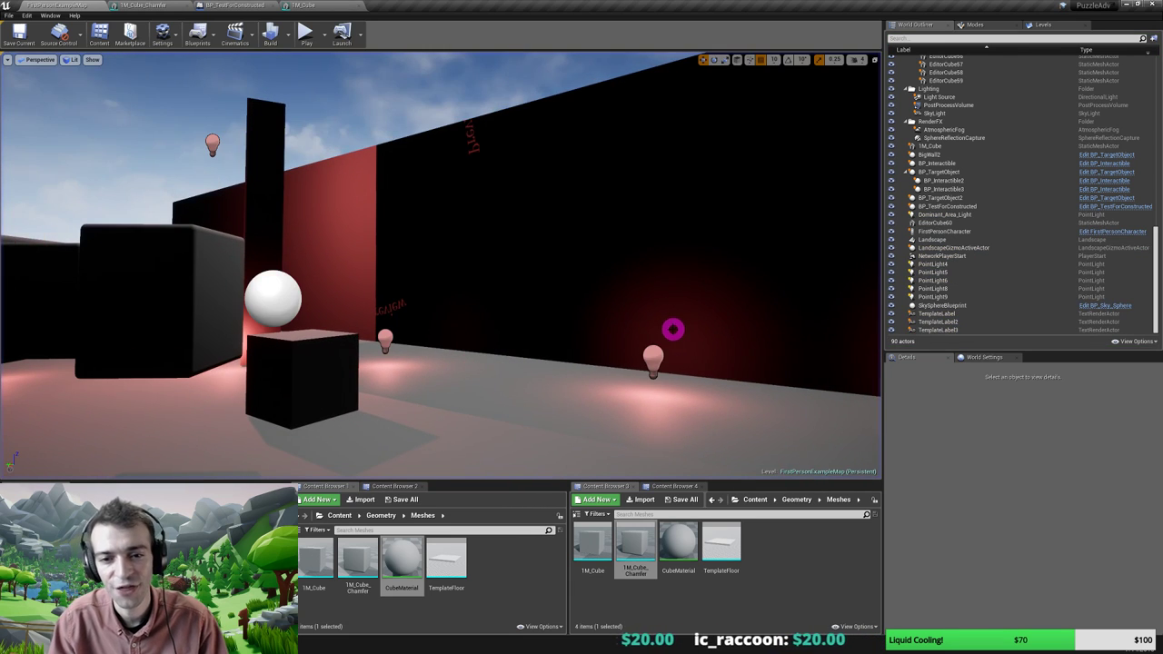
Open the project settings and look through the engine's Rendering options, including the Lighting group
right_drag(555, 347, 554, 333)
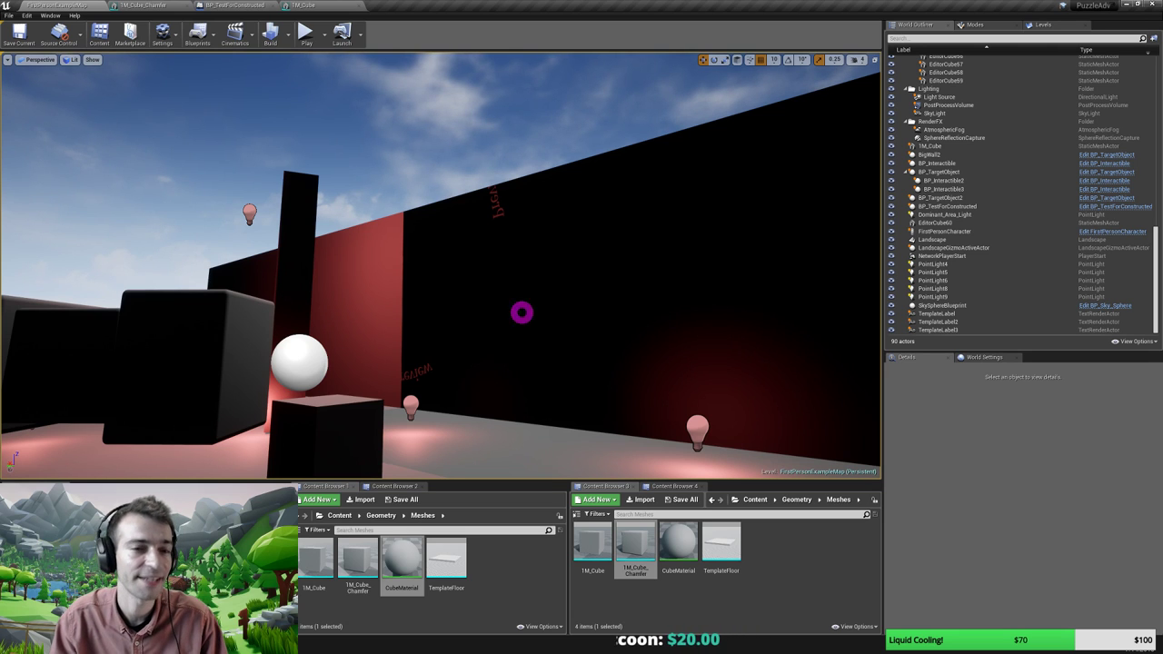
click(9, 15)
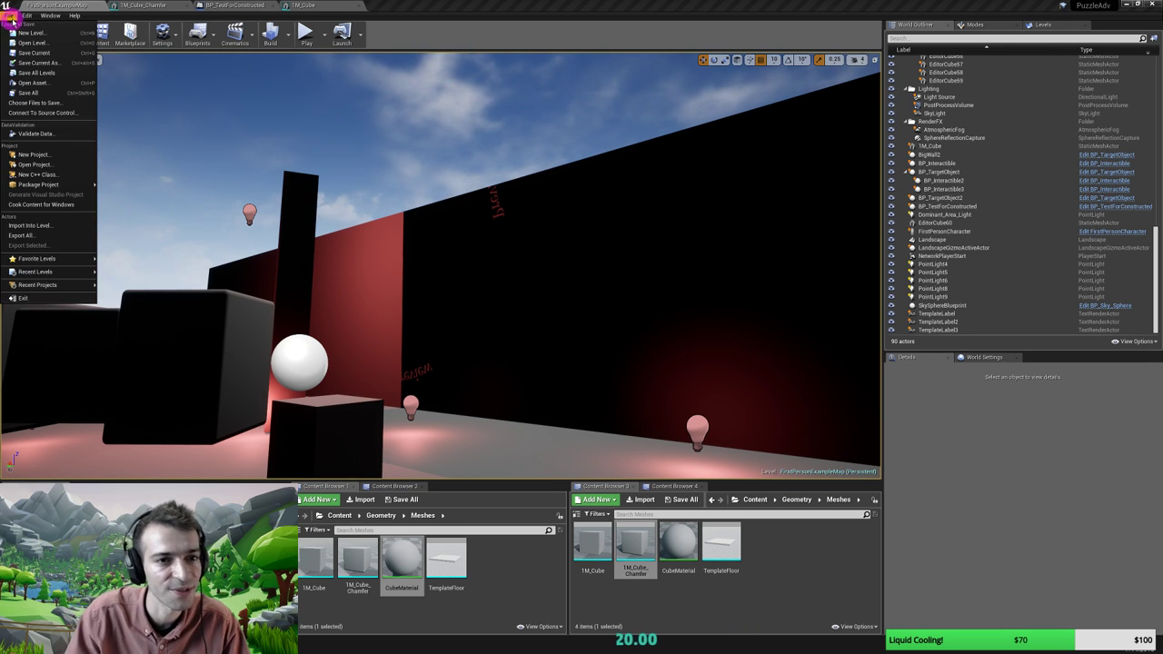
mouse_move(27, 15)
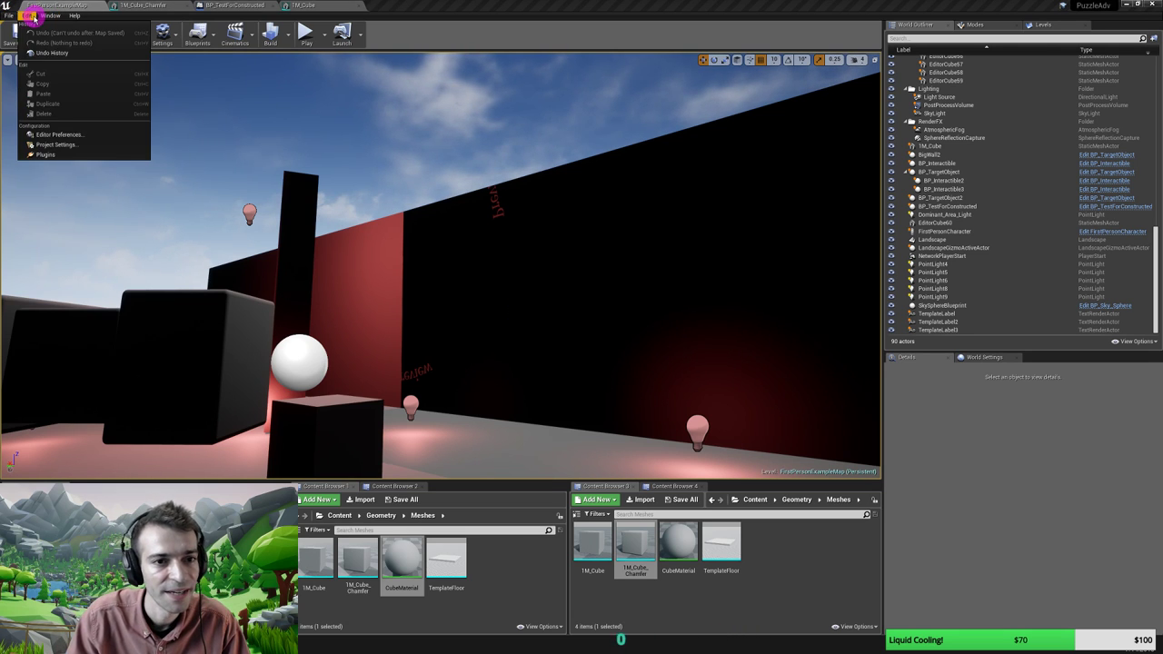
click(46, 146)
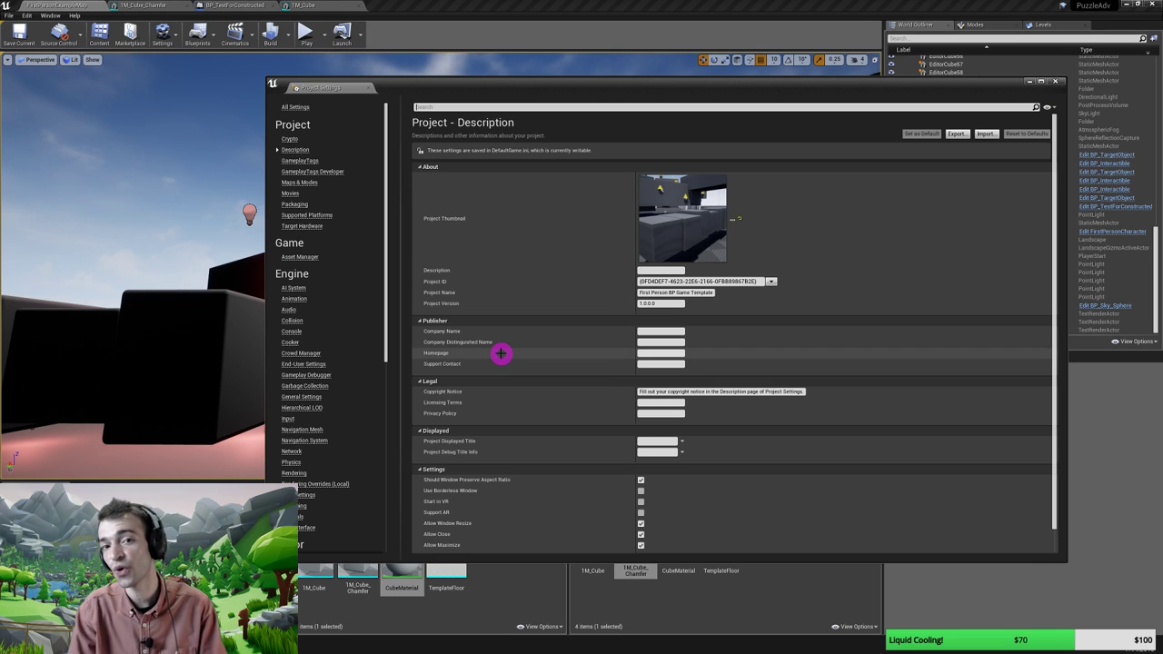
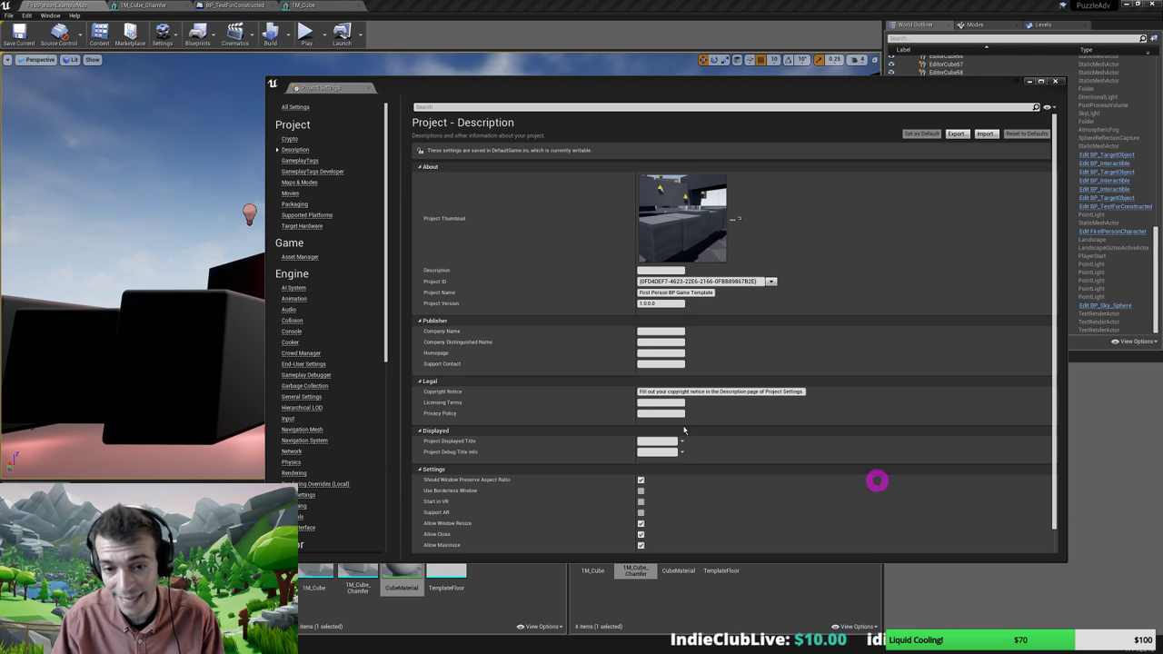
click(294, 473)
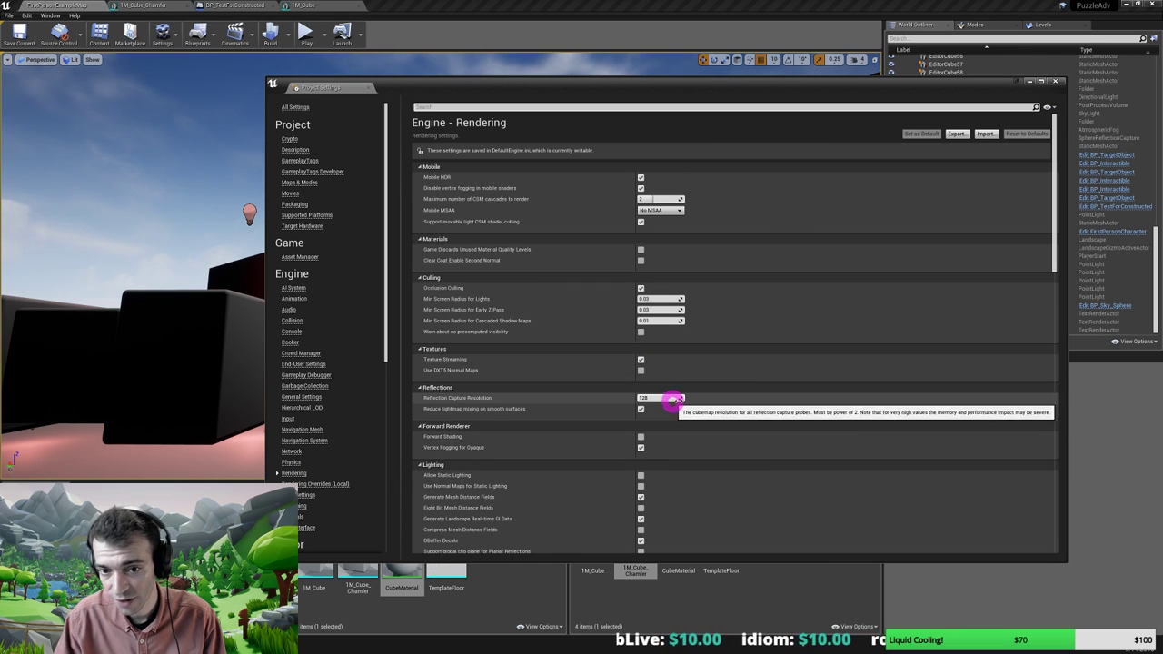
scroll(660, 345, down, 3)
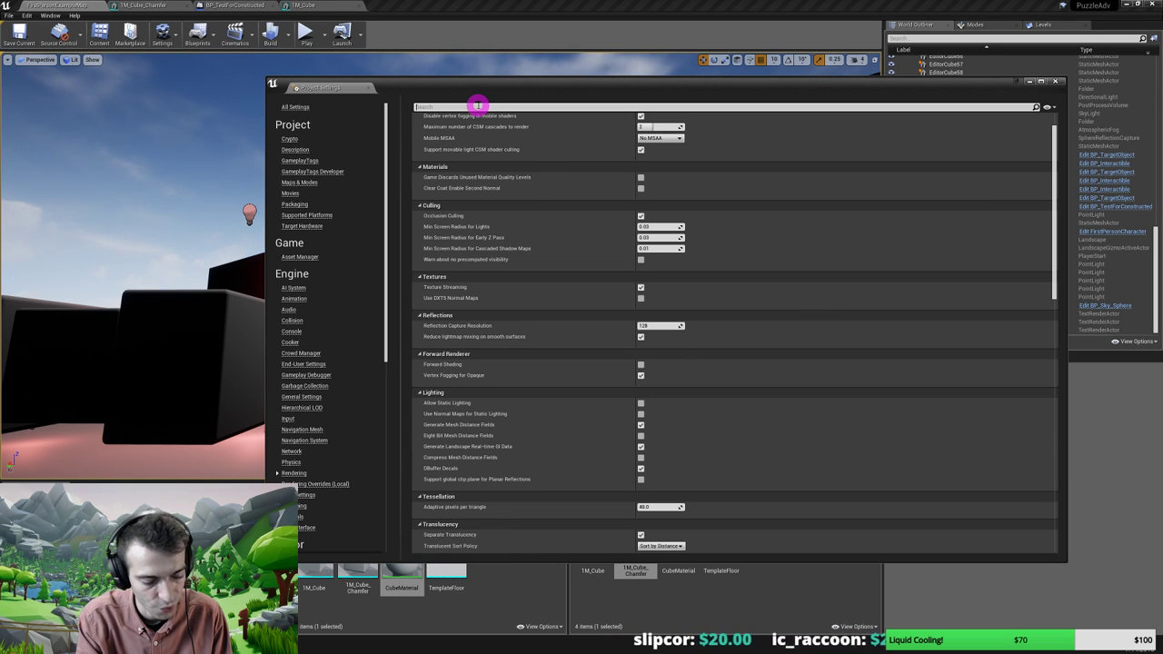
Search the project settings for "shadows" and for "dyn", and clear the search
text(shadows)
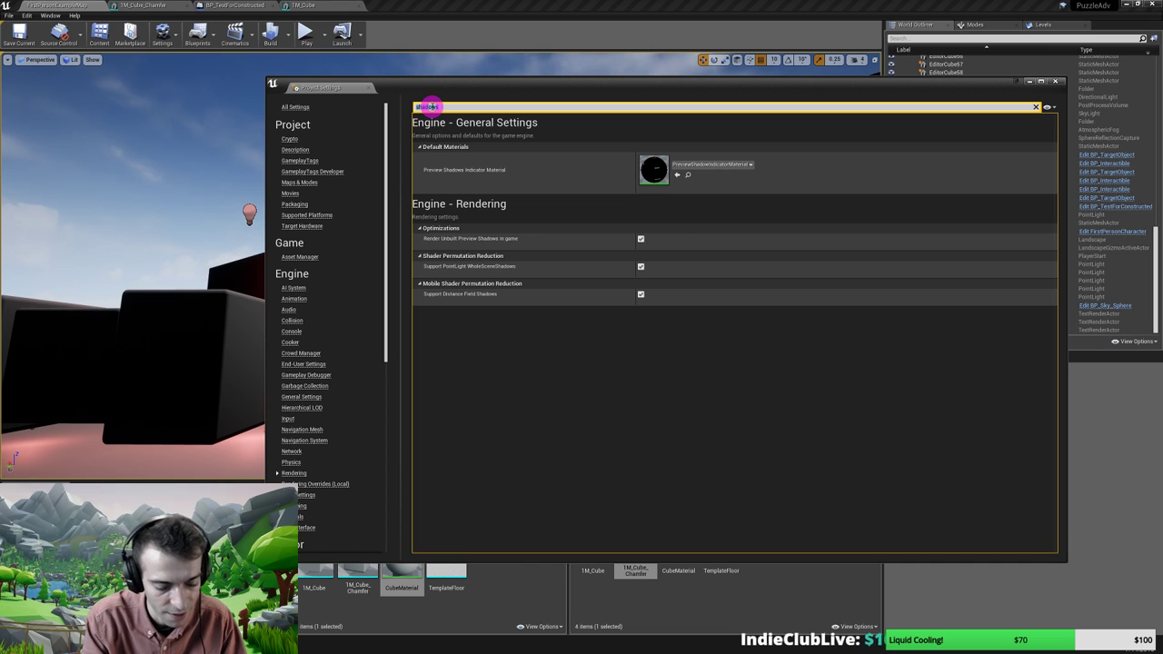
text(dyn)
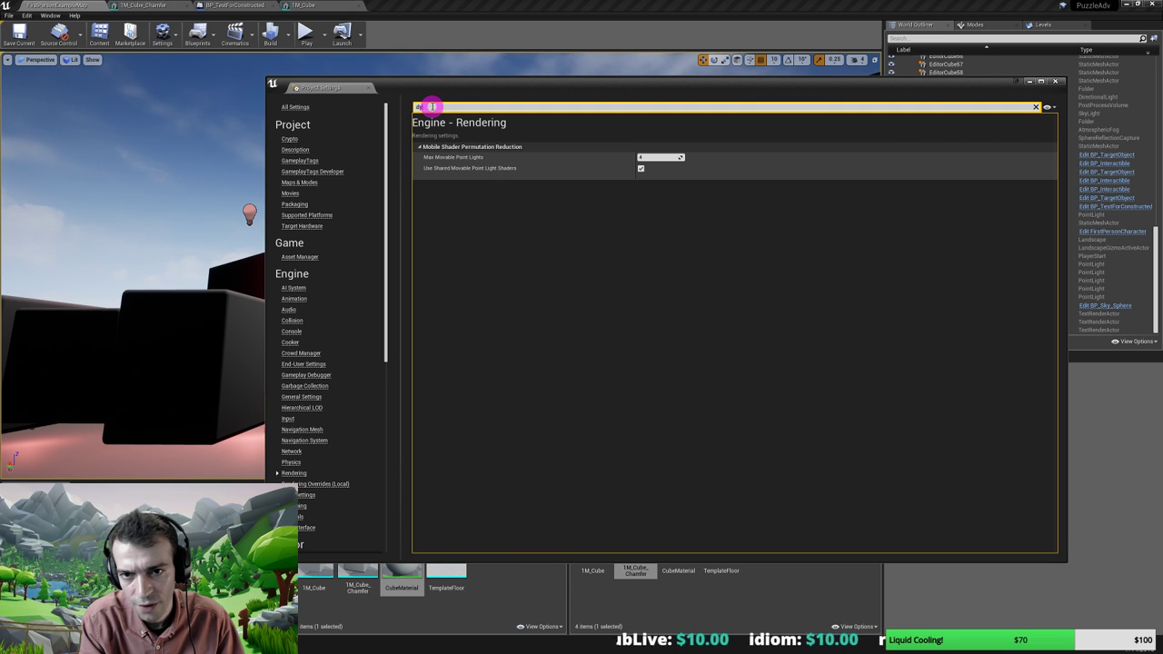
key(BackSpace)
key(BackSpace)
key(BackSpace)
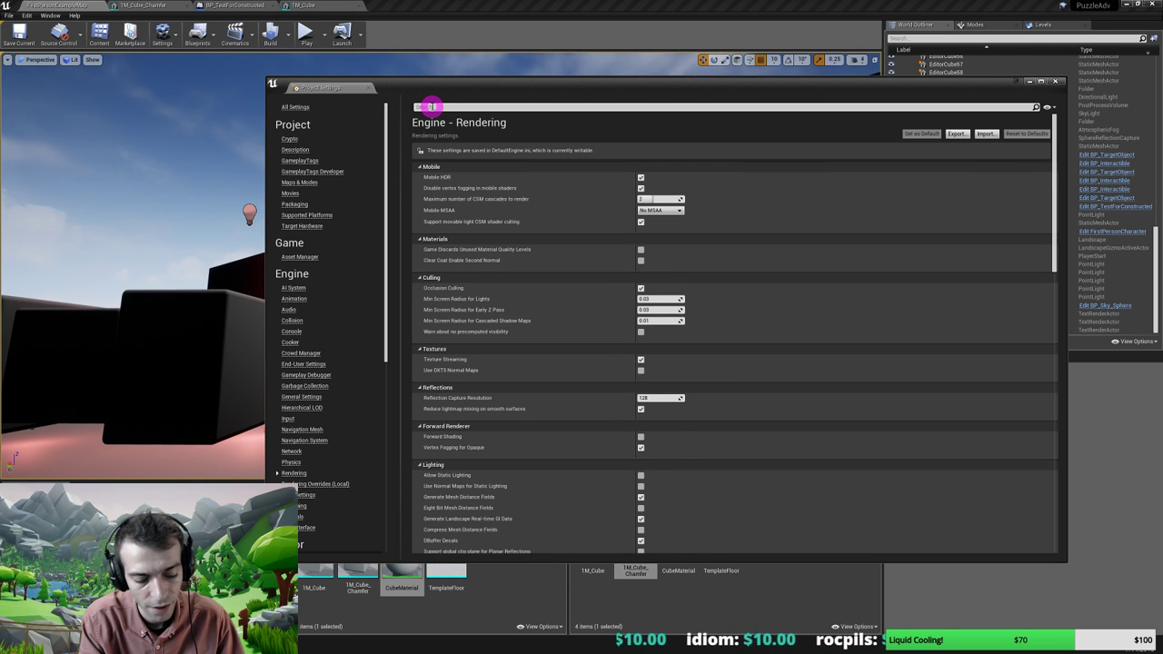
Search the project settings for "casca" and for "pre", and look through the matching options
text(casca)
key(BackSpace)
key(BackSpace)
key(BackSpace)
key(BackSpace)
key(BackSpace)
key(BackSpace)
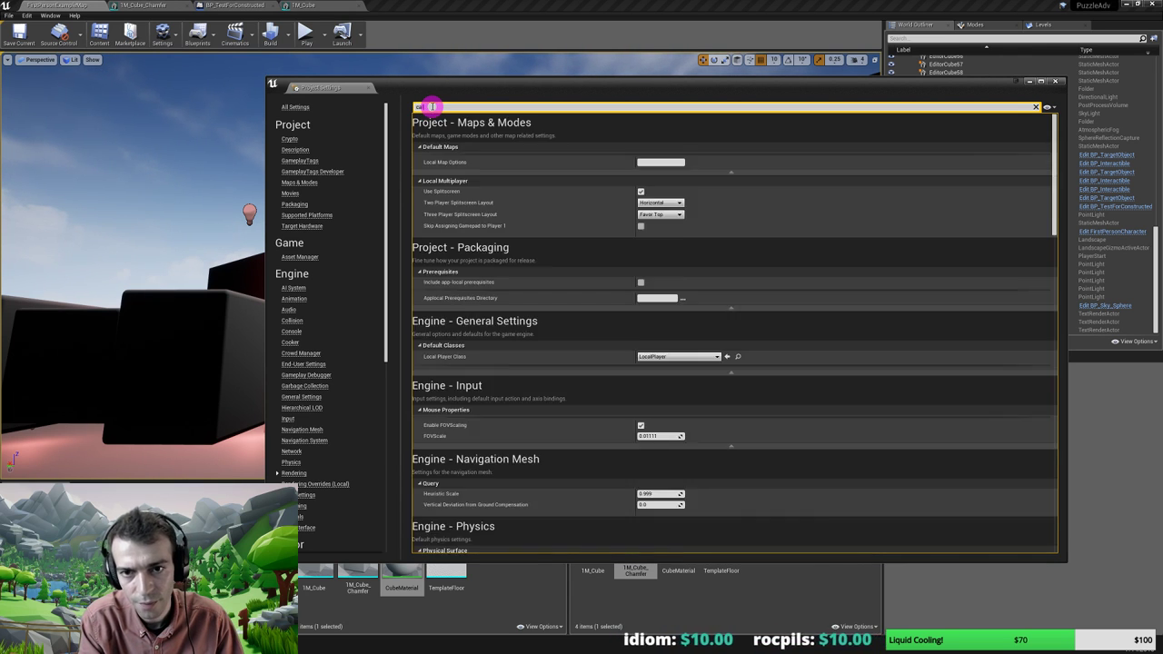
text(pre)
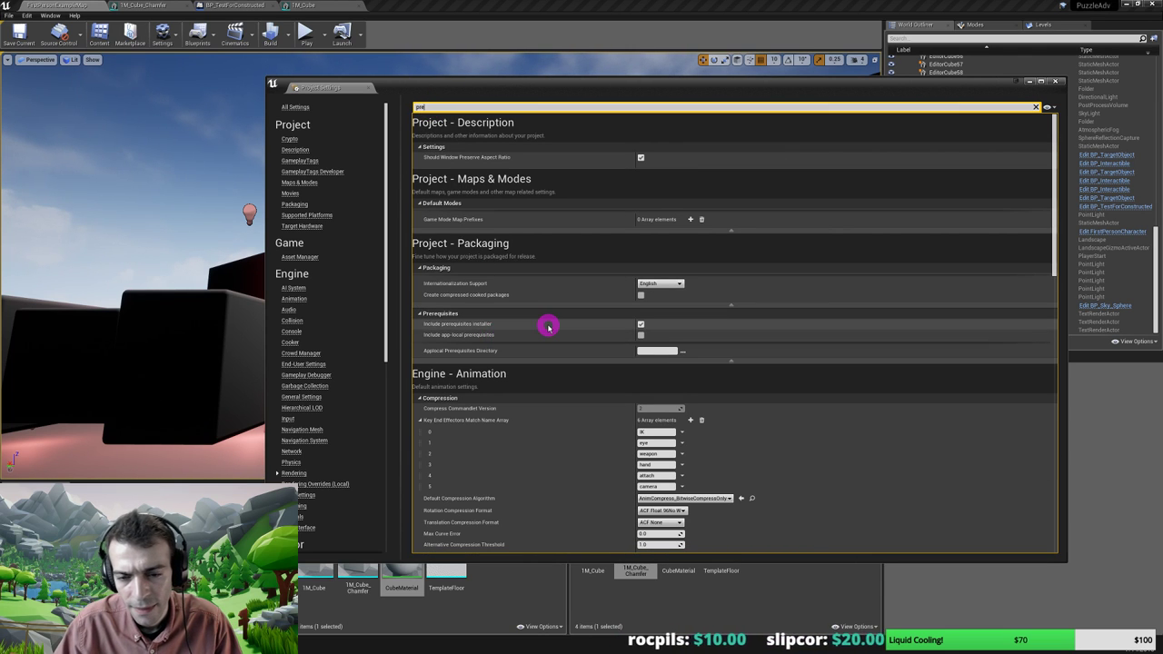
scroll(549, 325, down, 2)
scroll(549, 326, down, 2)
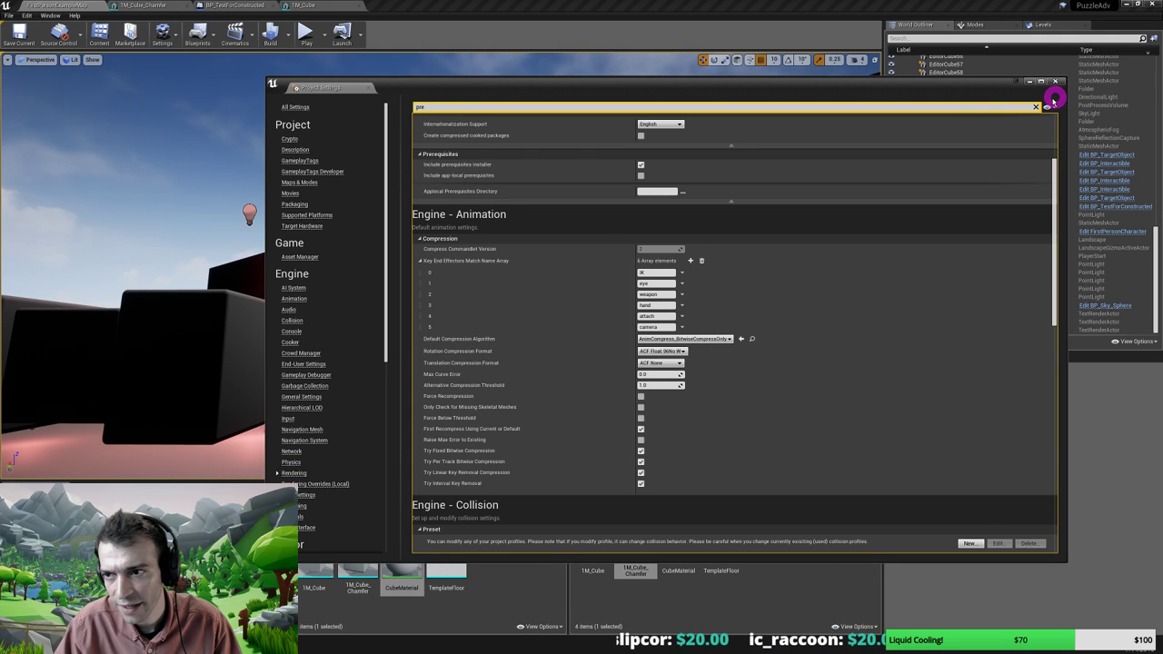
Show all project settings and search them for "shadows"
click(289, 107)
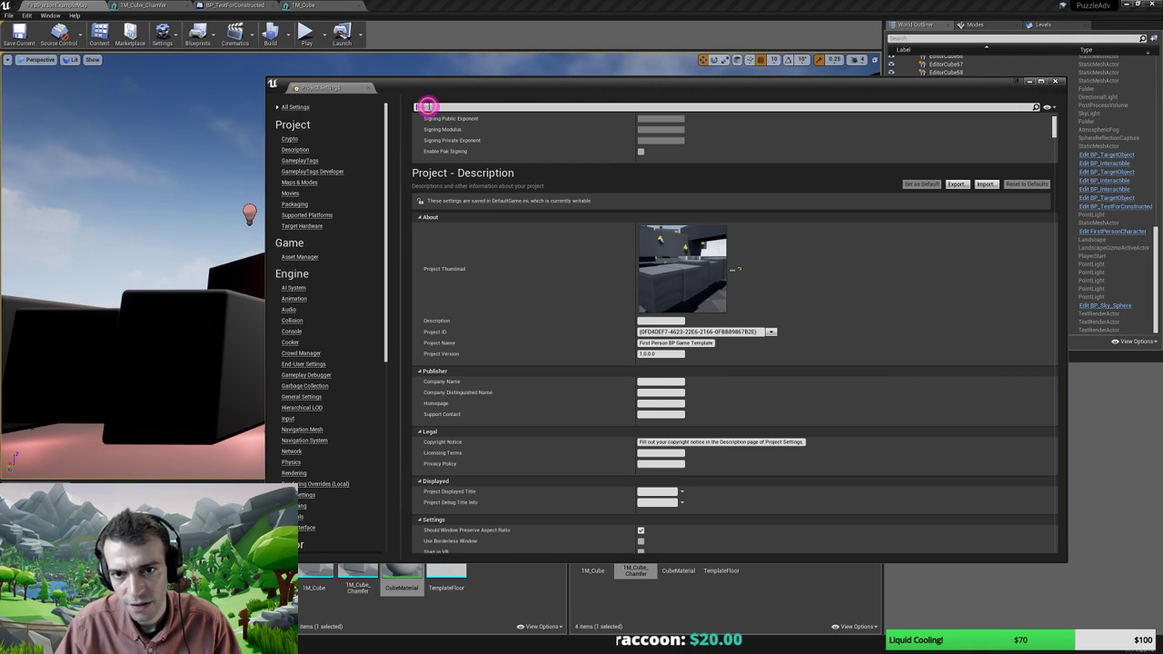
text(shad)
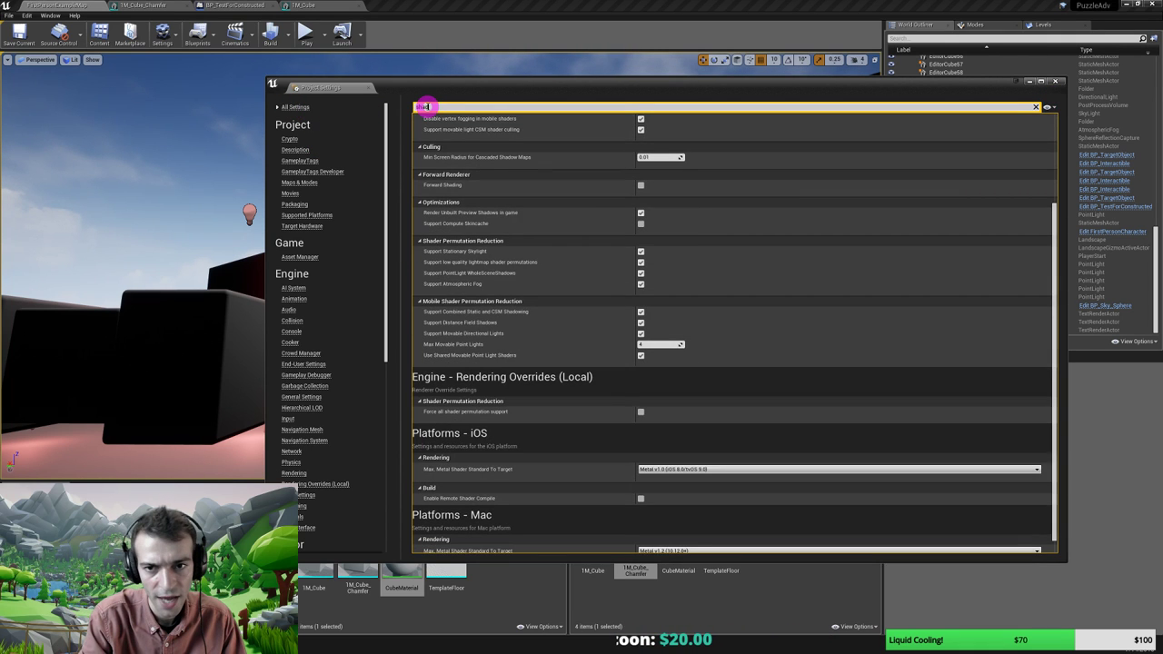
text(dows)
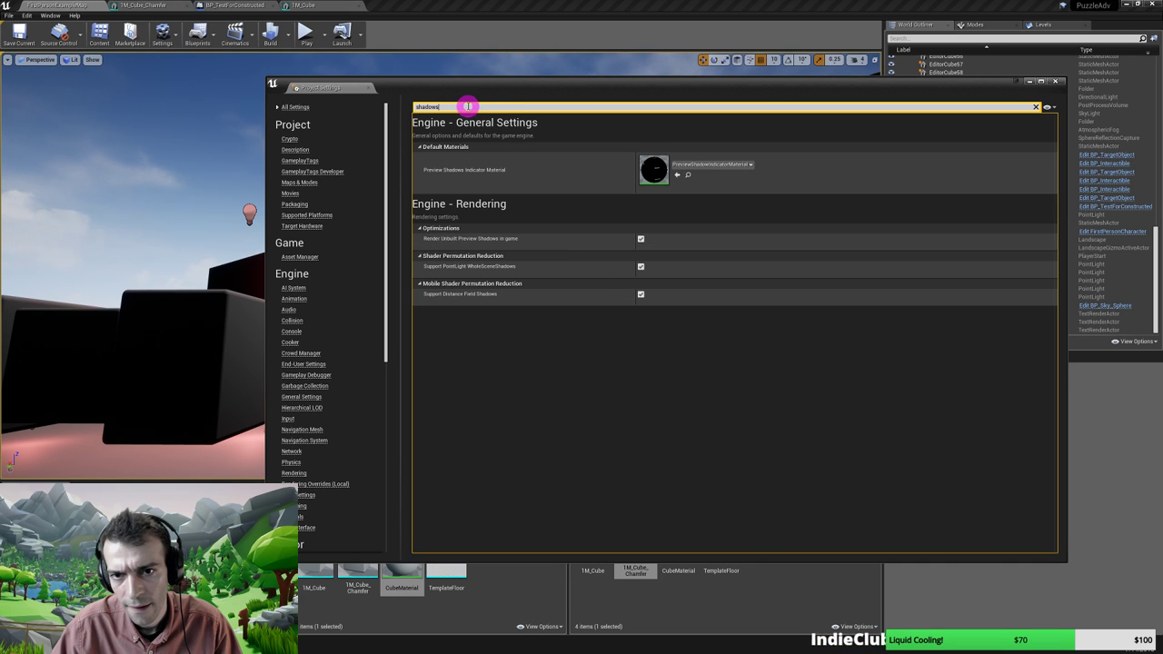
double_click(427, 106)
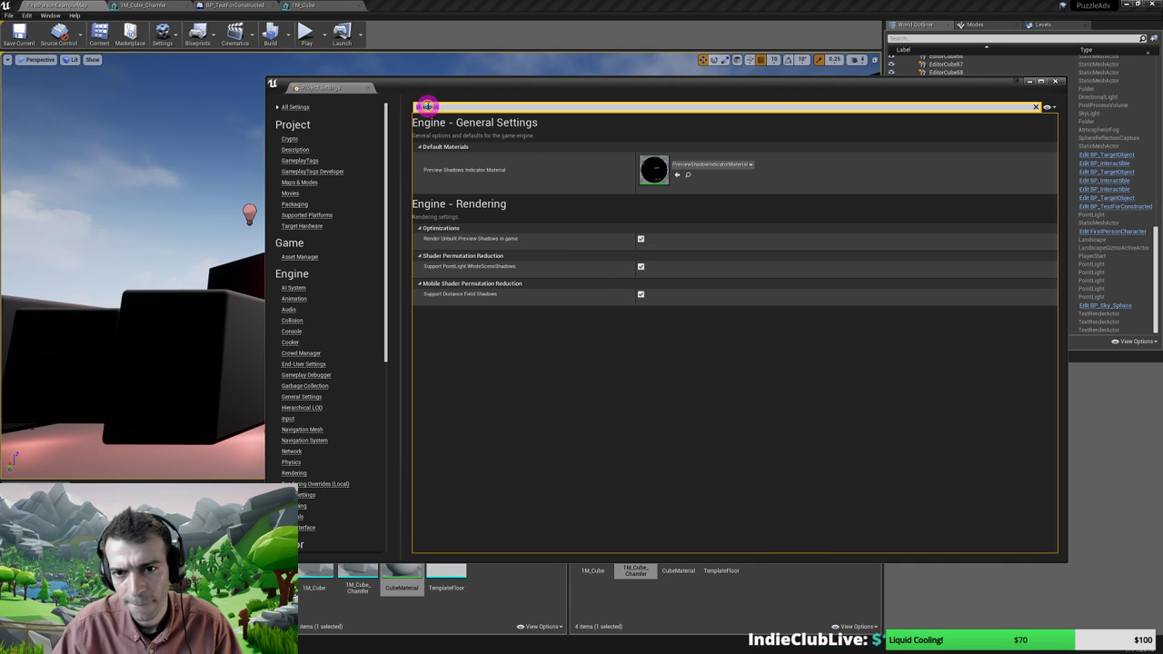
Search all project settings for "preba", "preca" and "bake", and close the project settings
text(pre)
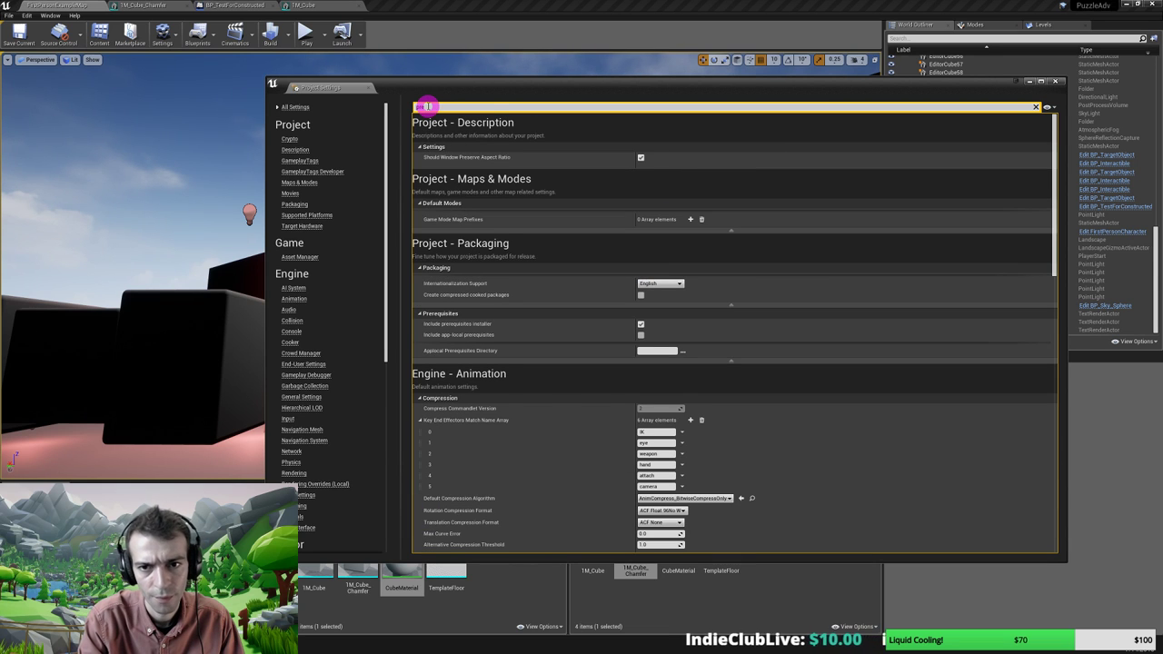
text(ba)
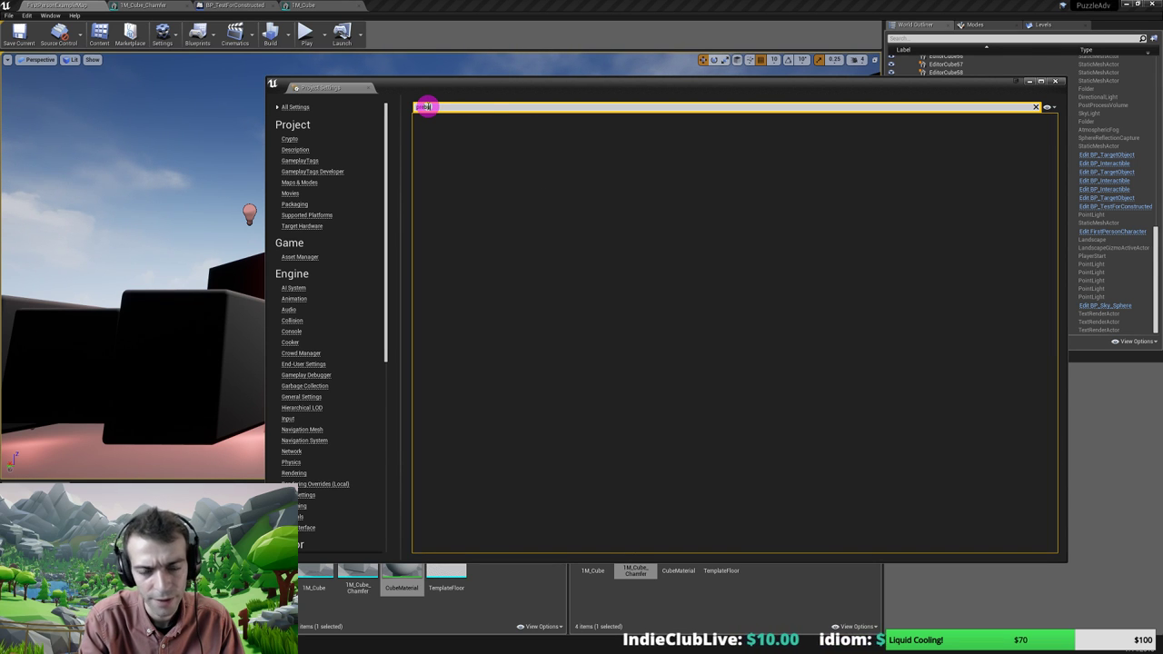
key(BackSpace)
key(BackSpace)
text(ca)
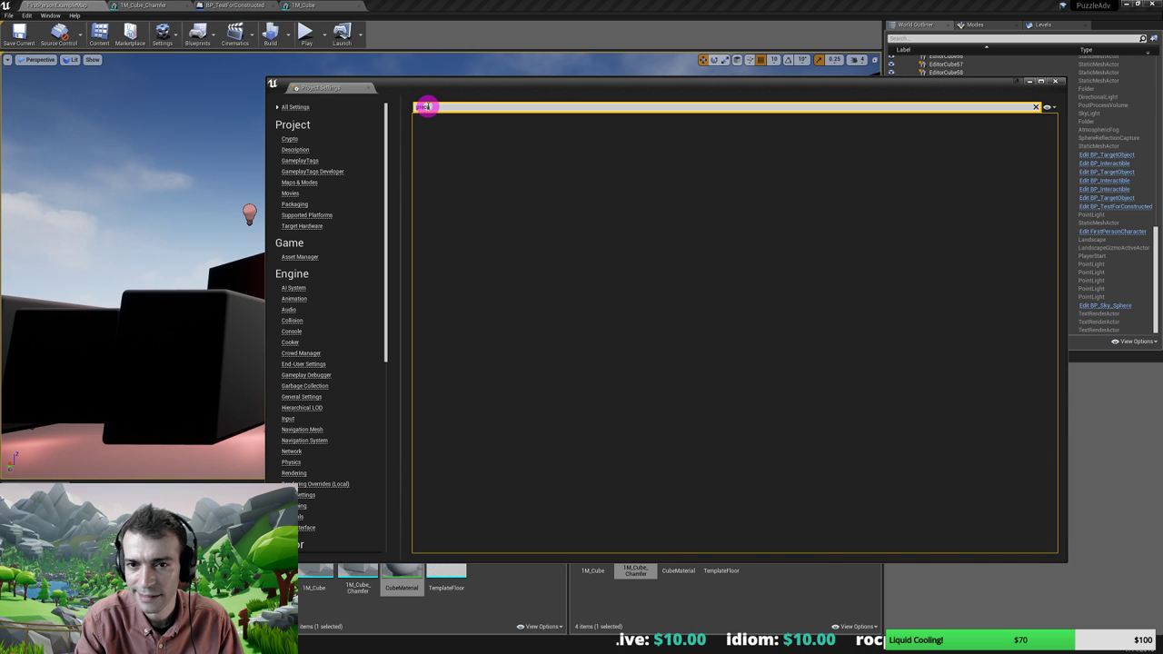
key(BackSpace)
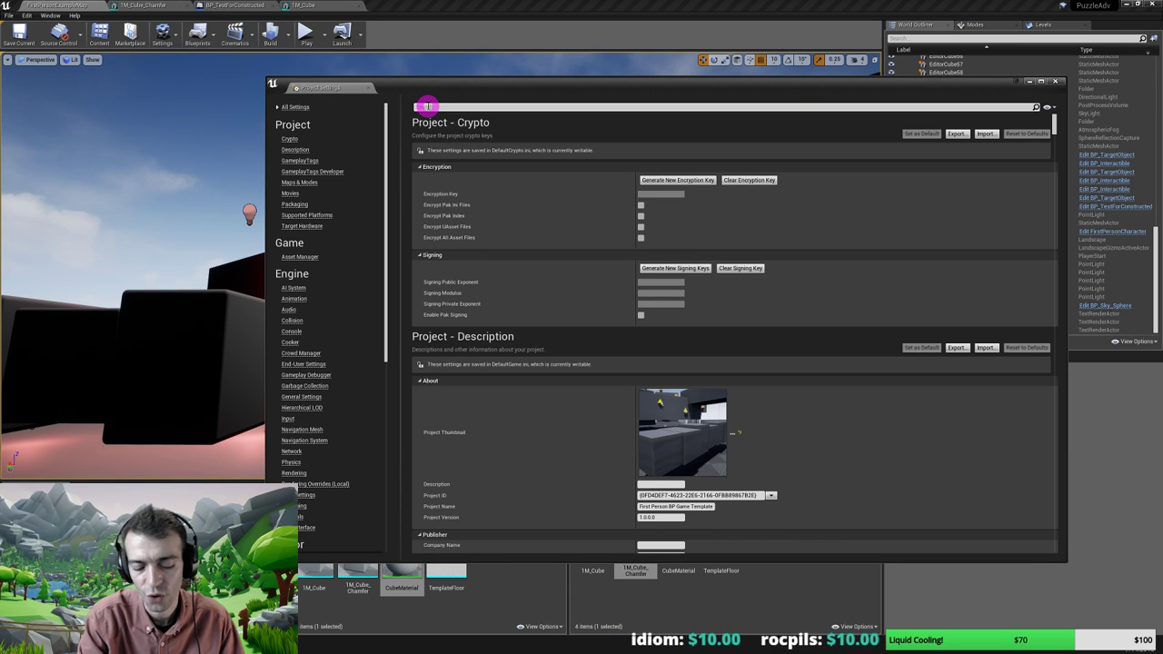
text(bake)
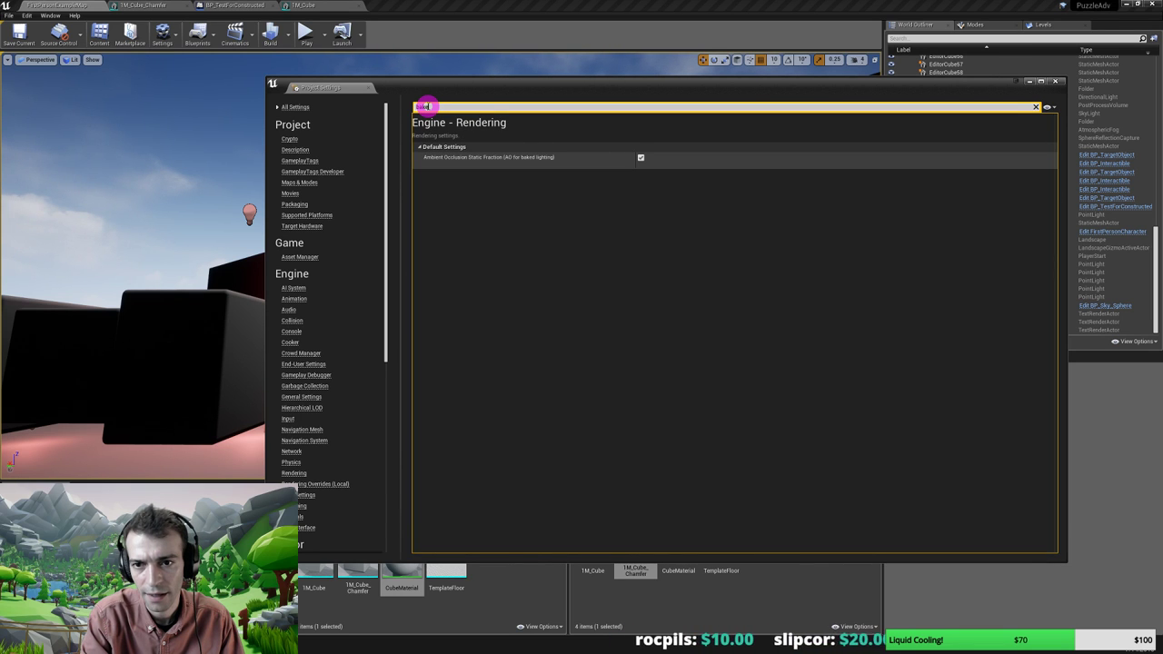
click(1059, 83)
Play the level and shoot the loose cube past the tall pillar to check how the red lights and shadows affect it
right_drag(482, 304, 381, 397)
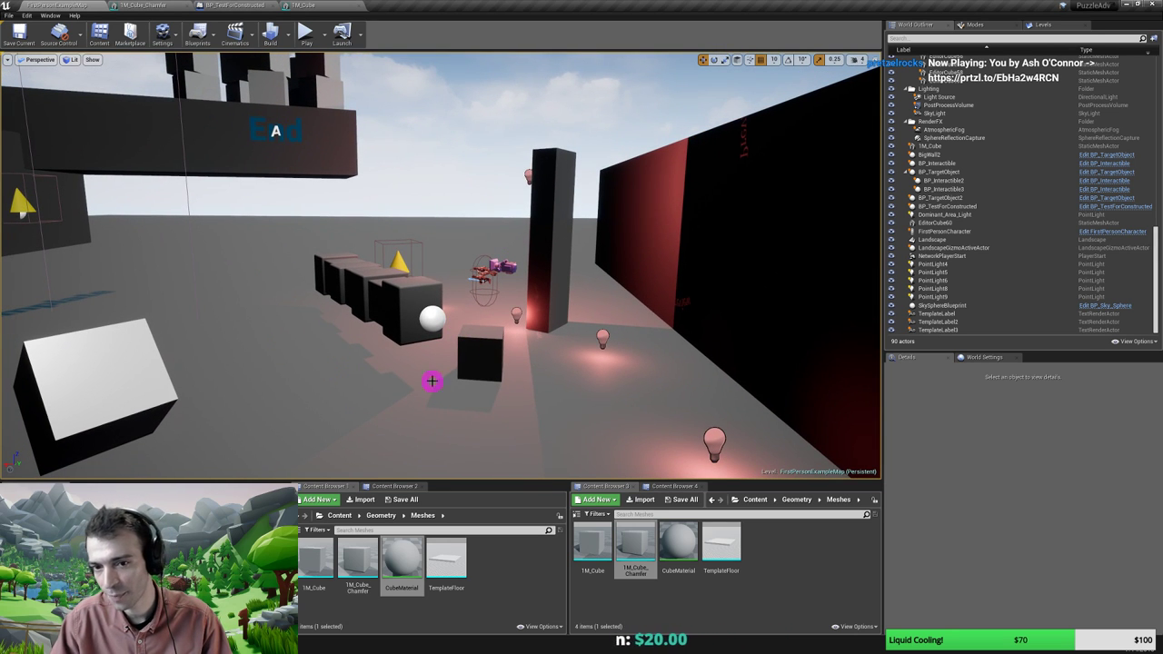
mouse_move(415, 360)
right_down()
mouse_move(475, 348)
mouse_move(414, 356)
right_up()
key(alt+p)
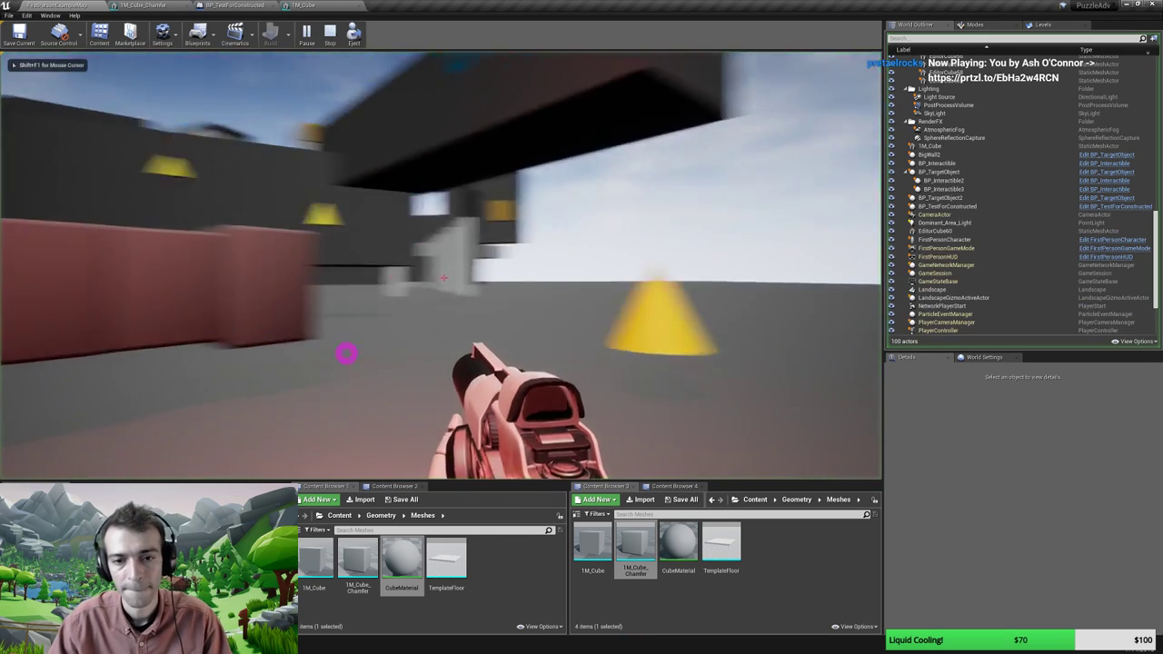
key(w)
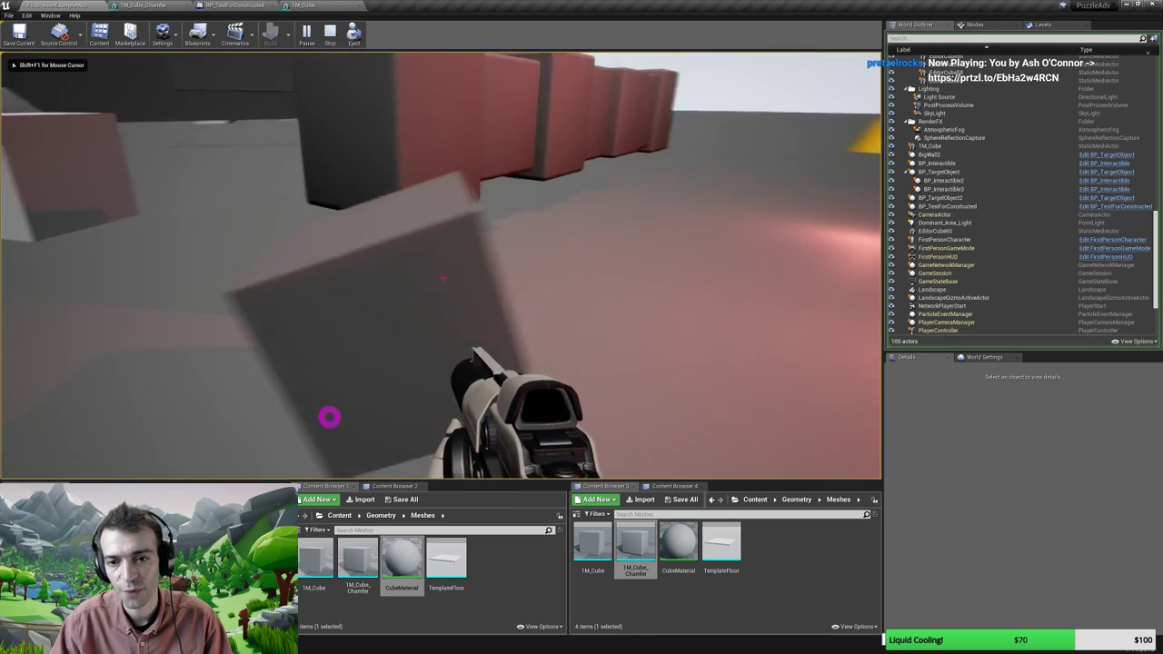
key(s)
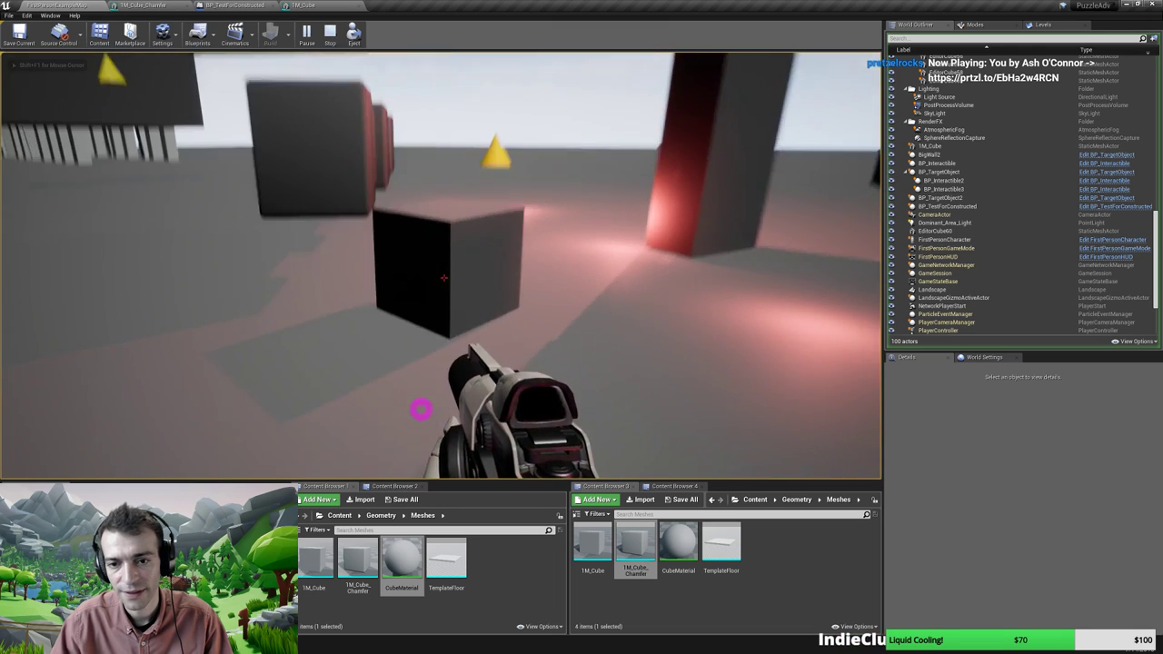
key(w)
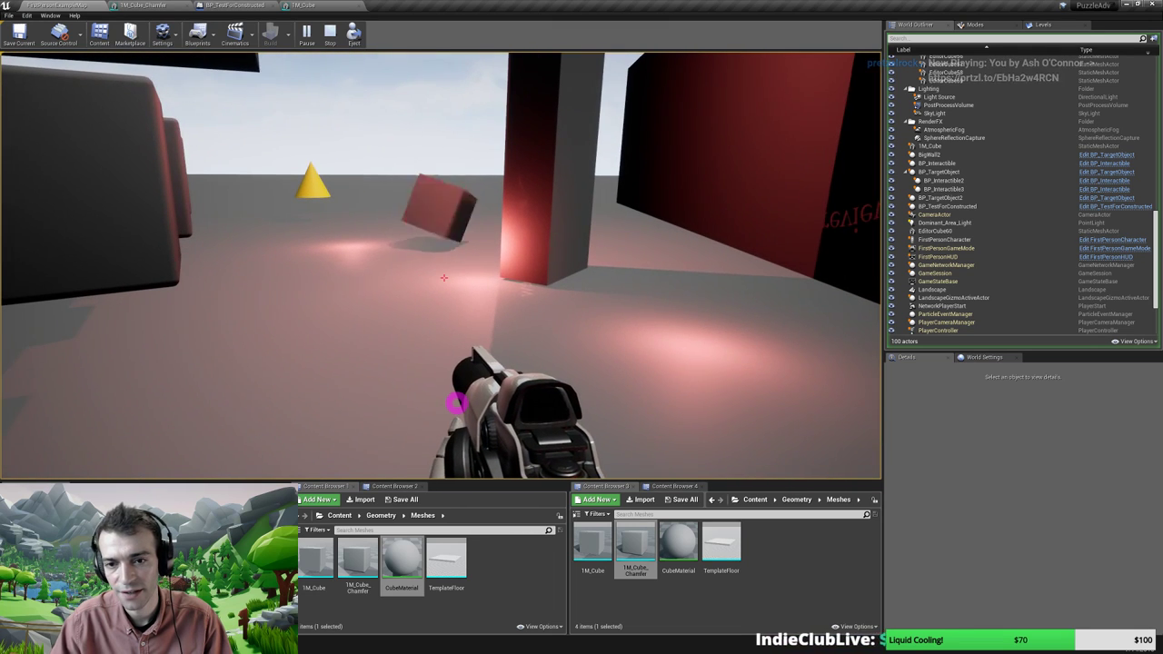
click(444, 277)
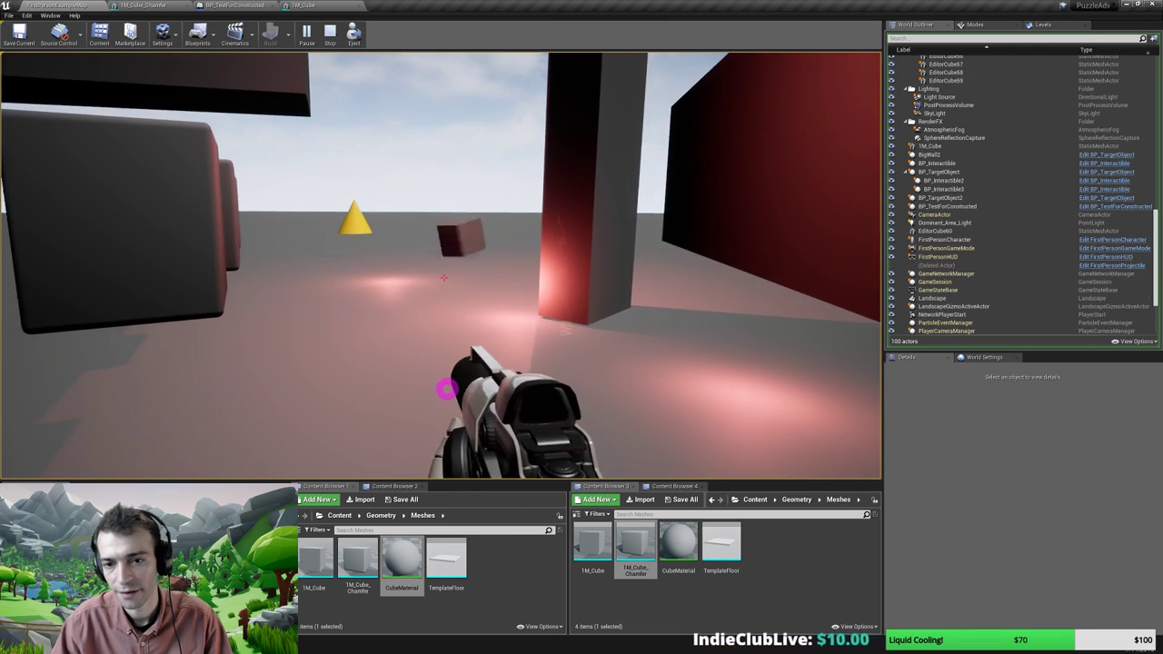
Walk back to the white cubes in game and check one of them moving at the edge of the red-lit area
key(s)
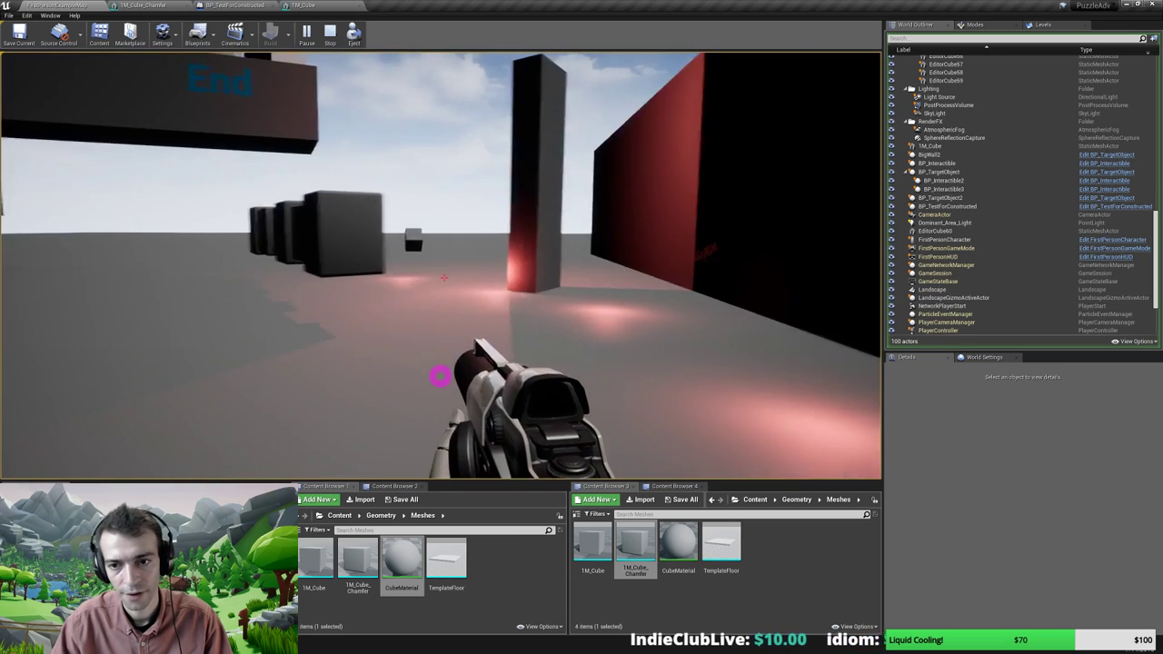
key(w)
key(s)
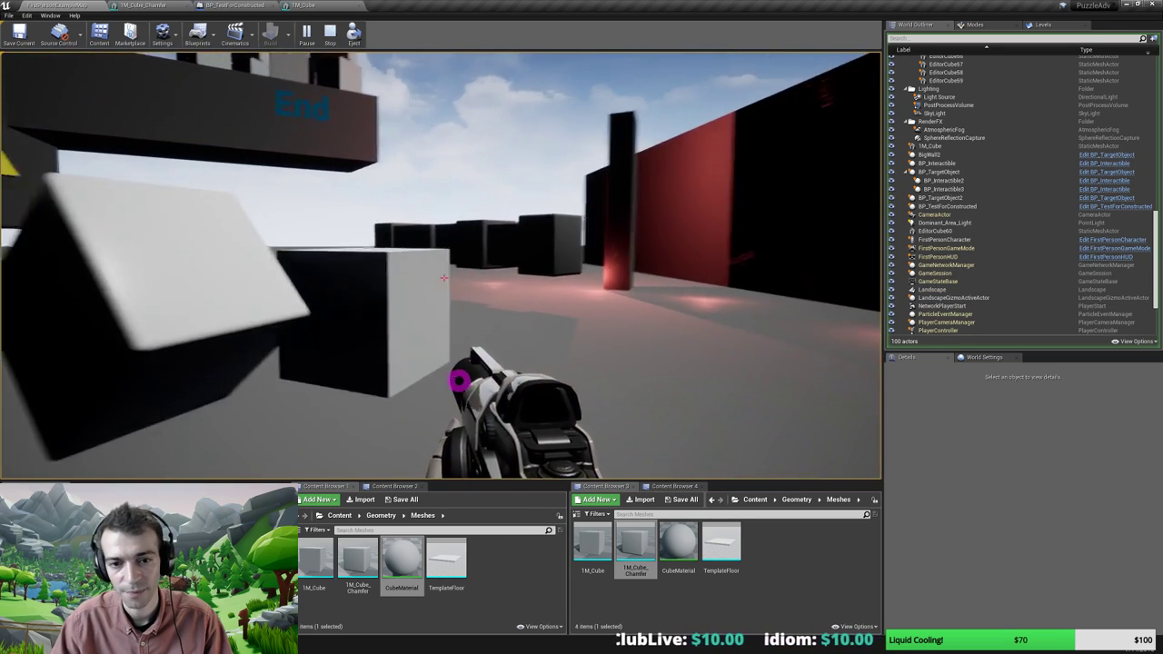
key(w)
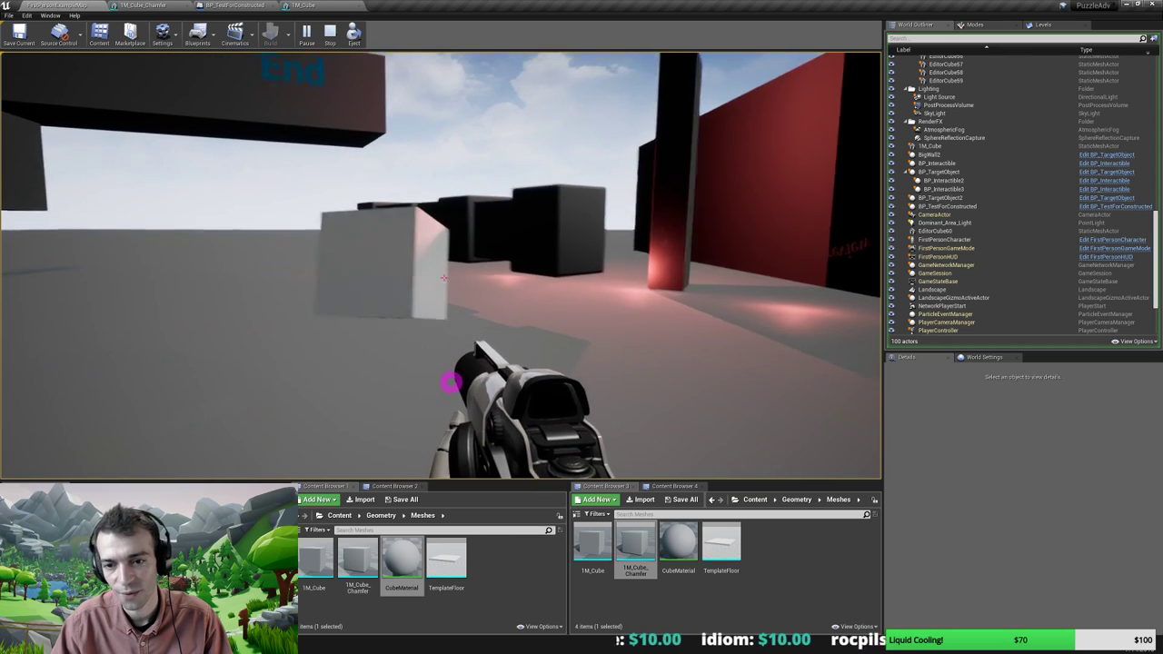
key(a)
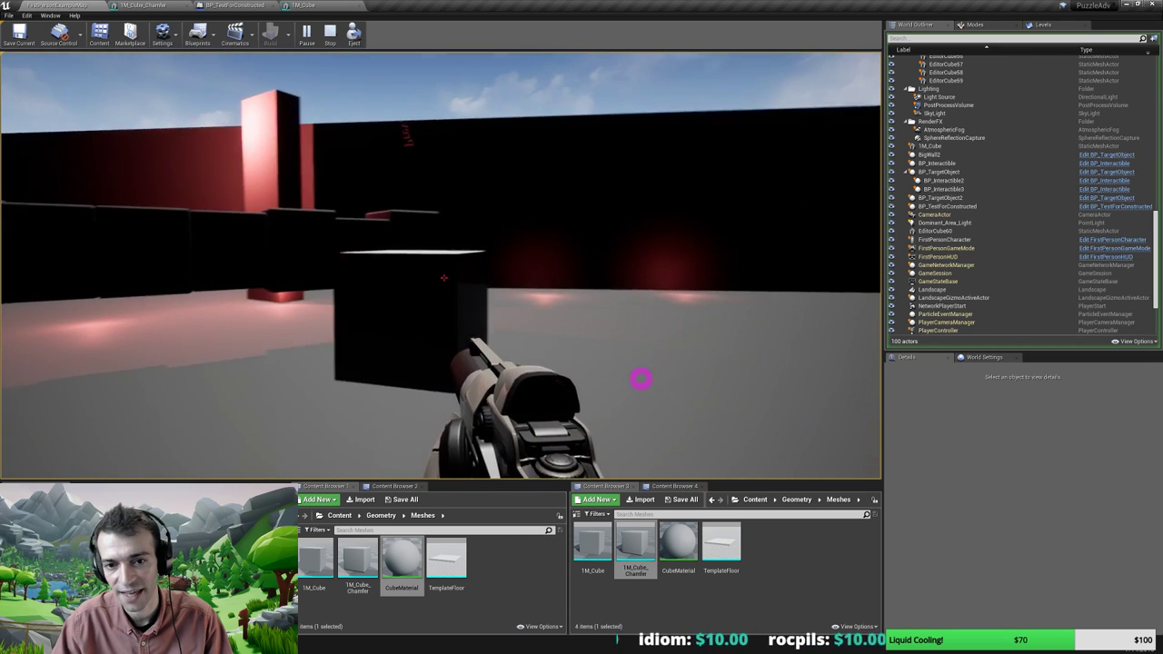
Shoot the loose cube in game towards the small red point lights along the dark wall
click(646, 375)
key(w)
click(645, 375)
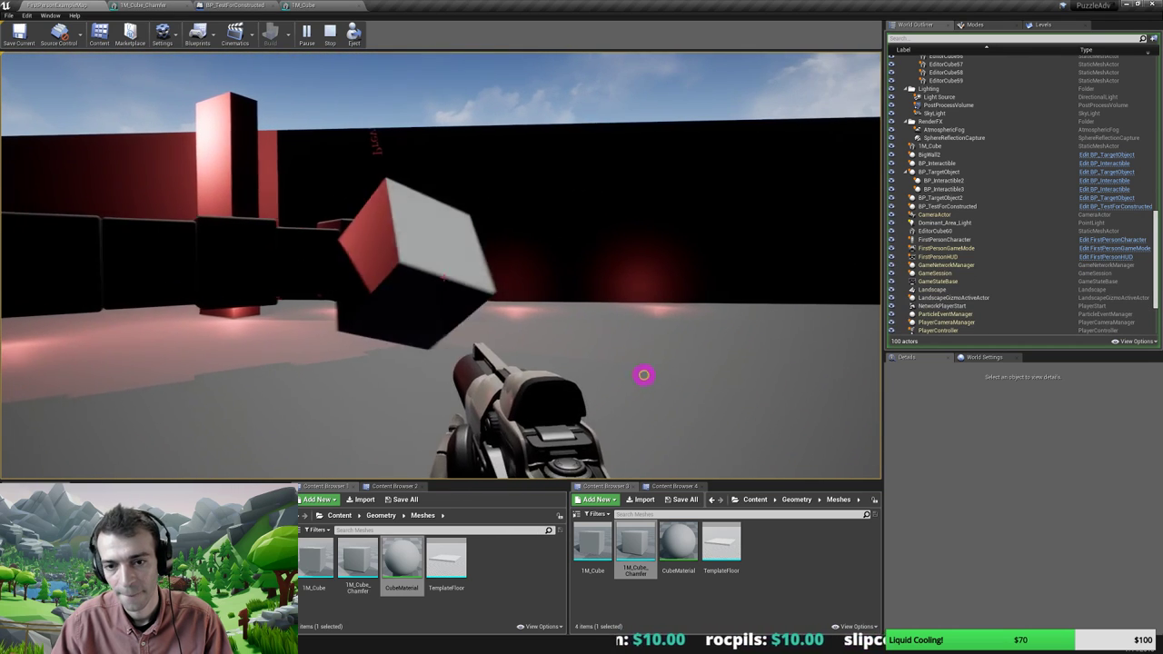
click(654, 372)
click(662, 369)
key(w)
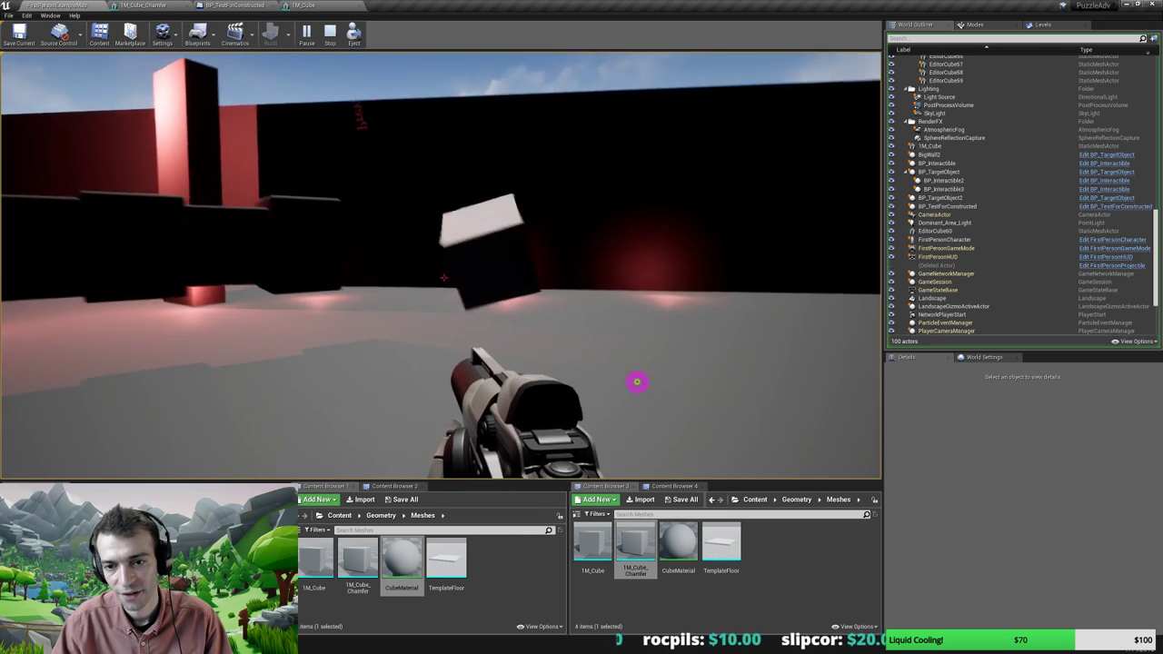
key(w)
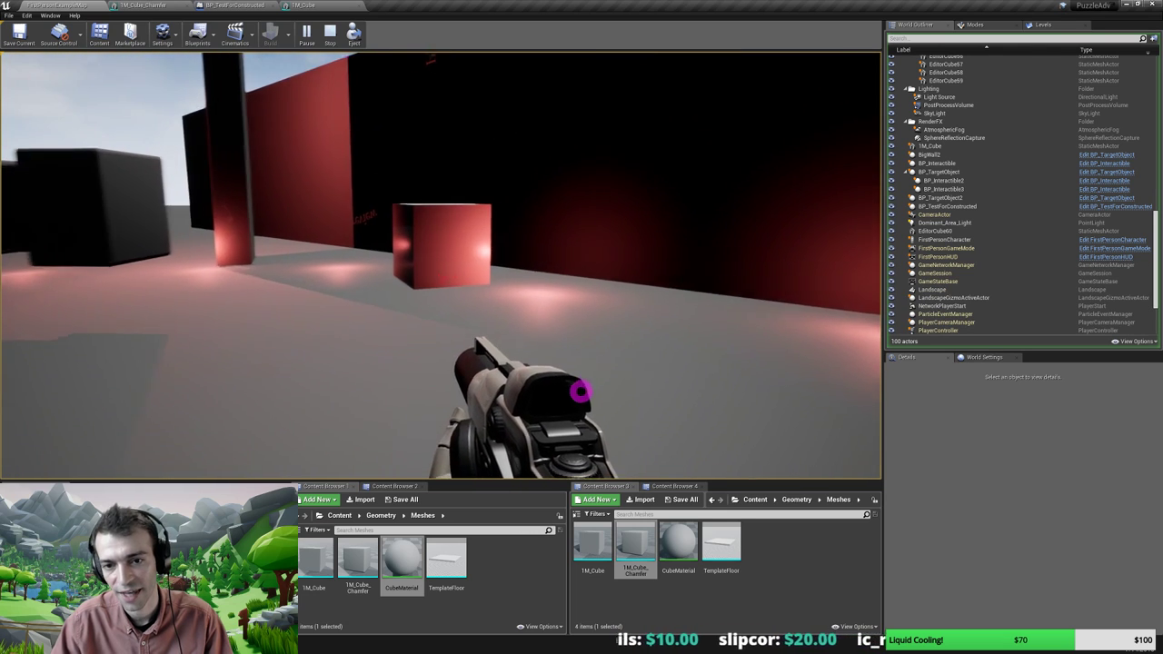
Walk around the cube between the small red lights to check its faces in game, and end the play session
key(a)
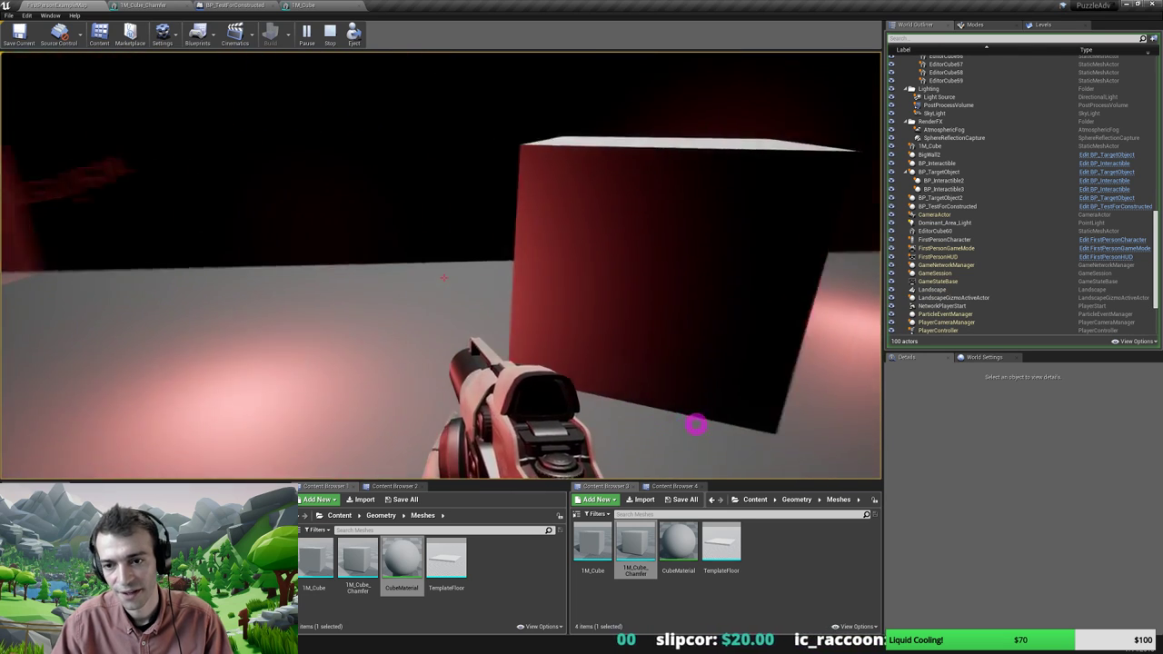
key(d)
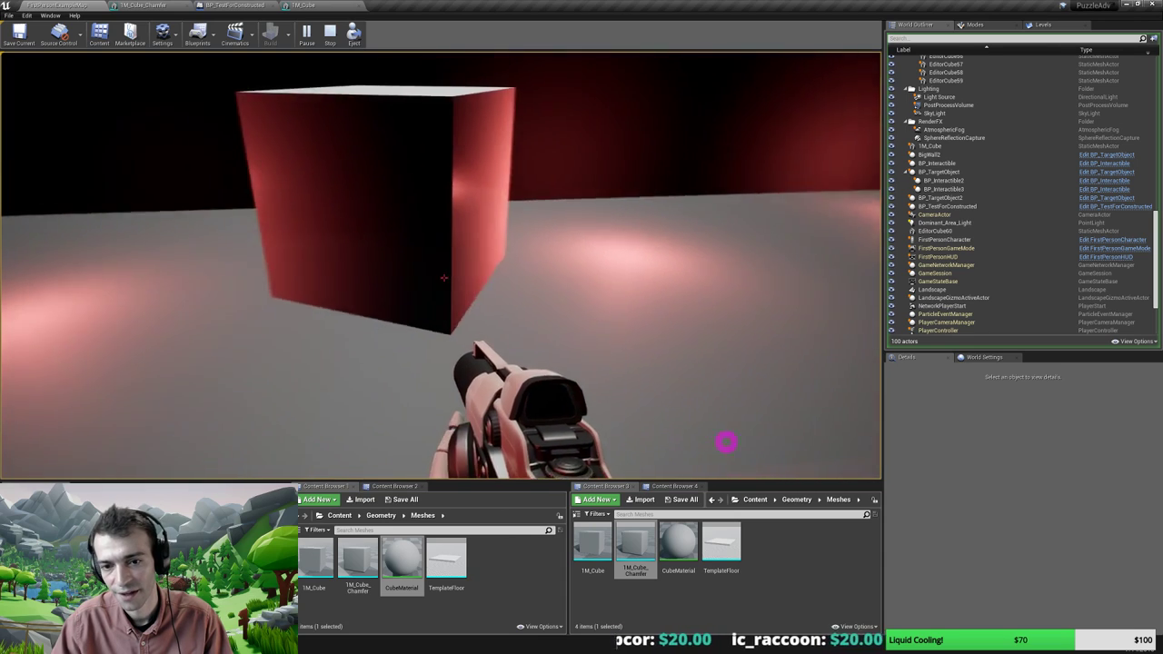
key(s)
key(s)
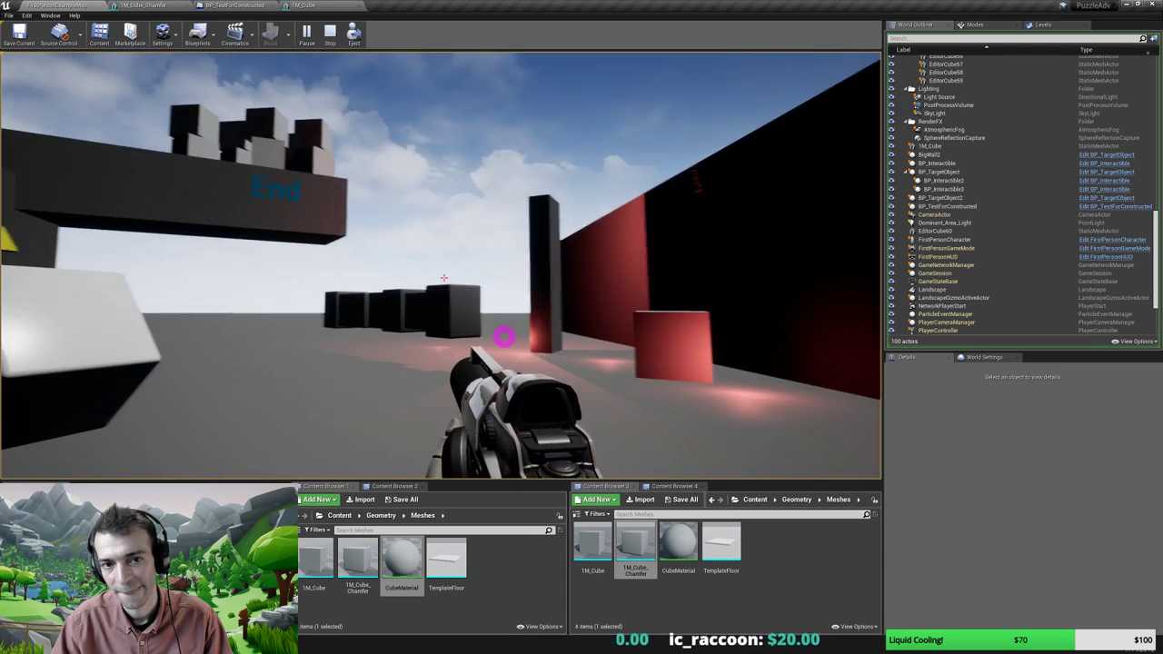
key(w)
key(a)
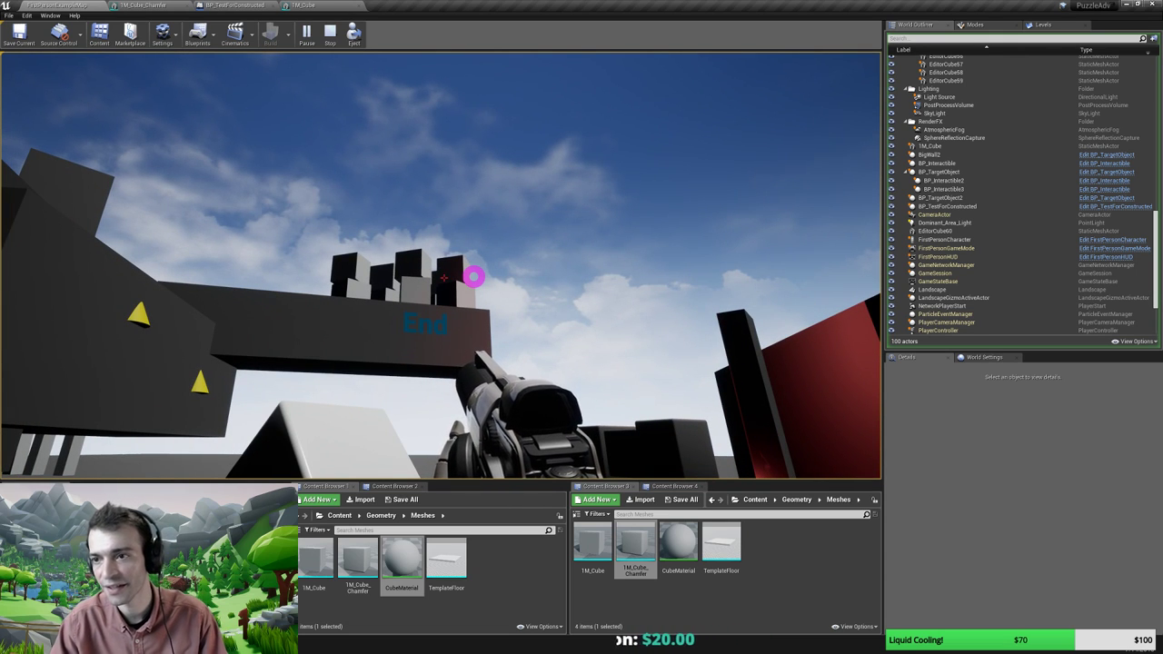
key(Escape)
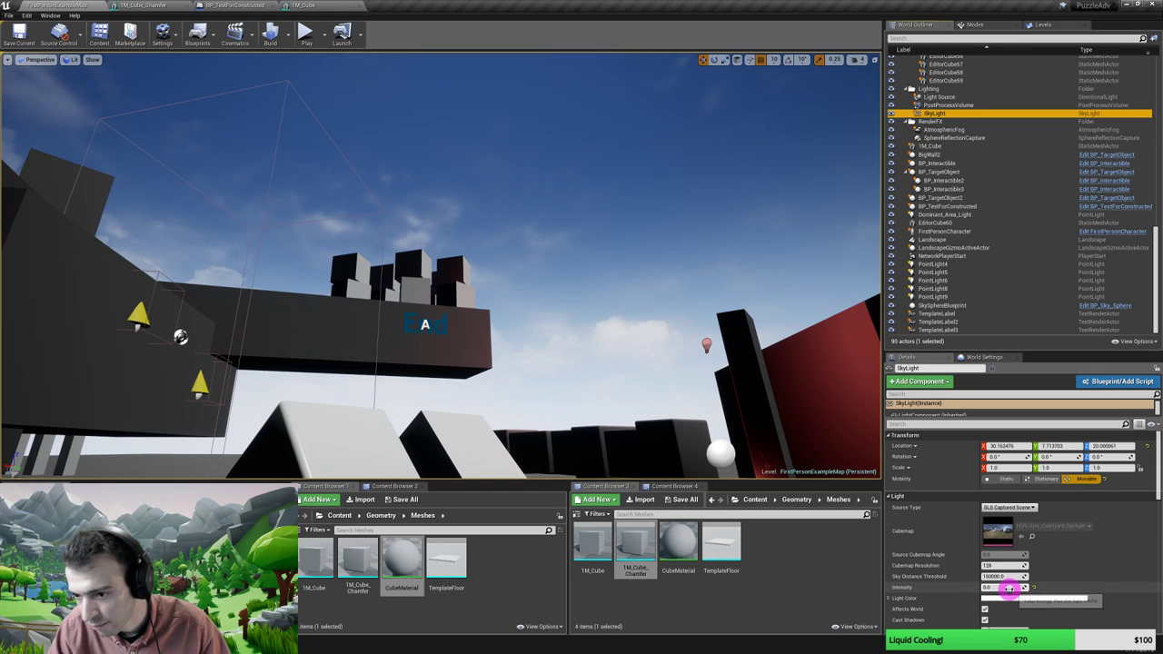
Reset the SkyLight's intensity to its default of 1.0
click(1034, 588)
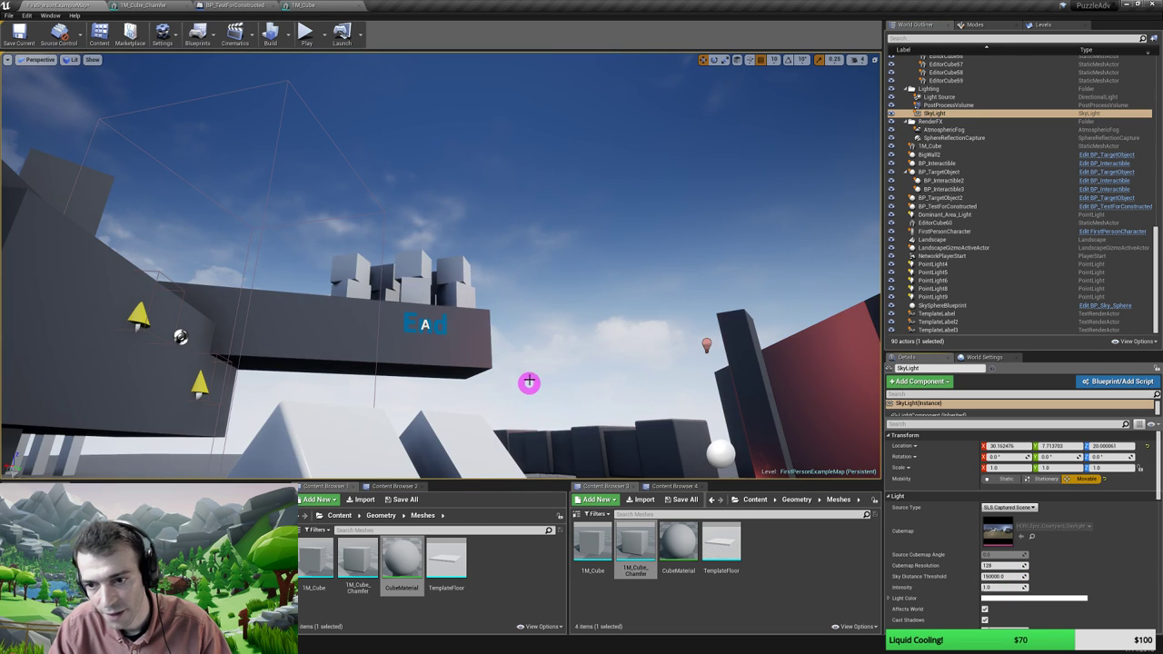
right_drag(529, 381, 564, 408)
key(w)
key(s)
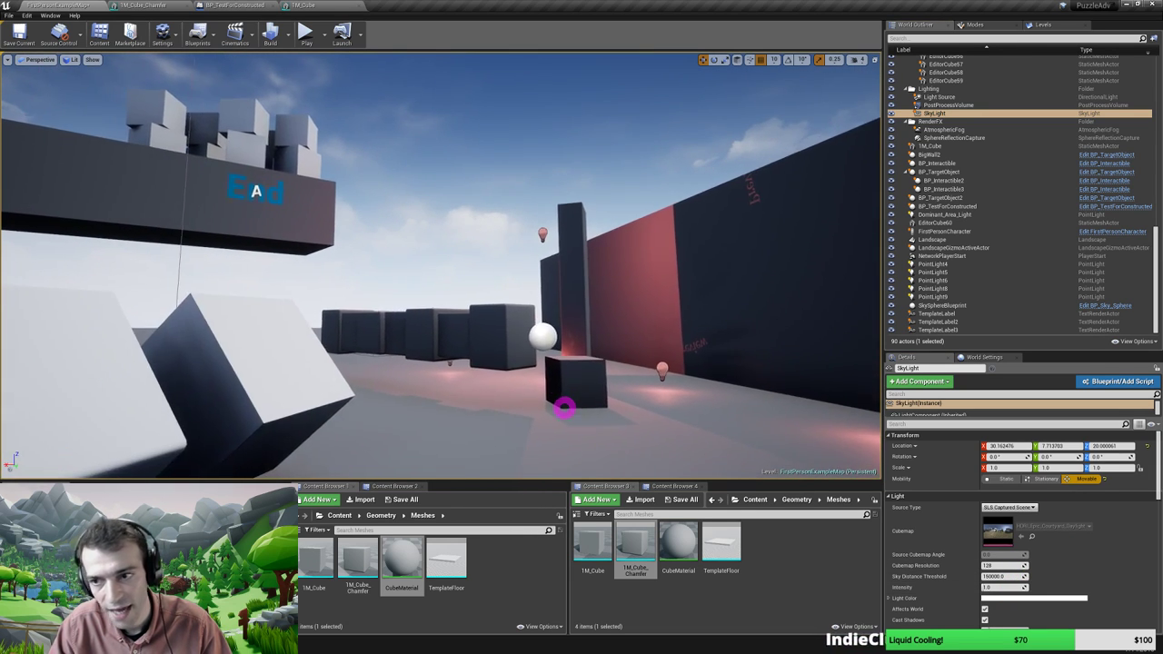
Review the shadow settings of the directional Light Source and the mobility of the tall pillar
click(939, 96)
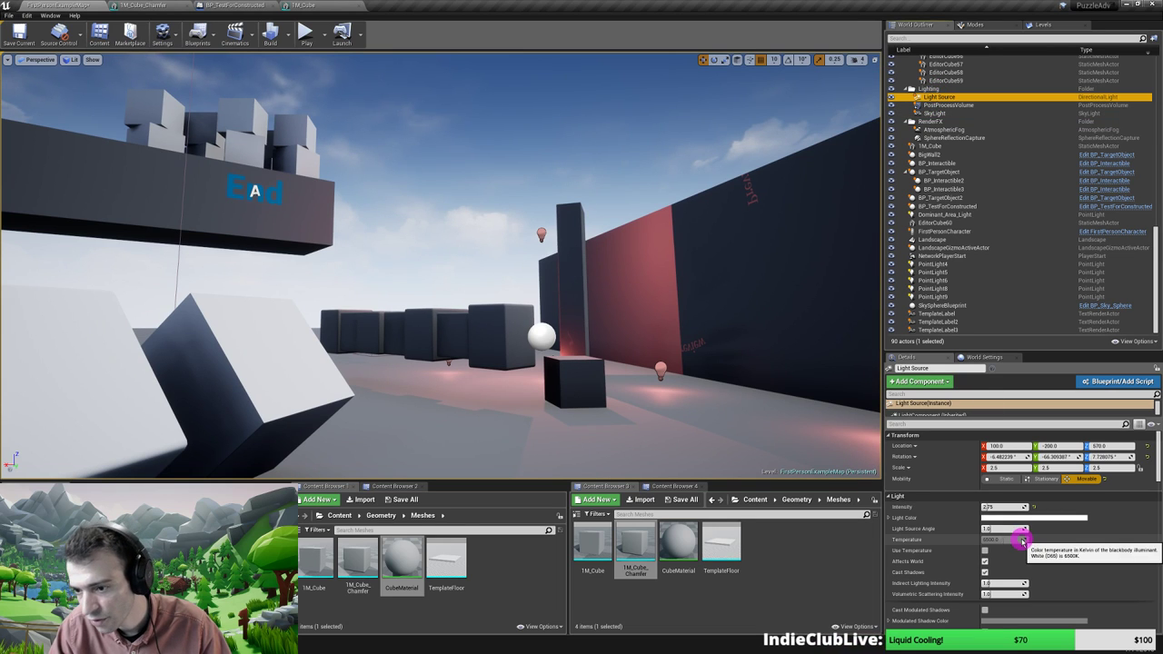
scroll(1032, 538, down, 5)
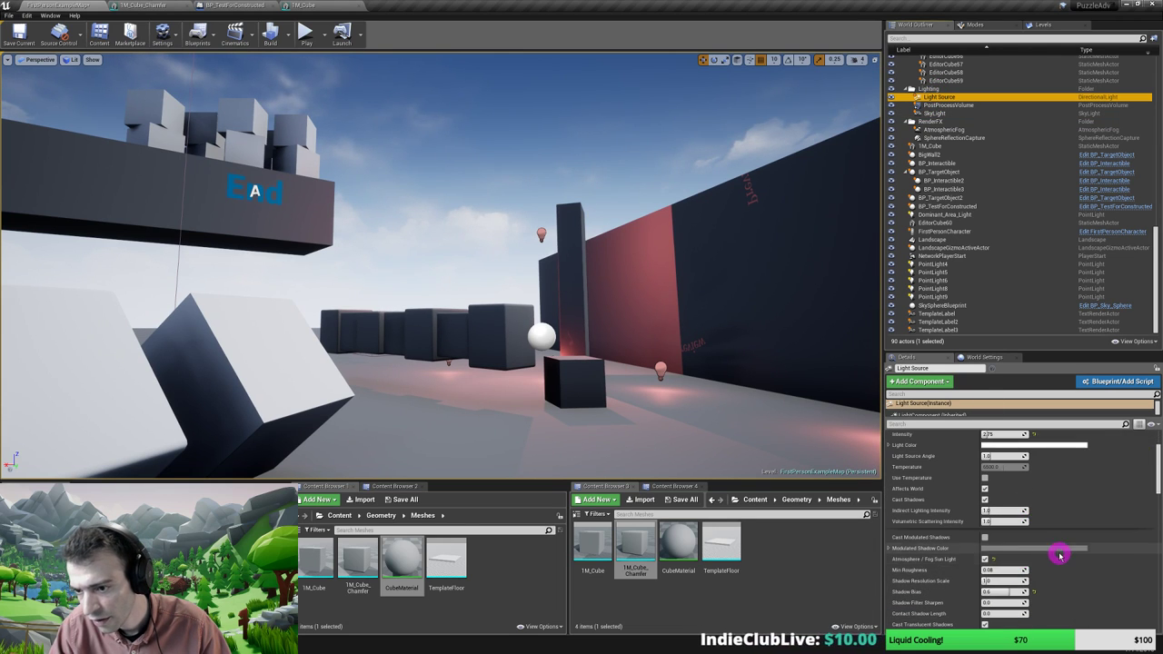
scroll(1059, 555, down, 2)
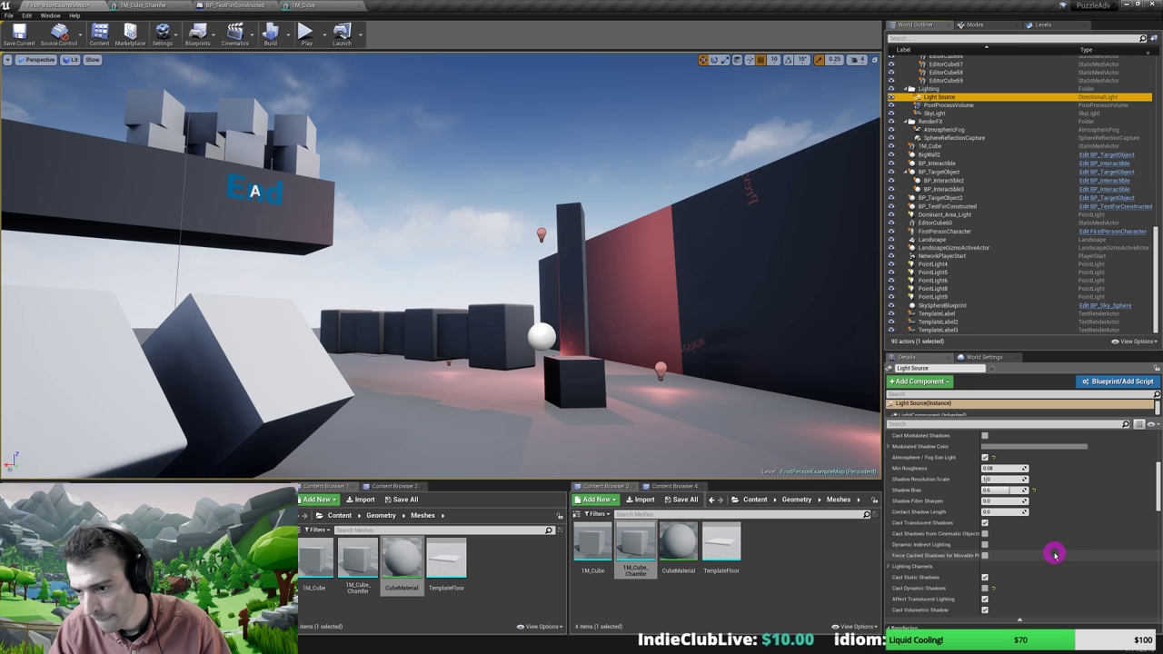
click(576, 287)
scroll(1027, 436, up, 10)
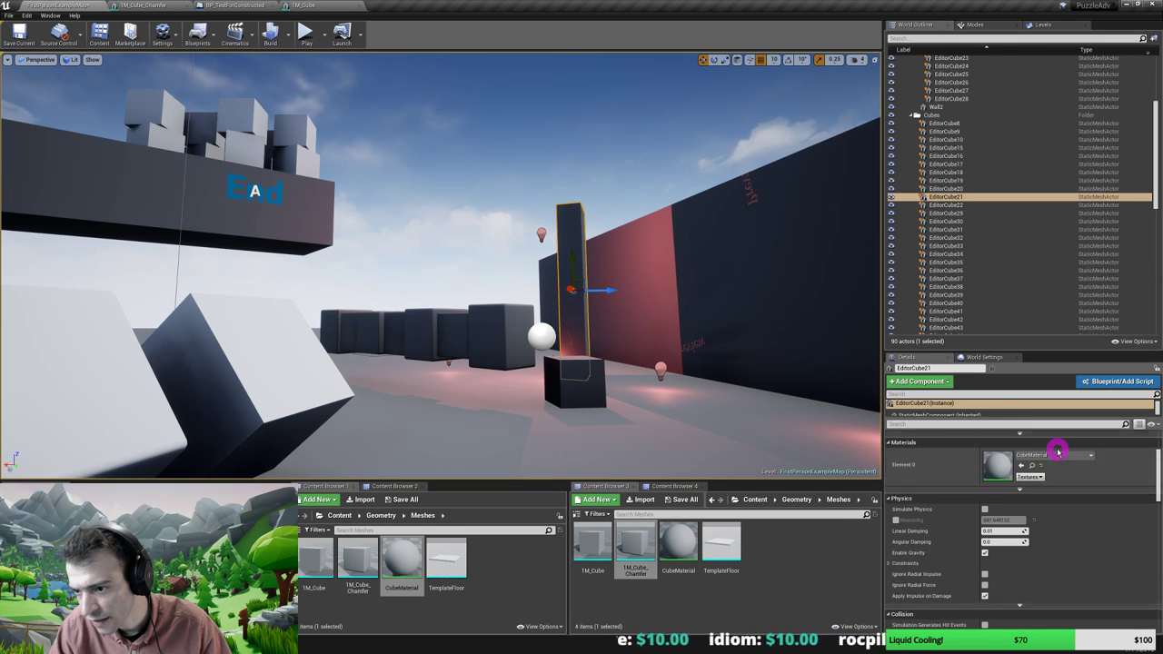
click(1061, 481)
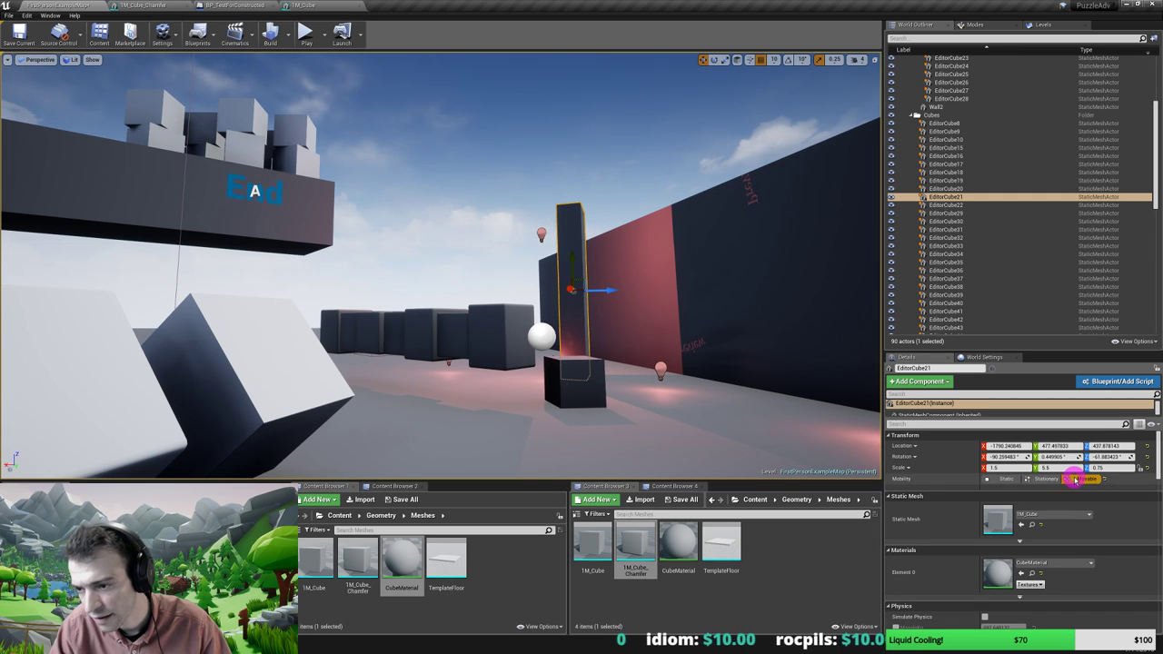
Set the mobility of the long wall Wall2 to Static
right_drag(558, 344, 588, 343)
click(603, 317)
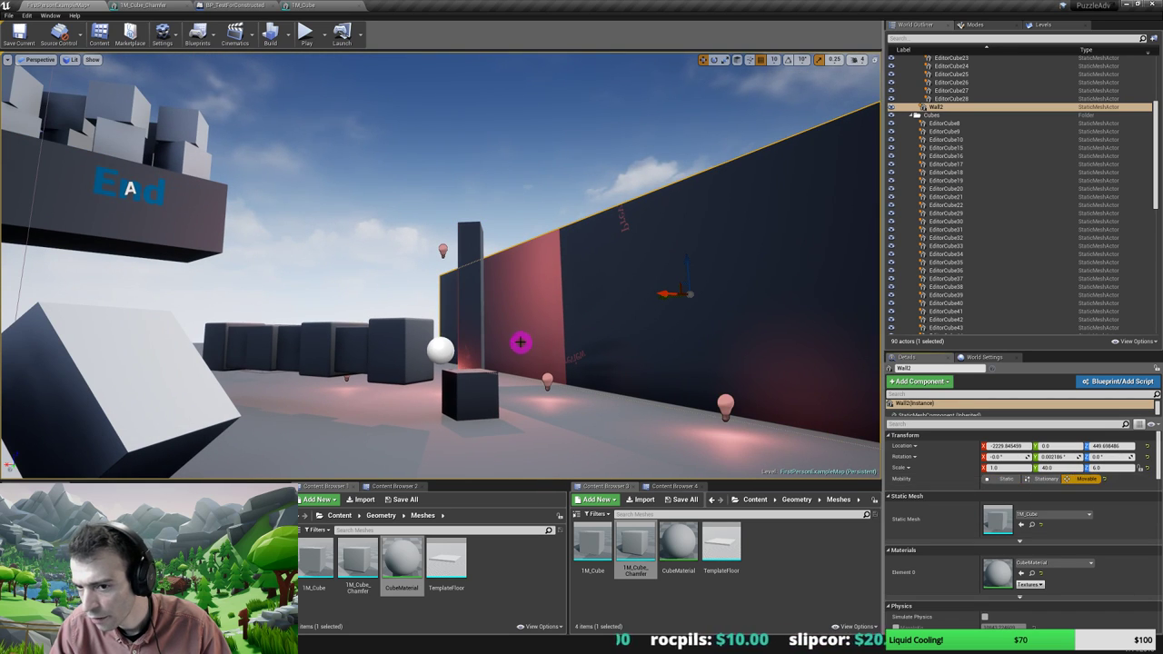
right_drag(519, 343, 563, 343)
key(s)
middle_drag(563, 344, 558, 342)
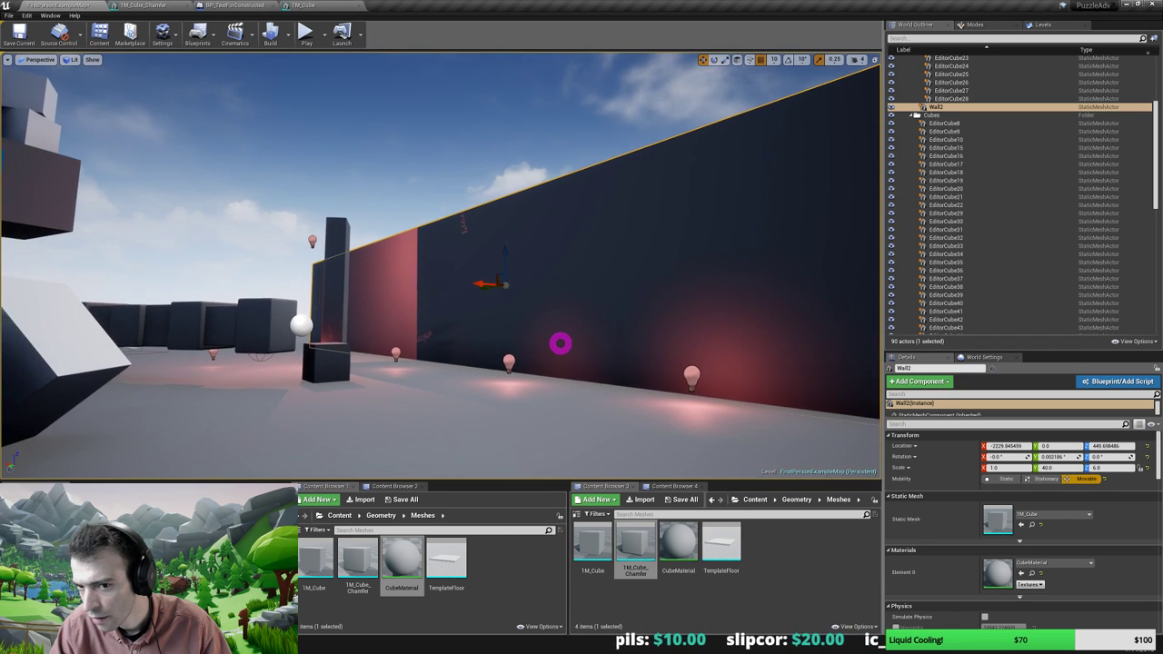
click(1001, 479)
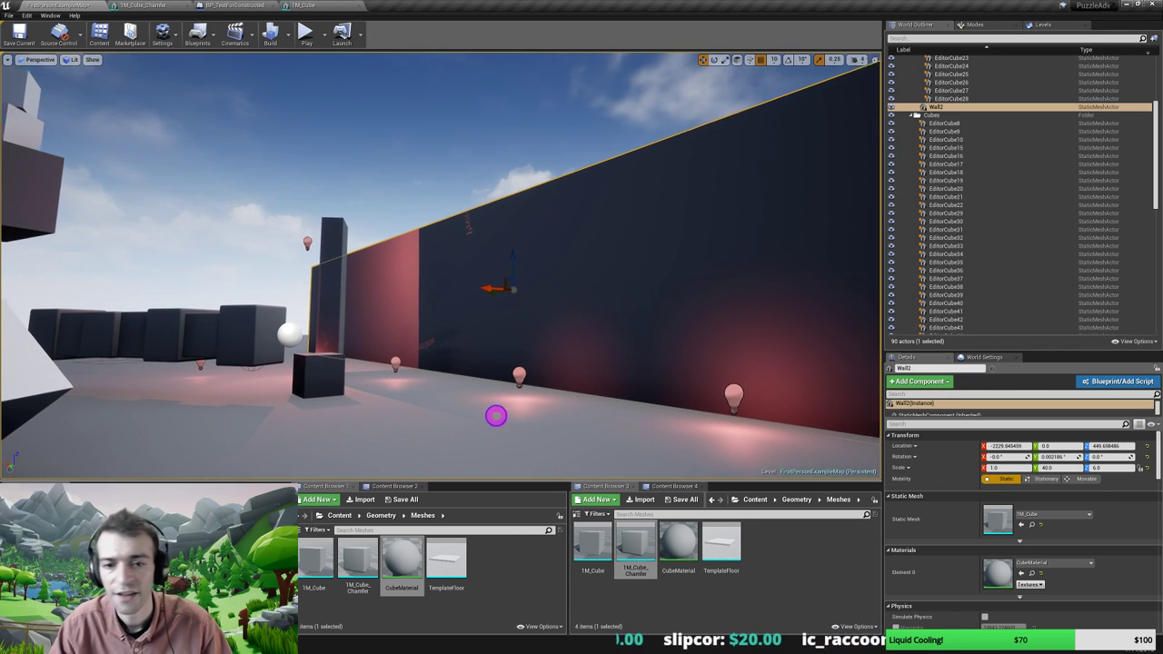
Inspect the long wall, pillar and loose cube from several angles to compare how the red lights affect them
middle_drag(494, 415, 497, 417)
right_drag(490, 414, 529, 465)
key(w)
key(s)
middle_drag(530, 466, 449, 383)
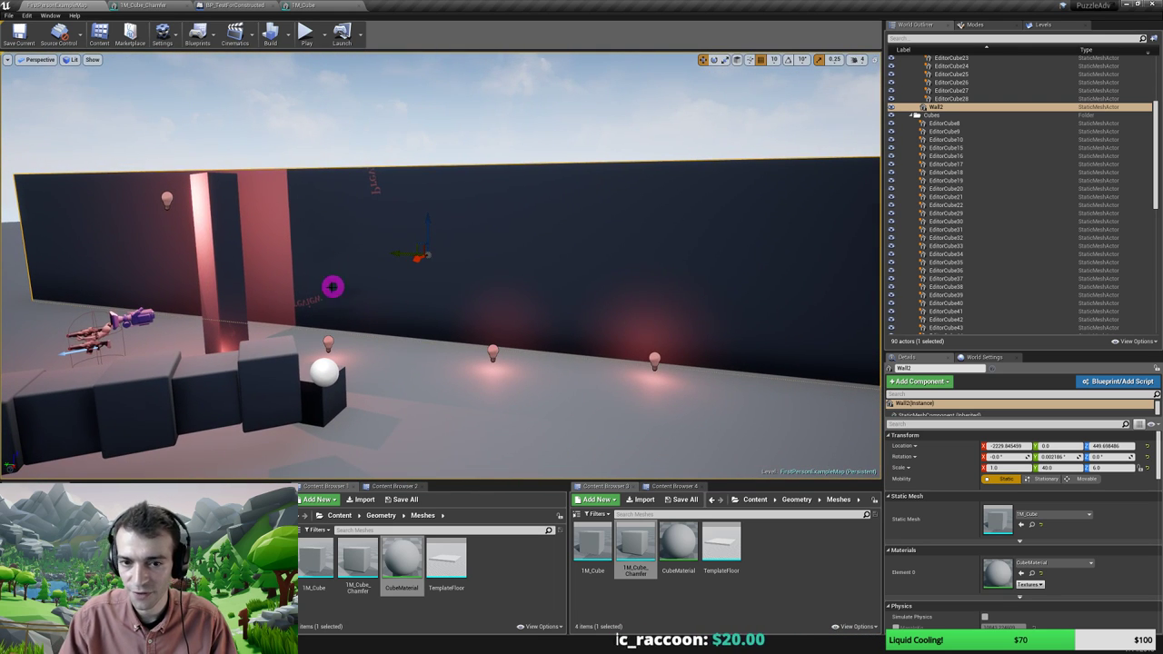
key(w)
right_drag(325, 311, 281, 315)
key(d)
key(a)
middle_drag(414, 375, 410, 374)
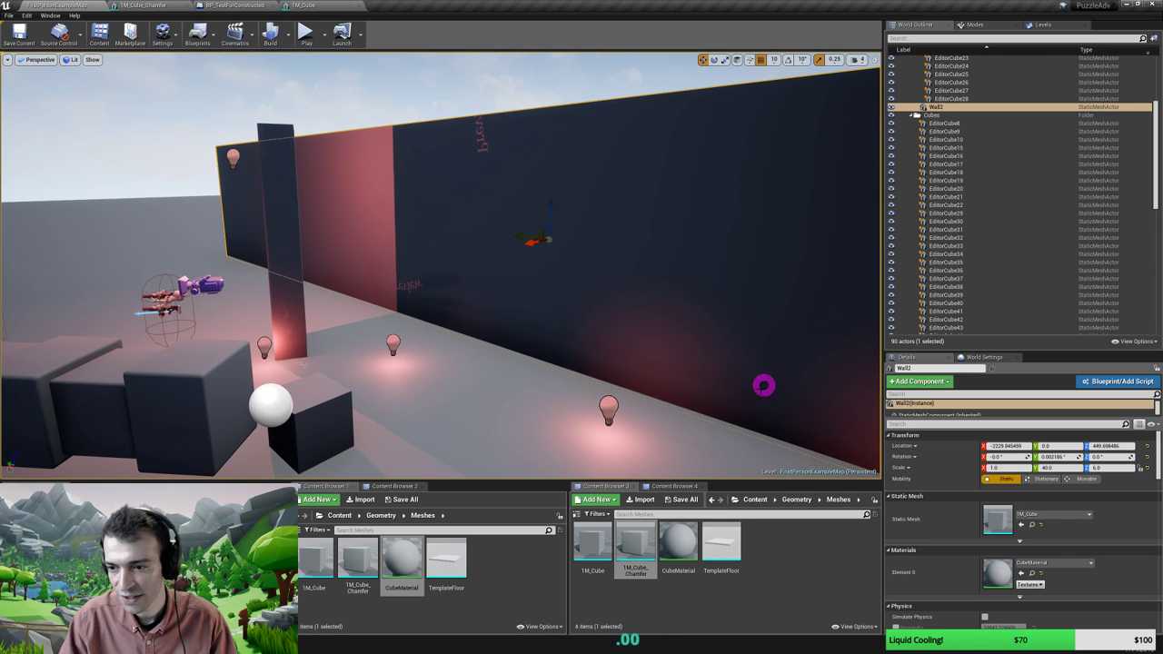
middle_drag(359, 308, 380, 314)
mouse_move(432, 337)
right_down()
mouse_move(415, 330)
mouse_move(436, 335)
right_up()
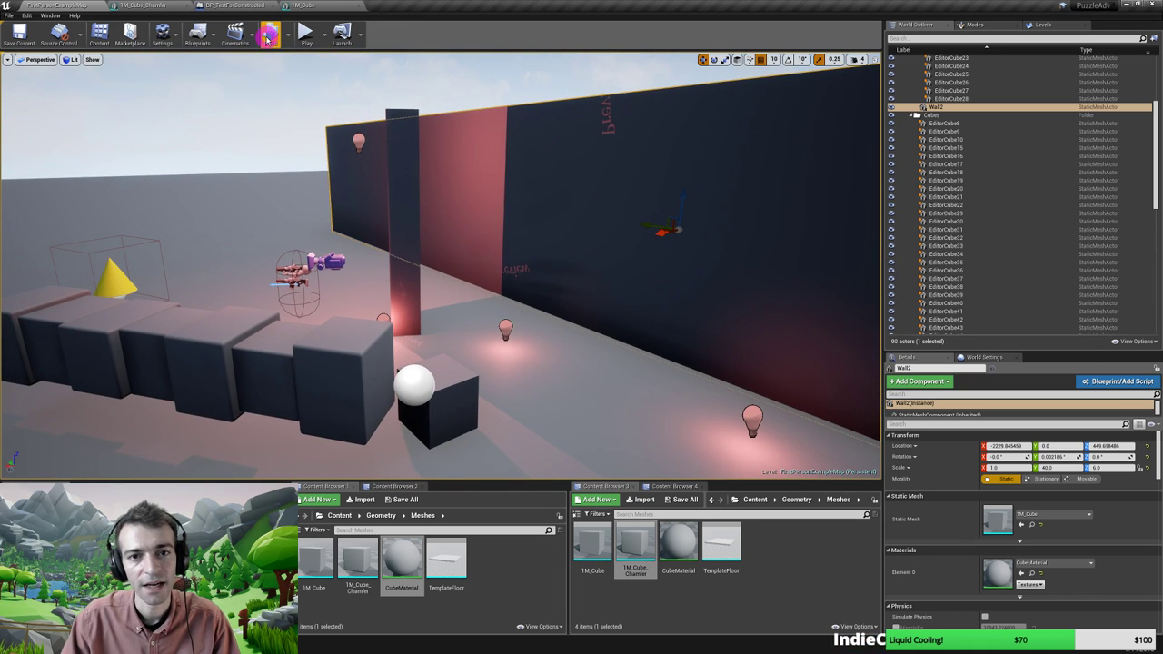
Build the level and check the Force No Precomputed Lighting option in the World Settings
click(268, 36)
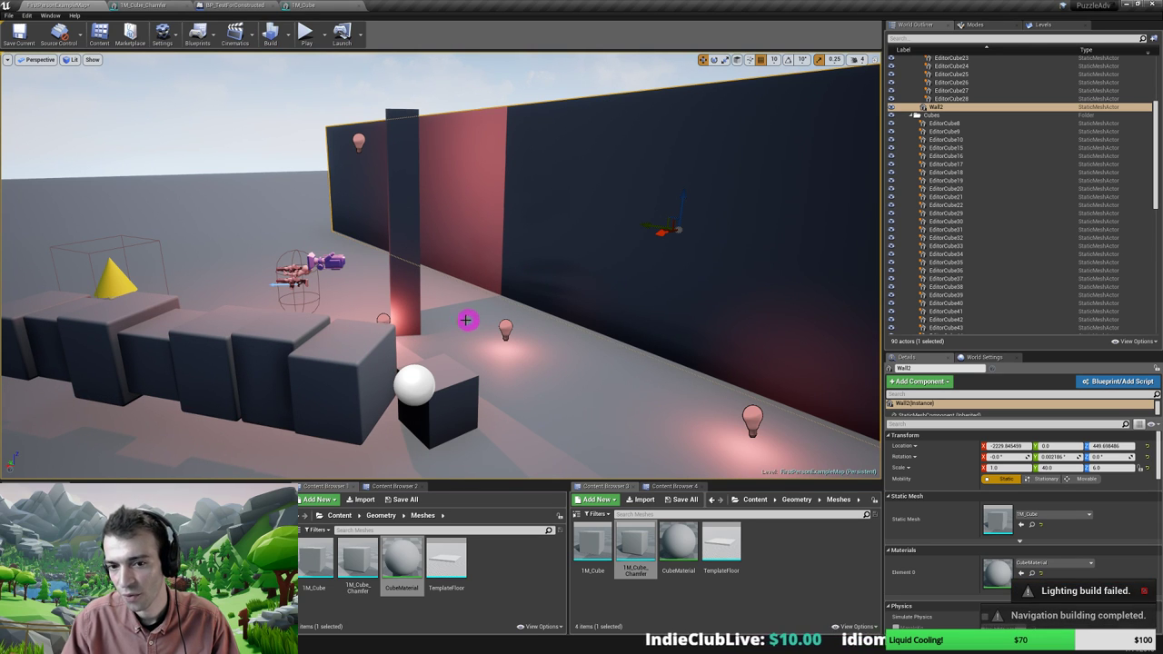
right_drag(457, 327, 448, 331)
click(982, 357)
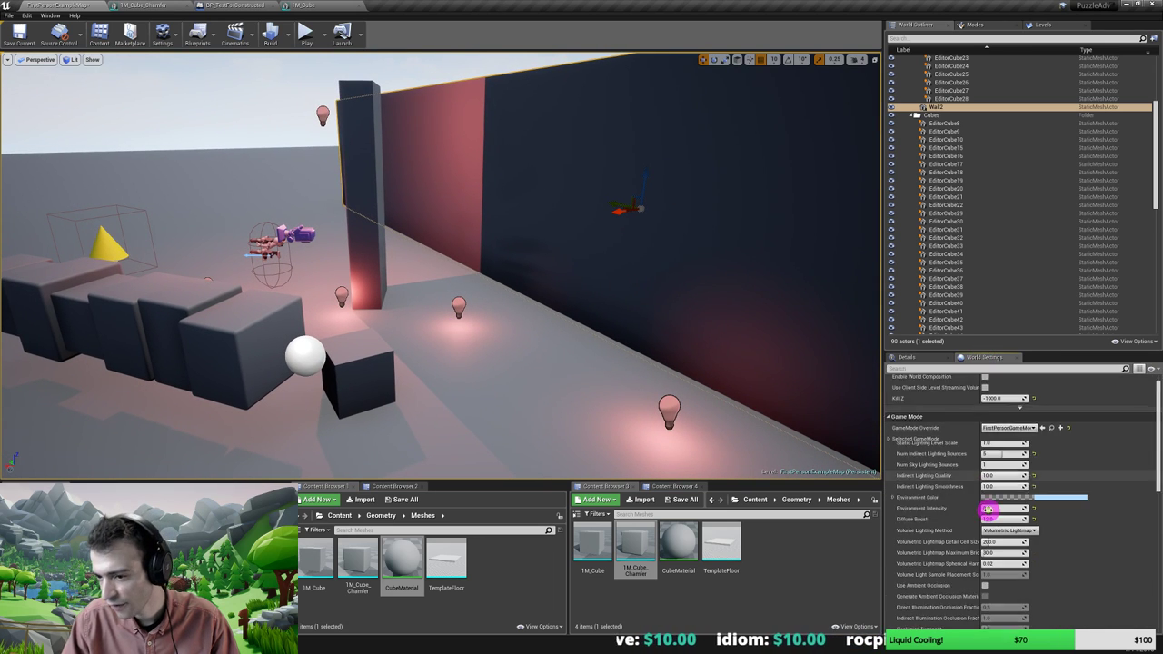
scroll(987, 508, down, 10)
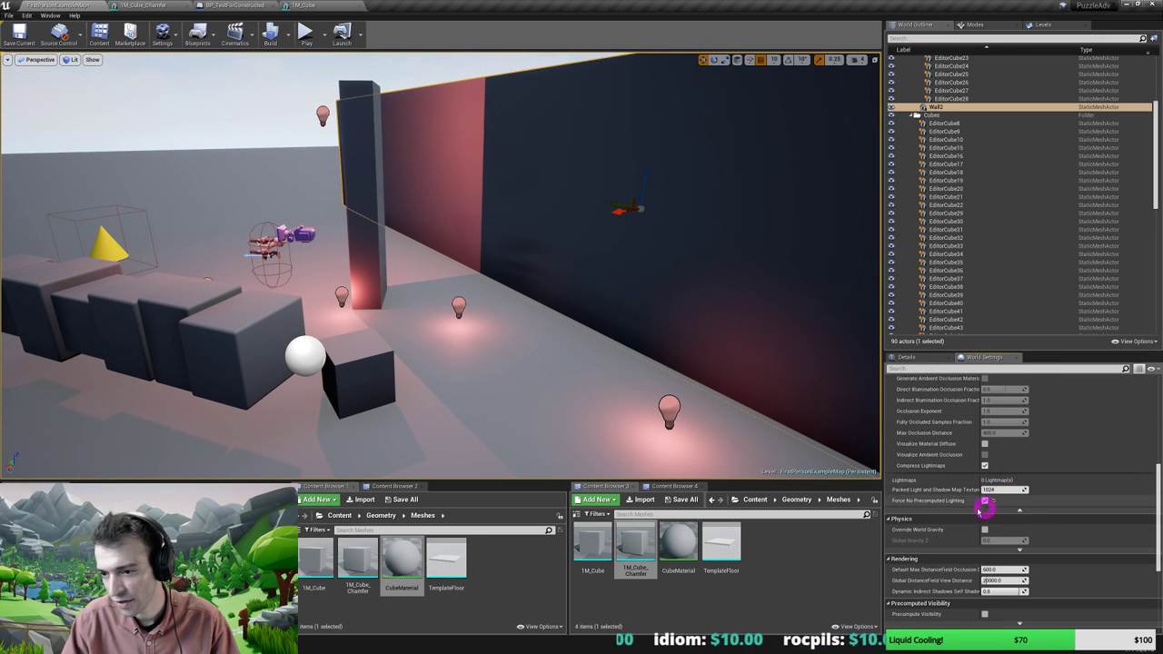
Save the level with the wall's mobility change
right_drag(416, 333, 431, 334)
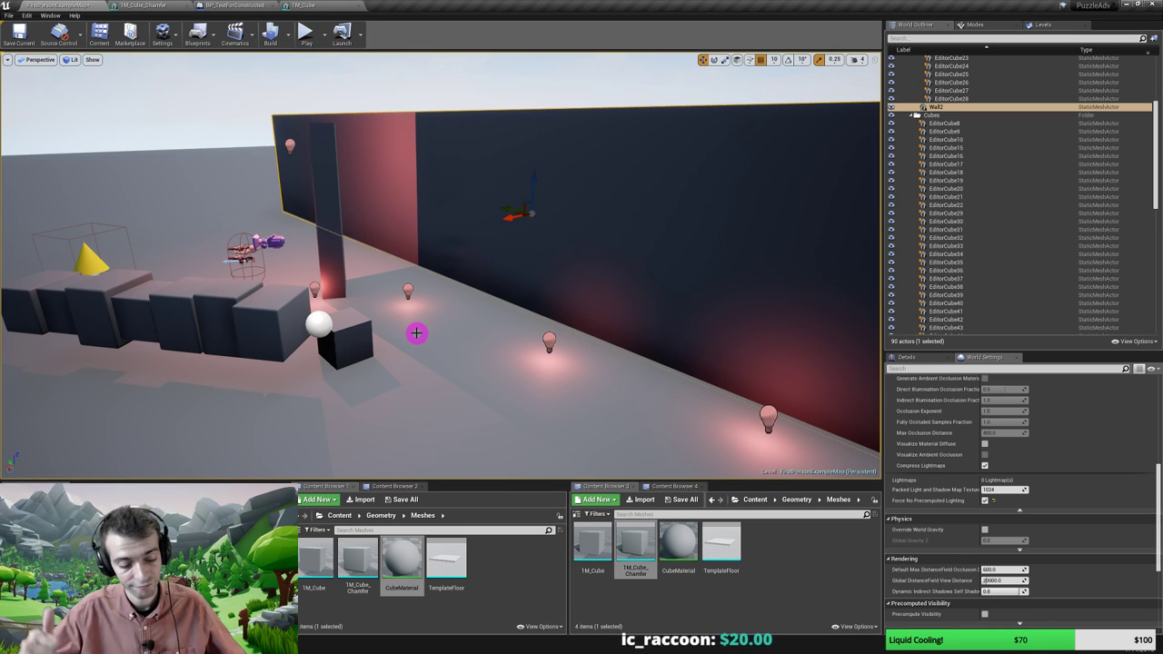
key(ctrl+s)
mouse_move(402, 355)
right_down()
mouse_move(395, 345)
mouse_move(375, 359)
mouse_move(252, 345)
mouse_move(413, 361)
right_up()
key(s)
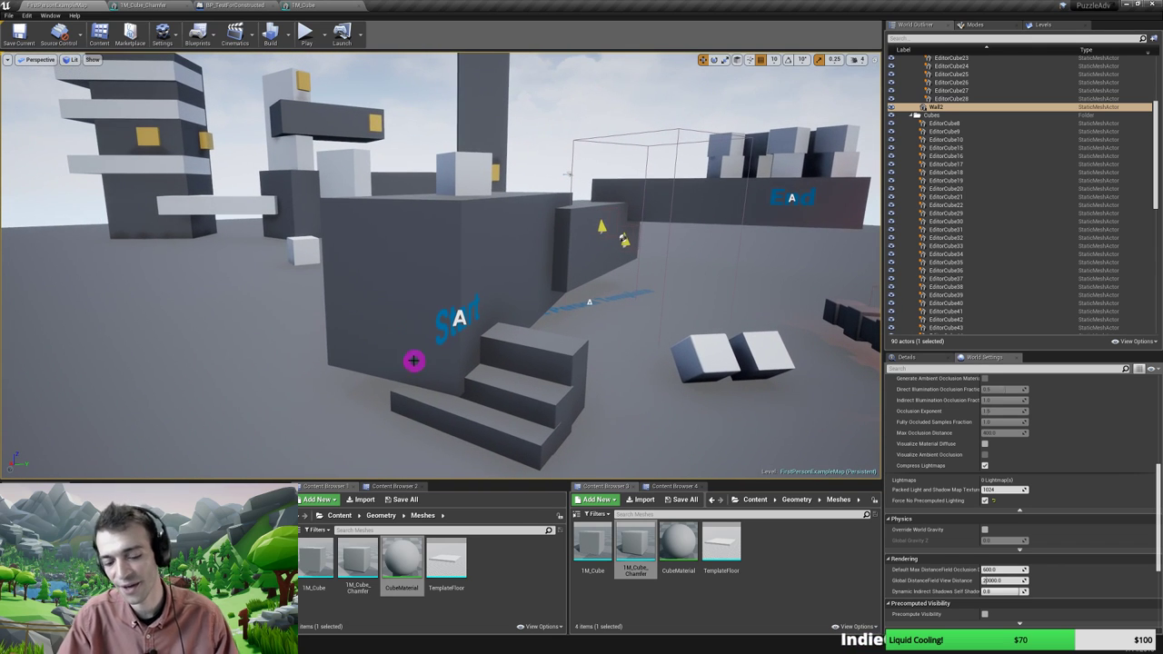
Mark the striped tower's yellow block area and base with red rectangles in a screen capture, and close the capture
key(Print)
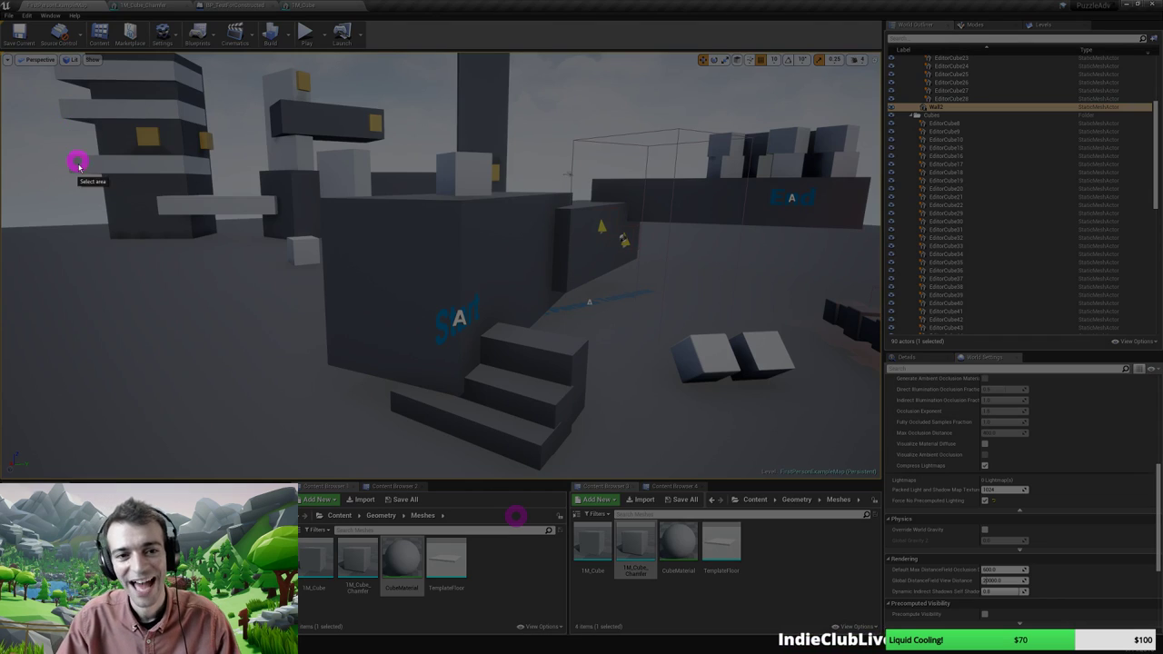
drag(108, 163, 281, 319)
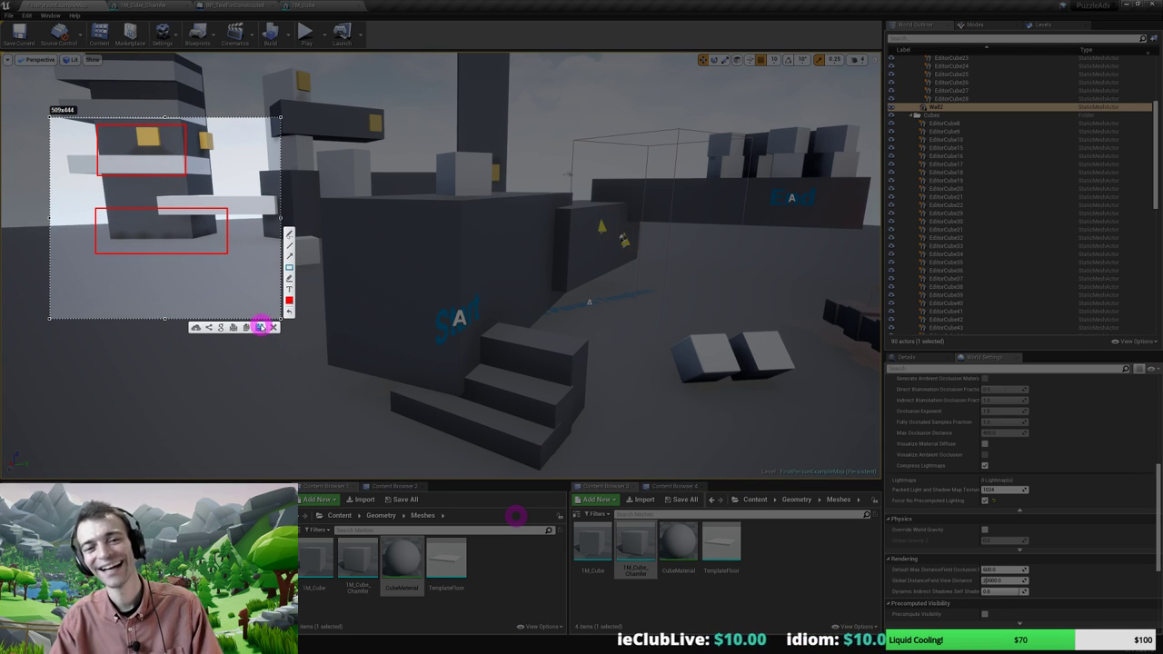
click(273, 328)
Look over the start platform, towers and tilted white cubes, and save the level again
mouse_move(509, 419)
right_down()
mouse_move(551, 421)
mouse_move(510, 416)
right_up()
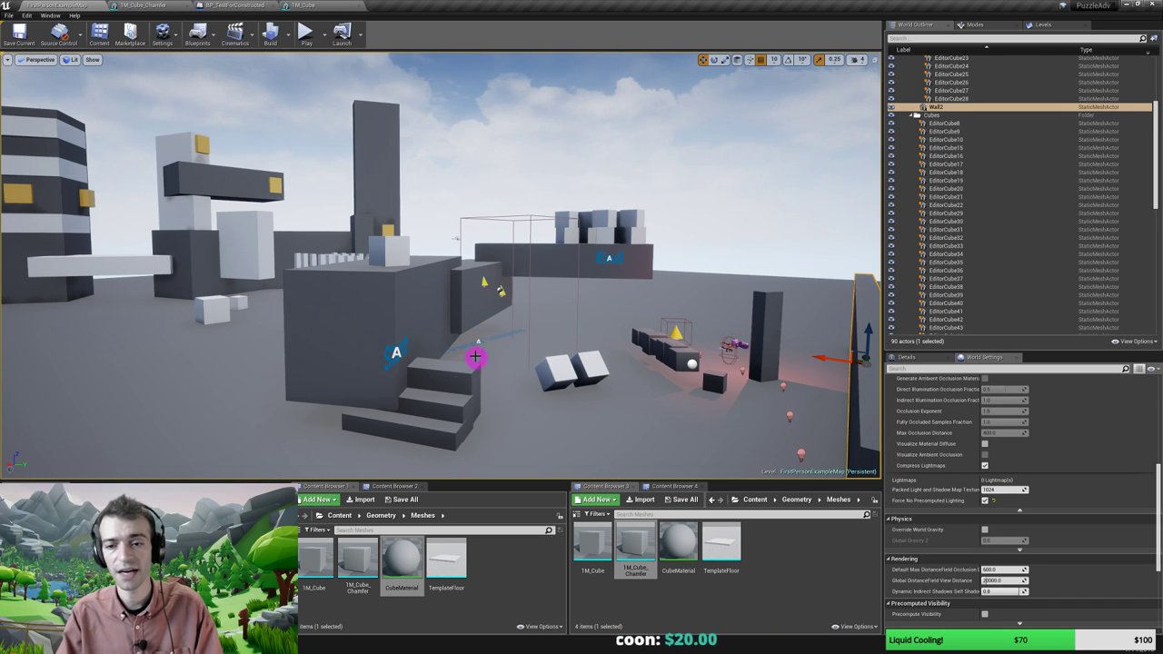
right_drag(475, 356, 467, 353)
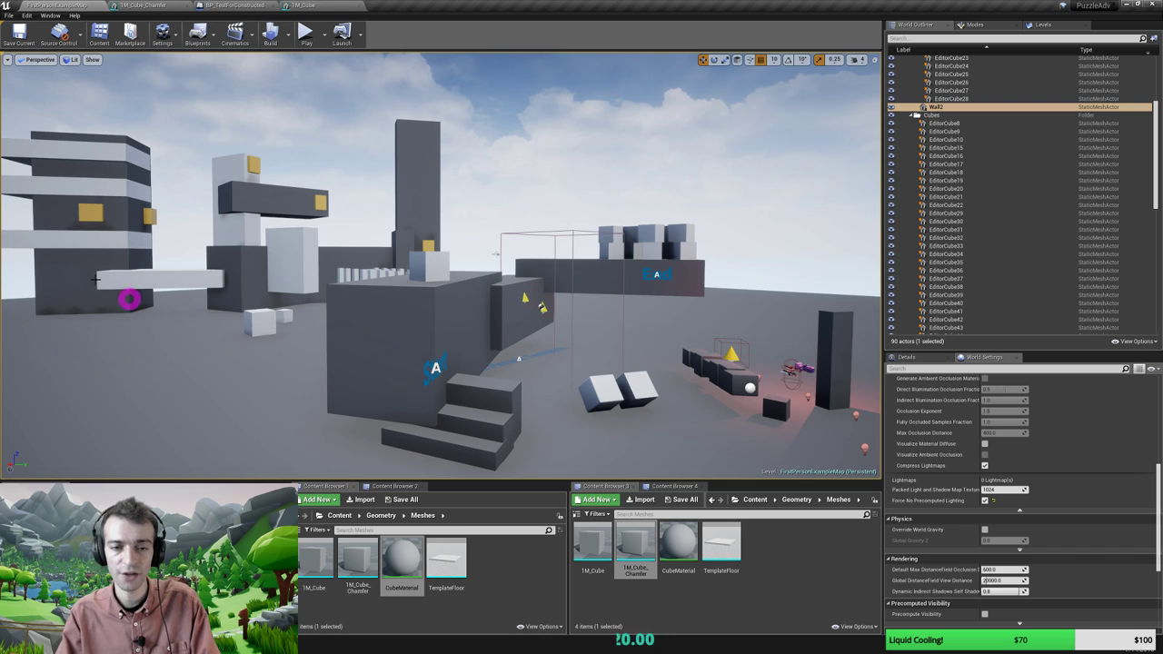
right_drag(424, 408, 410, 403)
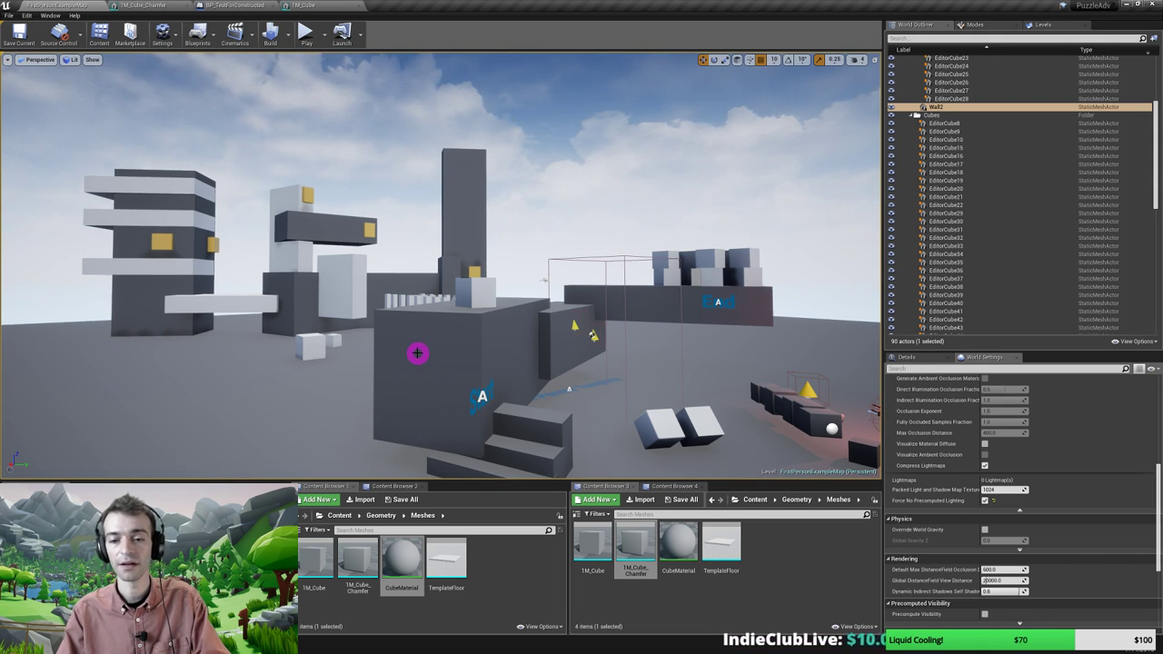
right_drag(418, 353, 442, 371)
mouse_move(441, 370)
mouse_down()
mouse_move(409, 385)
mouse_move(436, 400)
mouse_move(340, 394)
mouse_move(332, 369)
mouse_move(483, 337)
mouse_move(585, 346)
mouse_move(529, 341)
mouse_move(482, 369)
mouse_move(355, 366)
mouse_move(422, 369)
mouse_up()
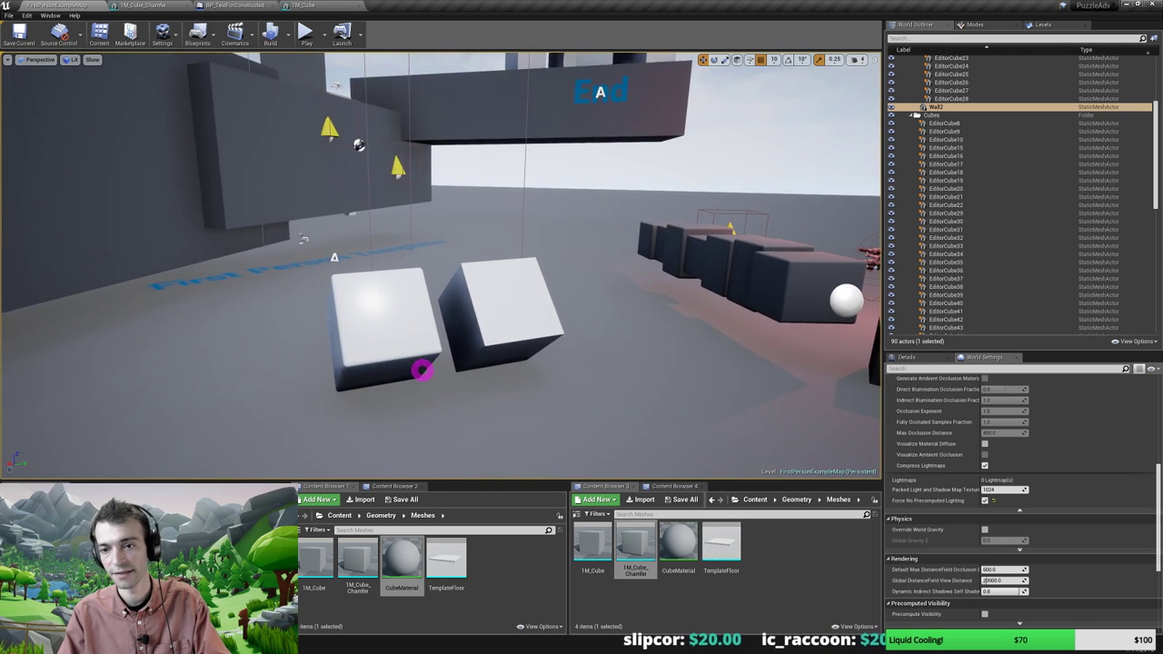
key(ctrl+s)
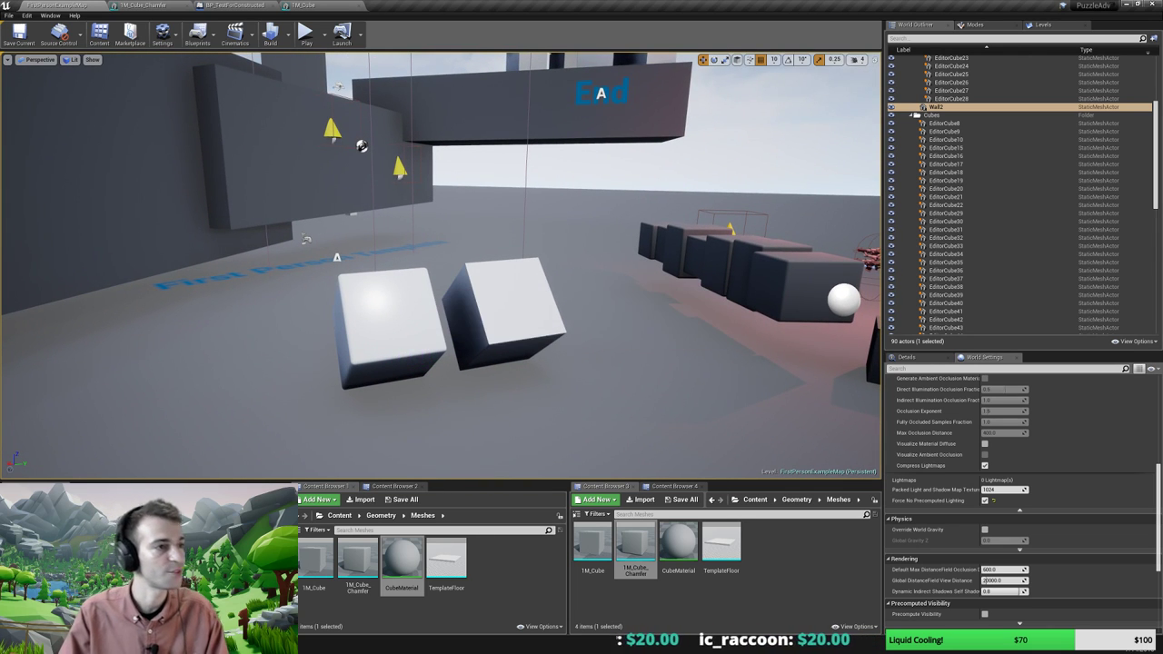
right_drag(337, 362, 355, 356)
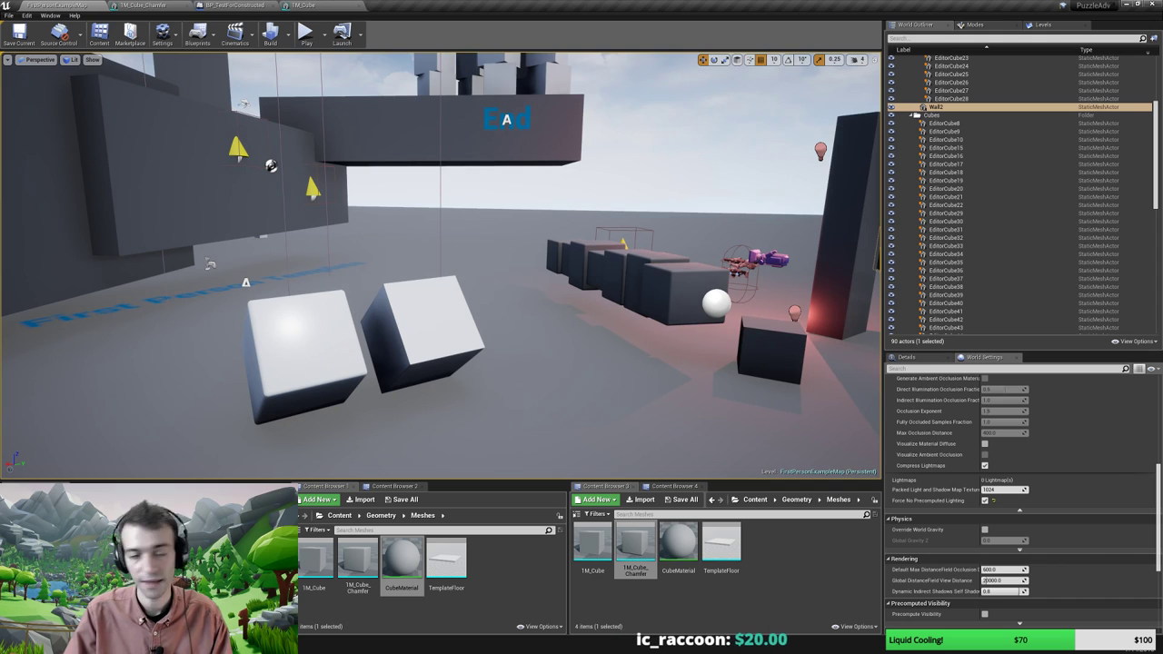